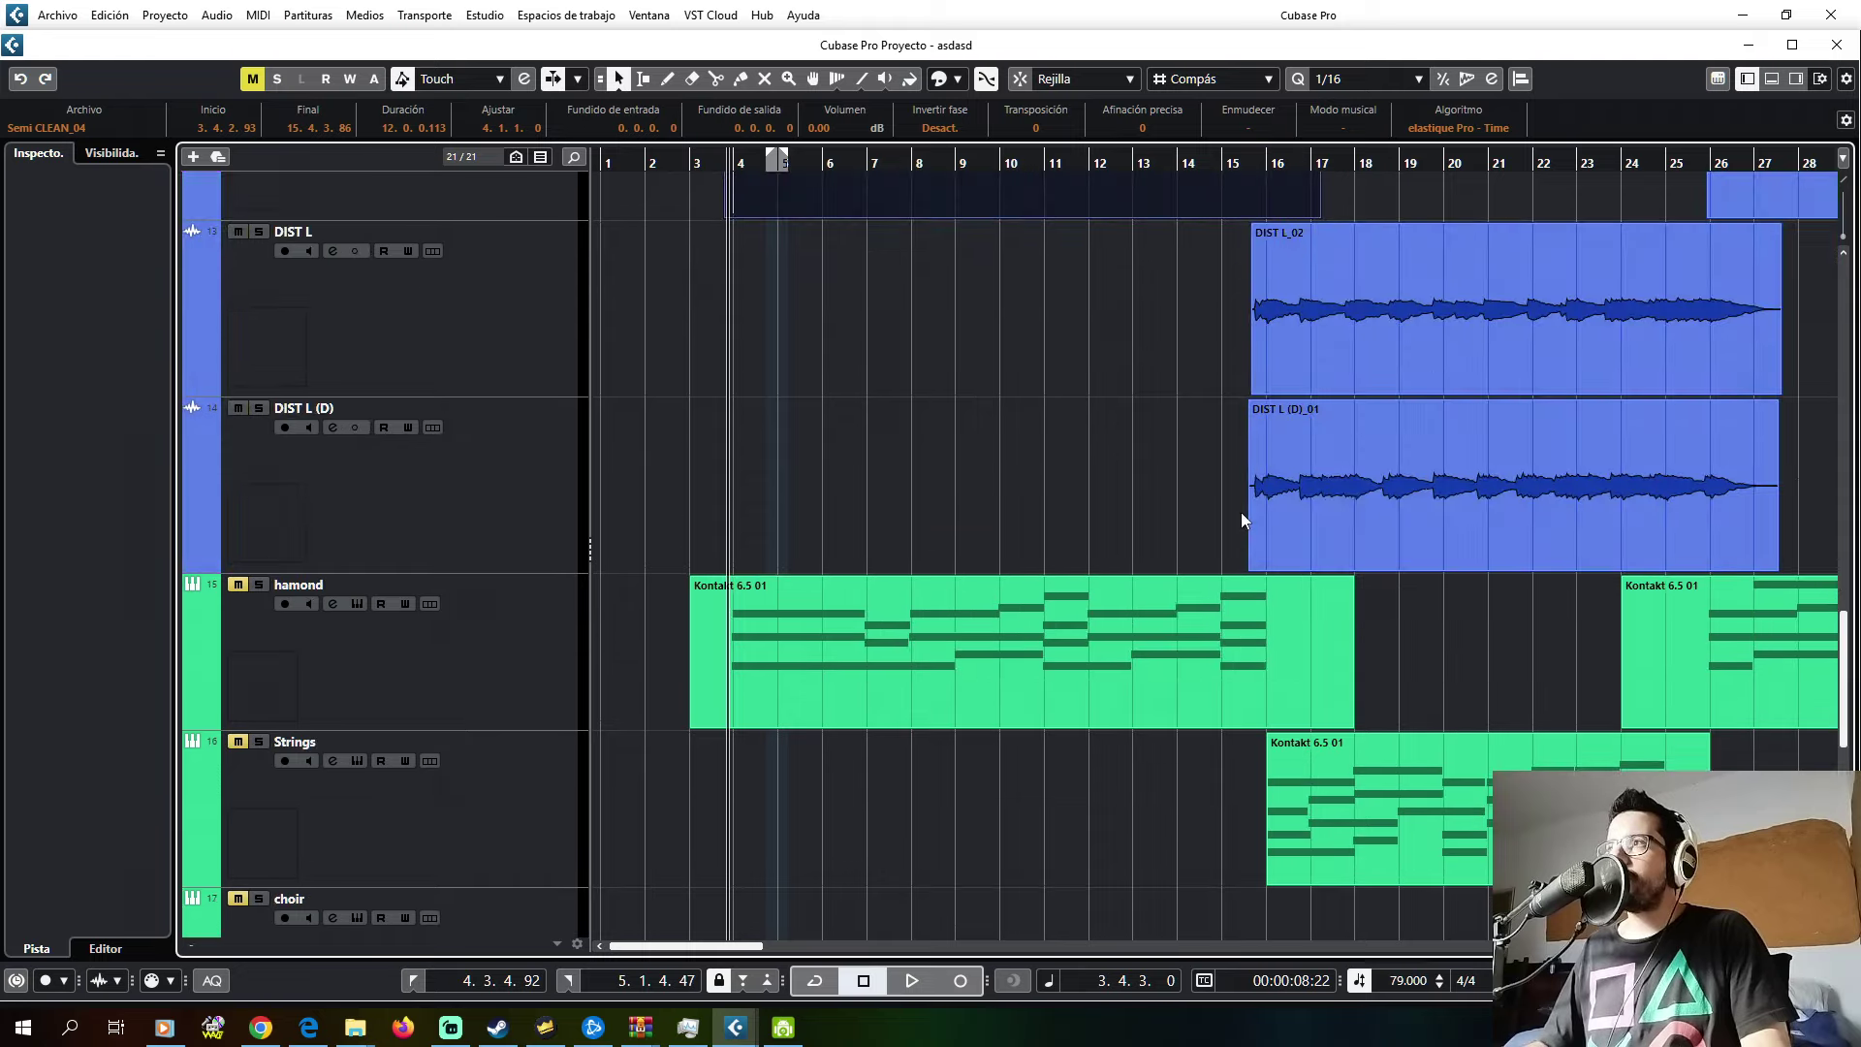
- Solo the DIST L and DIST L (D) tracks and listen to them from about bar 15
left_click(257, 233)
left_click(259, 408)
left_click(794, 166)
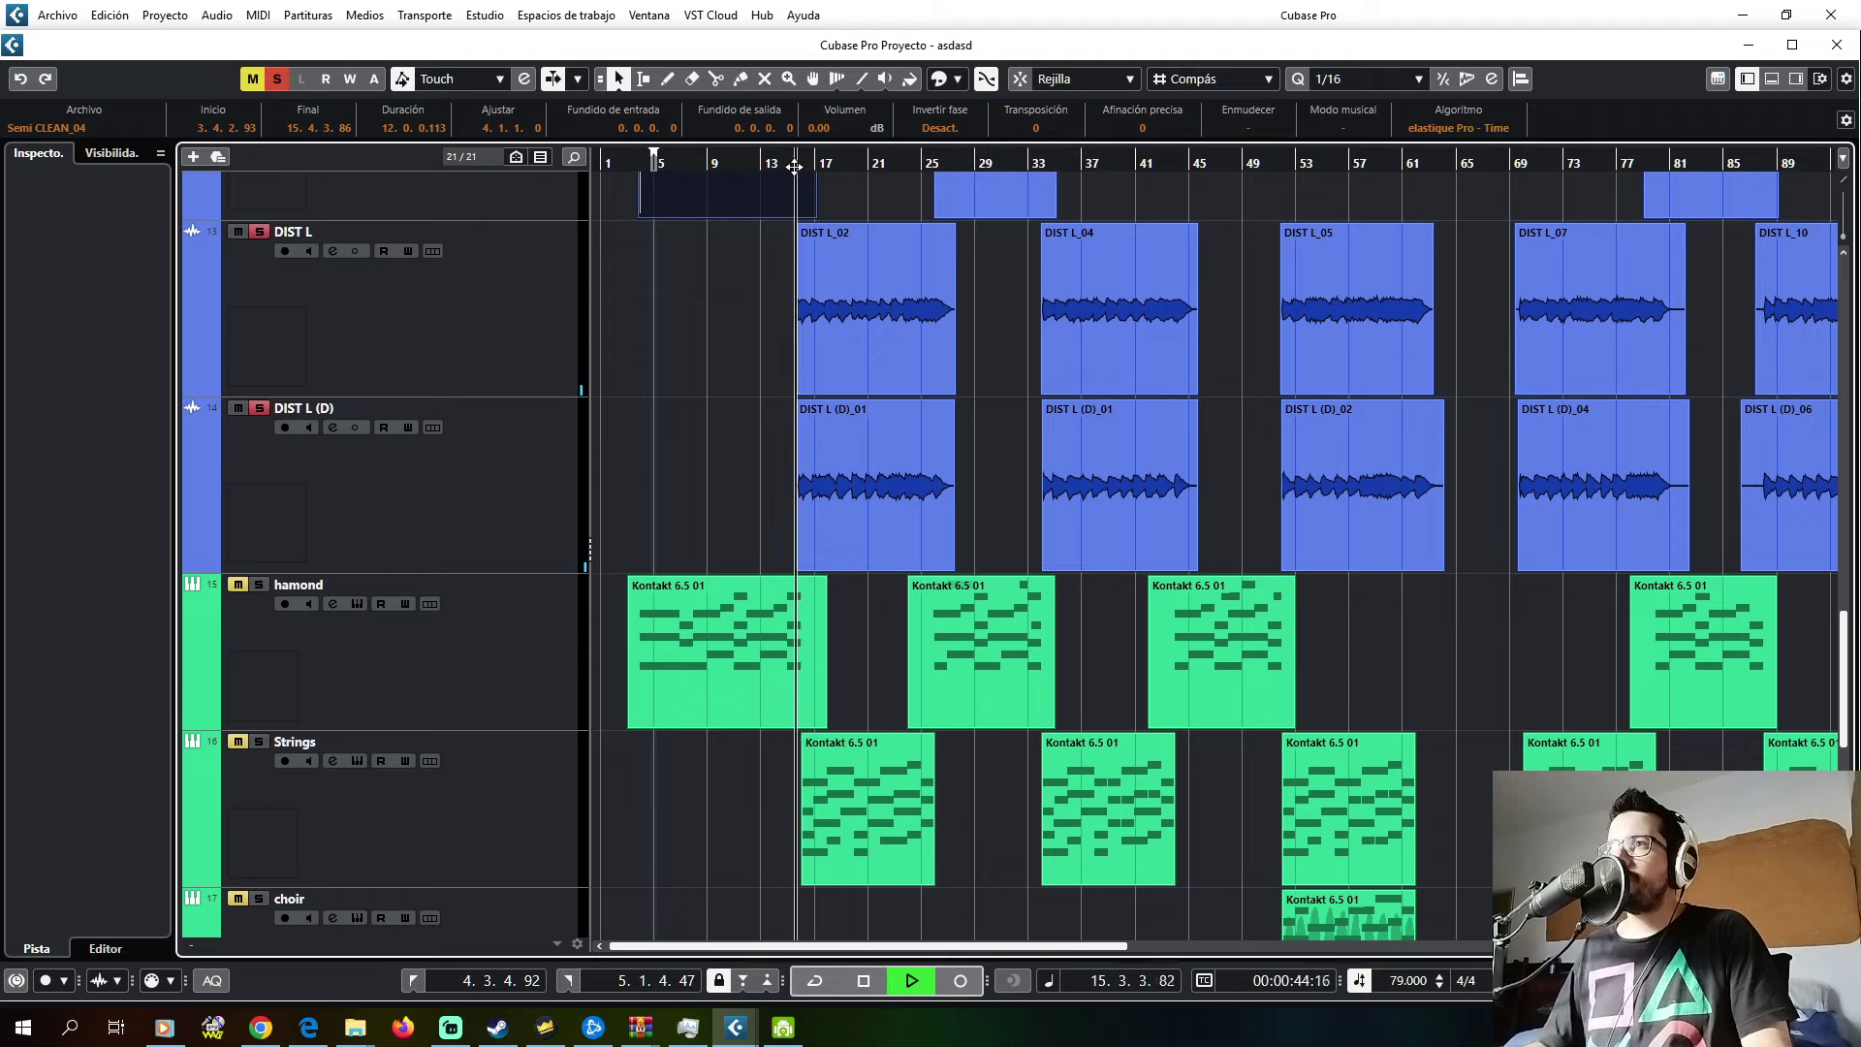
scroll(790, 203, "up", 1)
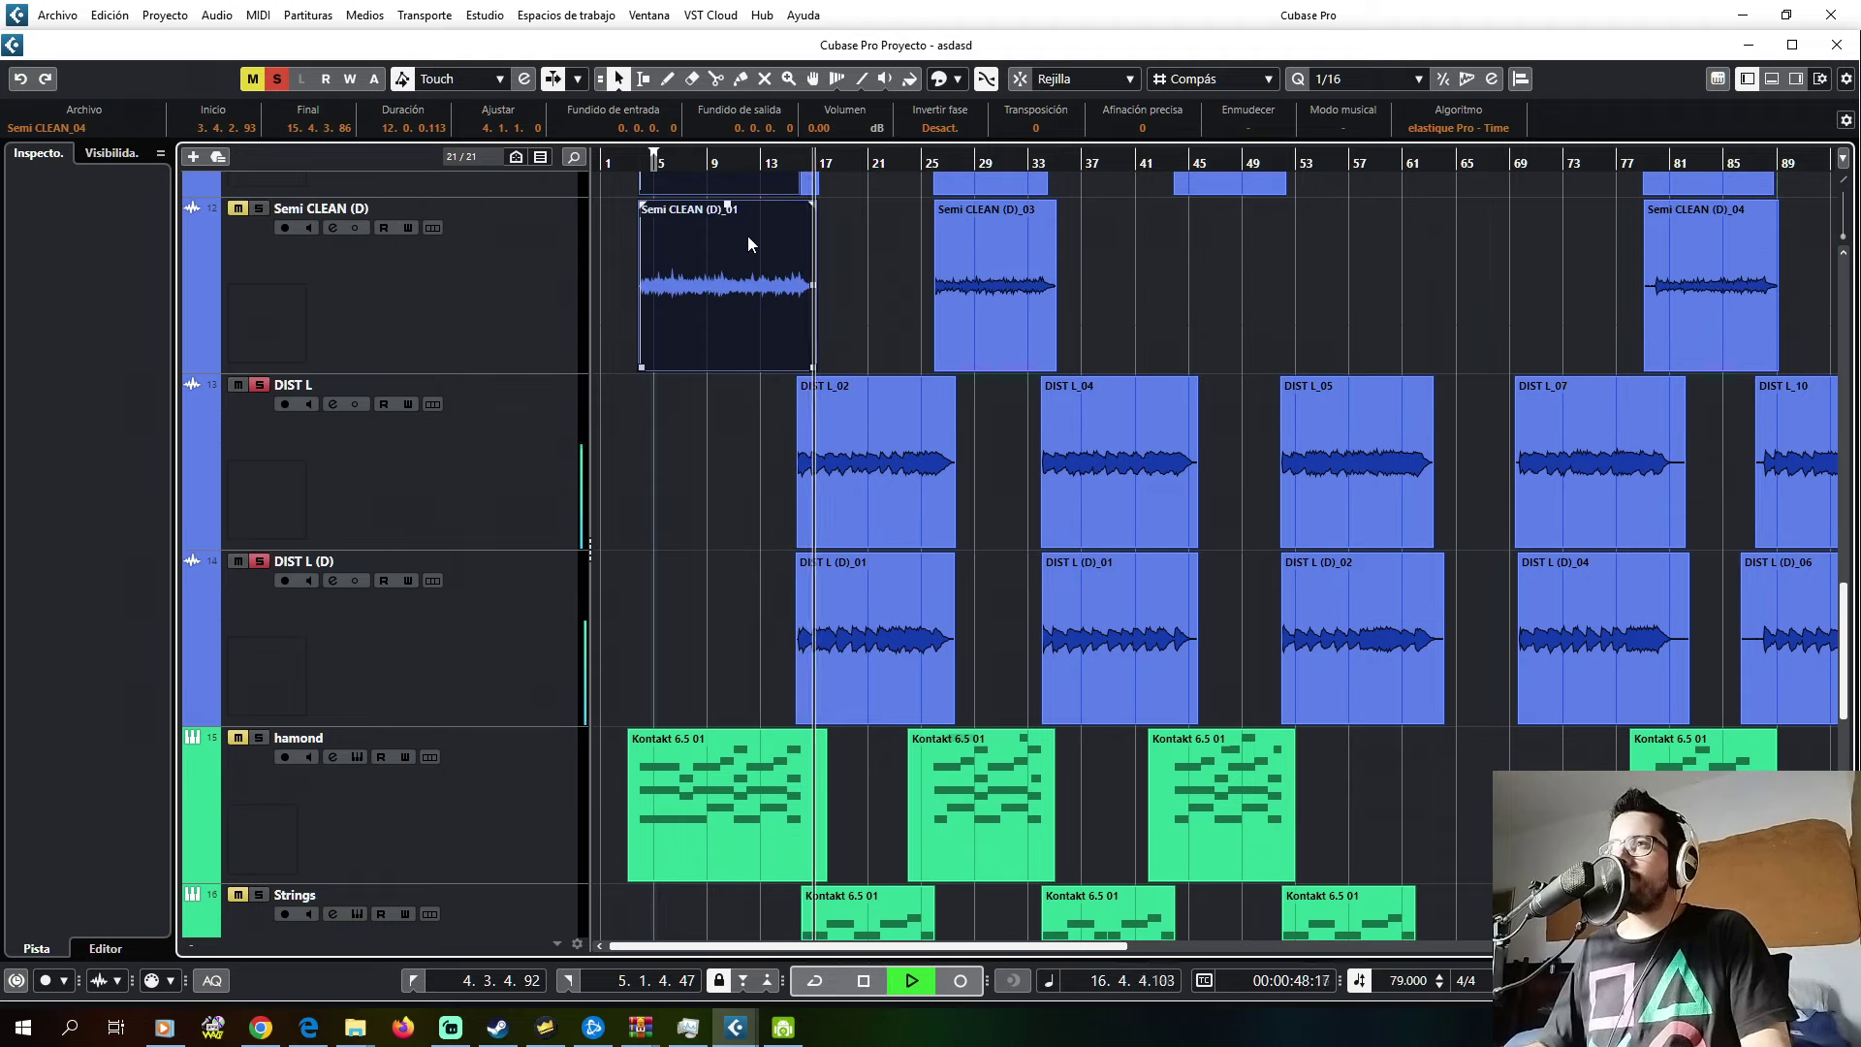
key("space")
- Solo the Semi CLEAN and Semi CLEAN (D) tracks and listen to them from about bar 5
scroll(731, 253, "up", 2)
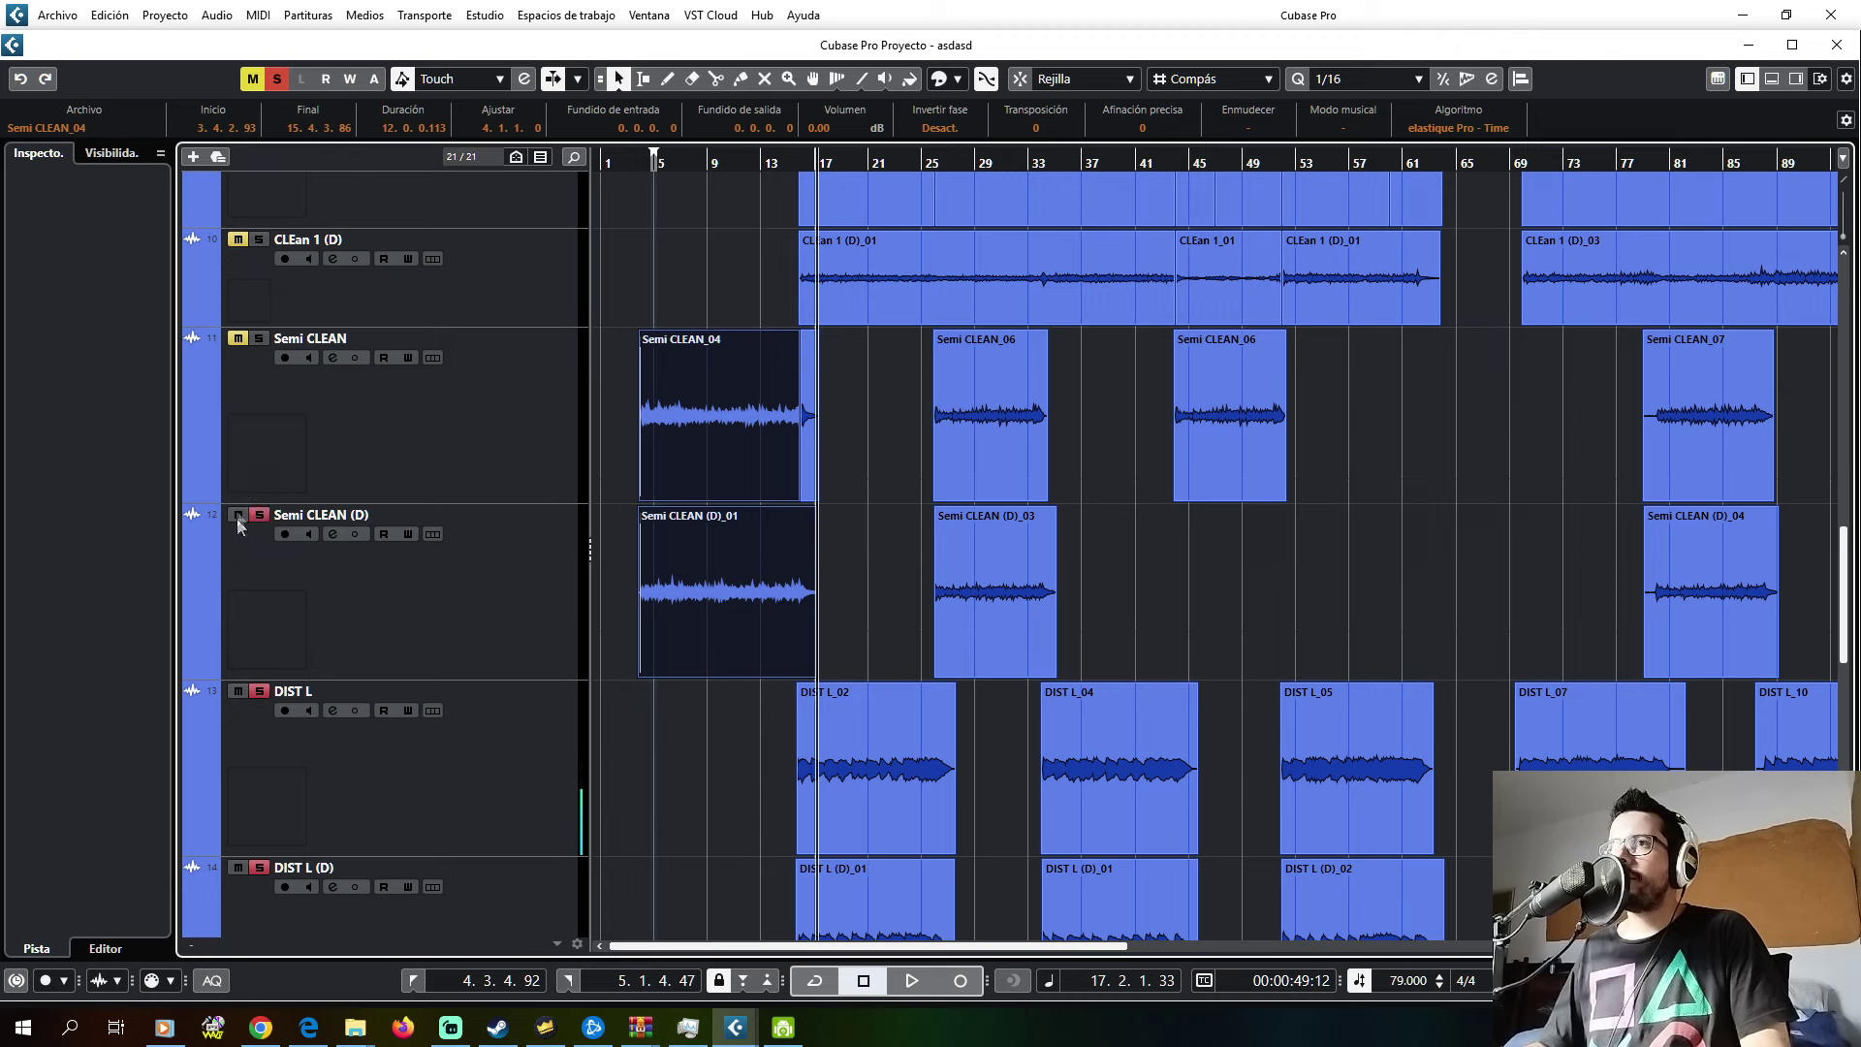
left_click(258, 356)
double_click(642, 159)
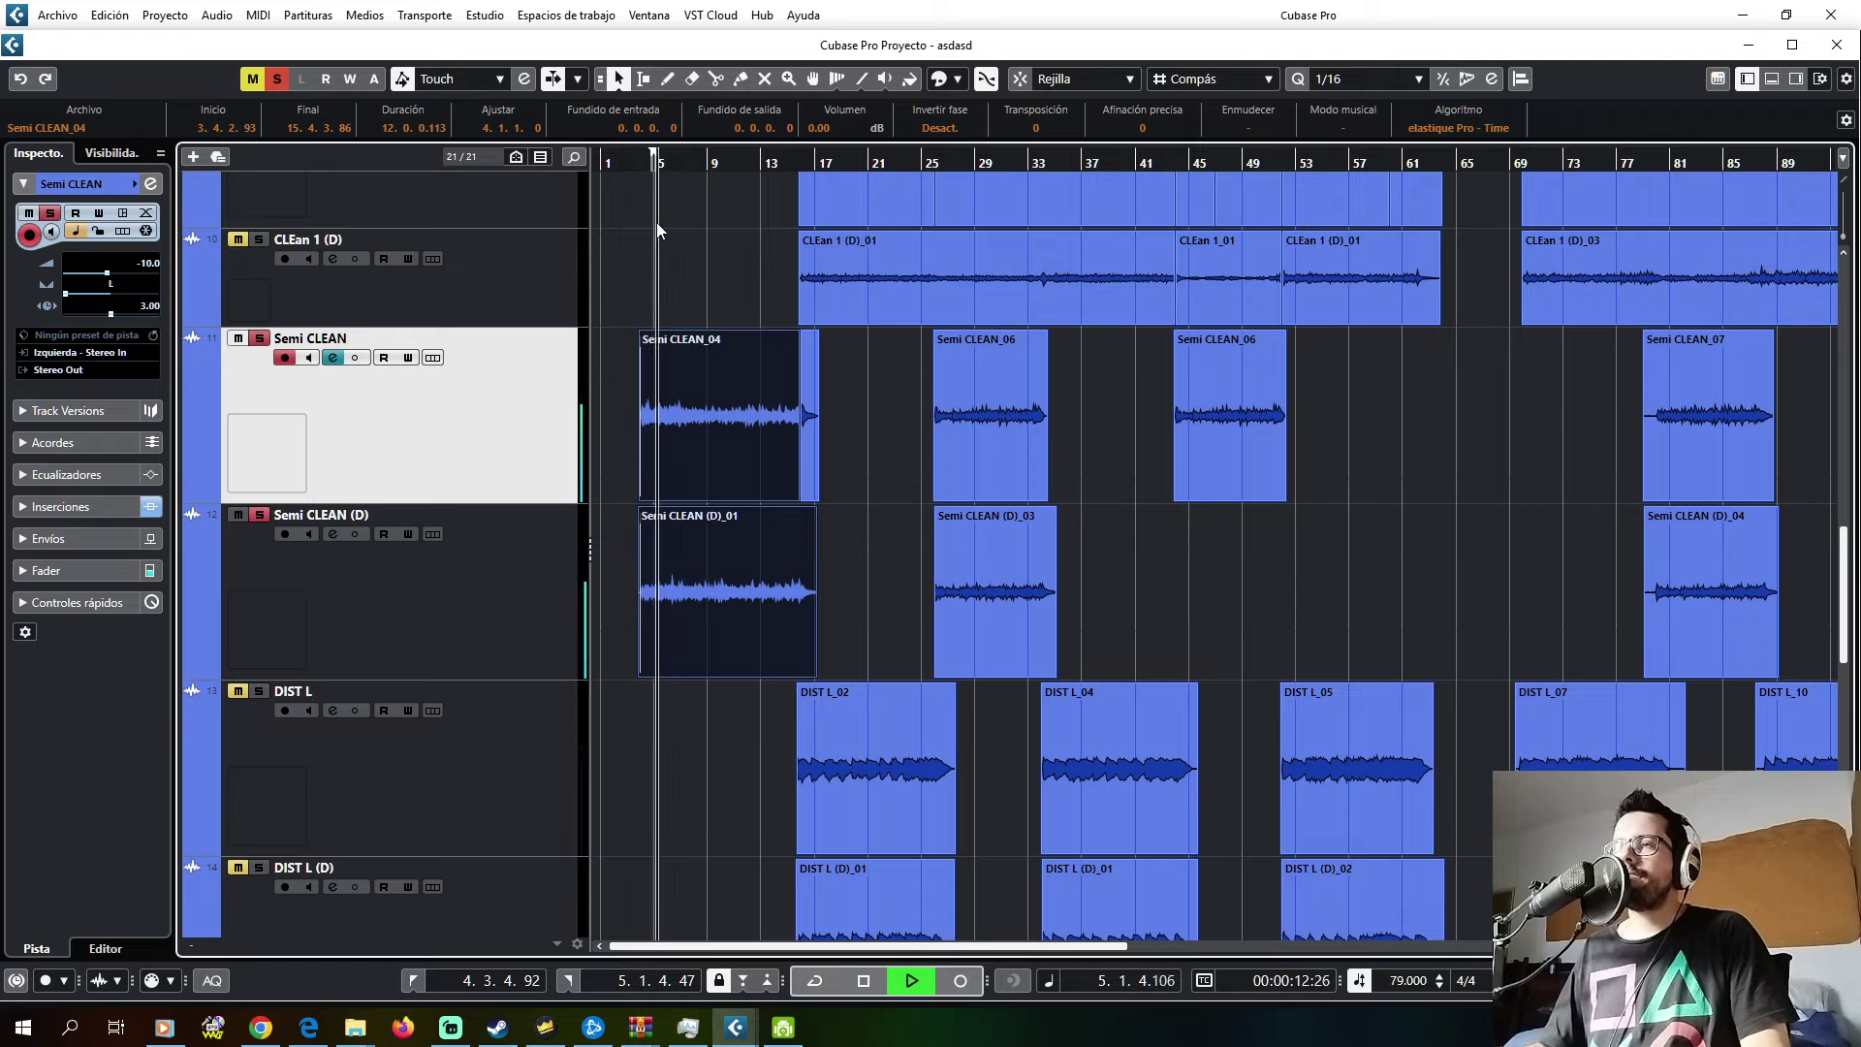
scroll(647, 365, "up", 8)
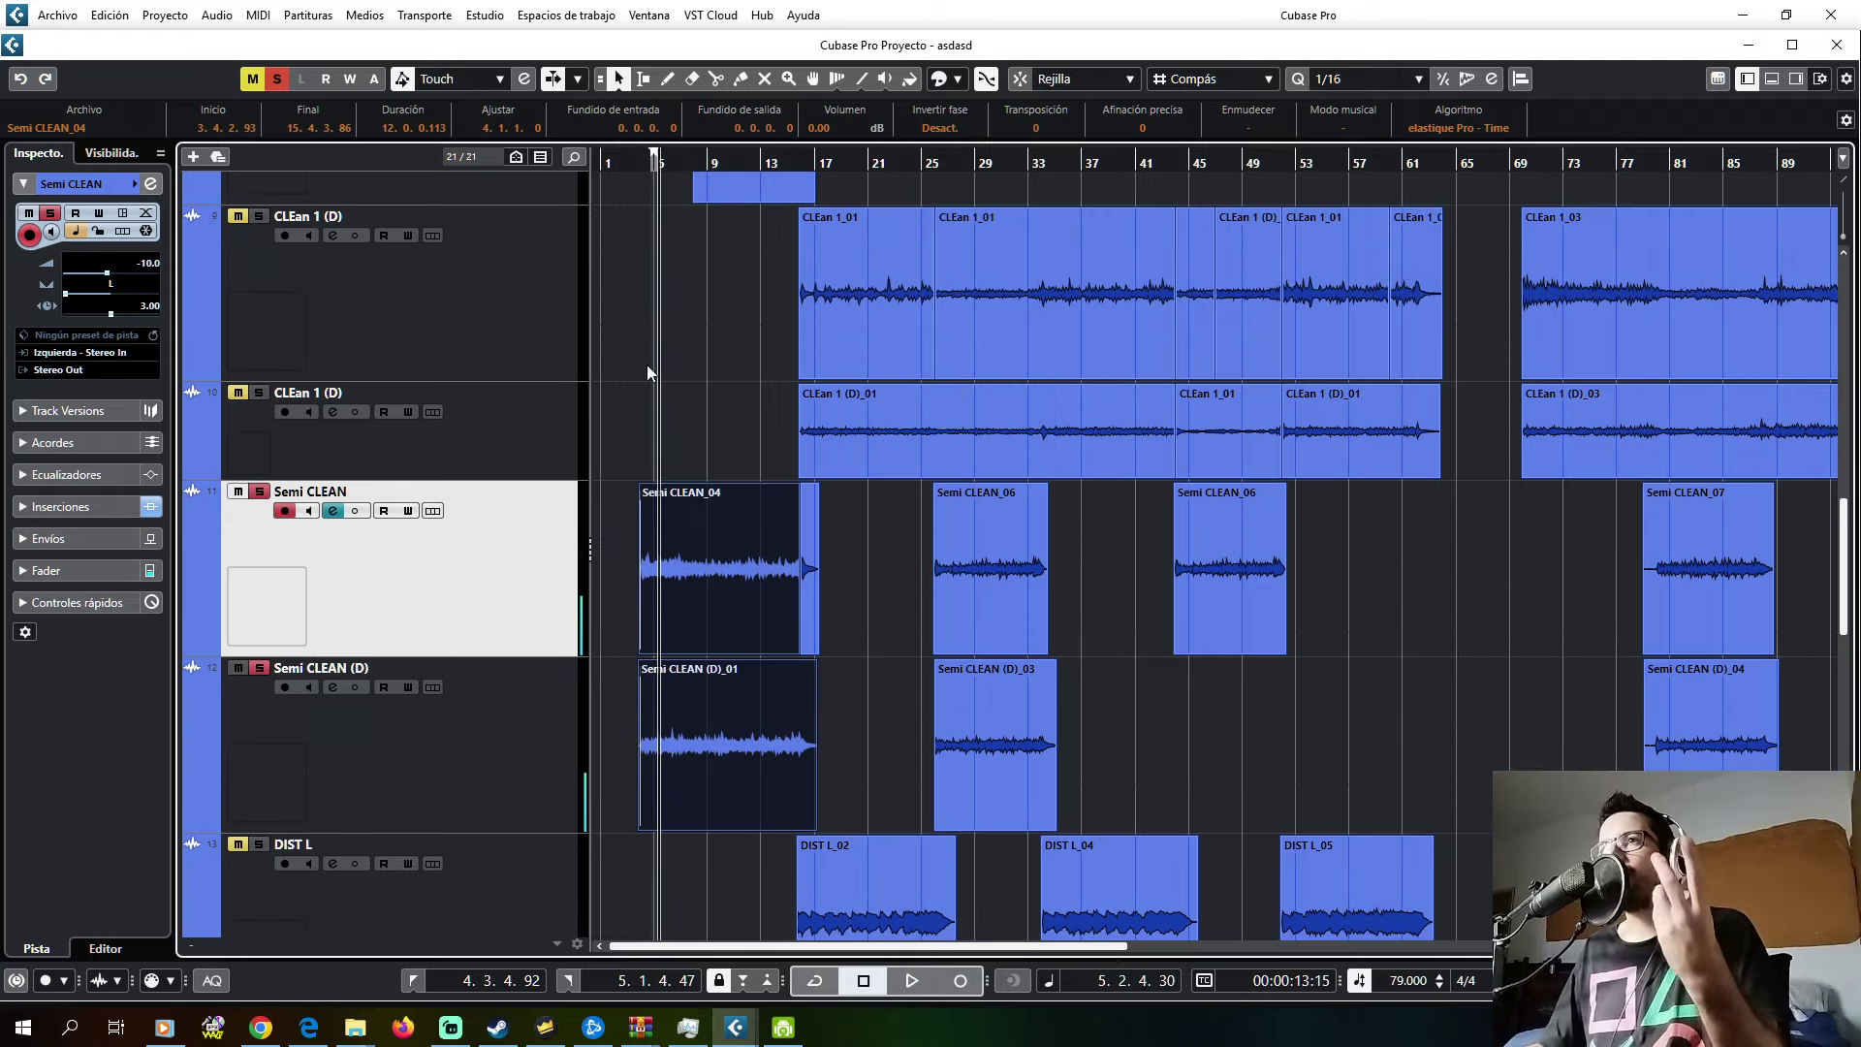
- Solo the "nunca lo olvides bemol" reference track and loop its opening notes from 3.4.4.21 to 4.2.2.58
scroll(648, 373, "up", 3)
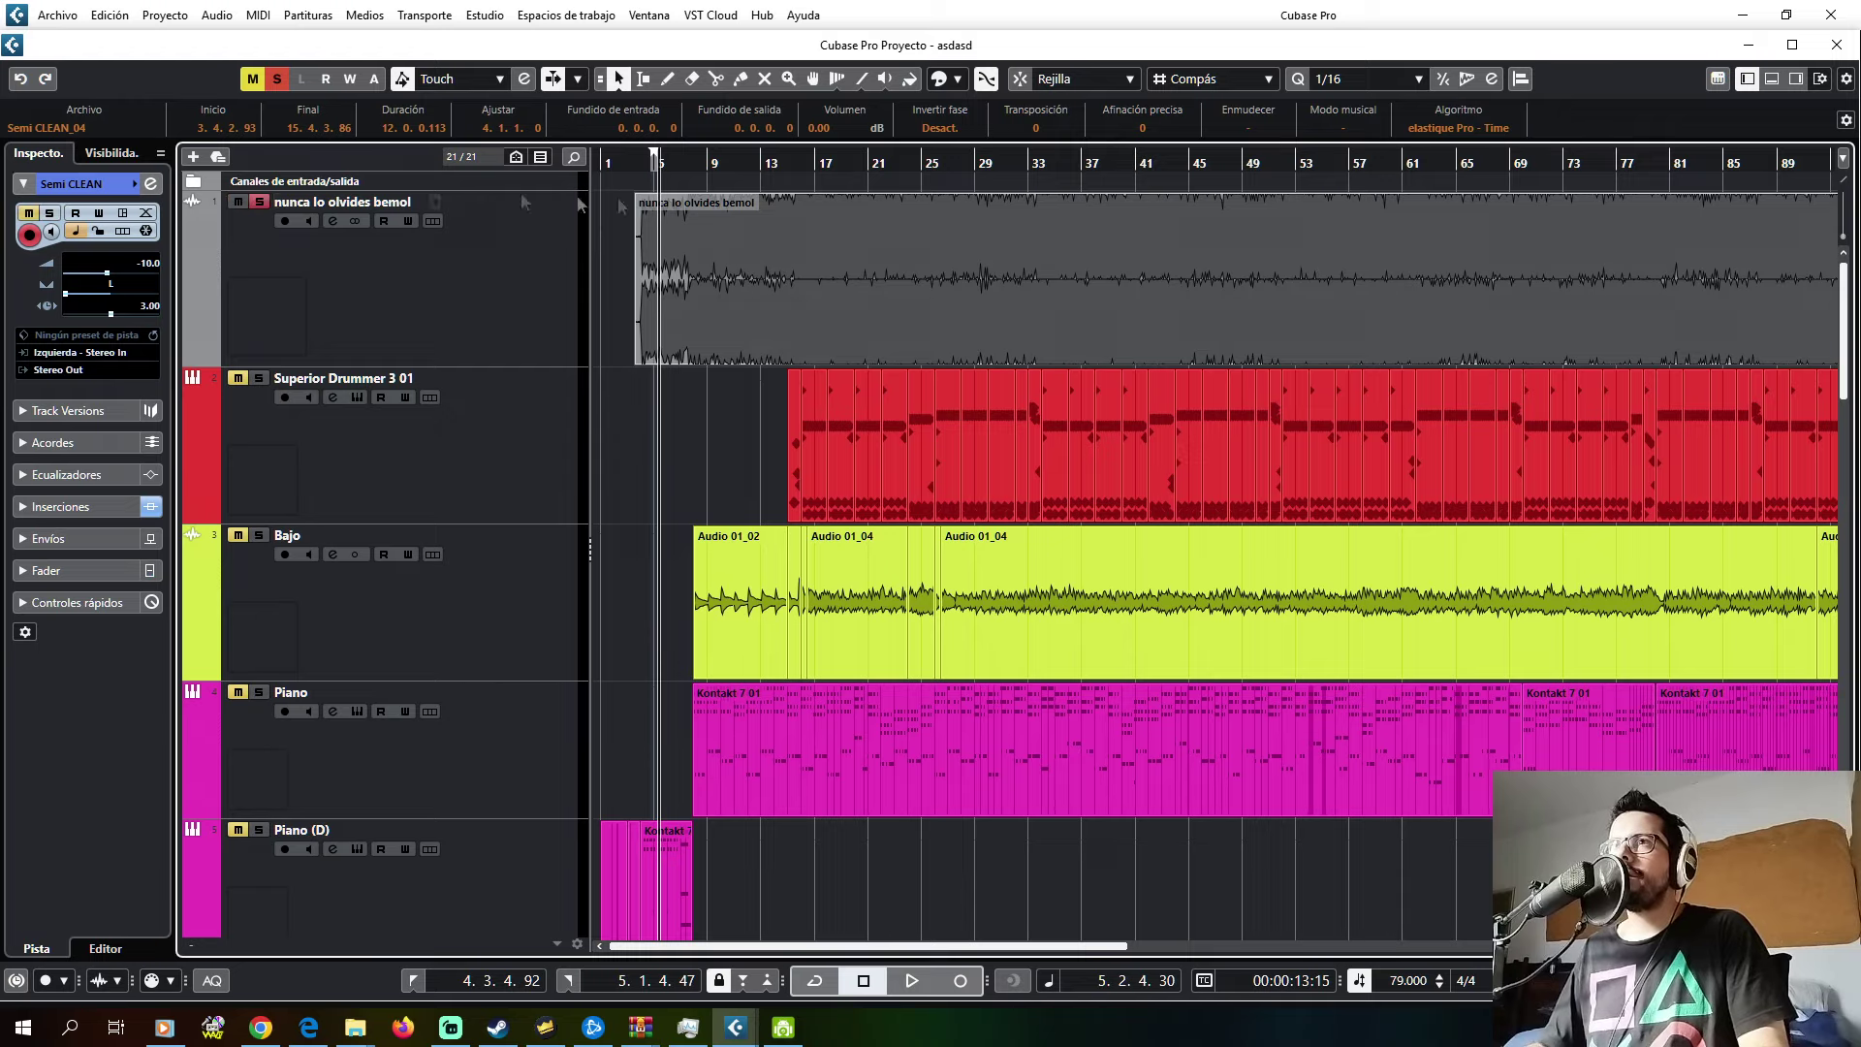
scroll(659, 194, "up", 5)
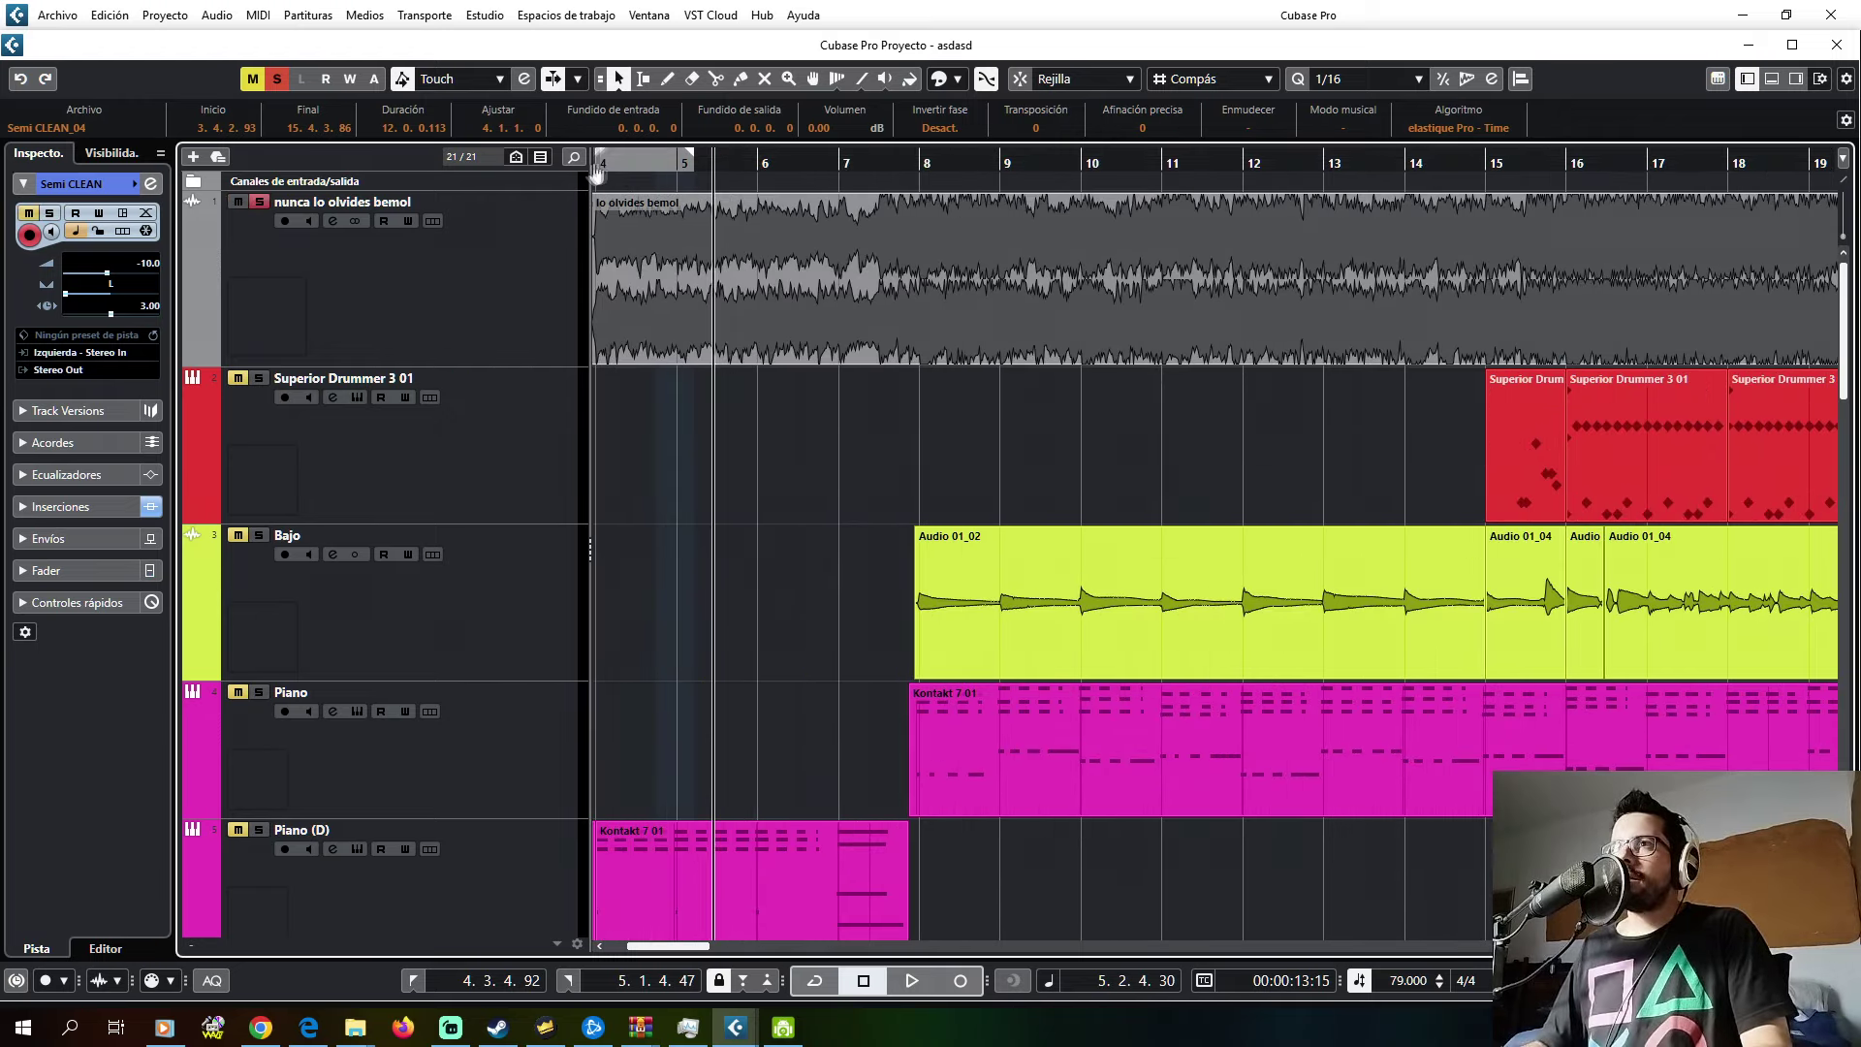
left_click_drag(595, 173, 656, 182)
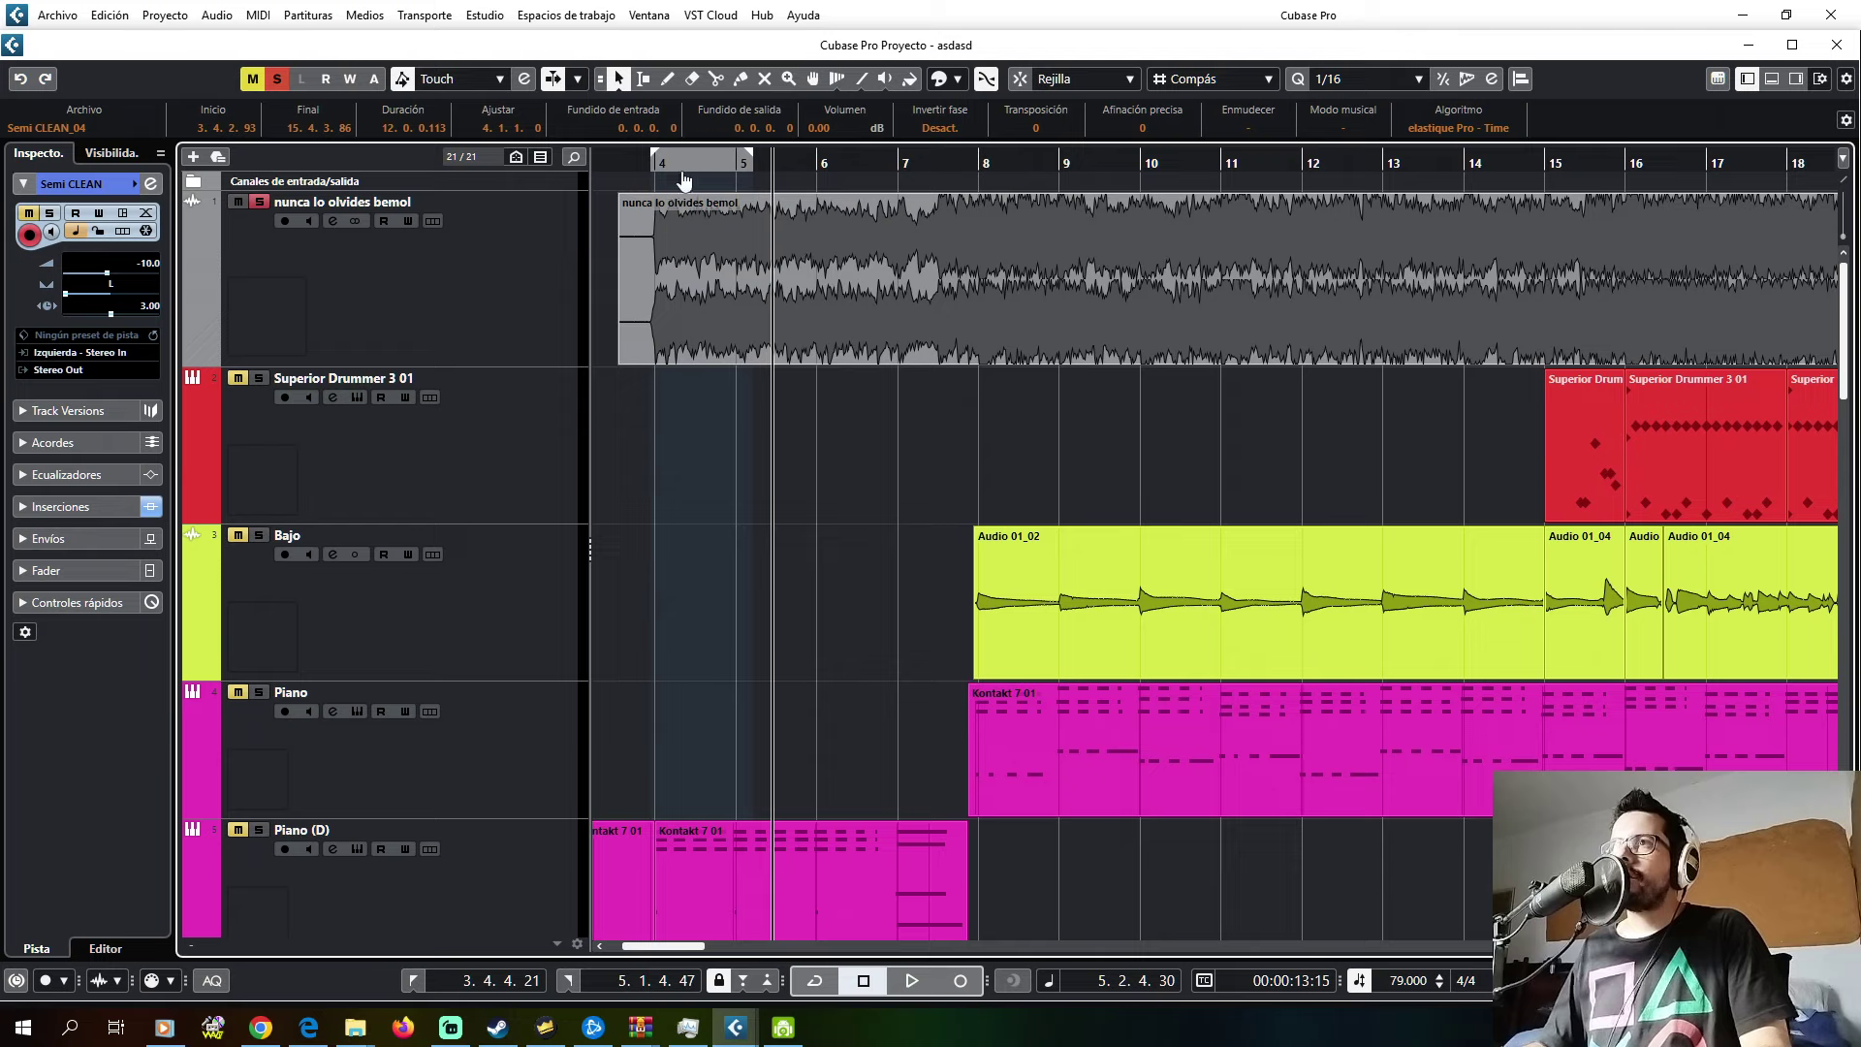
left_click(663, 167)
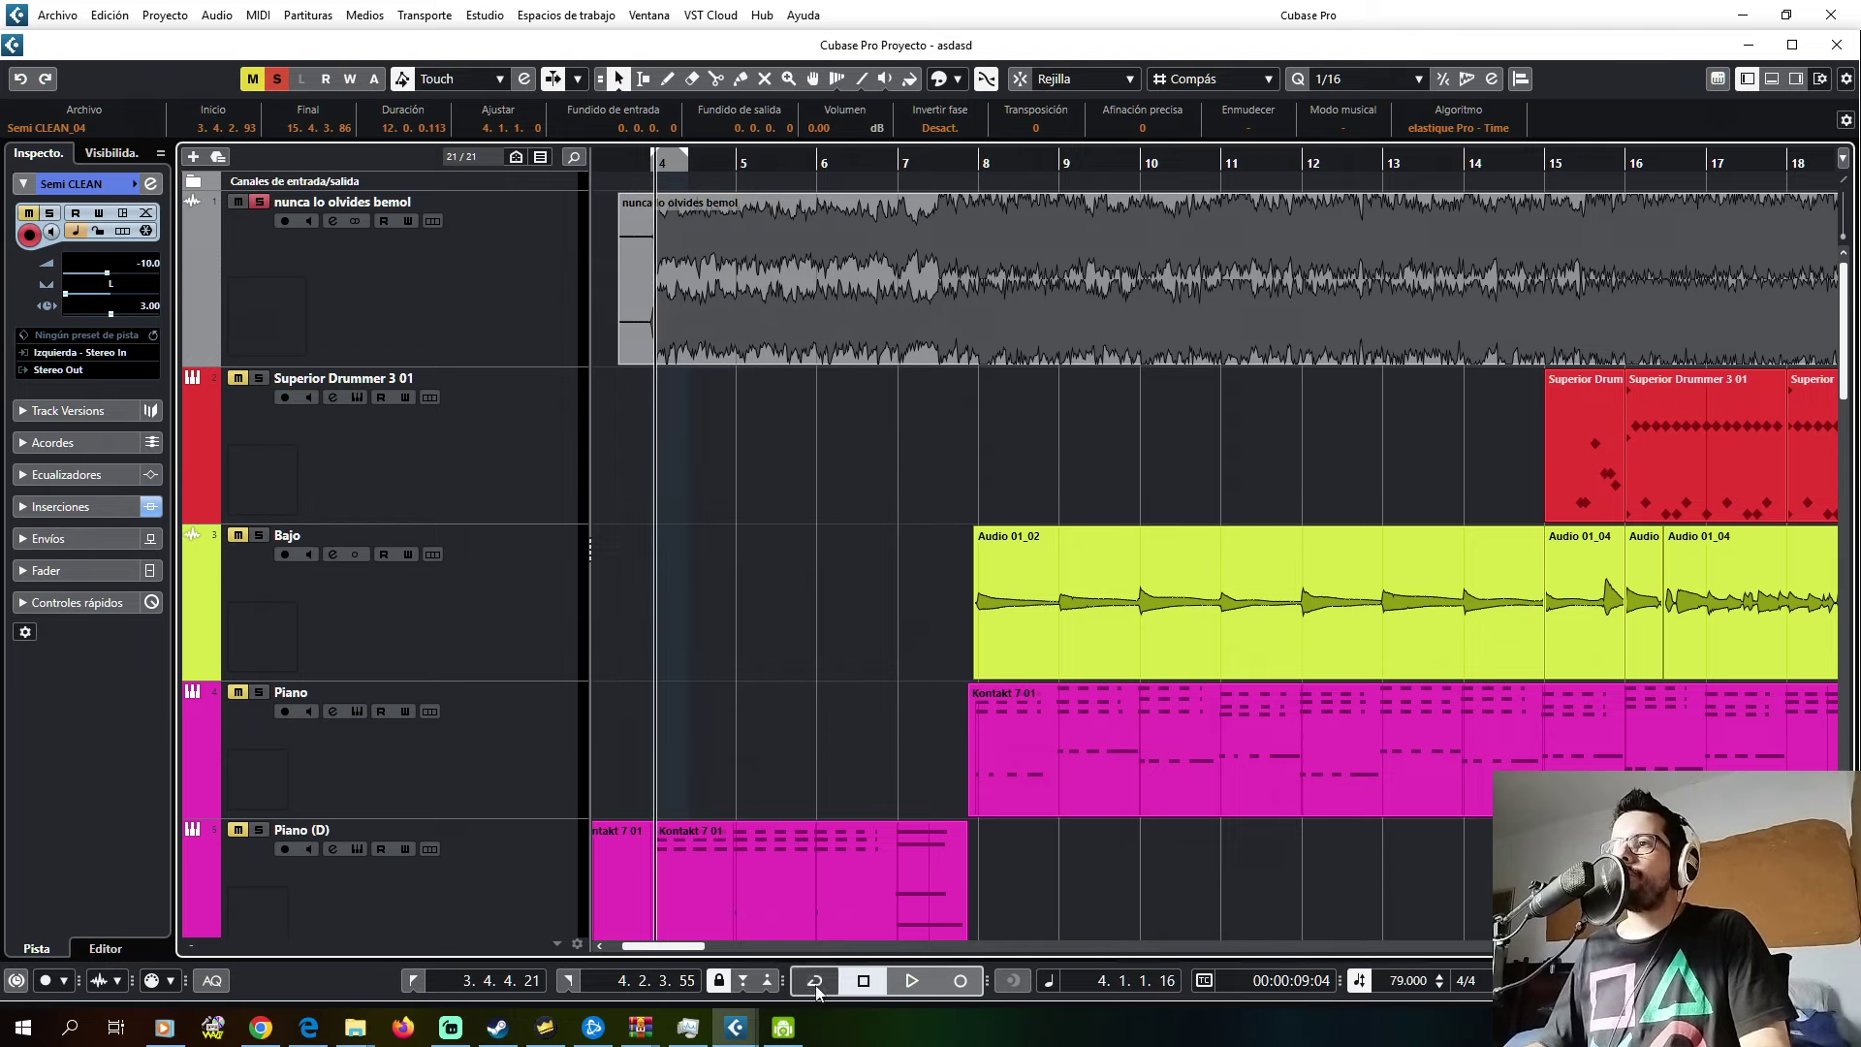
scroll(650, 248, "up", 4)
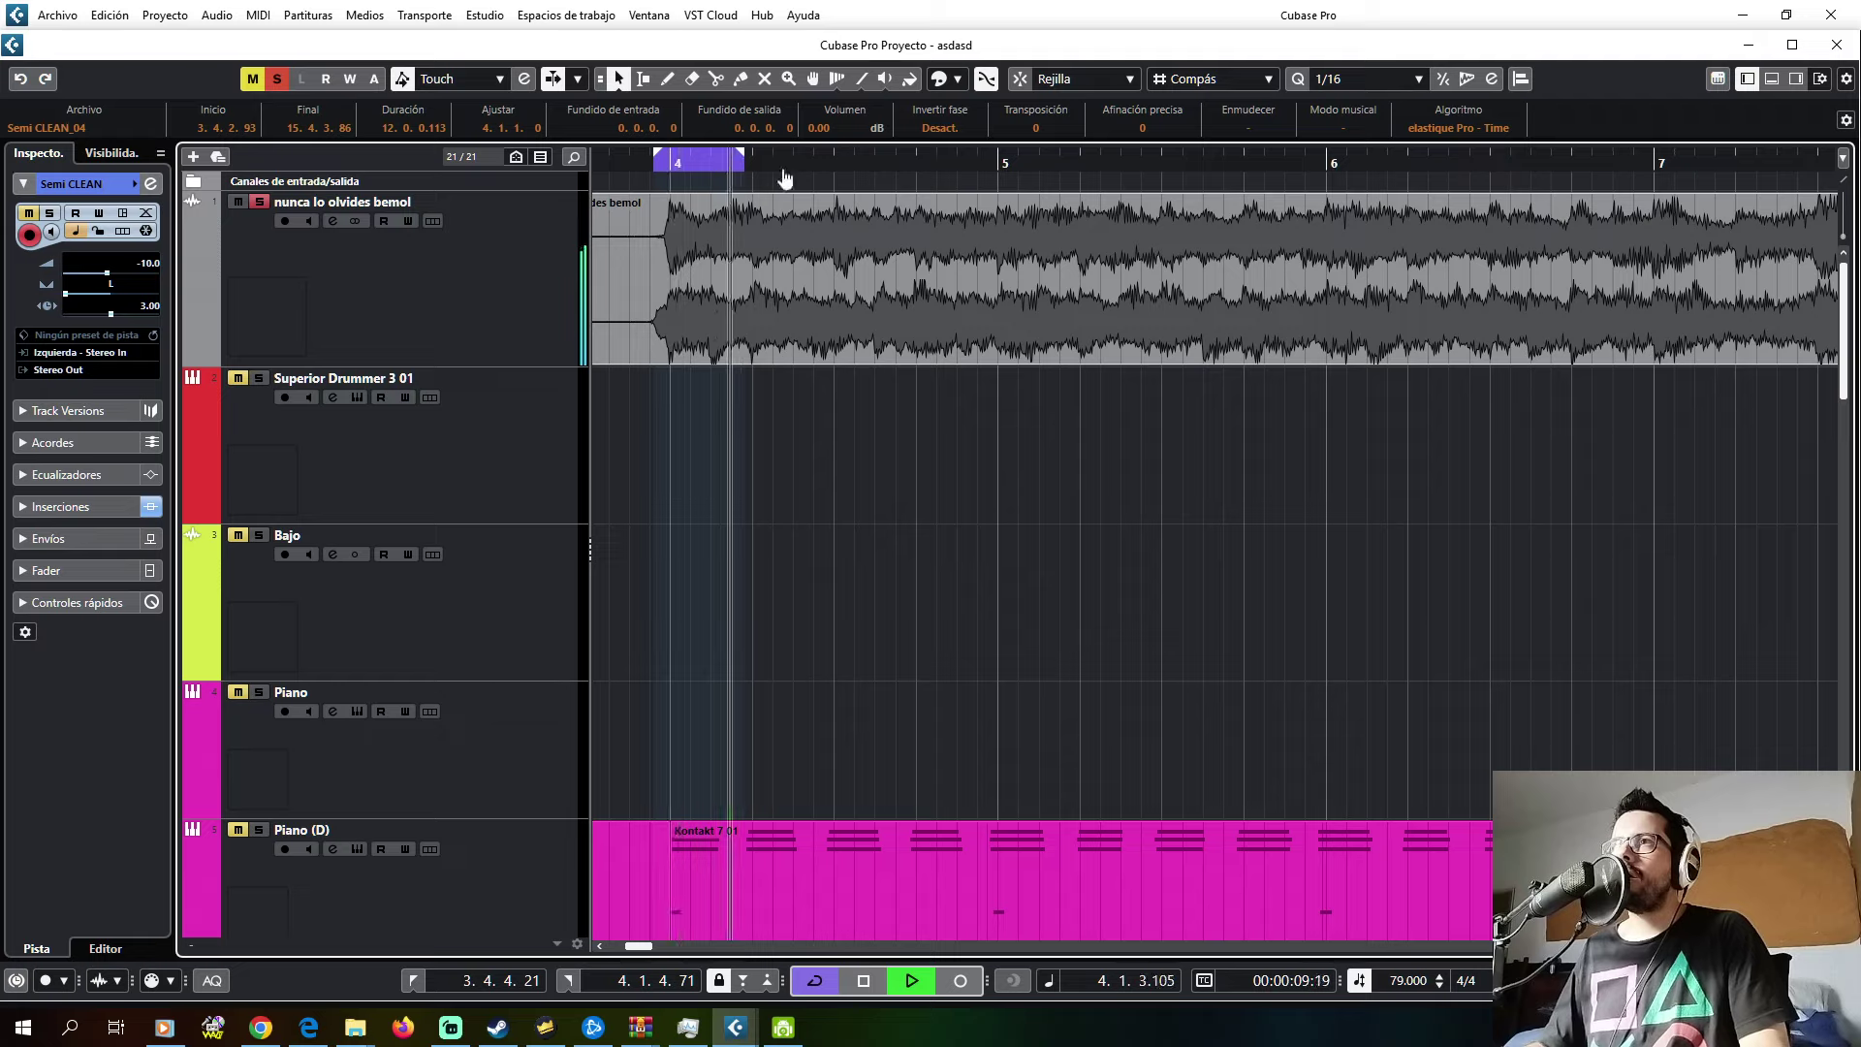
left_click_drag(742, 160, 795, 172)
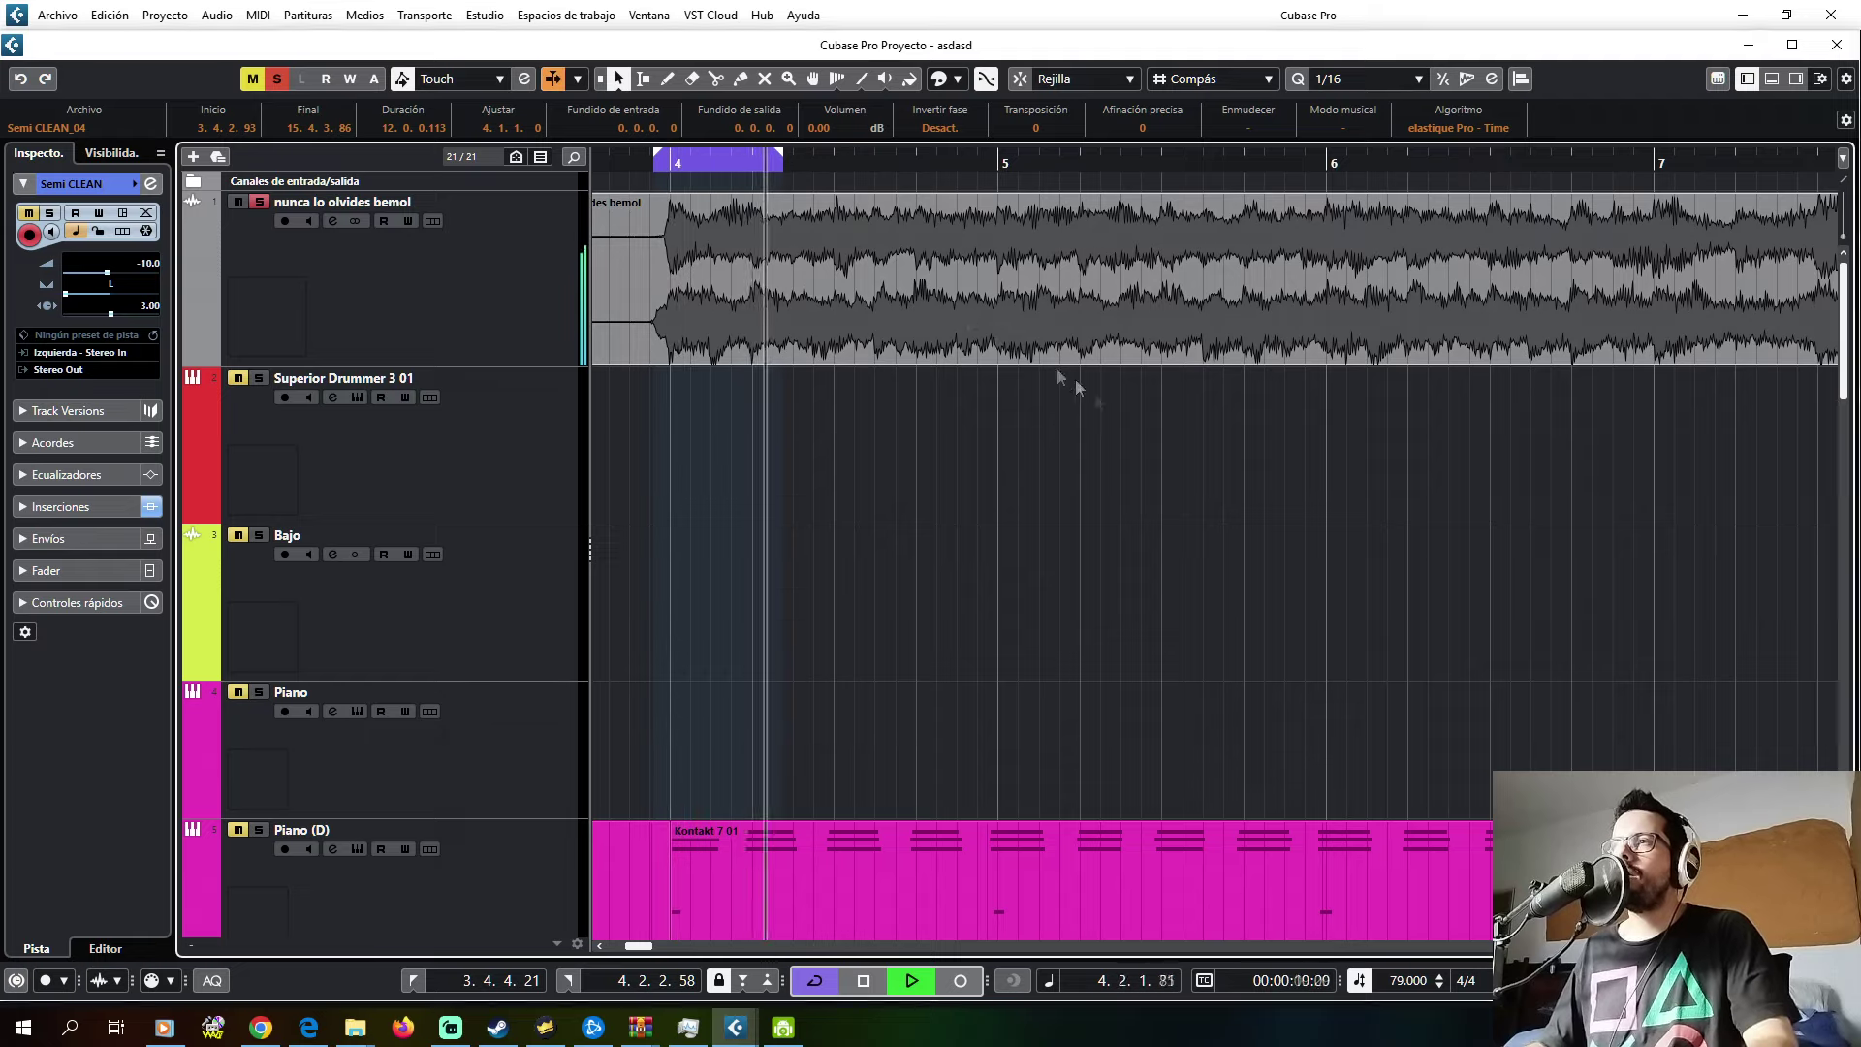
- Open the TR5 Metering insert on the Stereo Out channel and reposition its window to show the spectrum
key("F3")
left_click(1767, 702)
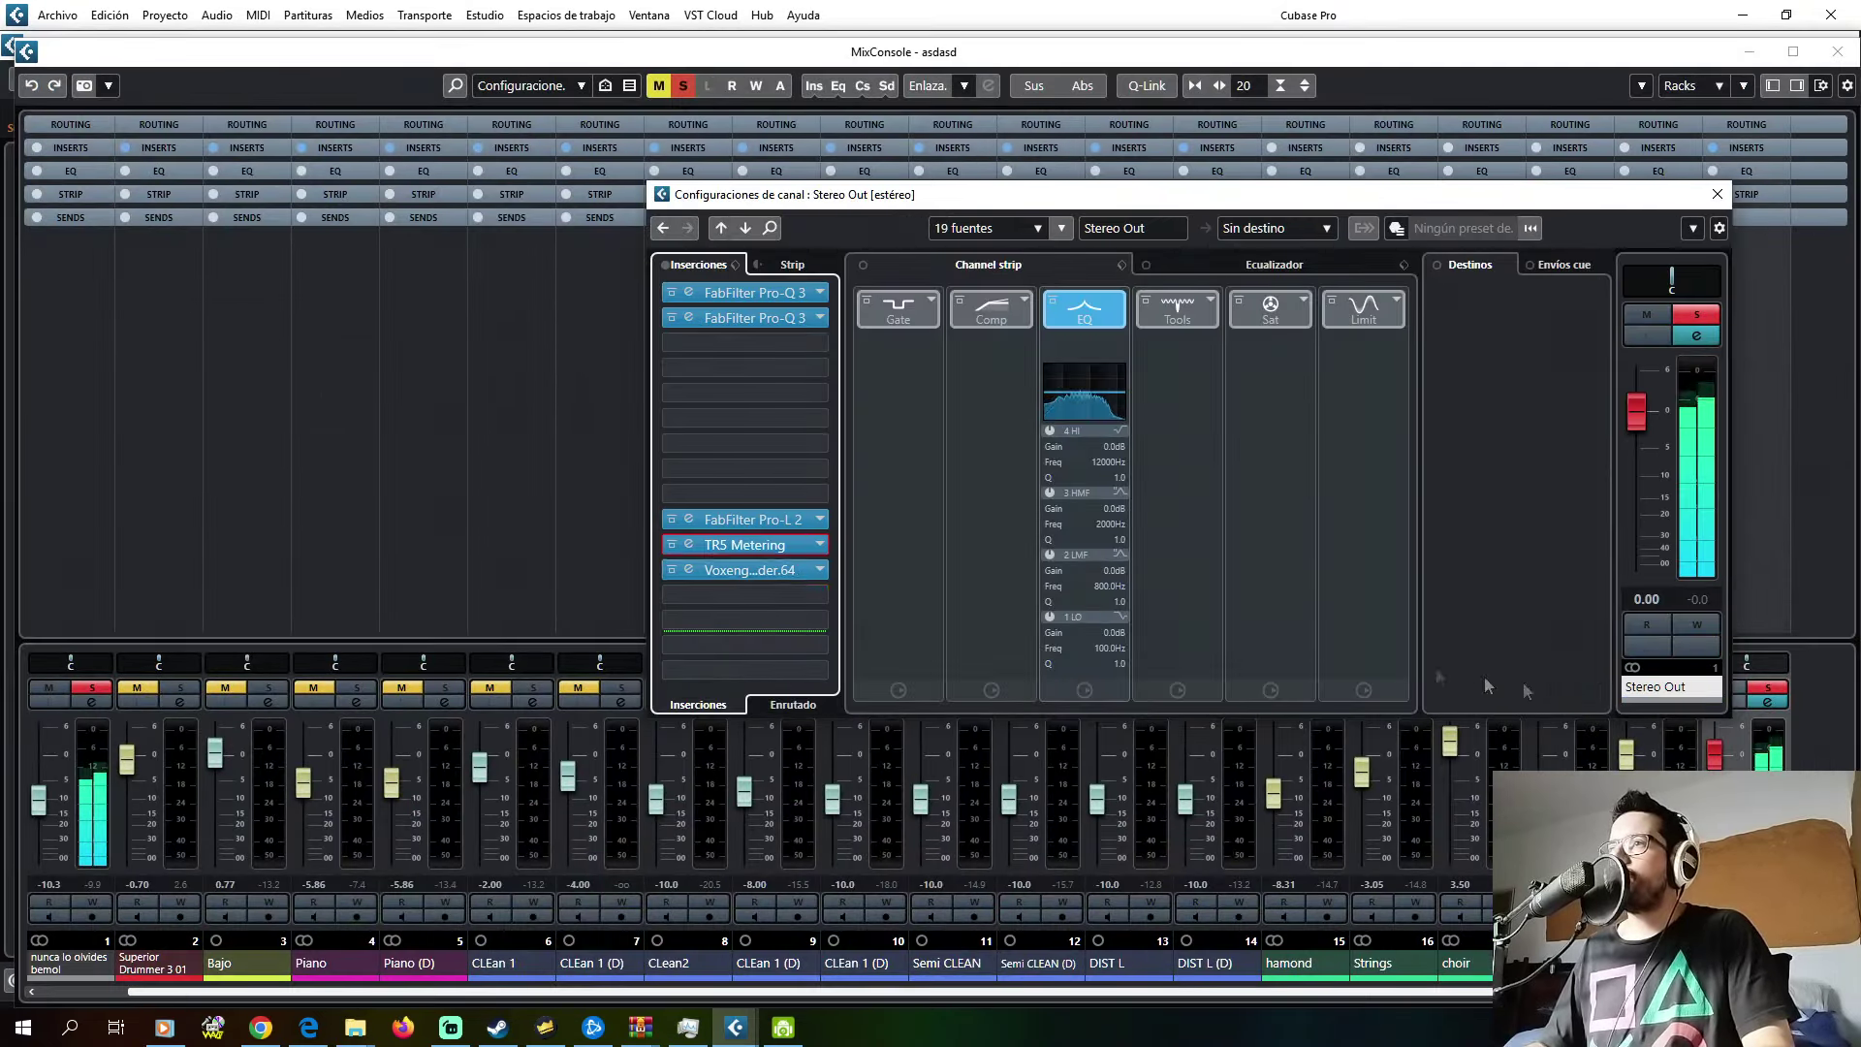
left_click(801, 545)
left_click_drag(1188, 577, 789, 273)
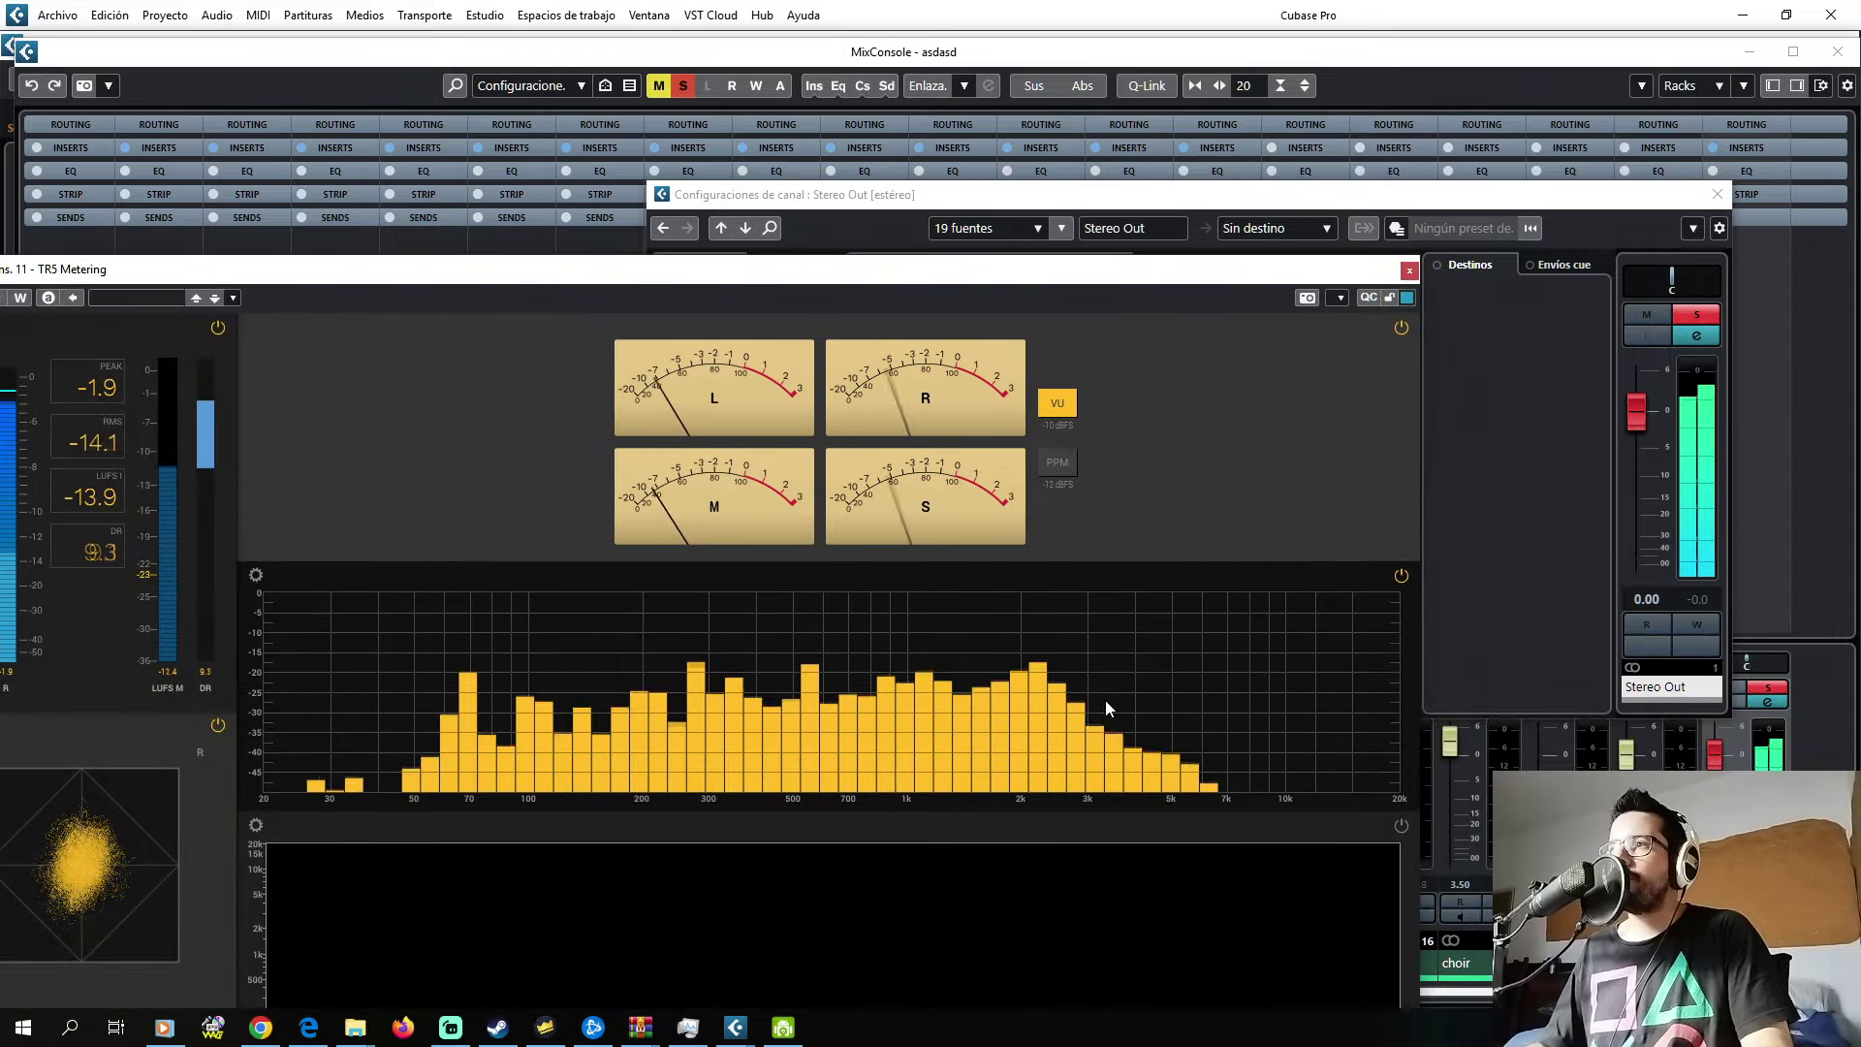
- Play and stop the looped reference repeatedly to examine its frequency spectrum, closing the metering, channel and mixer windows when done
key("space")
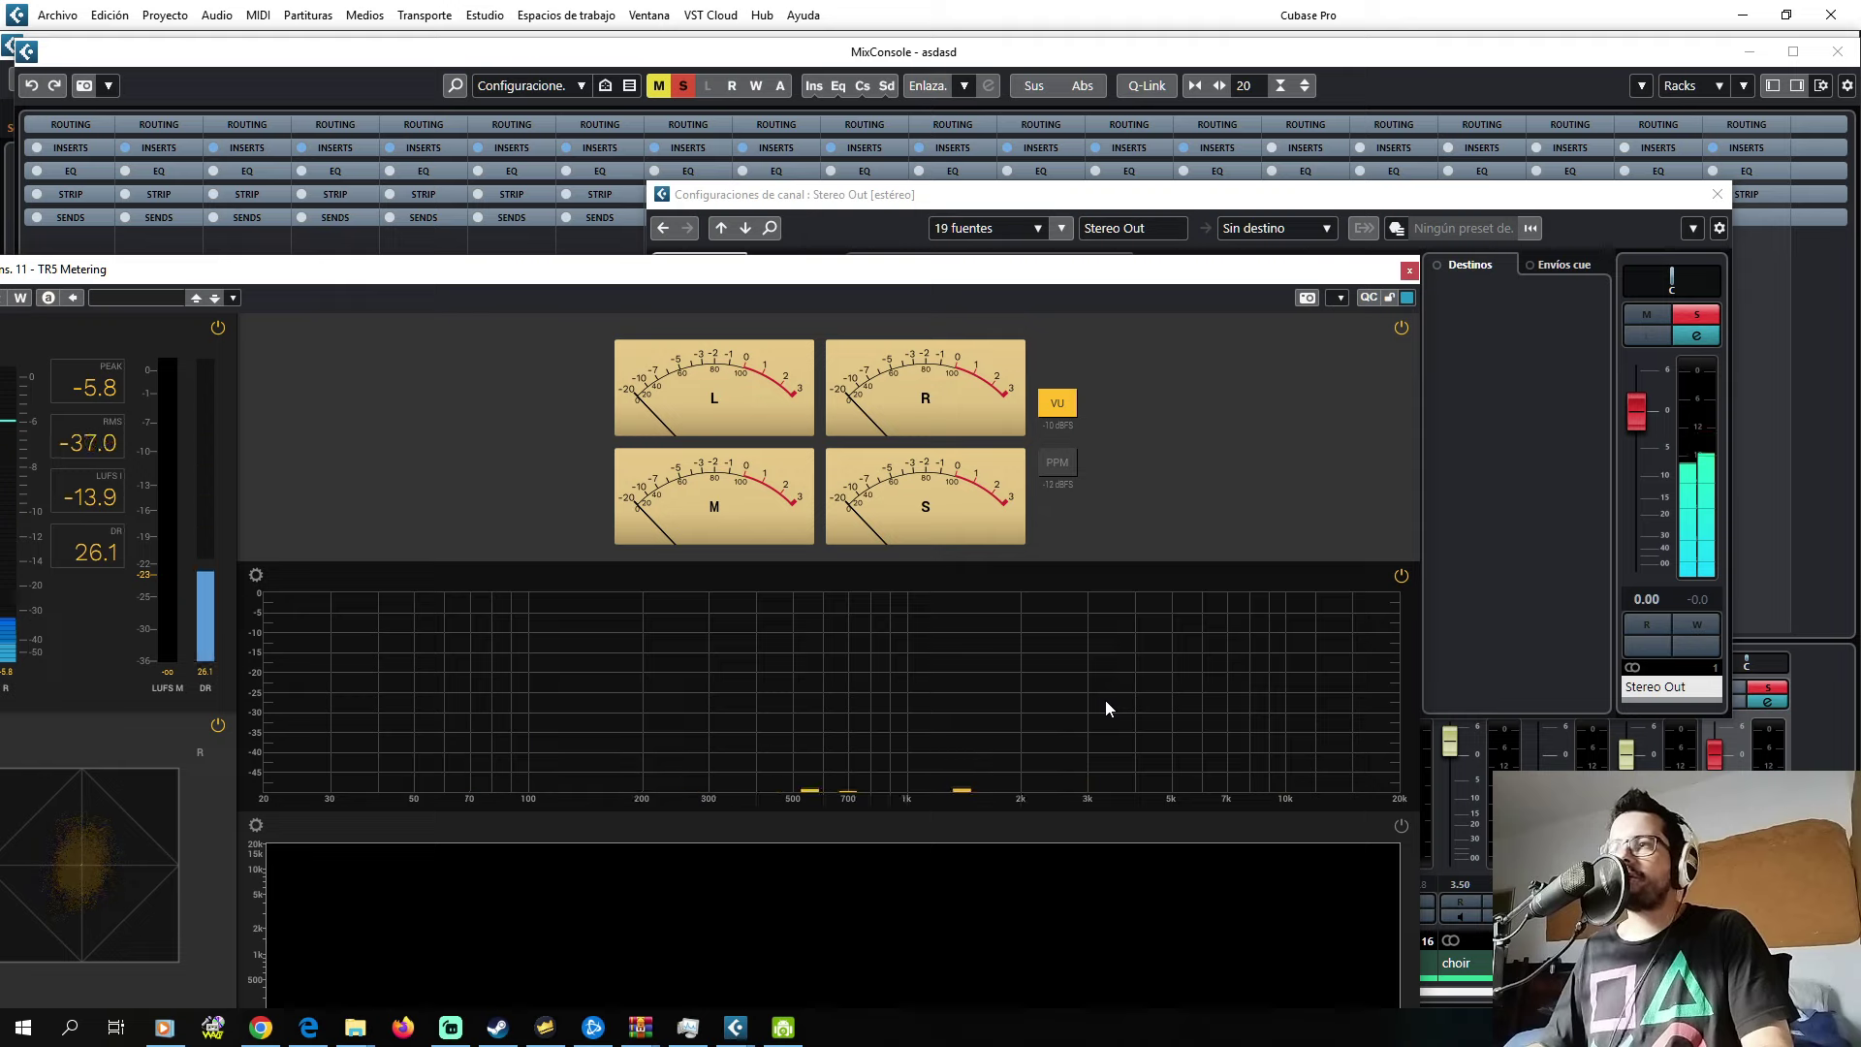
key("space")
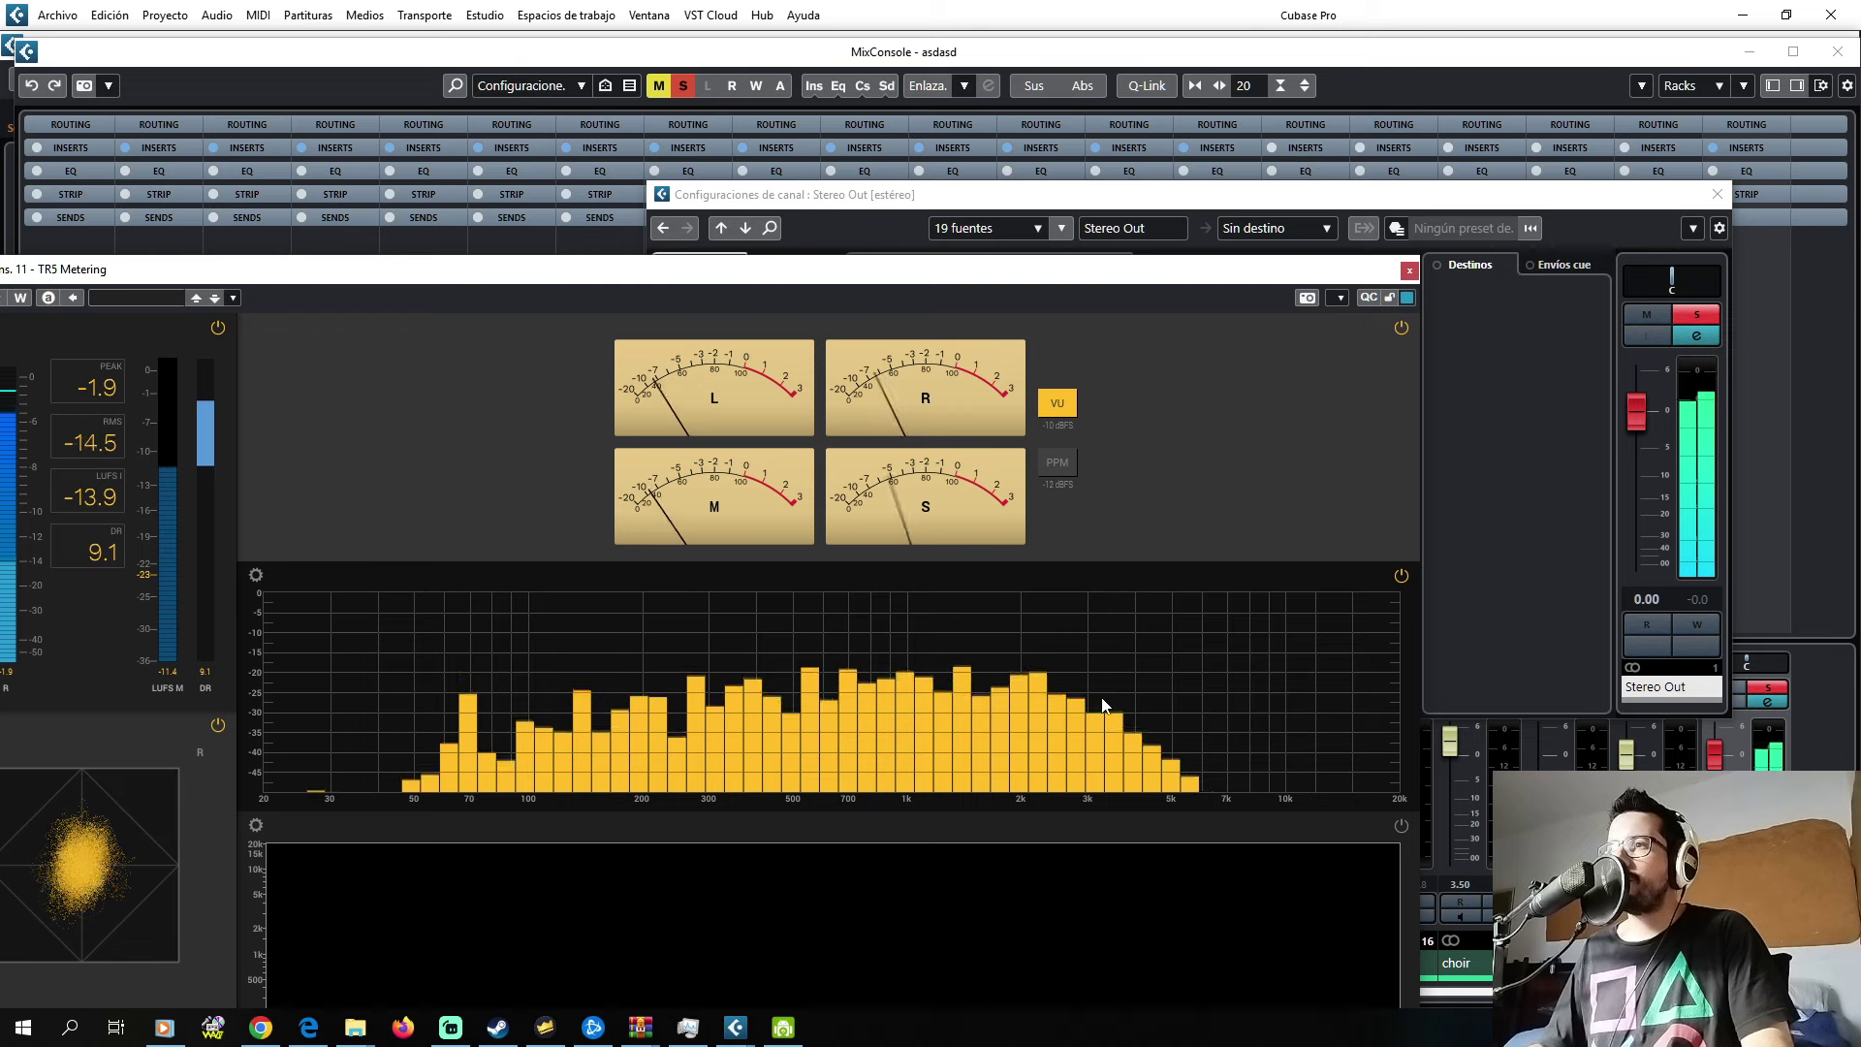
key("space")
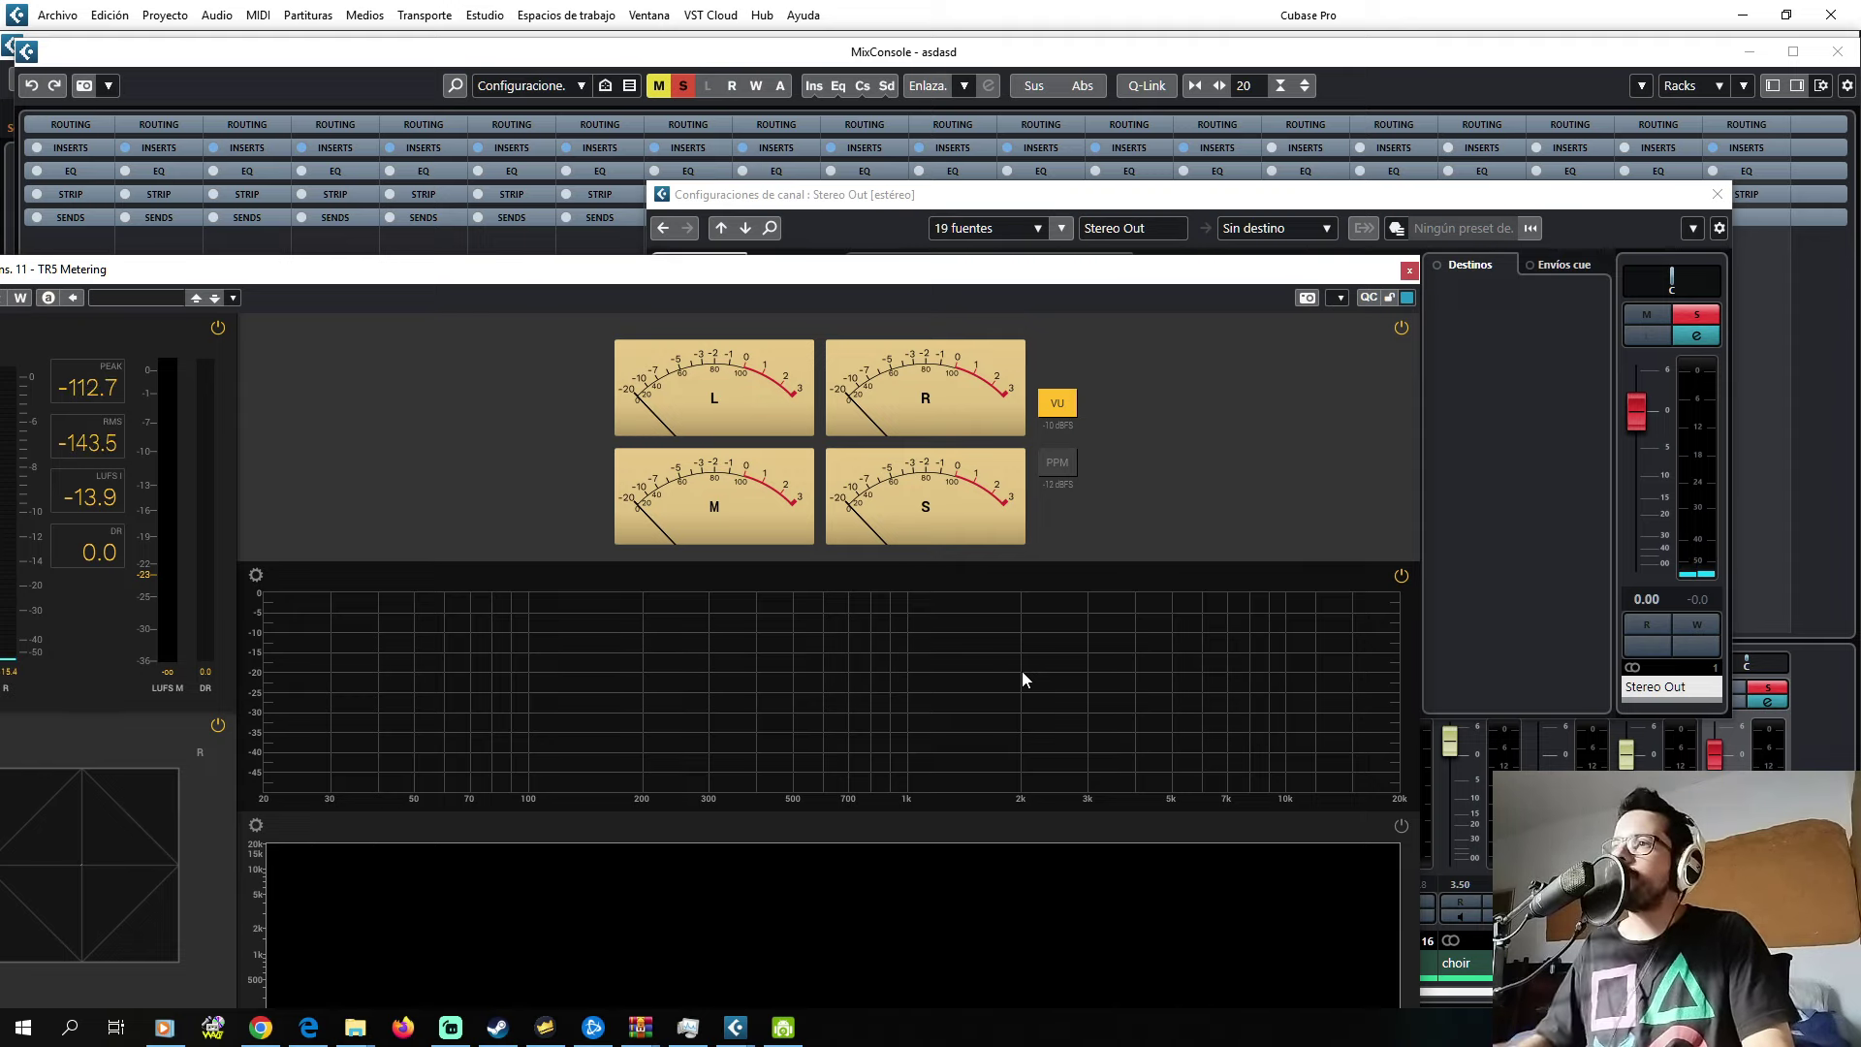
key("space")
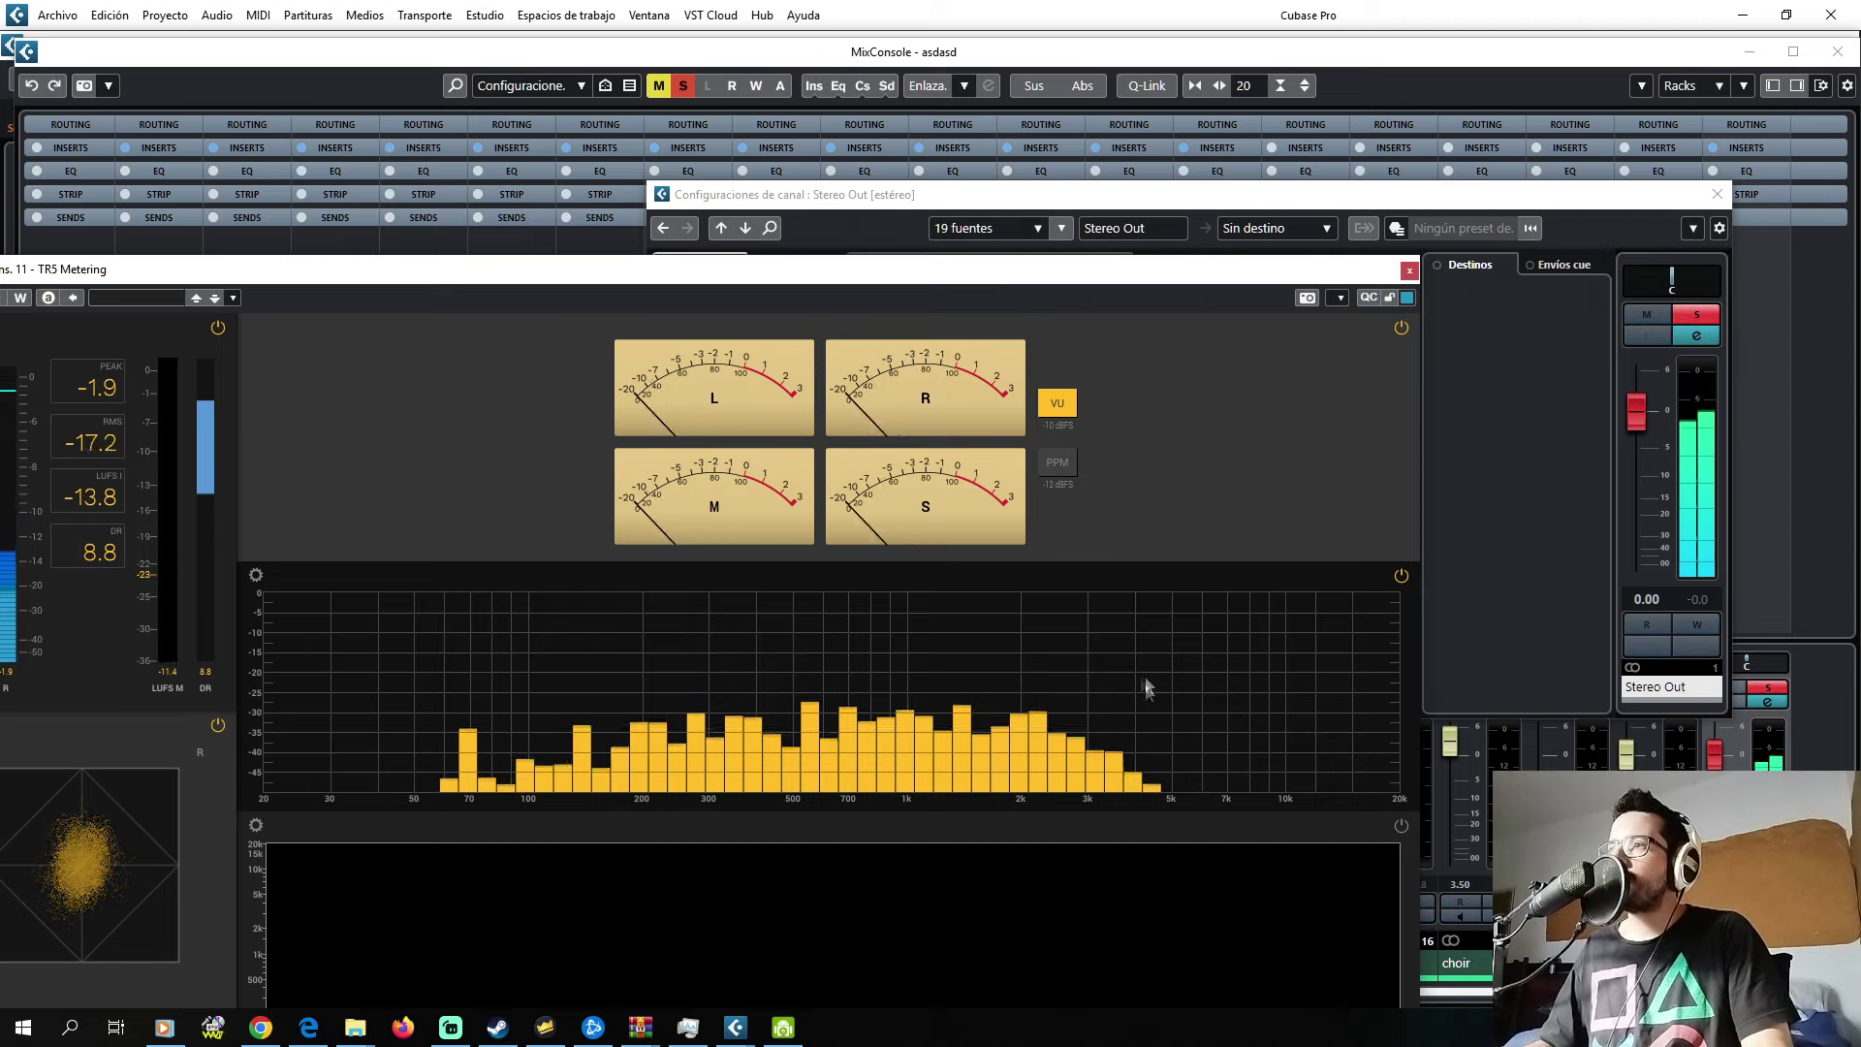
key("space")
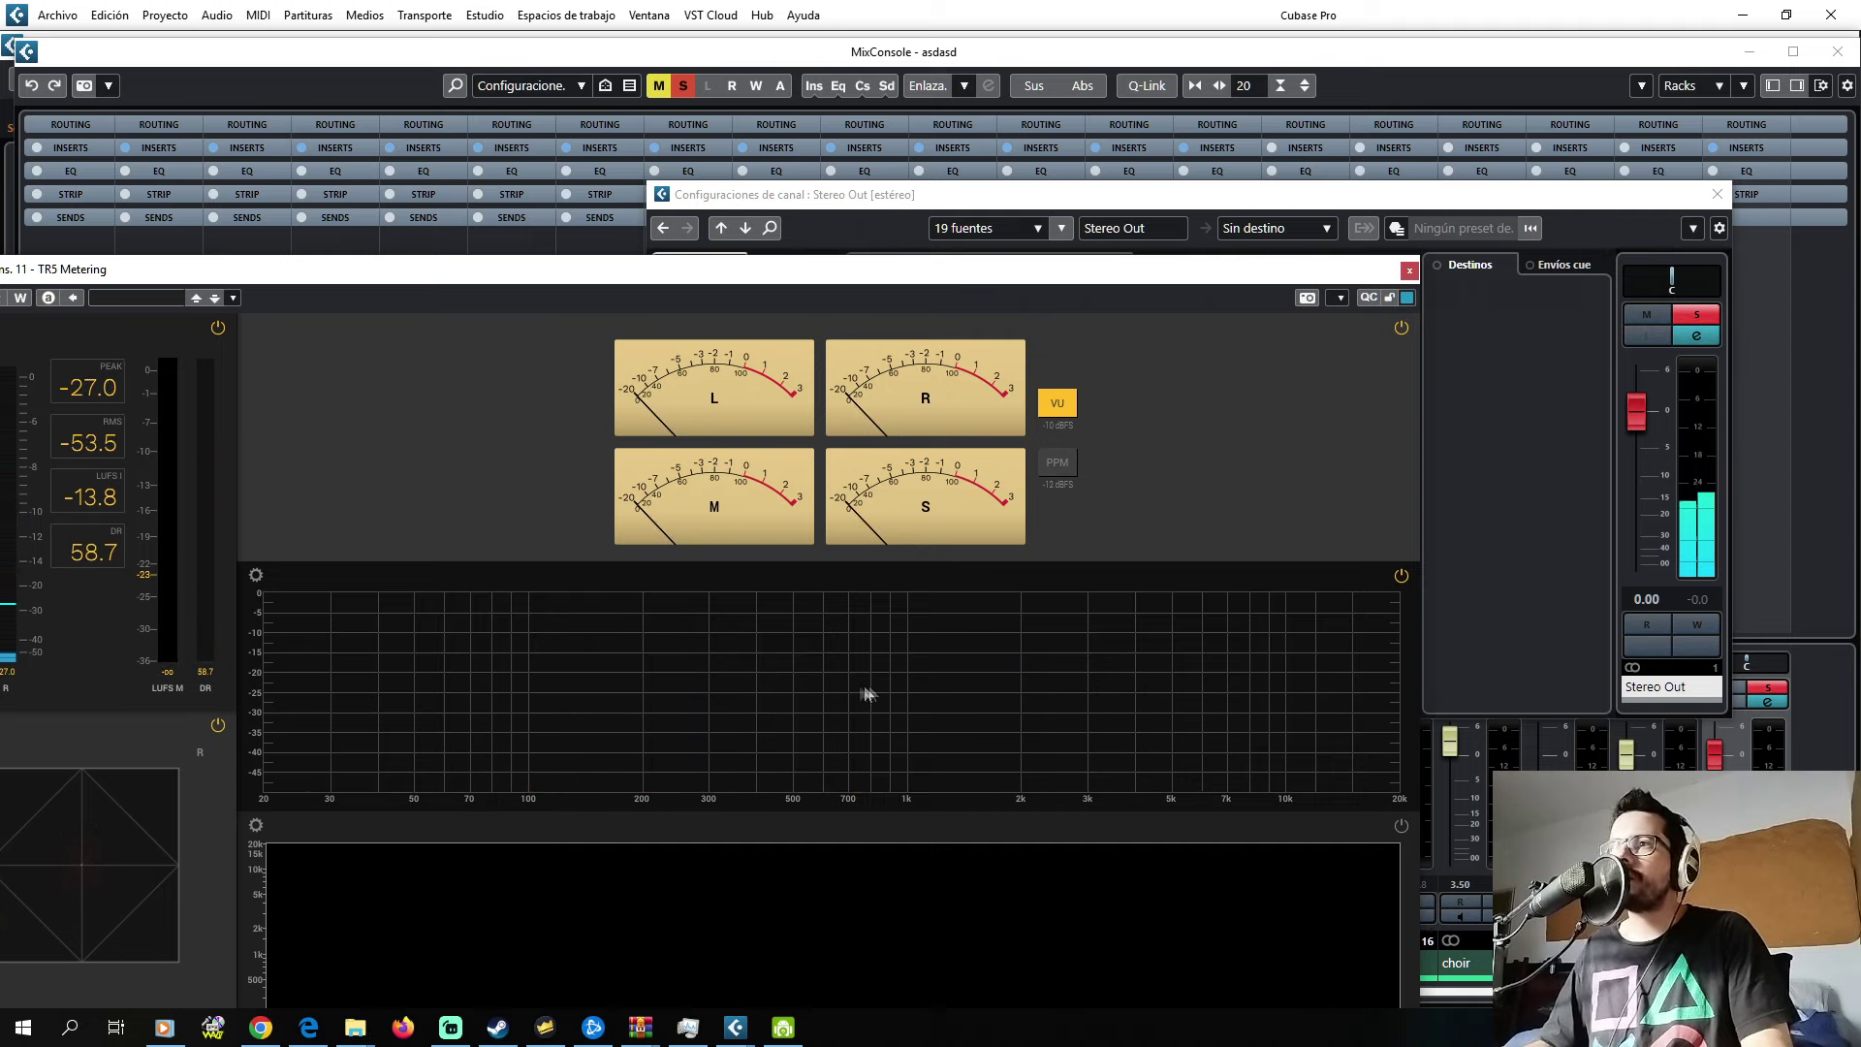
left_click(1716, 194)
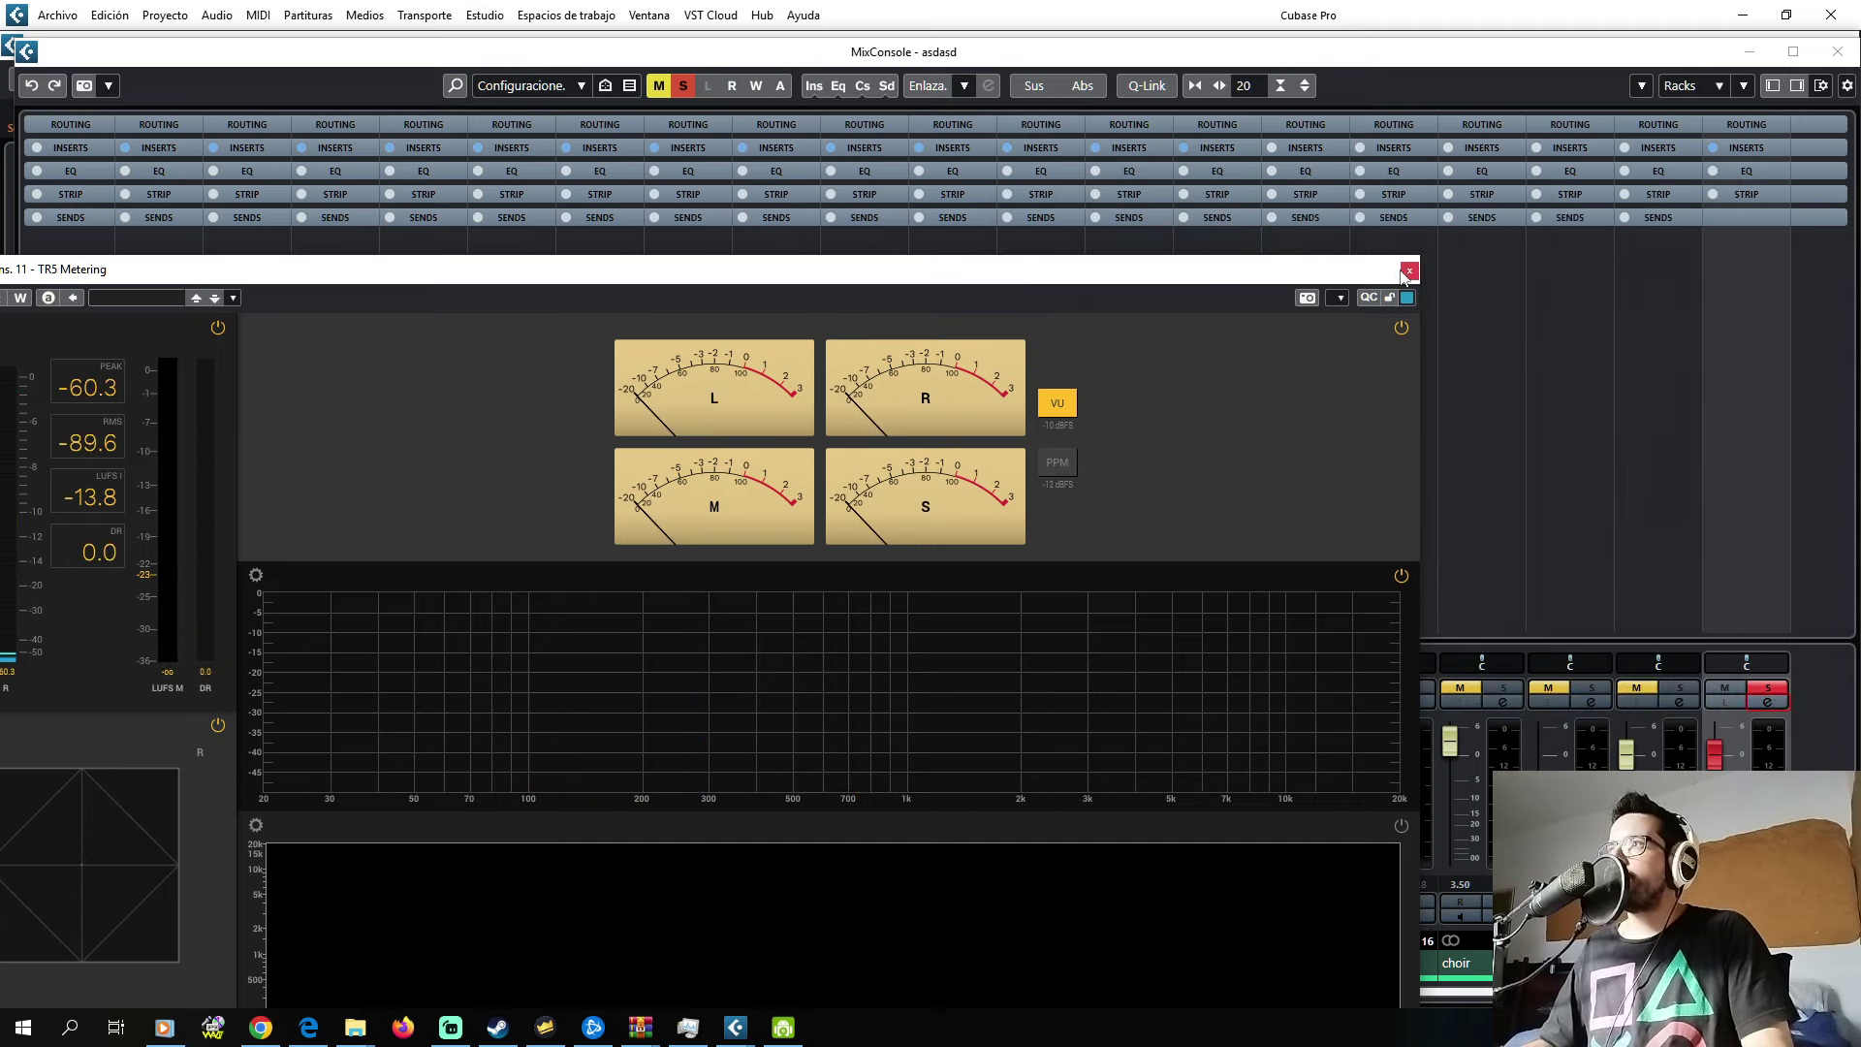
left_click(1409, 271)
left_click(1836, 51)
- Solo the Semi CLEAN and Semi CLEAN (D) tracks, listen to the same looped opening, and clear the solos
scroll(911, 543, "down", 8)
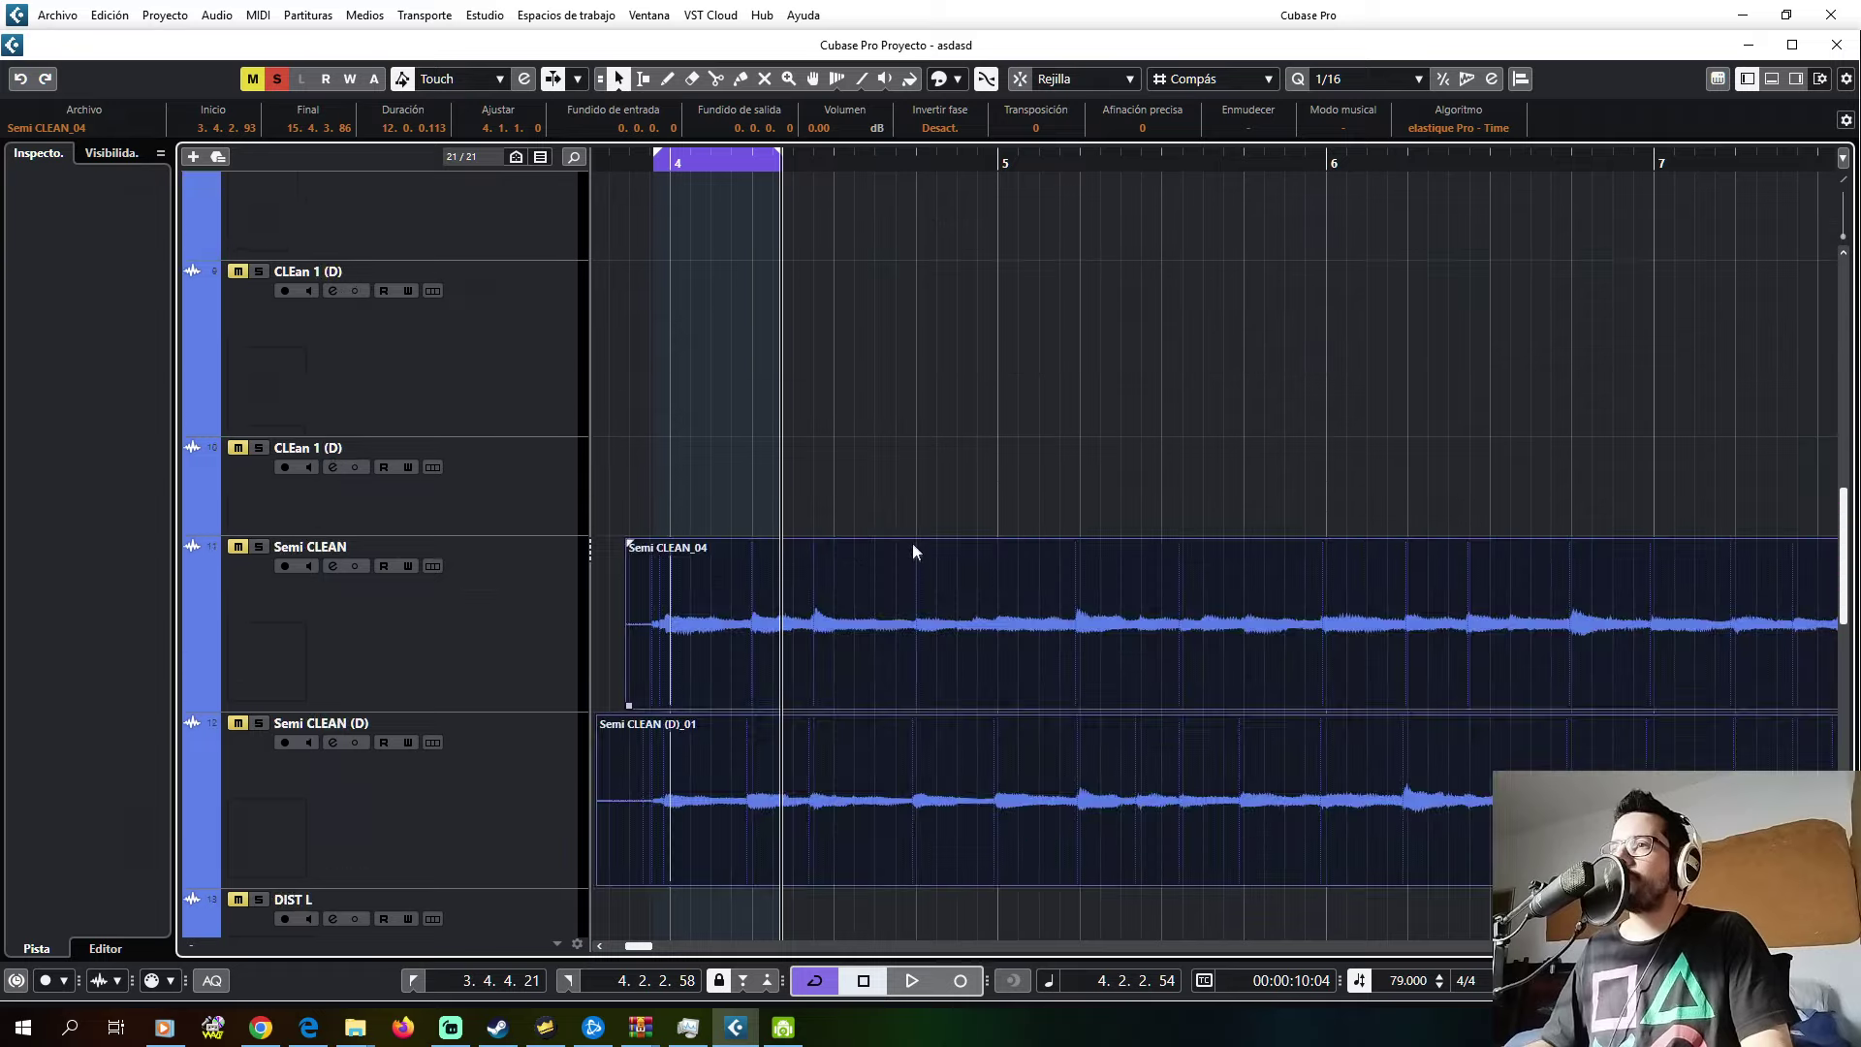
scroll(911, 551, "down", 7)
scroll(909, 548, "up", 4)
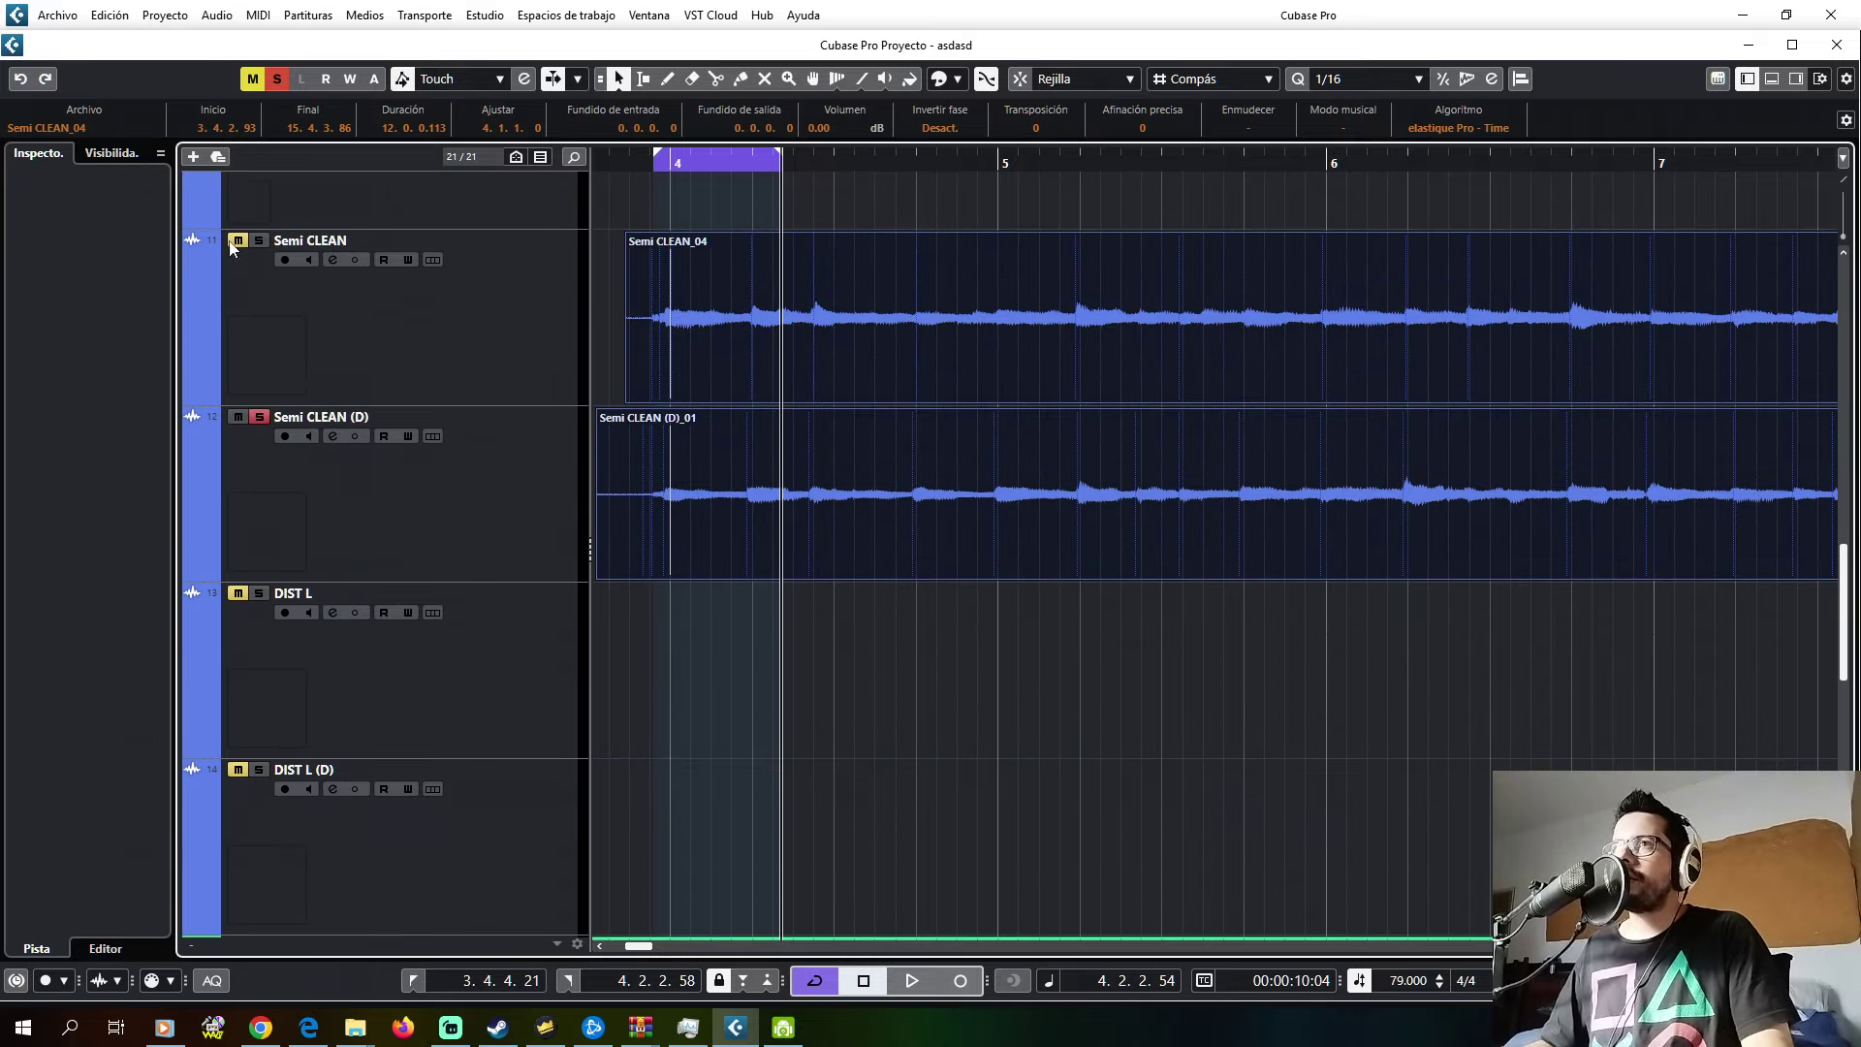
left_click(646, 162)
key("space")
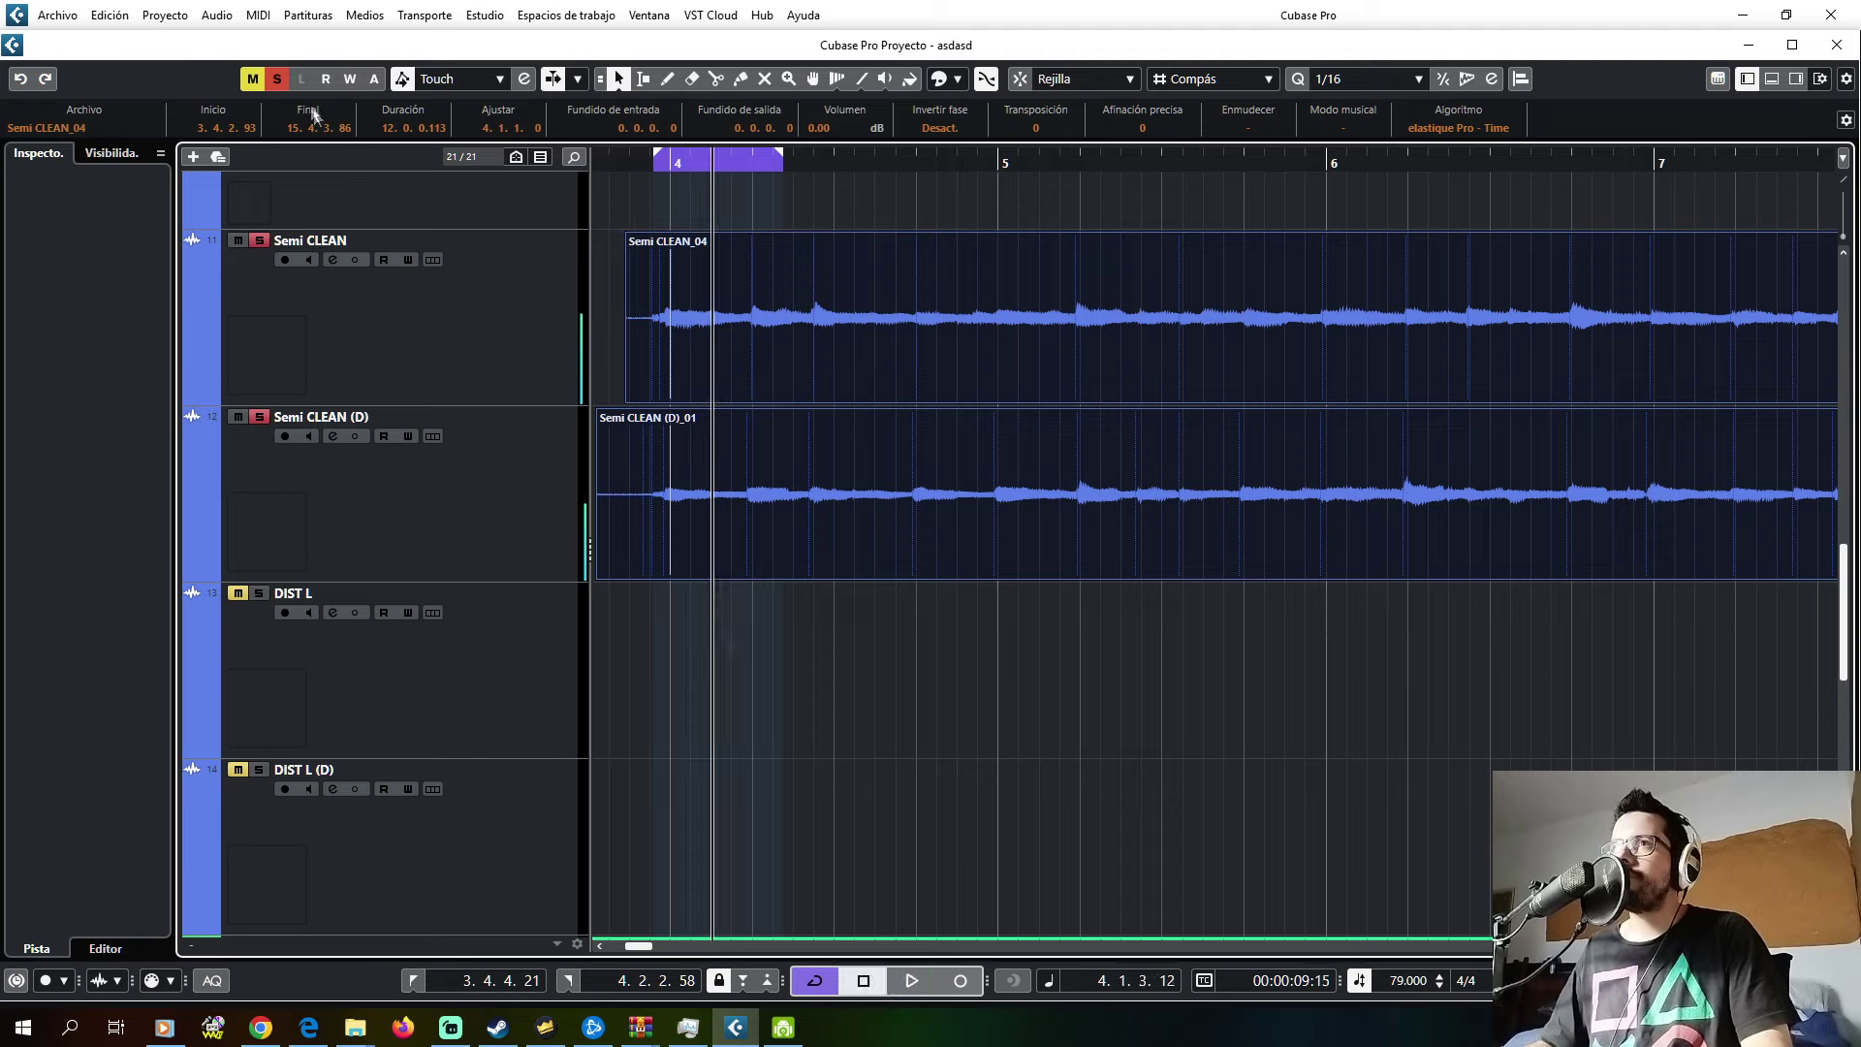
key("space")
left_click(657, 166)
left_click(636, 164)
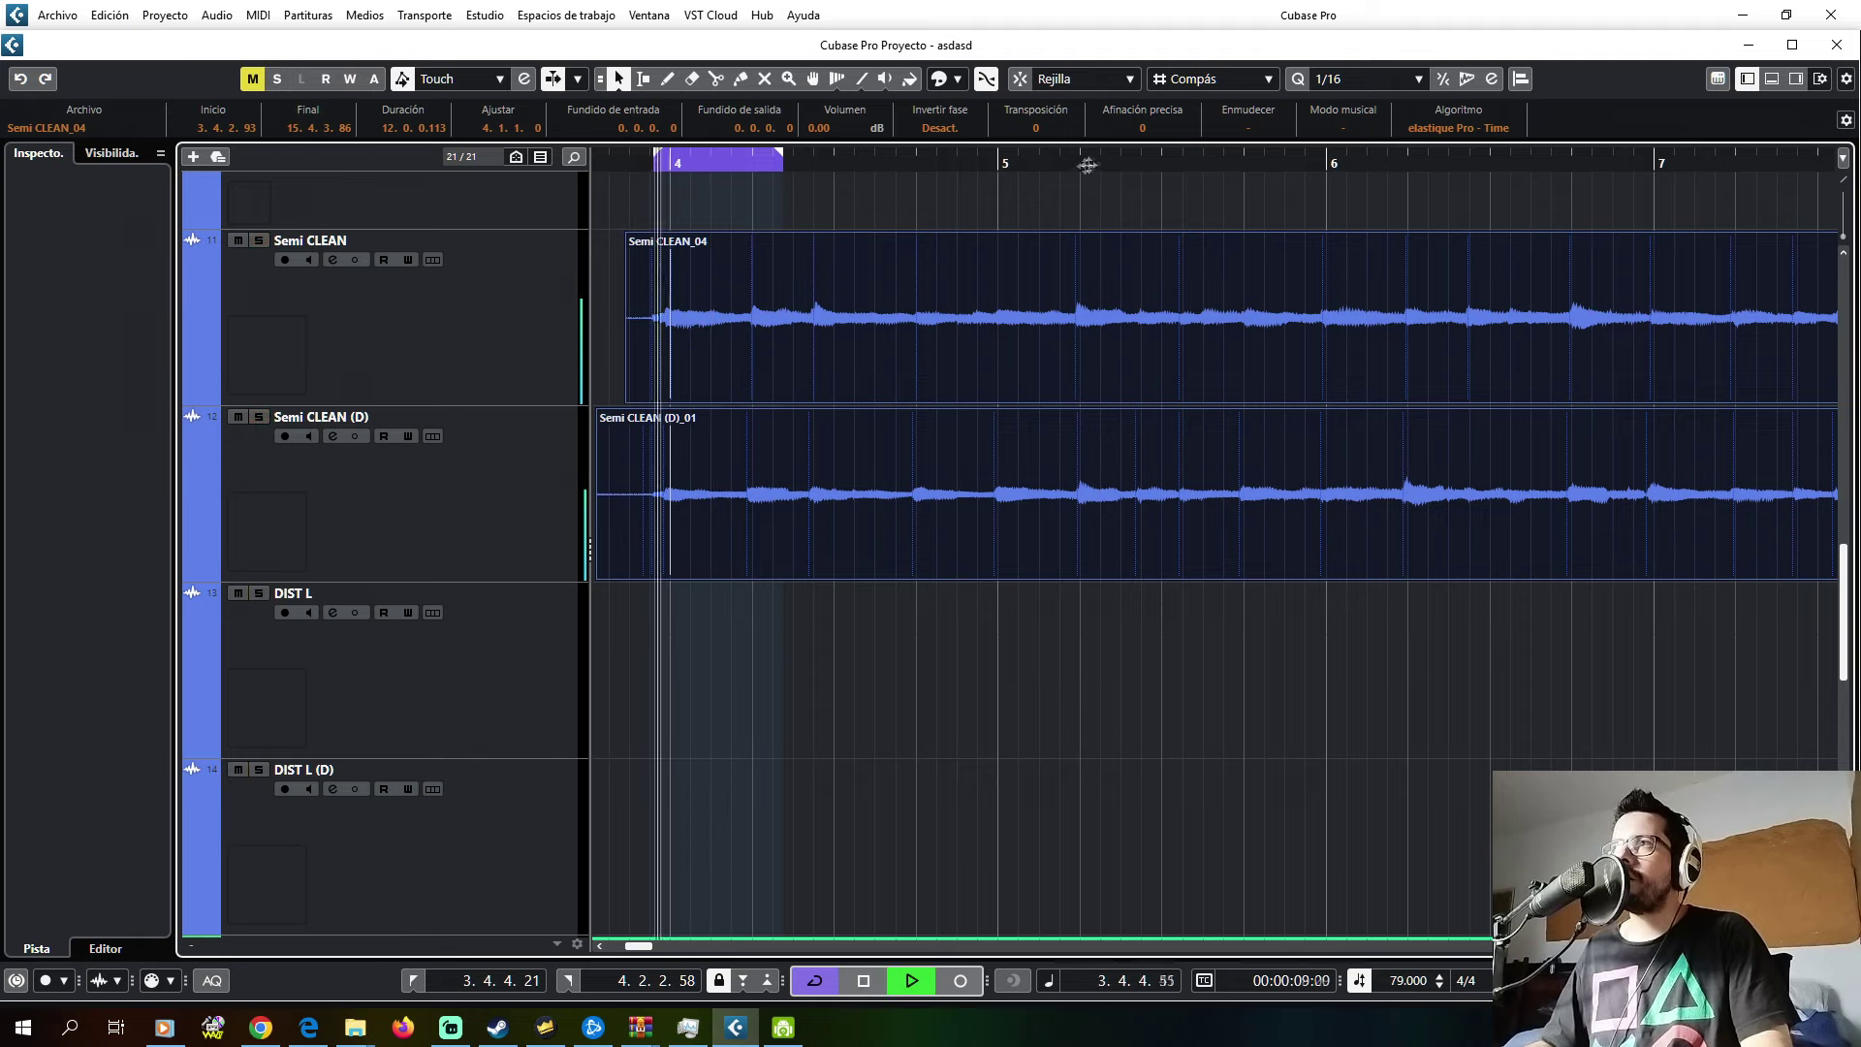
- Extend the loop's end to 6.2.4.110, listen to the clean guitars, and turn cycle playback off
left_click_drag(781, 155, 1321, 169)
scroll(1015, 380, "down", 5)
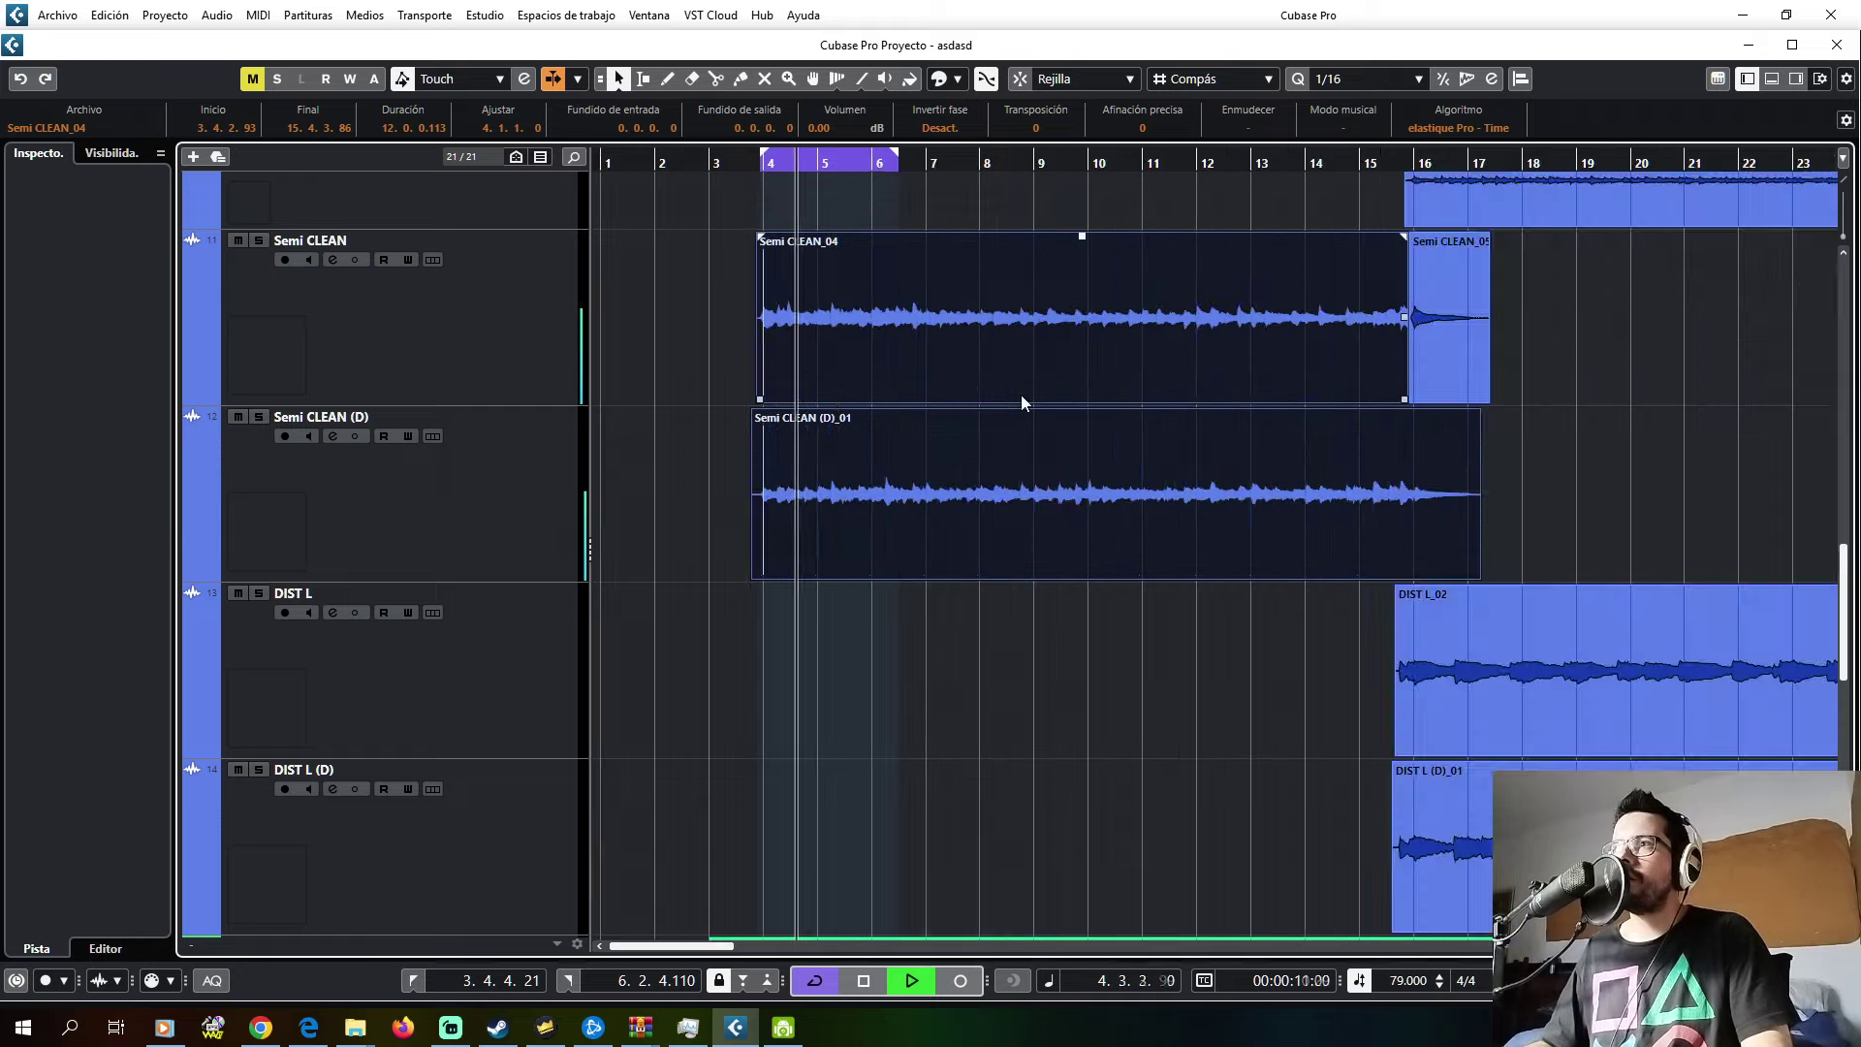
scroll(1021, 394, "up", 4)
scroll(981, 373, "down", 3)
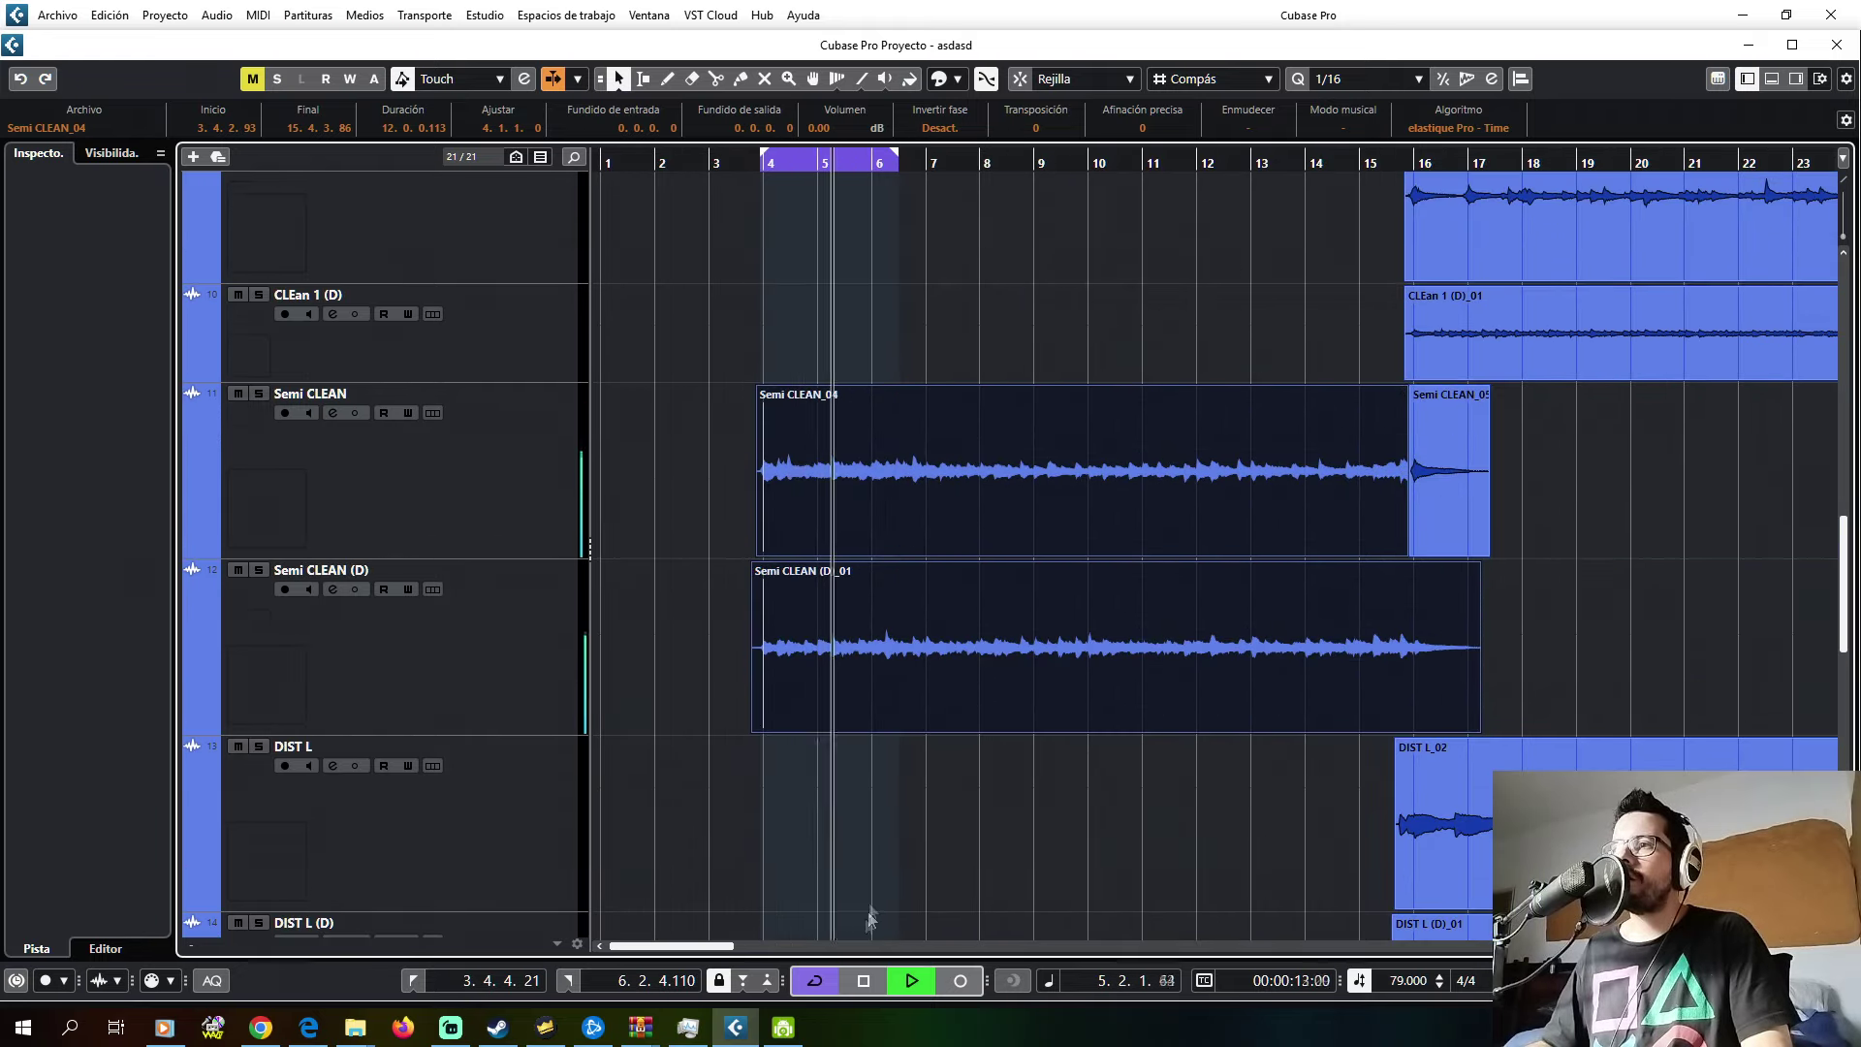
left_click(814, 981)
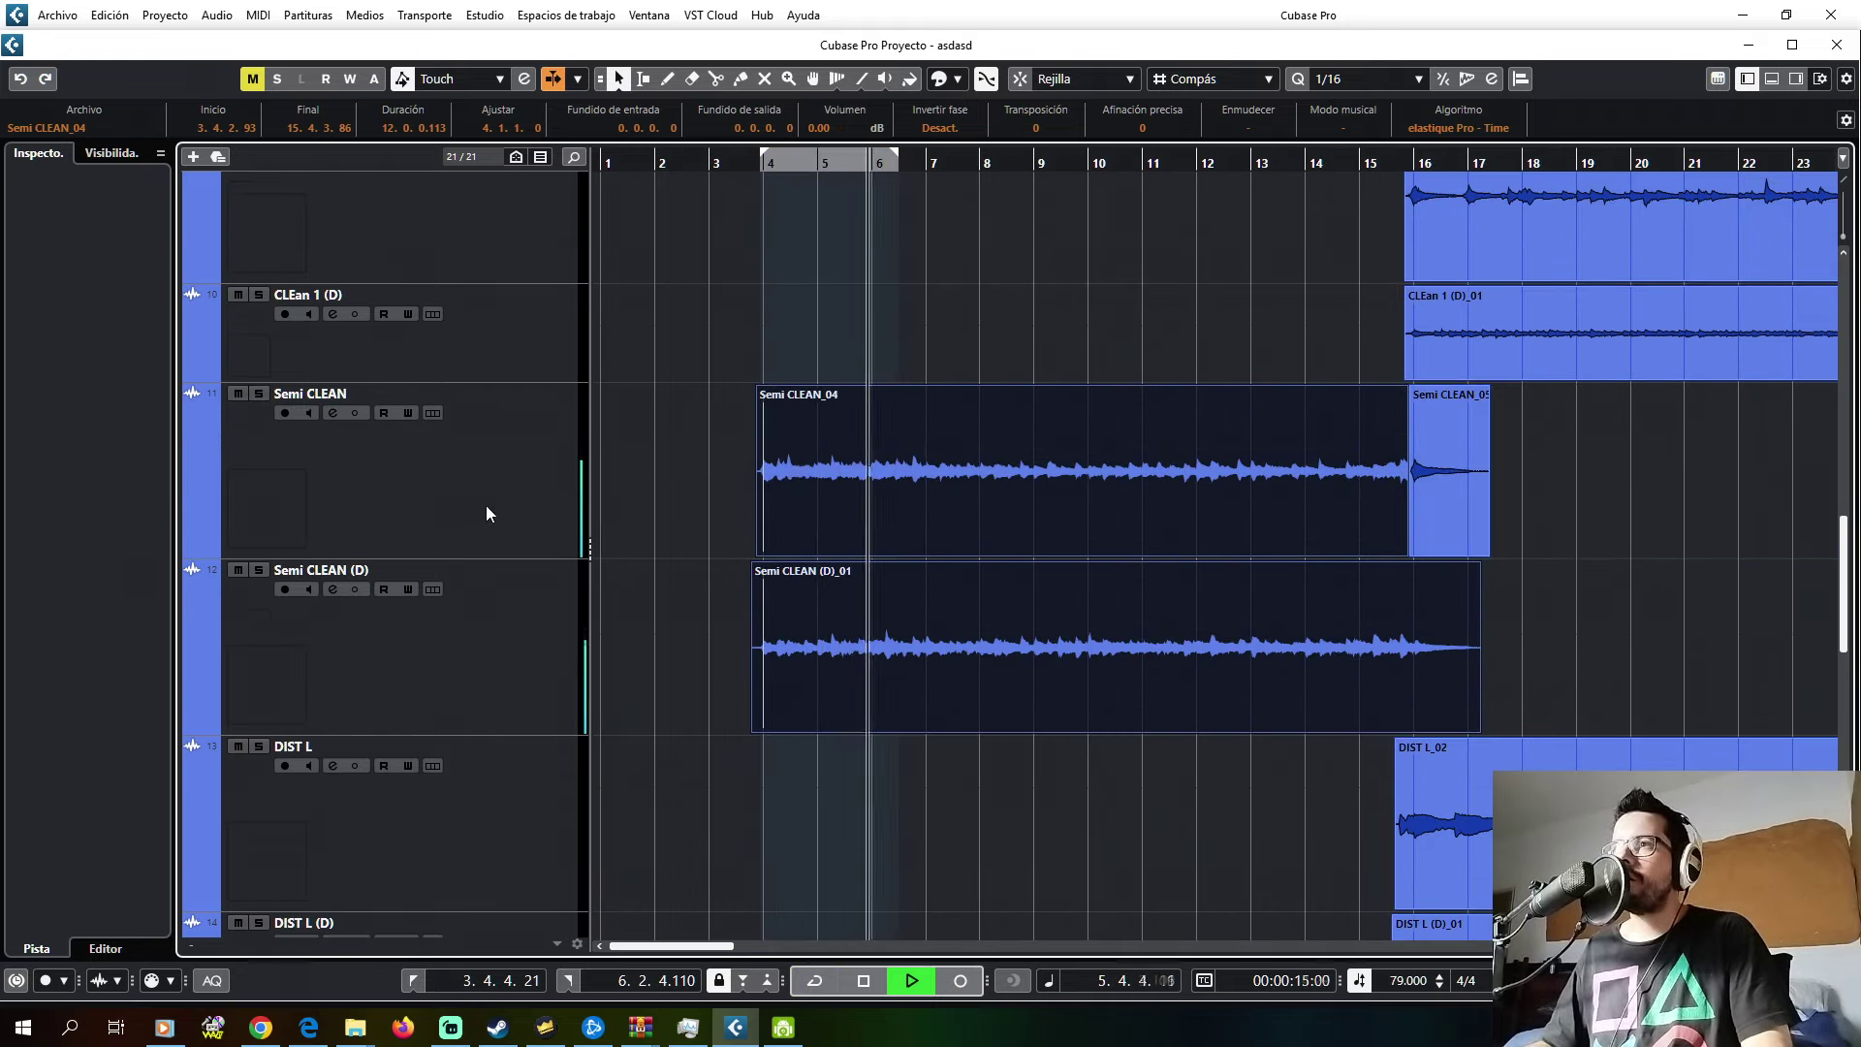
key("space")
- Add a stereo group track named CLEANS with Stereo Out as its output and place it below Semi CLEAN (D)
scroll(486, 514, "down", 7)
right_click(428, 929)
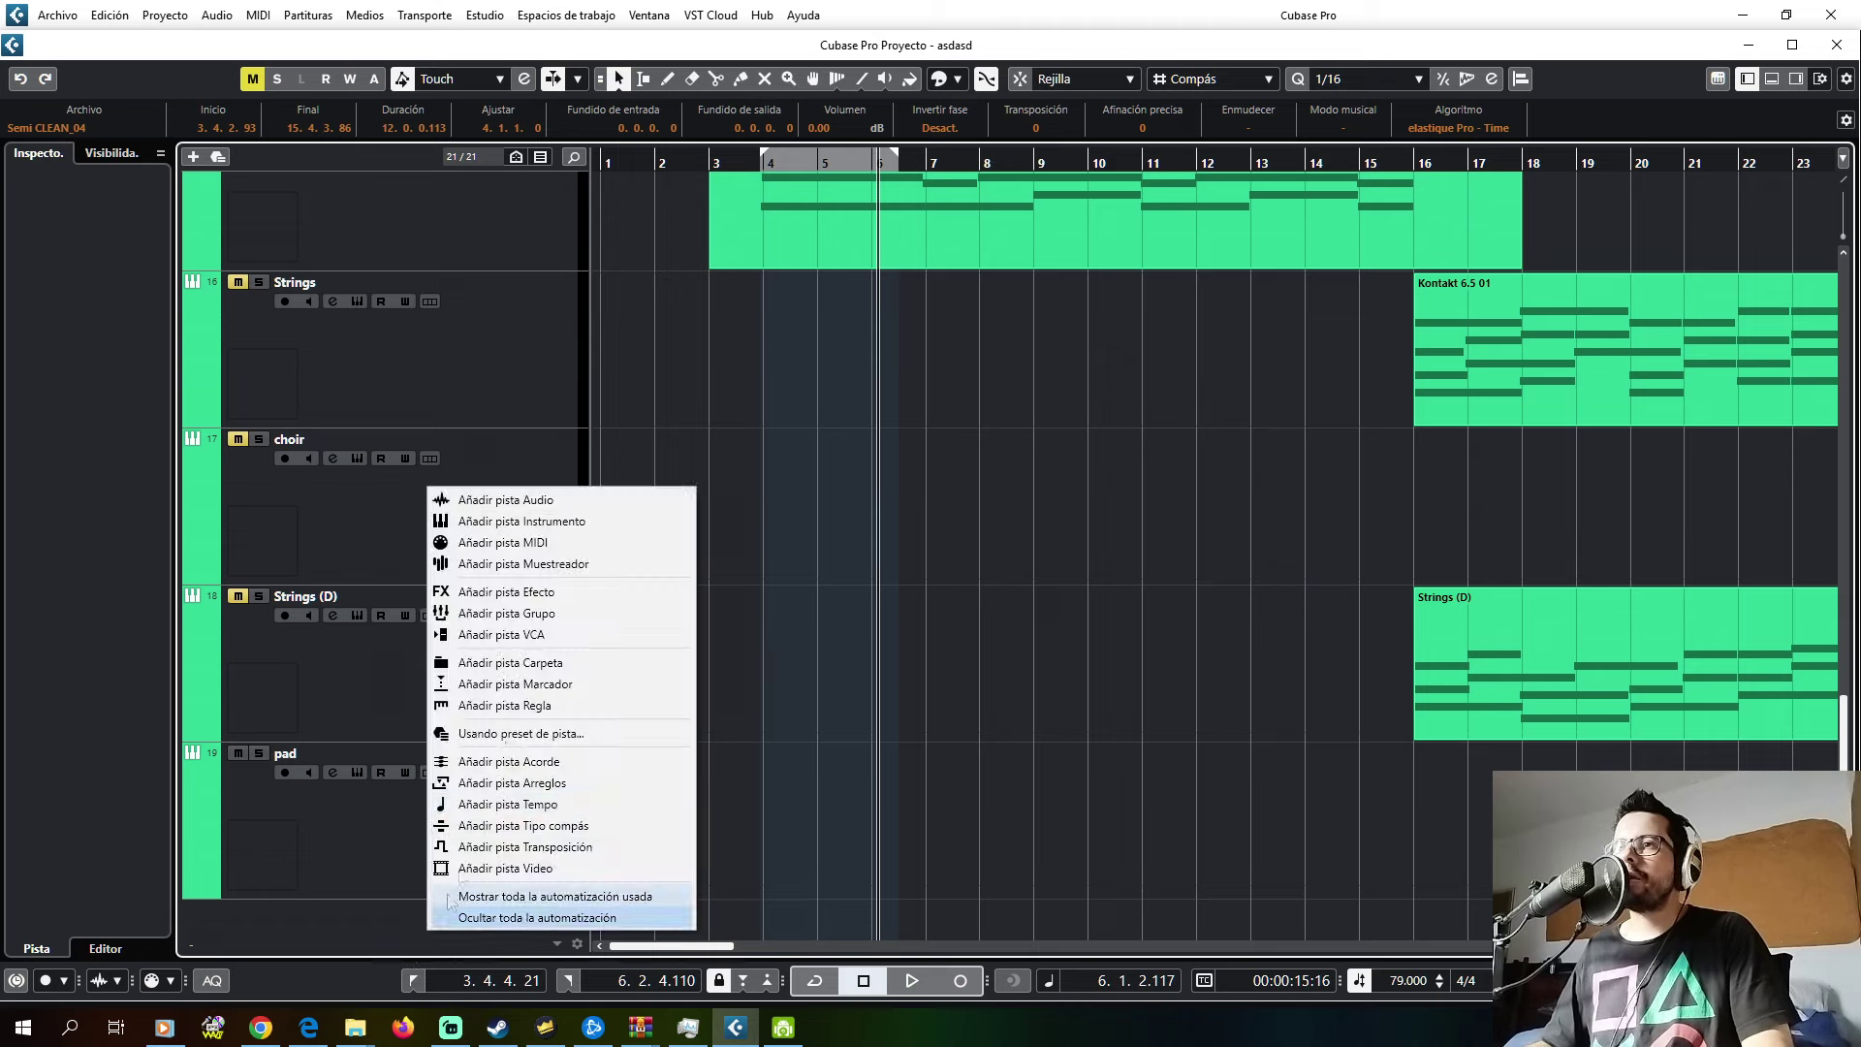
left_click(549, 611)
left_click(998, 487)
left_click(970, 505)
type("CLEA")
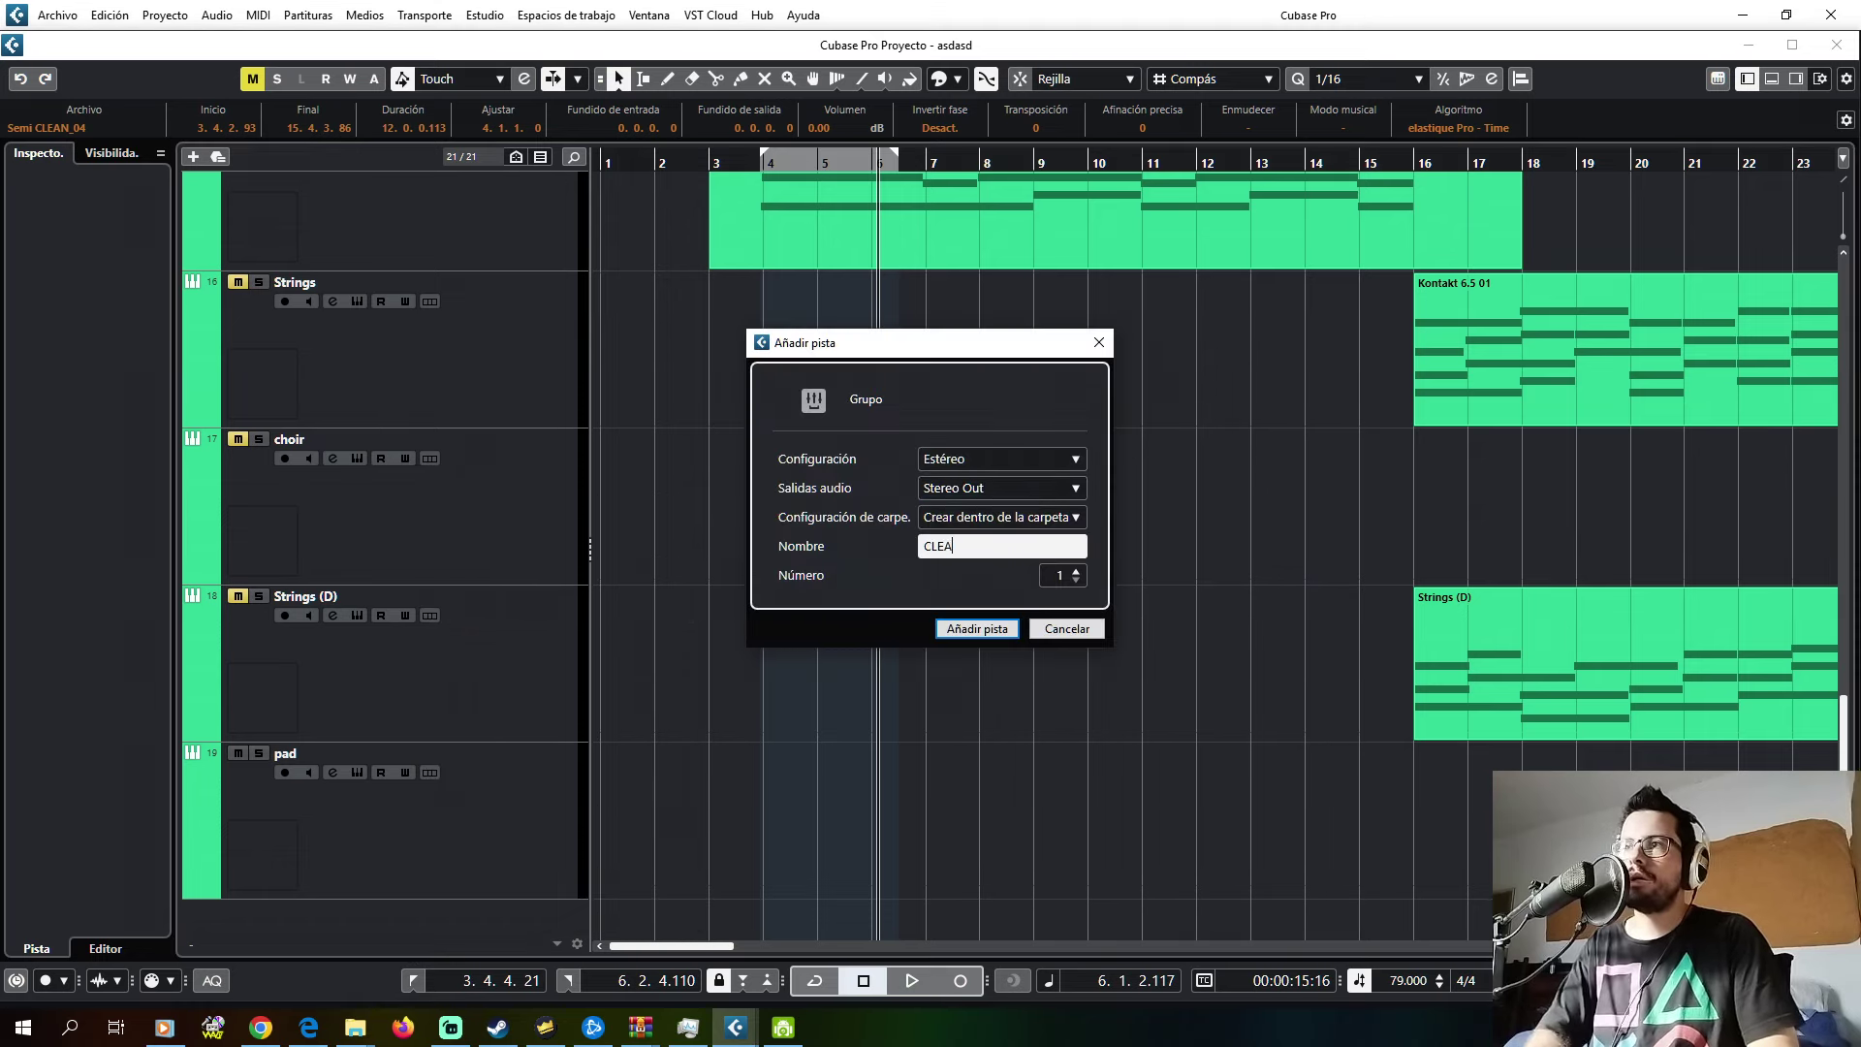
type("NS")
key("Return")
left_click_drag(446, 429, 510, 451)
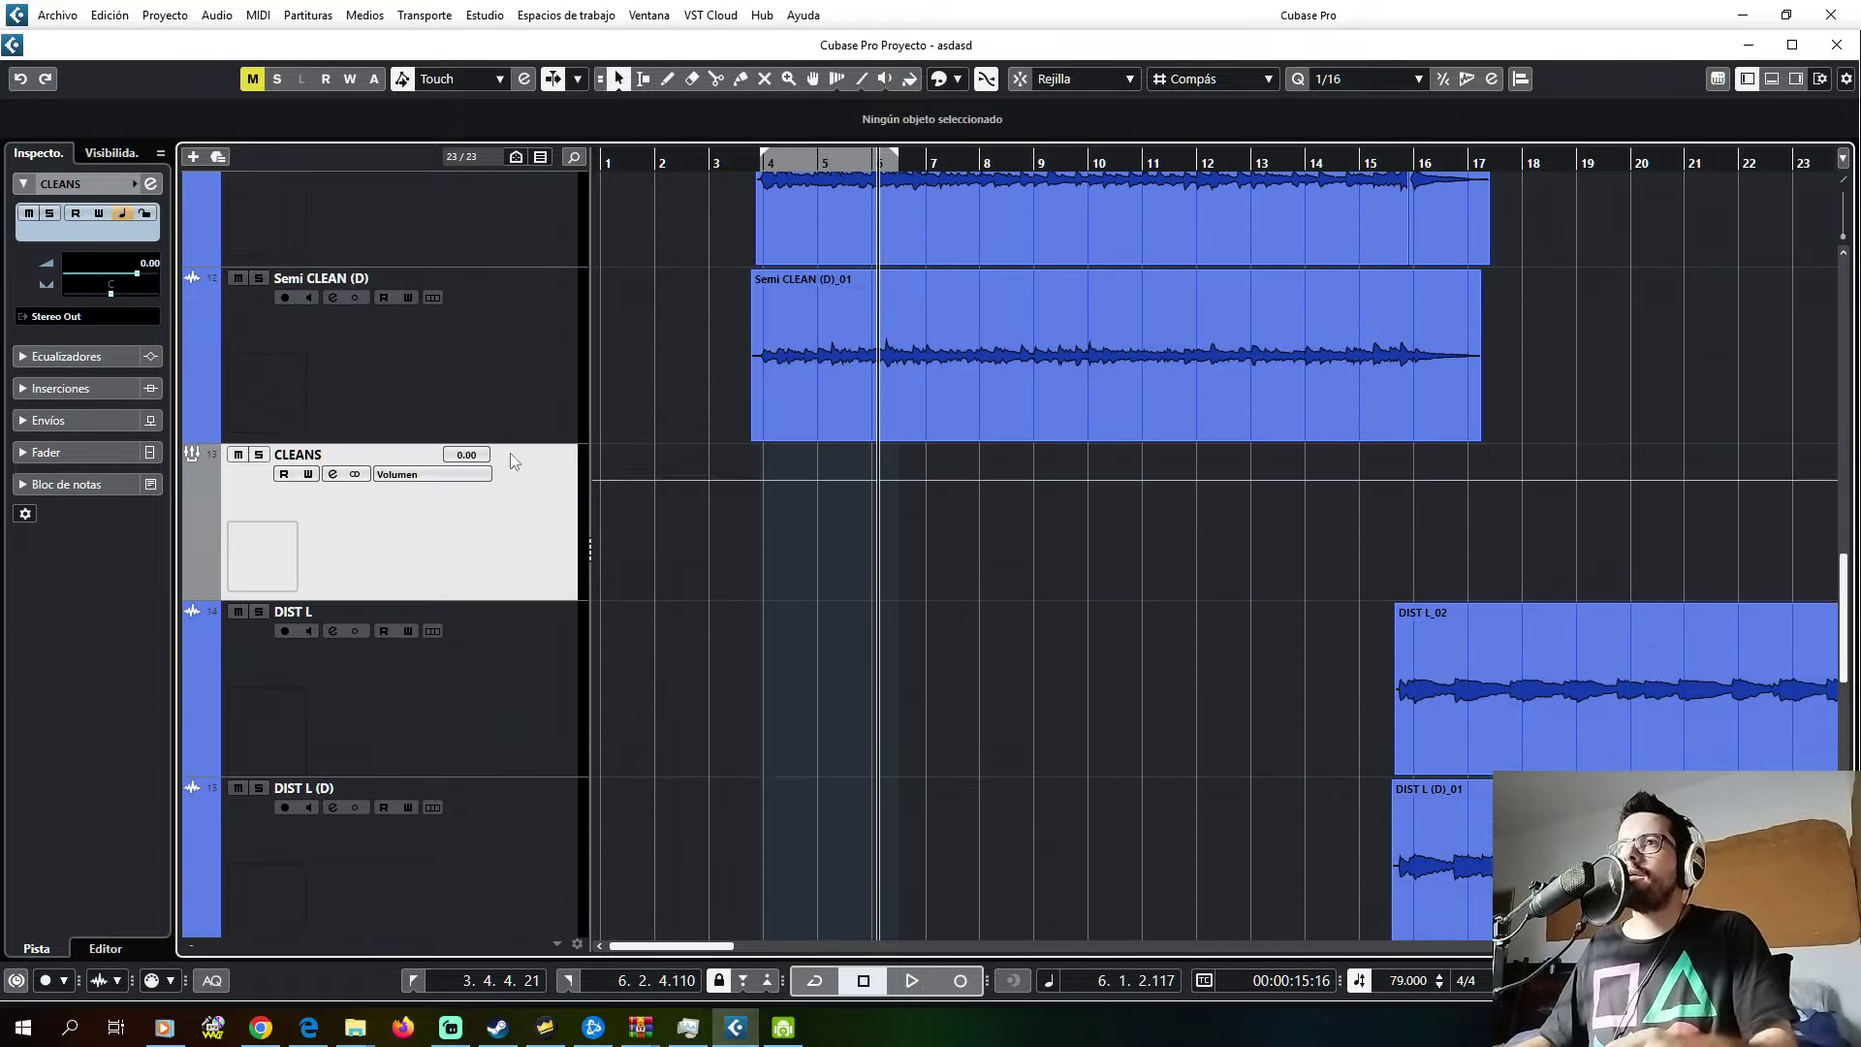
- Route the outputs of the Semi CLEAN and Semi CLEAN (D) tracks to the CLEANS group
scroll(510, 452, "up", 3)
left_click(515, 508)
left_click(83, 369)
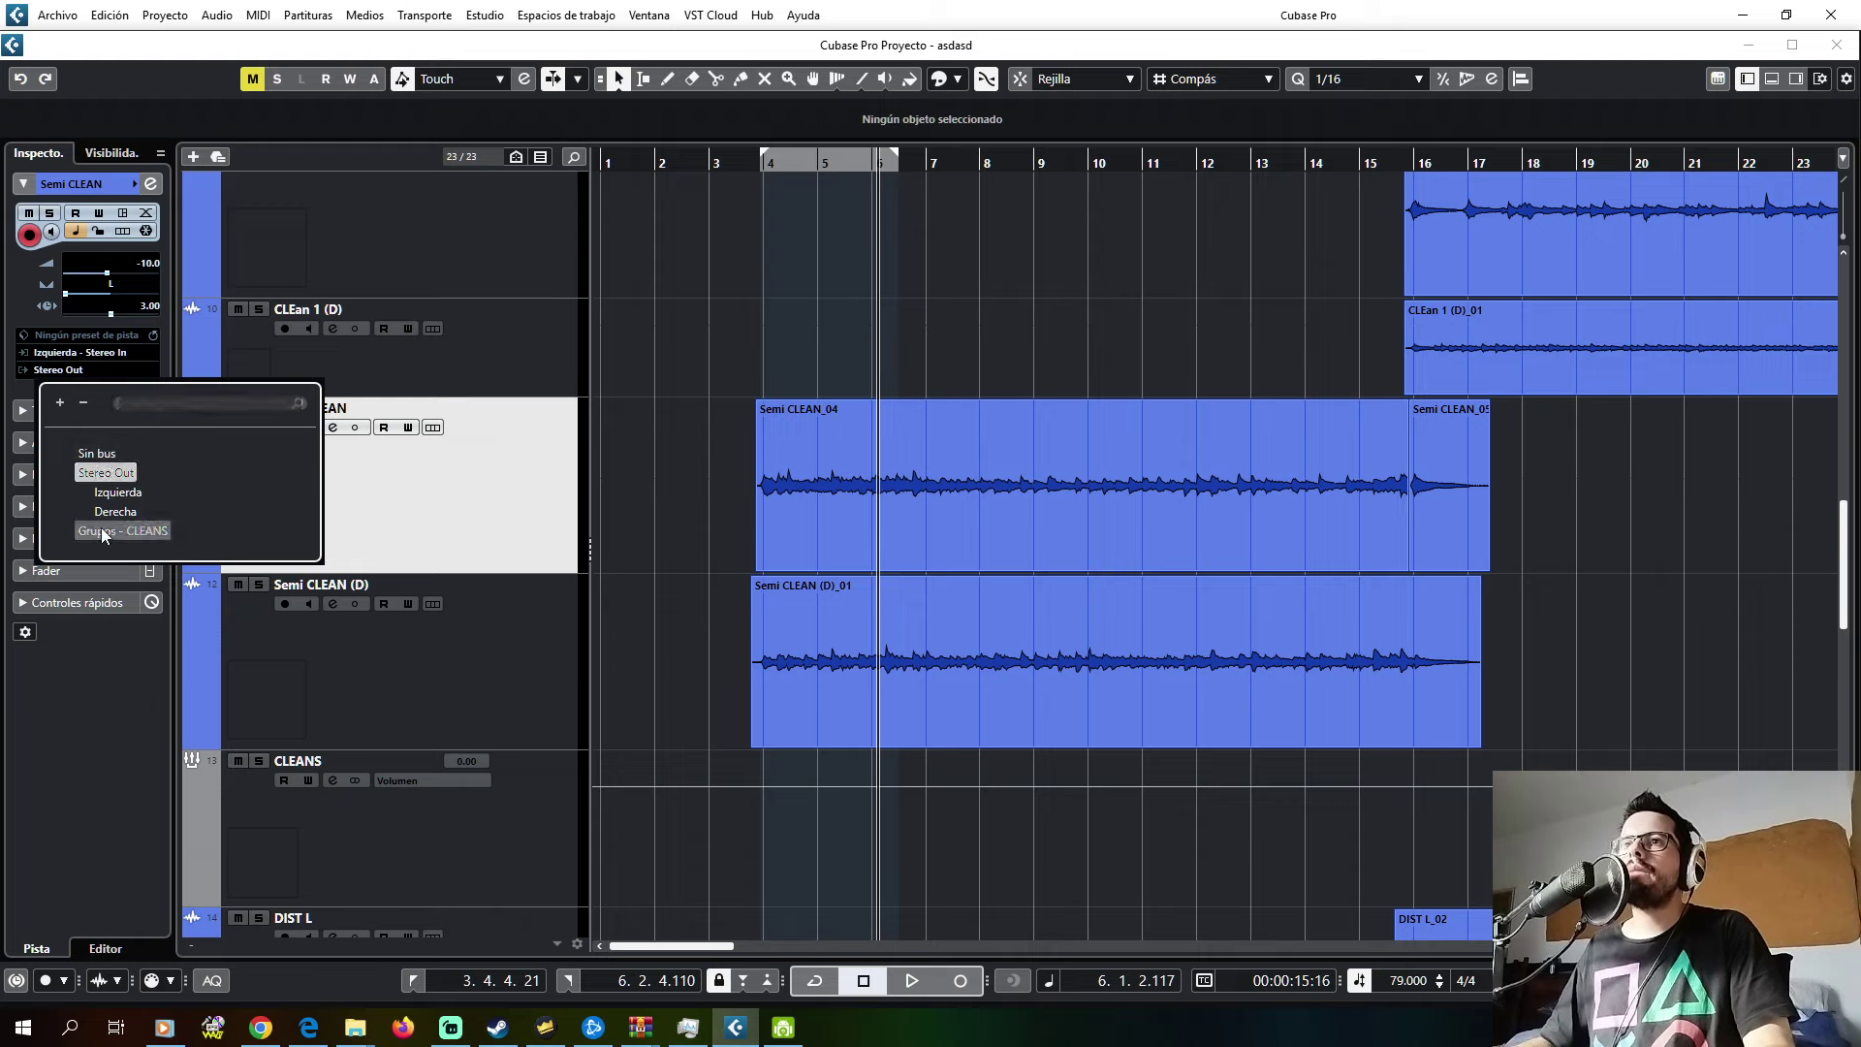
left_click(104, 534)
left_click(244, 599)
left_click(83, 369)
left_click(107, 531)
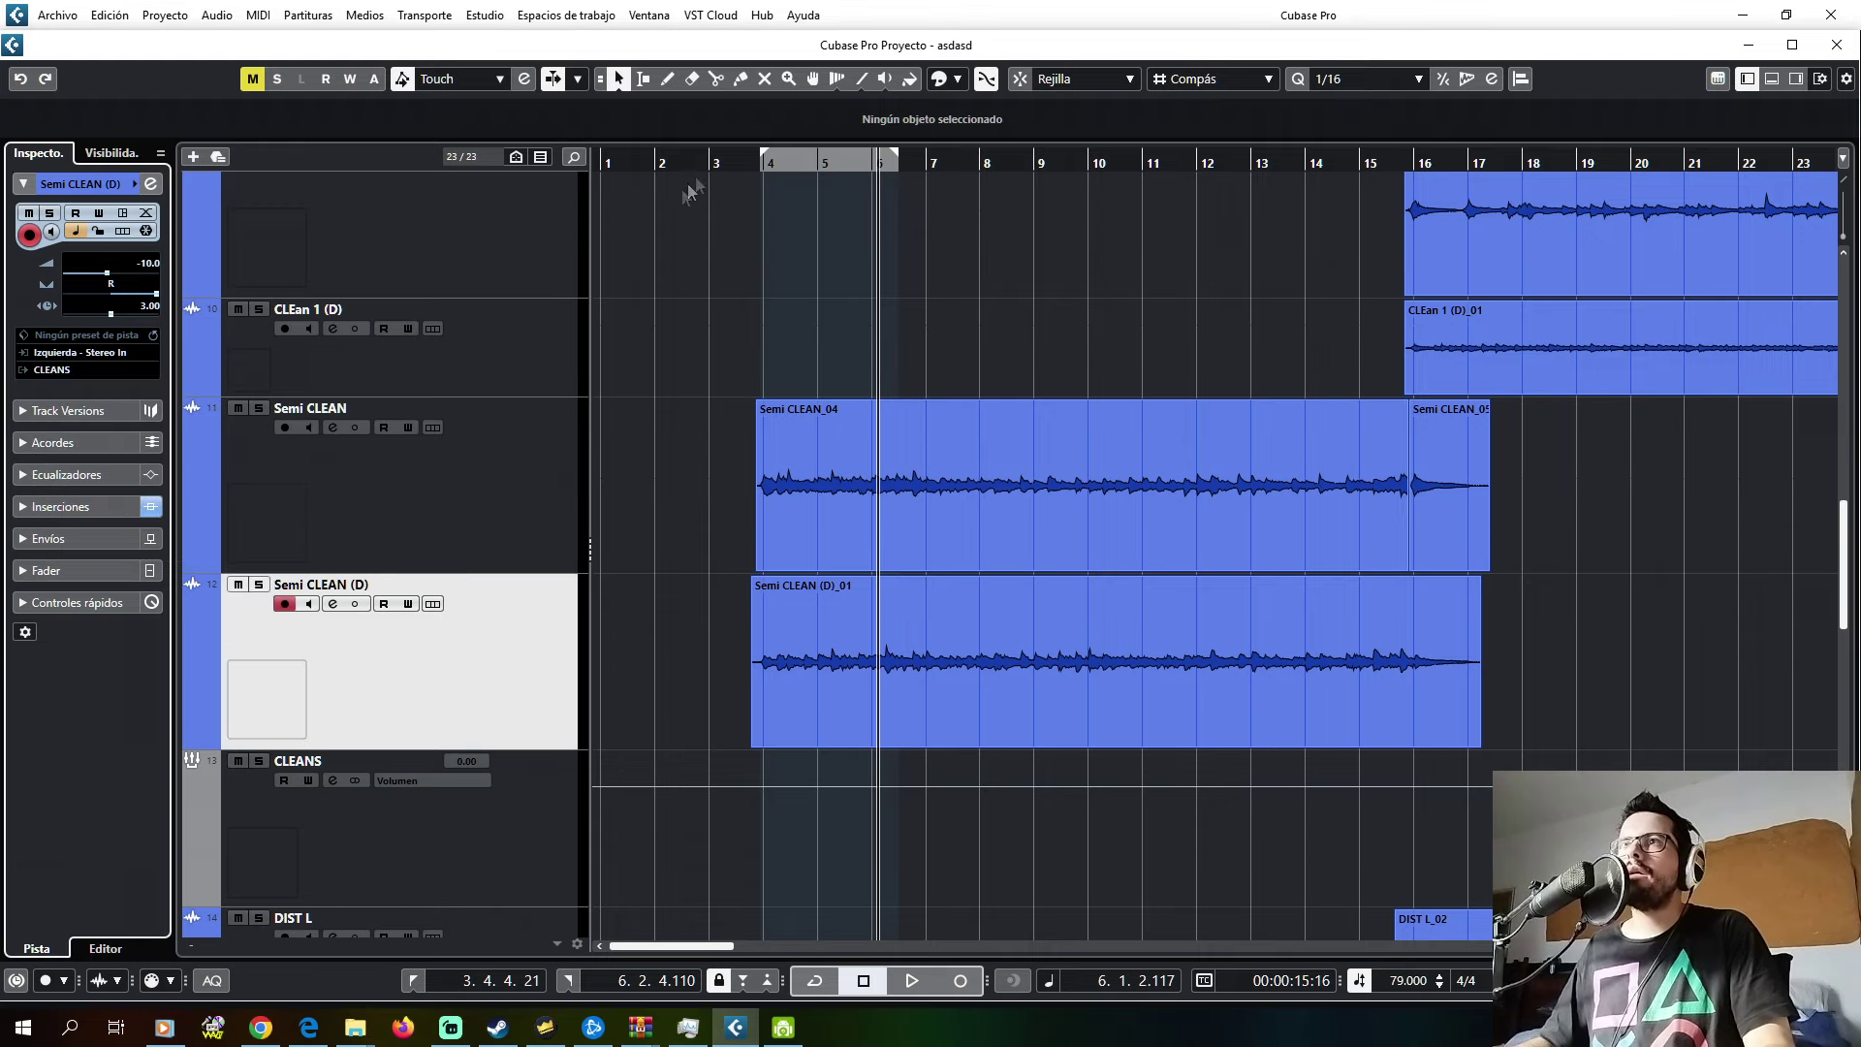
- Insert FabFilter Pro-Q 3 on the CLEANS group while playing the soloed clean guitars
left_click(722, 161)
key("space")
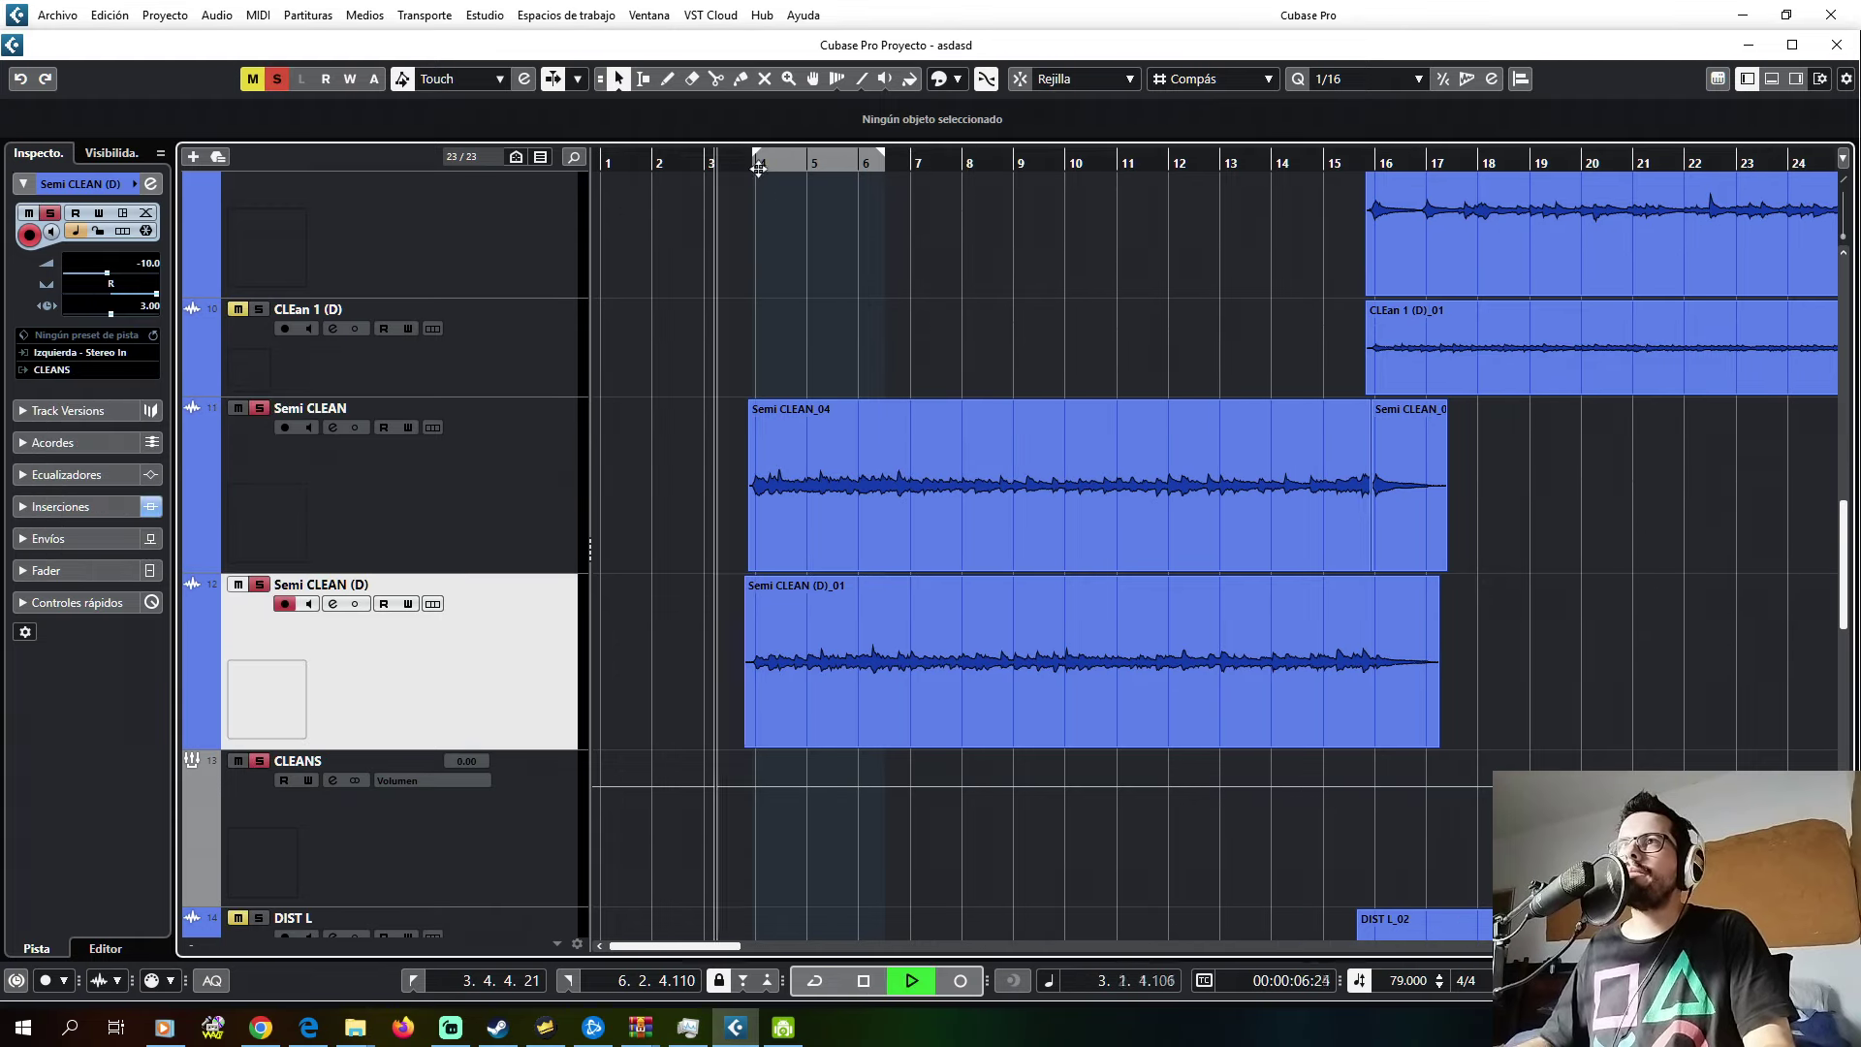
left_click(430, 840)
left_click(150, 184)
left_click(242, 247)
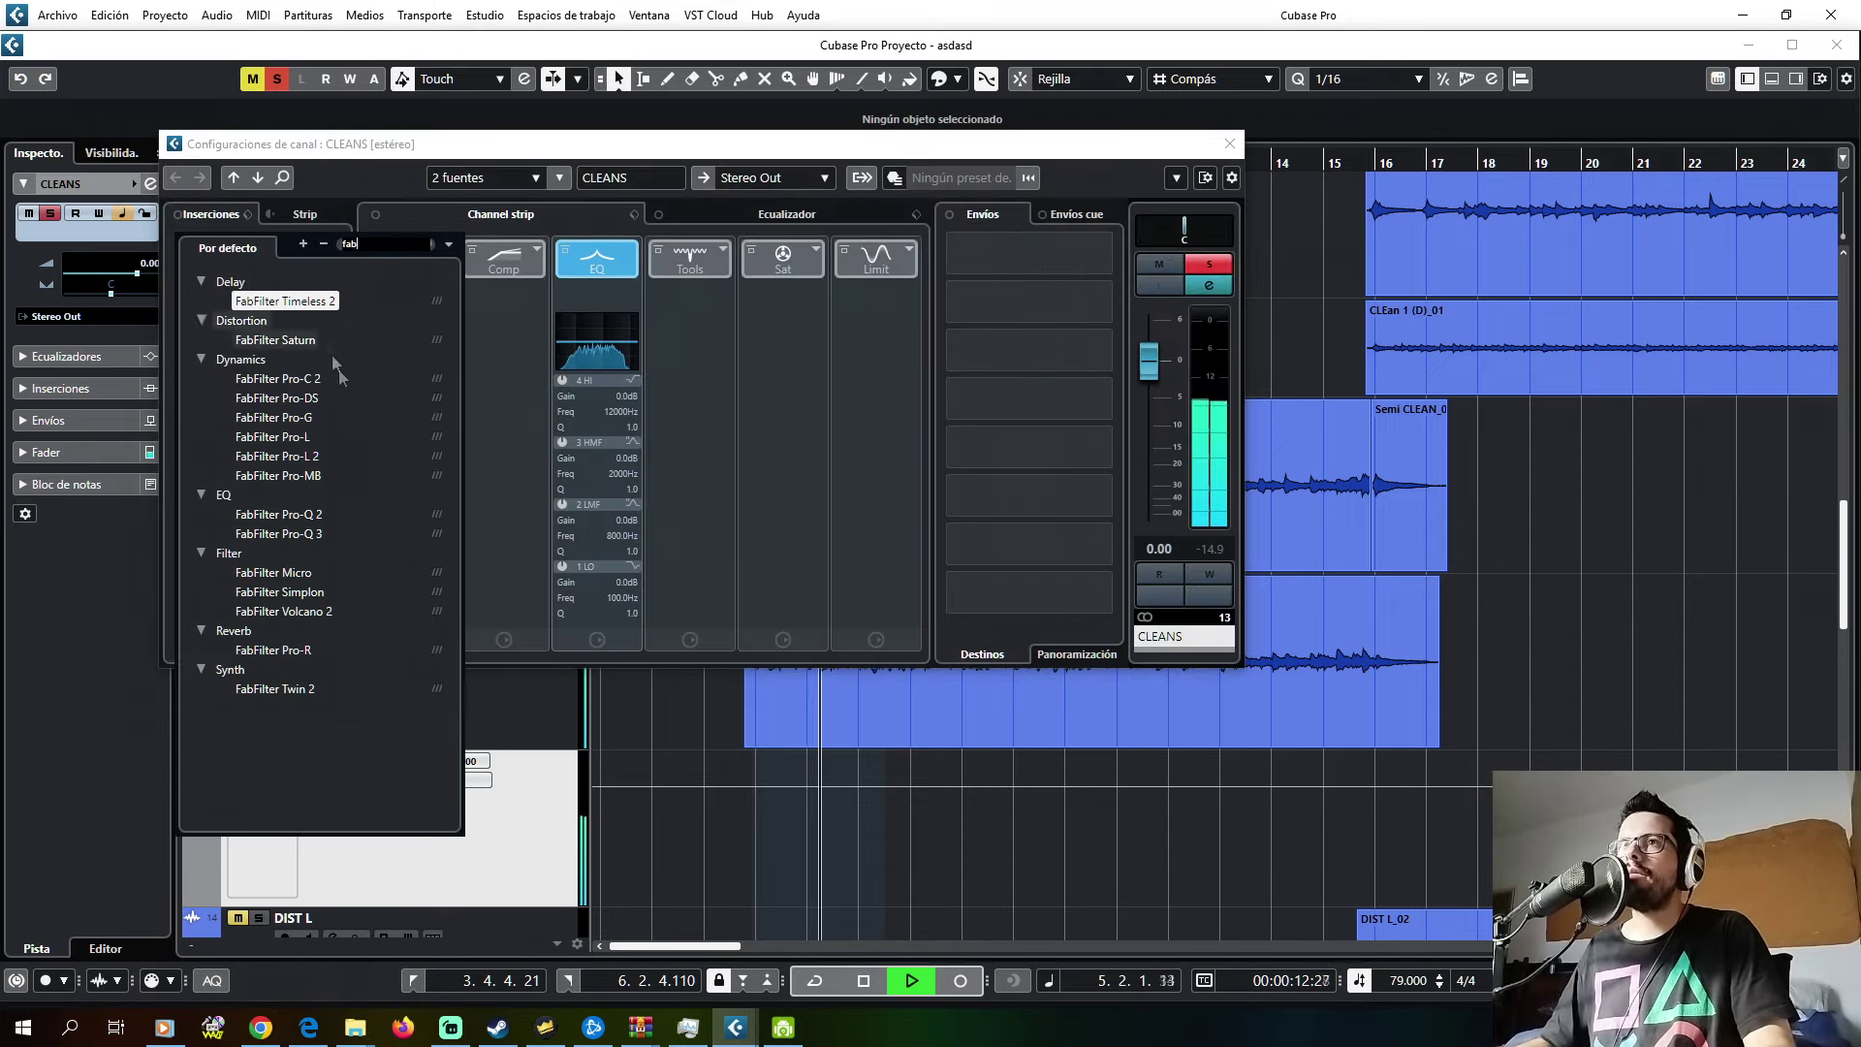
left_click(295, 532)
- Load the Subtle Stereo Enhancer preset in the CLEANS equalizer, close its windows, stop playback and select the Semi CLEAN track
left_click(536, 149)
left_click(536, 149)
left_click(536, 149)
left_click(538, 150)
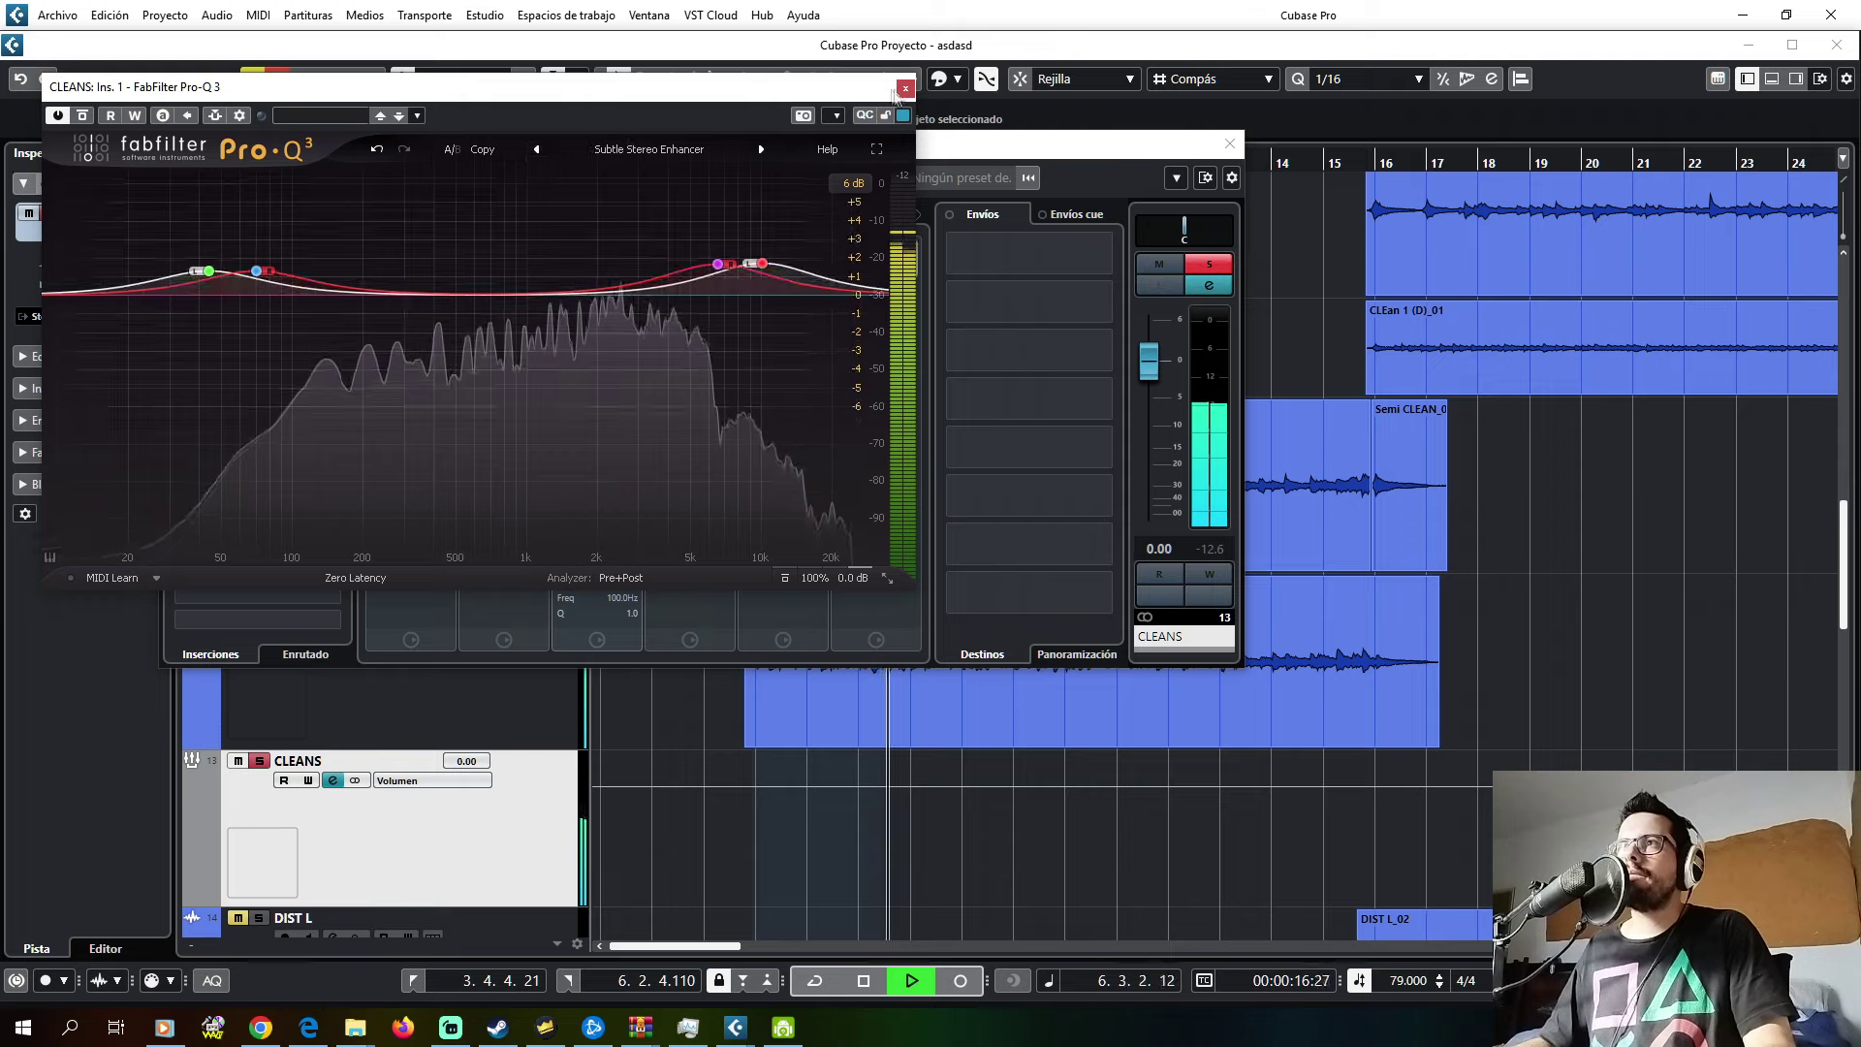
left_click(904, 89)
key("space")
left_click(1229, 142)
left_click(466, 475)
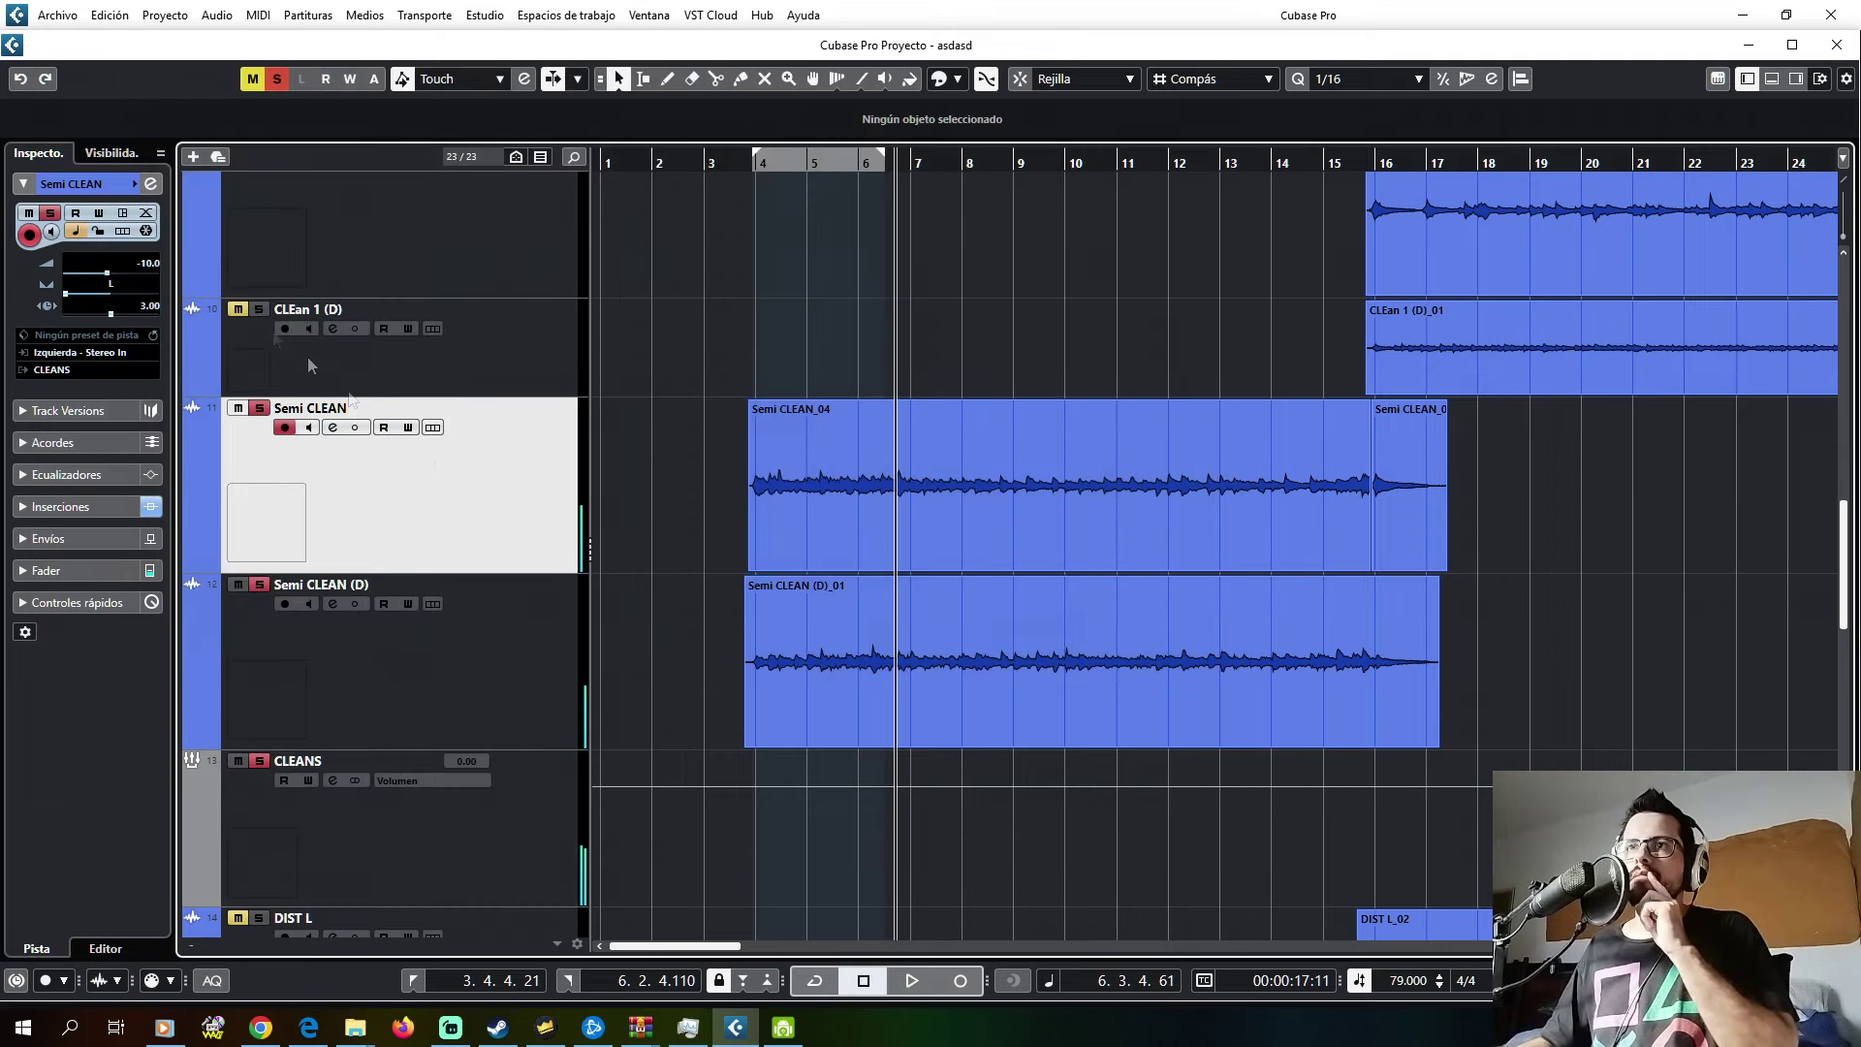
- Review the Amped ML800 amplifier and cabinet settings on the Semi CLEAN track and close its windows
left_click(155, 186)
left_click(276, 244)
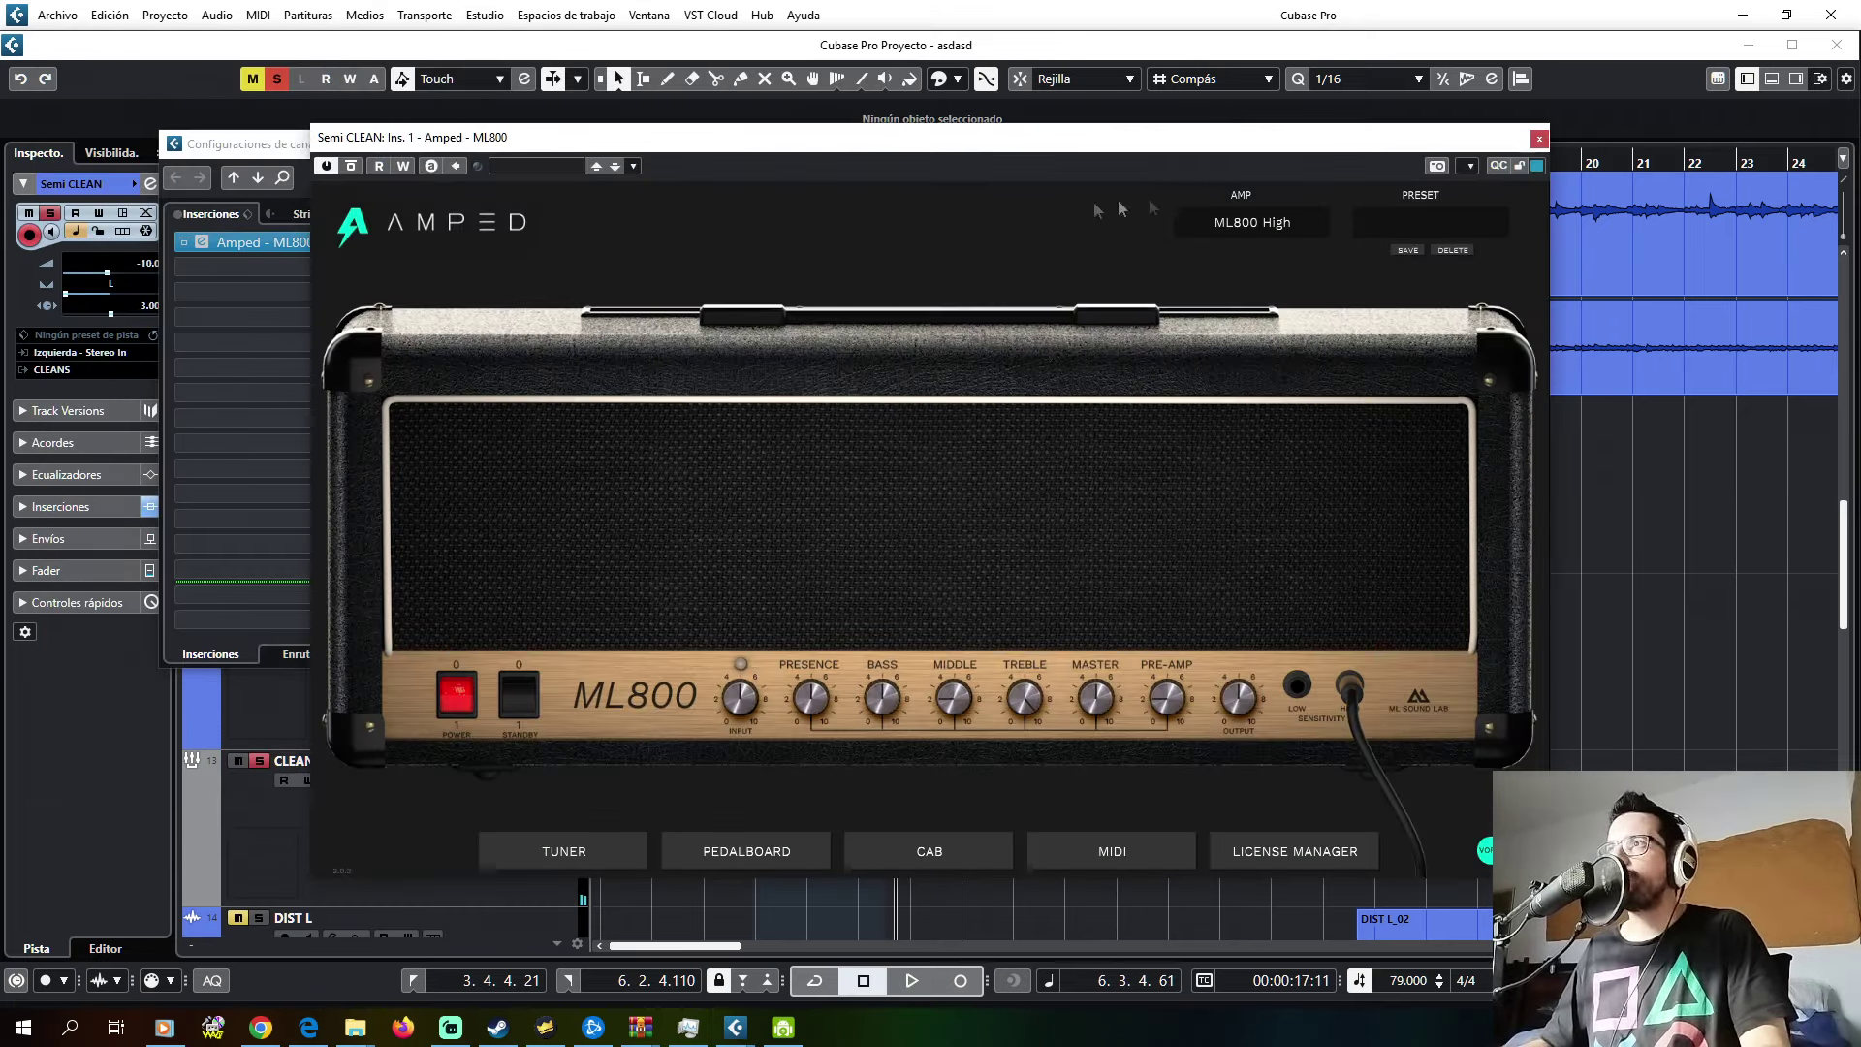
left_click(963, 850)
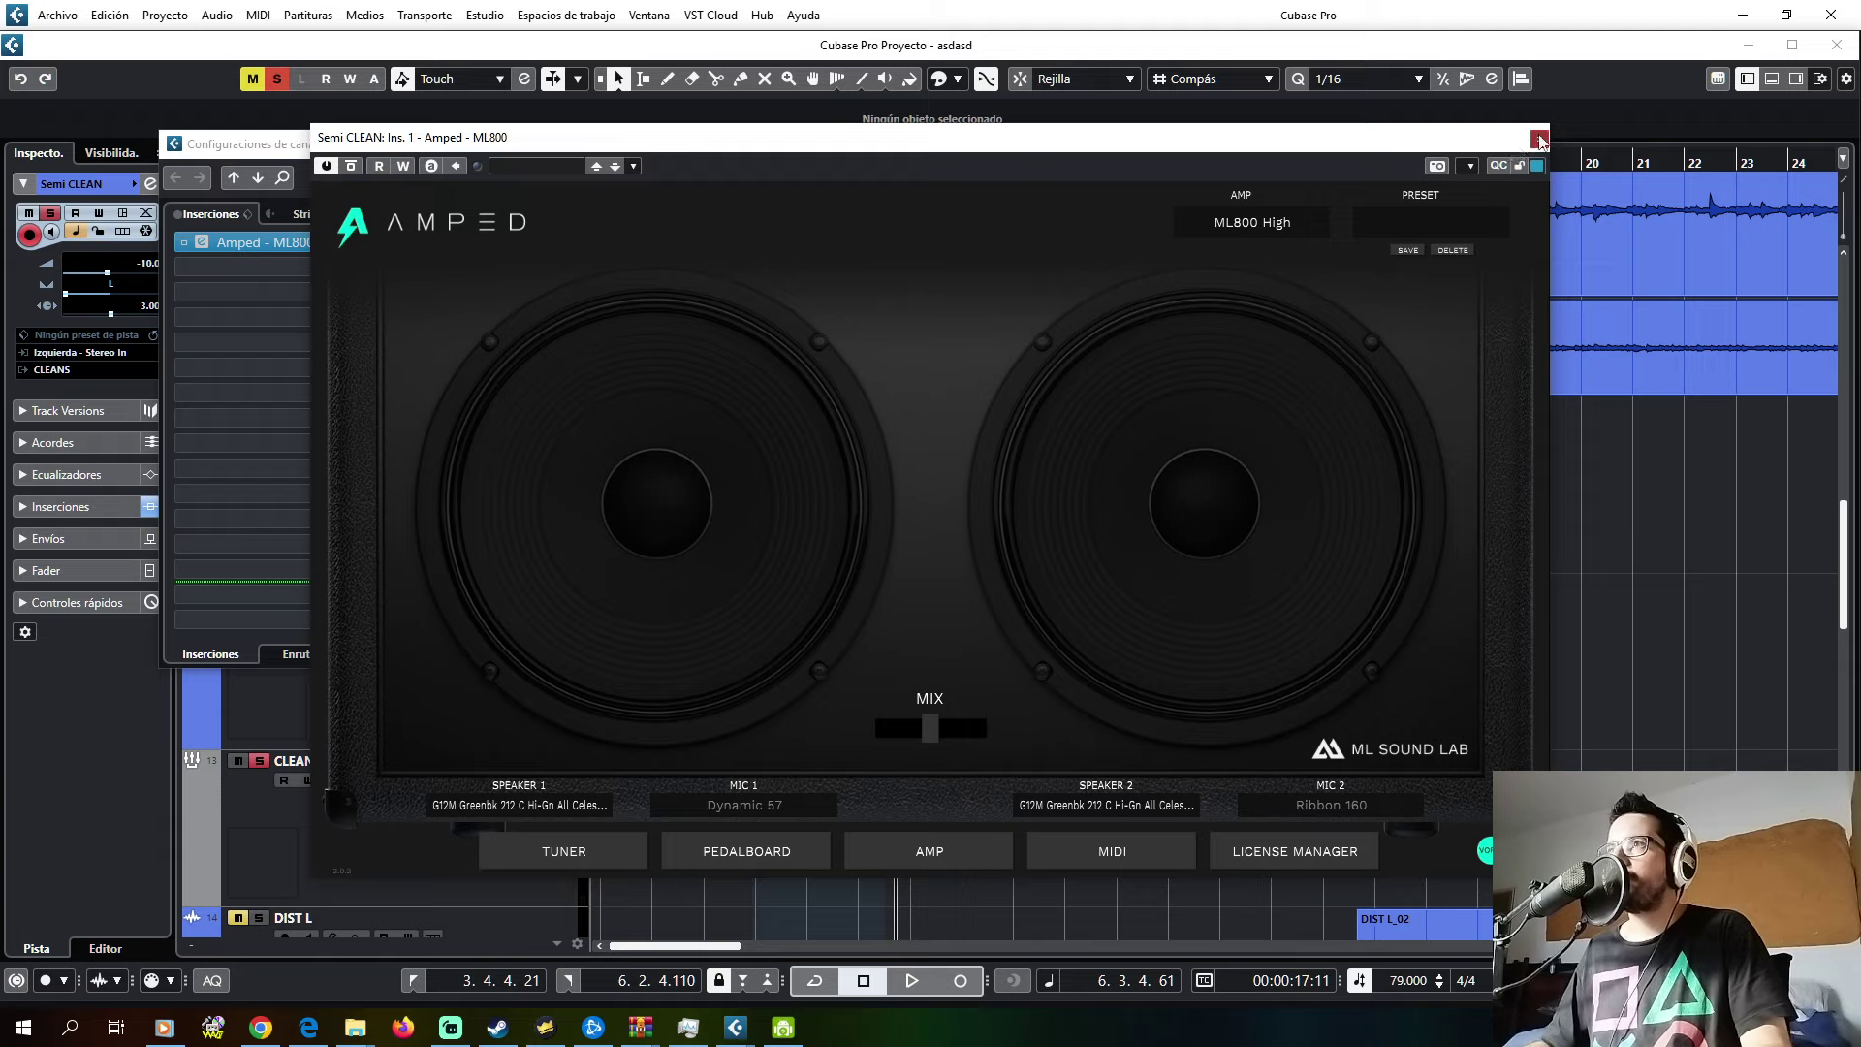
left_click(1540, 139)
left_click(267, 241)
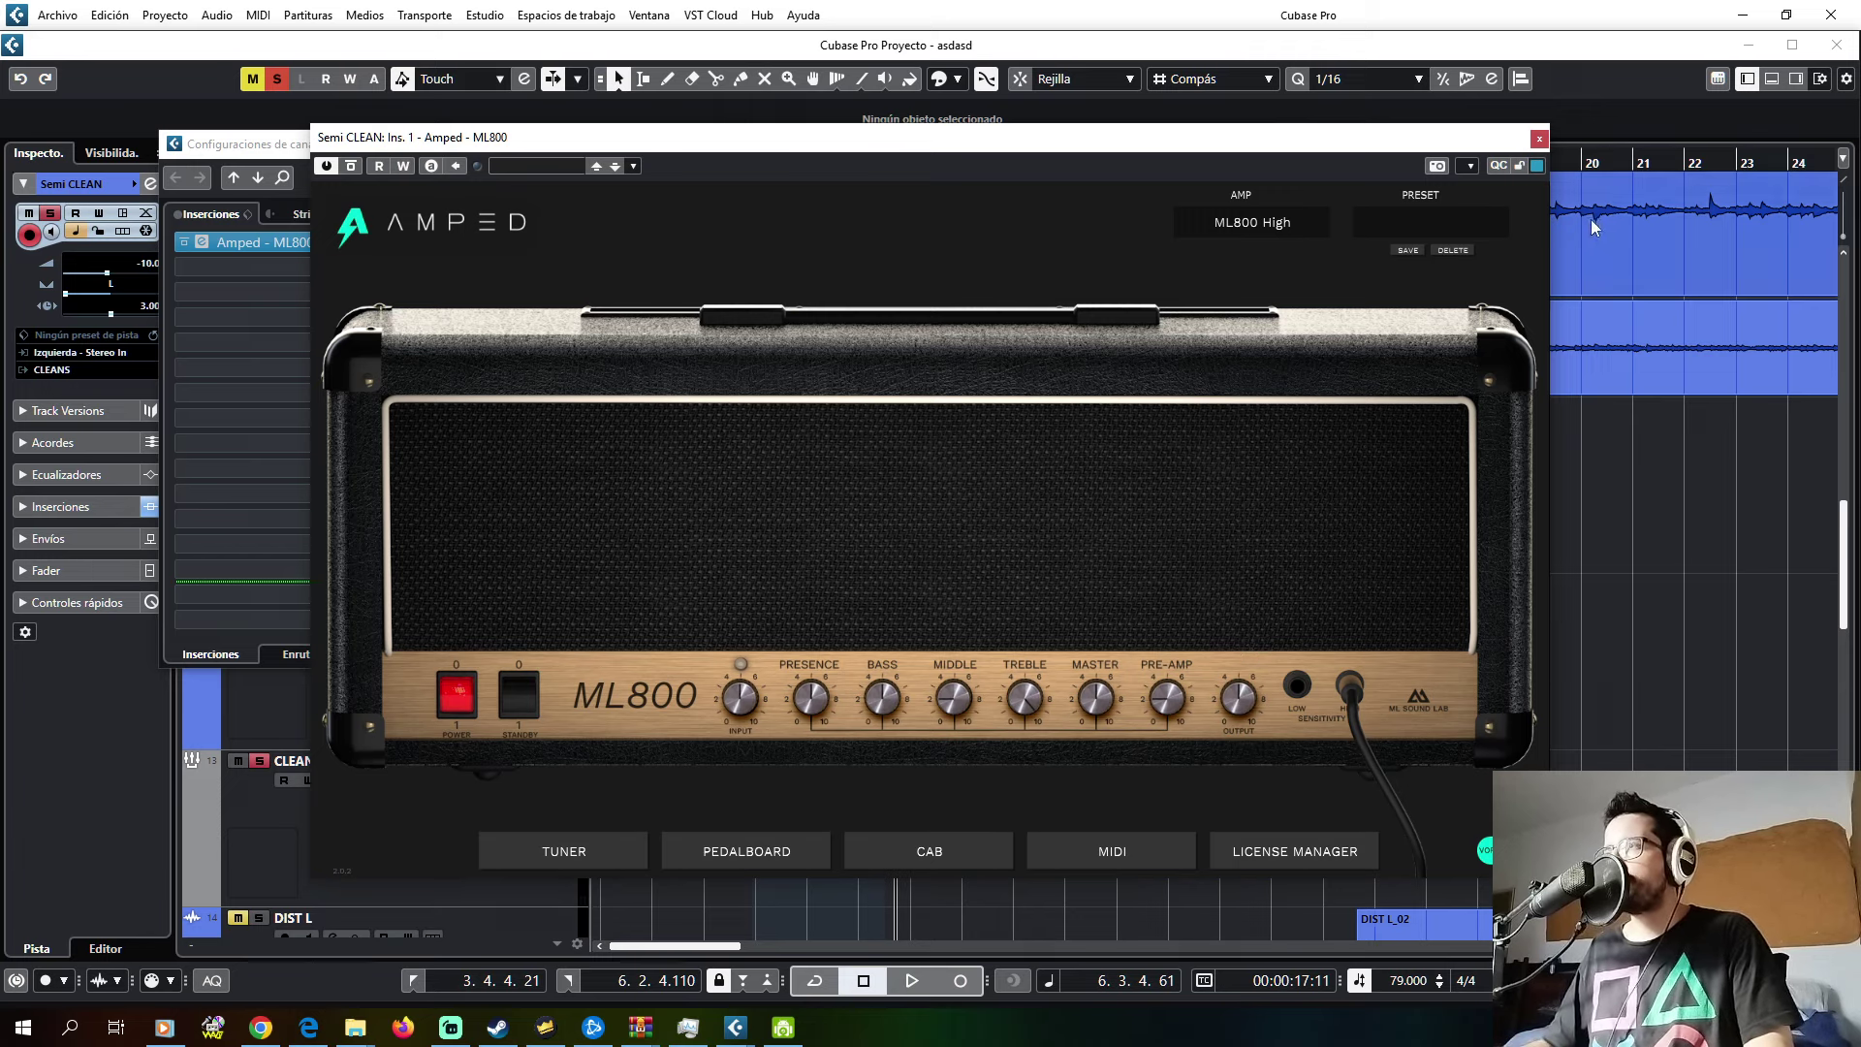
left_click(1539, 140)
left_click(1230, 145)
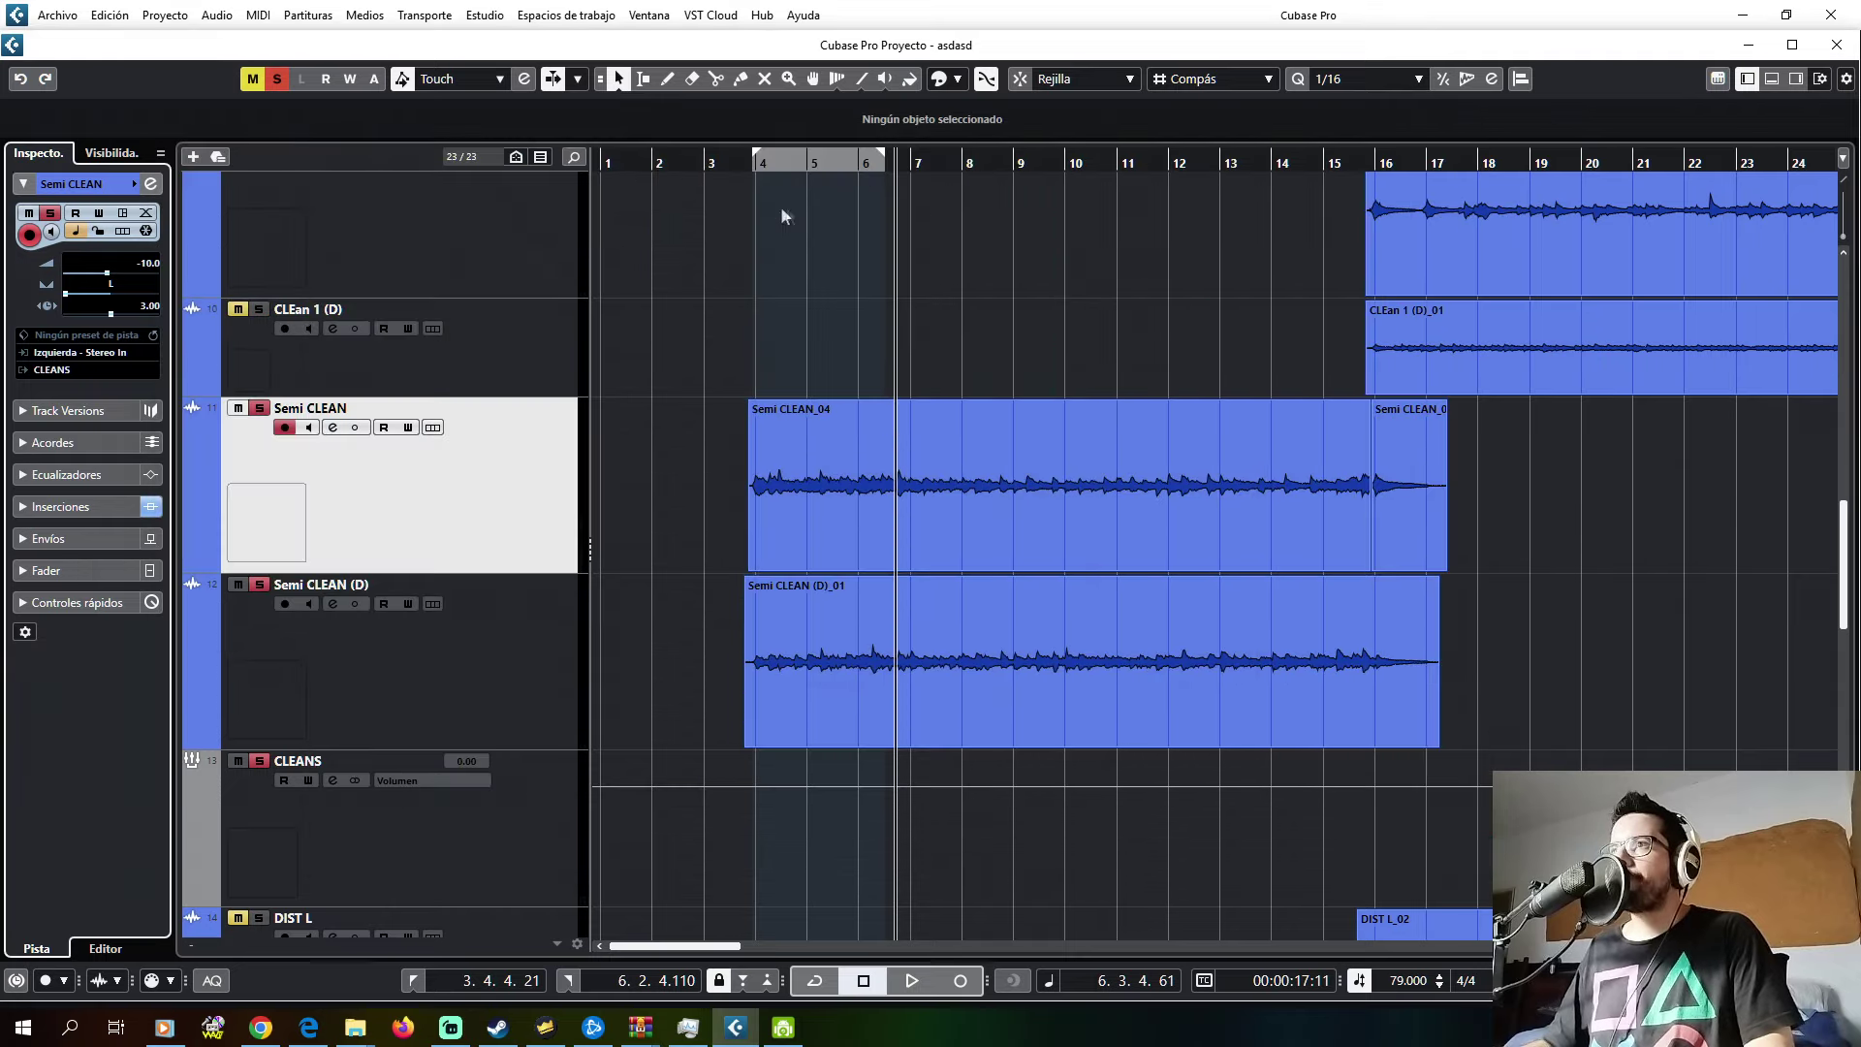
- Play the clean guitars from about bar 4 with the CLEANS group's third-slot Pro-Q 3 and the Stereo Out TR5 Metering open
left_click(742, 171)
left_click(354, 872)
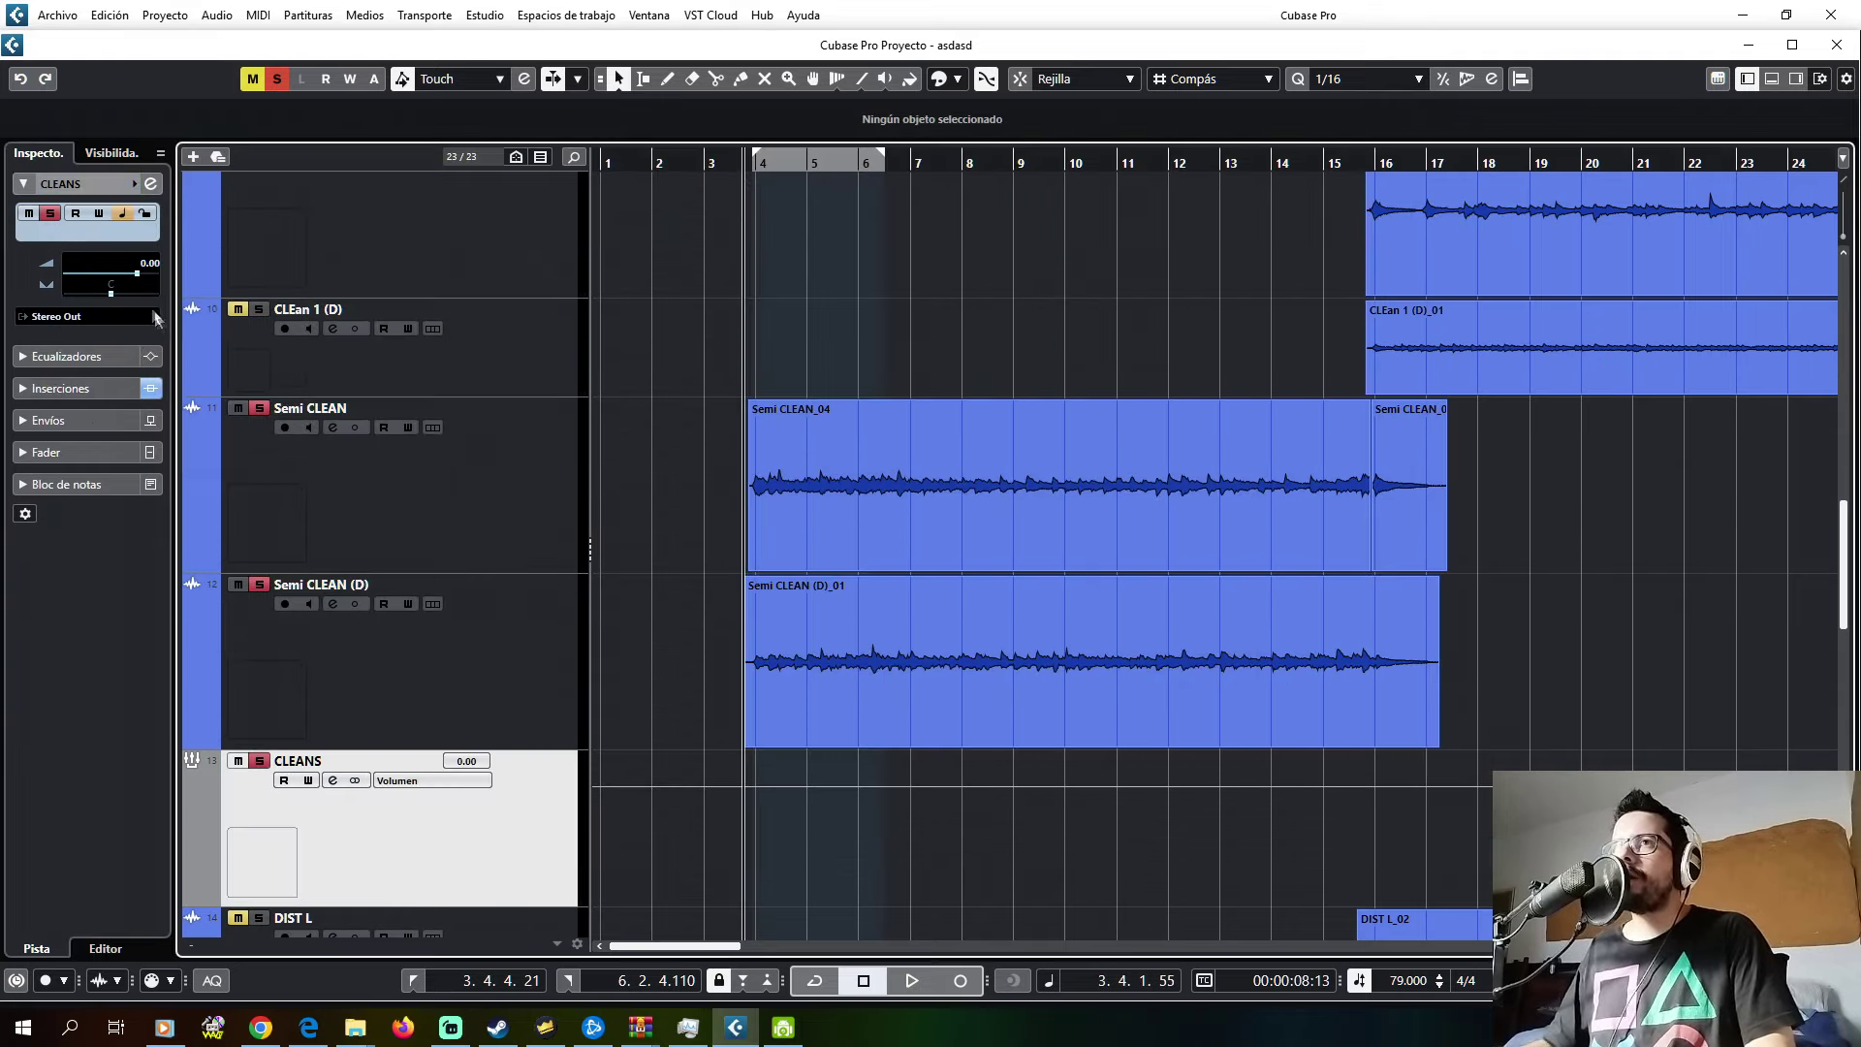
key("space")
left_click(150, 183)
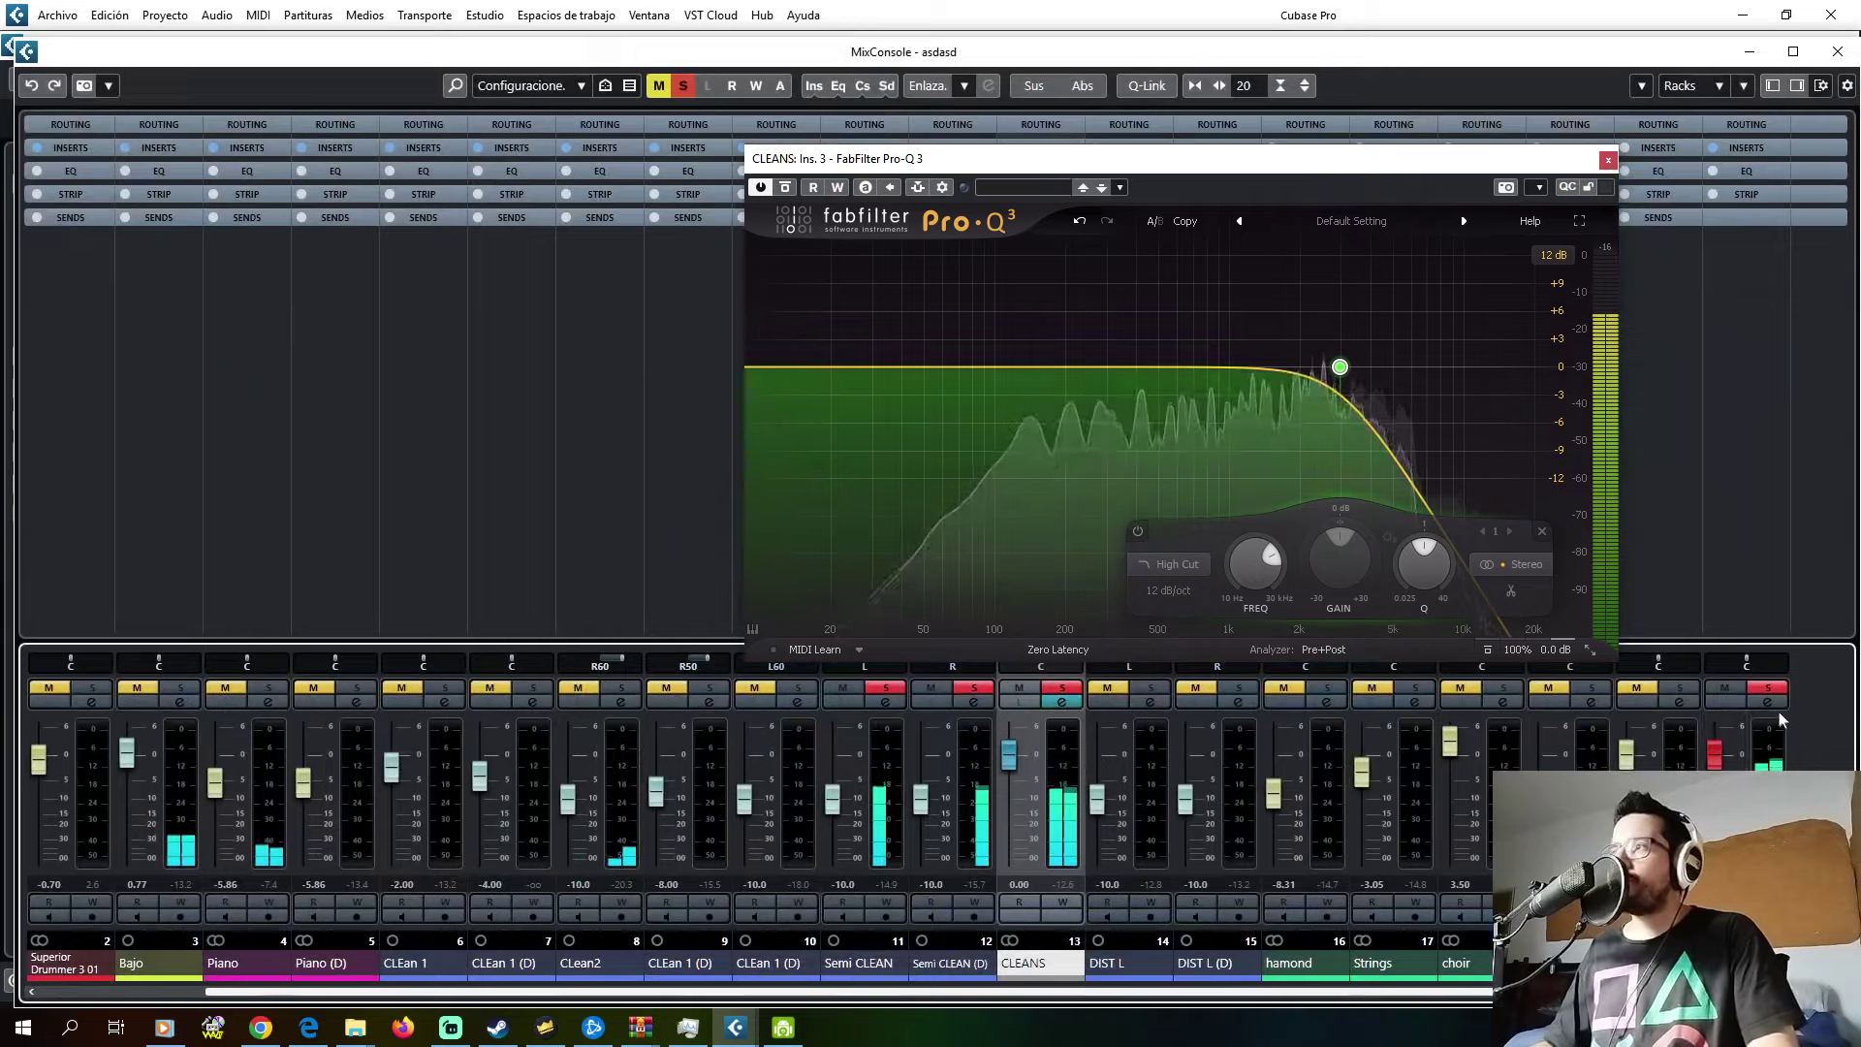
left_click_drag(256, 126, 751, 144)
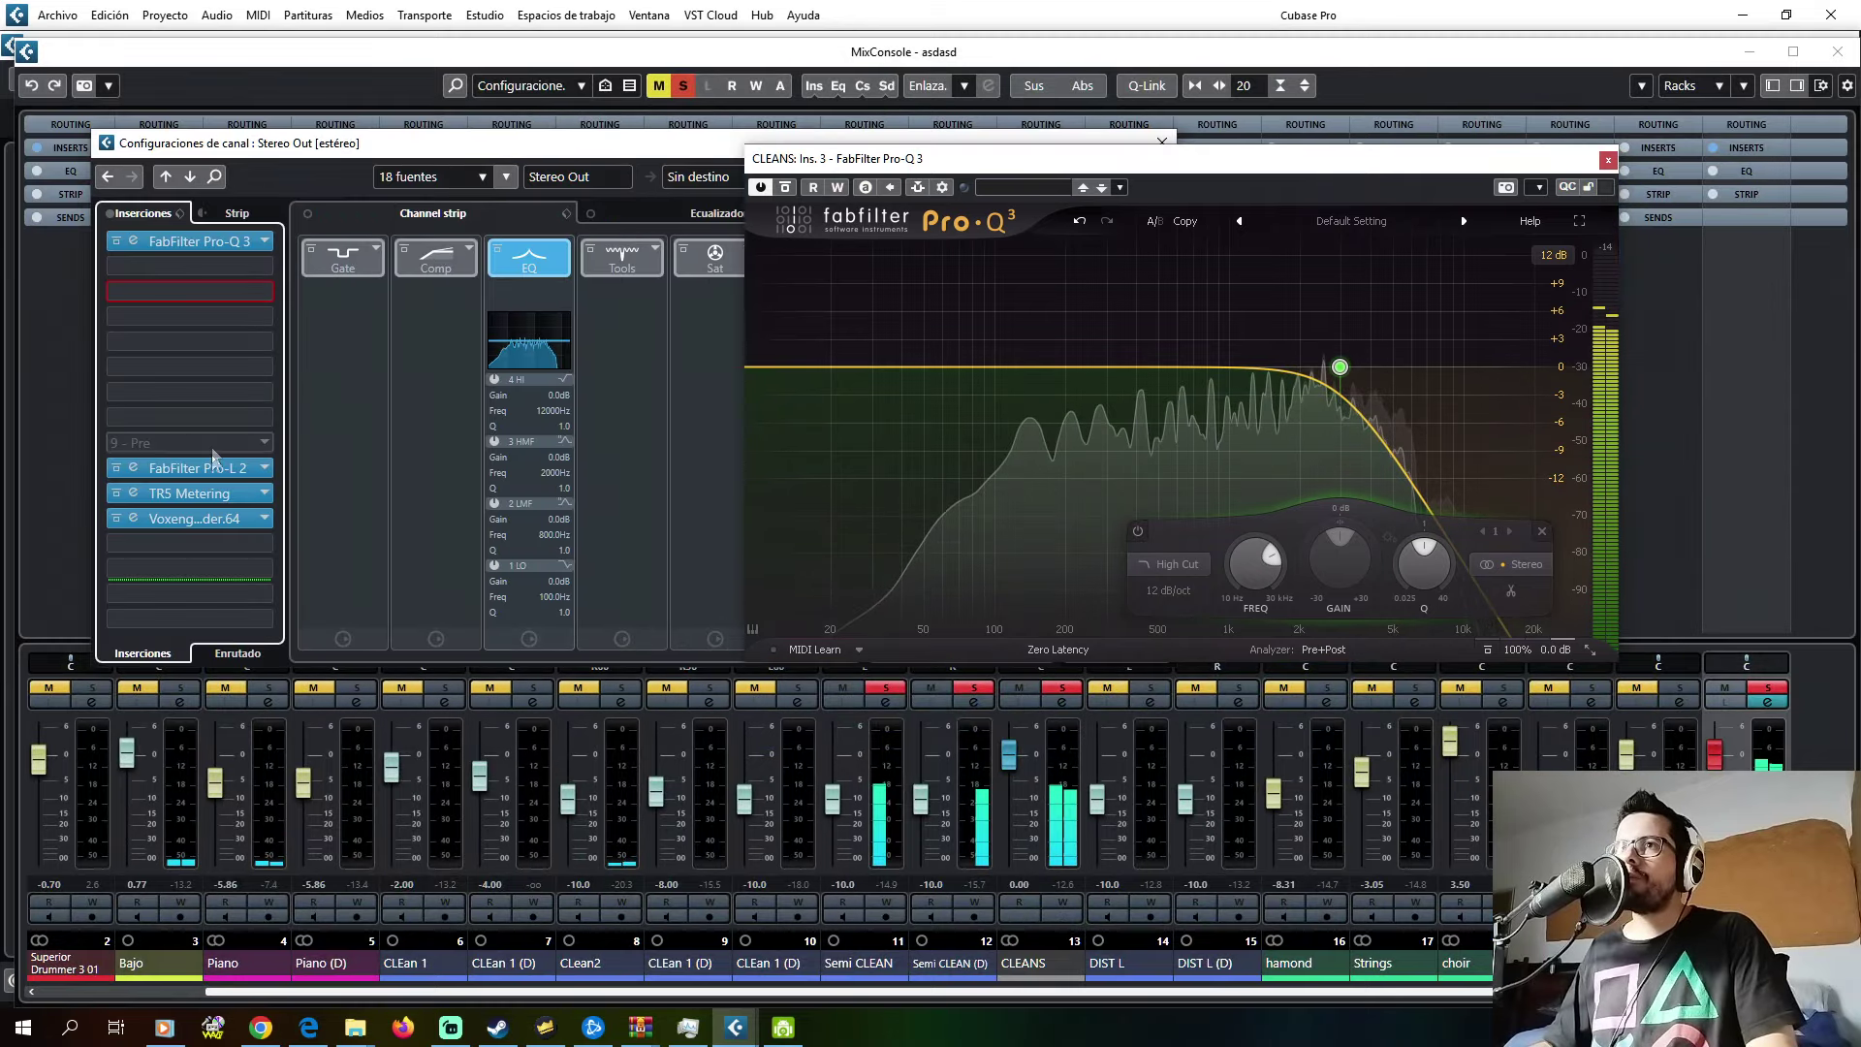
left_click(189, 493)
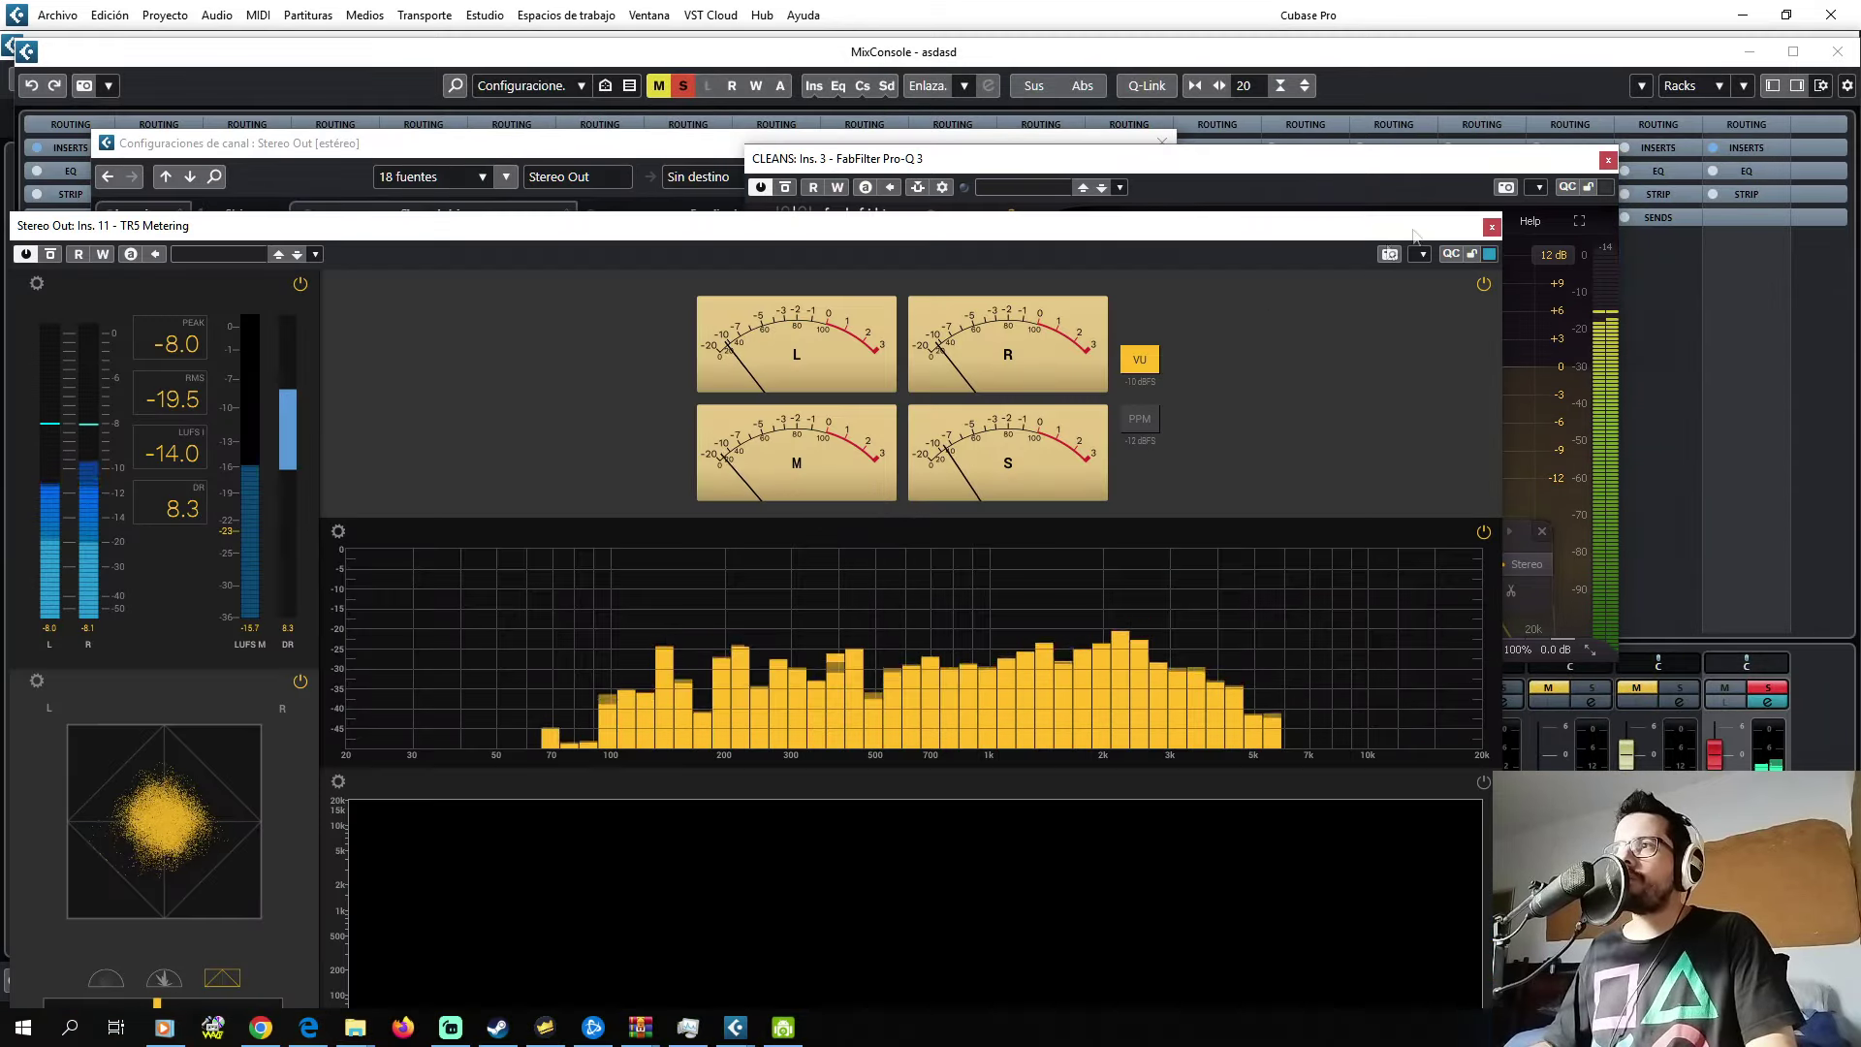
- Set the CLEANS equalizer's high cut to 4024.8 Hz with a Q of 0.848, and close the plug-in, metering, mixer and channel windows
left_click(1474, 164)
left_click_drag(1341, 365, 1380, 362)
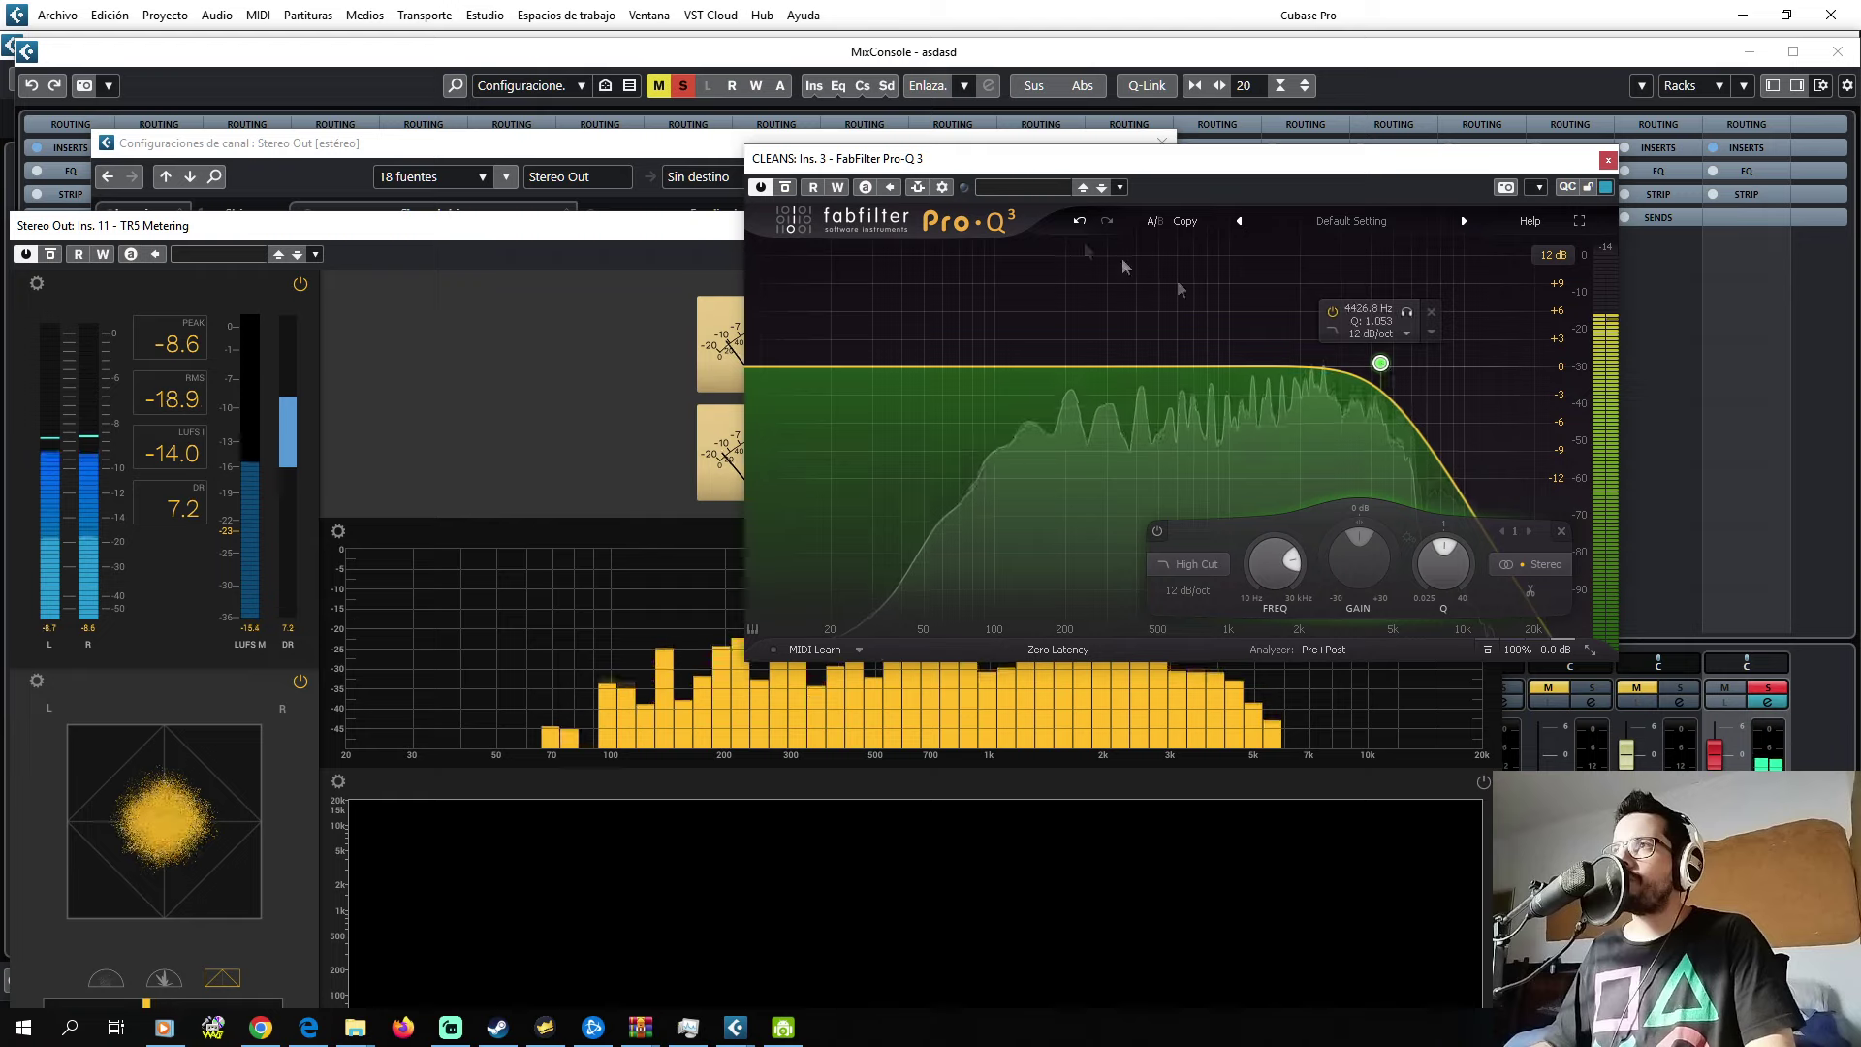
left_click_drag(1066, 158, 276, 25)
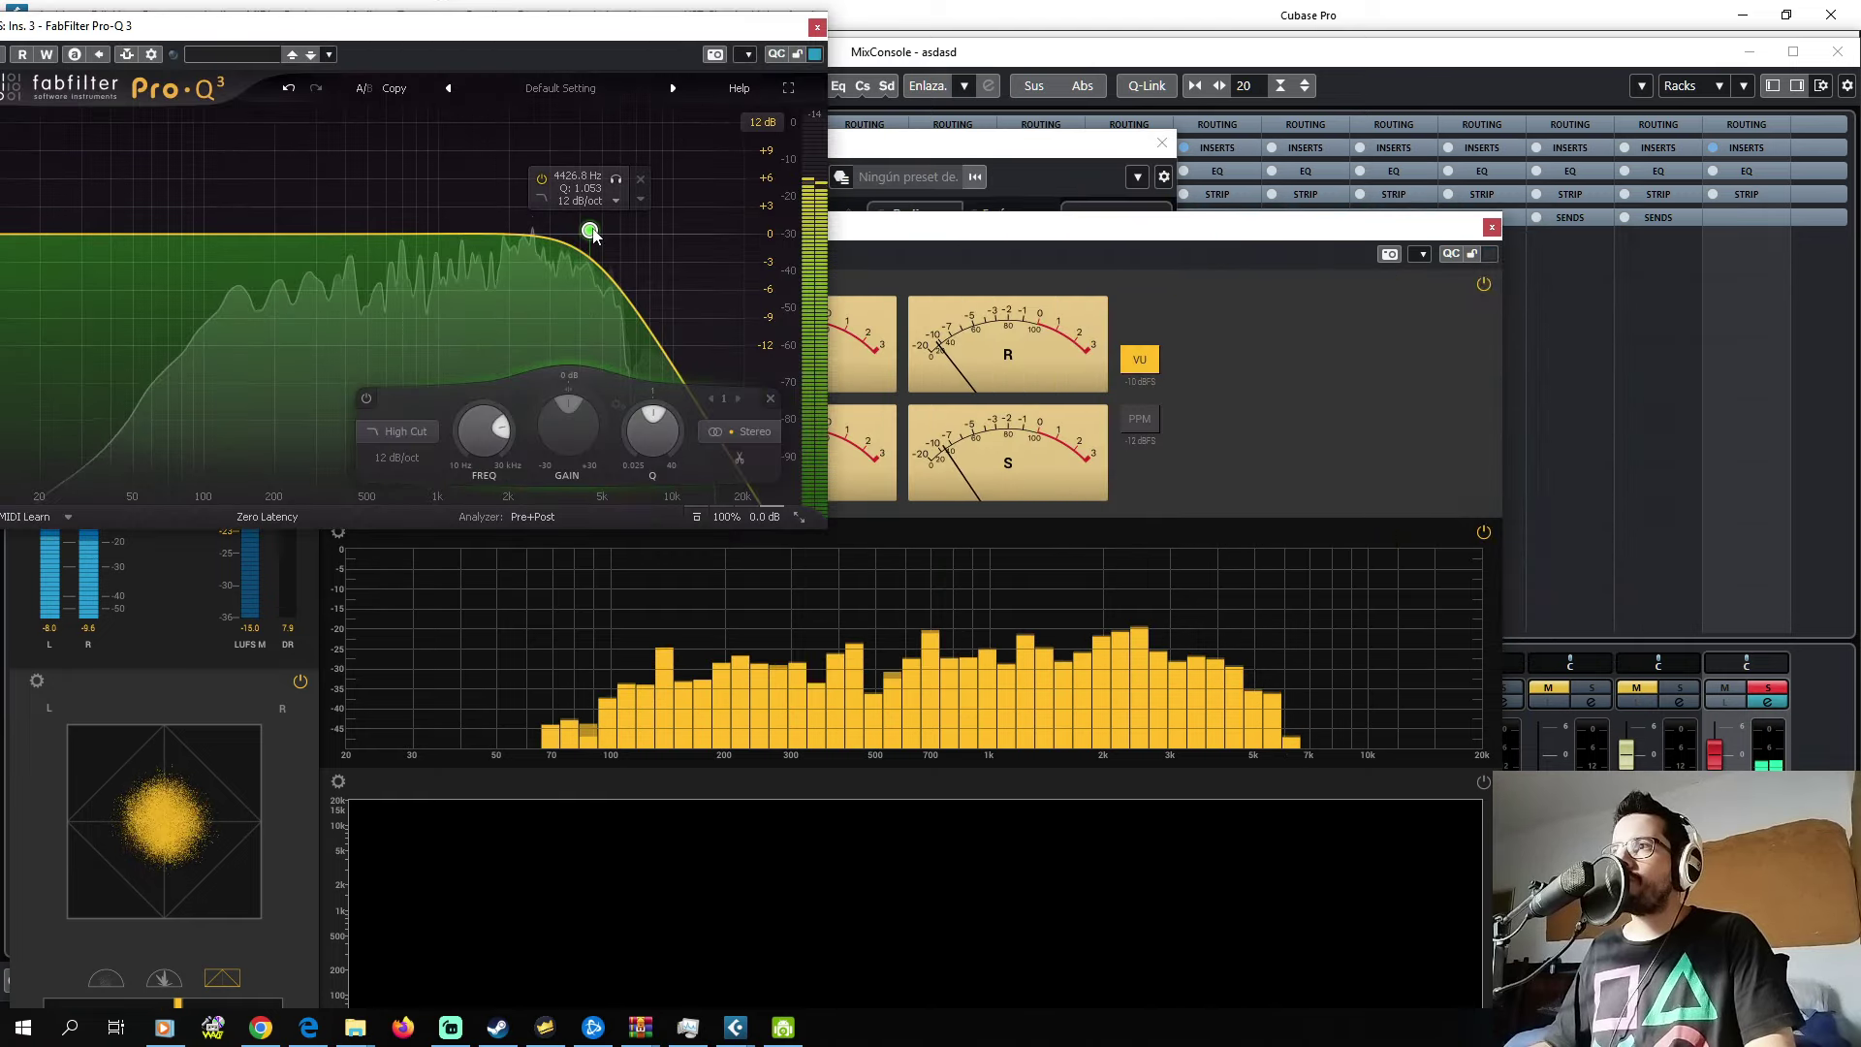
left_click_drag(590, 232, 580, 231)
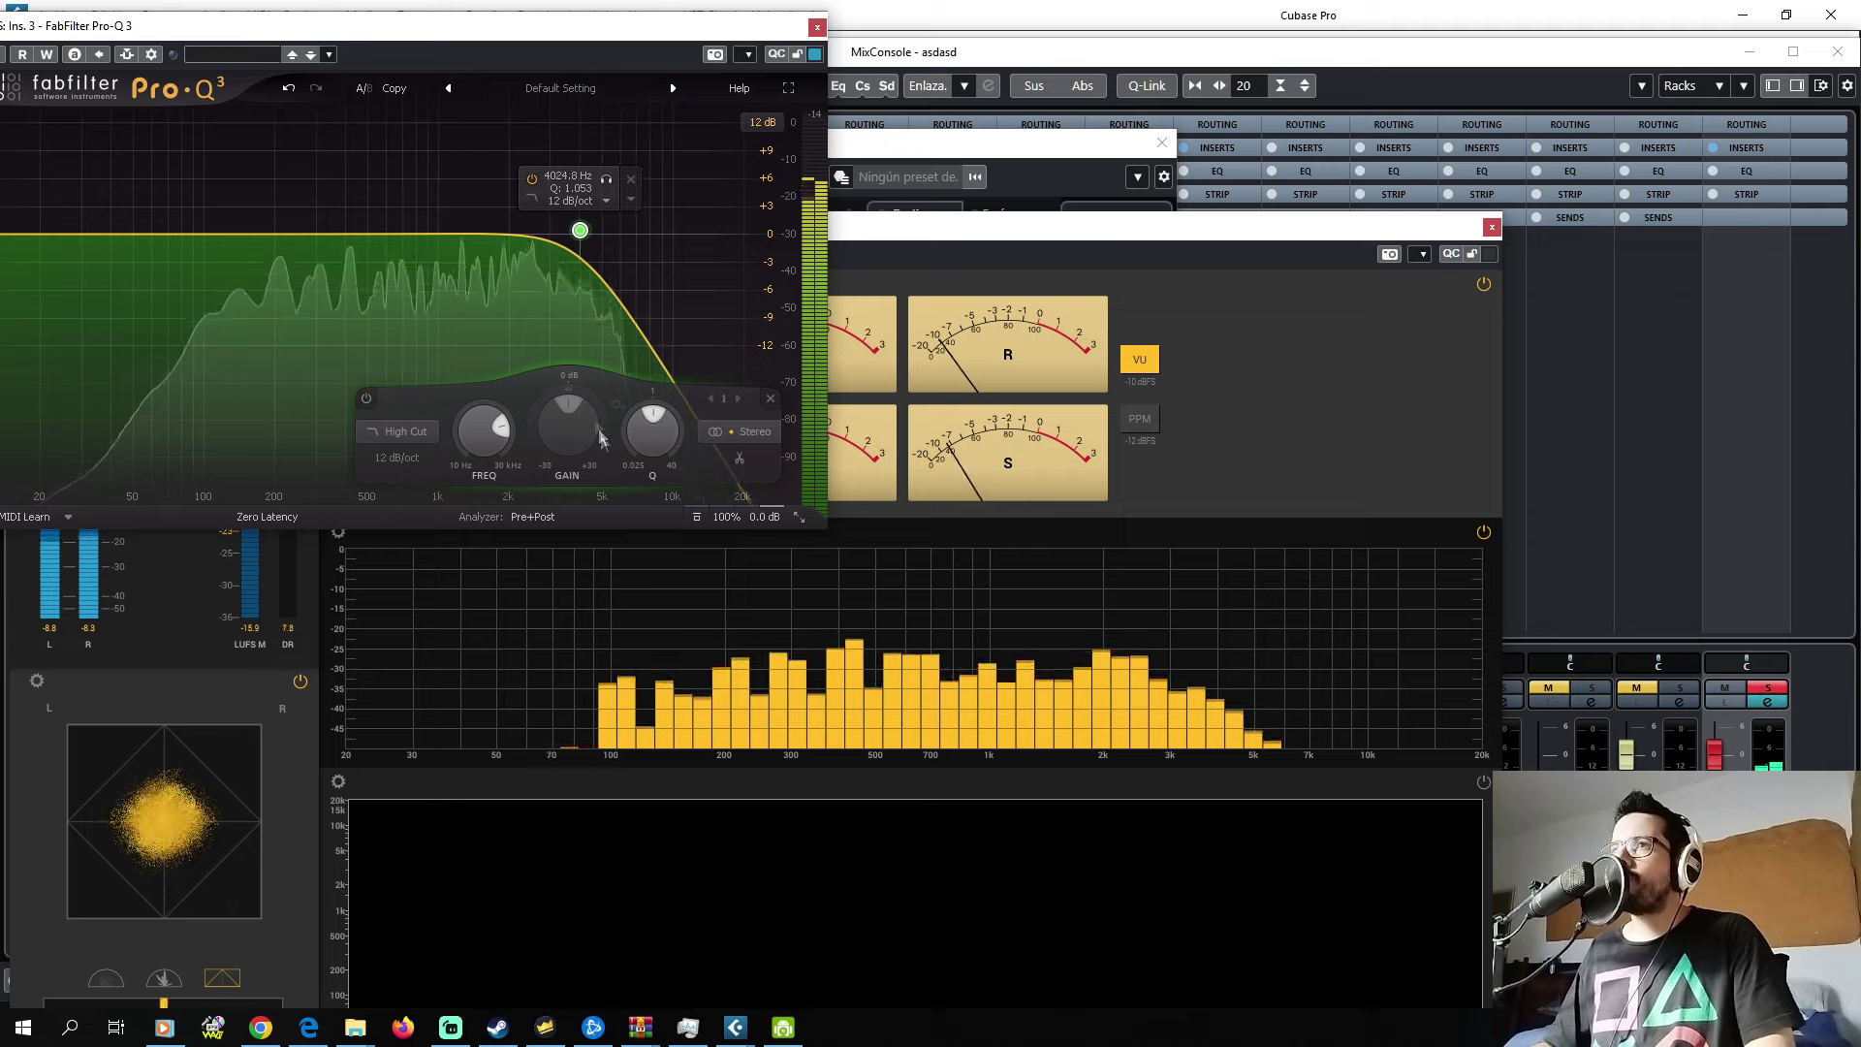
left_click_drag(637, 442, 638, 459)
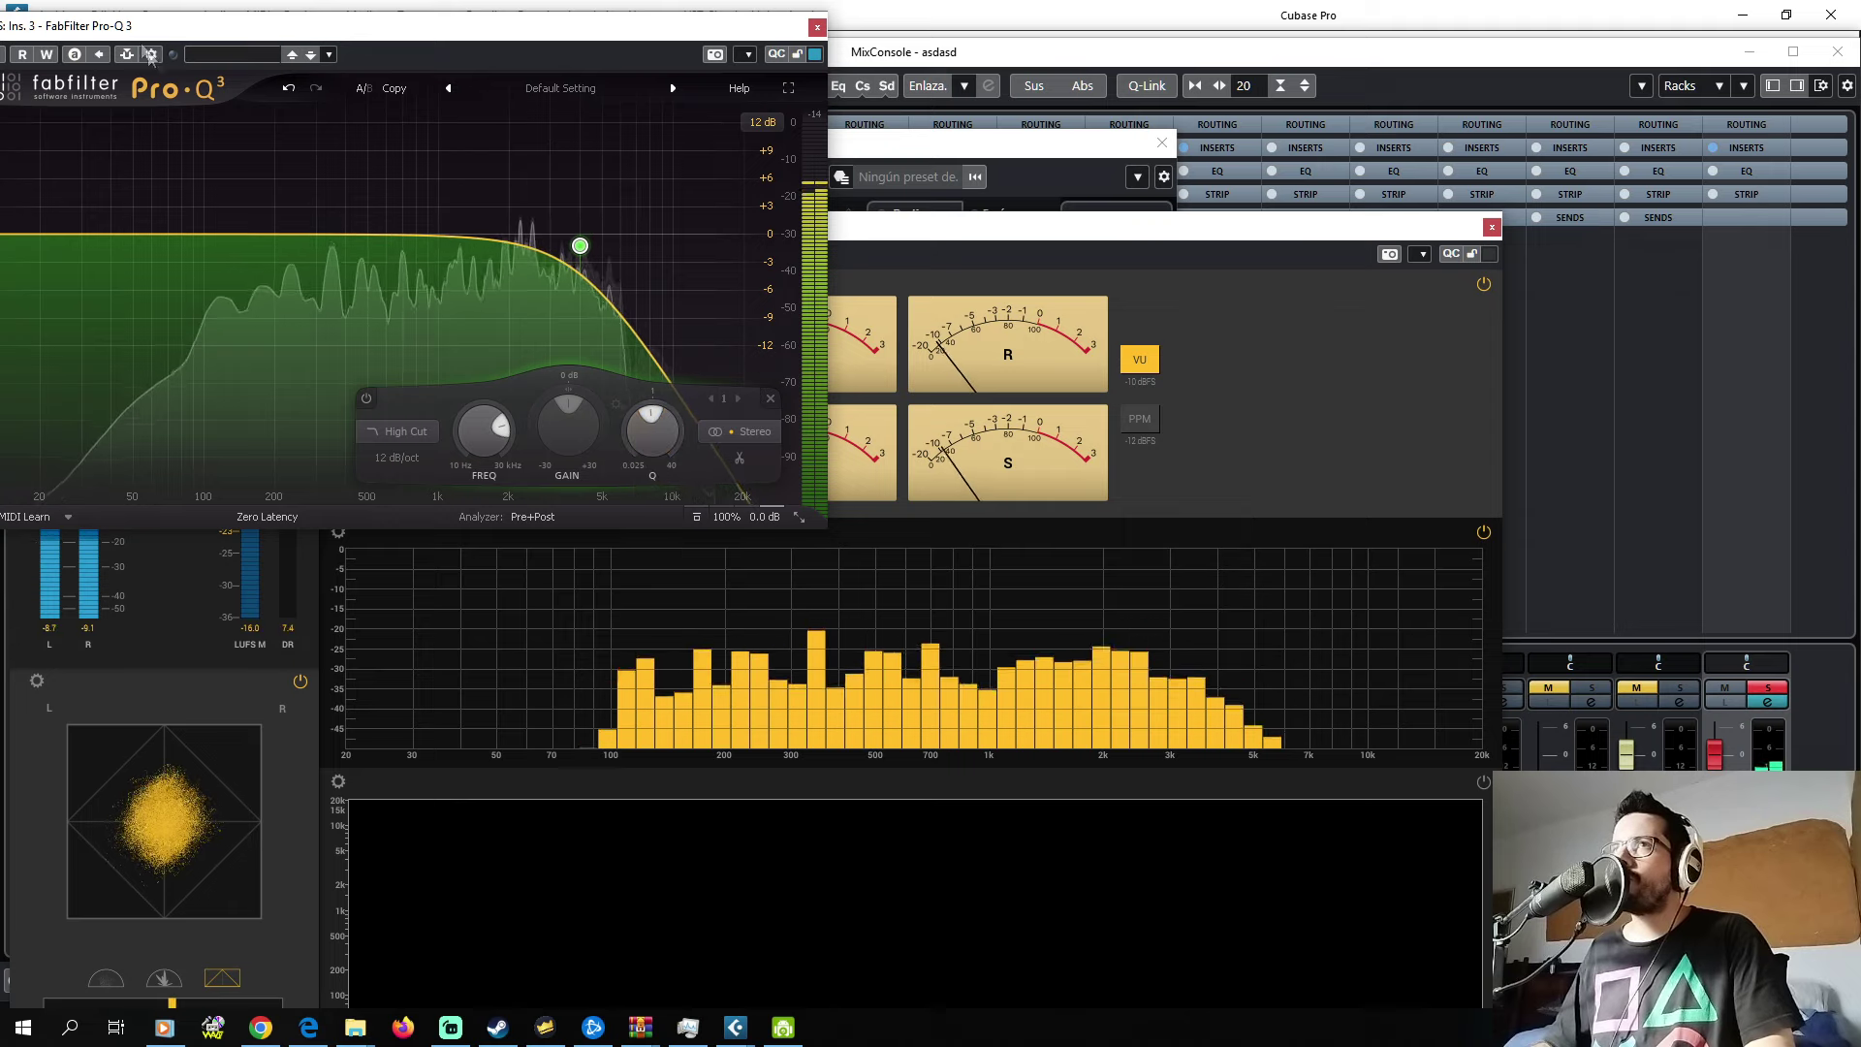
left_click_drag(135, 26, 243, 15)
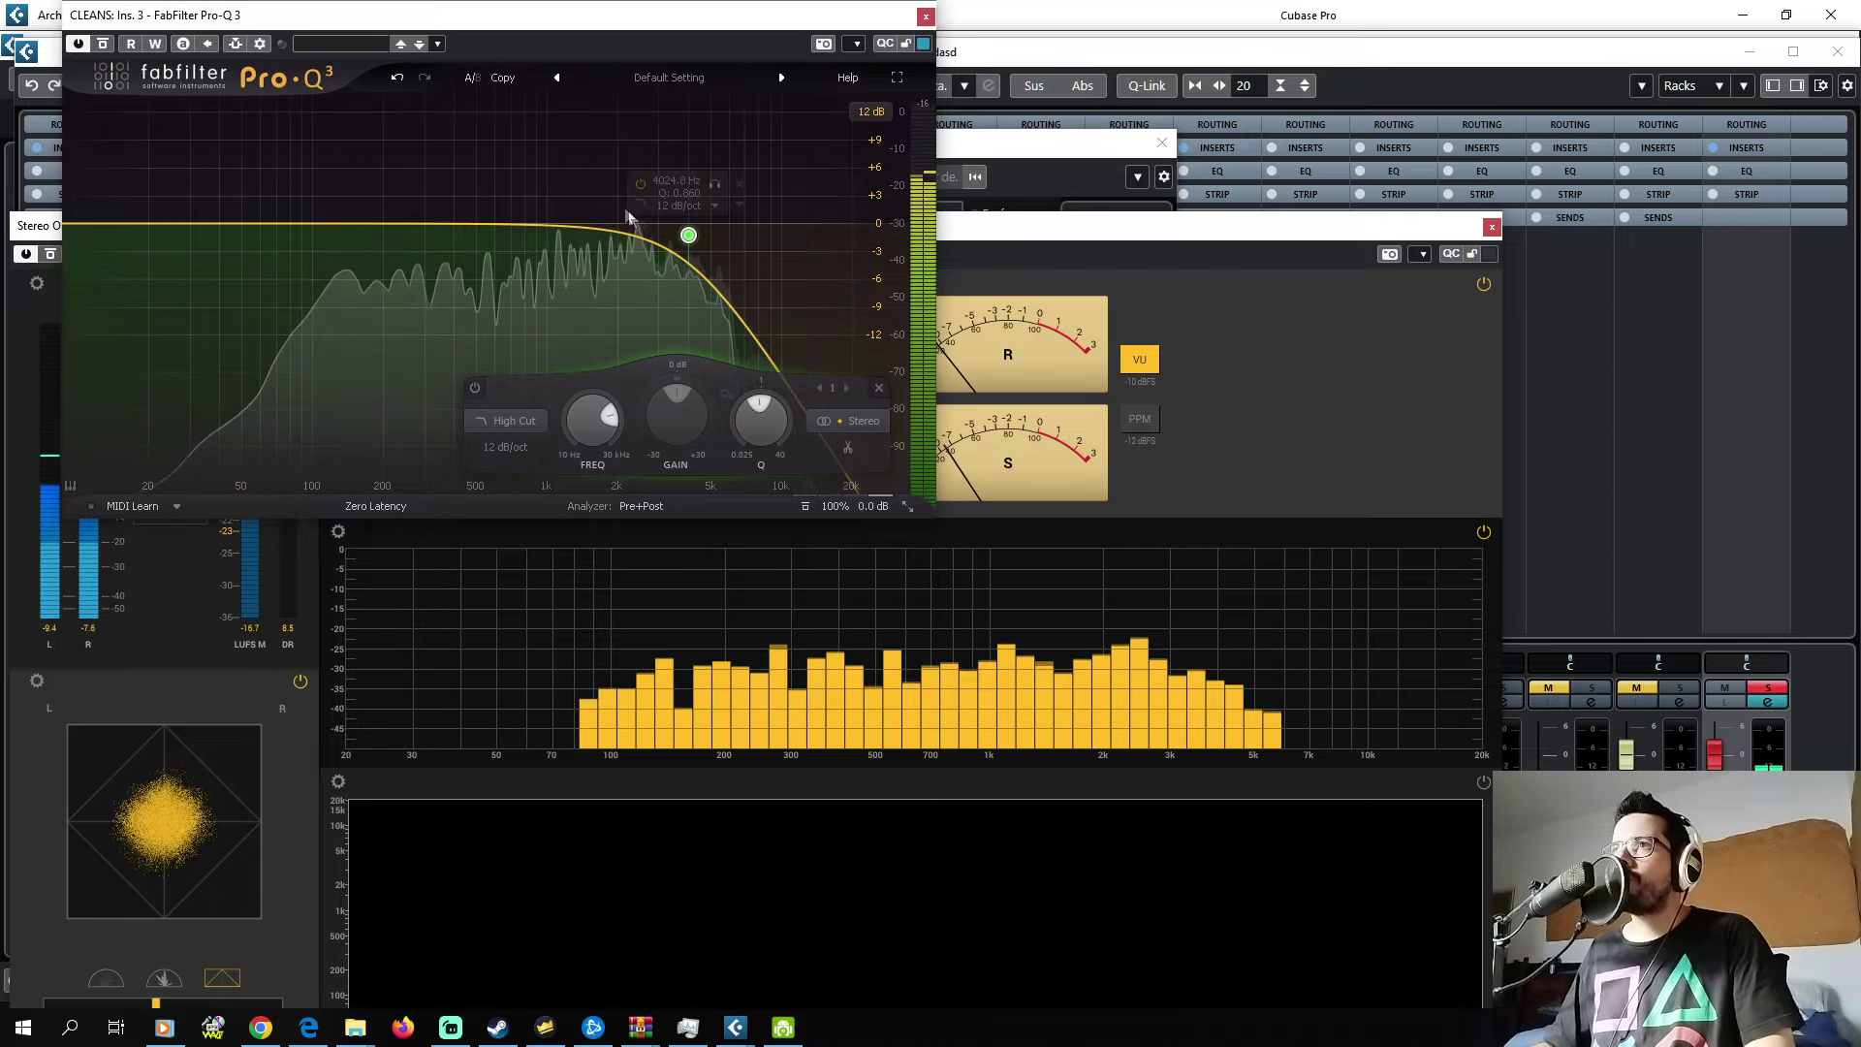
left_click(925, 15)
left_click(1491, 227)
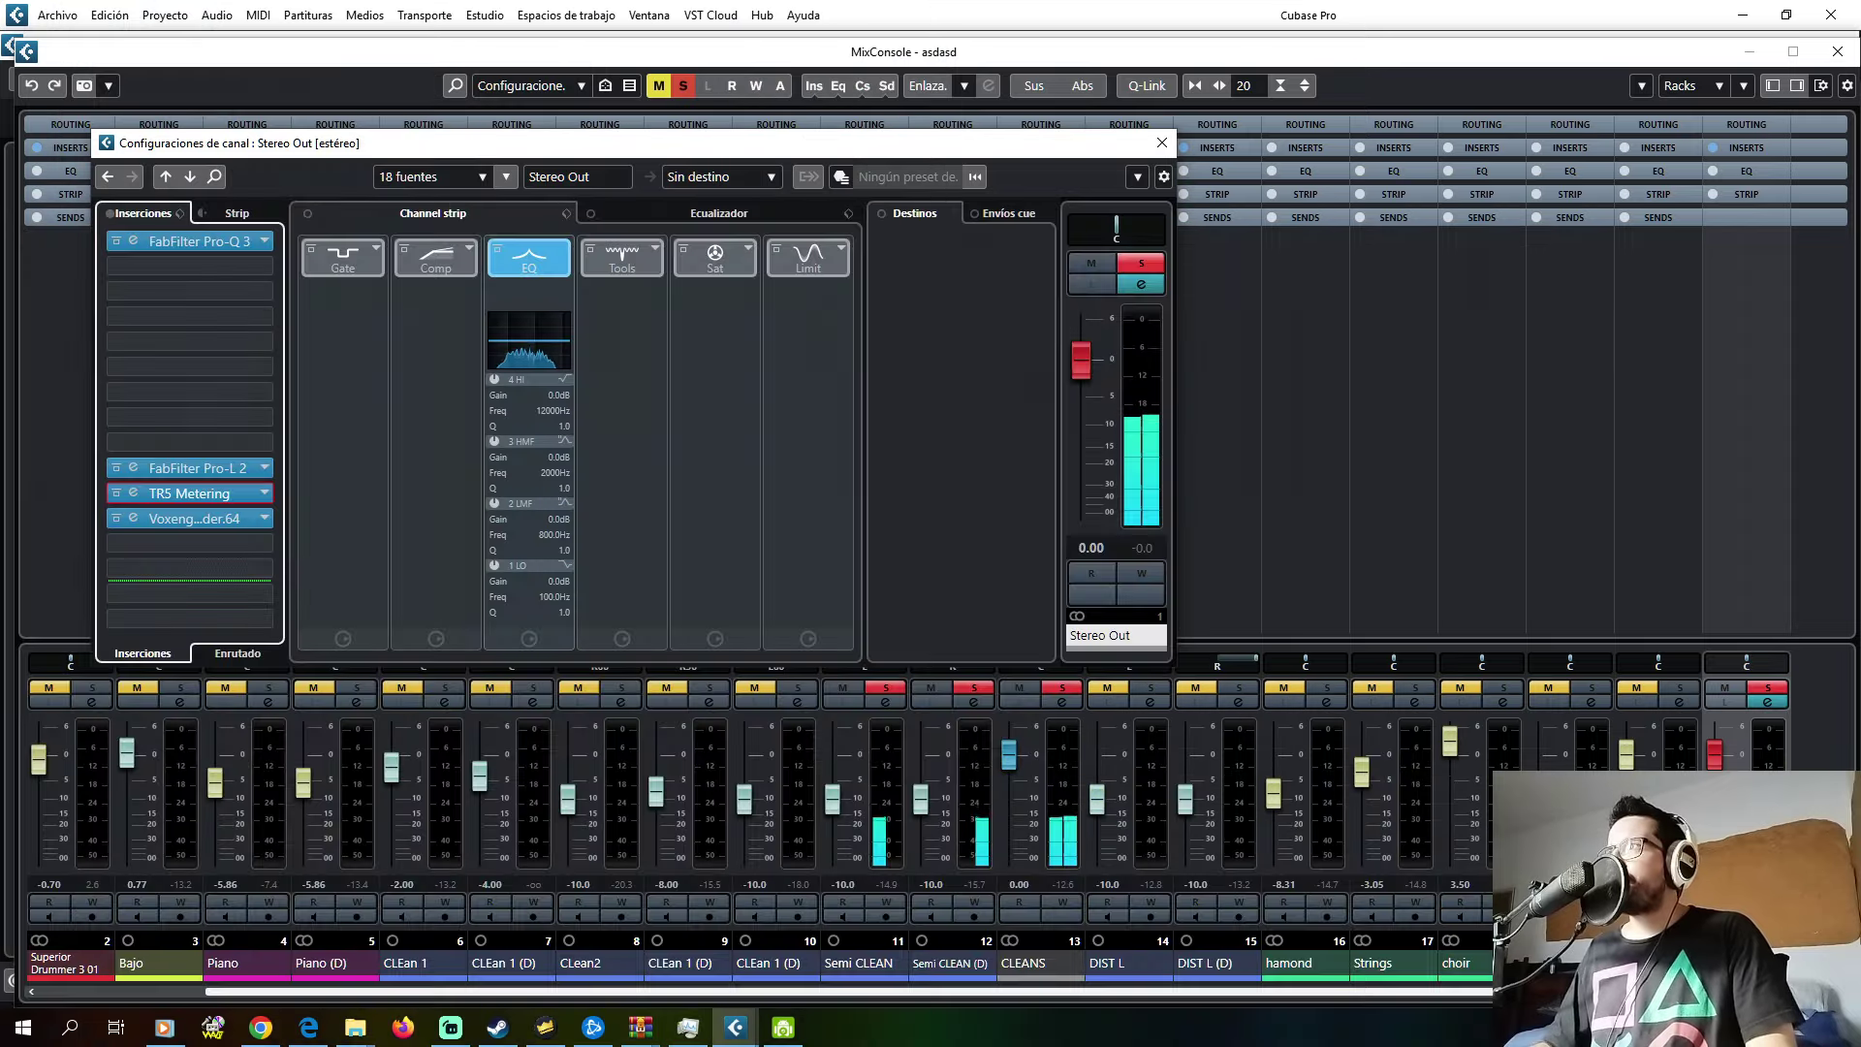
key("F3")
left_click(1162, 144)
- Compare the soloed reference track nunca lo olvides bemol with the clean guitars from about bar 4, leaving the reference muted and playback stopped
left_click(669, 163)
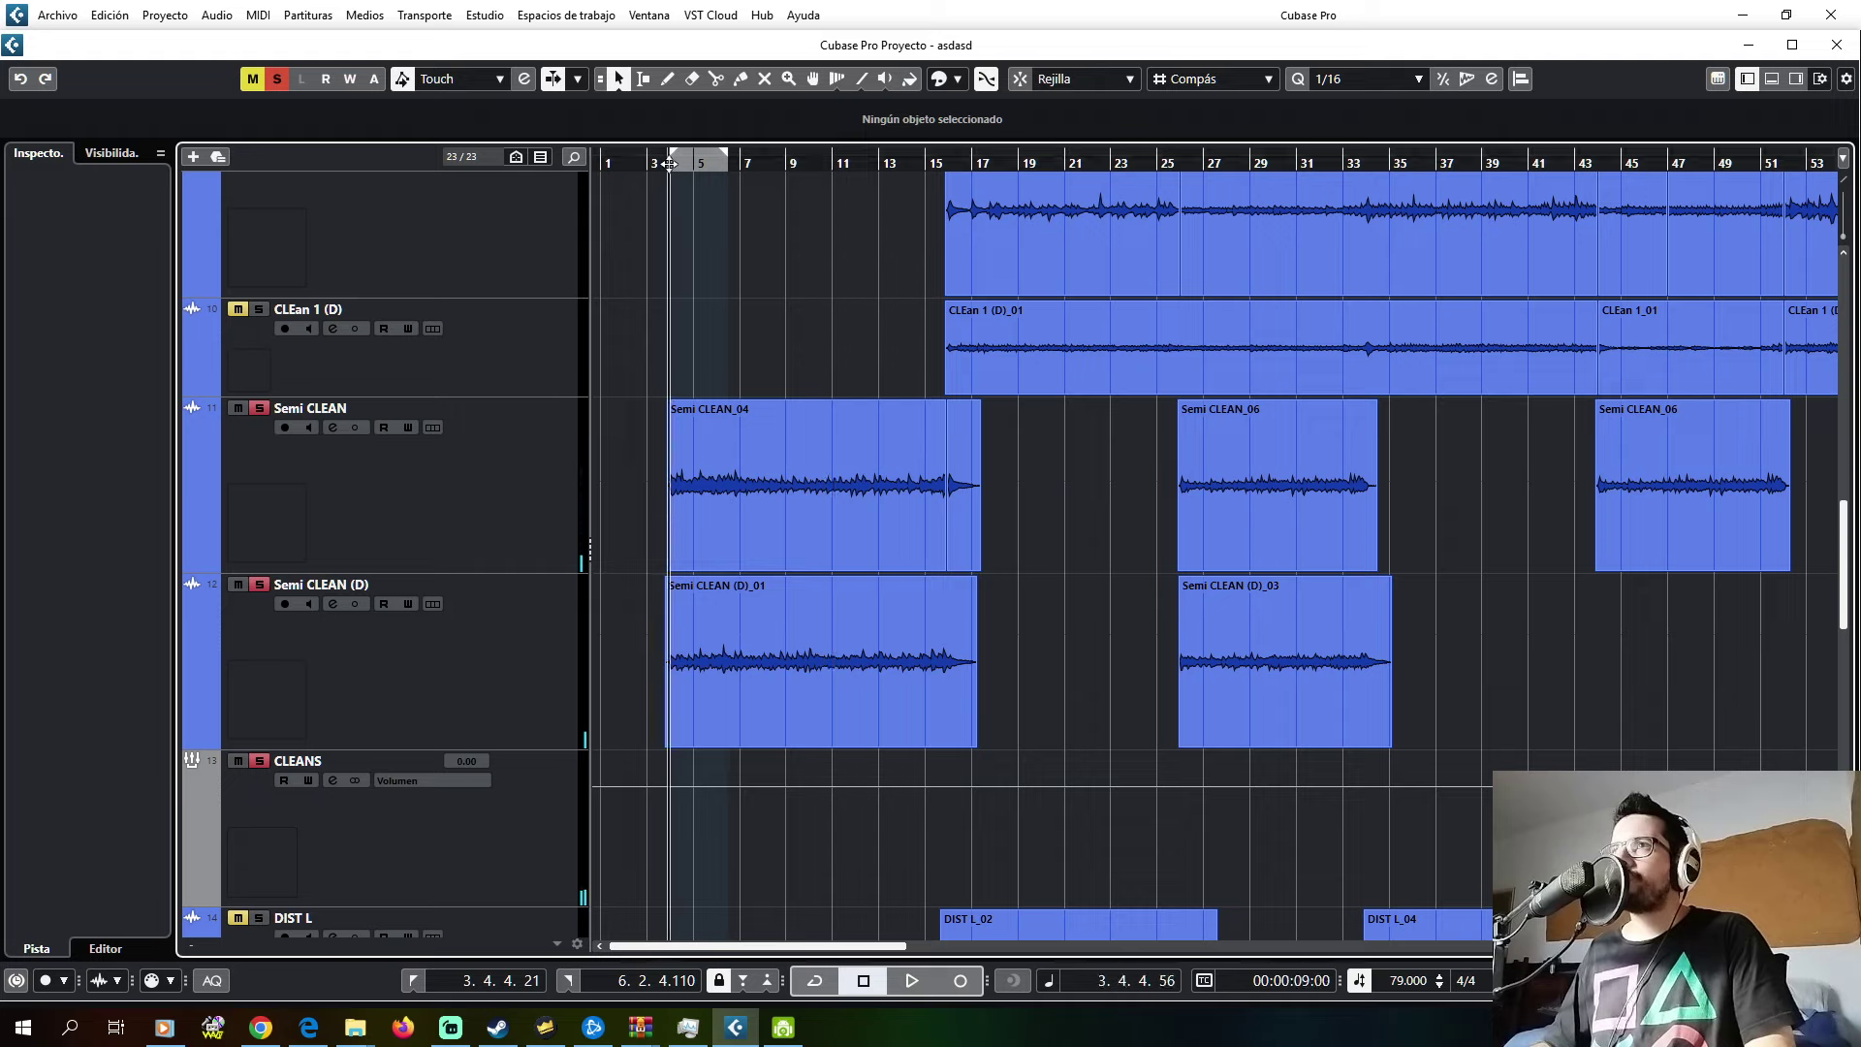
scroll(675, 179, "up", 15)
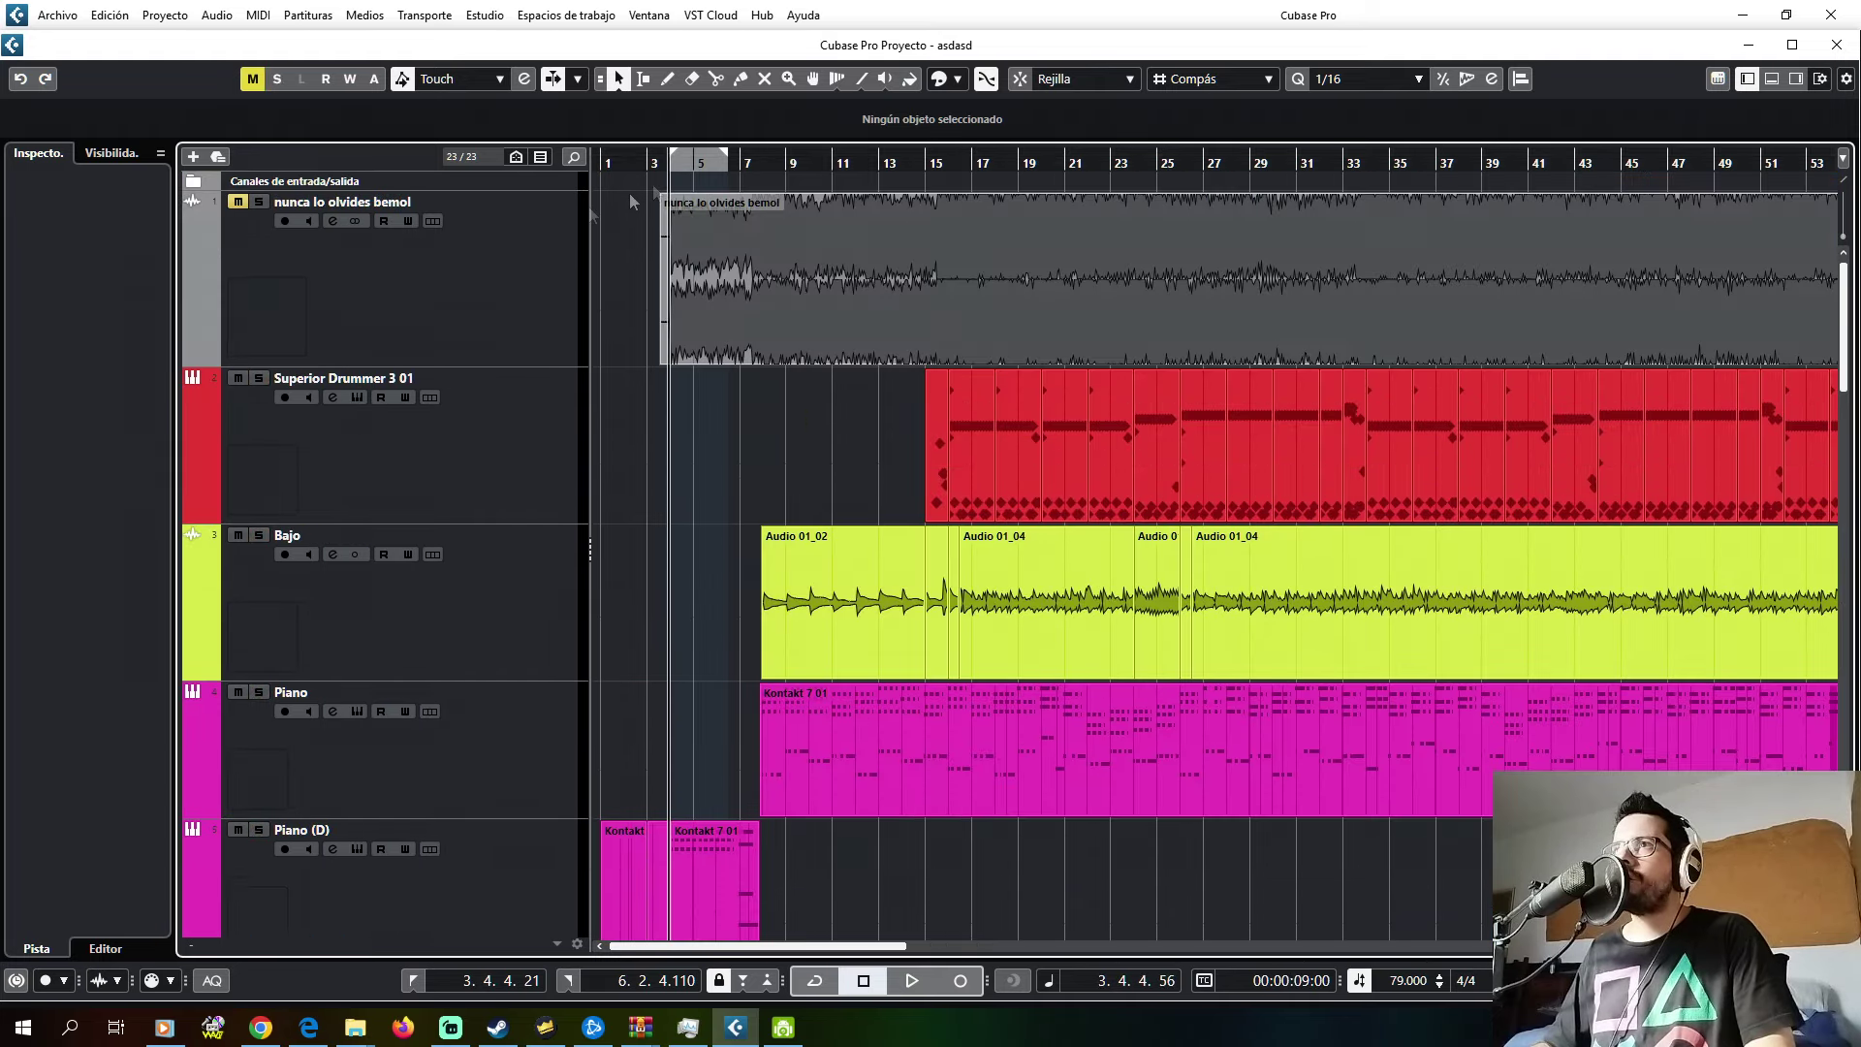
key("space")
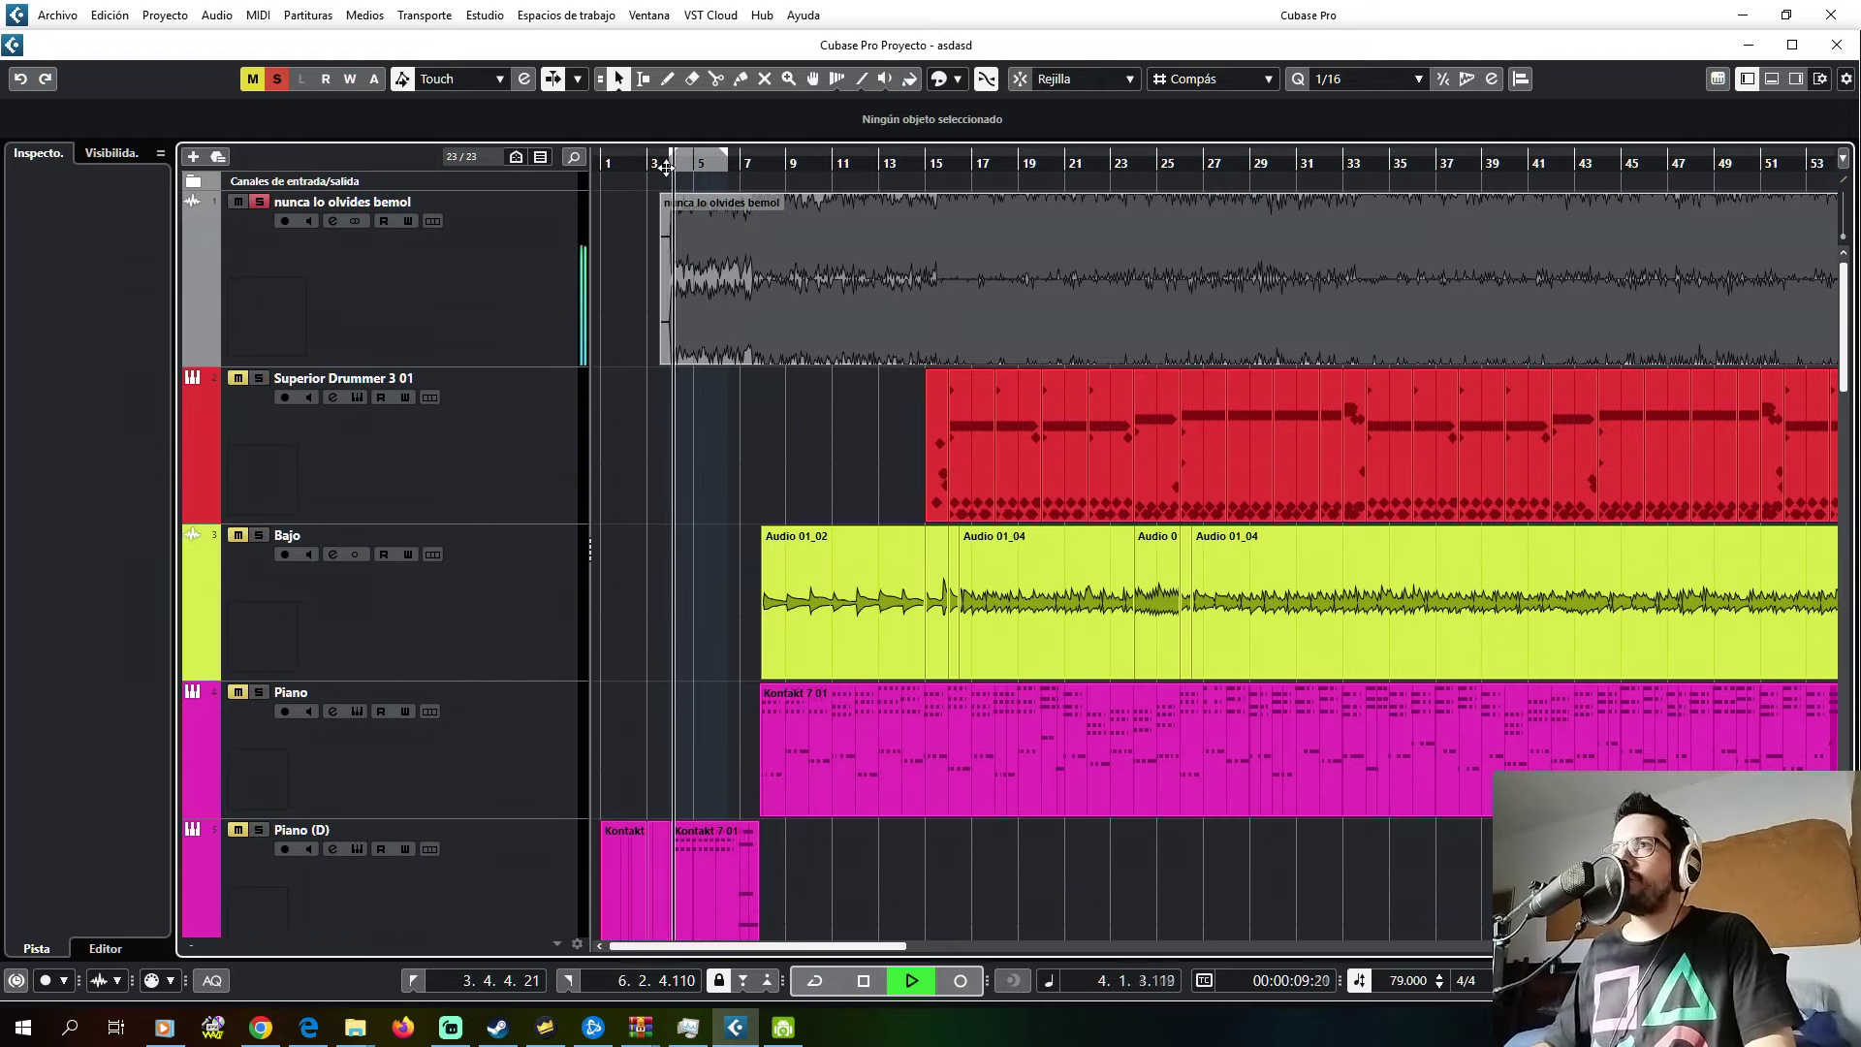
left_click(666, 166)
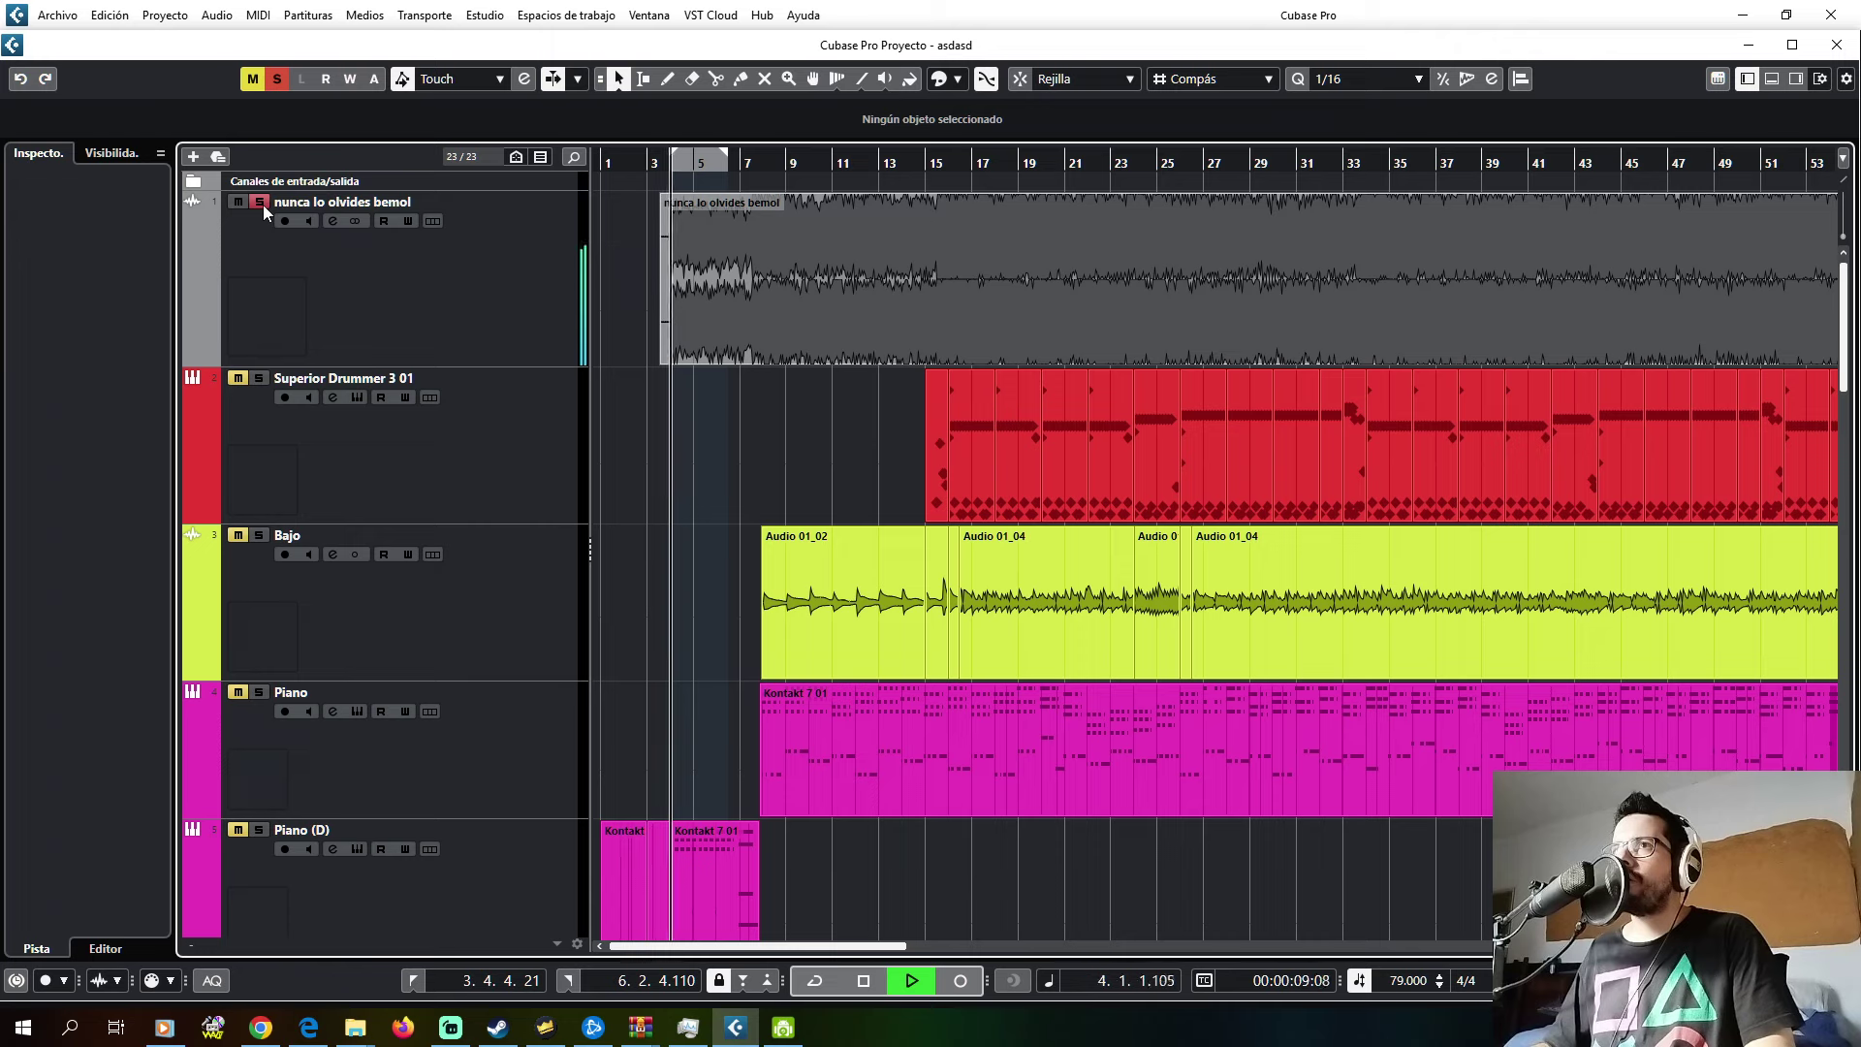
left_click(259, 202)
left_click(237, 201)
left_click(677, 167)
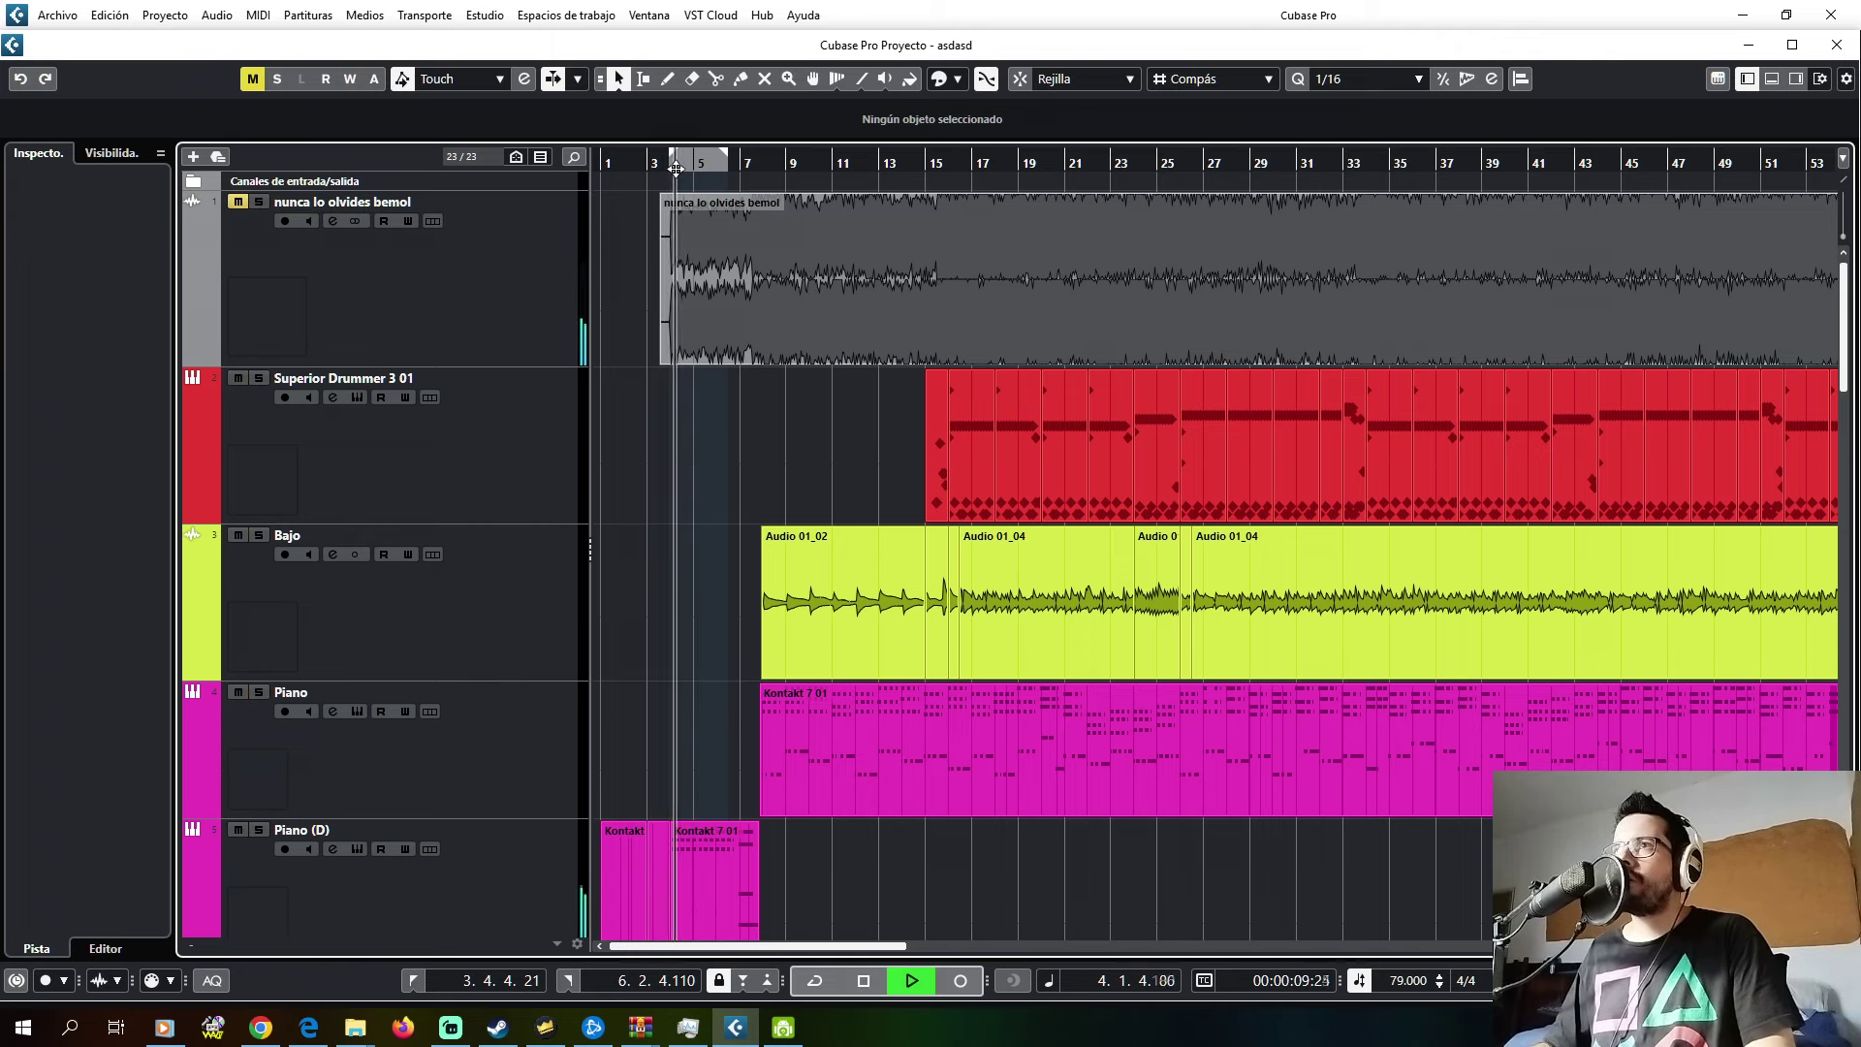
left_click(676, 167)
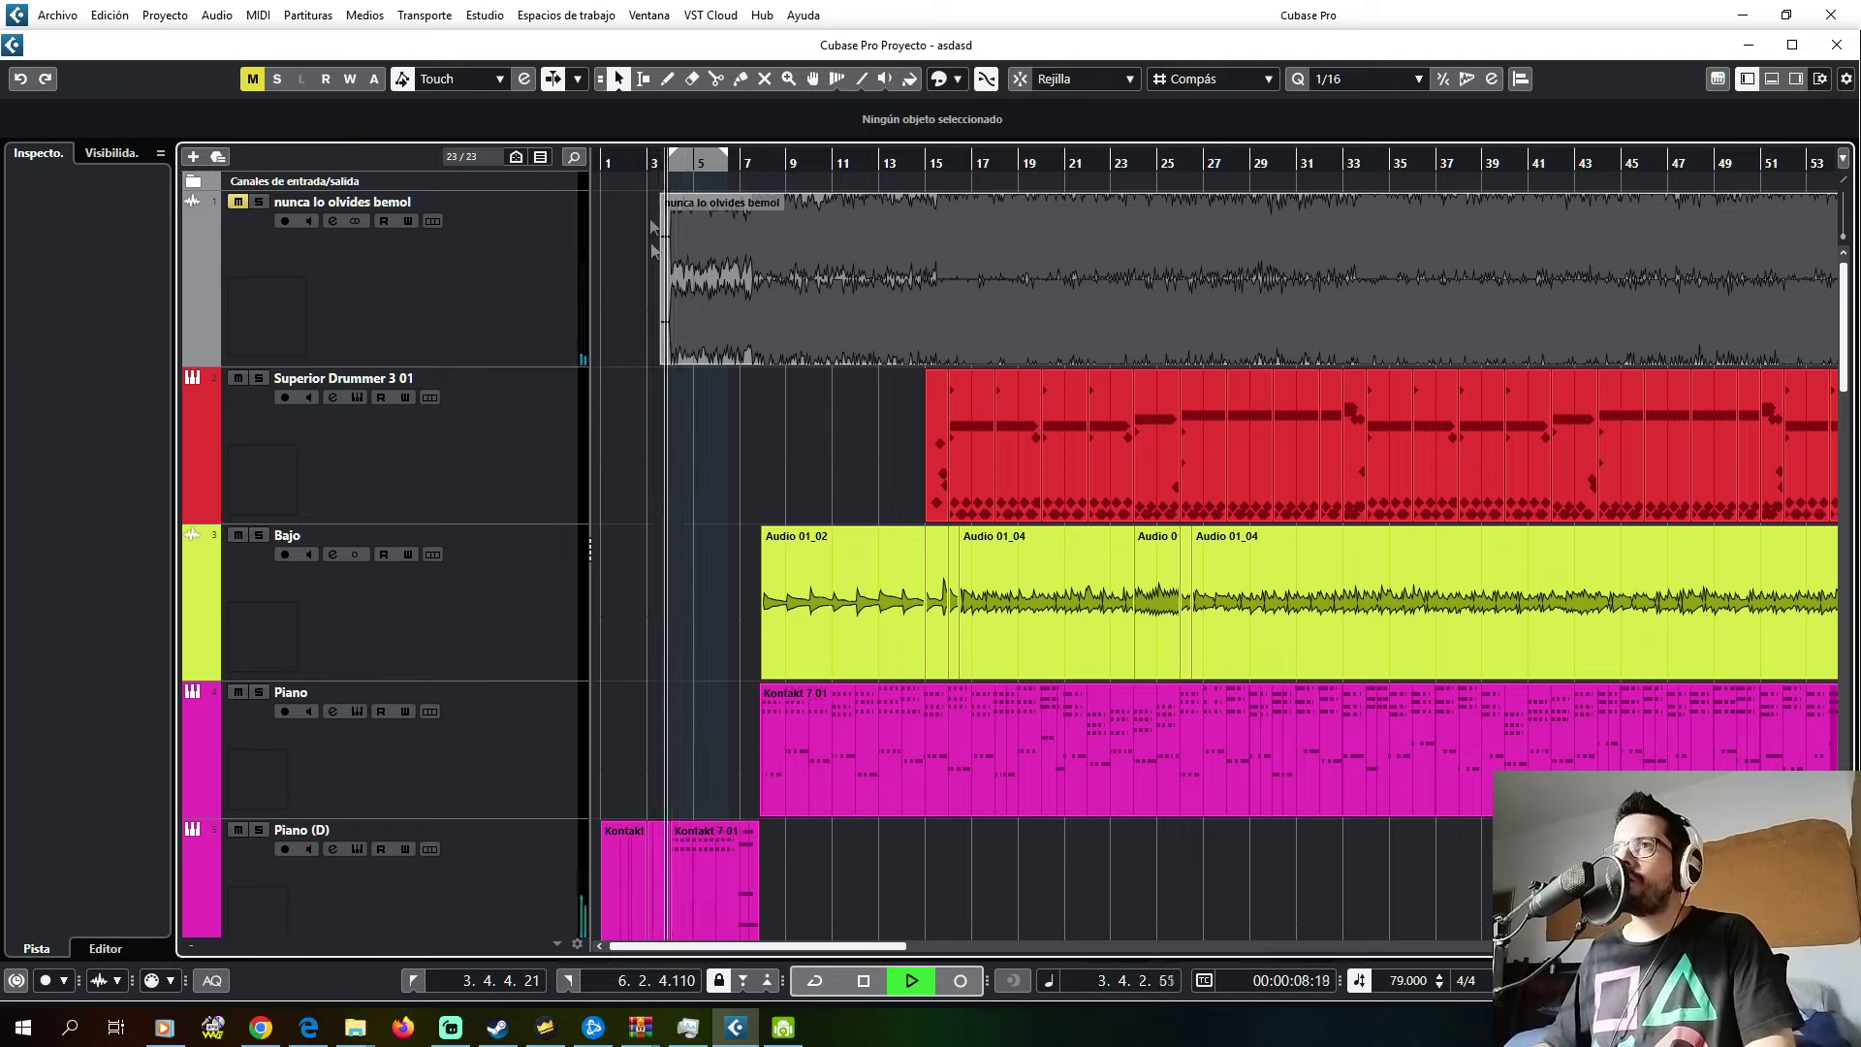
scroll(649, 537, "down", 6)
scroll(648, 537, "down", 5)
key("space")
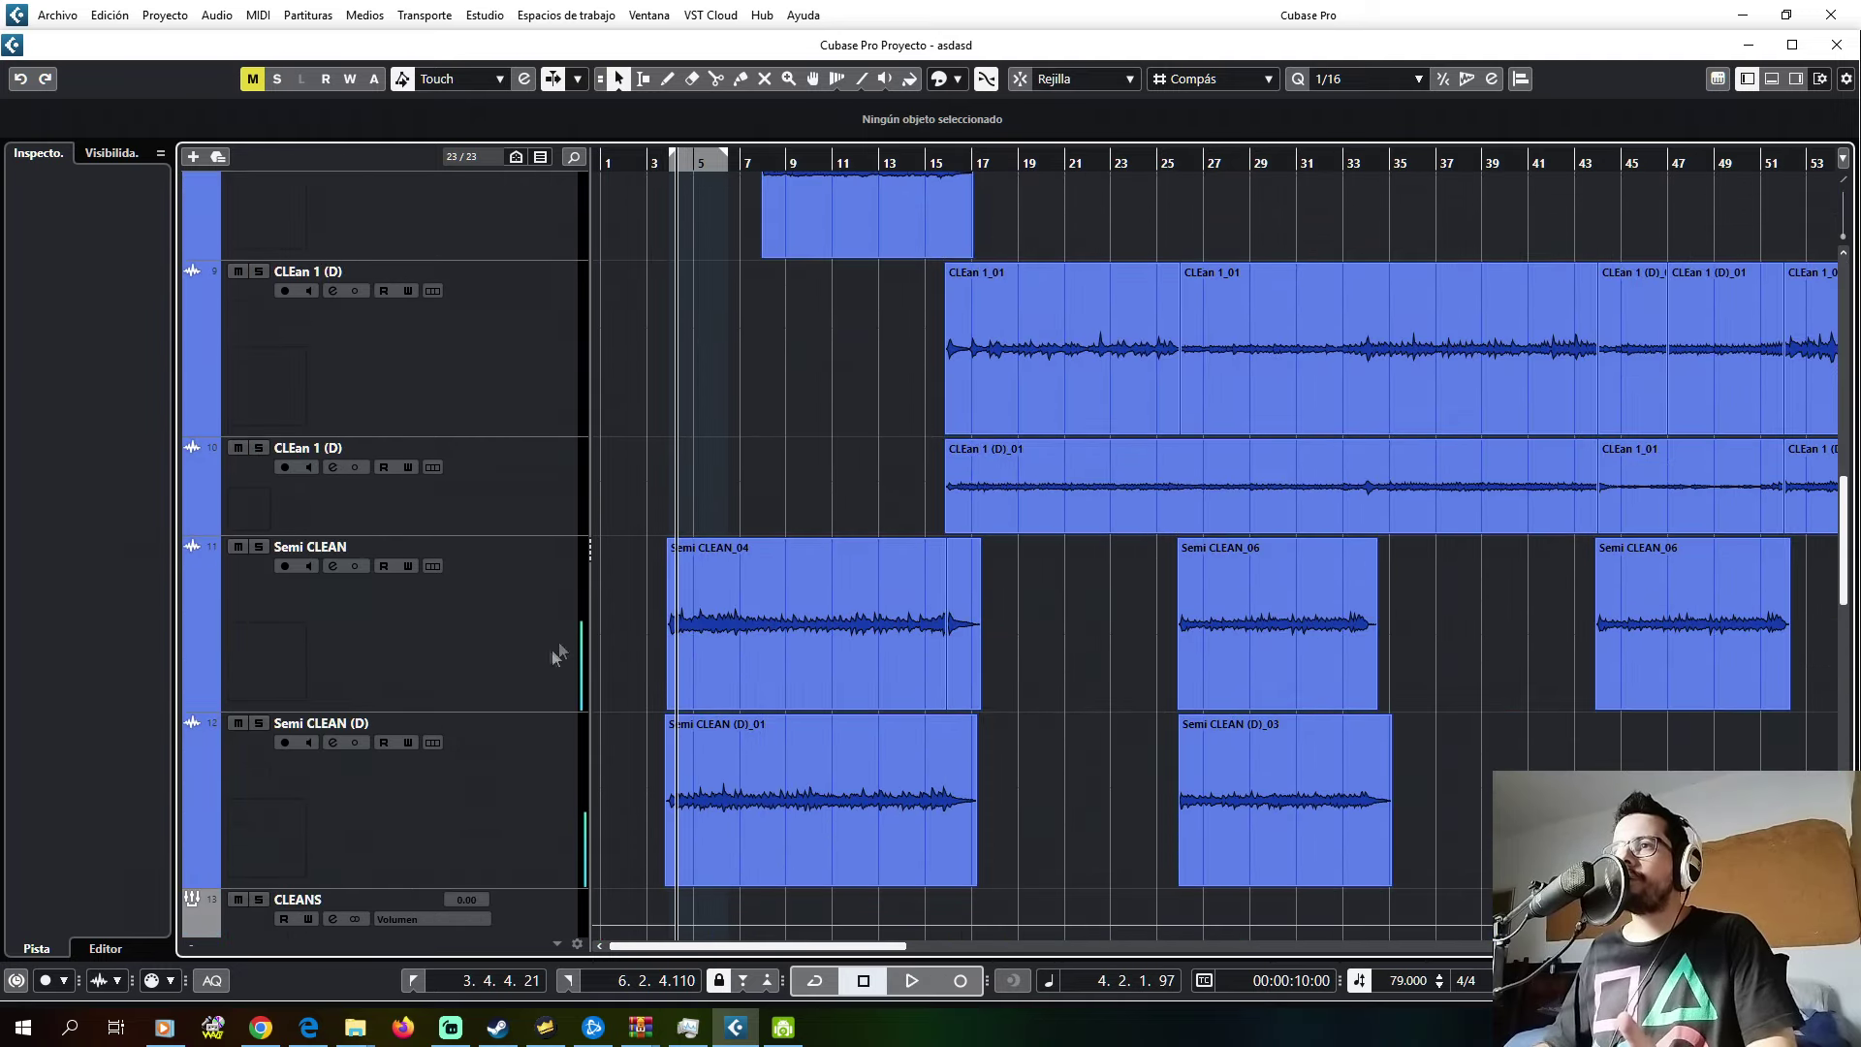
- Add a 12 dB/oct low cut at about 100 Hz to the CLEANS group's third-slot Pro-Q 3 during playback and close its windows
key("space")
scroll(450, 776, "down", 2)
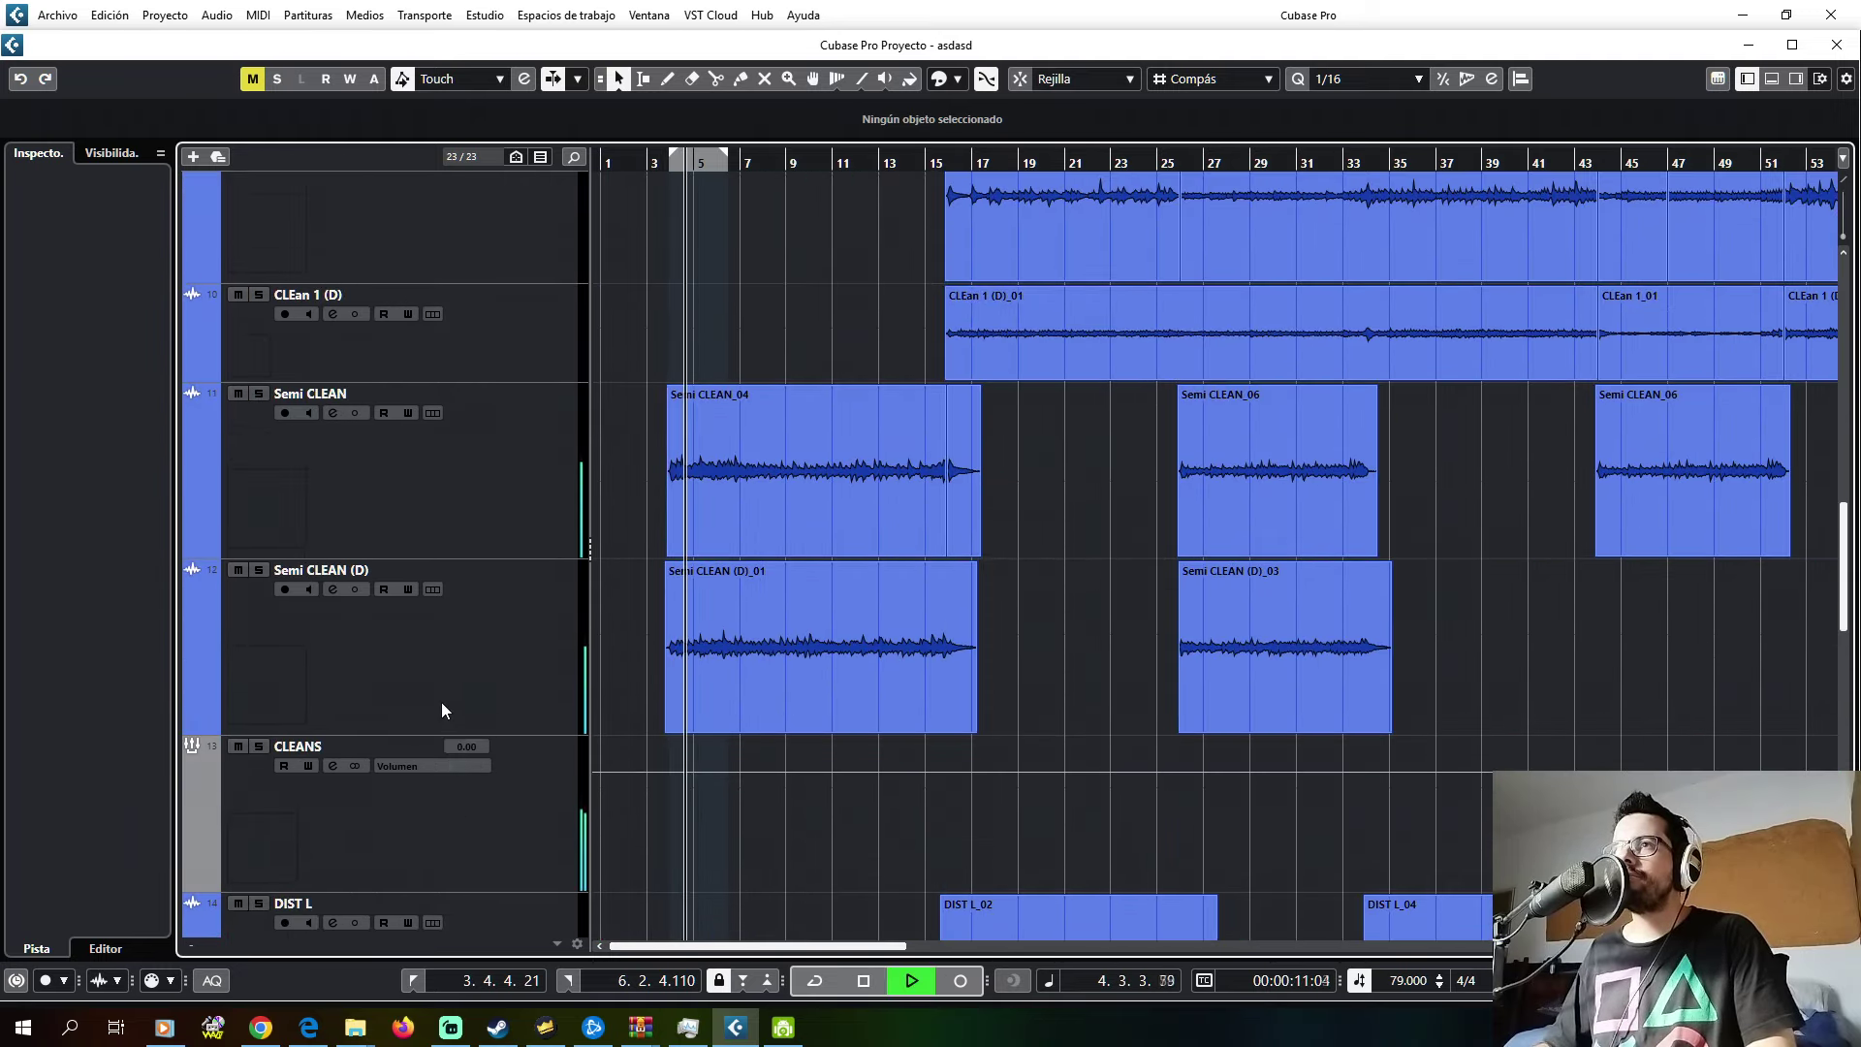
left_click(440, 702)
left_click(340, 818)
left_click(153, 185)
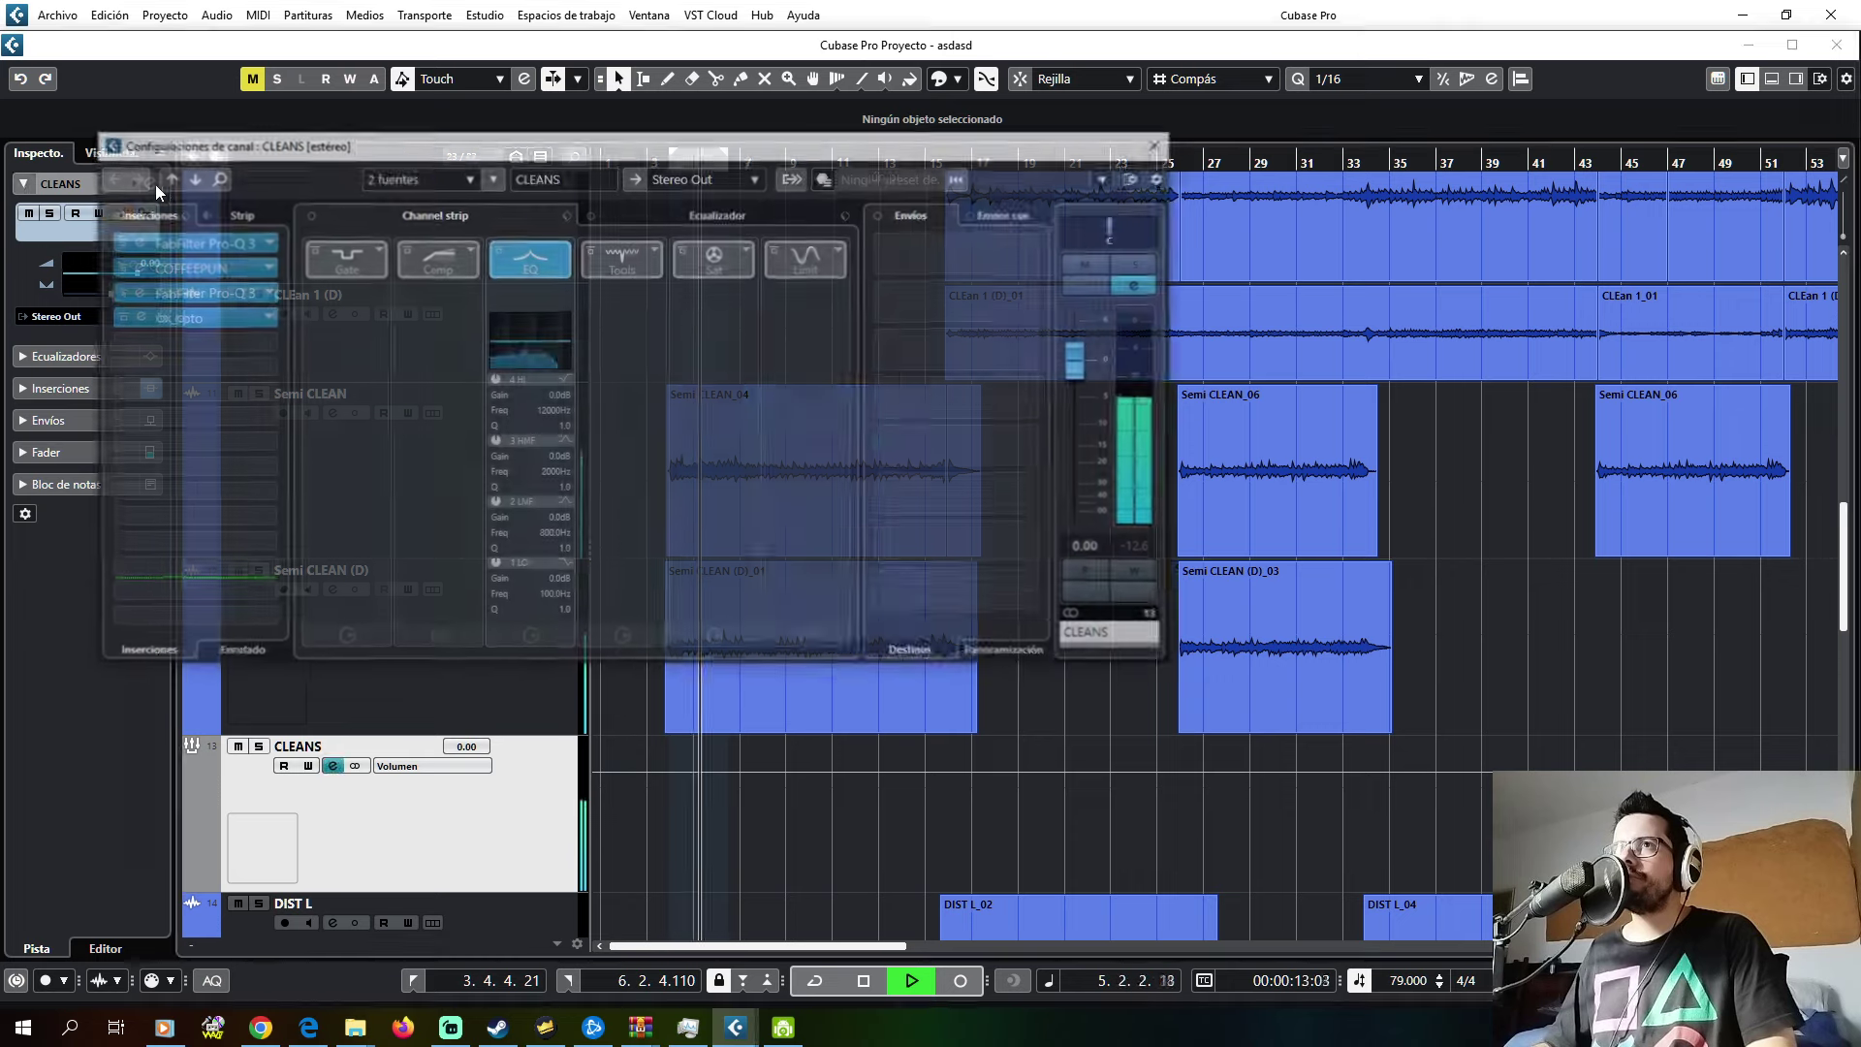
left_click(193, 291)
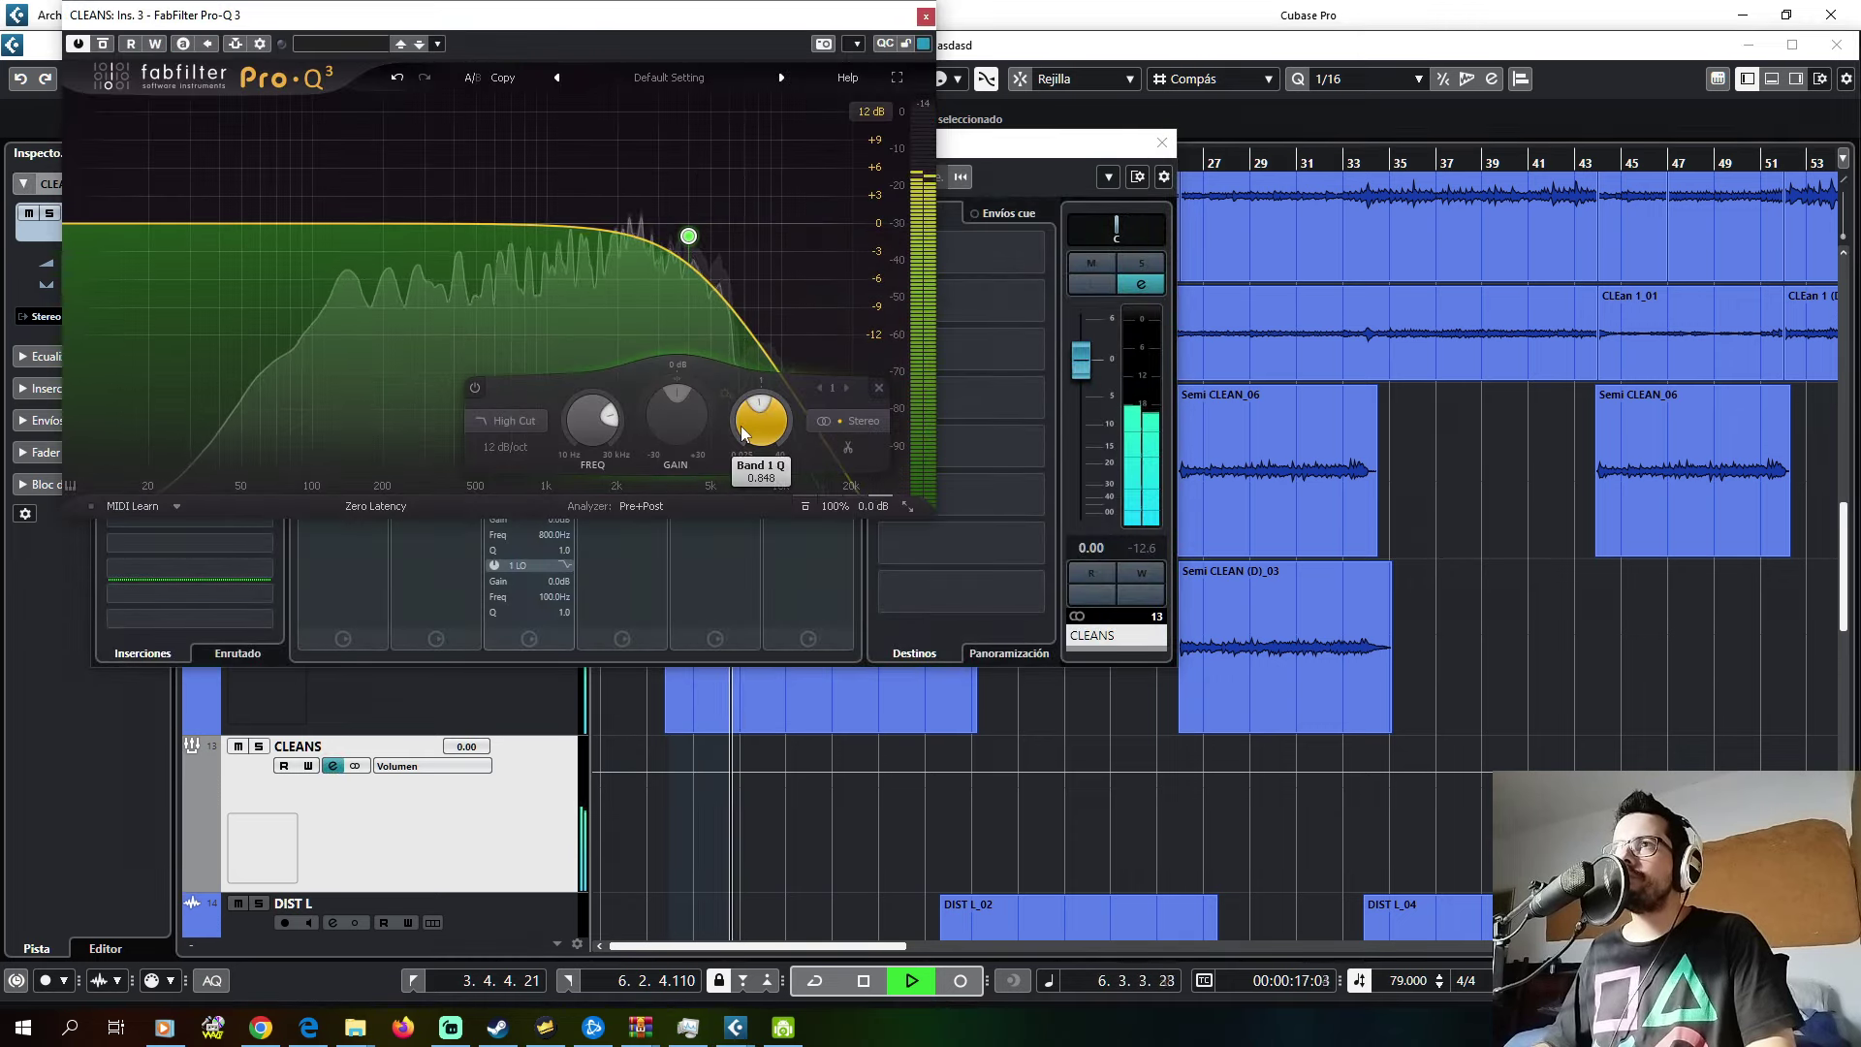
left_click_drag(278, 225, 198, 305)
left_click(137, 423)
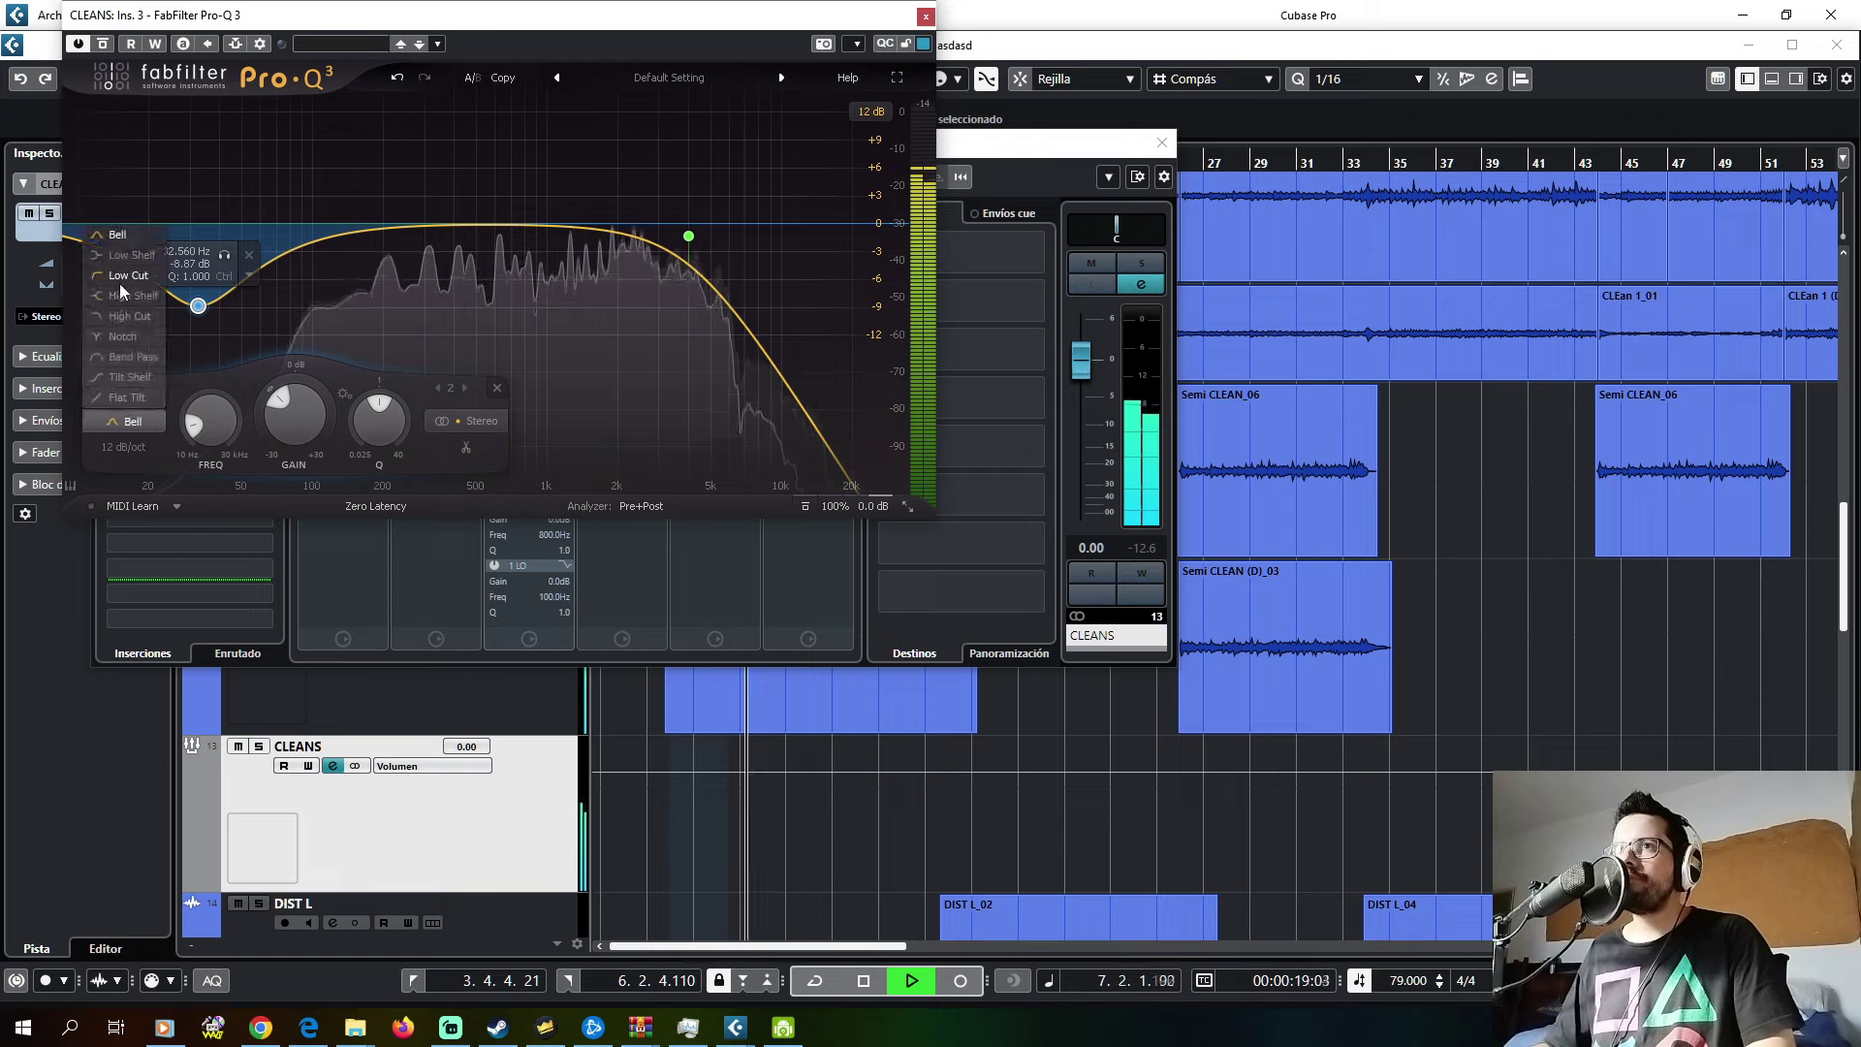
left_click(120, 279)
left_click_drag(270, 219, 306, 225)
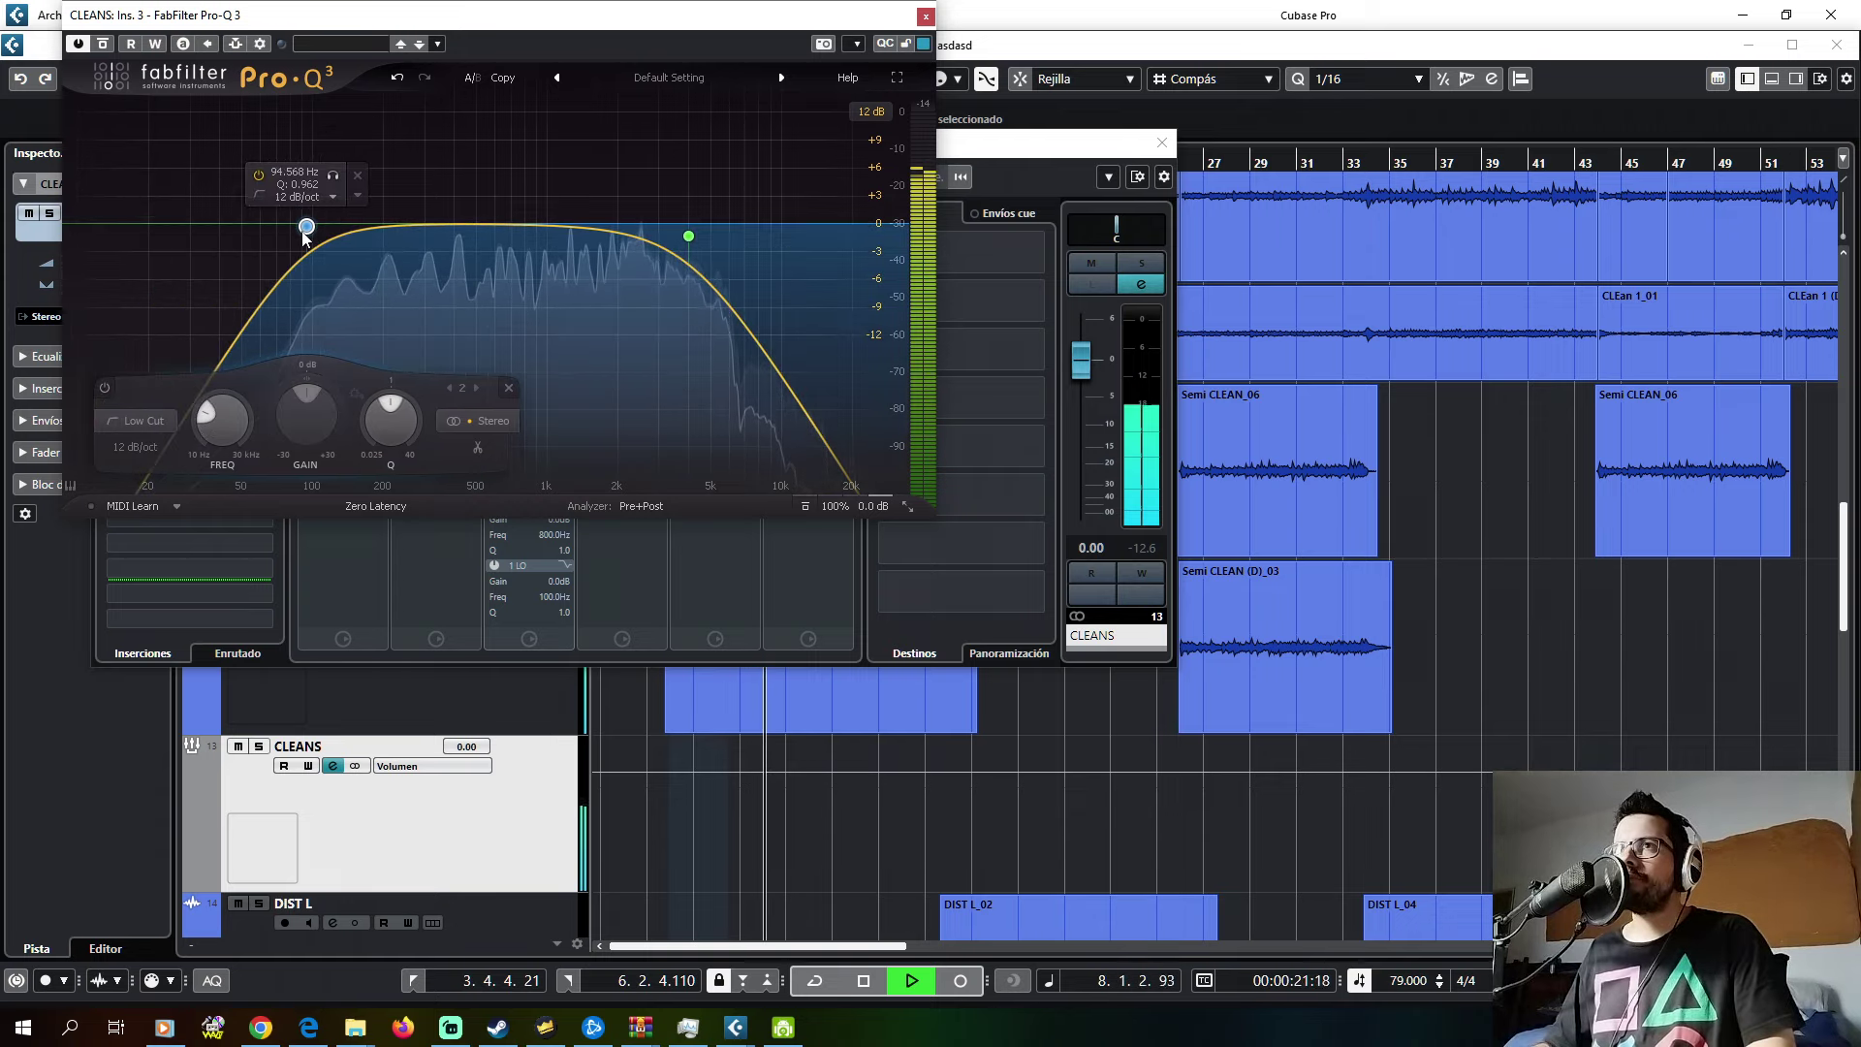
left_click(926, 16)
left_click(1163, 142)
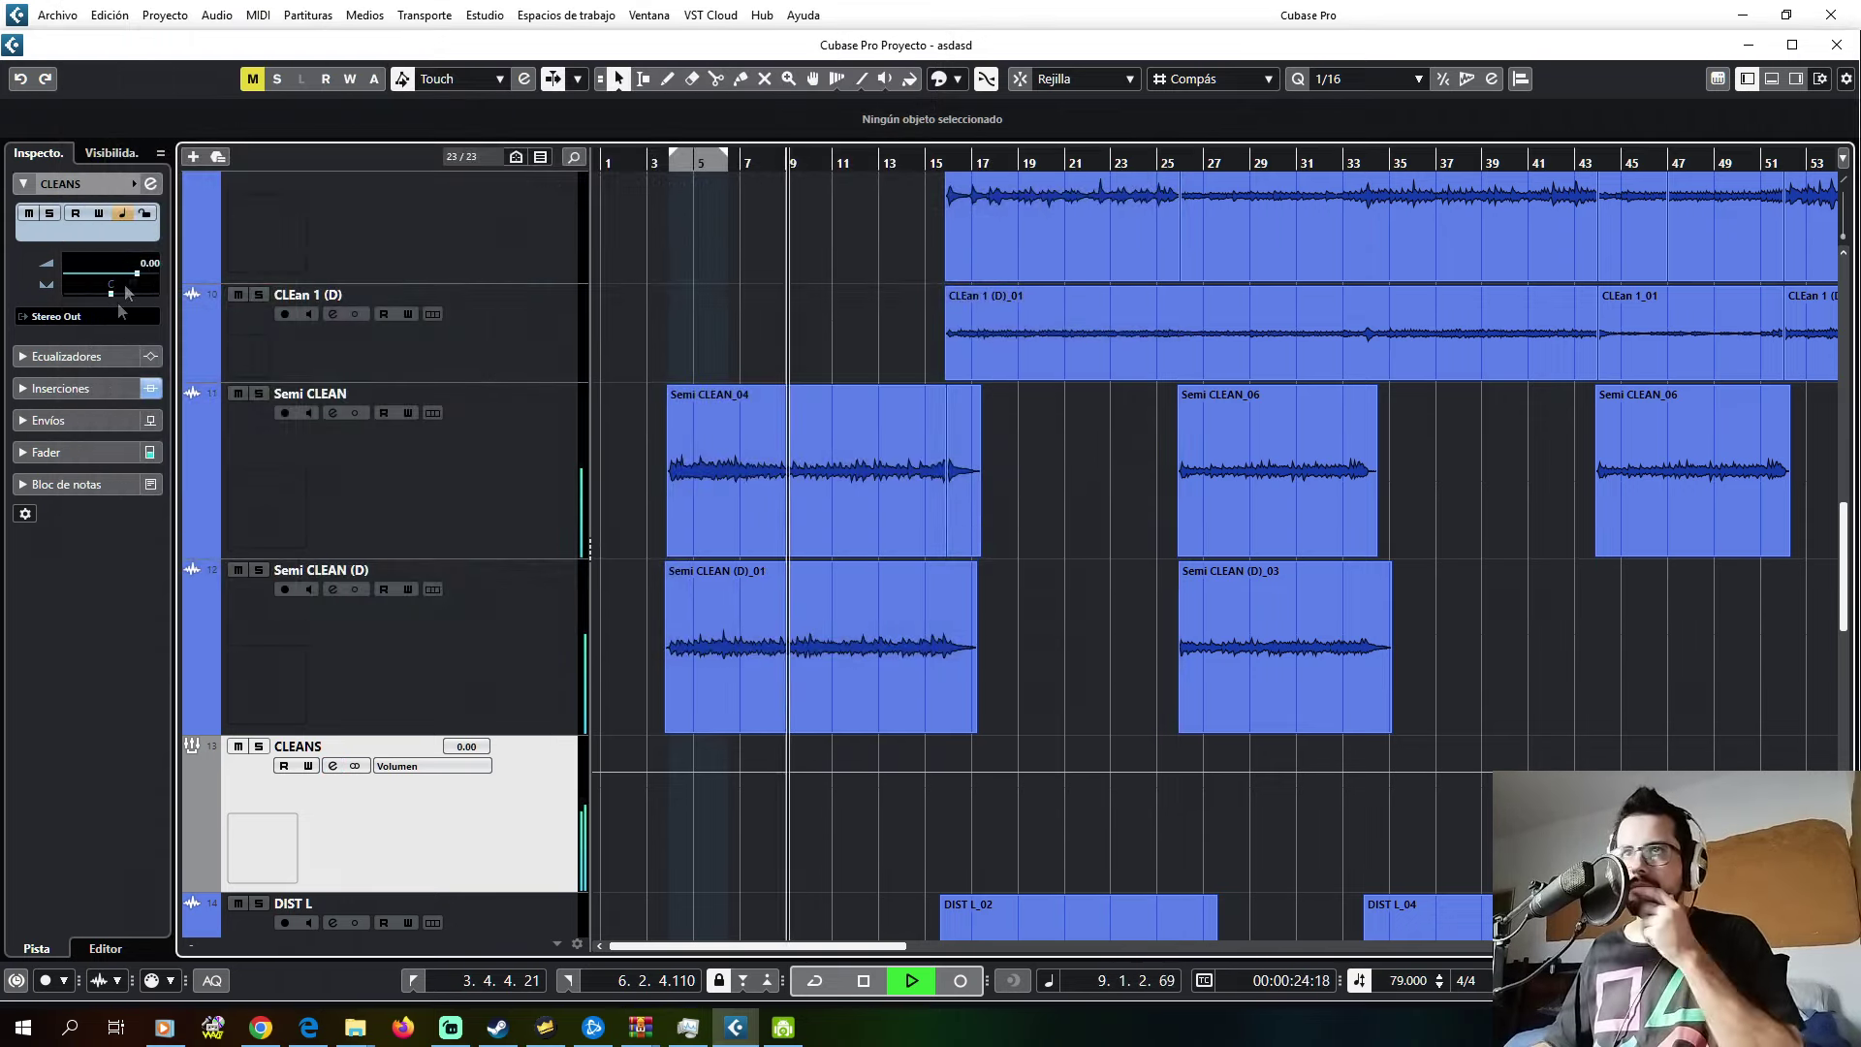
- Fine-tune the Peak Reduction of bx_opto on the CLEANS group, close its windows and stop playback
left_click(151, 184)
left_click(201, 316)
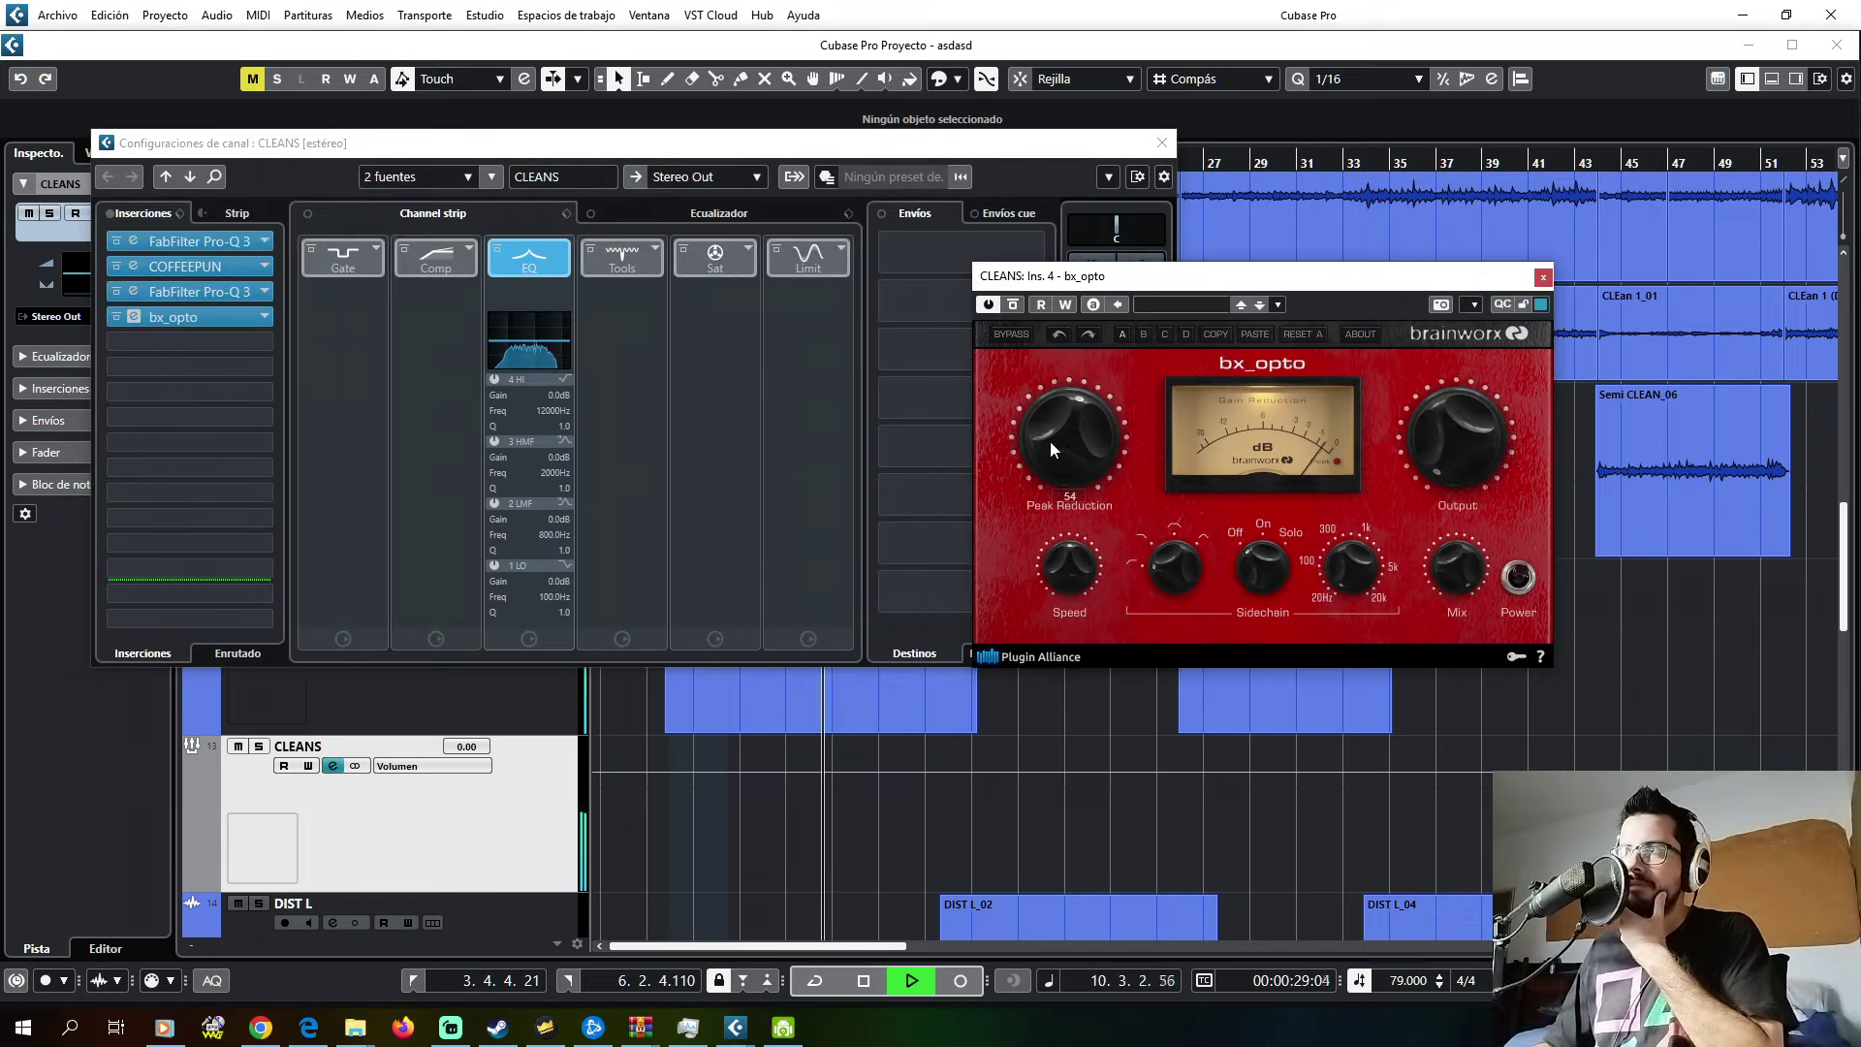
left_click_drag(1050, 440, 1049, 436)
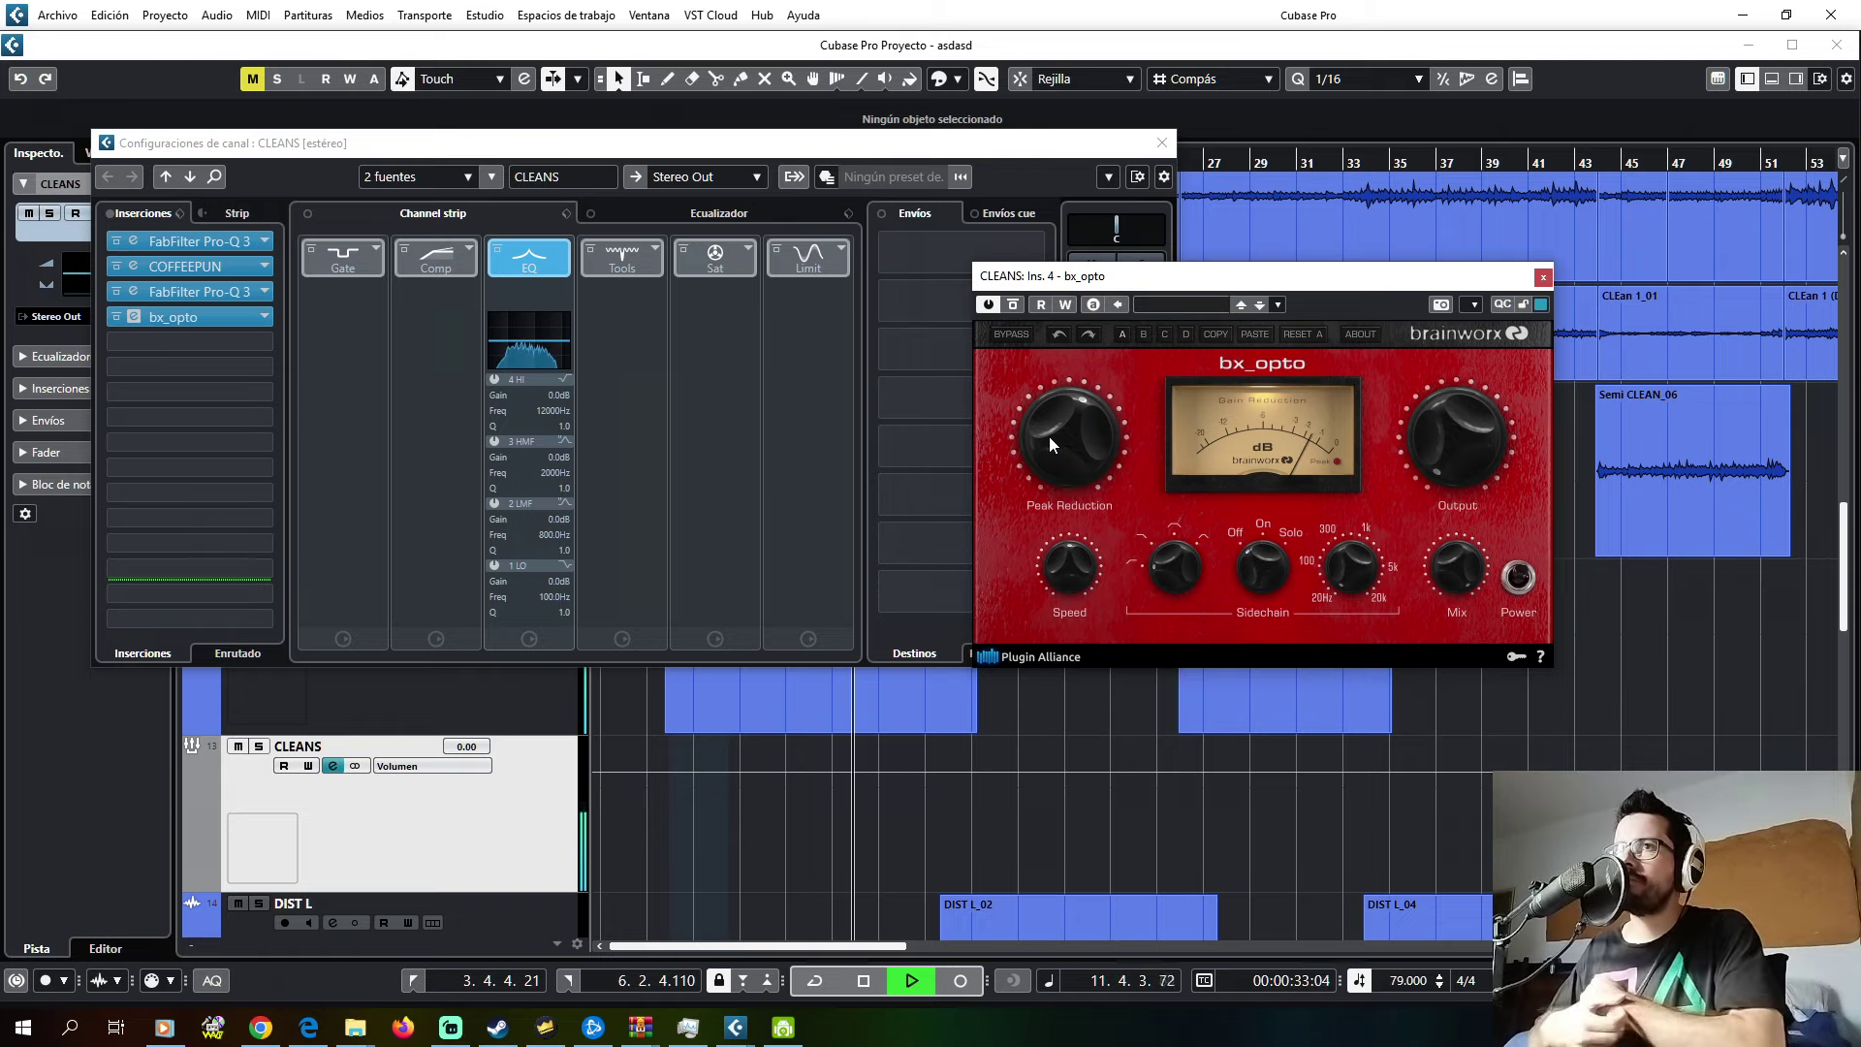
left_click(1542, 277)
left_click(1161, 143)
key("space")
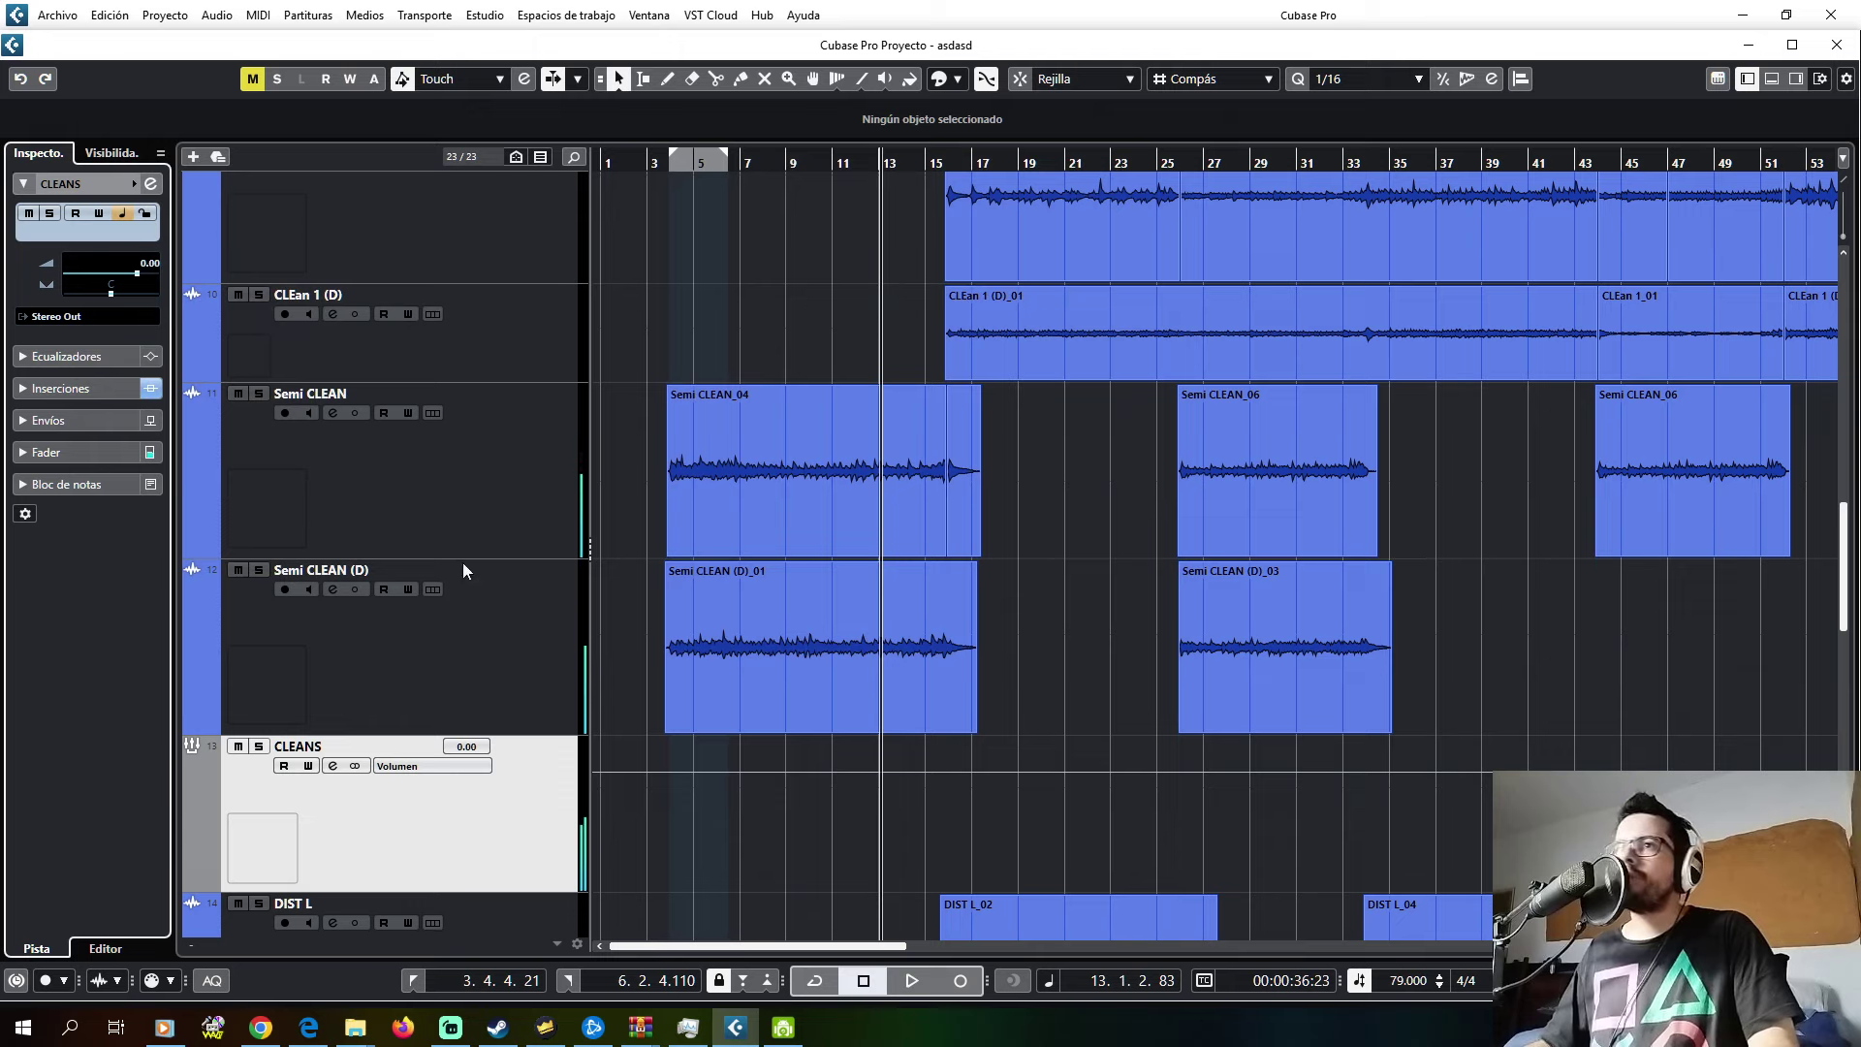
- Add a stereo effect track named Re clean with FabFilter Pro-R and Stereo Out as its output, and close the reverb's window
scroll(462, 562, "down", 8)
right_click(380, 921)
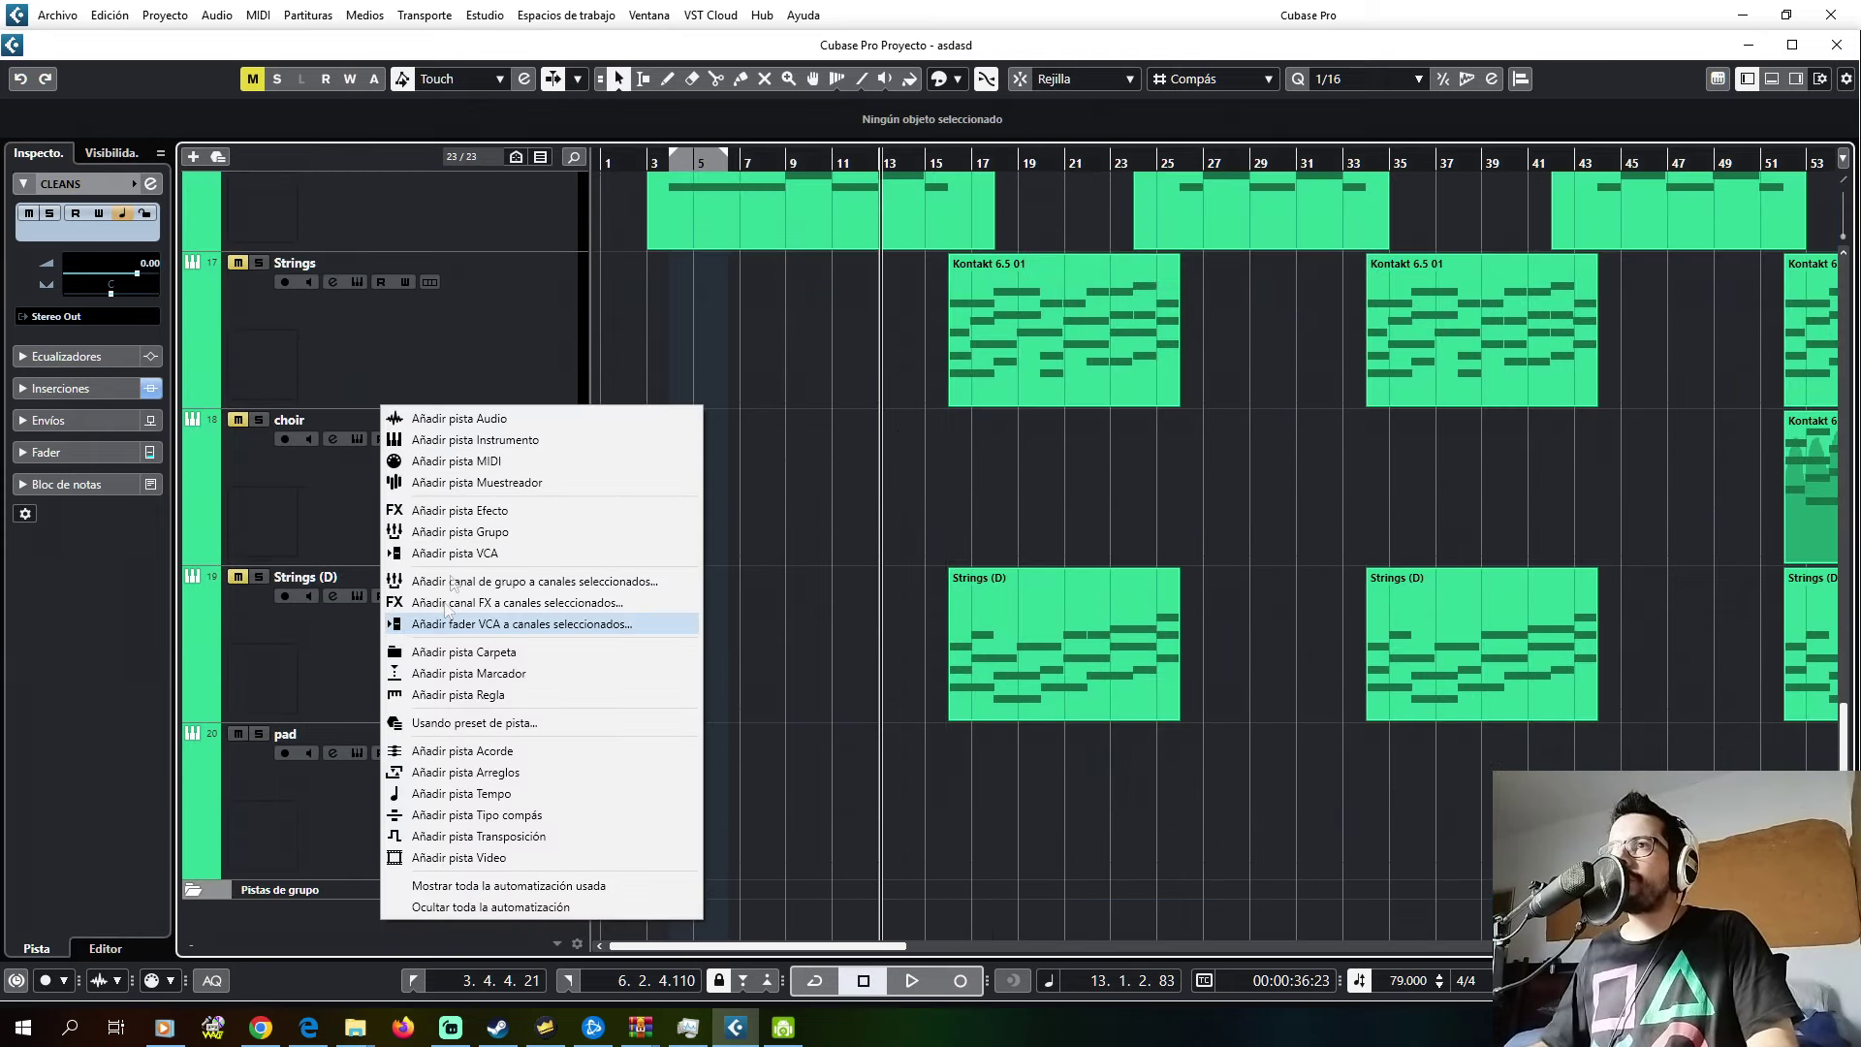
left_click(466, 510)
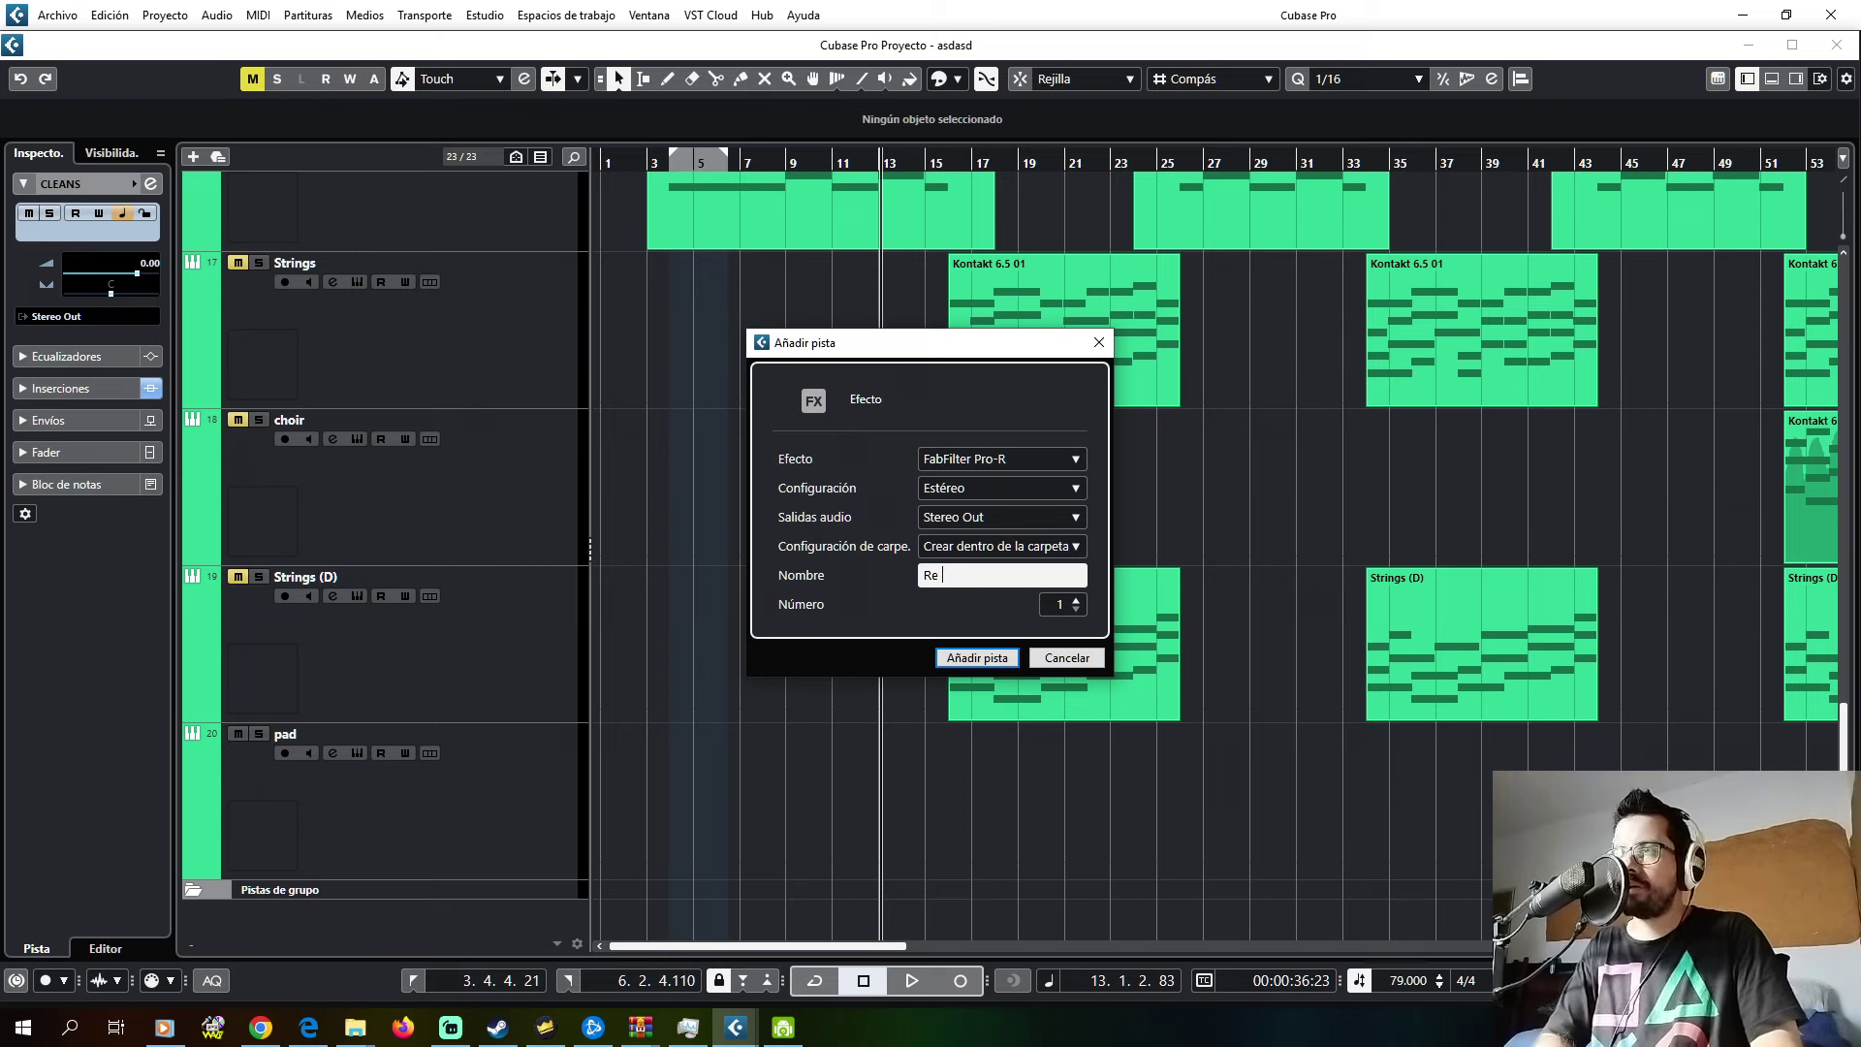
key("Return")
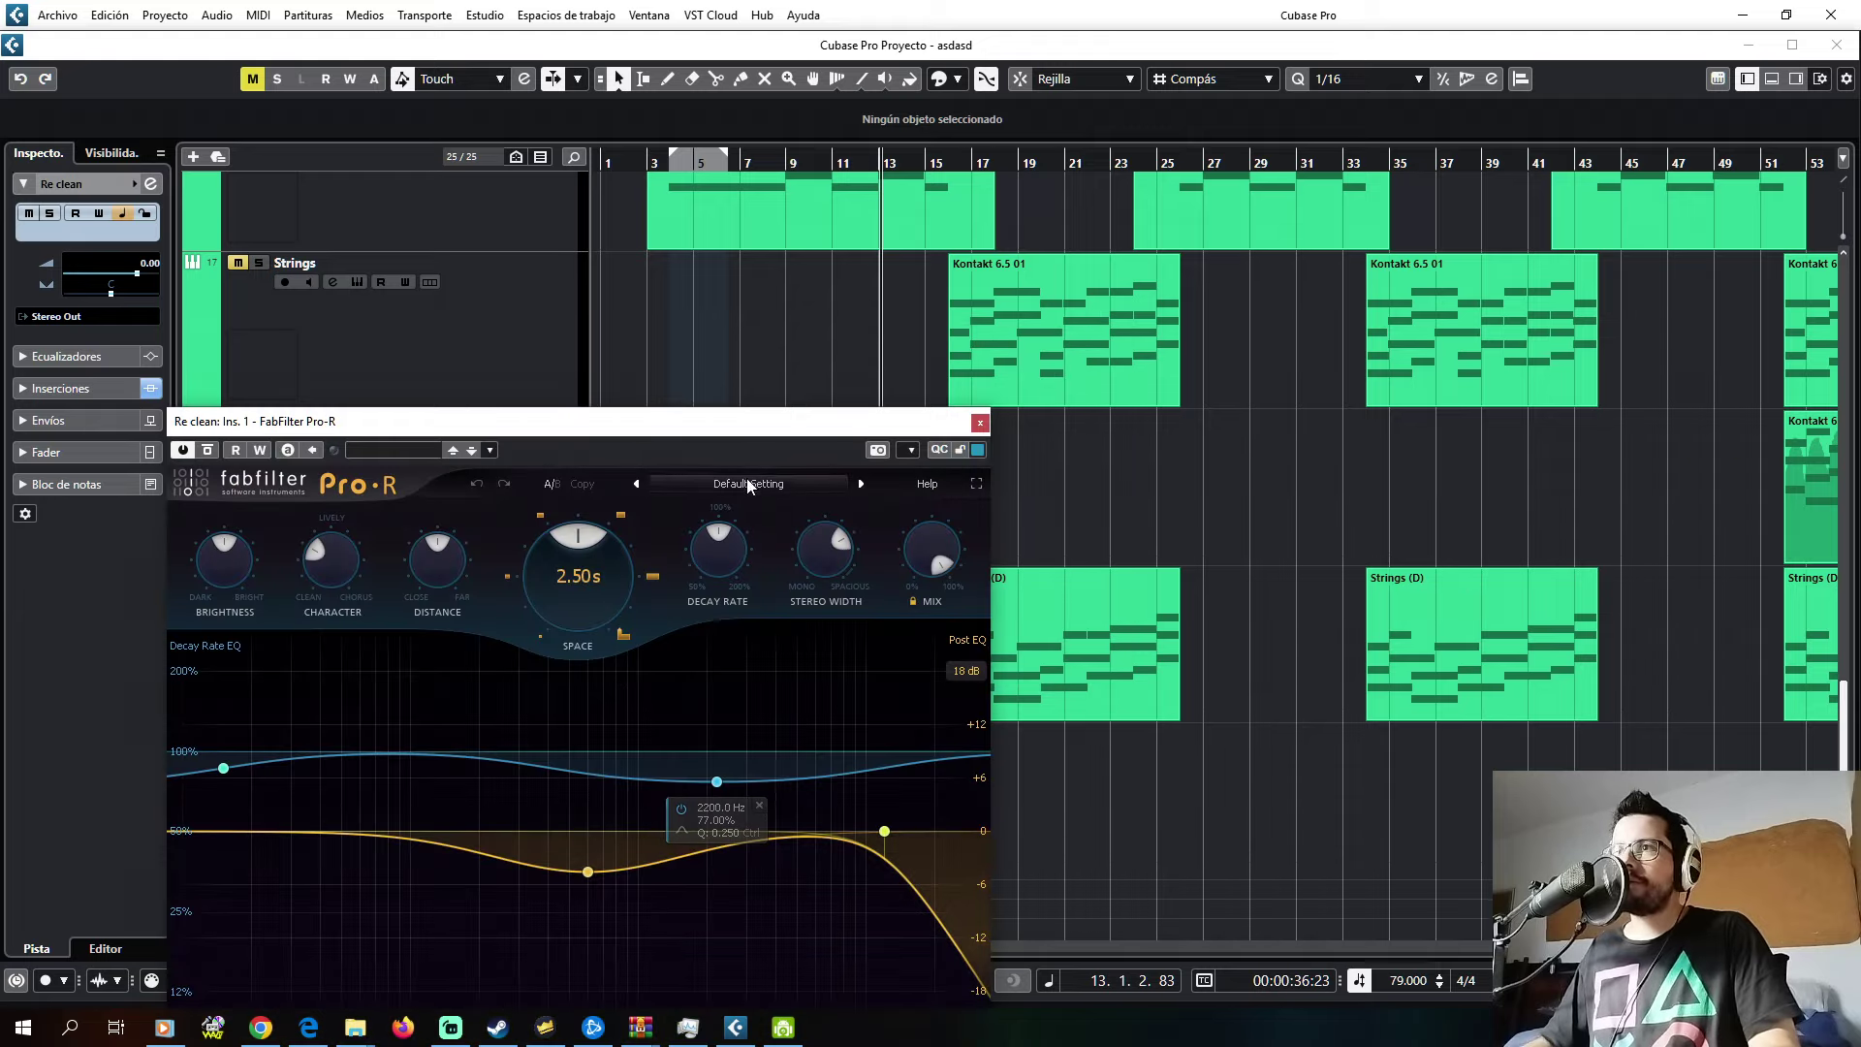
left_click(747, 484)
left_click(783, 447)
left_click(979, 423)
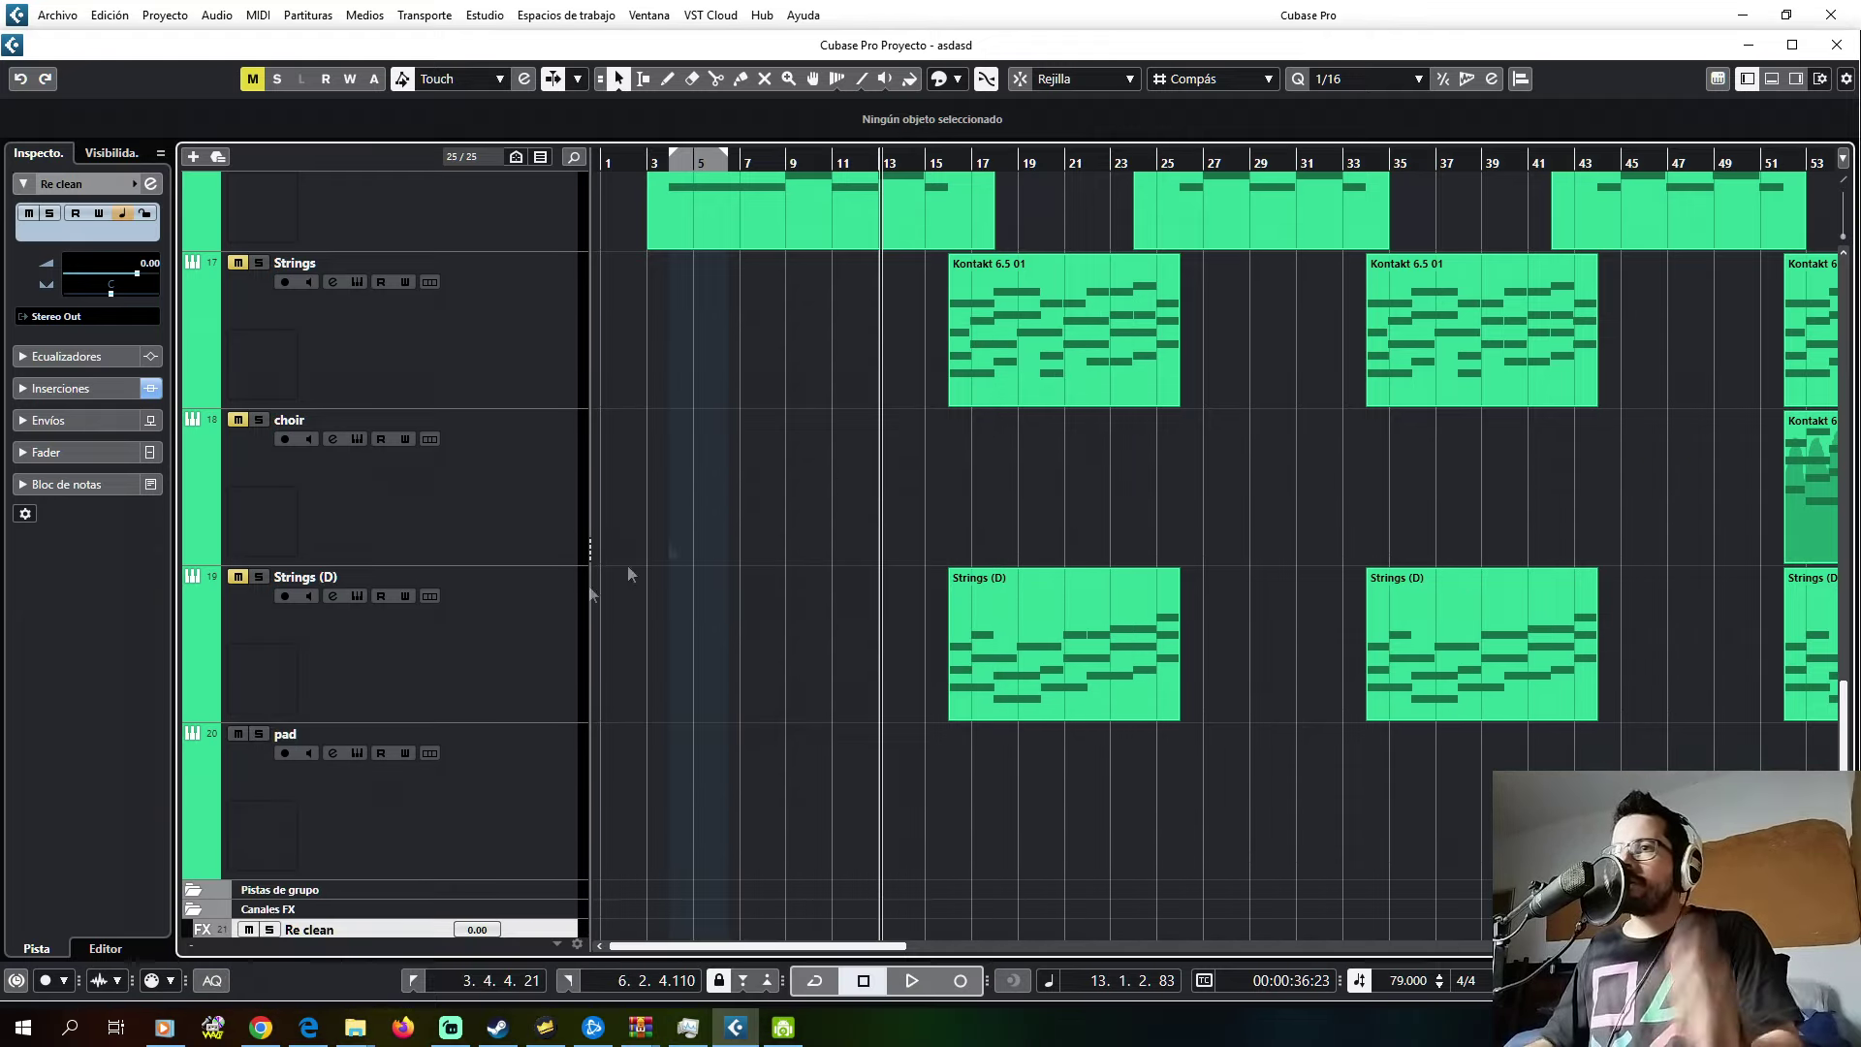
- Add a send from Semi CLEAN to the Re clean effect track during playback and close the channel settings
scroll(436, 775, "down", 1)
scroll(427, 805, "up", 8)
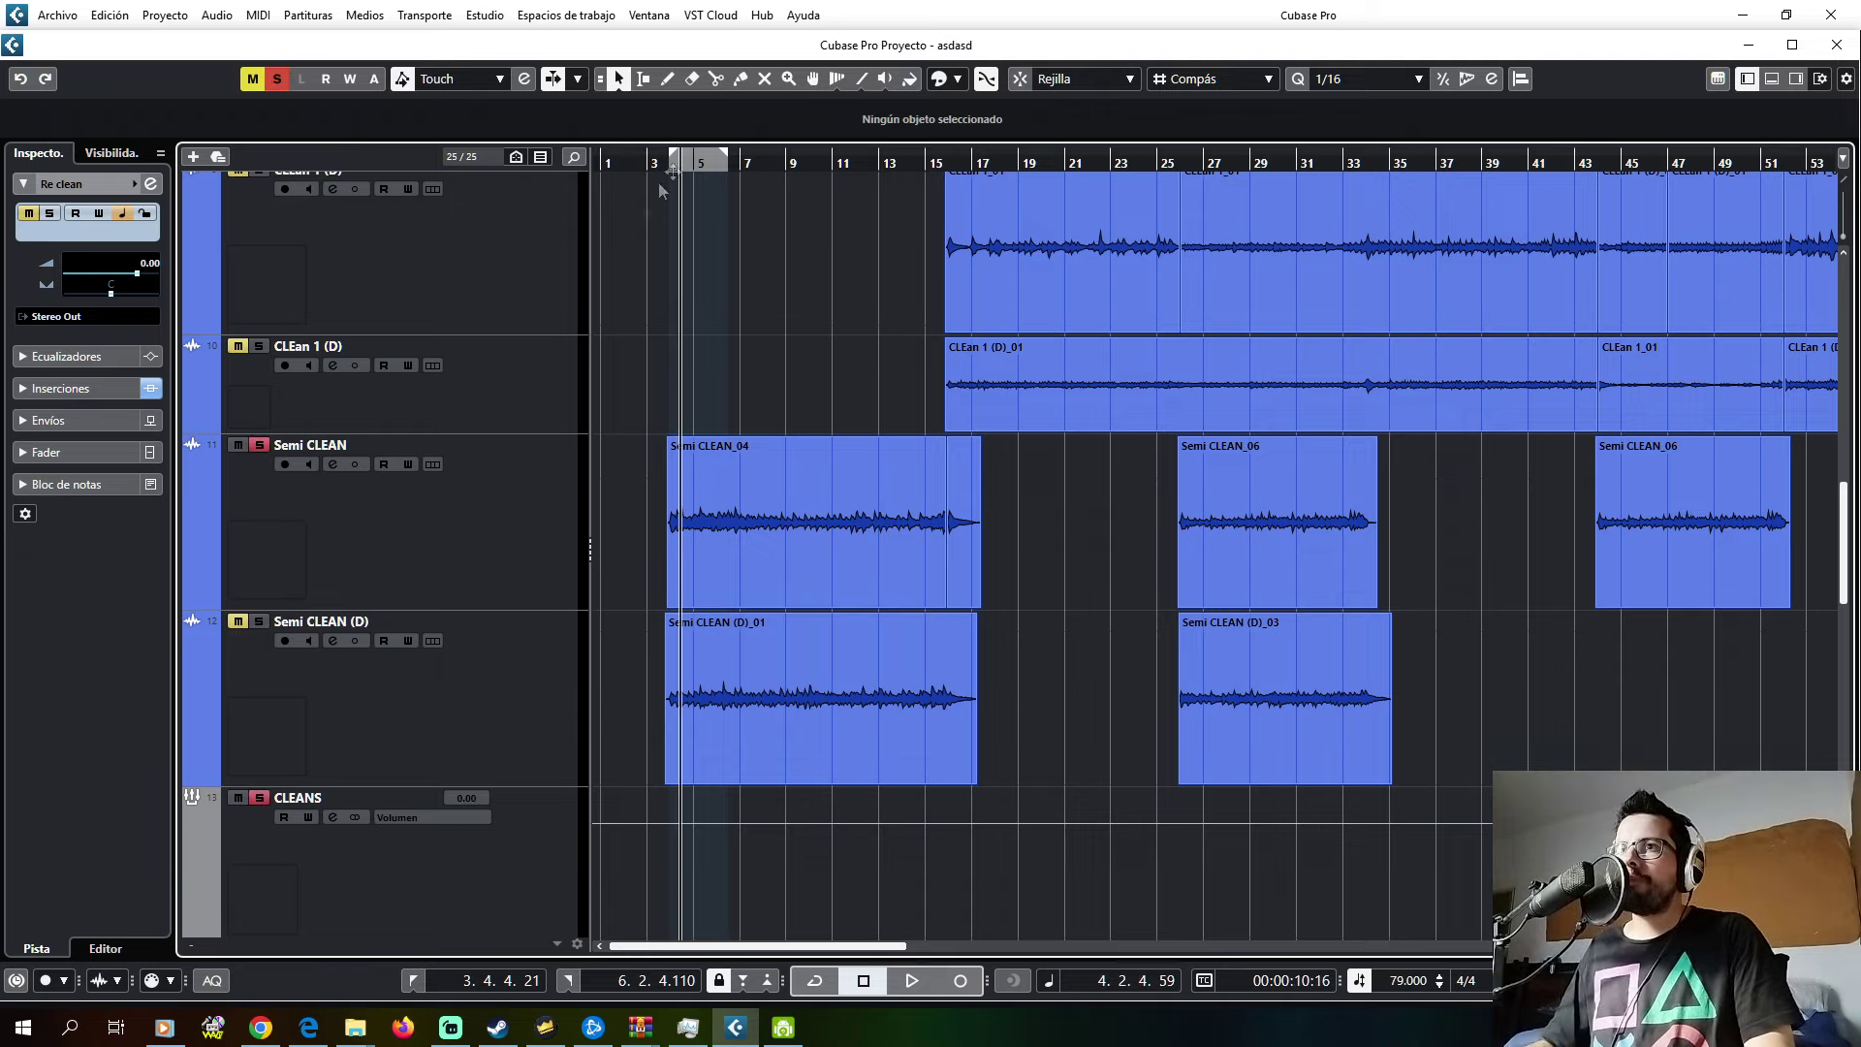
left_click(462, 537)
key("space")
scroll(327, 707, "down", 4)
scroll(327, 702, "down", 3)
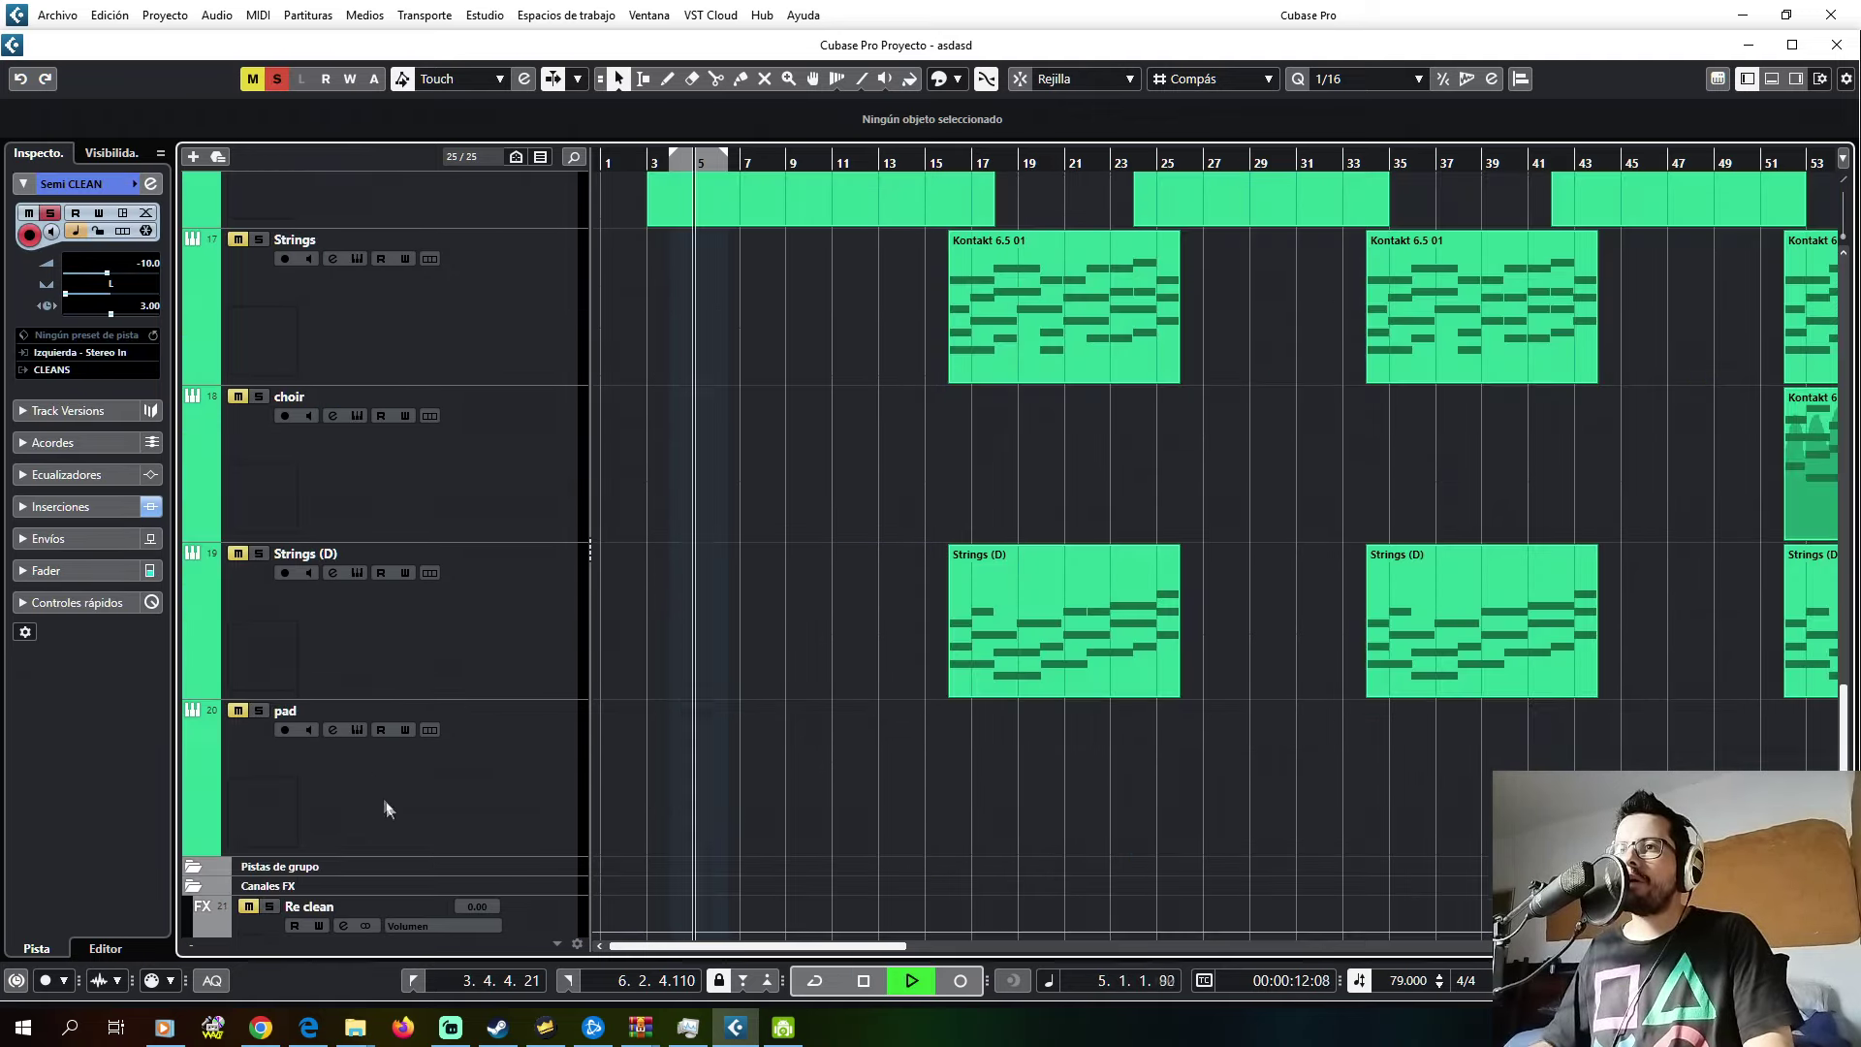
scroll(349, 717, "up", 6)
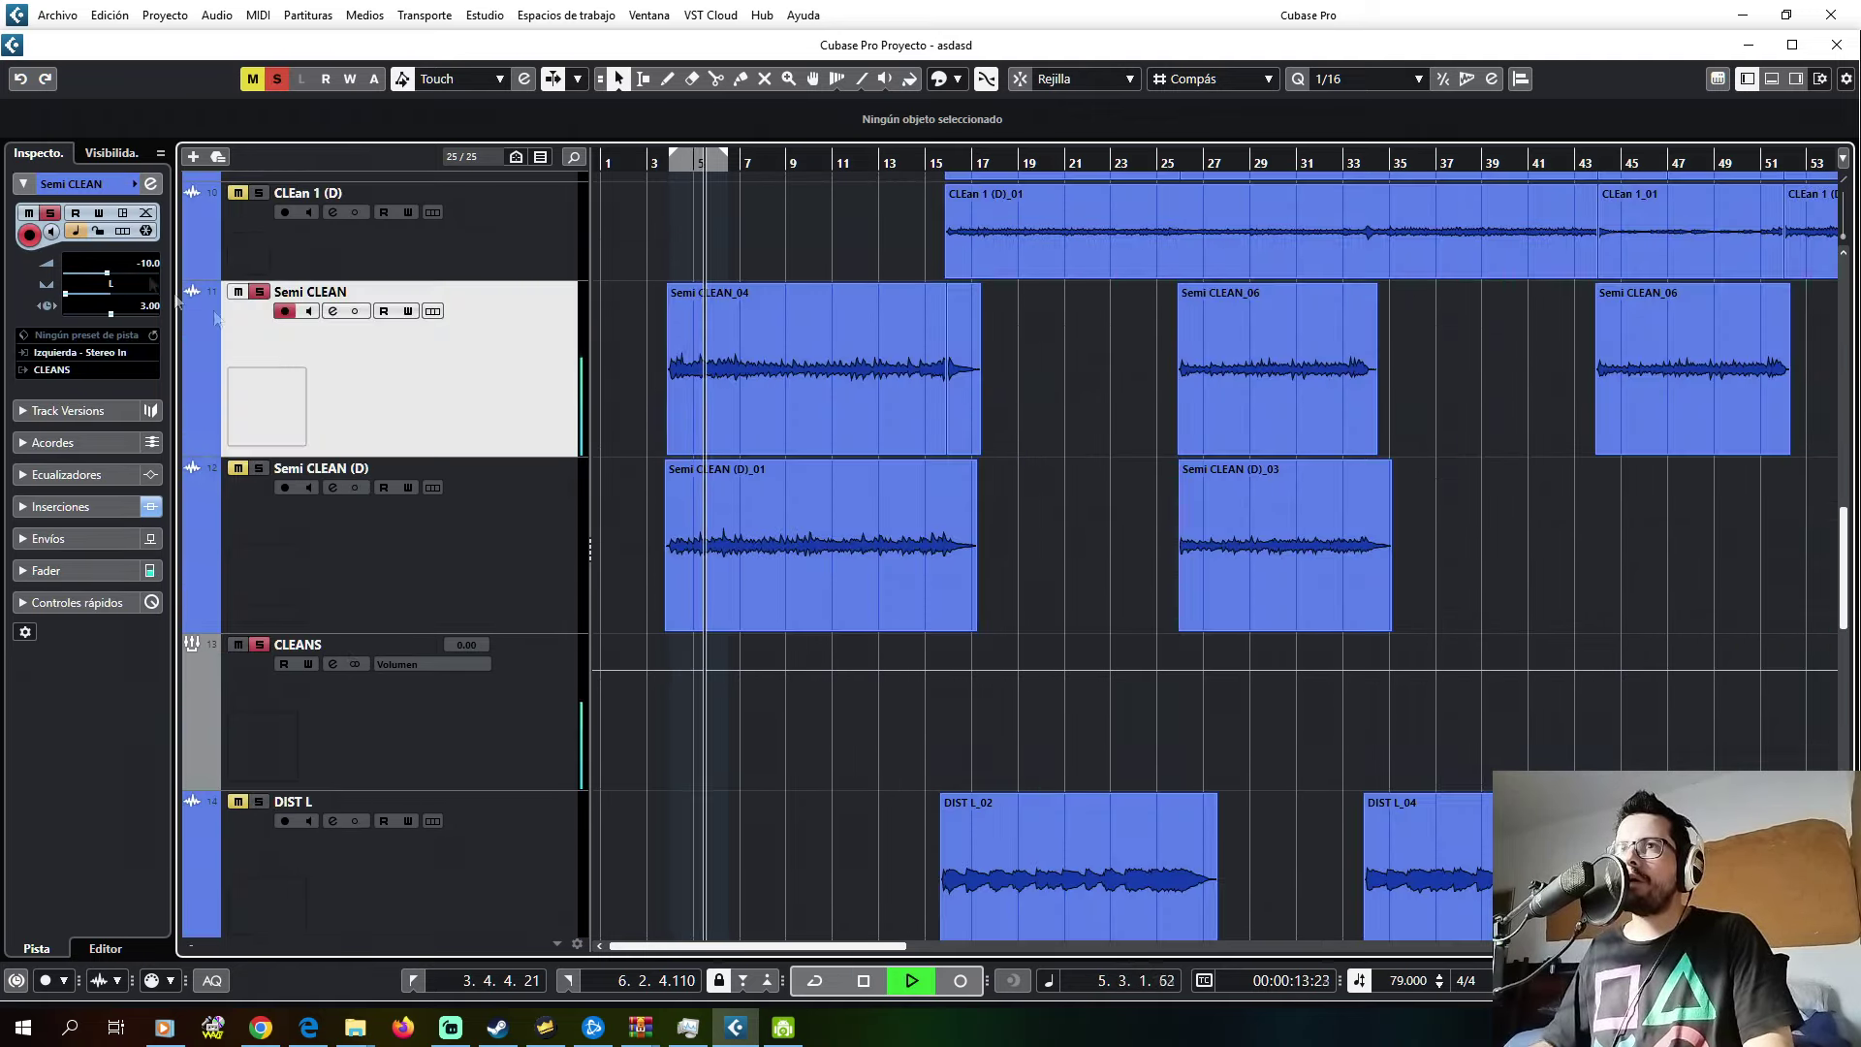
left_click(150, 183)
left_click(960, 250)
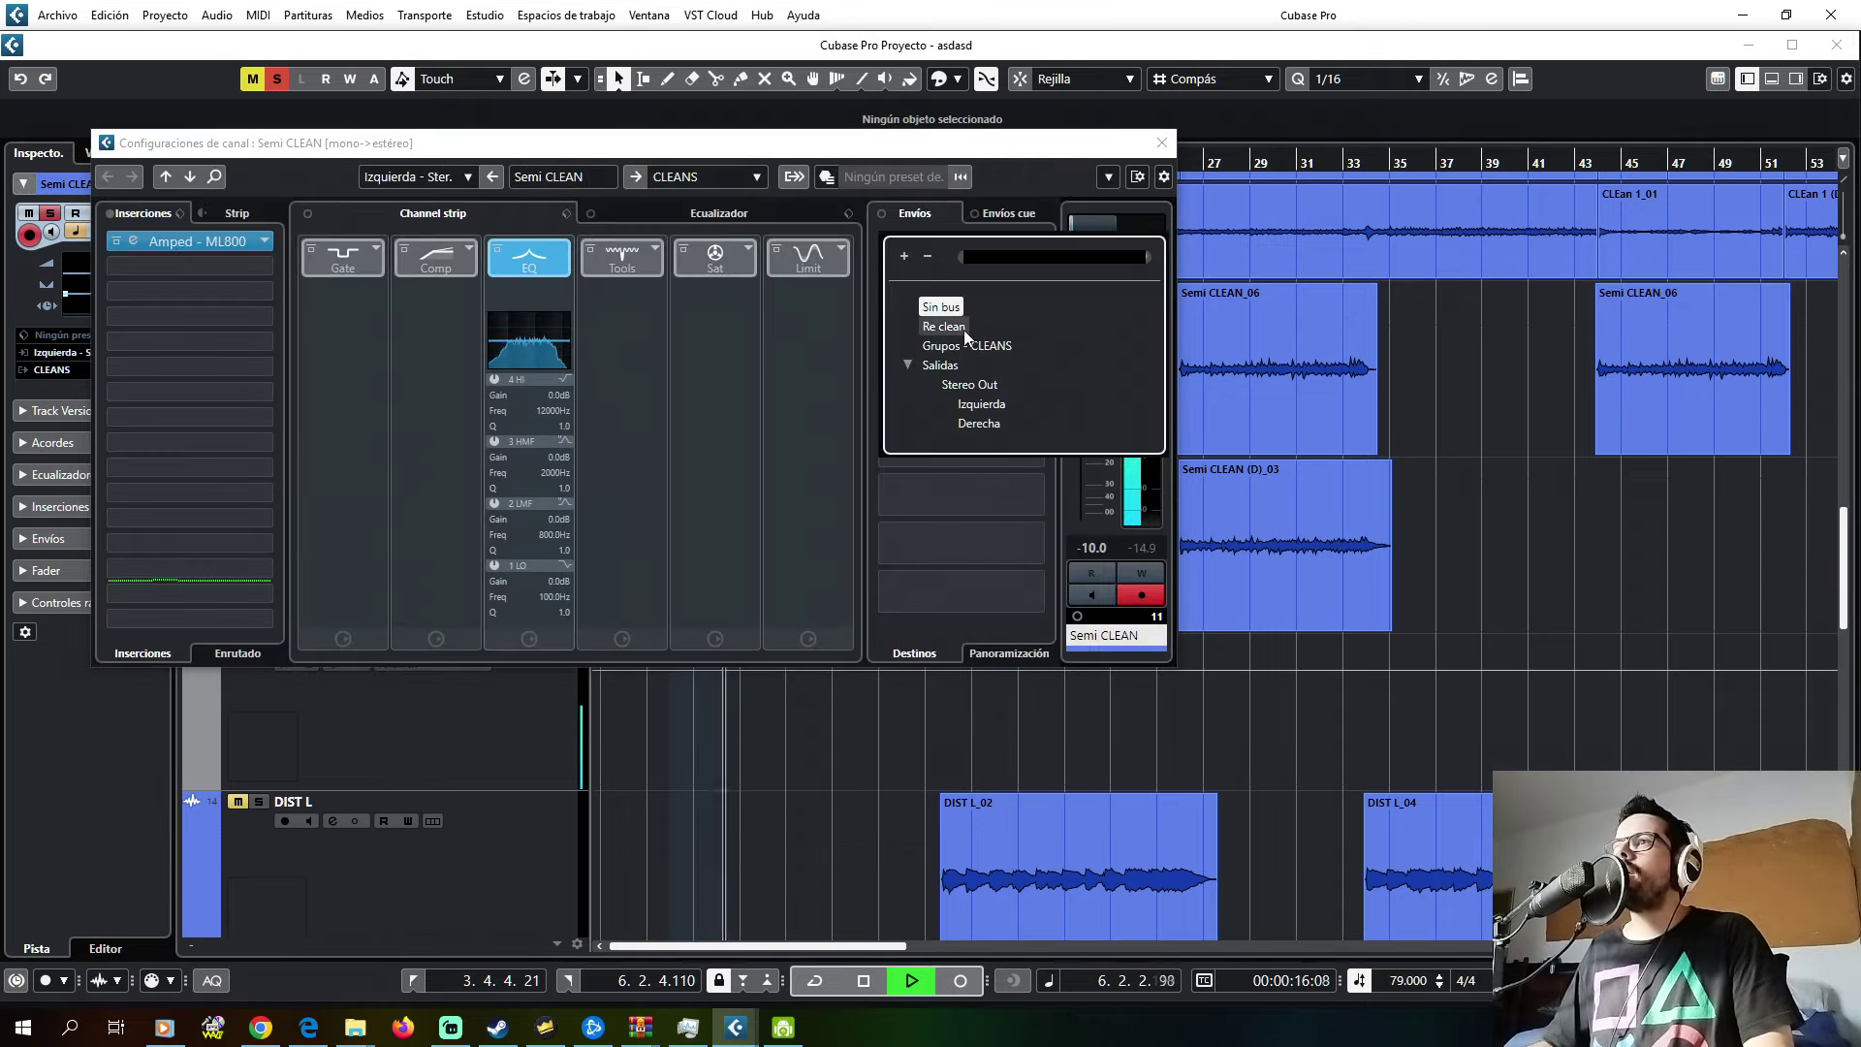
left_click(965, 334)
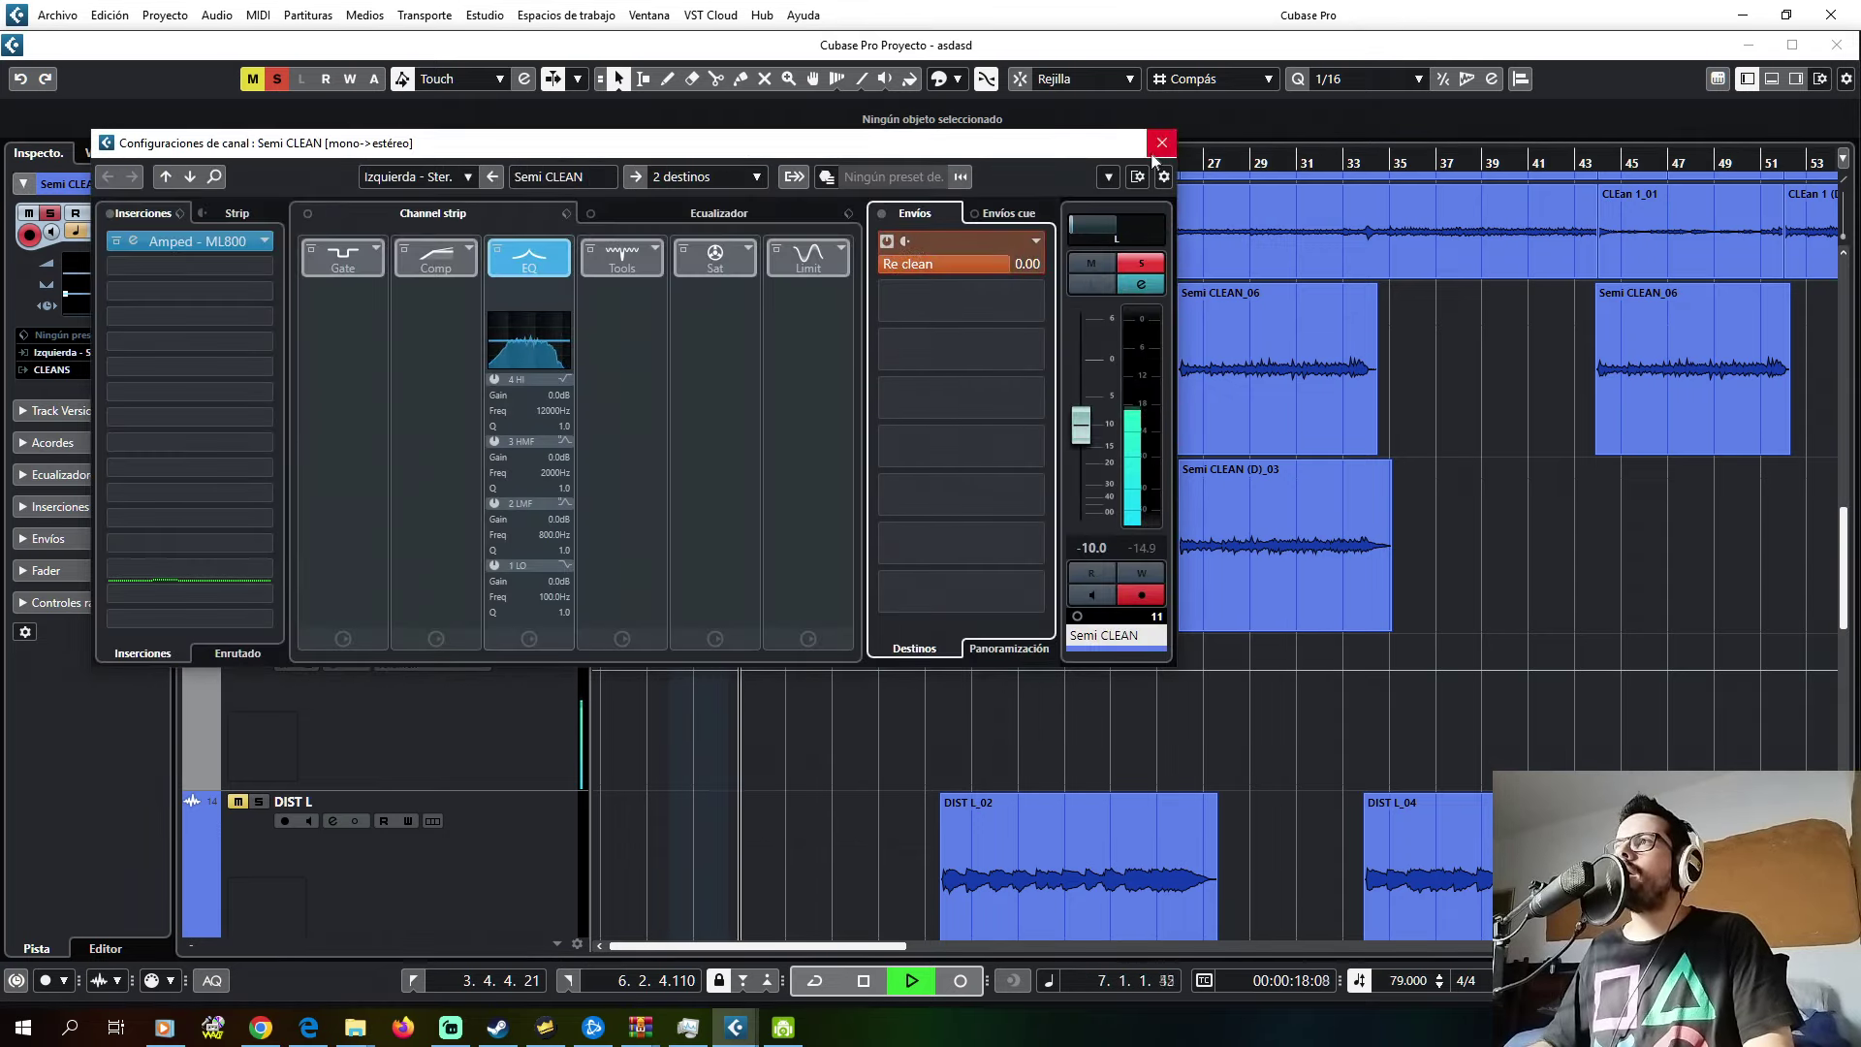
left_click(1161, 143)
- Pan the Re clean effect track hard right and set Semi CLEAN's send to it to -19 dB, stopping playback
scroll(330, 736, "down", 10)
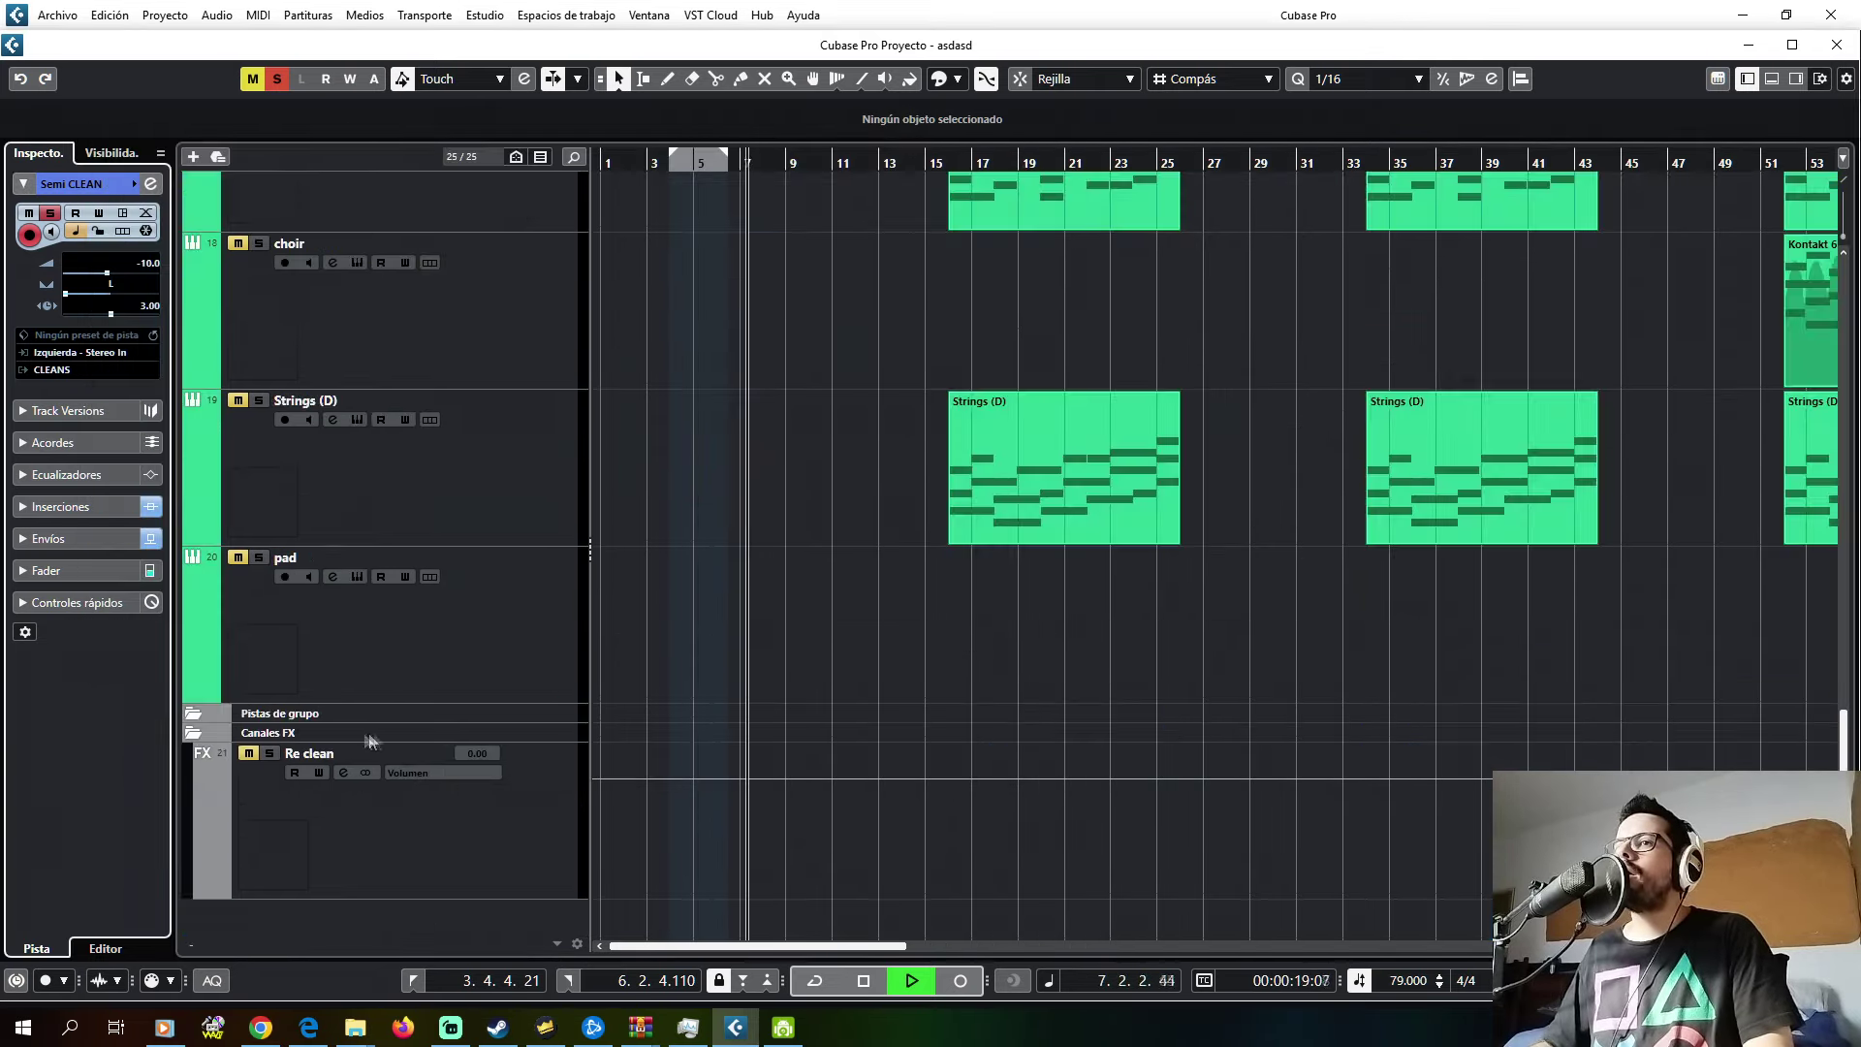
left_click(282, 800)
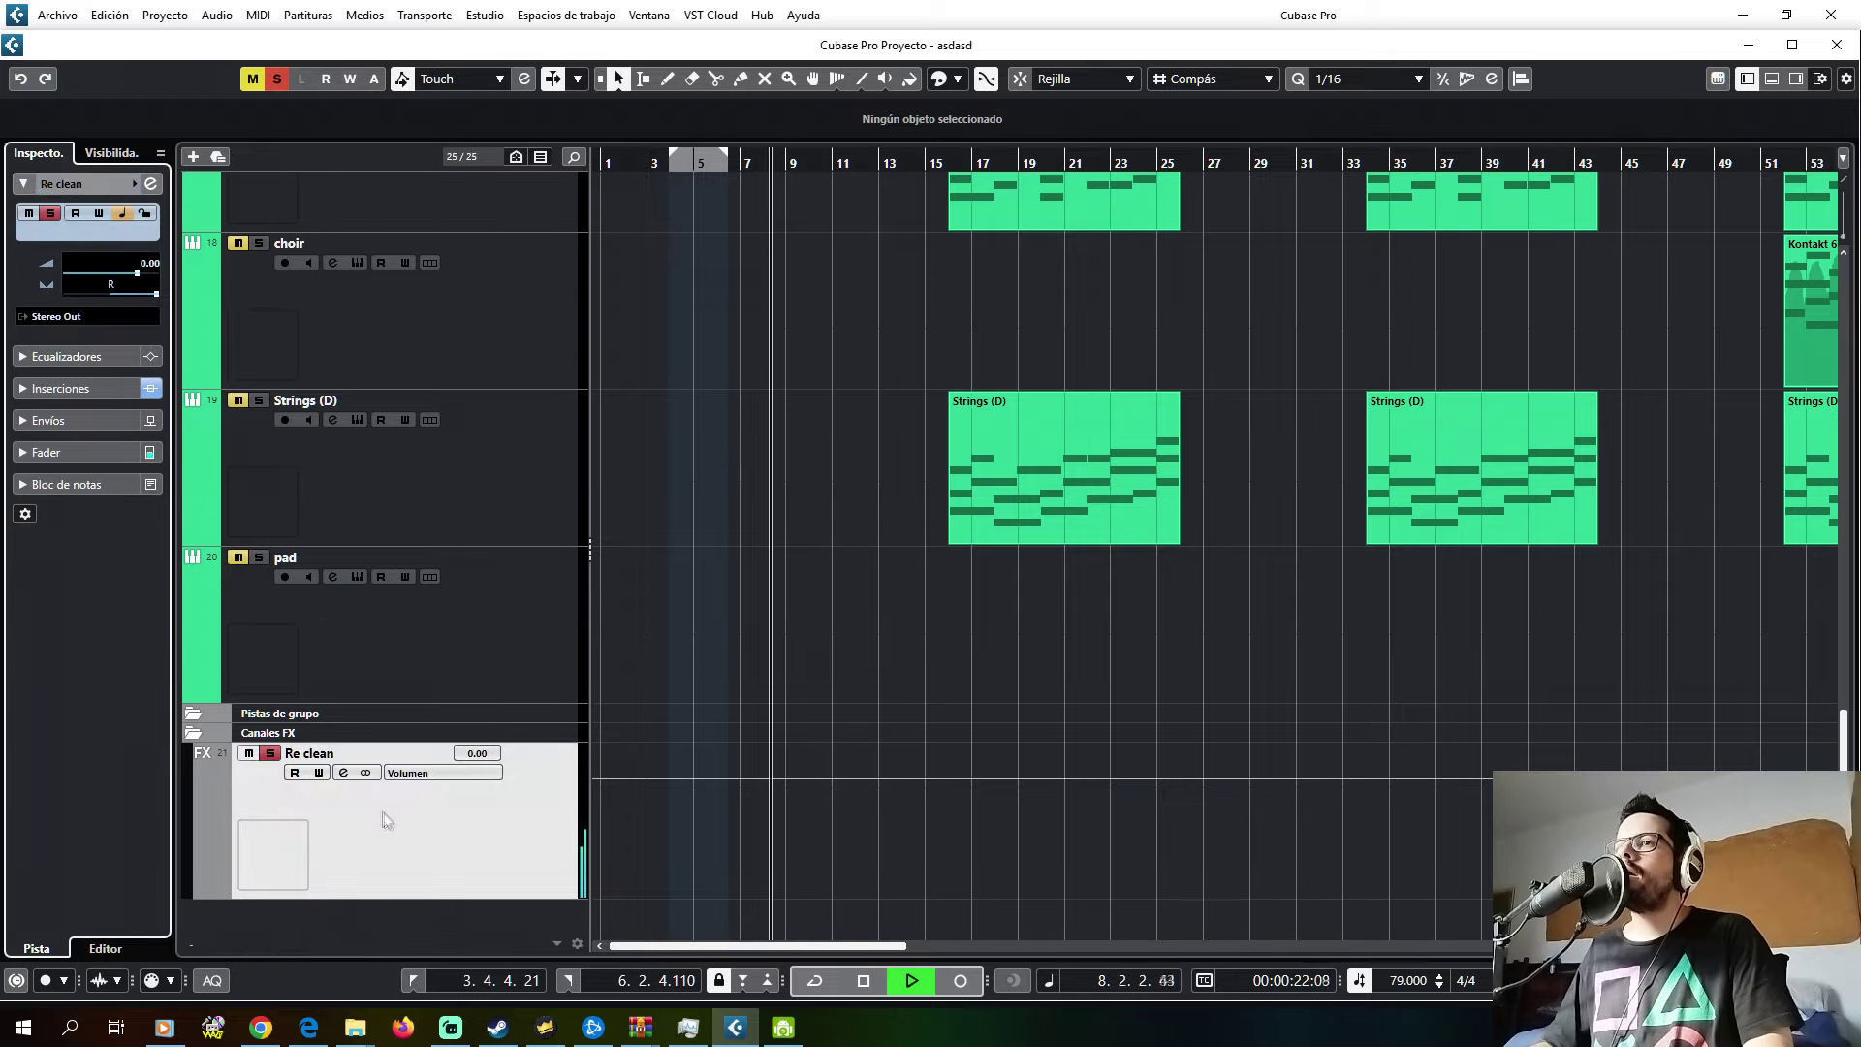
scroll(430, 585, "up", 10)
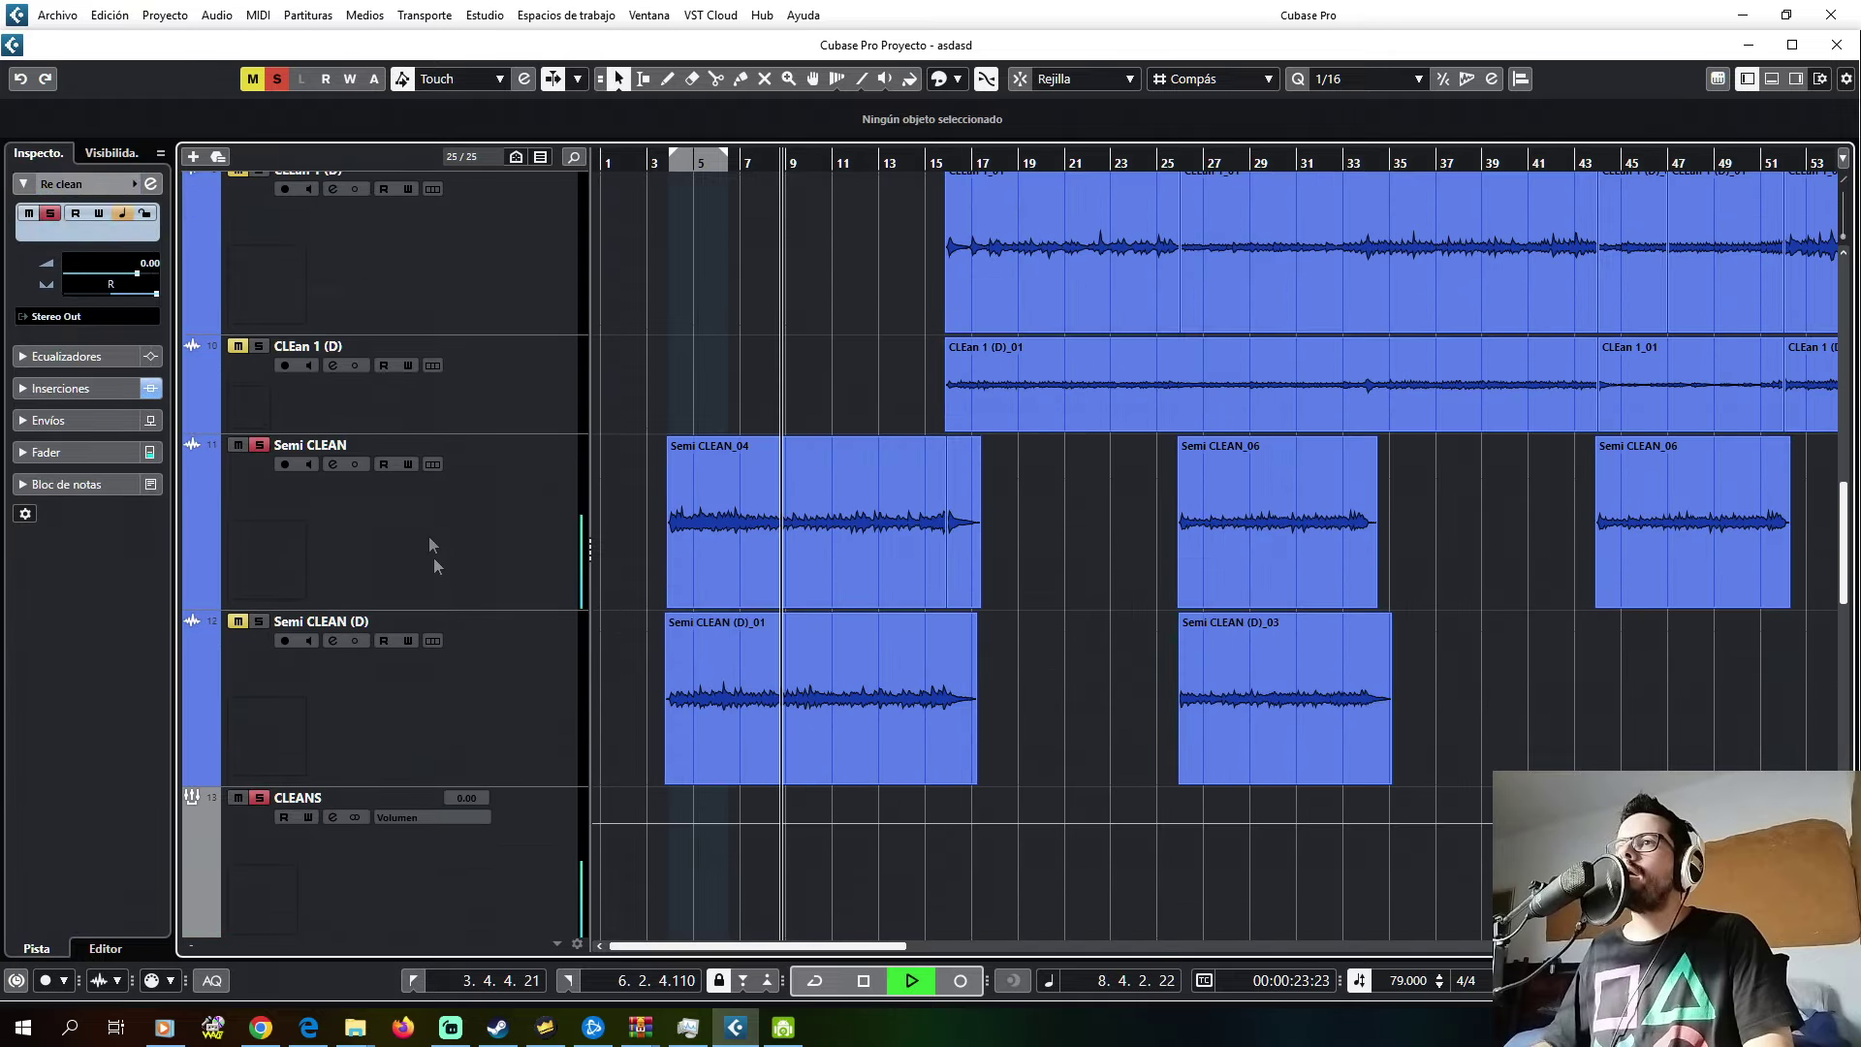
left_click(433, 557)
left_click(151, 183)
double_click(1014, 268)
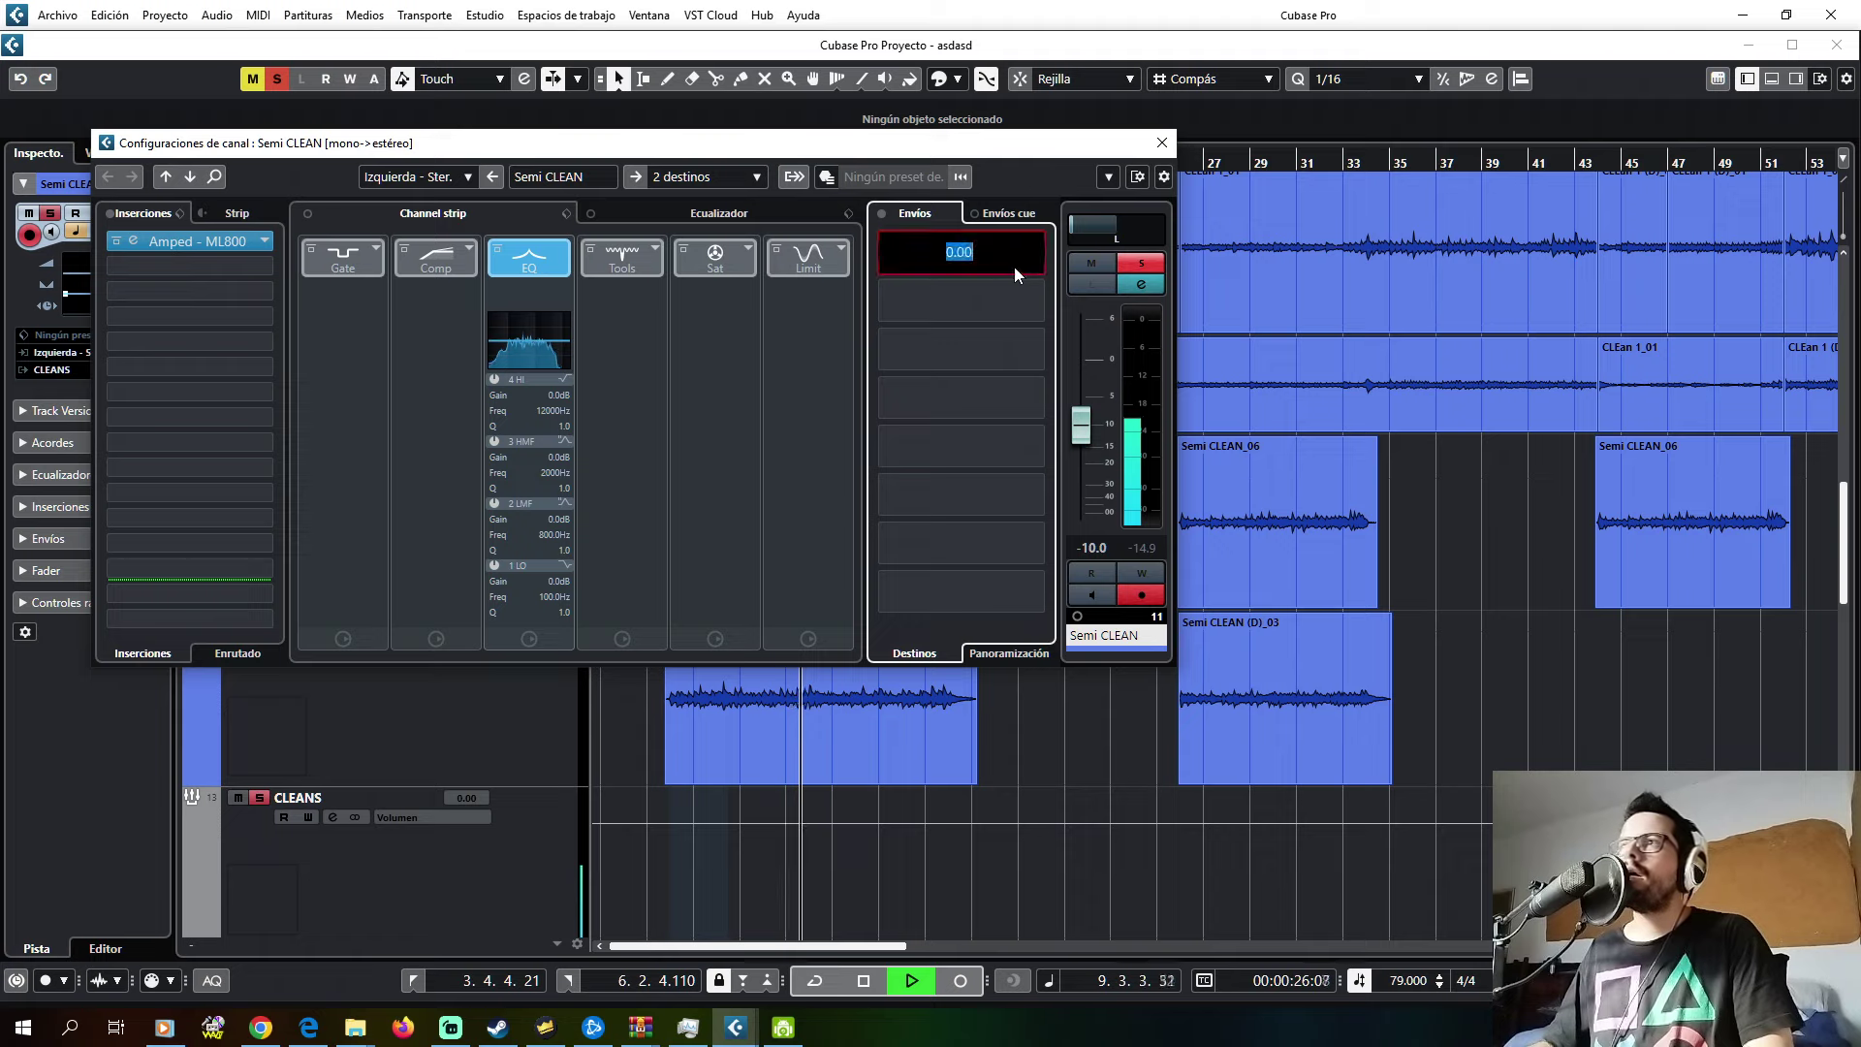
type("-19")
key("Return")
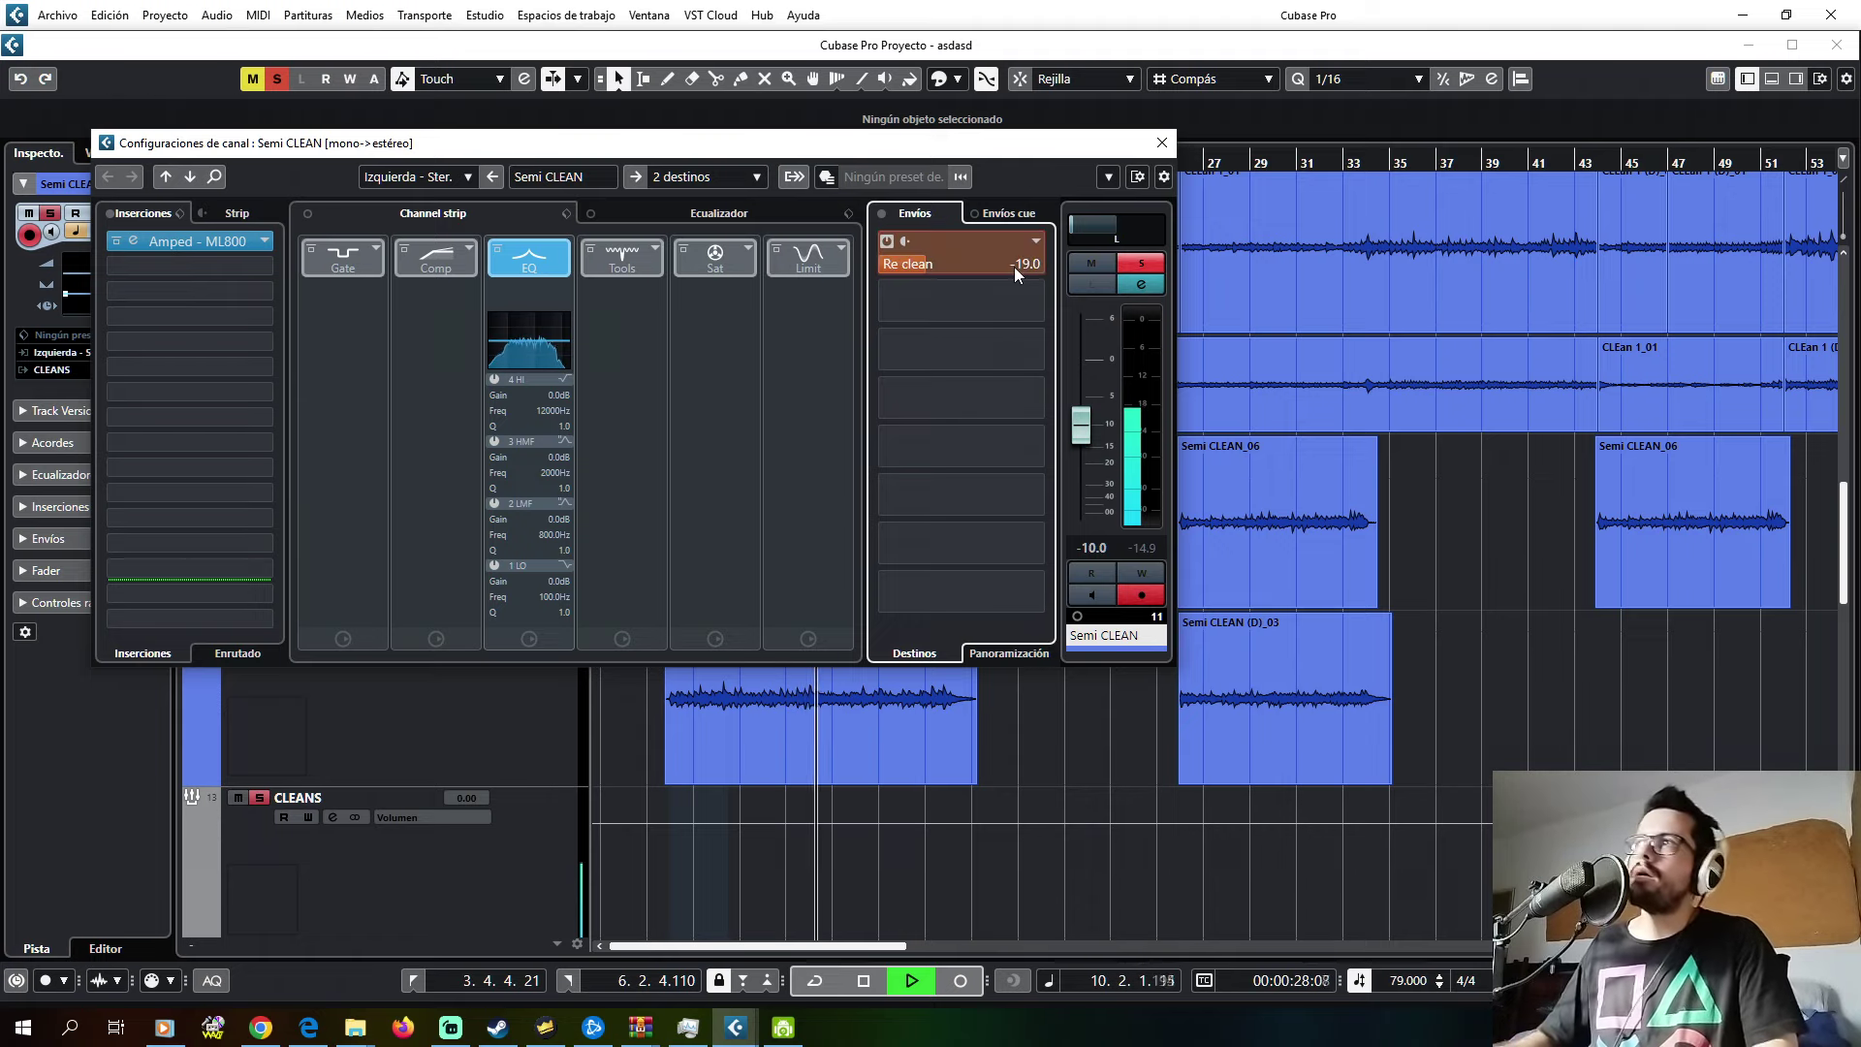
left_click(1161, 142)
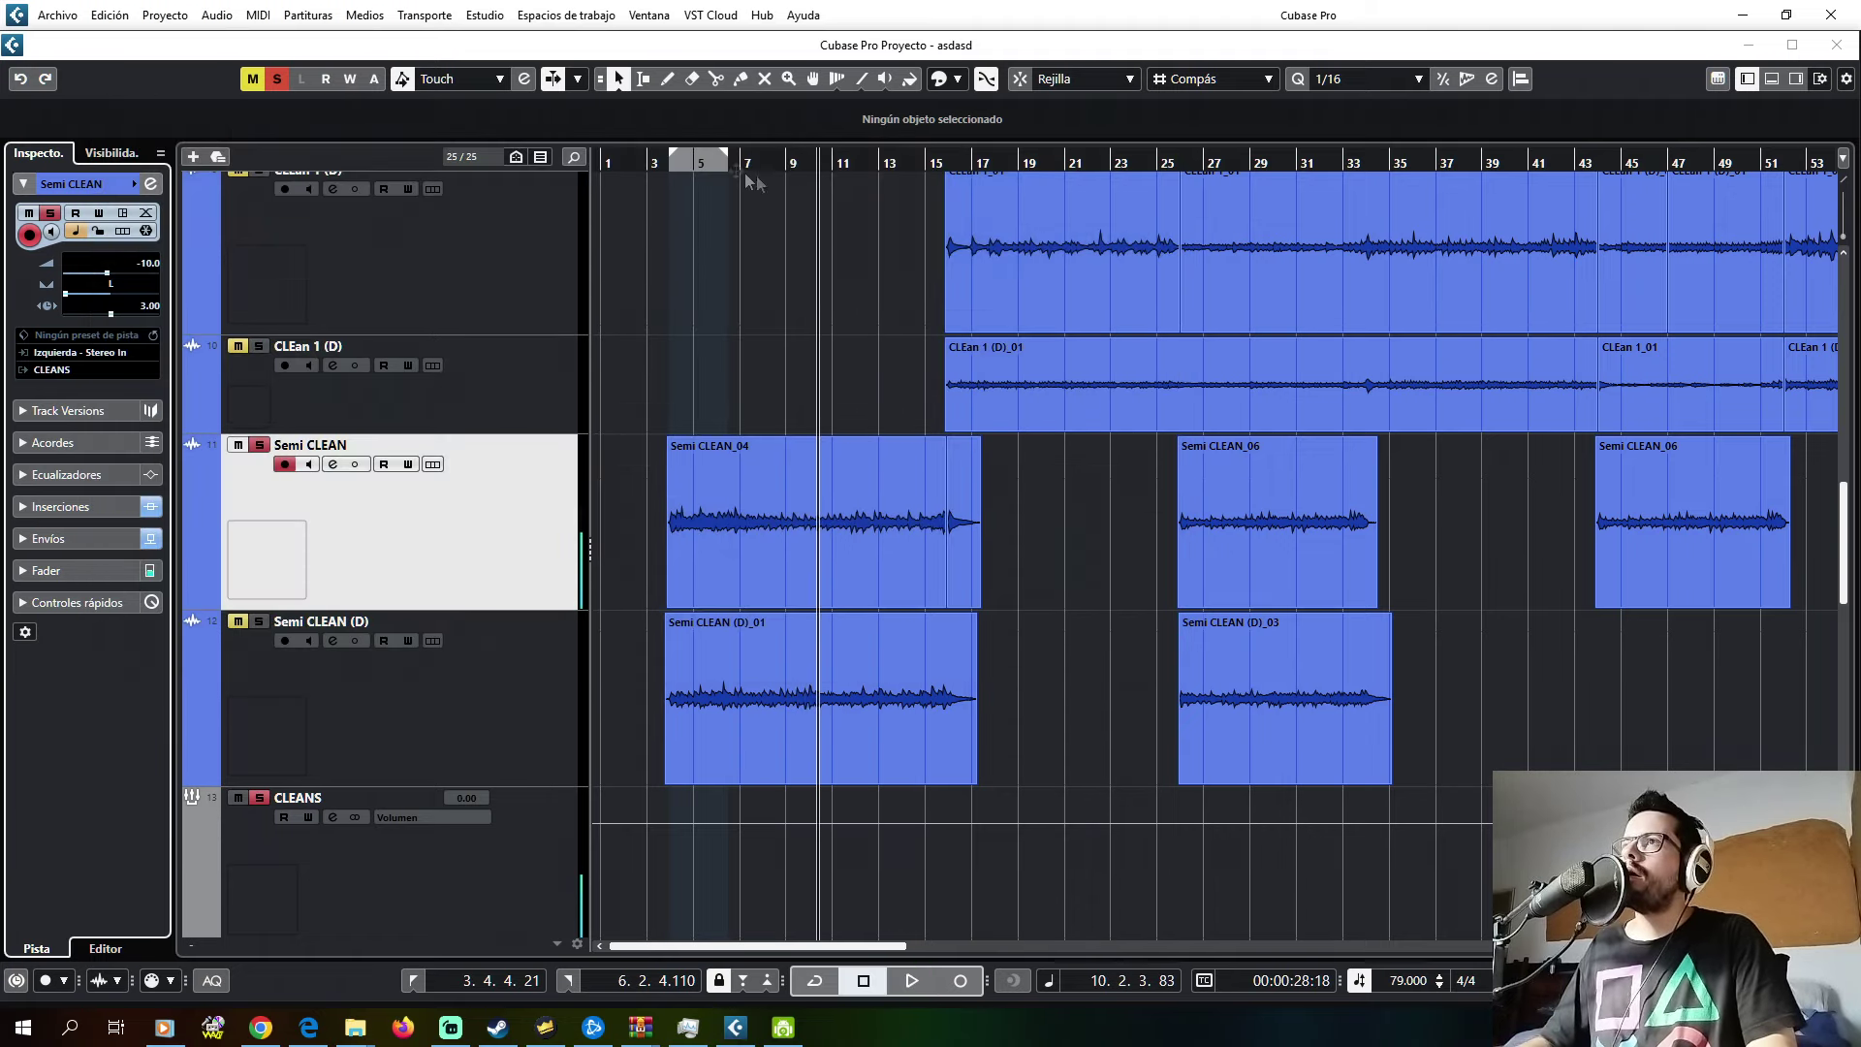
- Replay from about bar 4, set Semi CLEAN's Re clean send to -20 dB, and unmute and solo Semi CLEAN (D)
left_click(669, 167)
key("space")
left_click(332, 463)
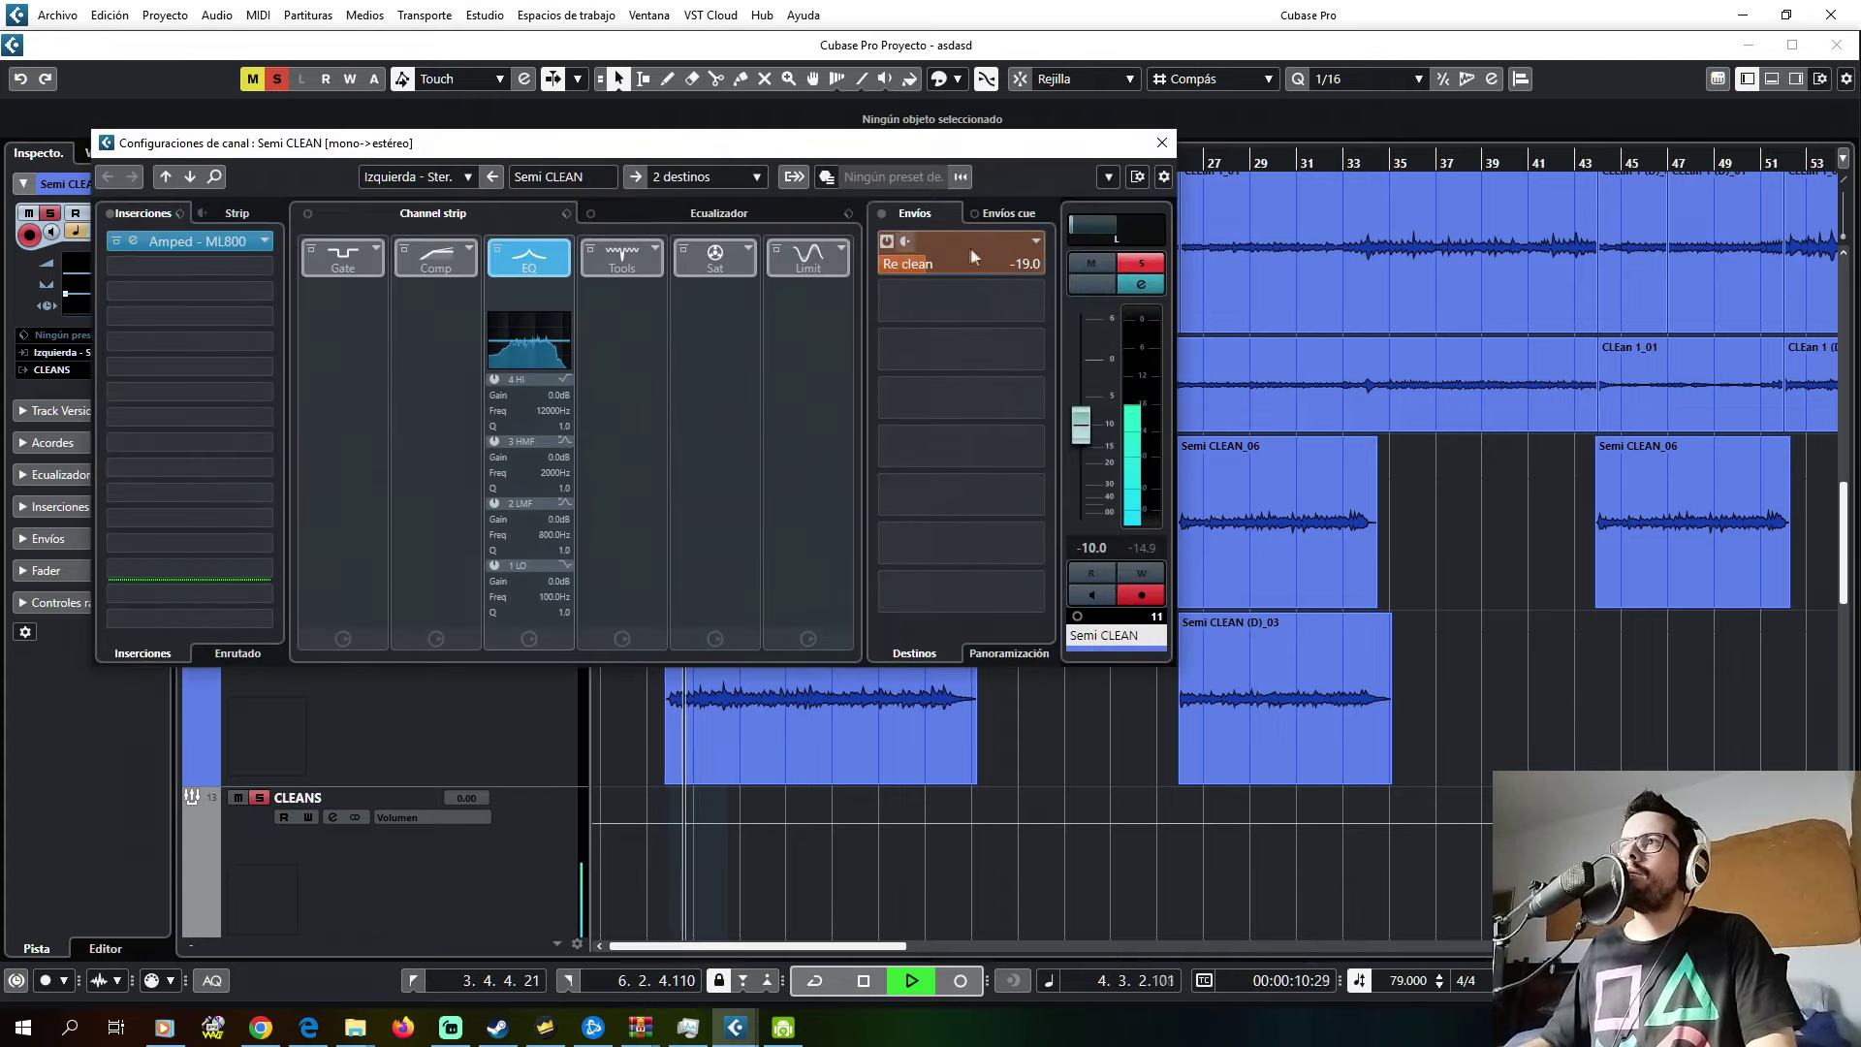
double_click(1020, 260)
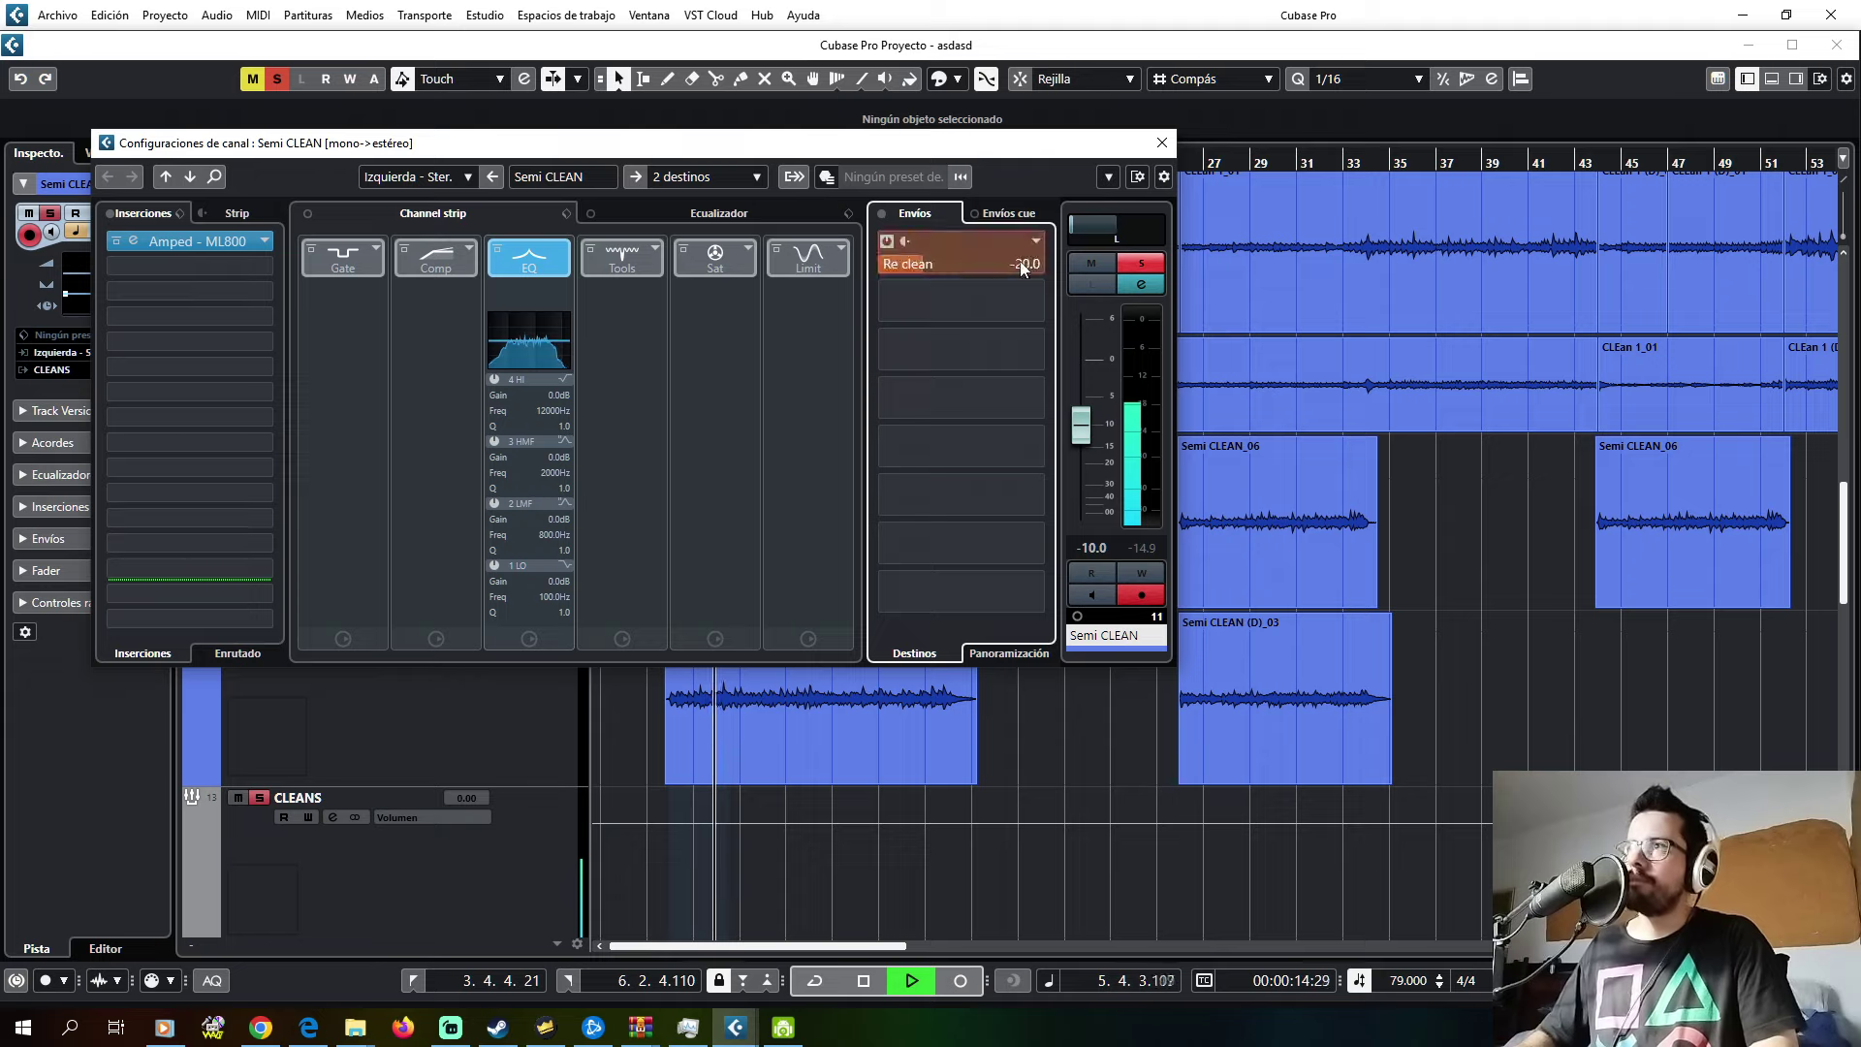
left_click(1163, 143)
left_click(254, 648)
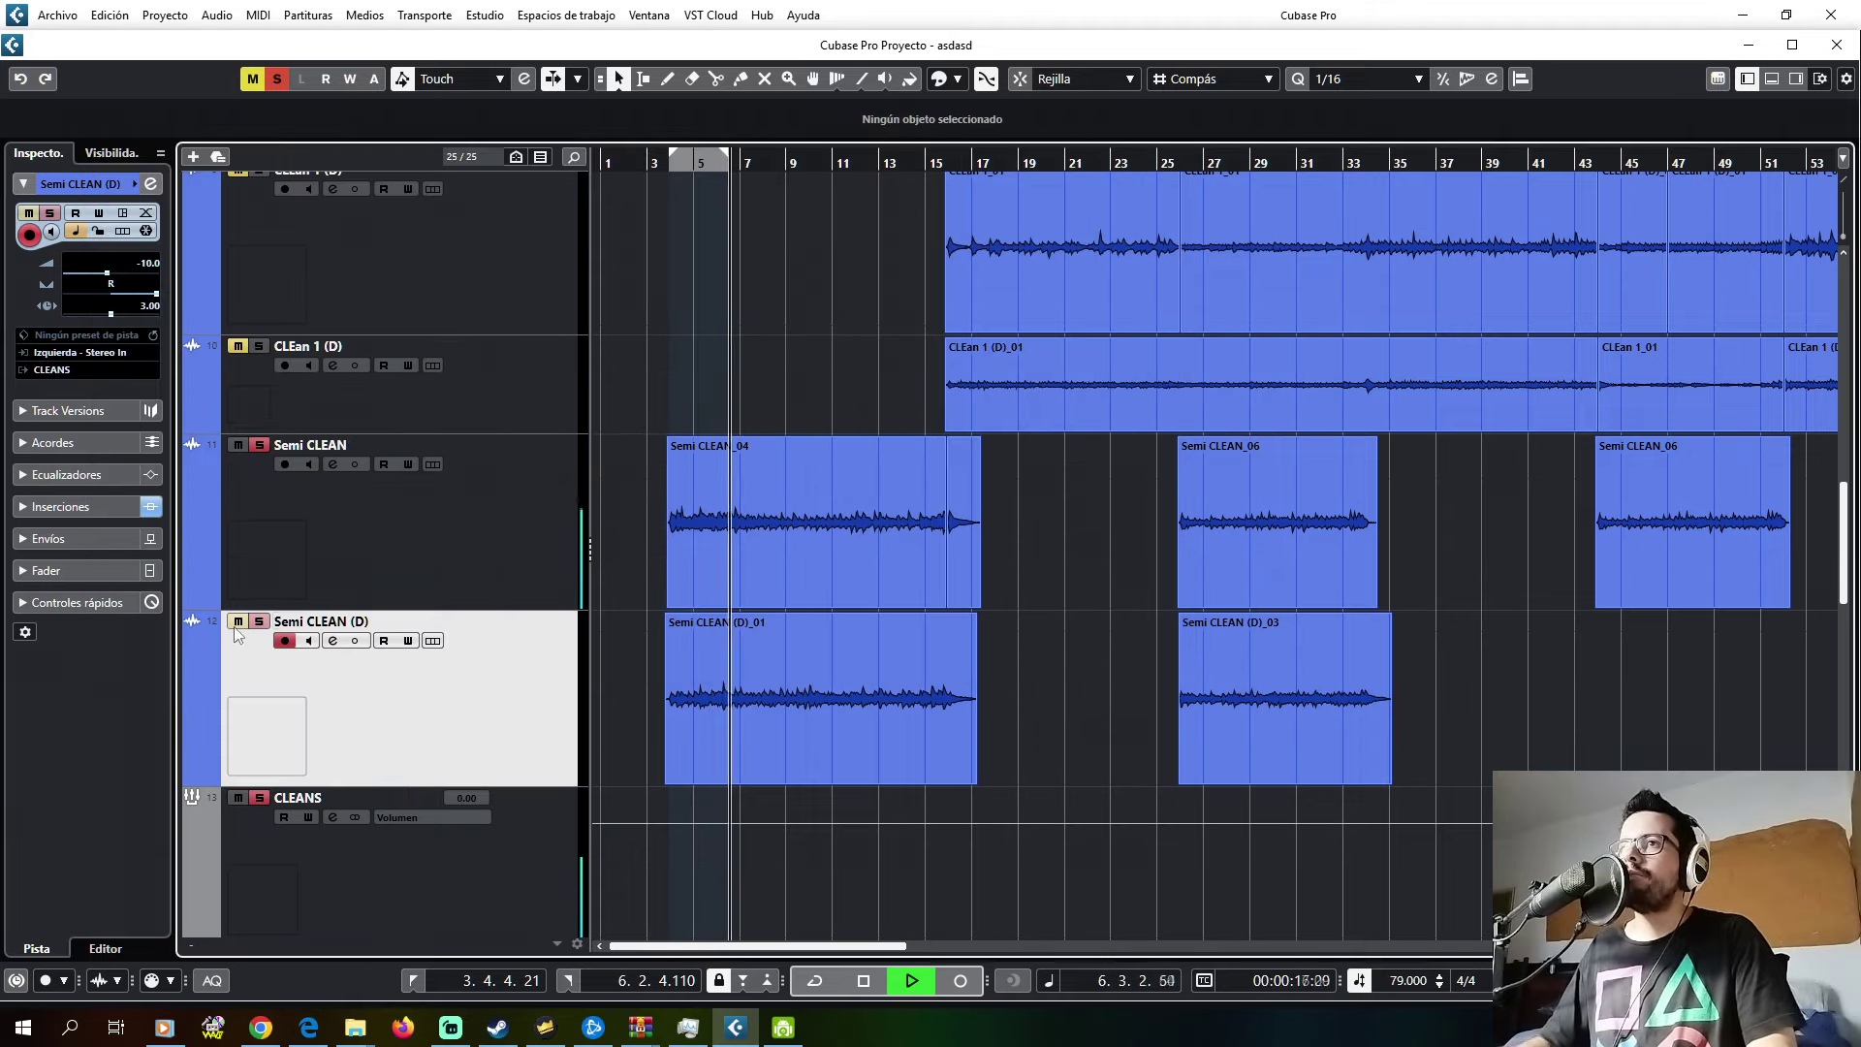
- Duplicate the Re clean effect track and pan the copy hard left
scroll(339, 620, "down", 15)
right_click(396, 841)
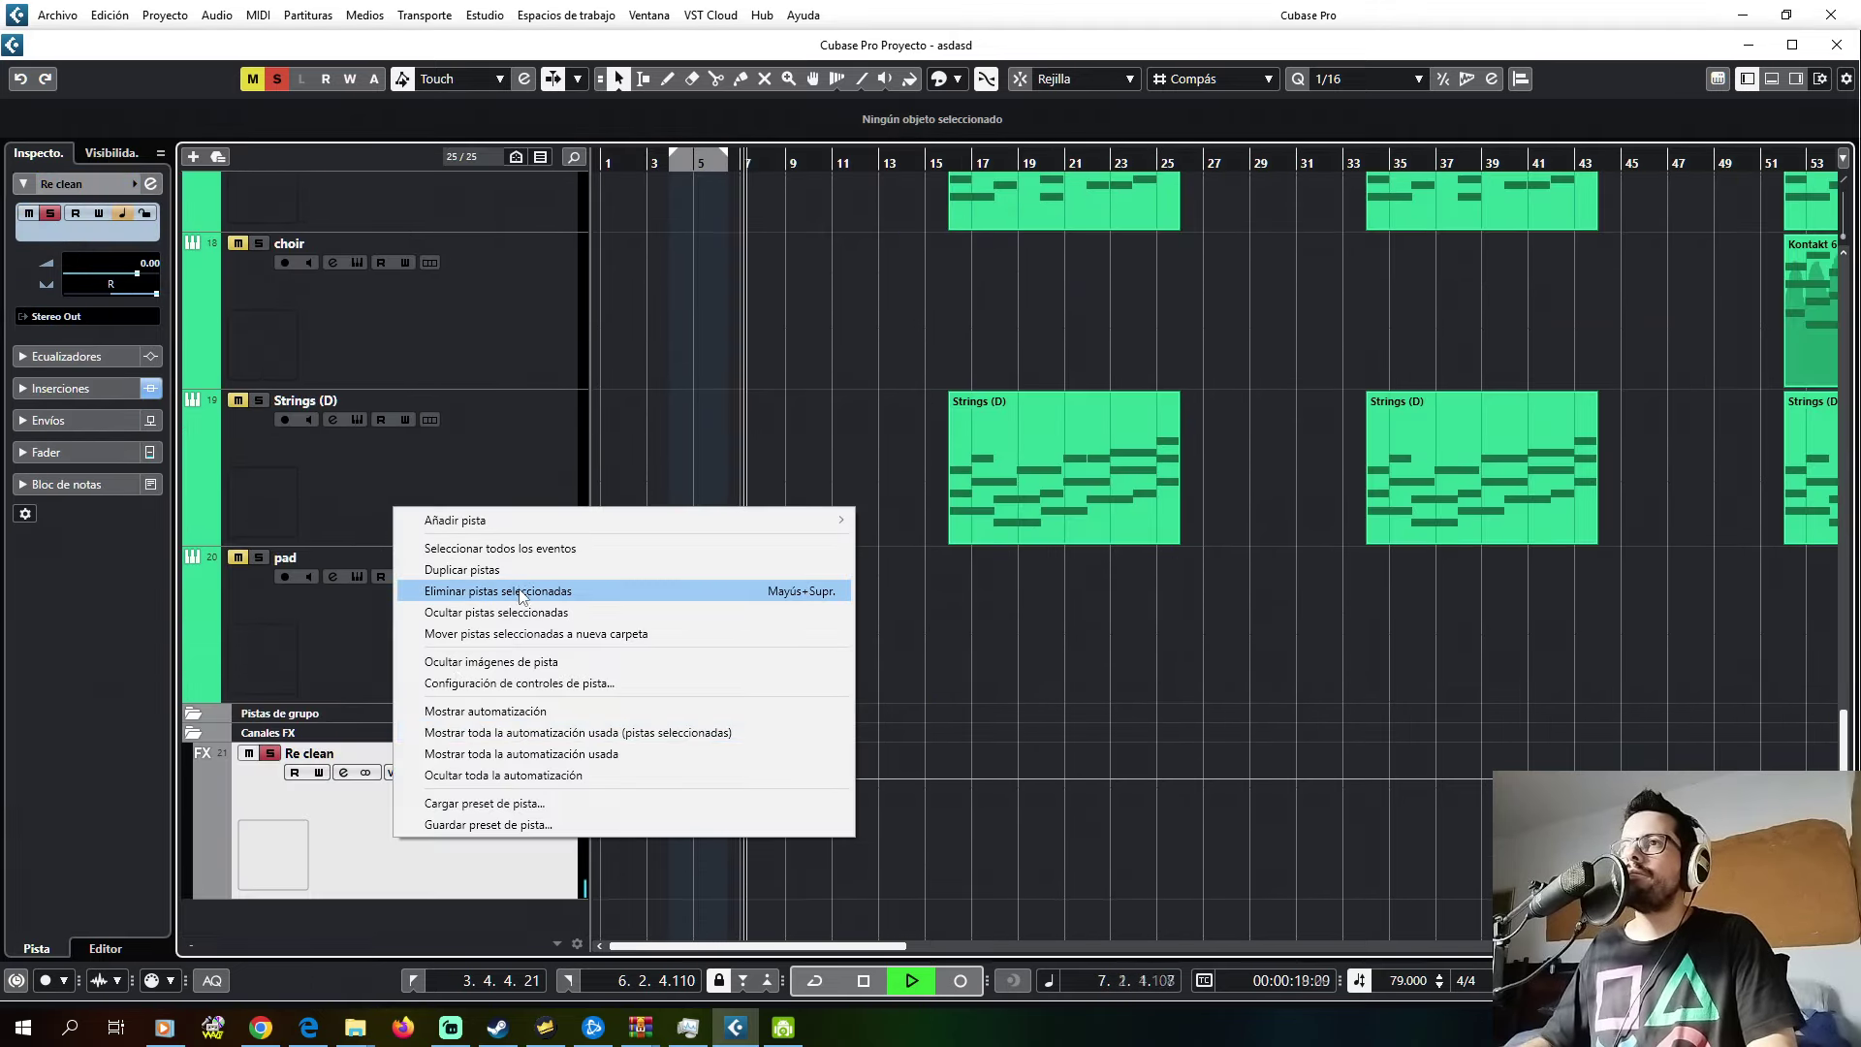
left_click(465, 570)
scroll(442, 852, "down", 2)
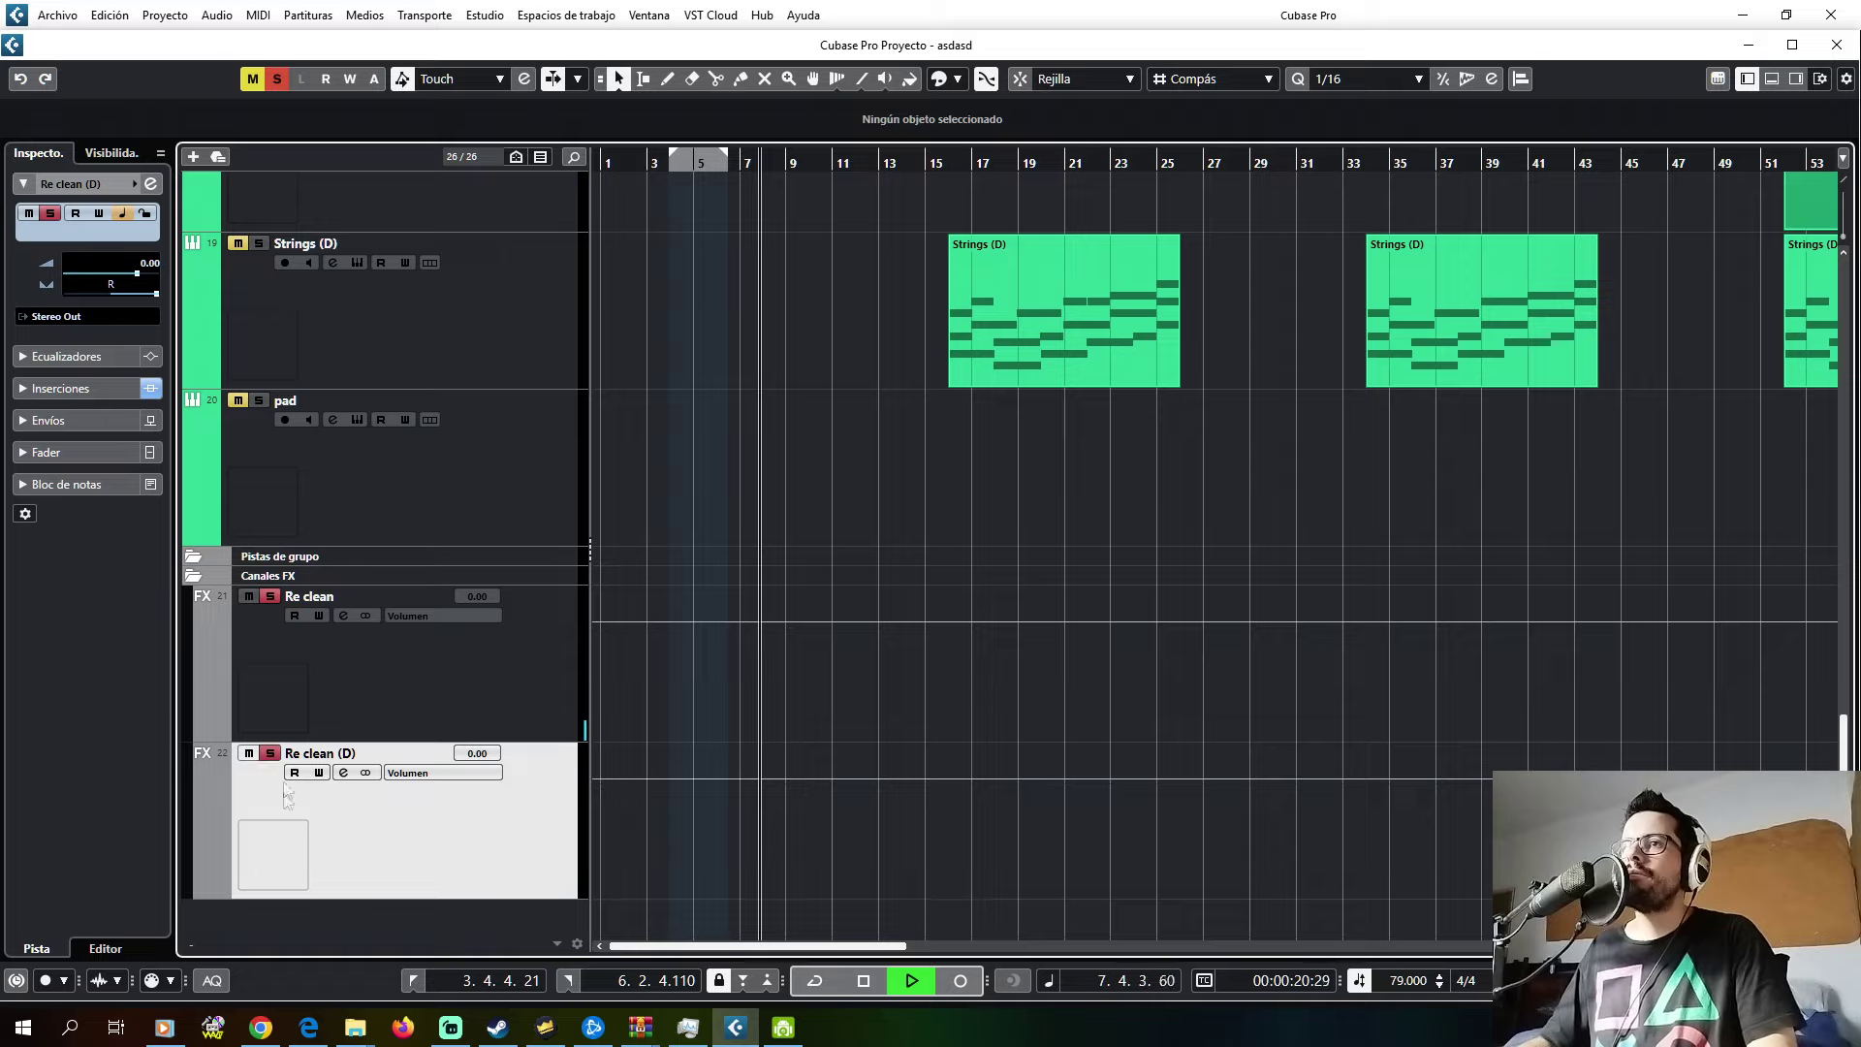
- Add a -20 dB send from Semi CLEAN (D) to Re clean (D), stop playback and close the channel settings
scroll(504, 475, "up", 10)
left_click(520, 451)
left_click(153, 183)
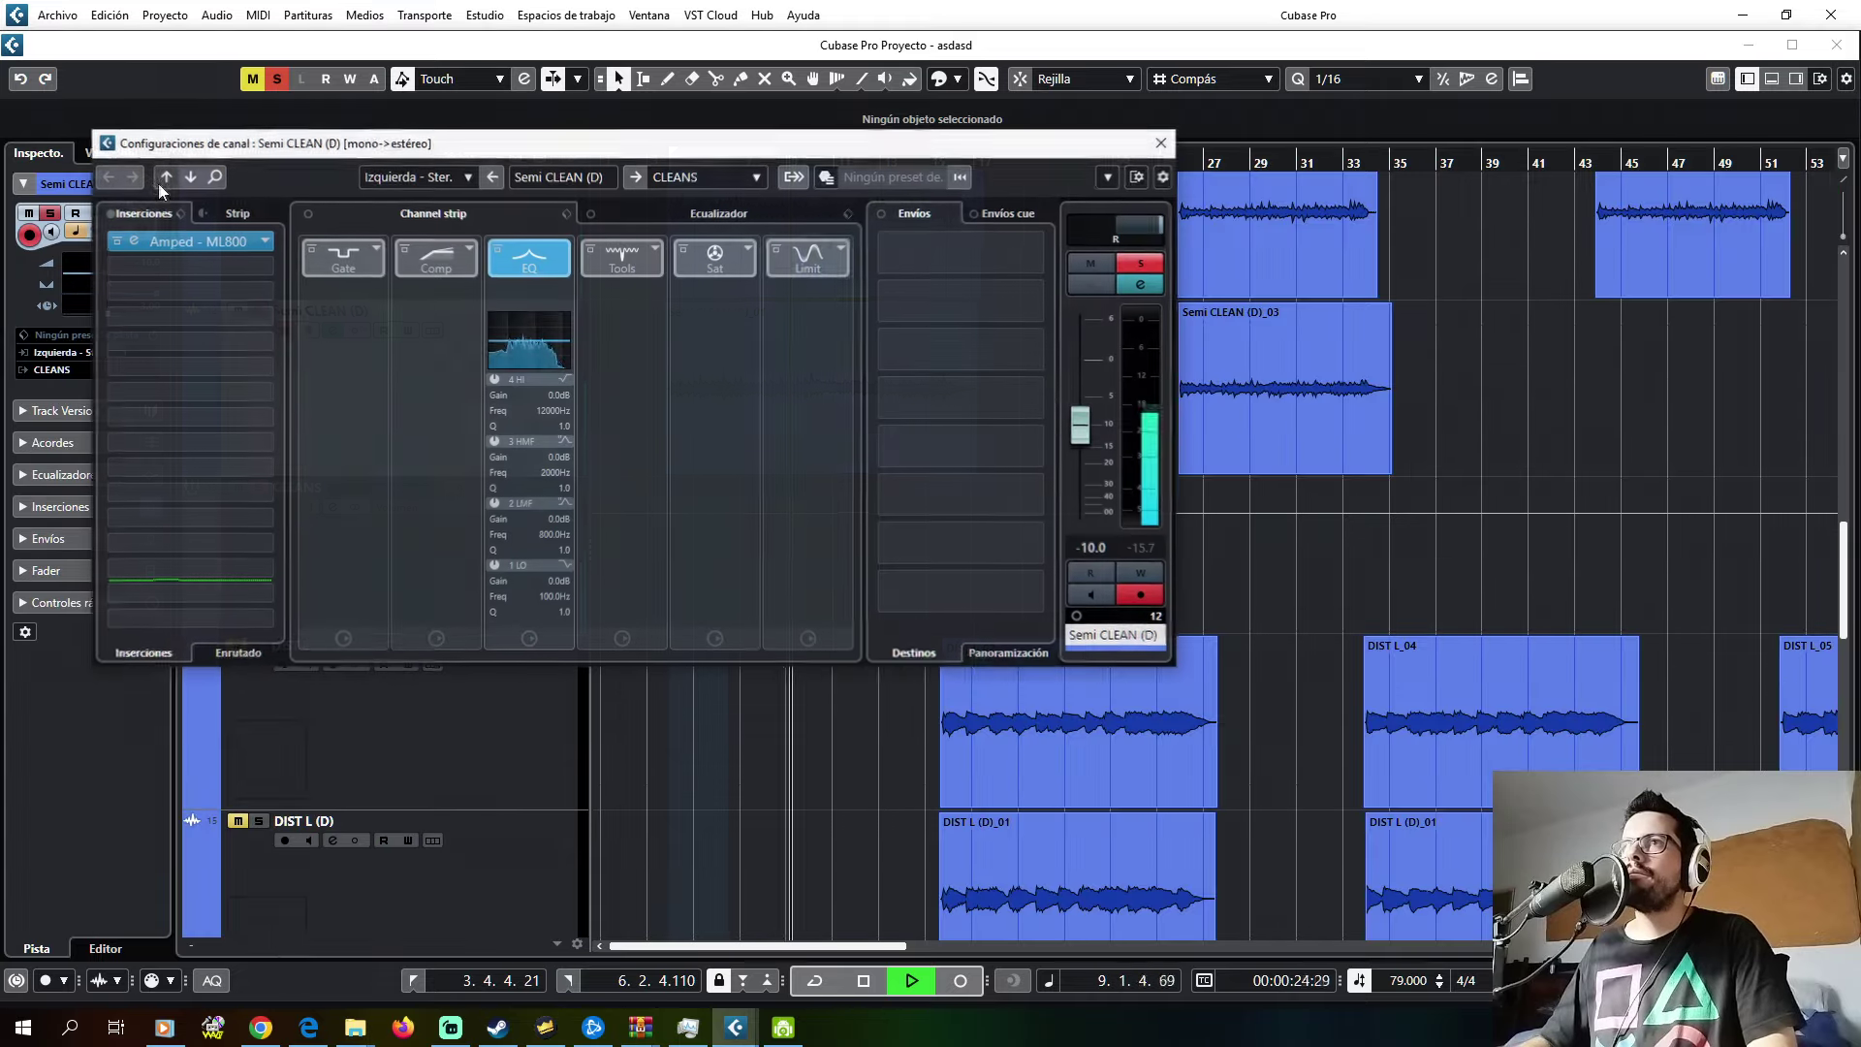
left_click(921, 257)
left_click(953, 345)
double_click(1018, 269)
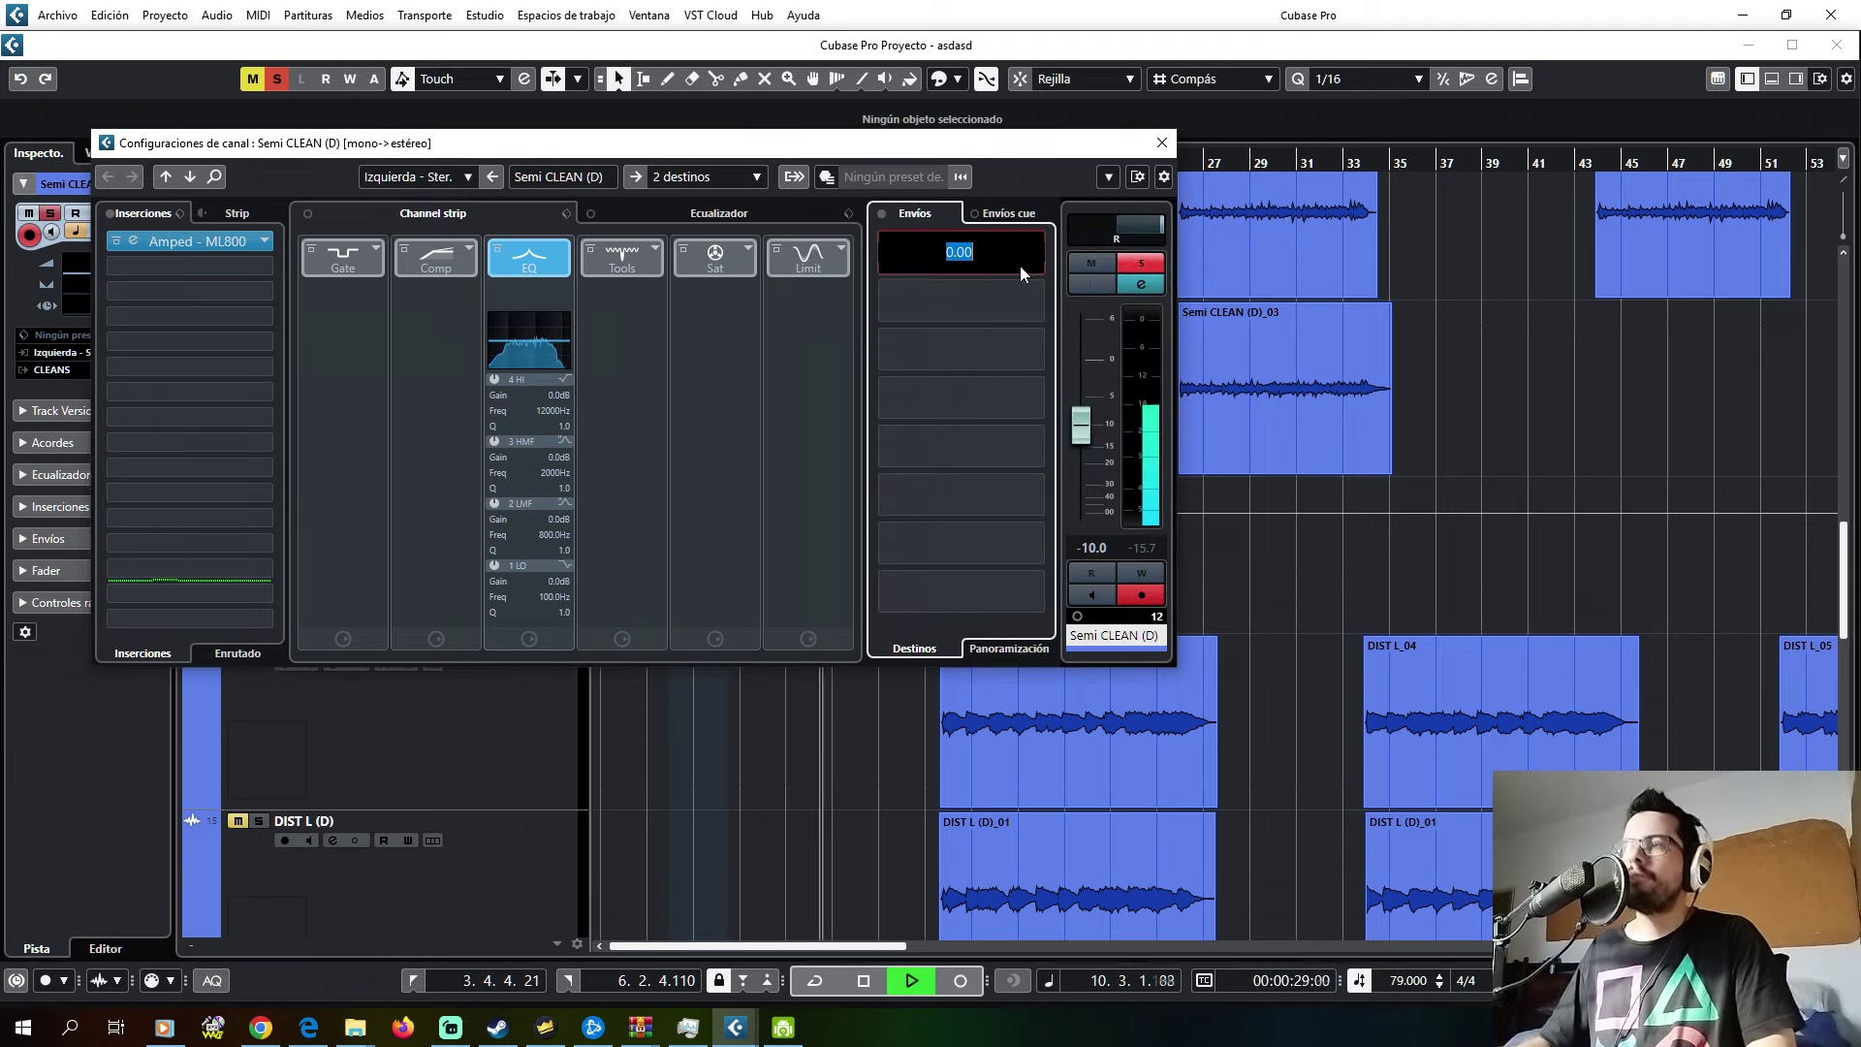
type("-20")
key("Return")
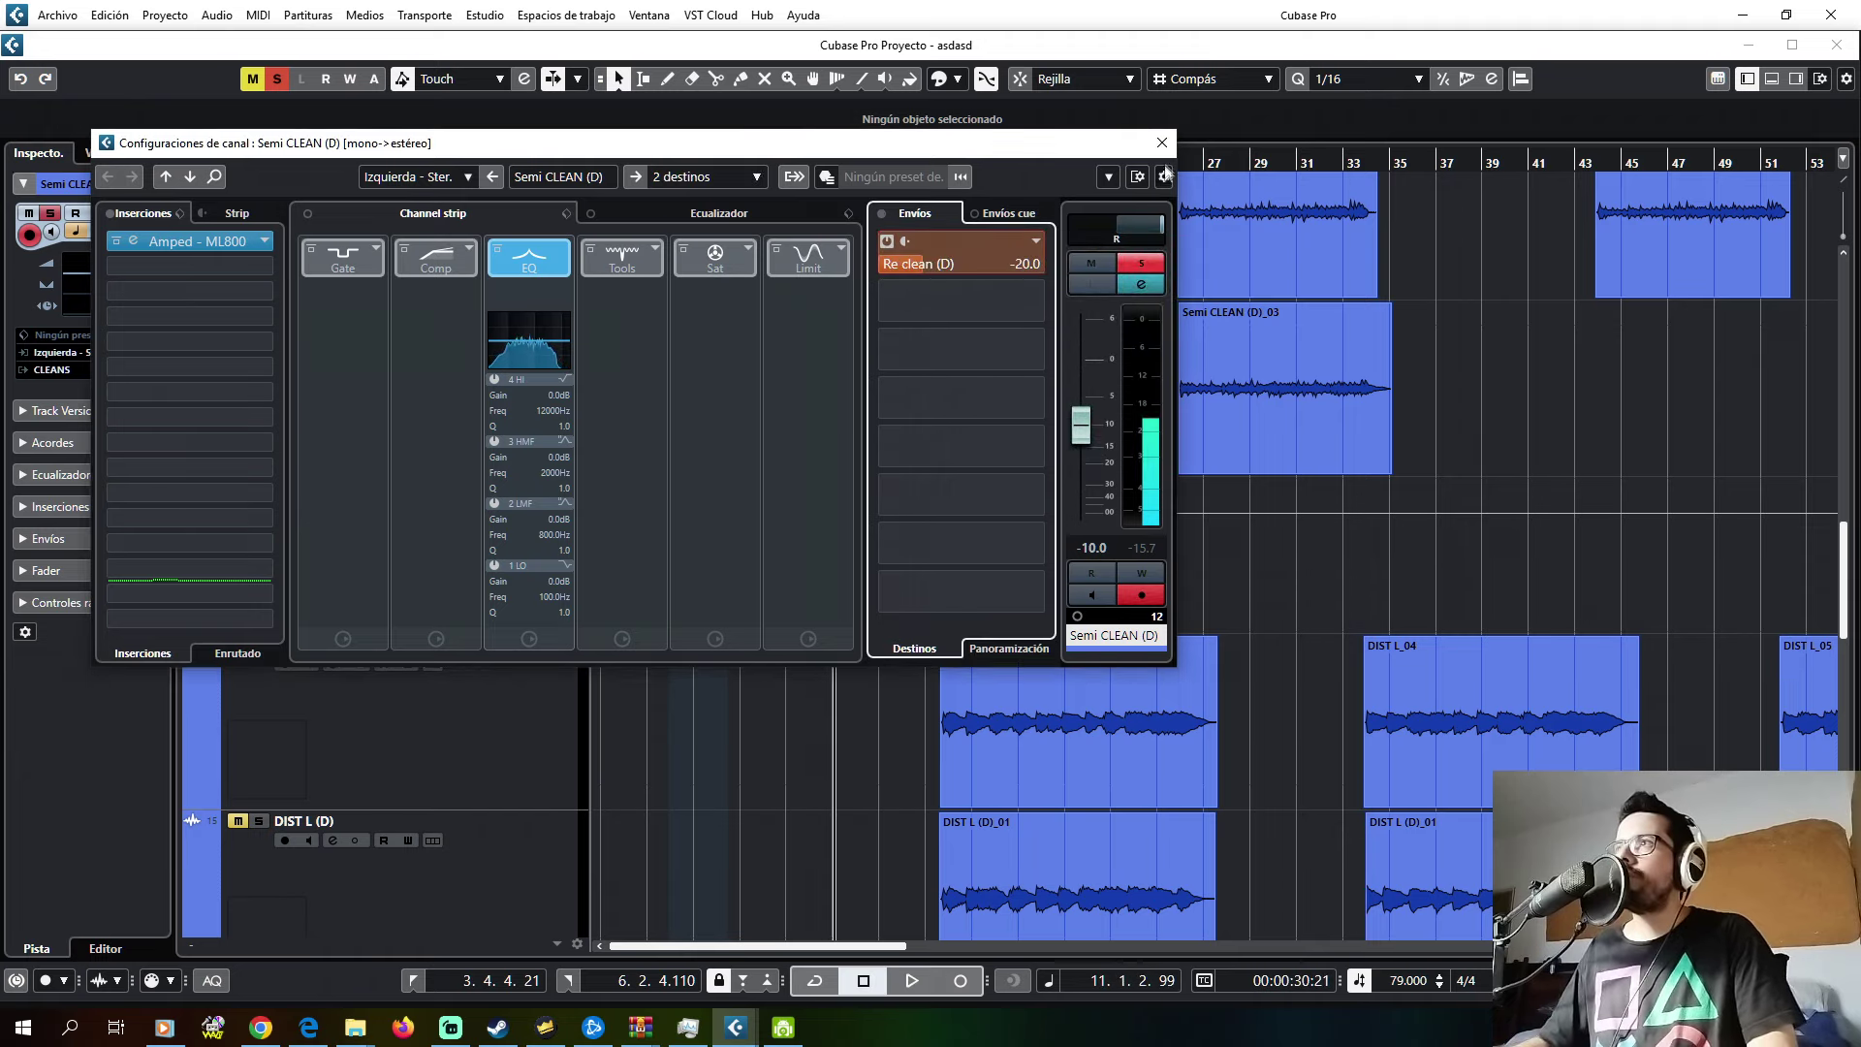
left_click(1162, 142)
- Play briefly from about bar 4, reduce the FabFilter Pro-R Mix on Re clean and close its windows
left_click(667, 166)
key("space")
scroll(572, 407, "down", 10)
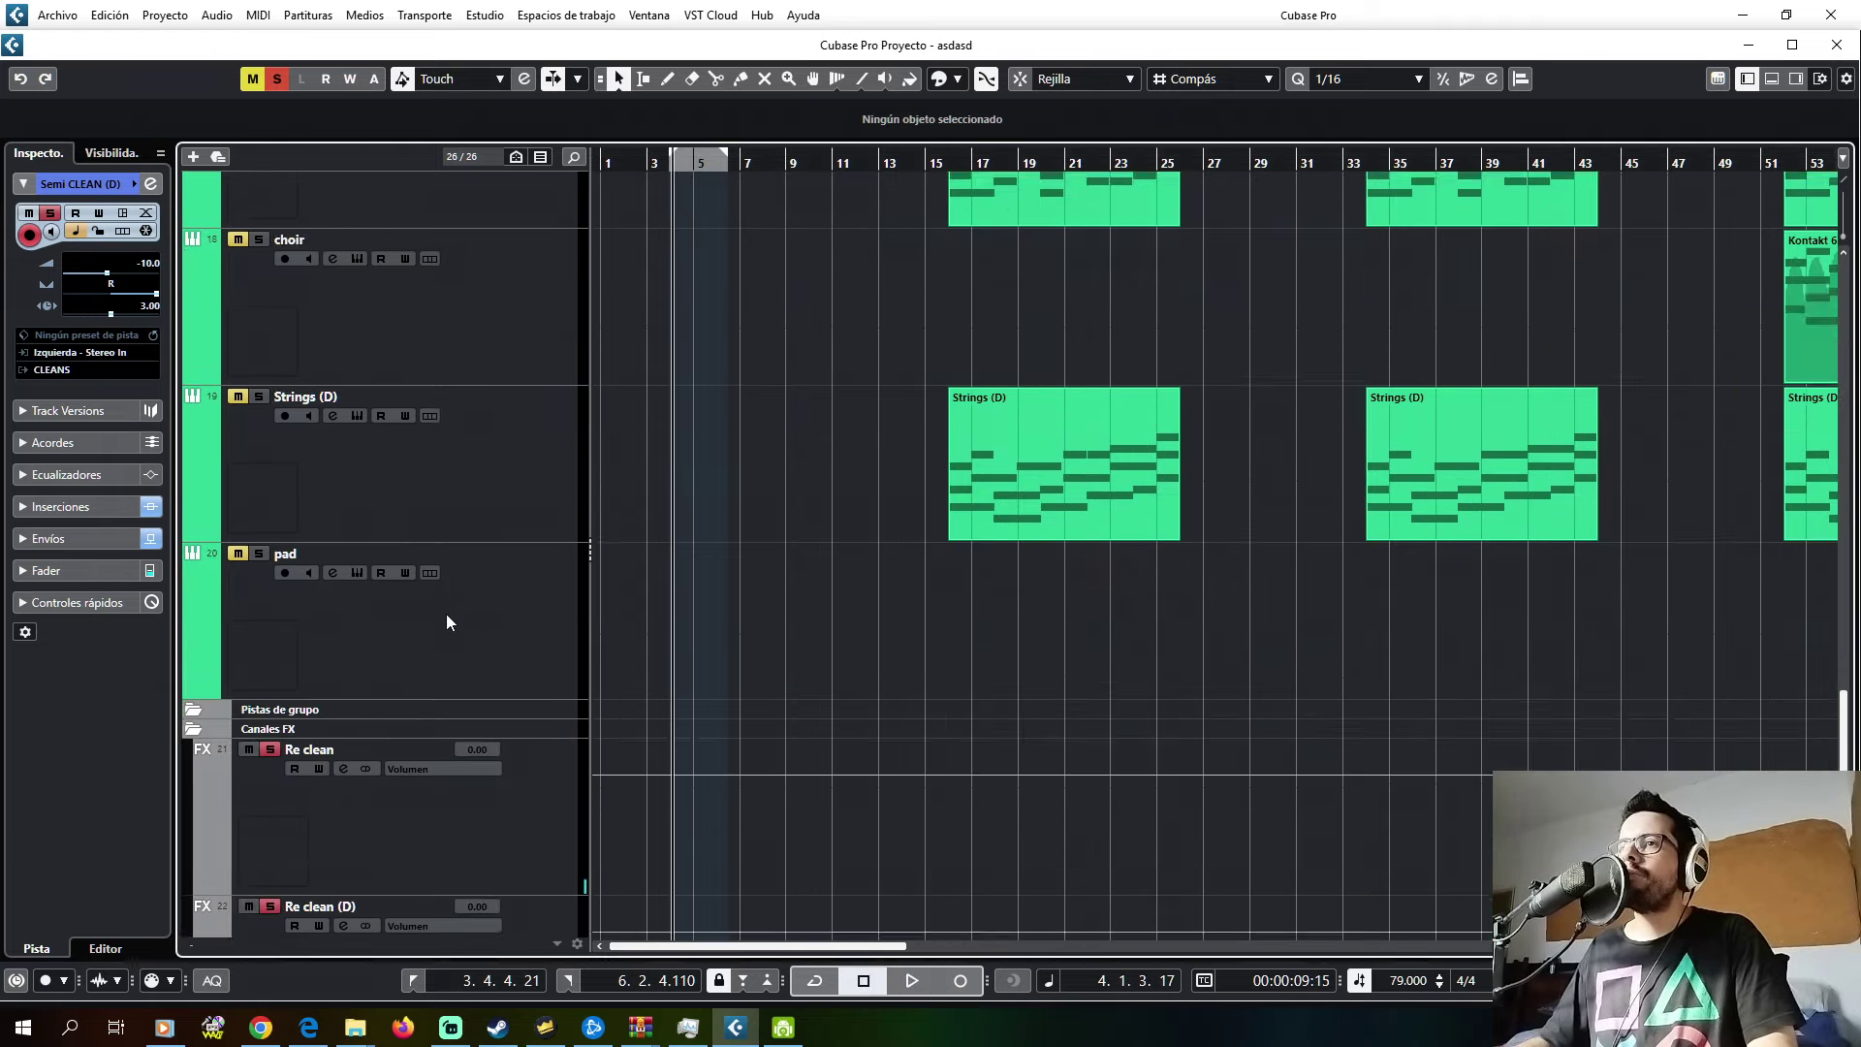
left_click(433, 722)
left_click(152, 184)
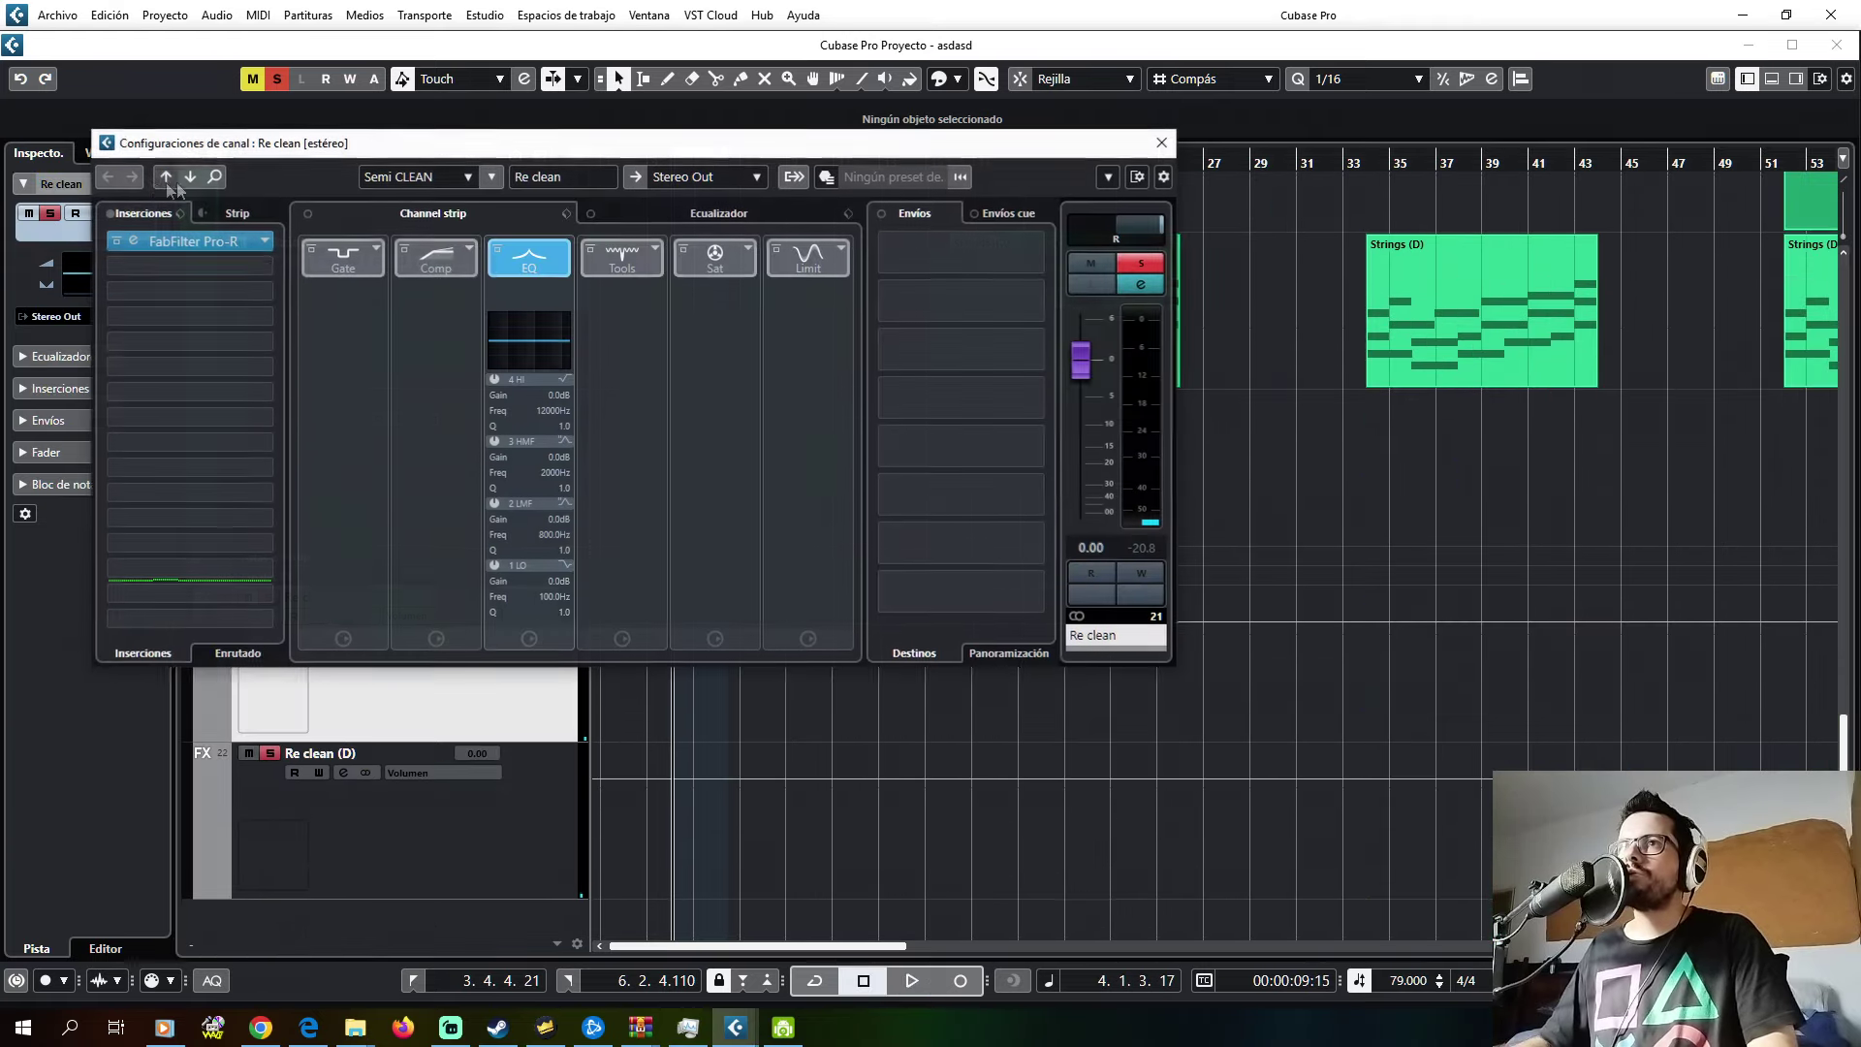
left_click(236, 241)
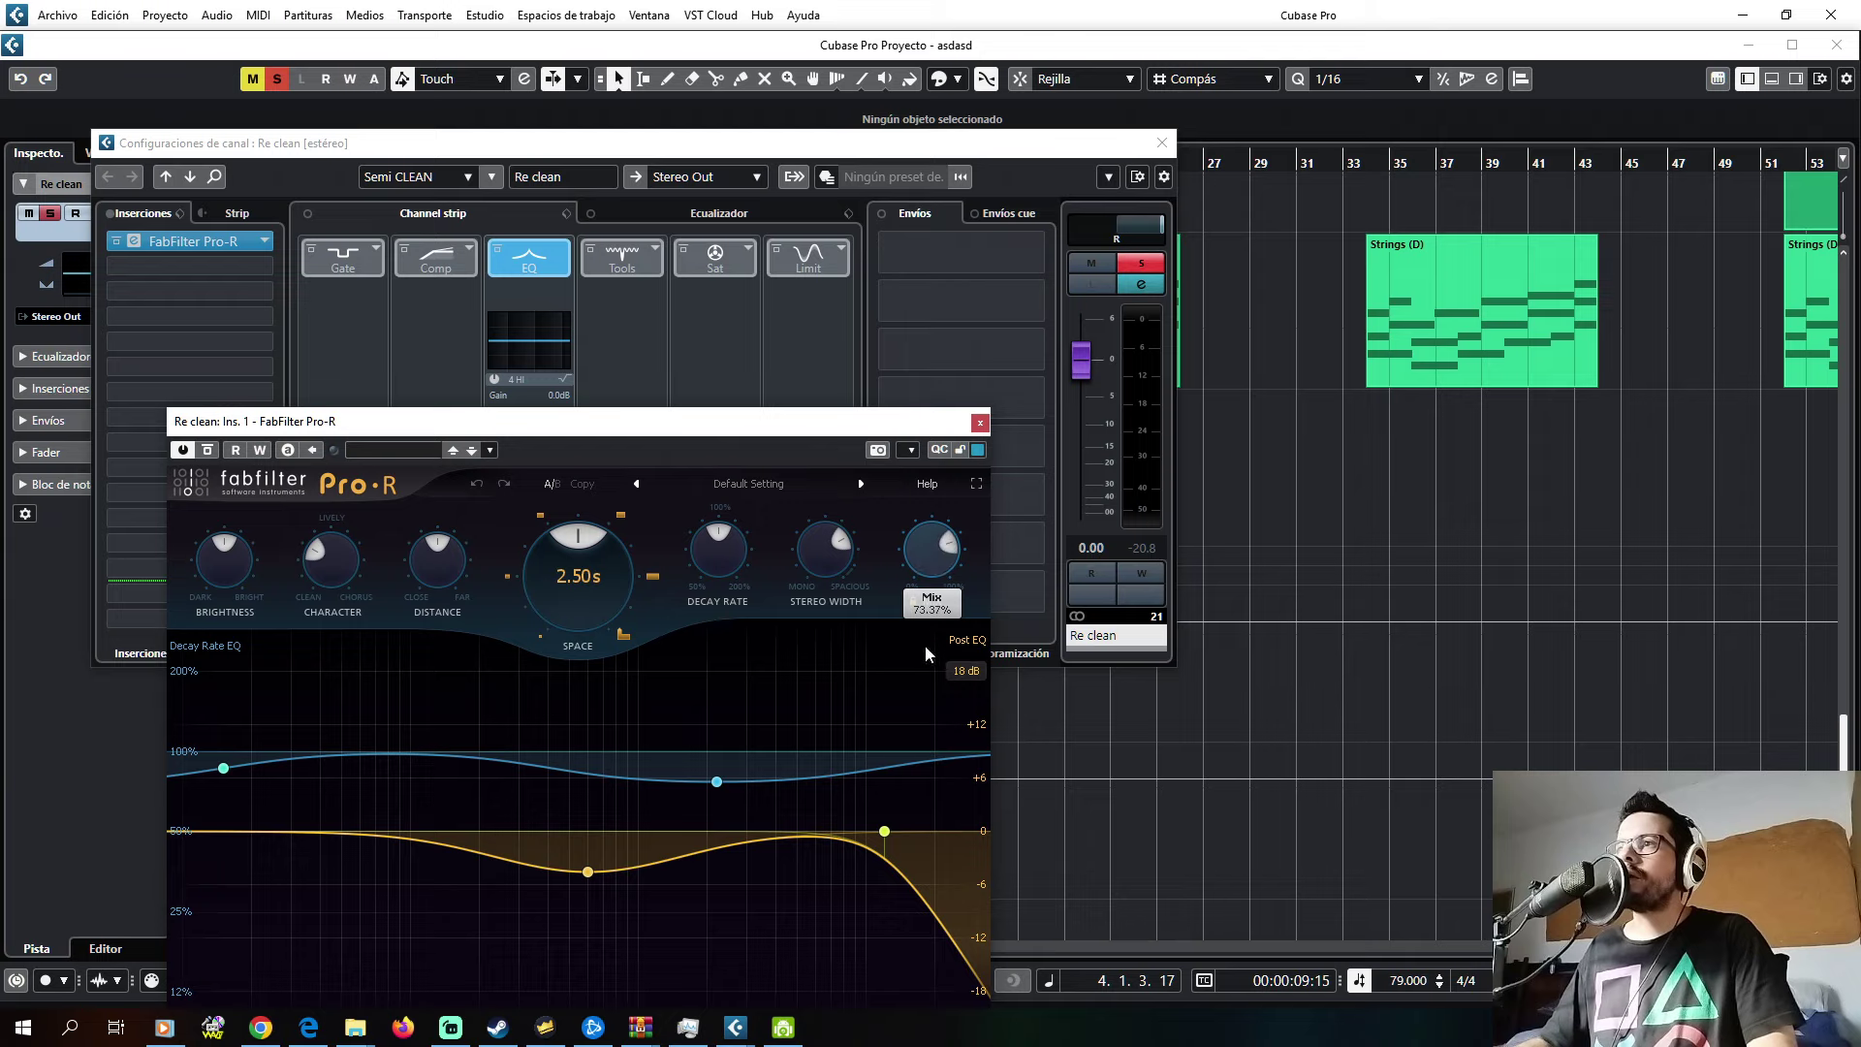
left_click(980, 423)
left_click(1160, 142)
- Set the FabFilter Pro-R Mix on Re clean (D) to about 70%, resume playback and close its windows
left_click(407, 795)
key("space")
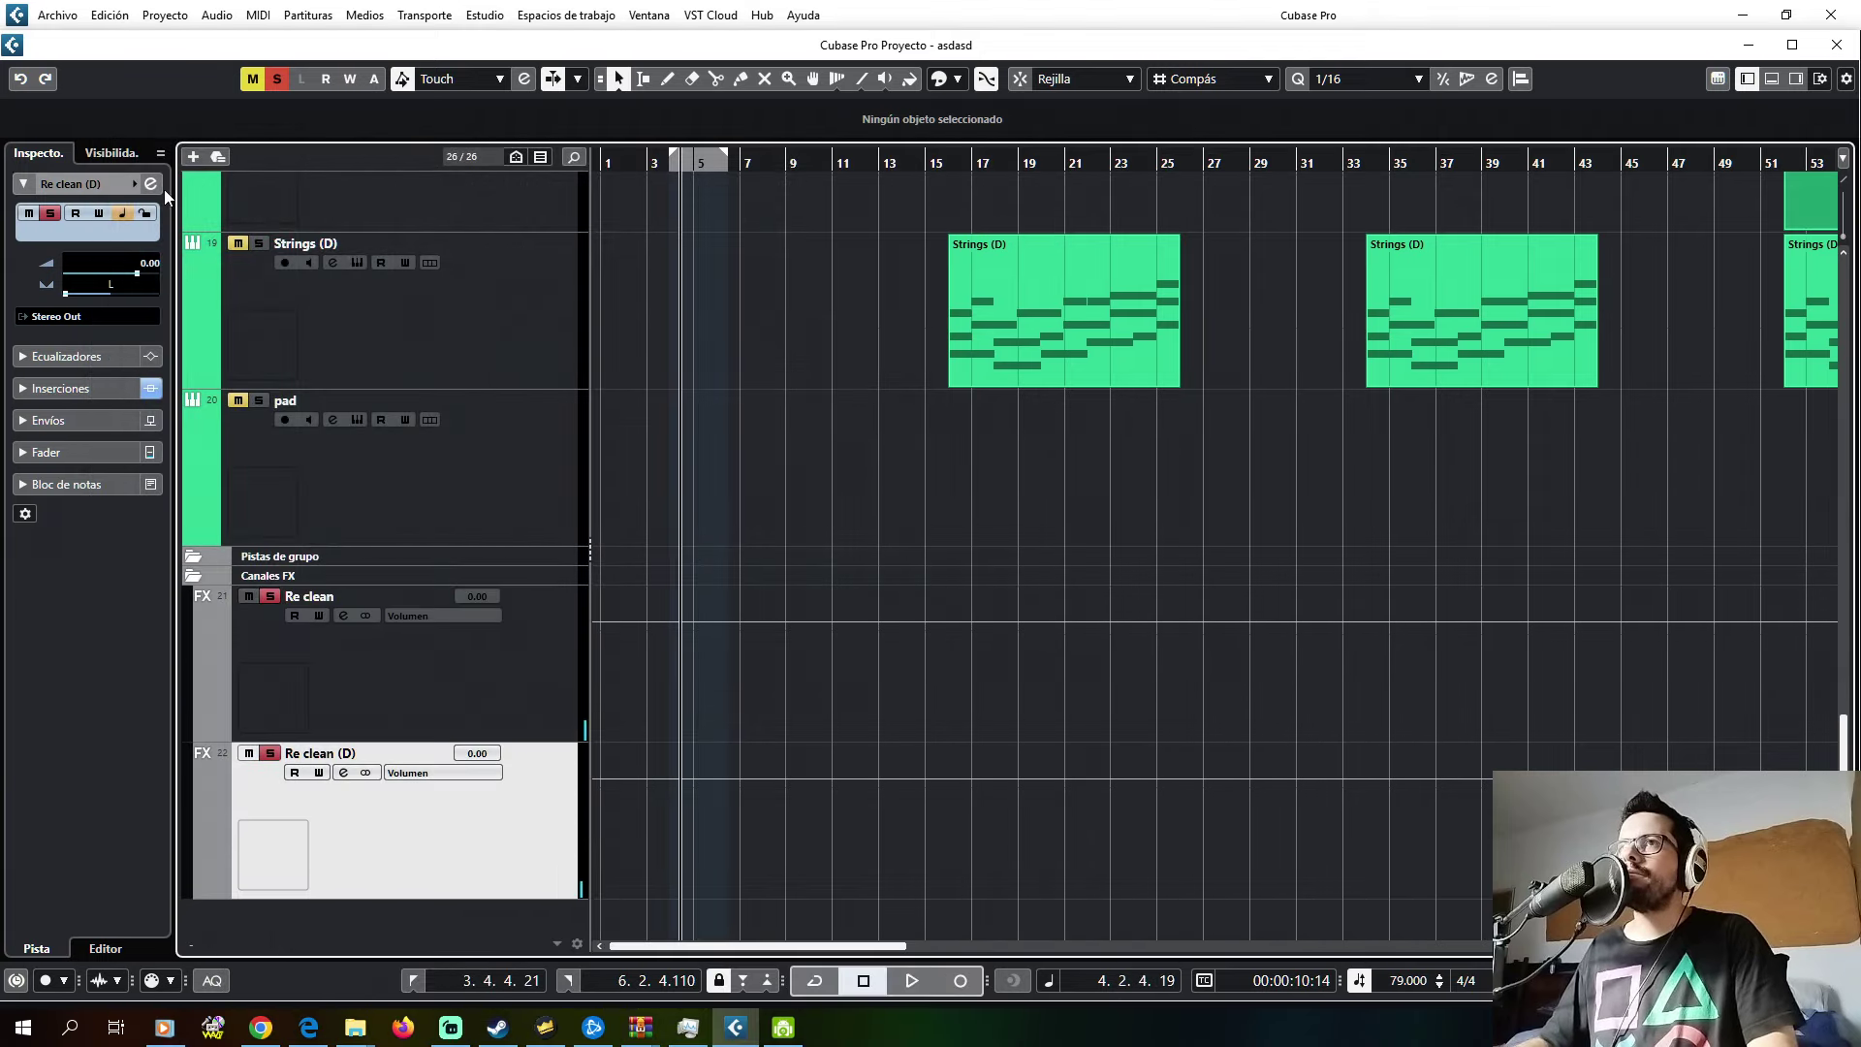
left_click(150, 184)
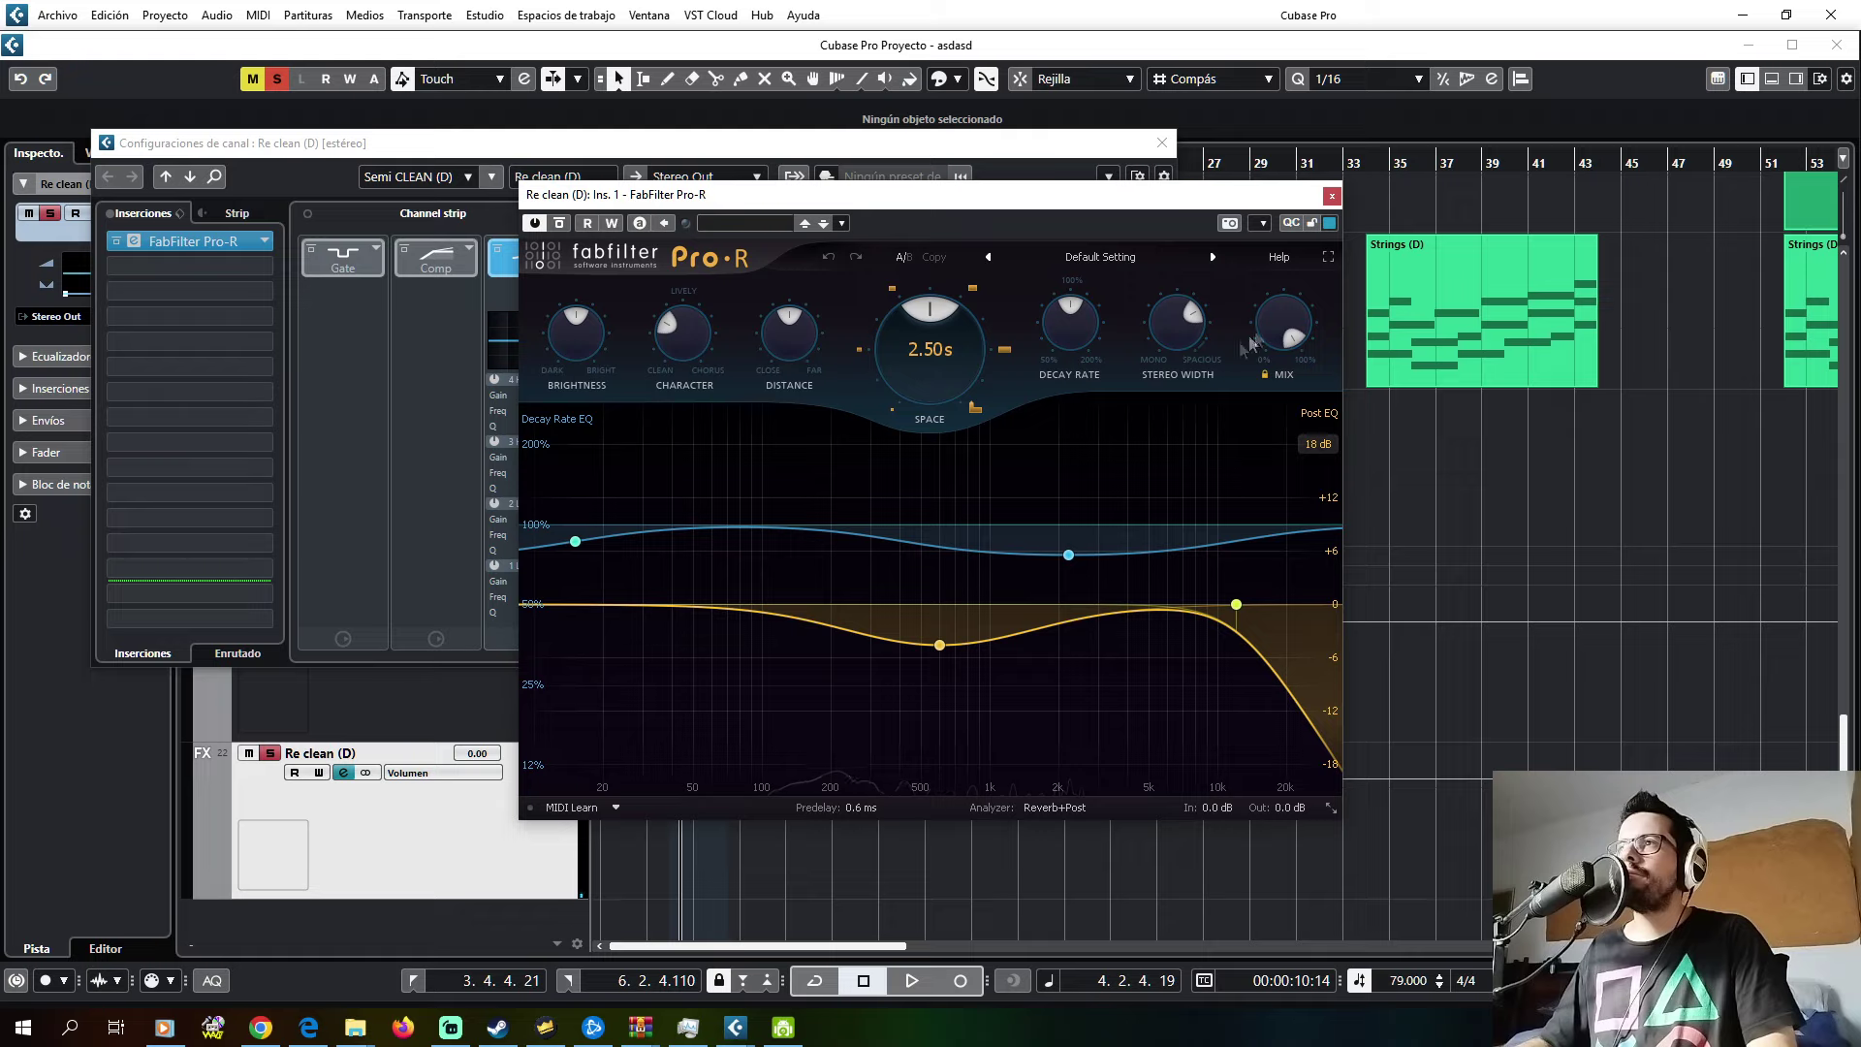
left_click_drag(1272, 400, 1273, 394)
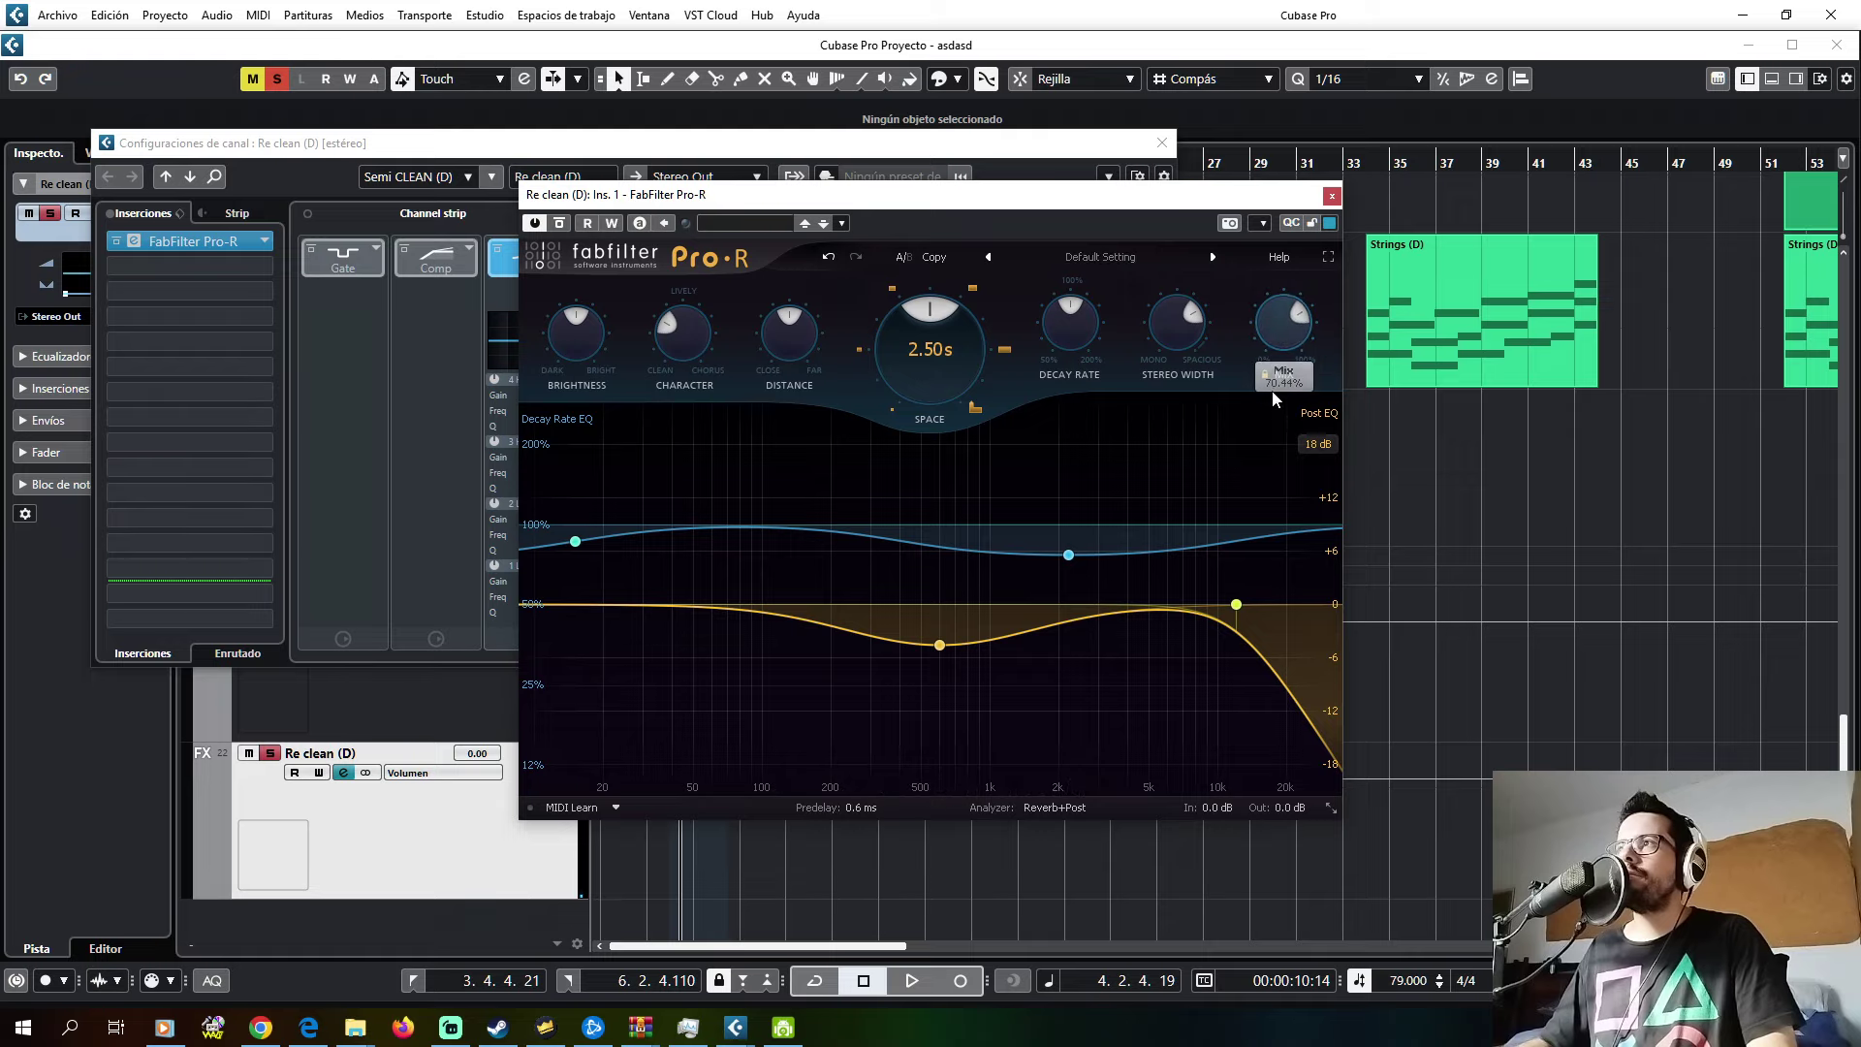
key("space")
left_click(1332, 196)
left_click(1162, 143)
- Open the Stereo Out's TR5 Metering through the MixConsole, leaving only the meter window over the project and moving it clear of the track list
scroll(970, 353, "up", 5)
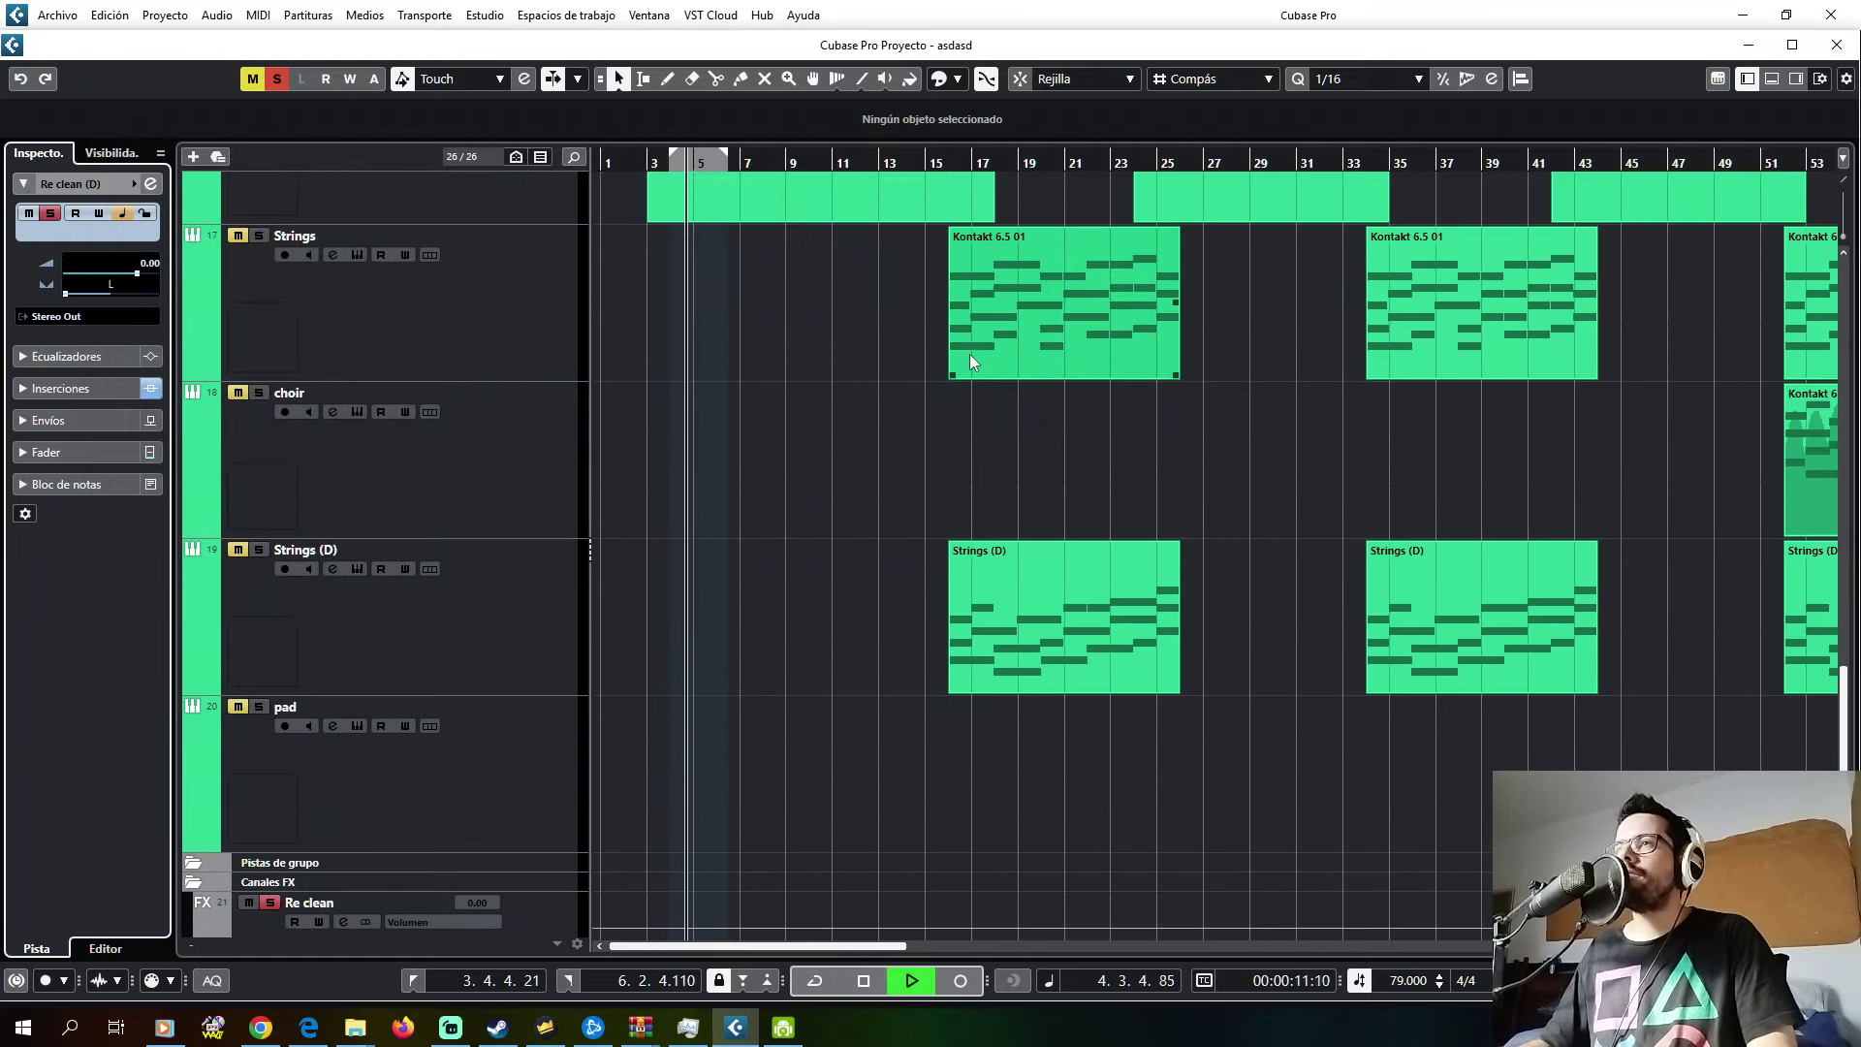
scroll(969, 353, "up", 6)
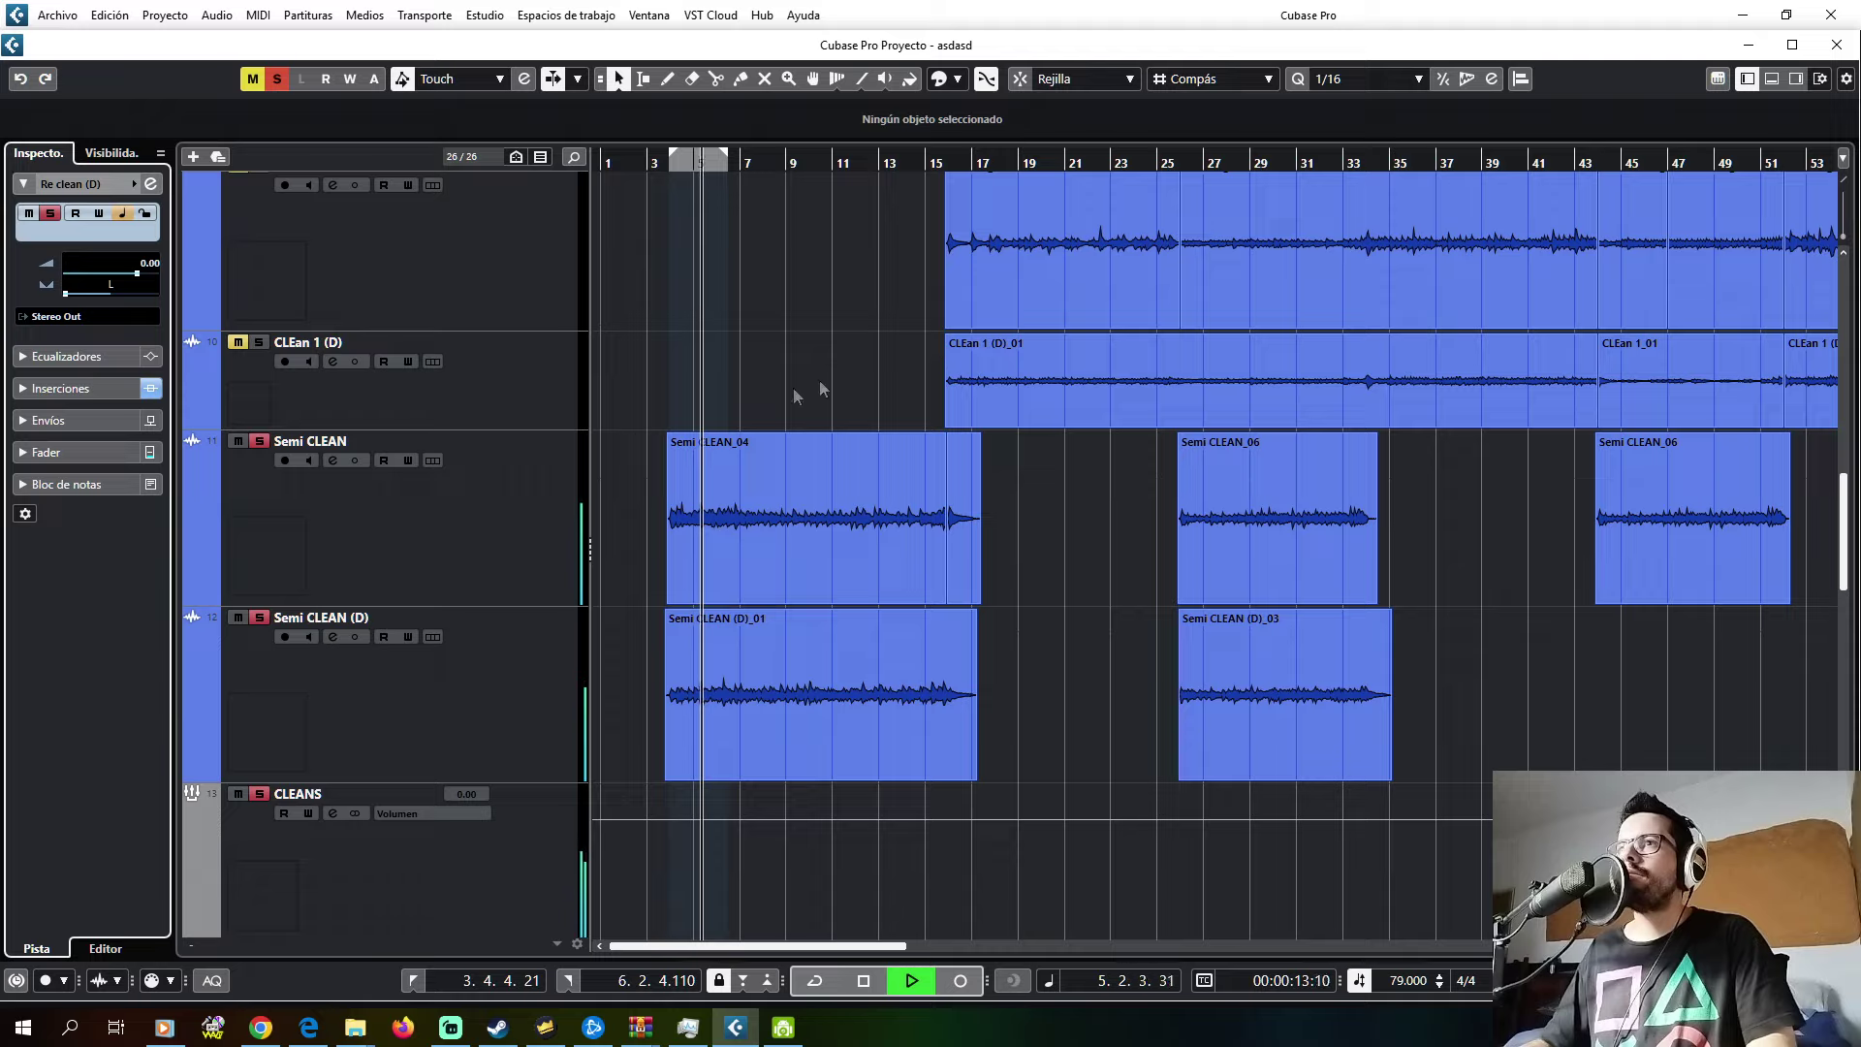
left_click(370, 872)
key("F3")
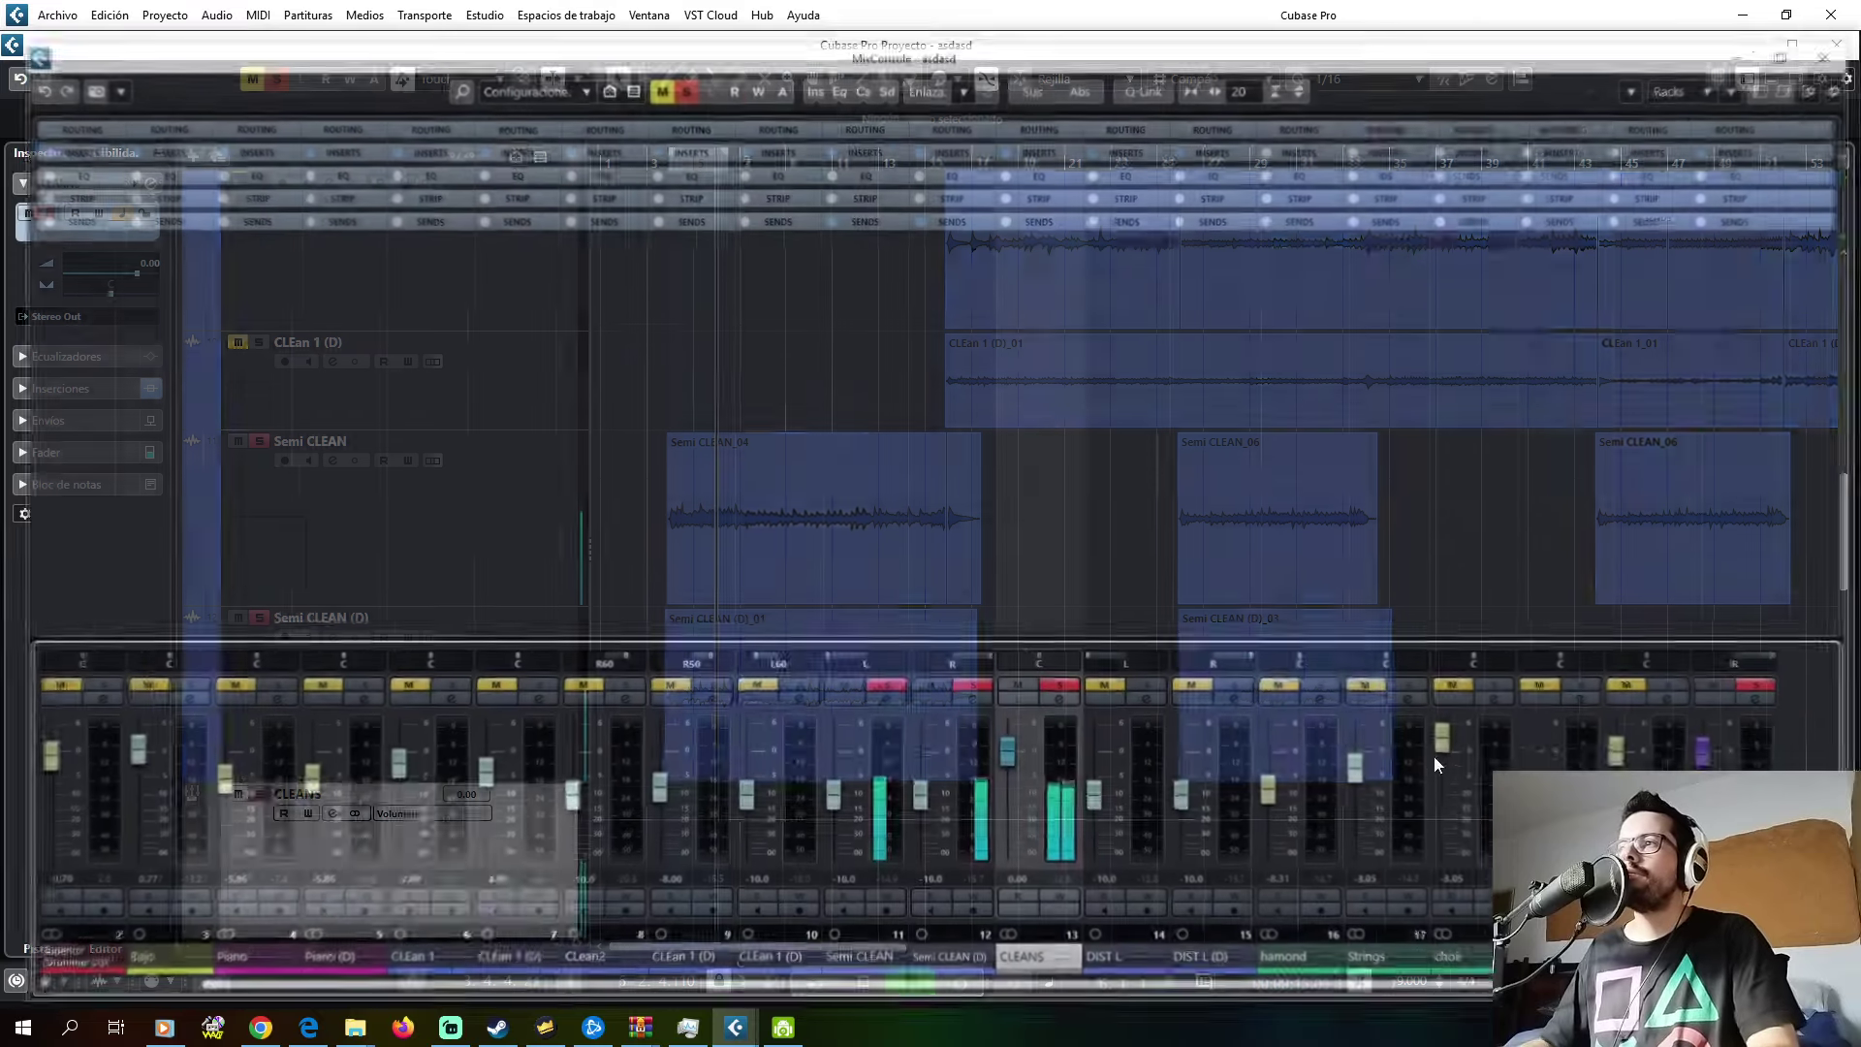
scroll(906, 804, "right", 2)
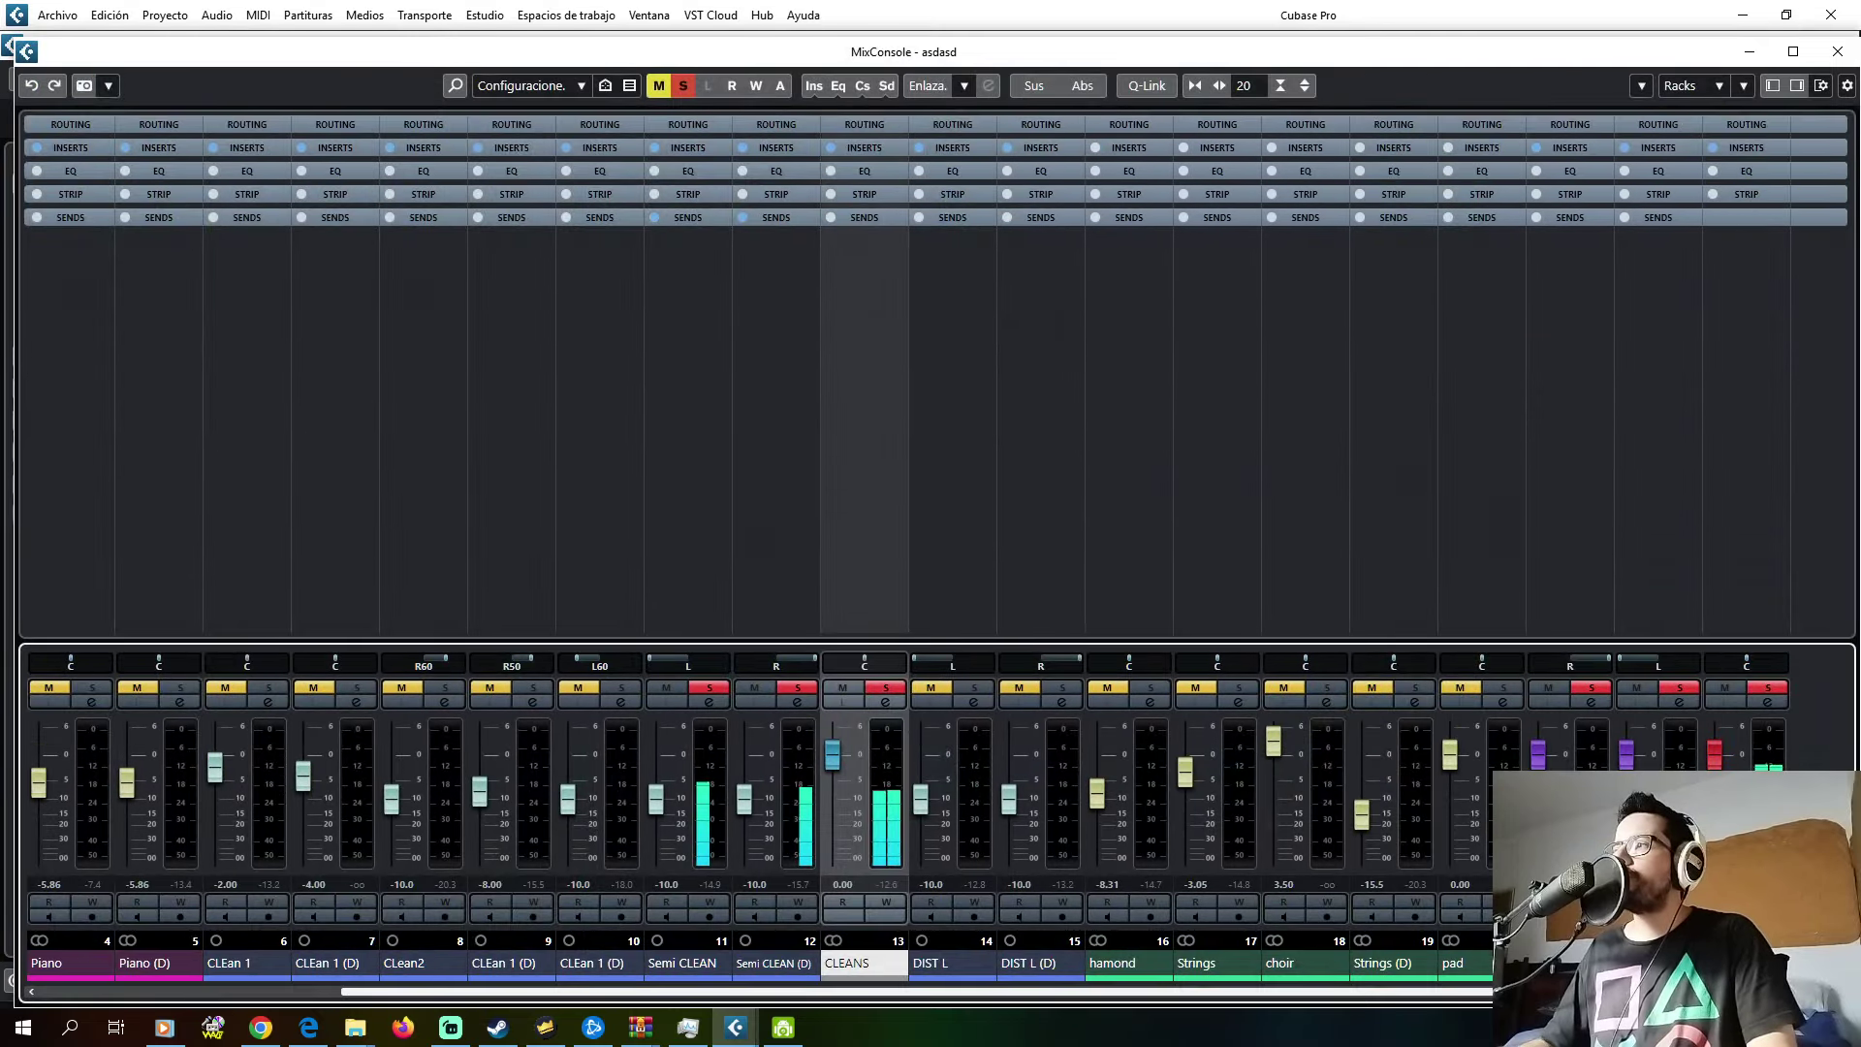
left_click(1766, 702)
left_click(534, 467)
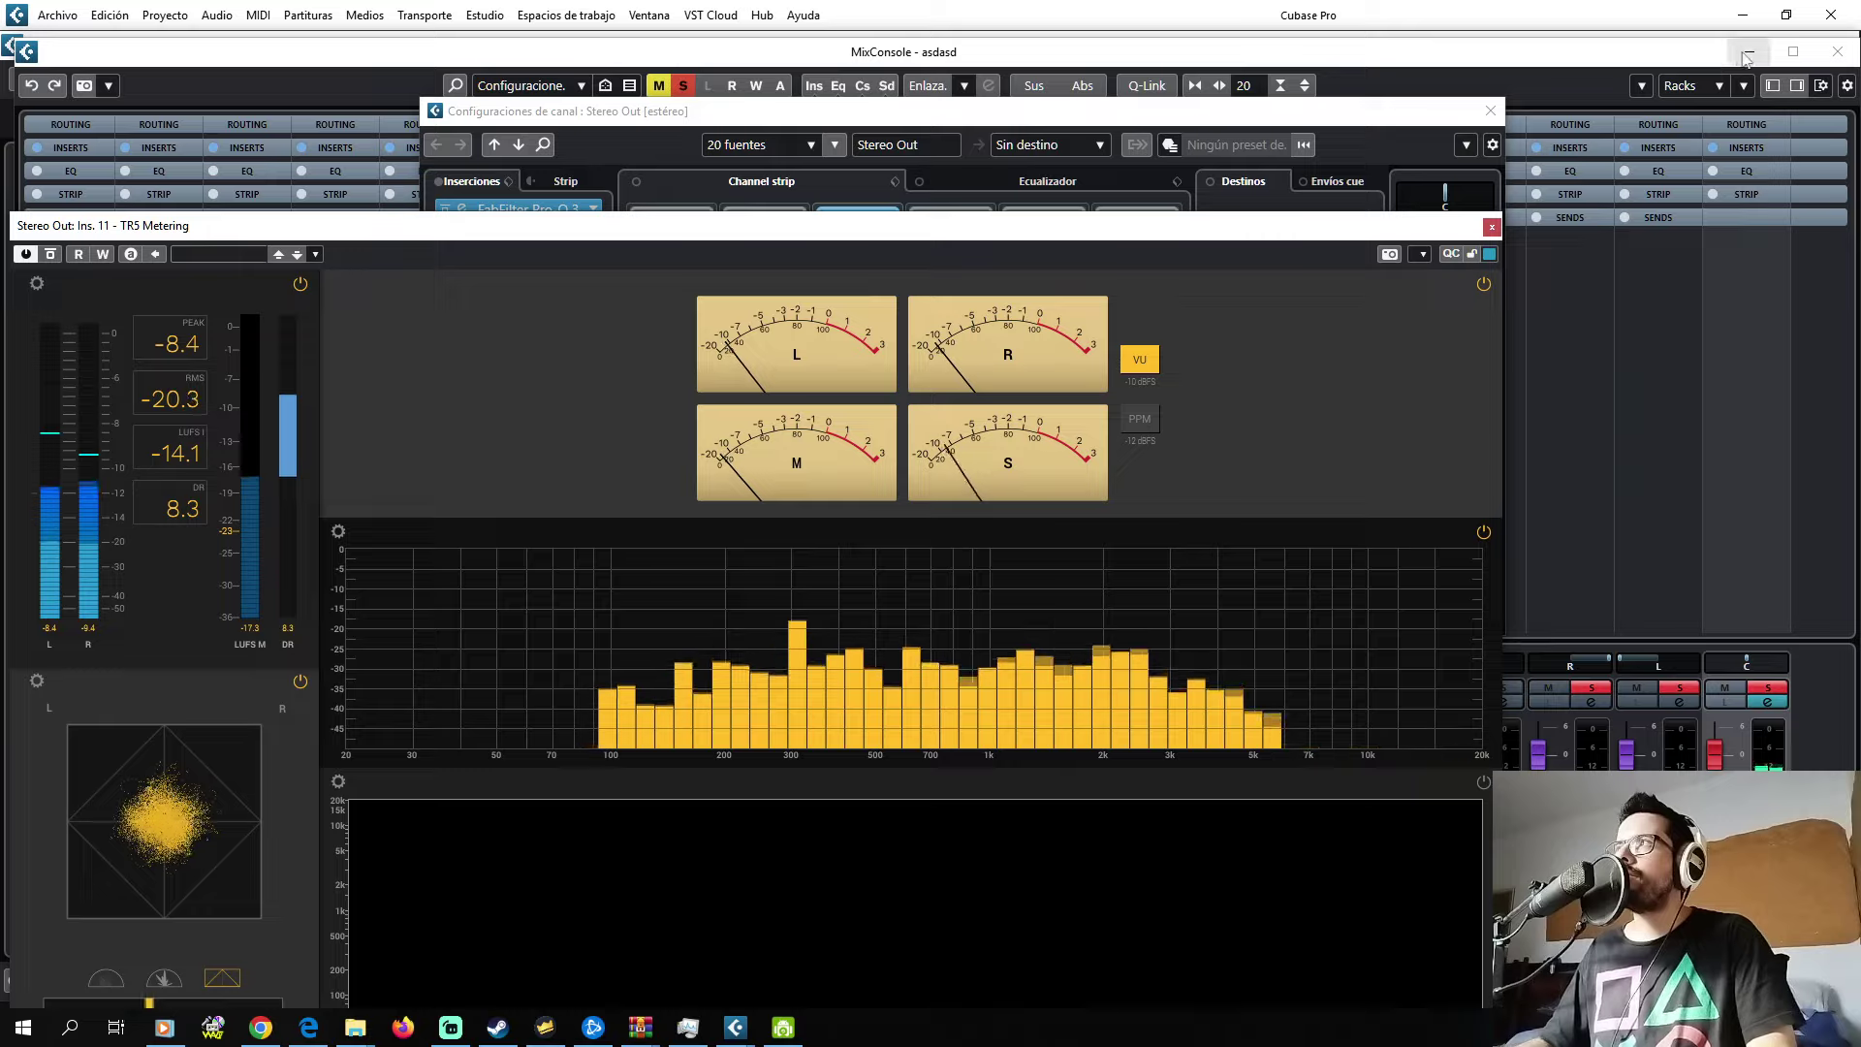
key("F3")
left_click(1488, 111)
left_click_drag(745, 237, 1130, 146)
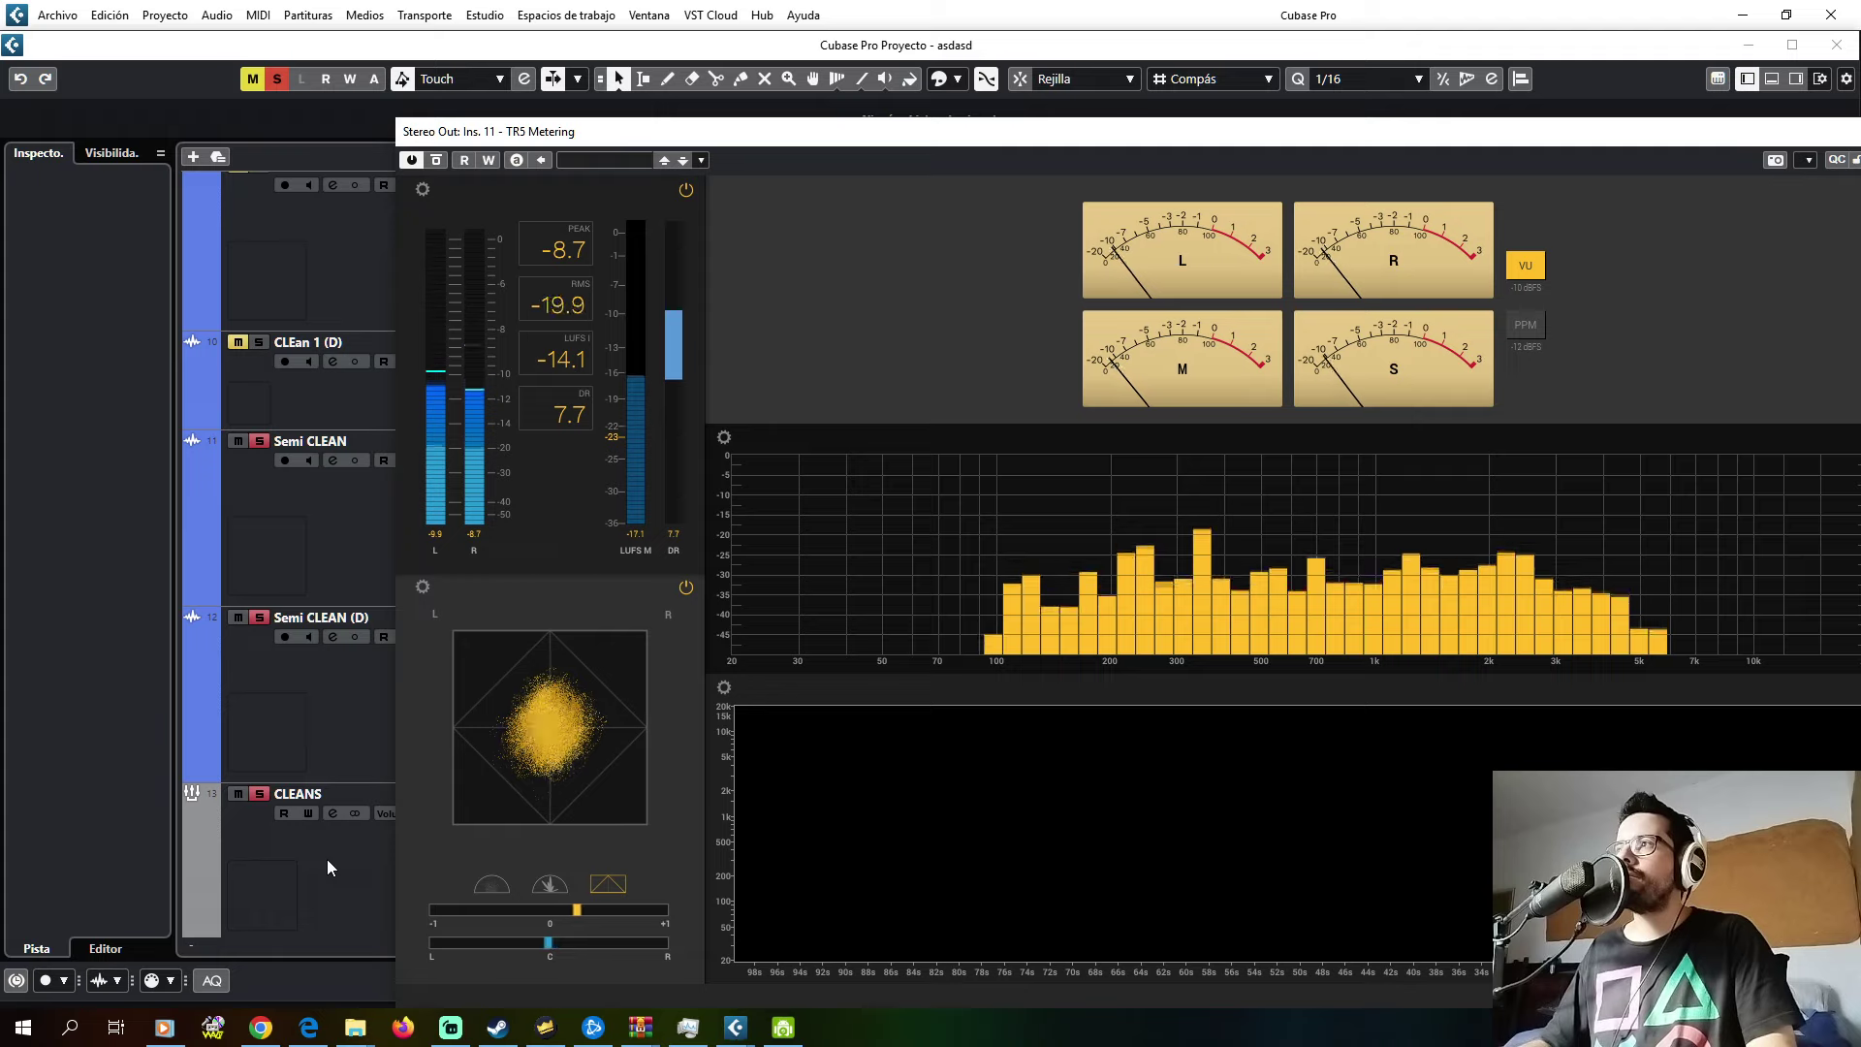
- Try slopes of 24, 18 and 96 dB/oct on the roughly 4 kHz high cut in the CLEANS group's Pro-Q 3
left_click(329, 858)
left_click(150, 183)
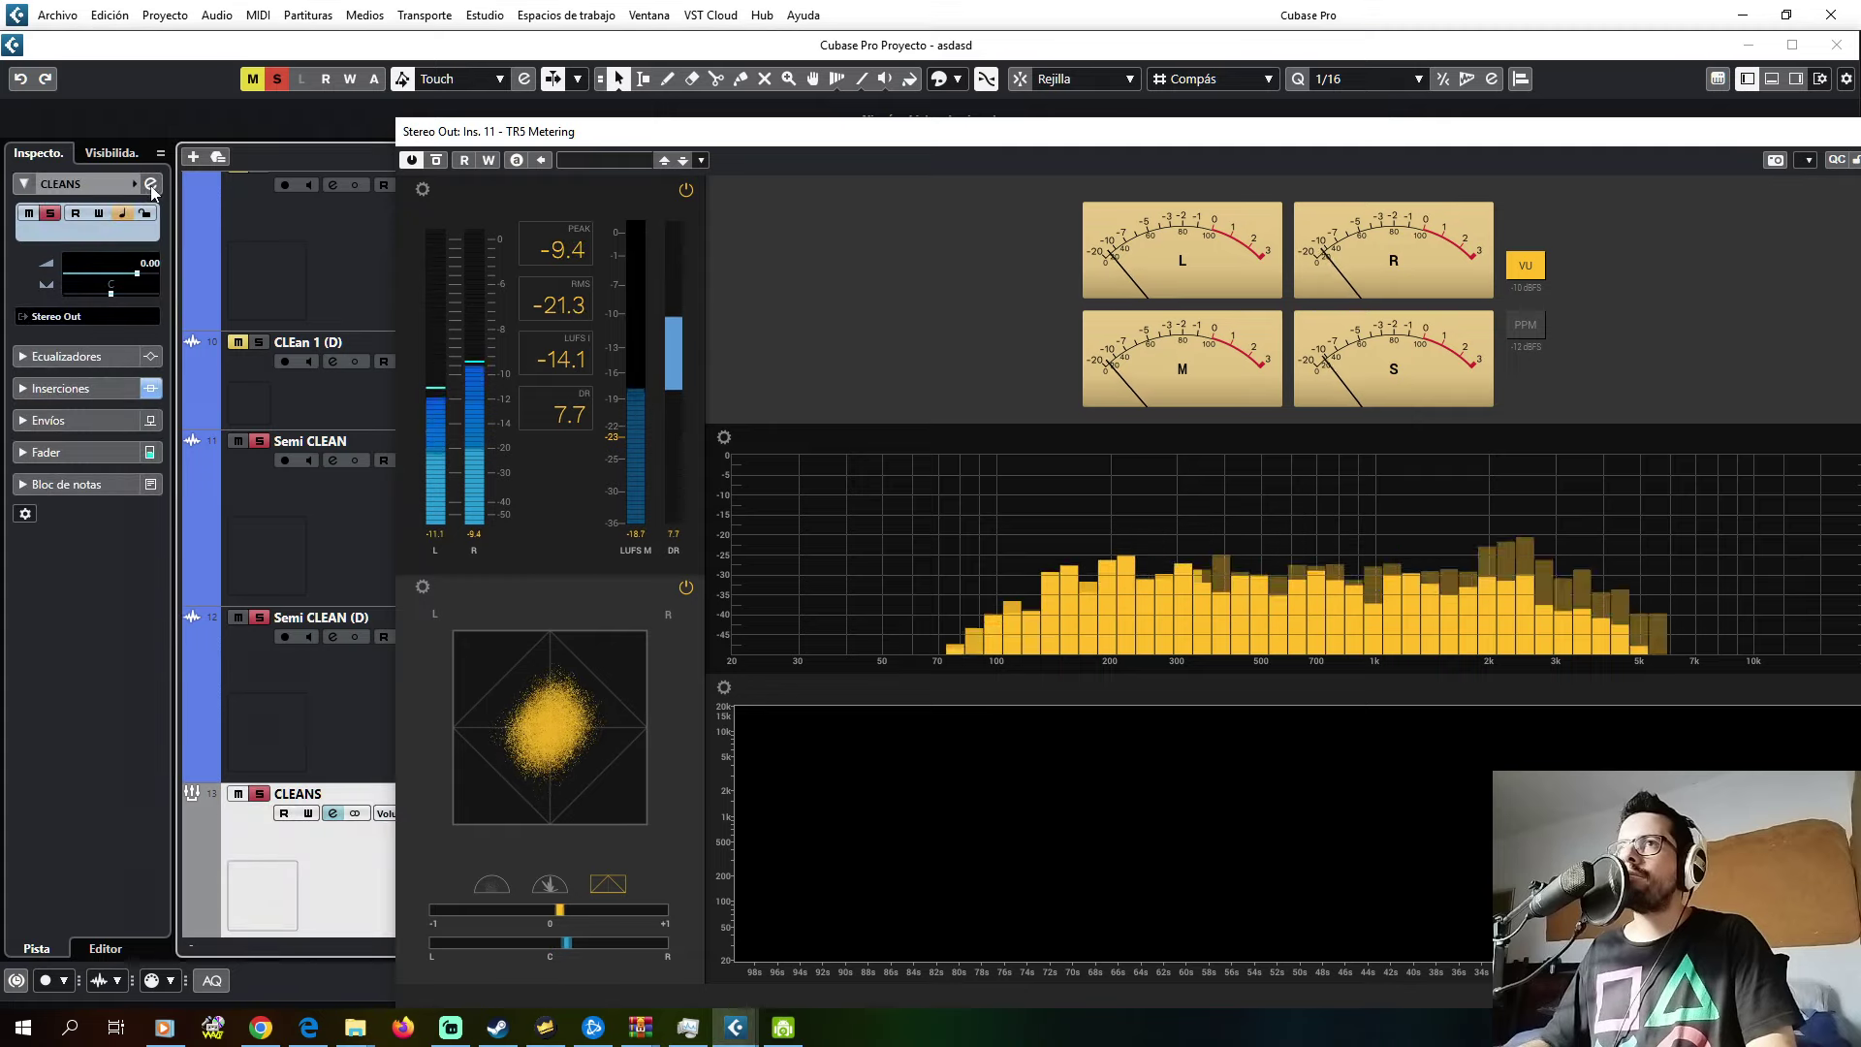
left_click(196, 293)
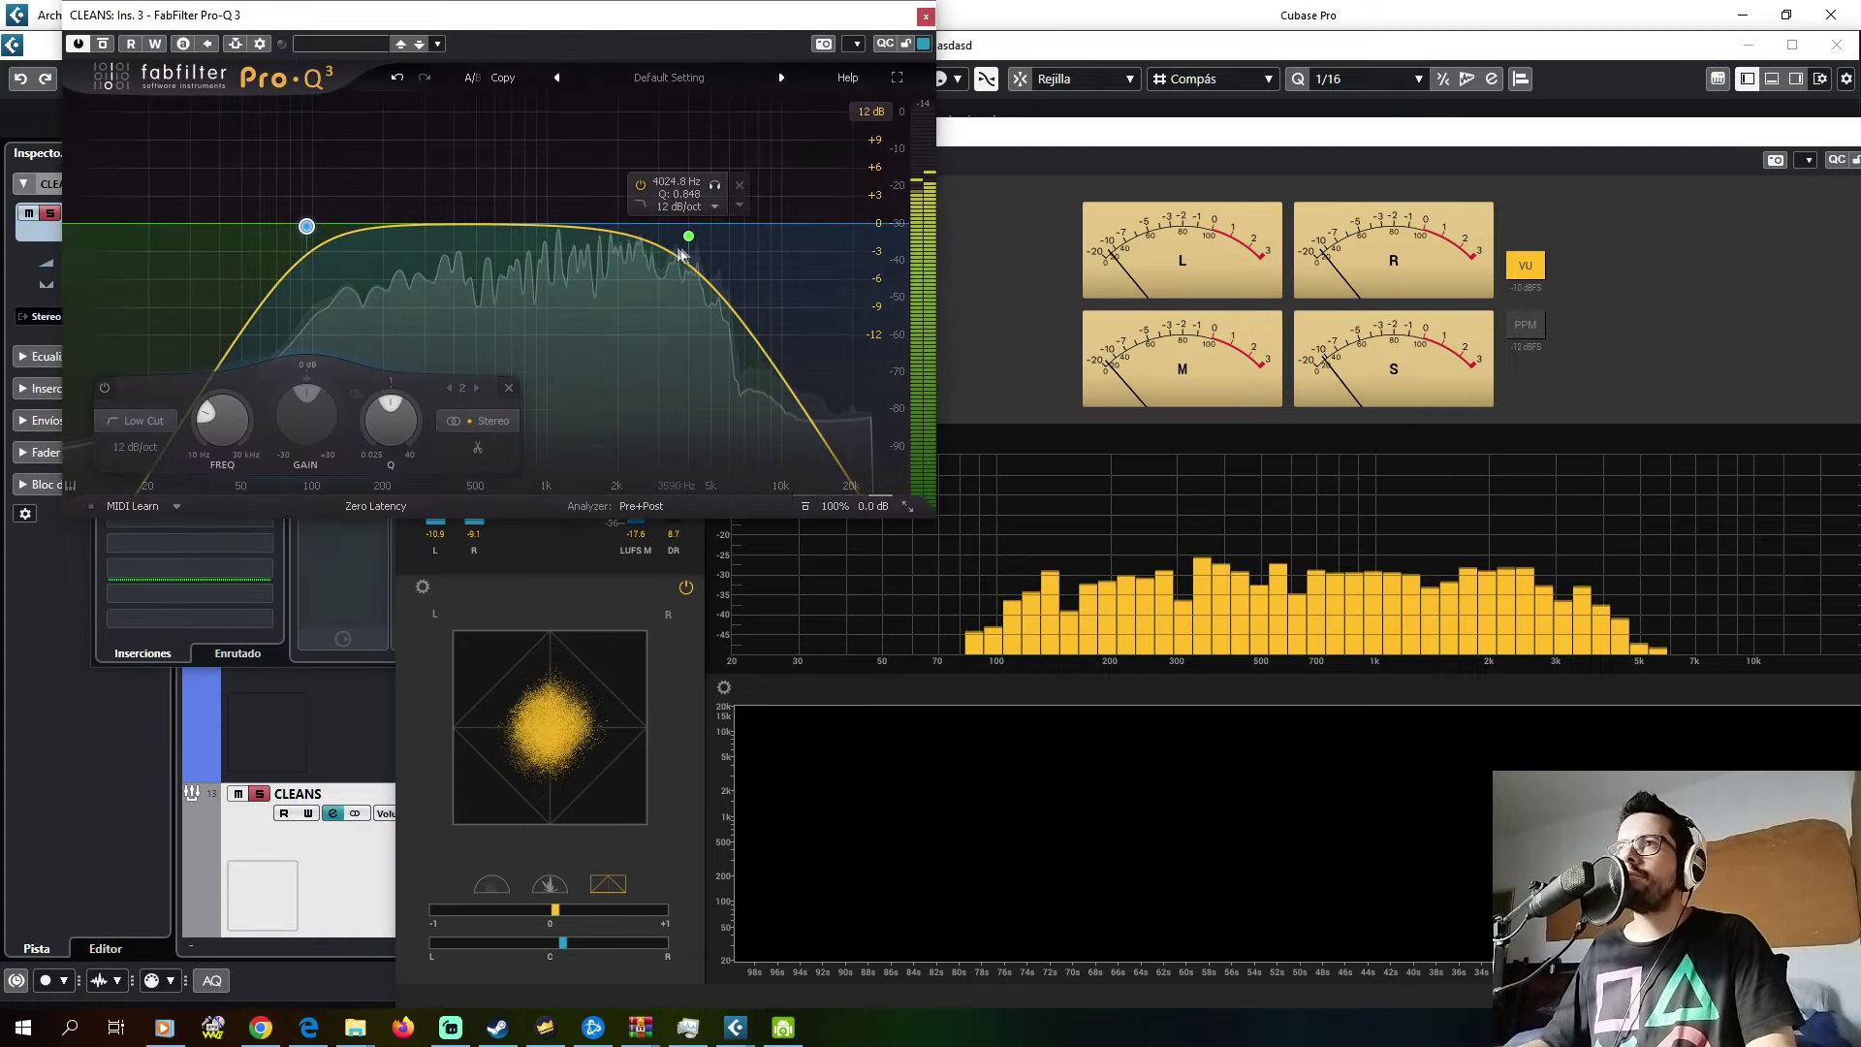
left_click(688, 236)
left_click(506, 446)
left_click(523, 533)
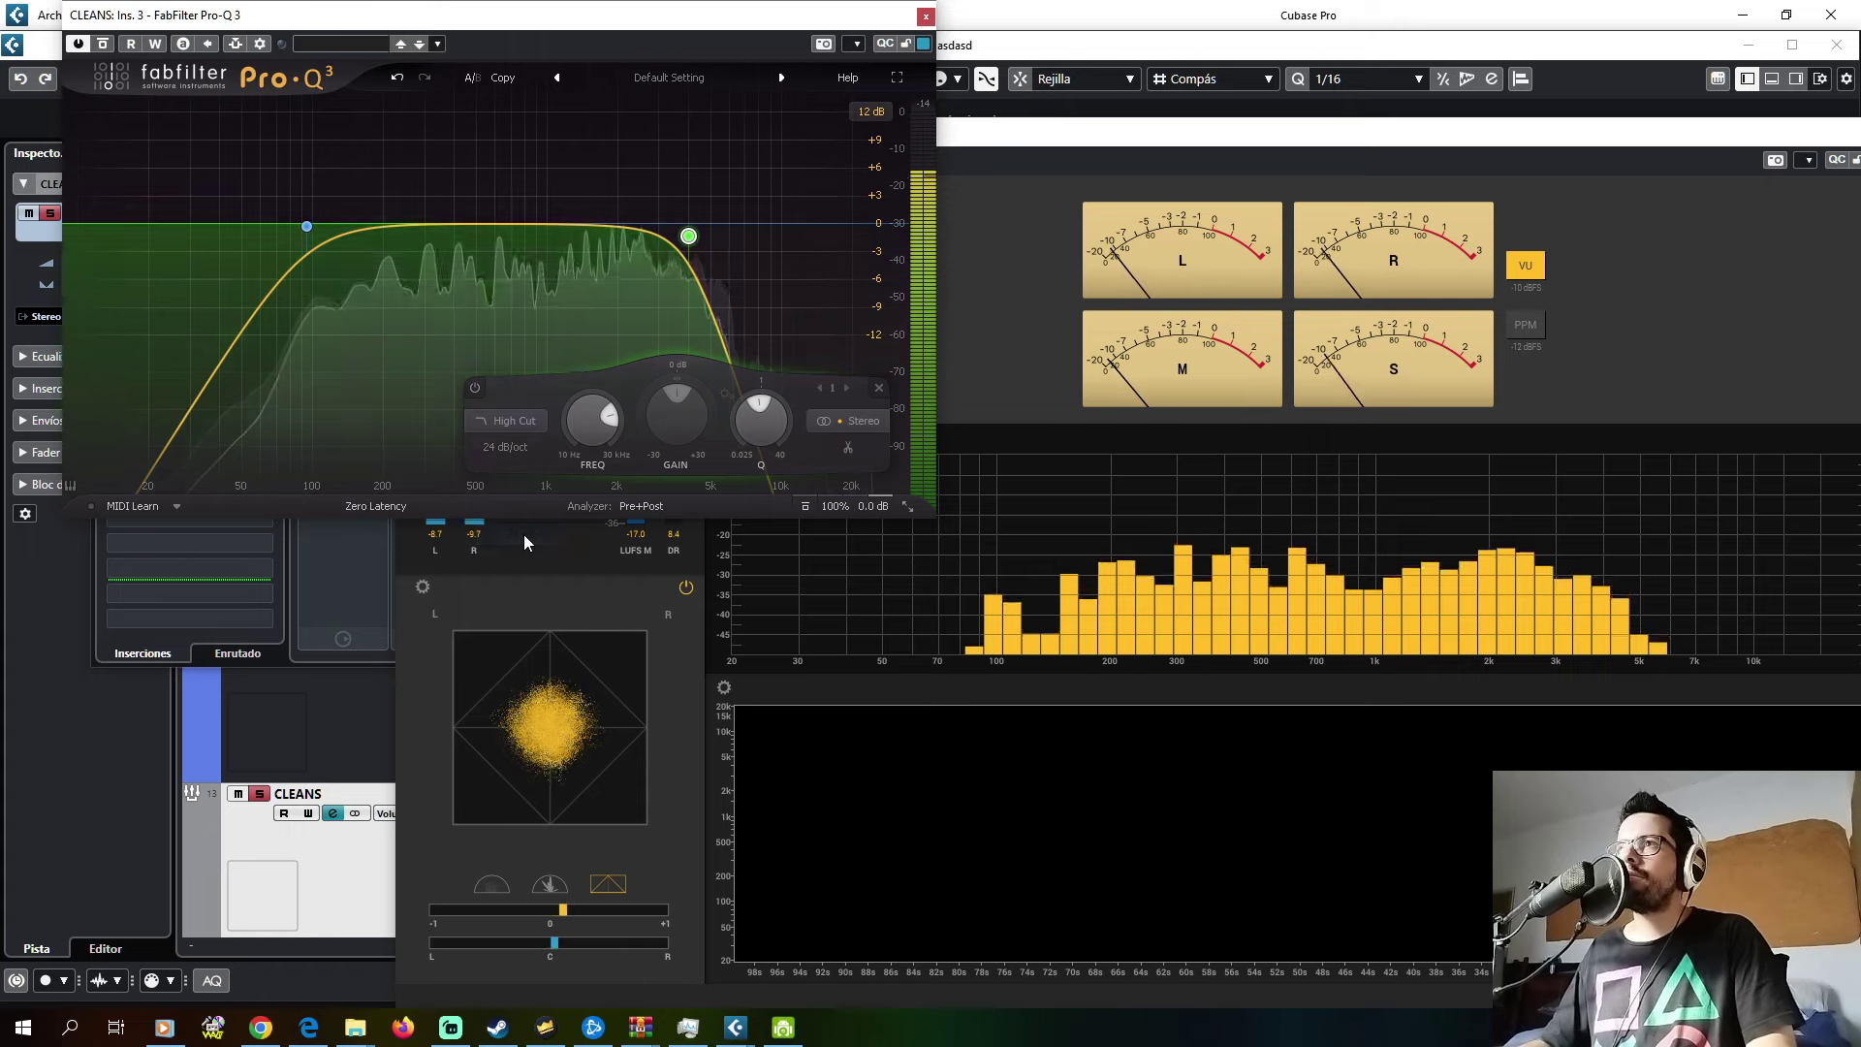
left_click(506, 447)
left_click(508, 512)
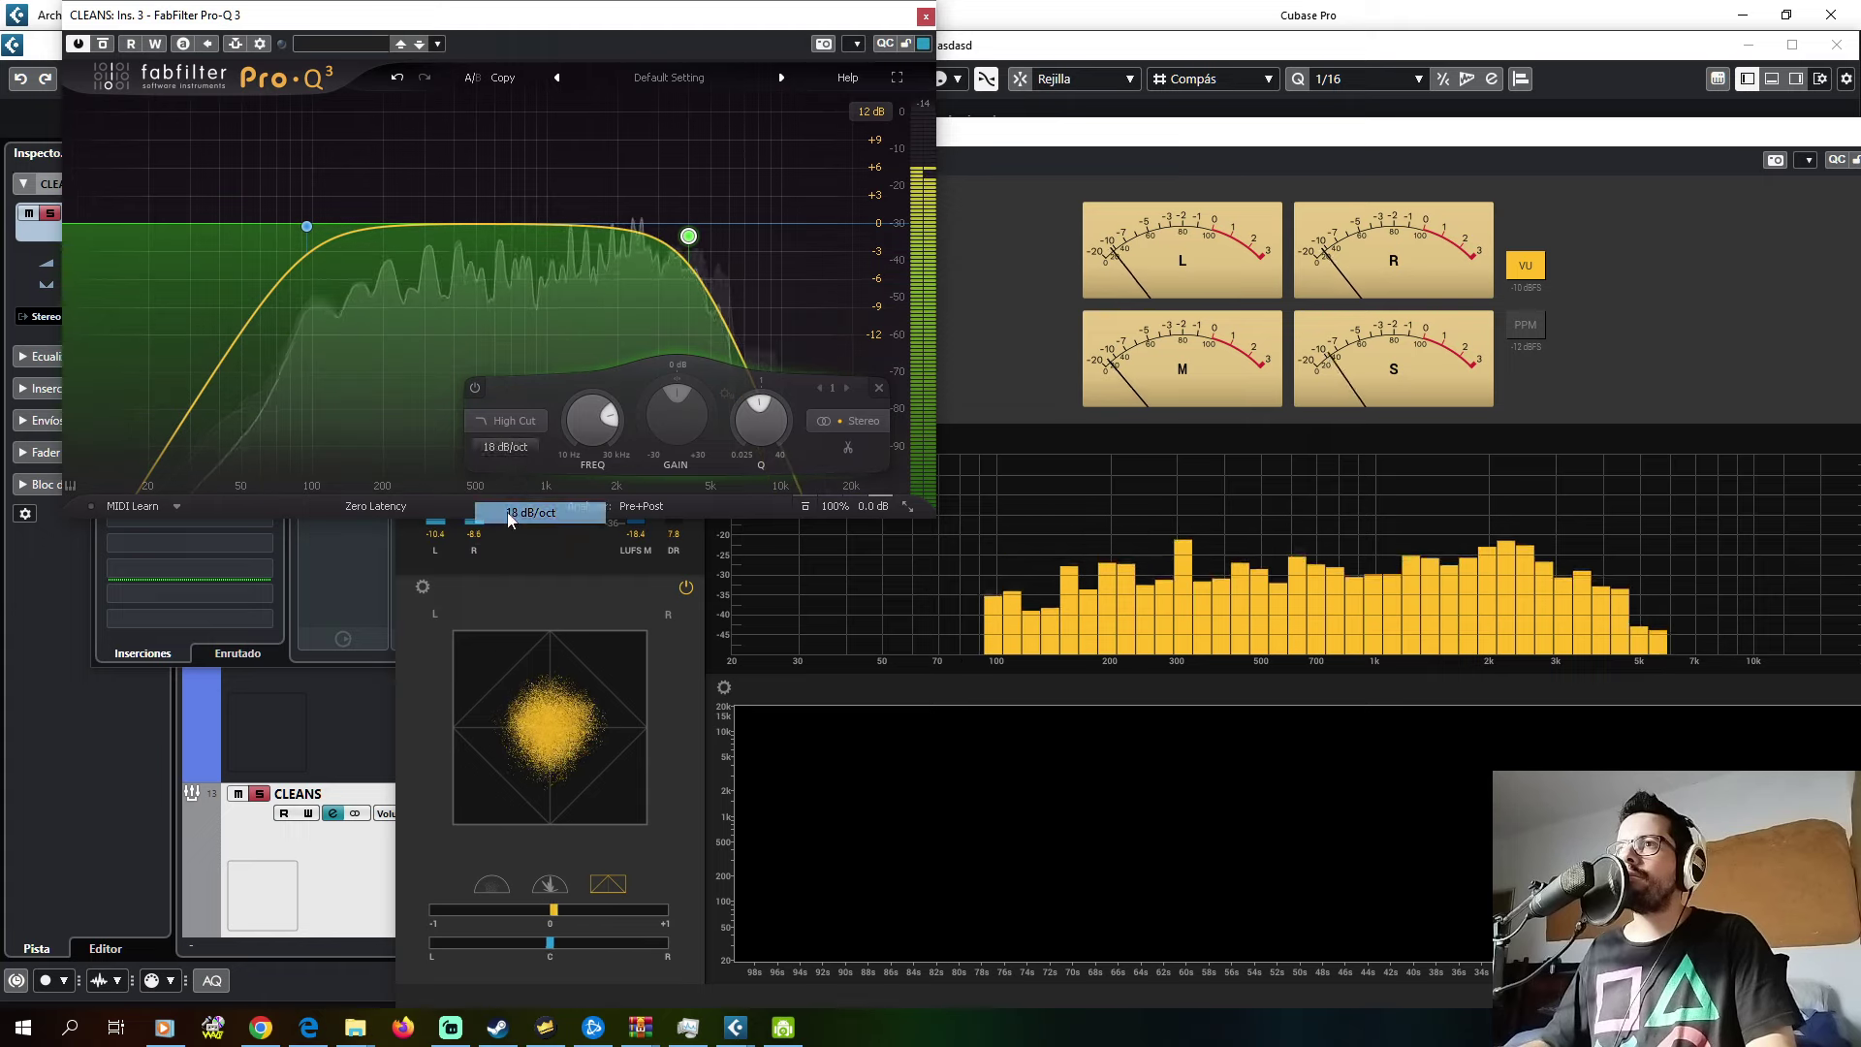
left_click(516, 451)
left_click(523, 640)
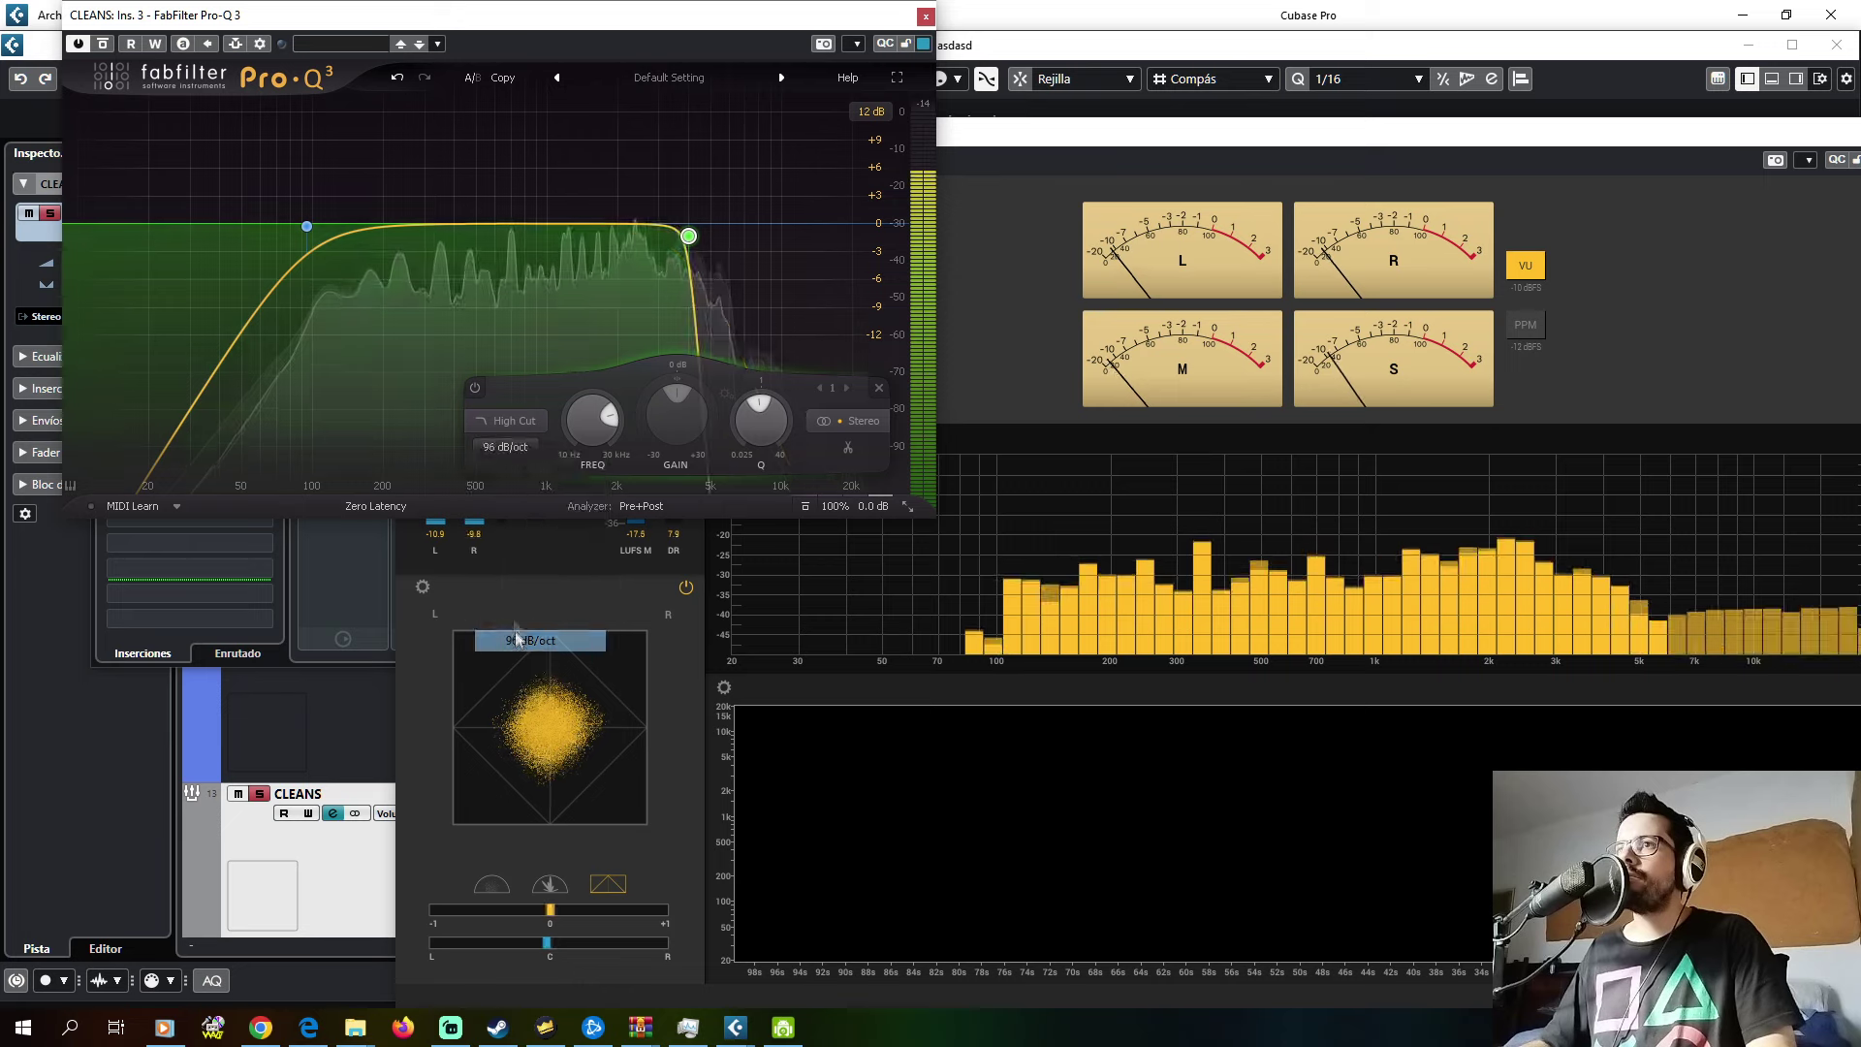
- Try a 6 dB/oct slope on the CLEANS high cut, settle on 18 dB/oct and close the Pro-Q 3 window
left_click(506, 448)
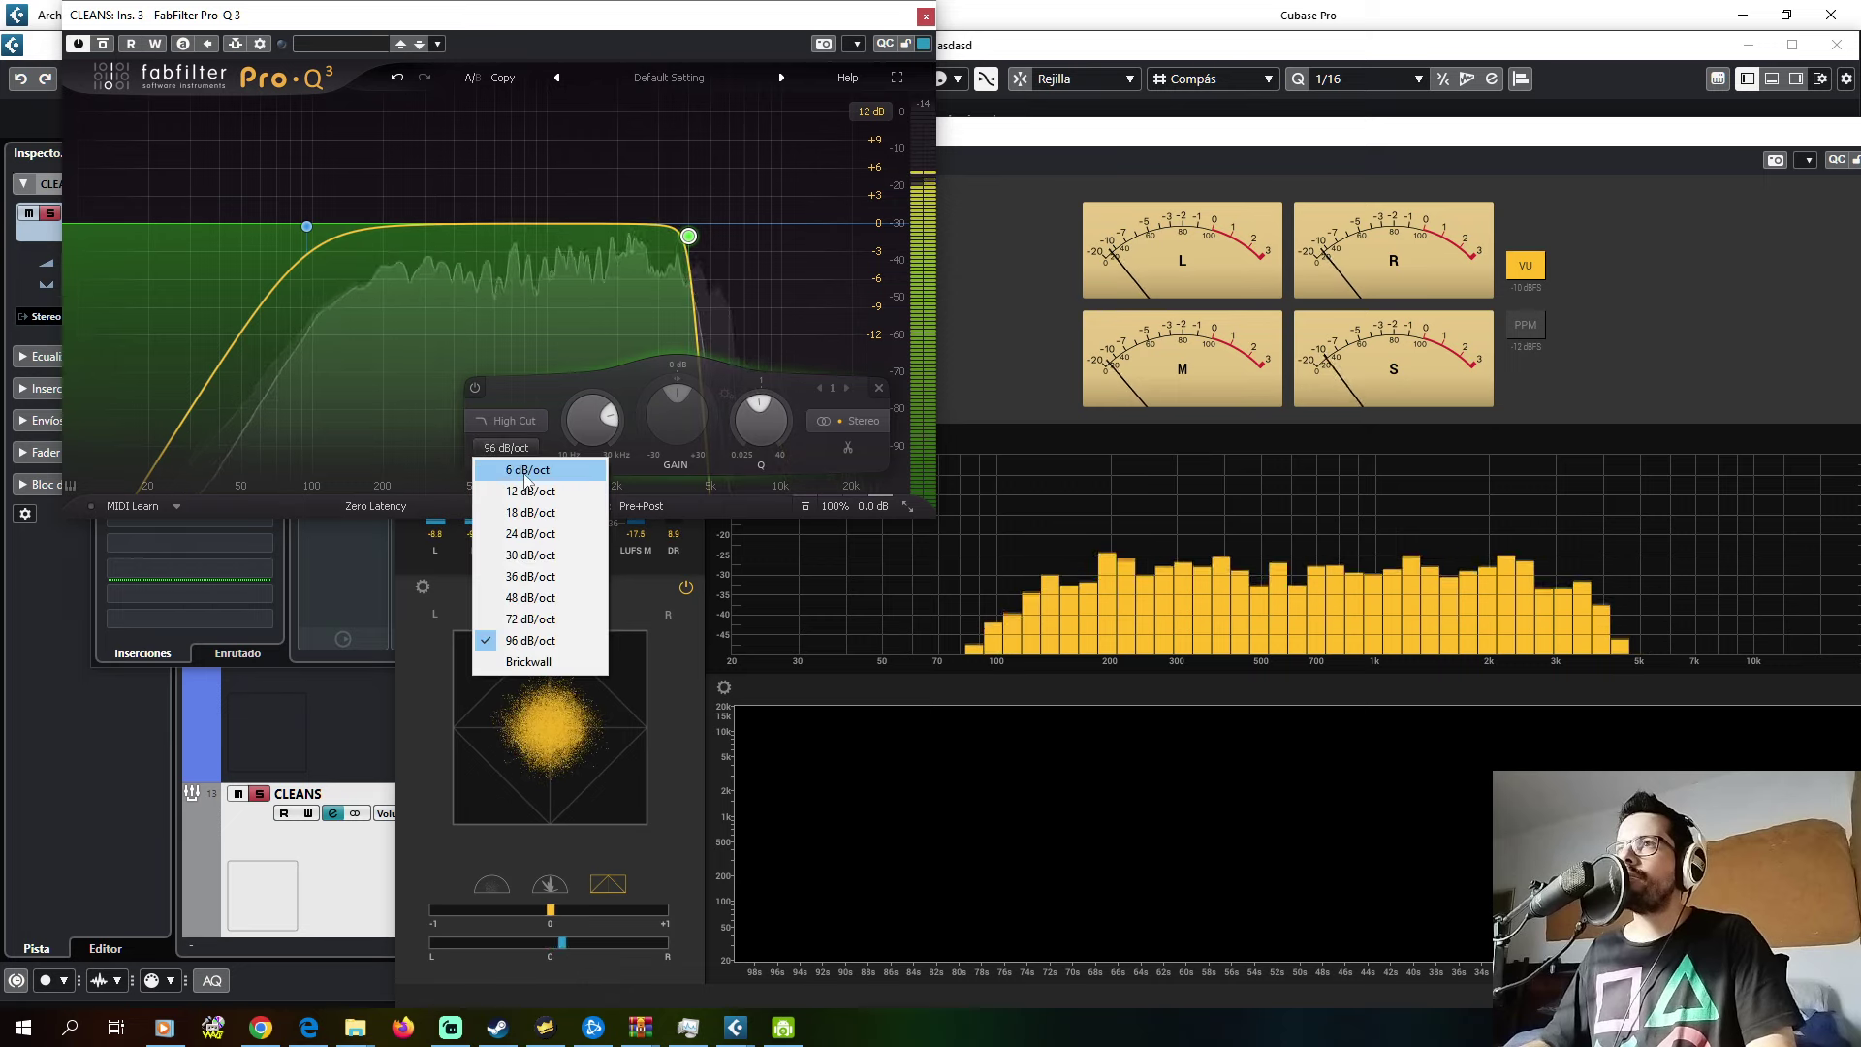
left_click(518, 469)
left_click(506, 448)
left_click(520, 514)
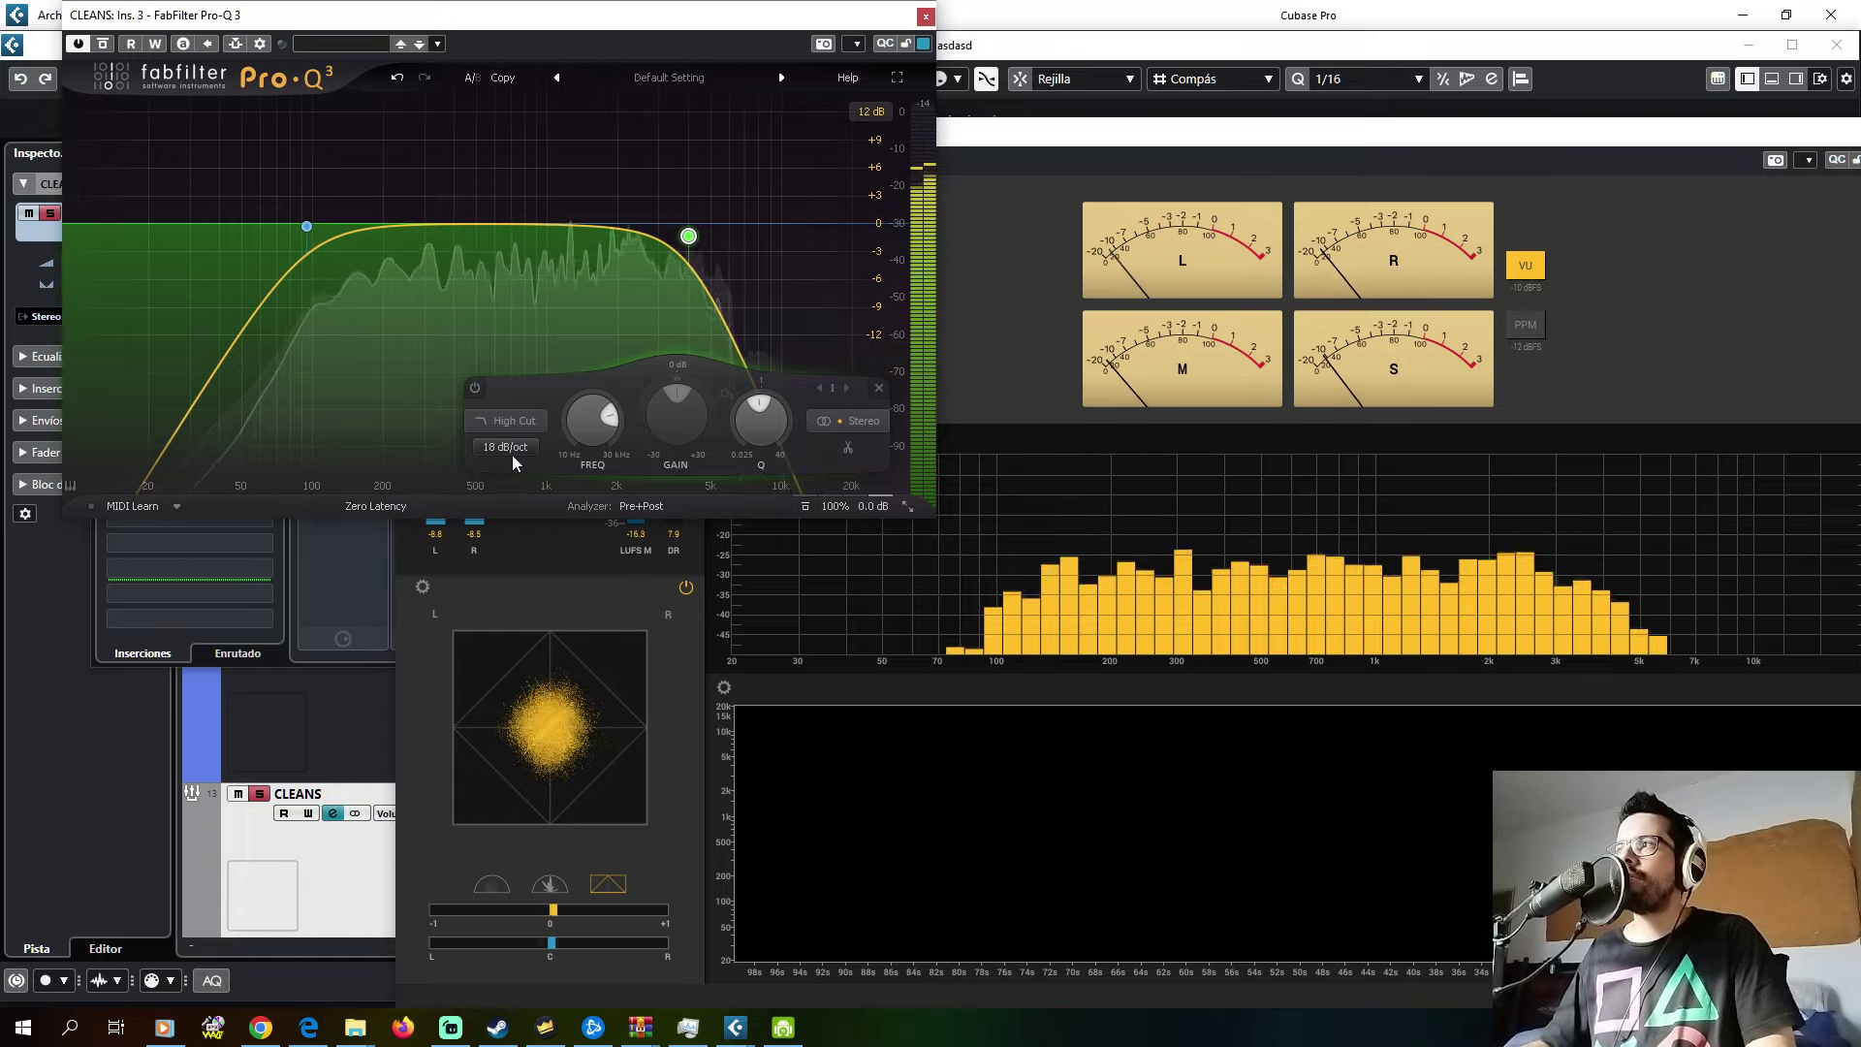
left_click(926, 16)
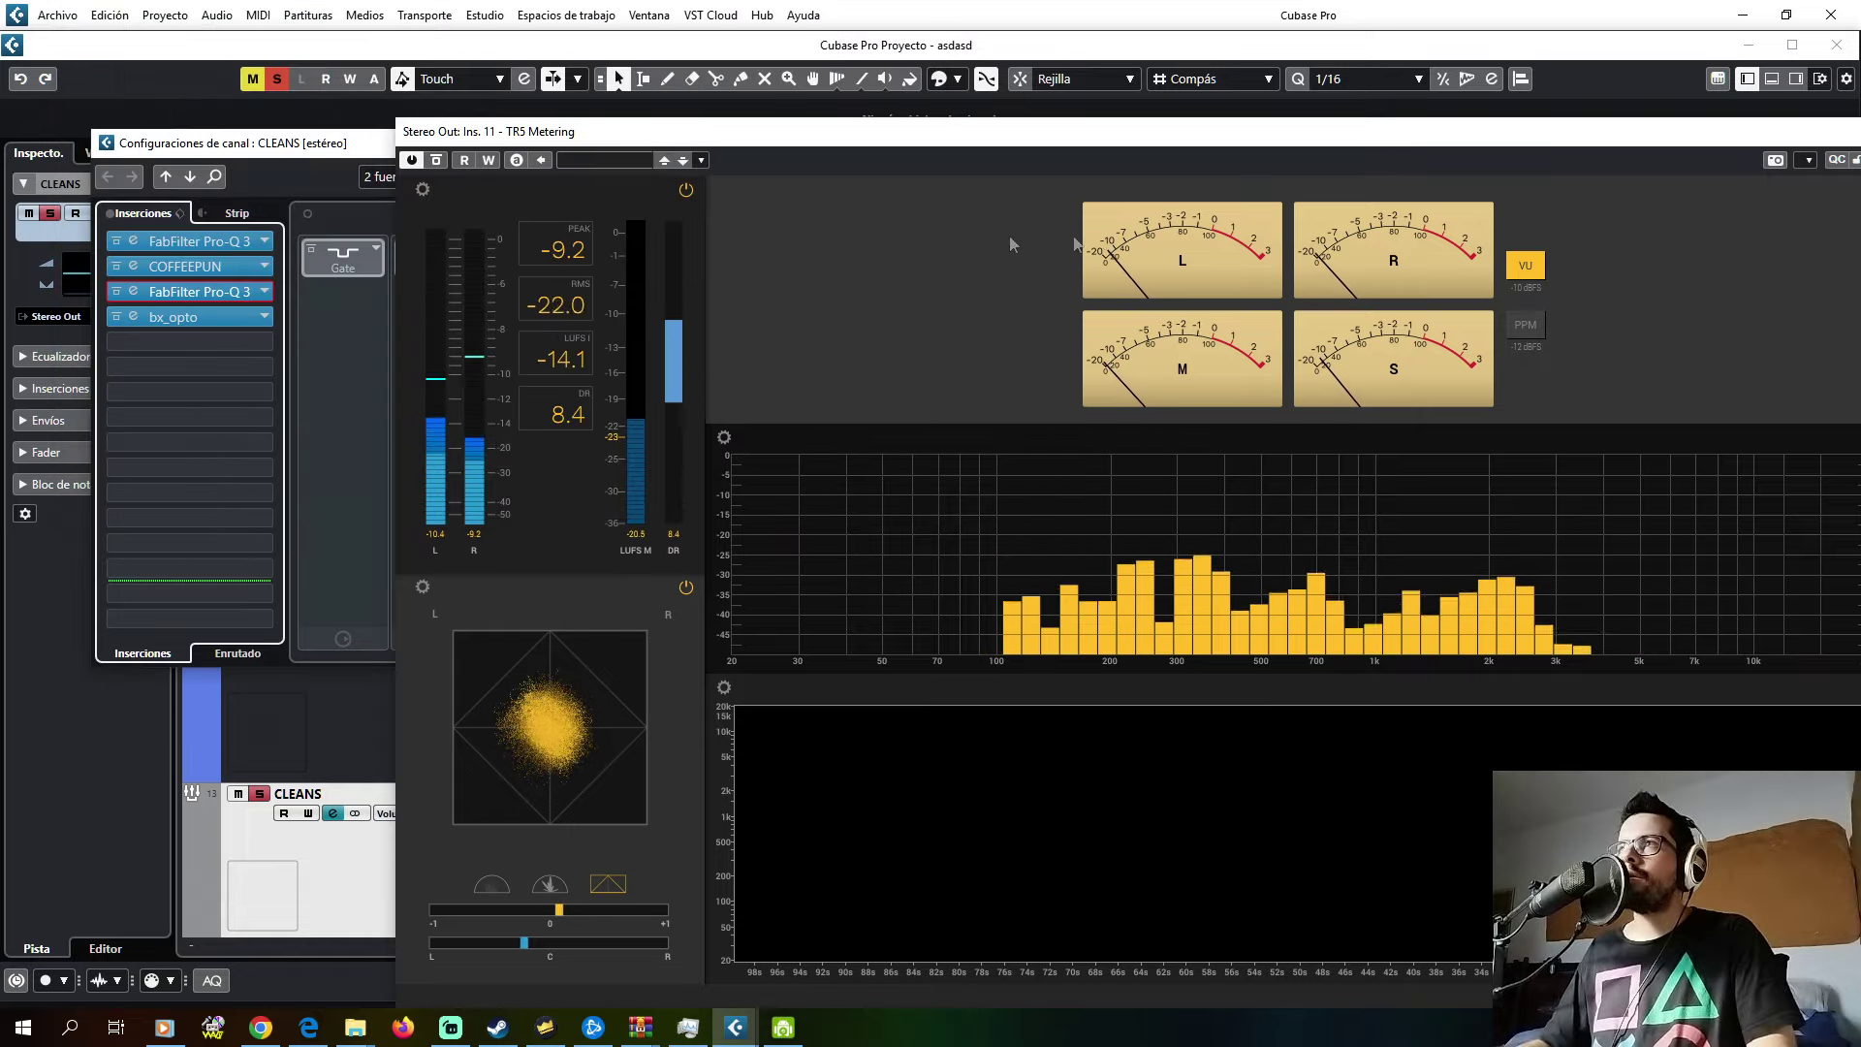
- Close the CLEANS channel settings, move the TR5 Metering window clear of the guitar tracks and toggle playback
left_click_drag(1105, 131, 1176, 367)
left_click(1165, 150)
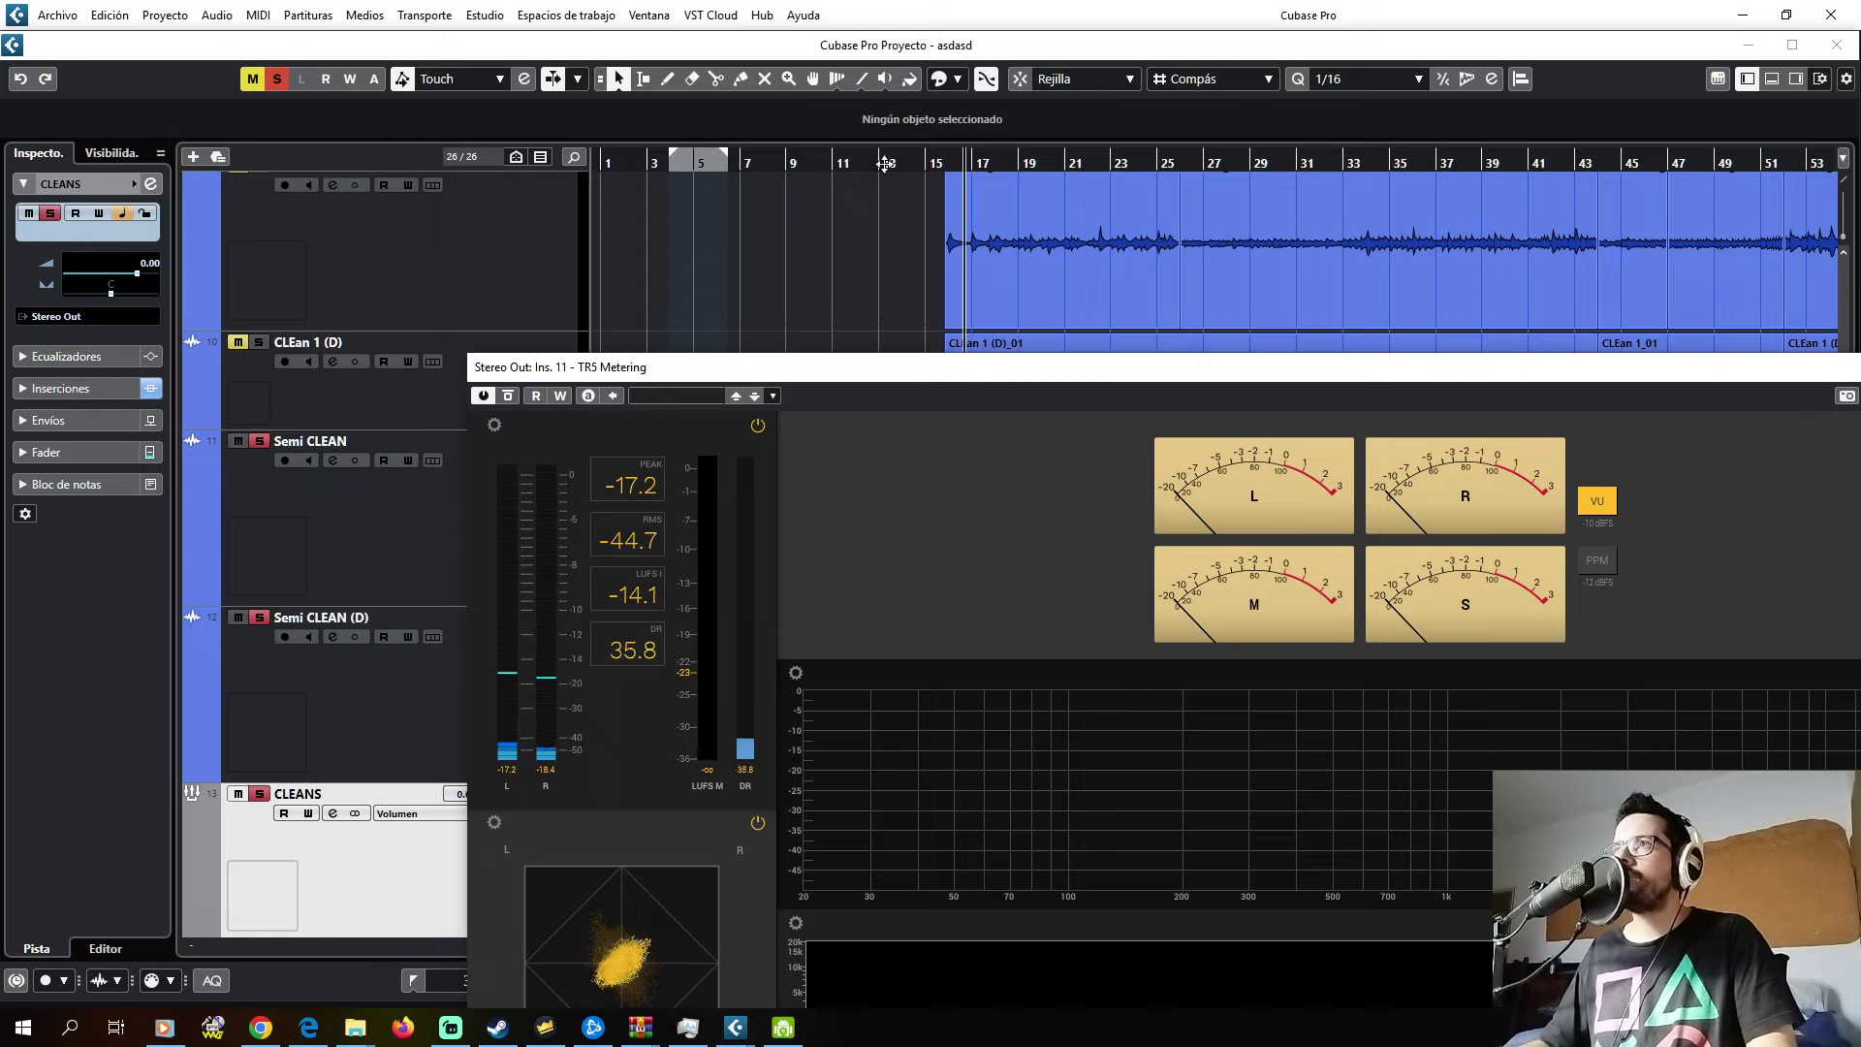
left_click_drag(543, 367, 953, 779)
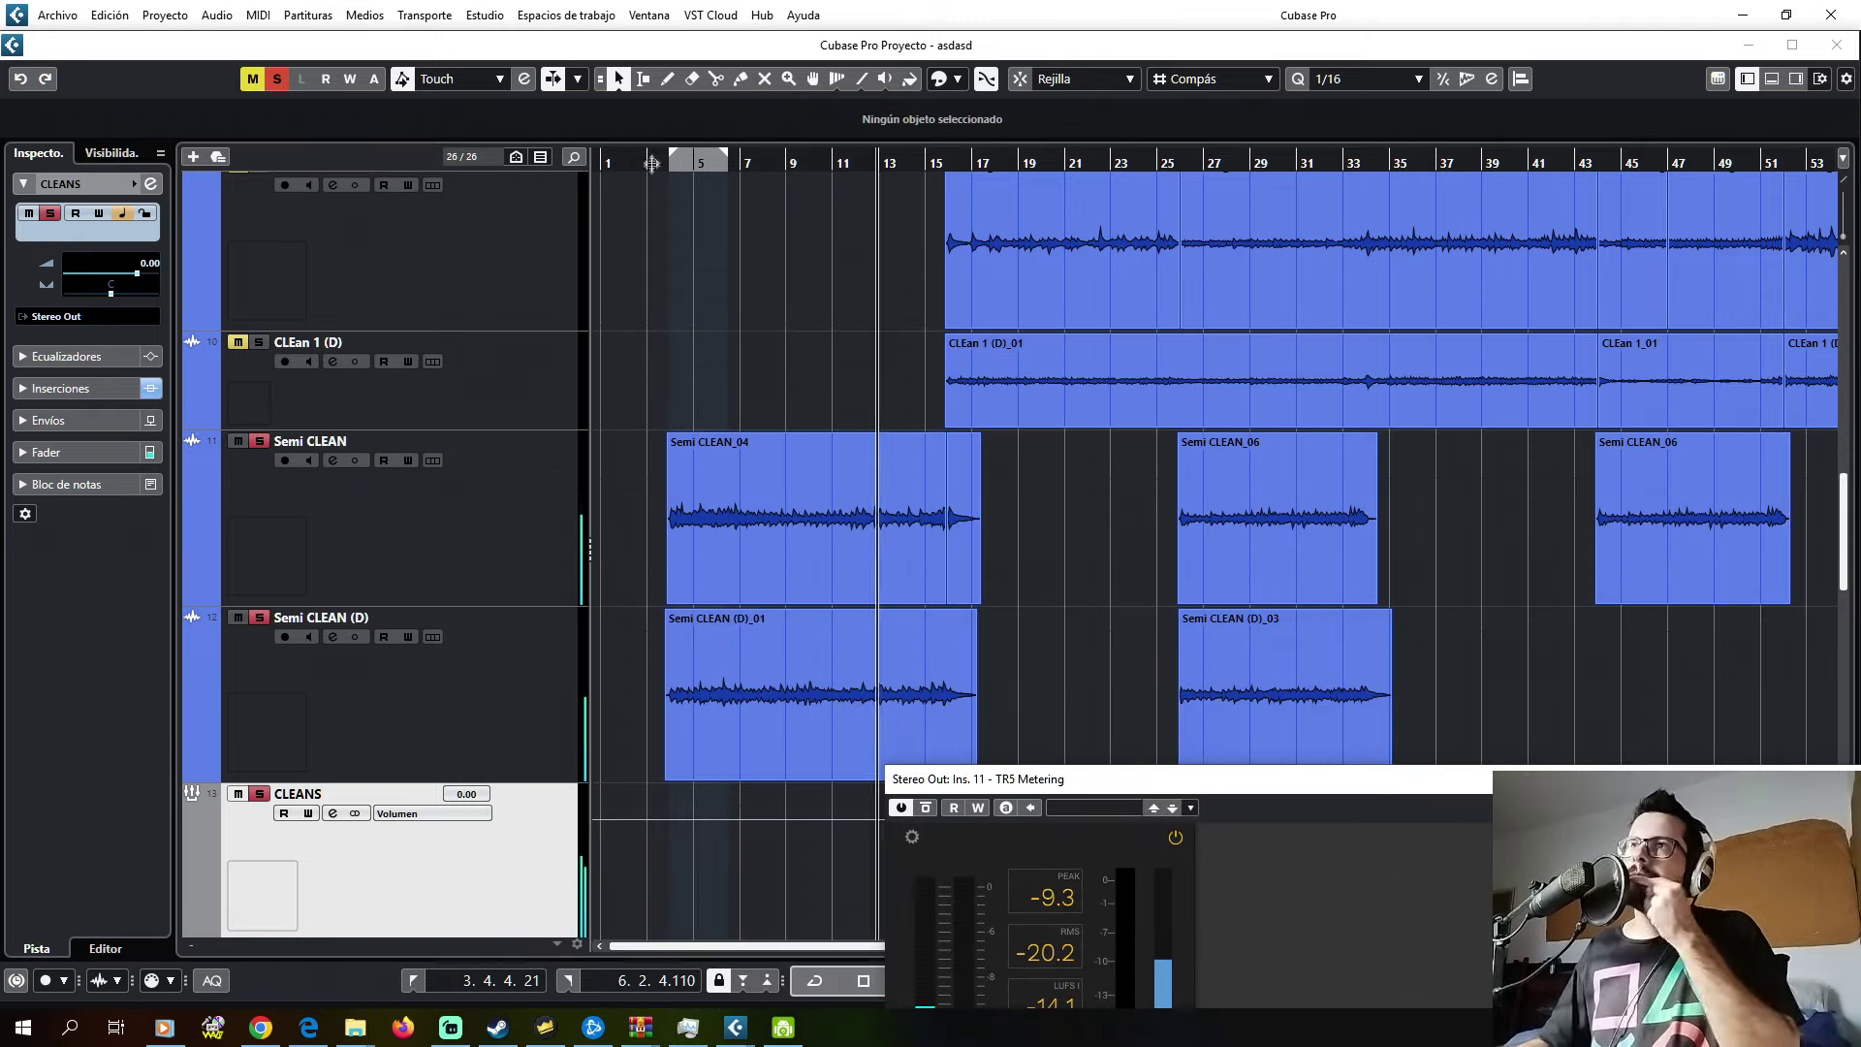
key("space")
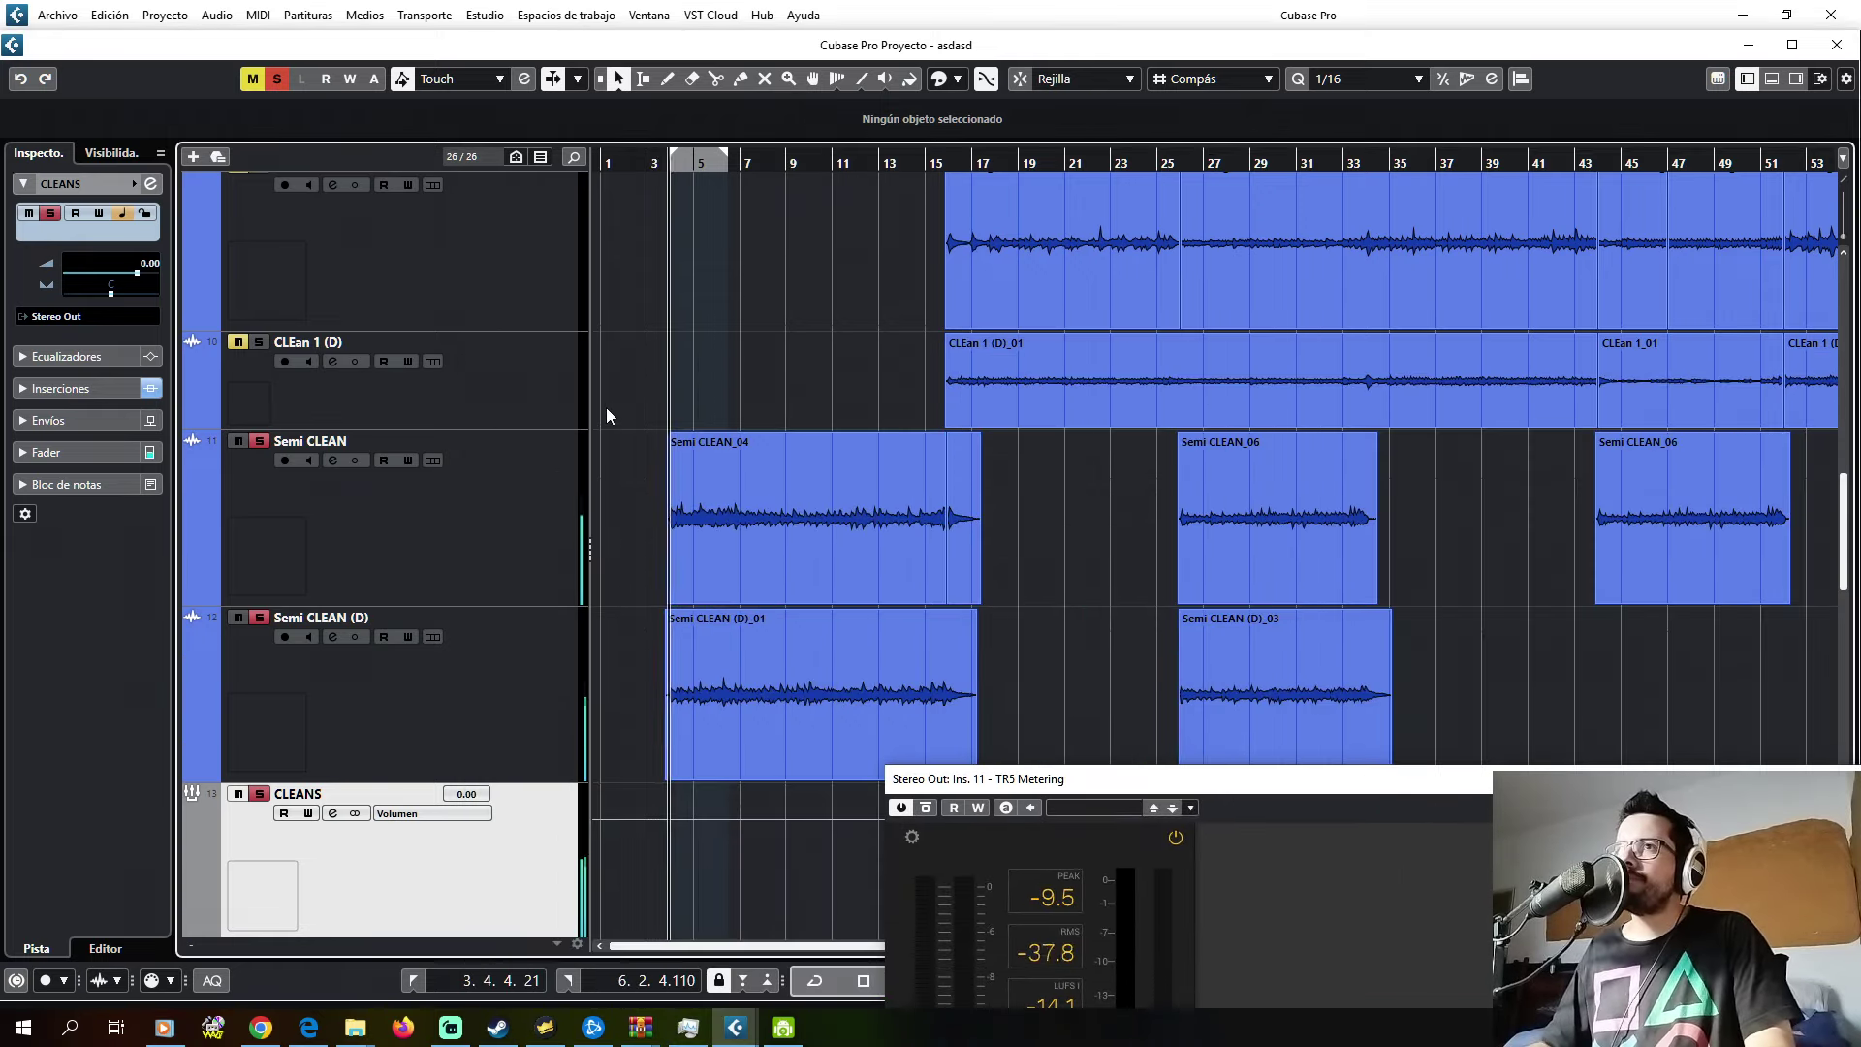
- Solo the Piano (D) track and replay the section from about bar 4
scroll(593, 405, "up", 5)
scroll(591, 405, "up", 3)
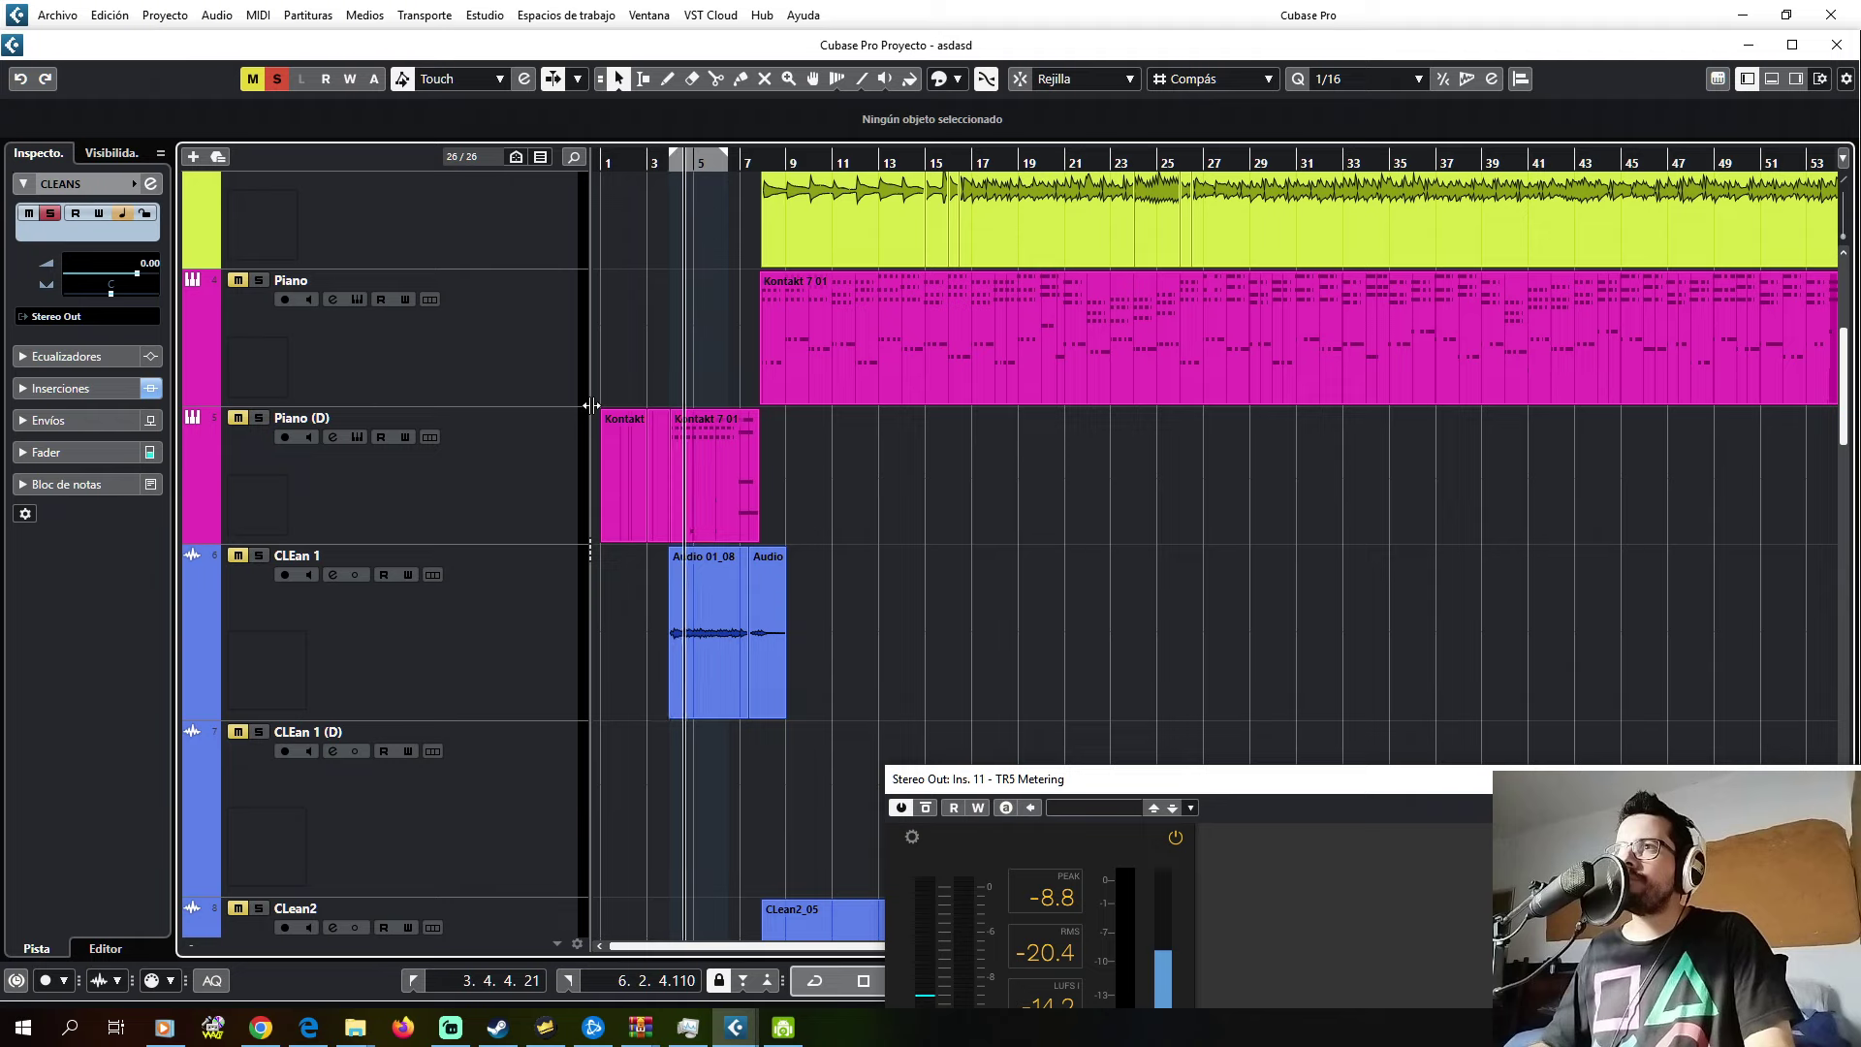
left_click(258, 571)
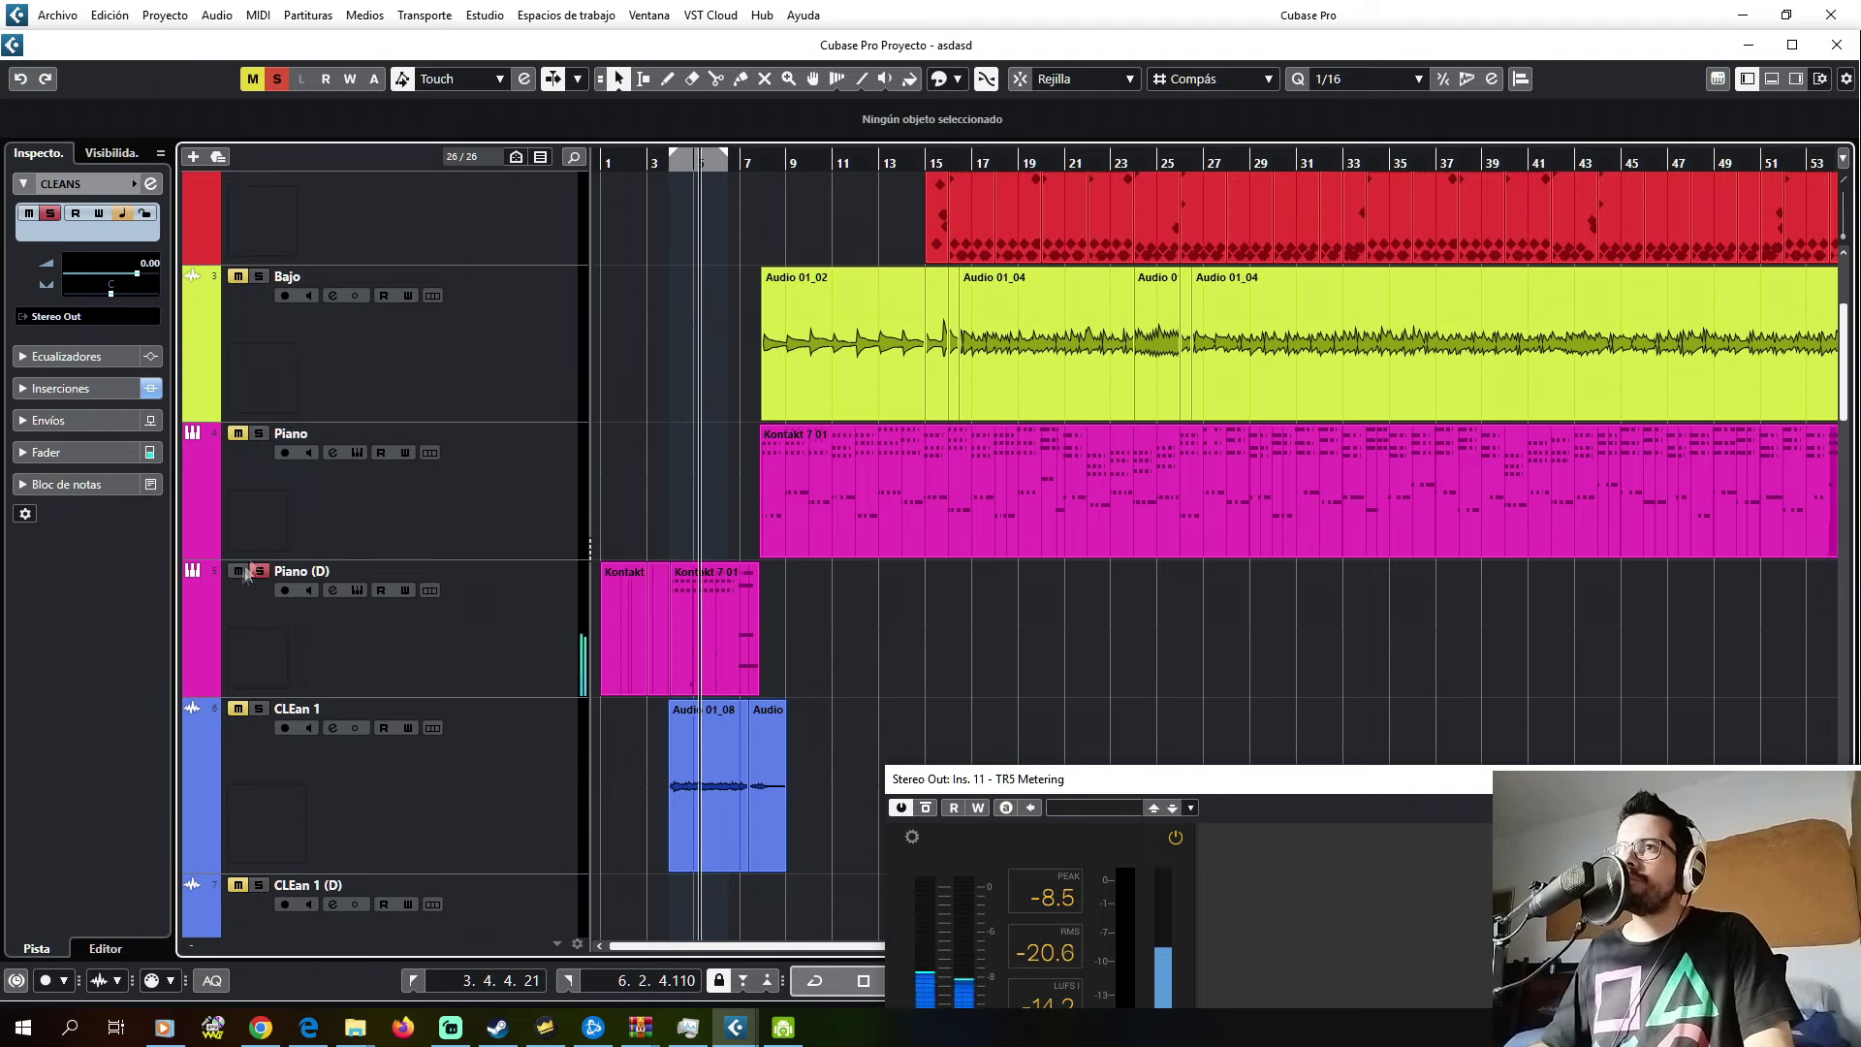
left_click(679, 165)
left_click(662, 165)
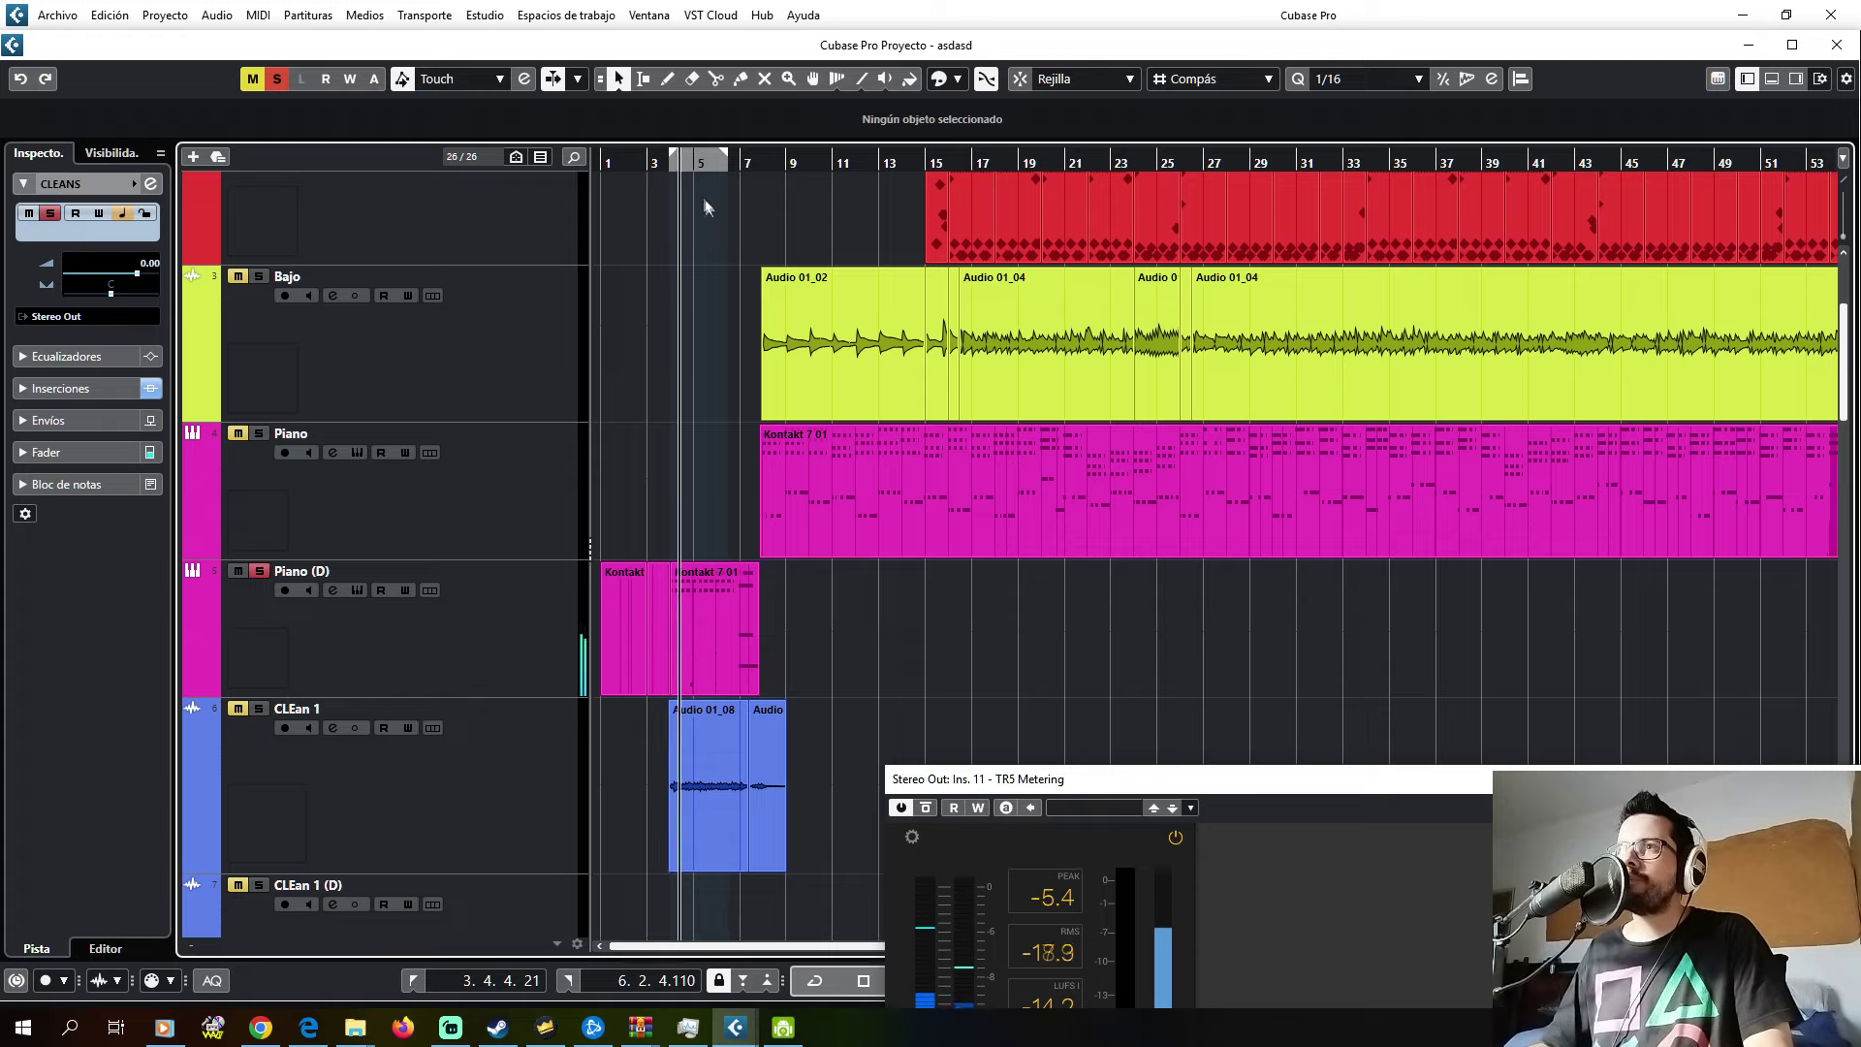
- Examine the low notes of the Kontakt 7 01 part starting at bar 4 on Piano (D) in the key editor and close it
left_click_drag(671, 169, 666, 647)
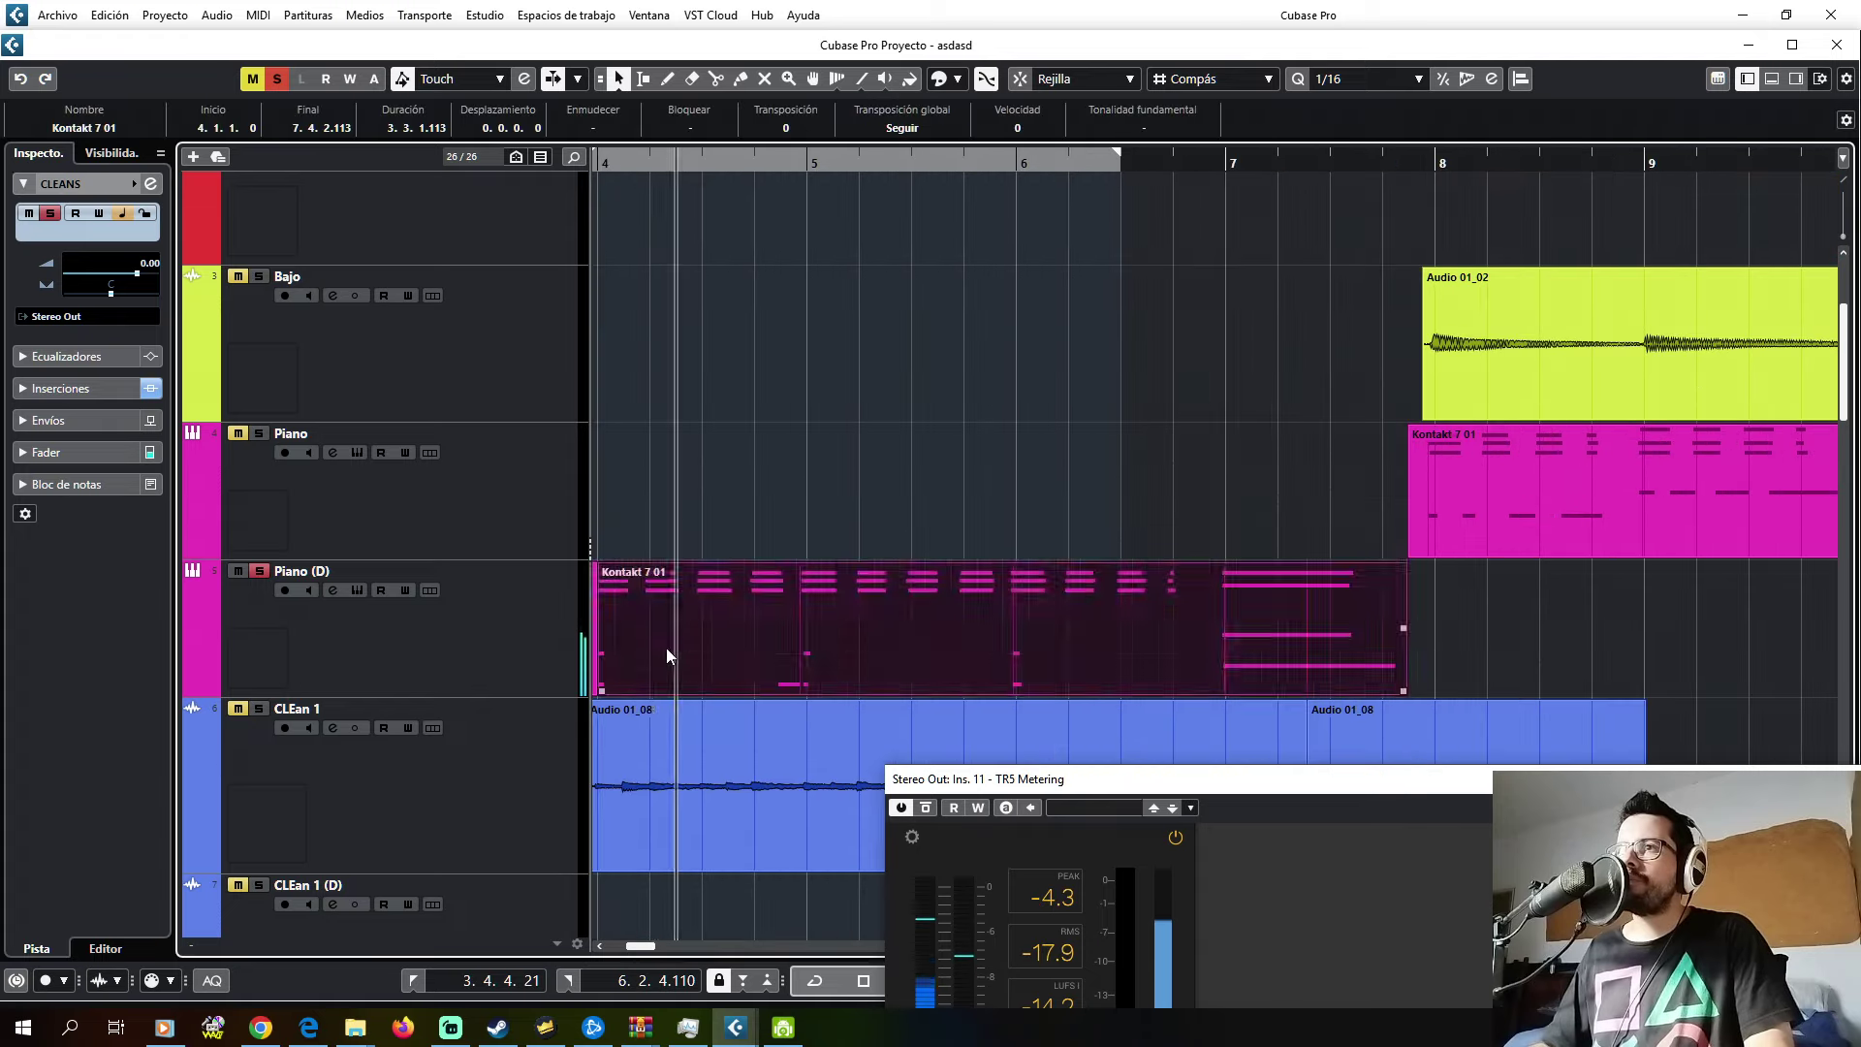
double_click(666, 647)
left_click_drag(378, 923, 357, 923)
scroll(491, 584, "up", 1)
scroll(558, 536, "up", 6)
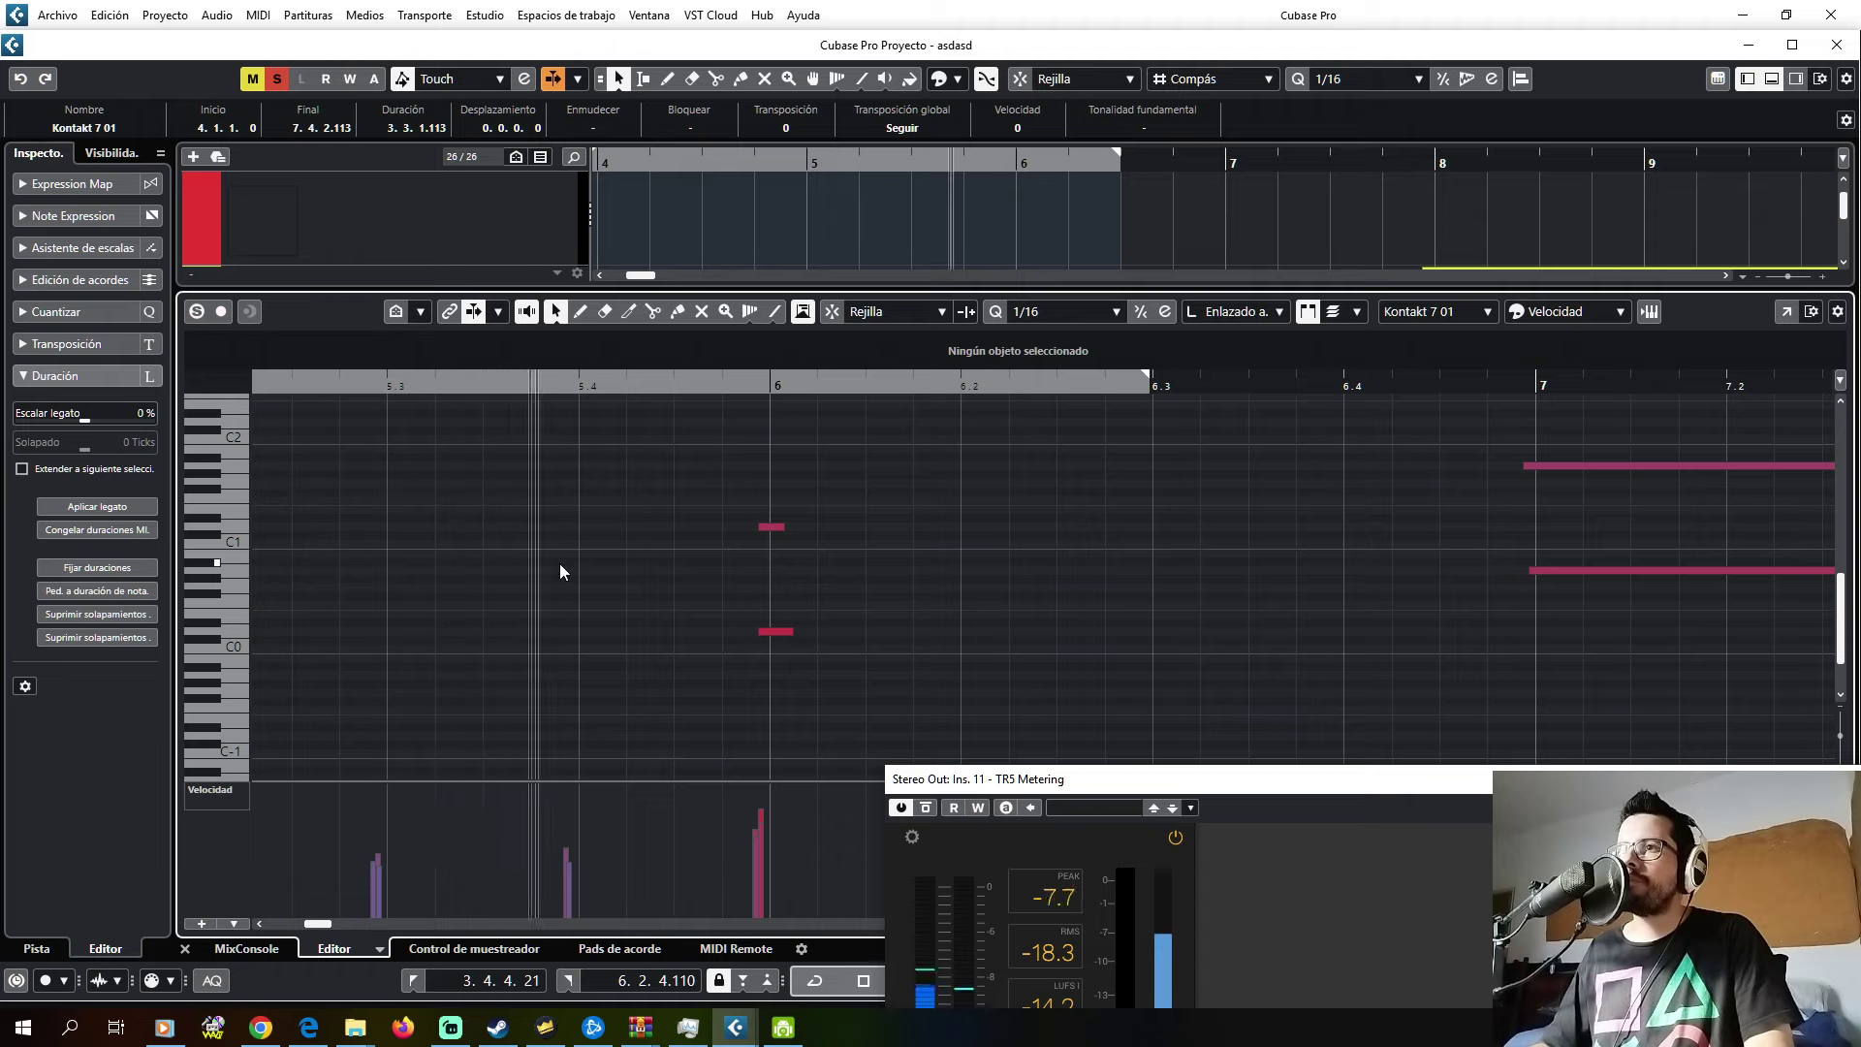
scroll(560, 564, "down", 6)
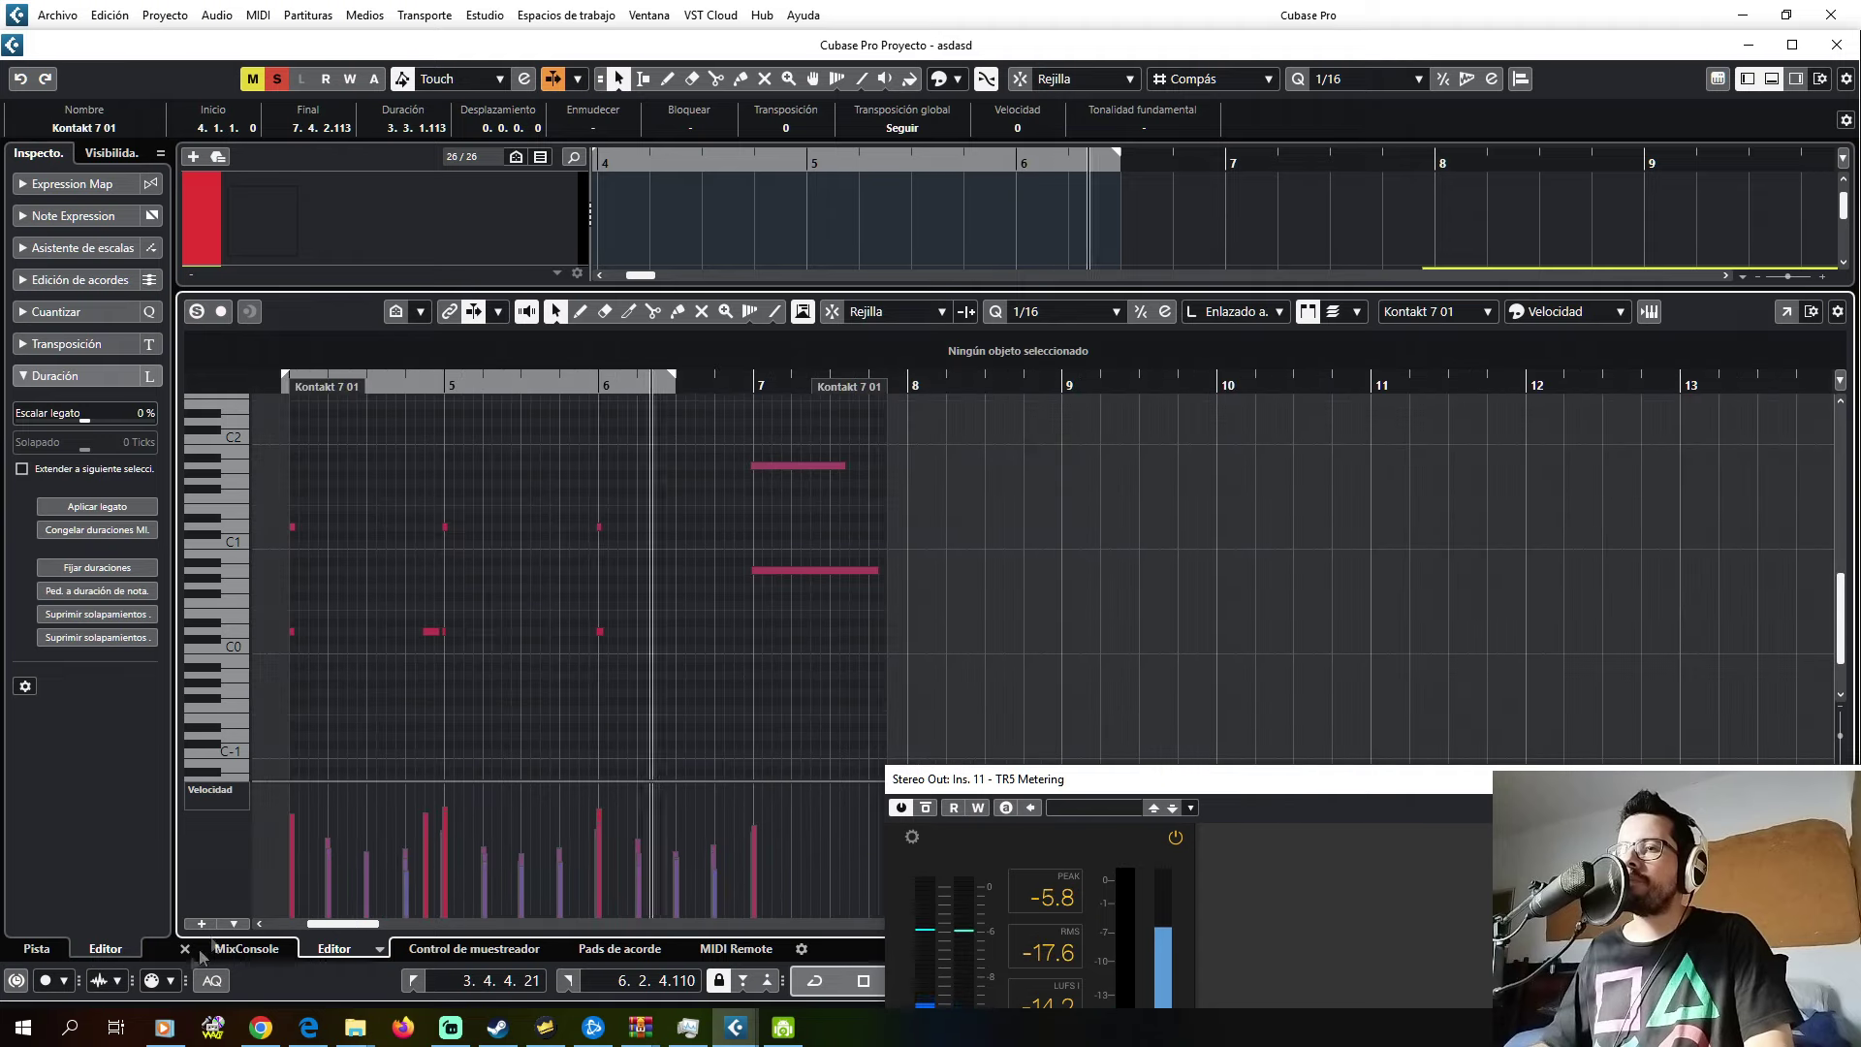
left_click(184, 953)
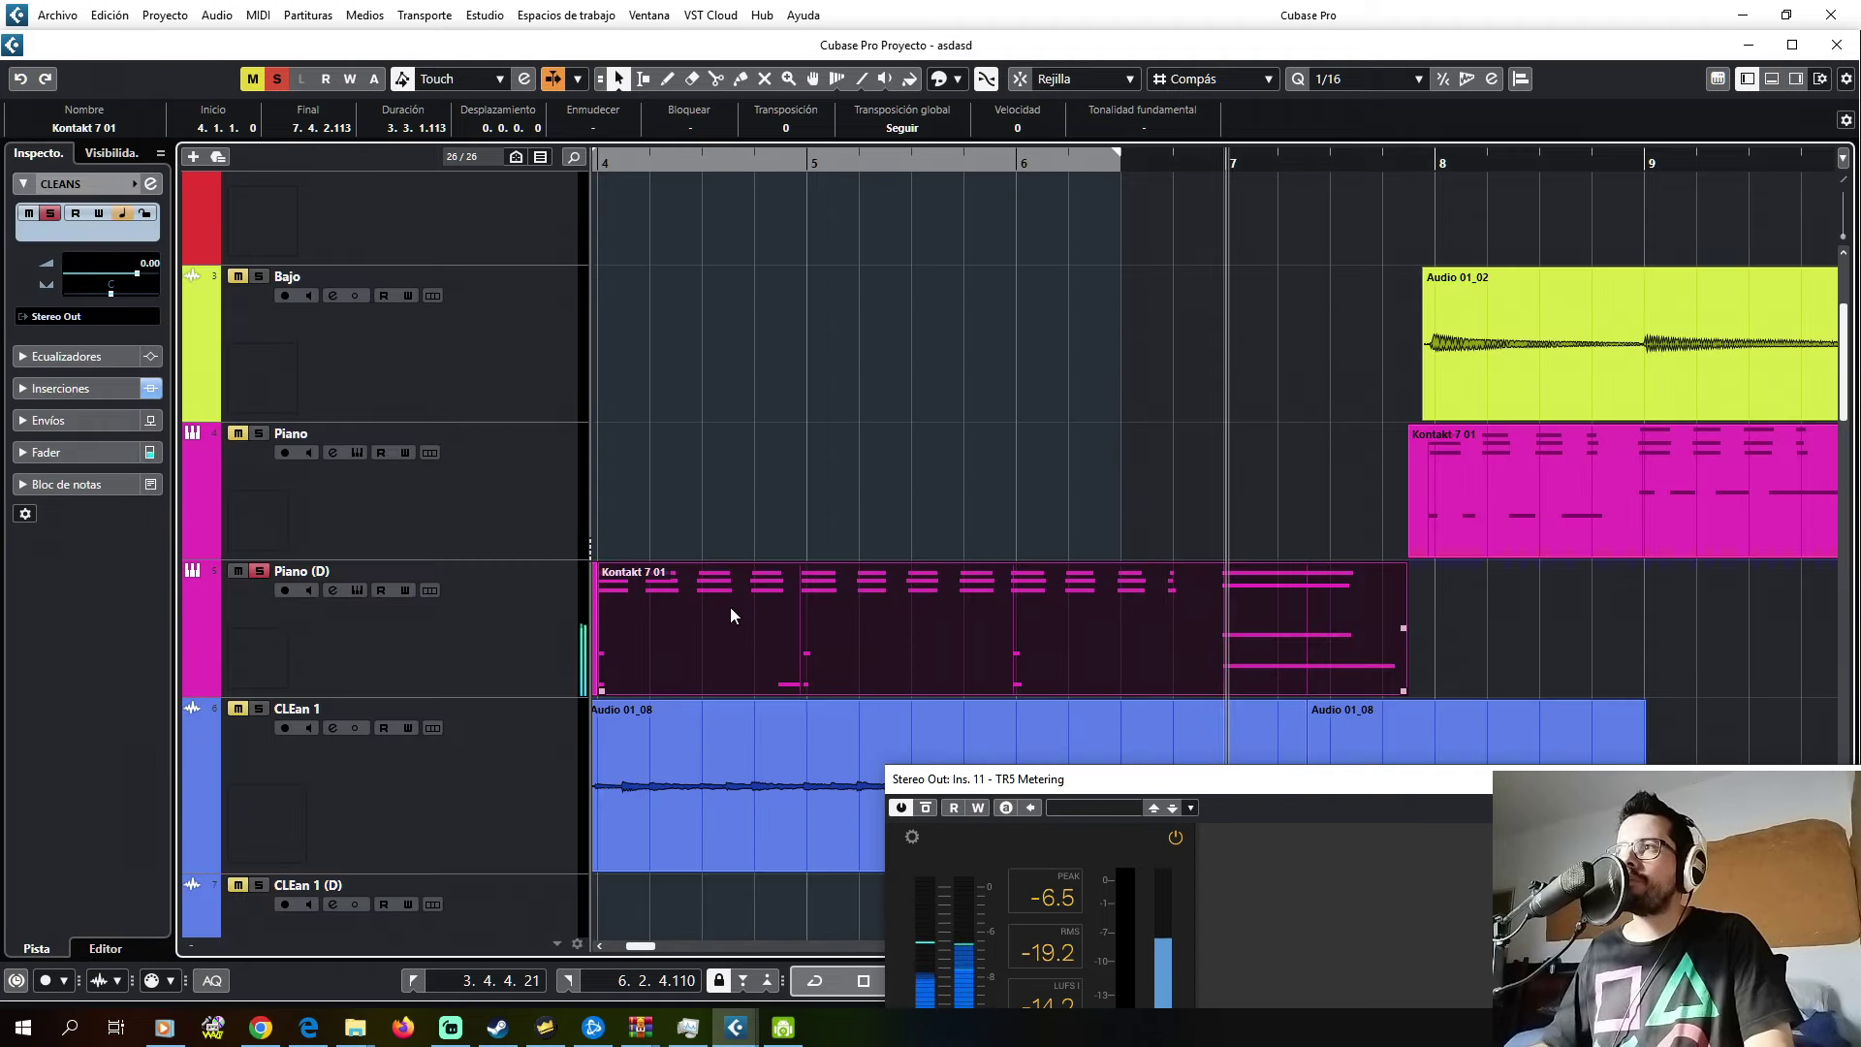
- Solo the Piano and Bajo tracks, check the combined mix in TR5 Metering and close the meter
left_click(259, 436)
left_click(258, 277)
left_click_drag(969, 778, 84, 596)
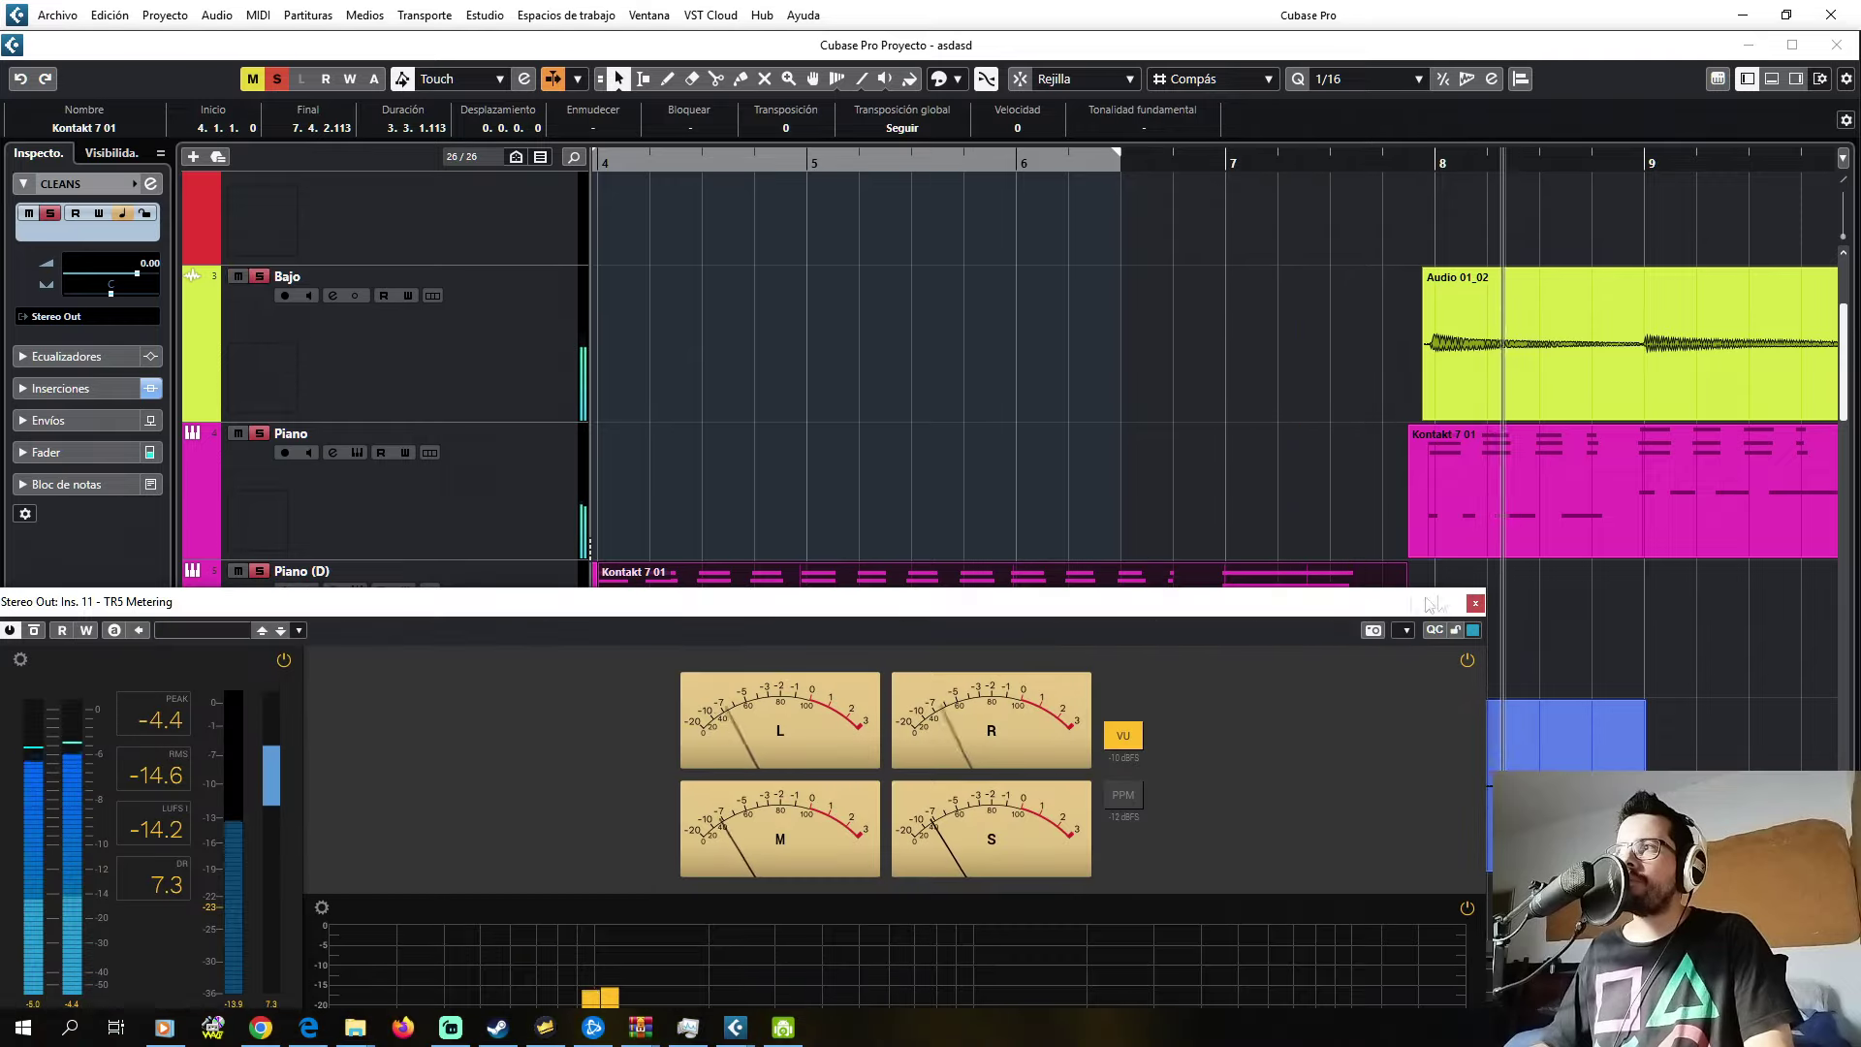
left_click_drag(1003, 612, 1020, 444)
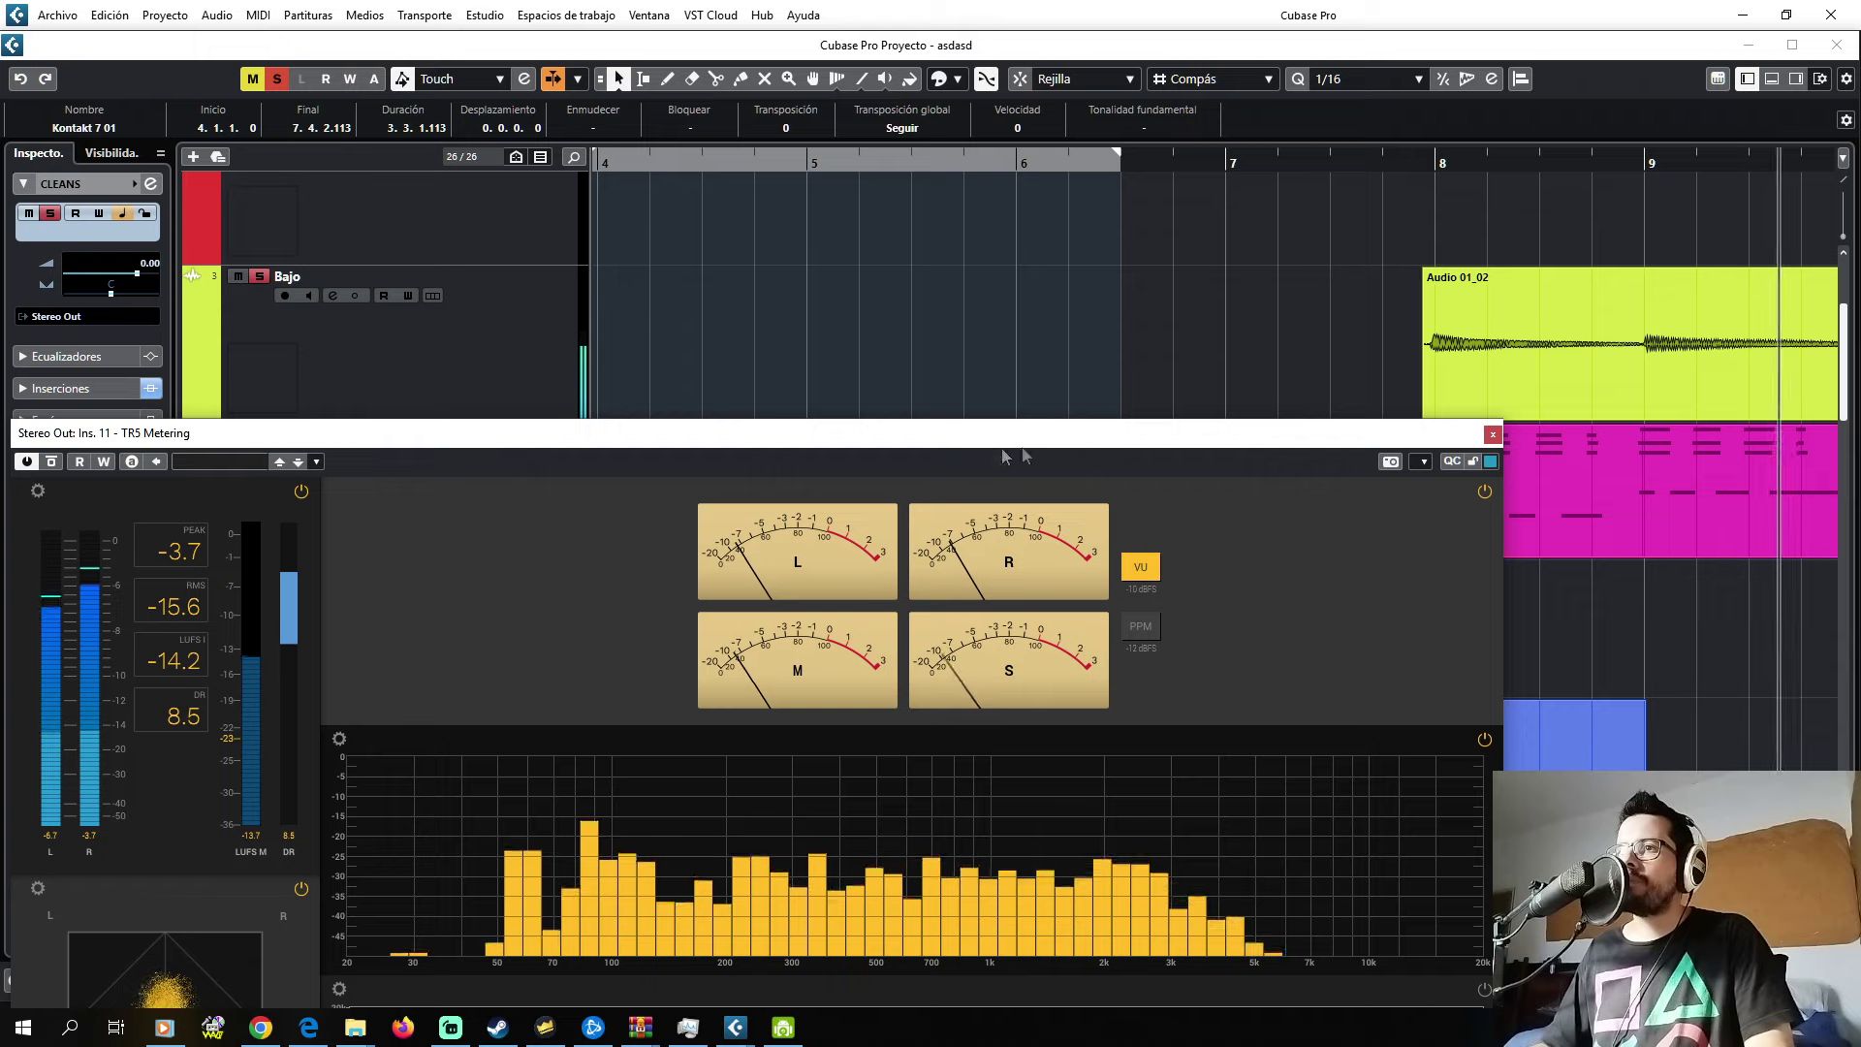
left_click(1493, 435)
- Listen to the soloed mix up to about bar 17 while reviewing the clean guitar tracks, and stop playback
key("g")
key("g")
key("g")
key("g")
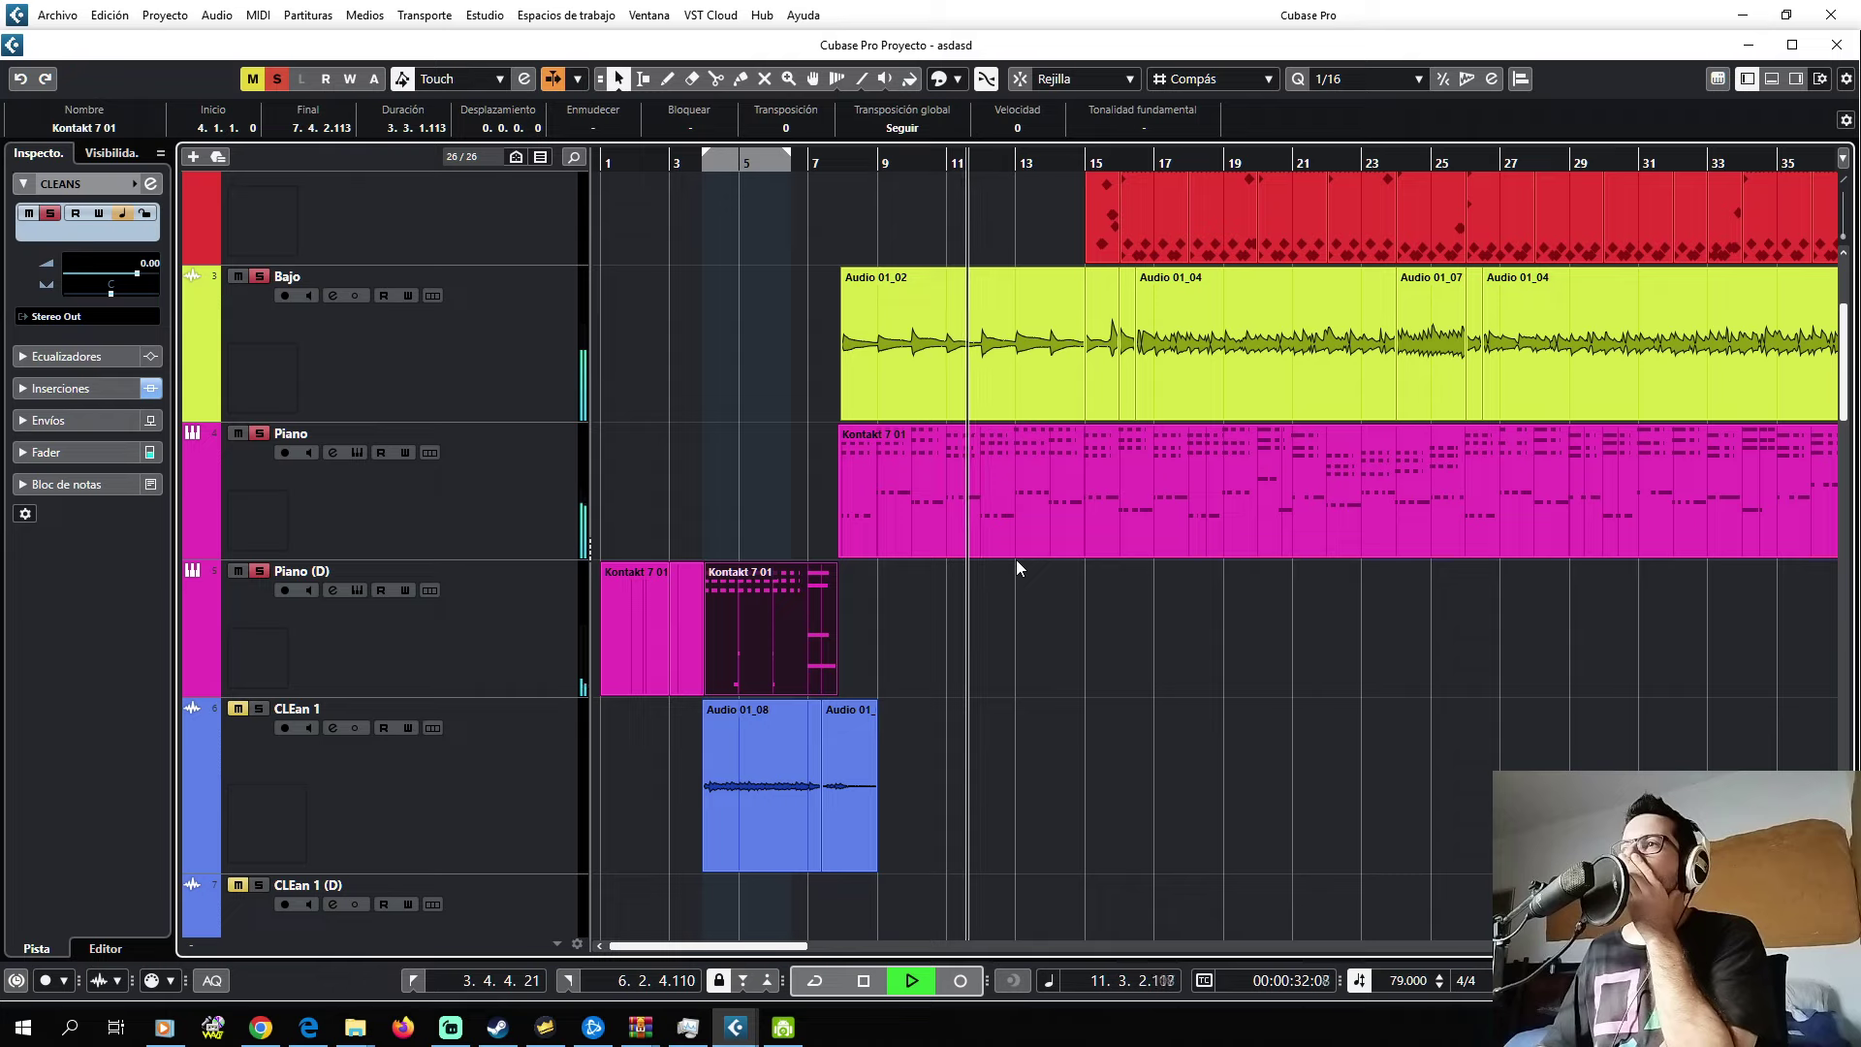
left_click(460, 1031)
left_click(459, 1031)
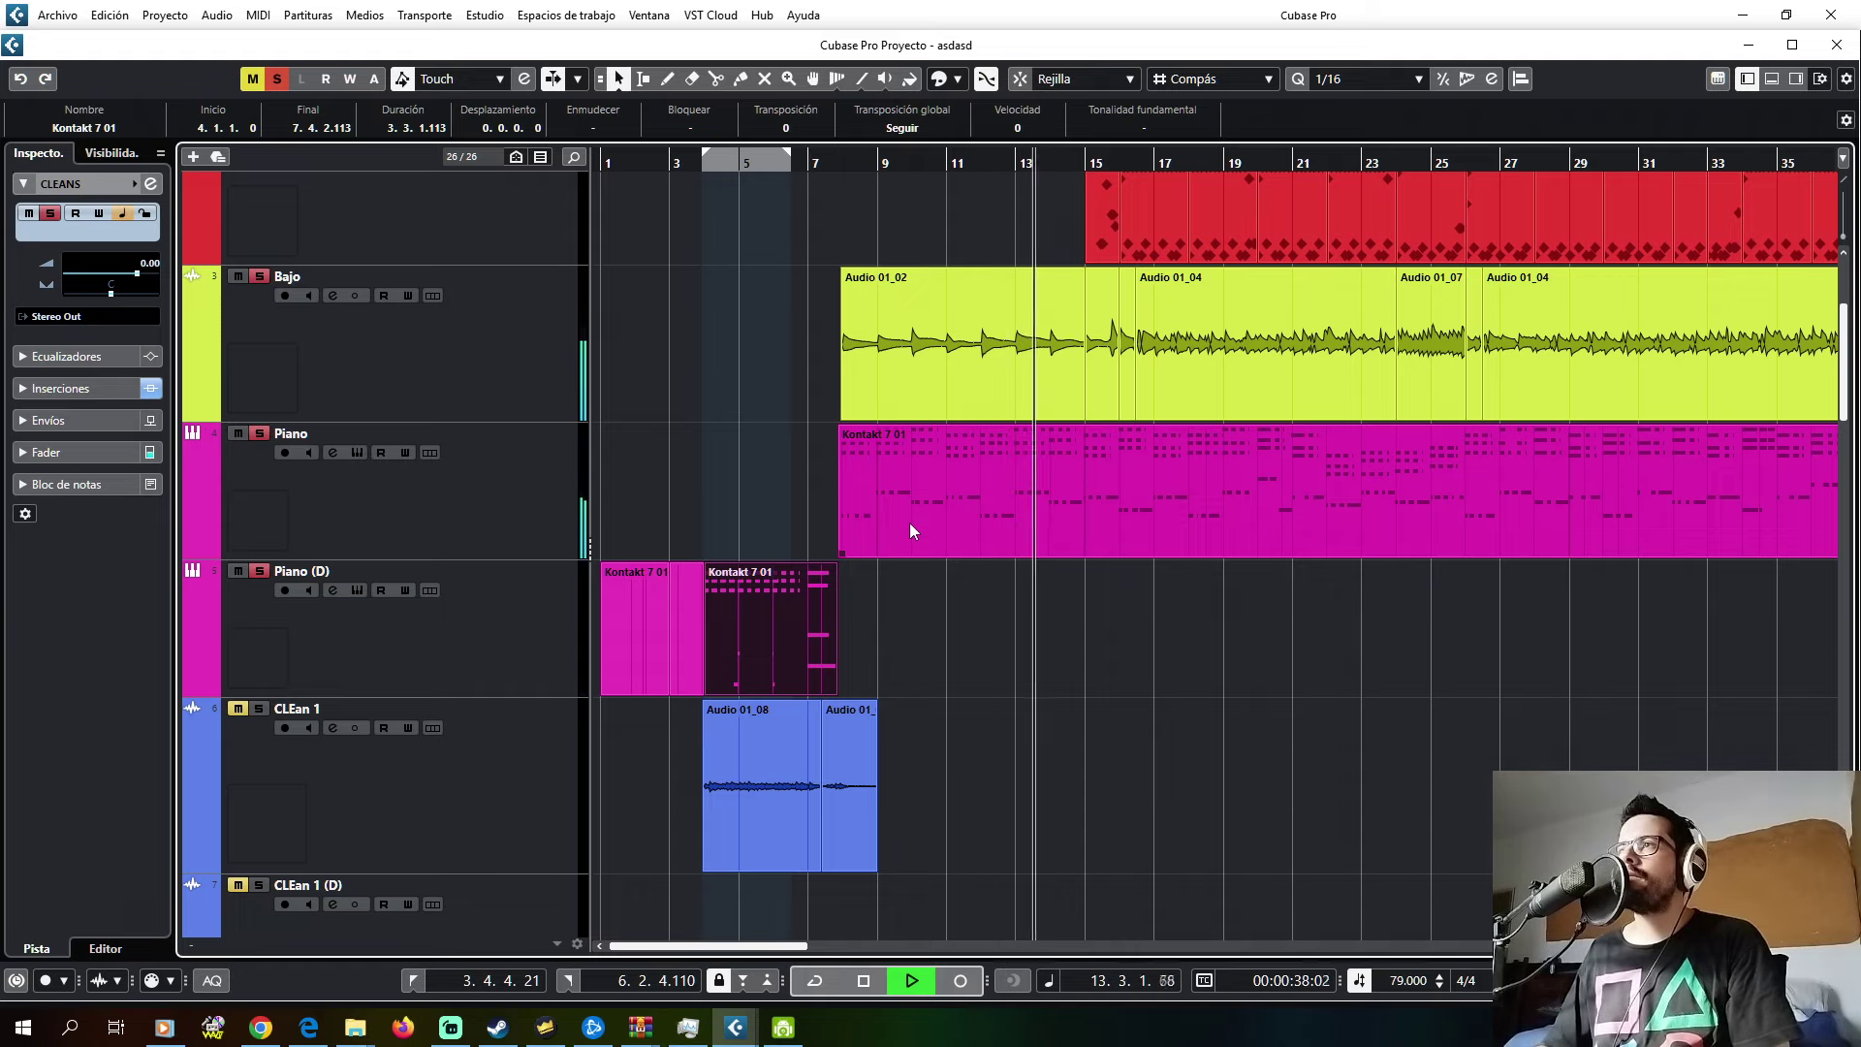
scroll(909, 522, "up", 2)
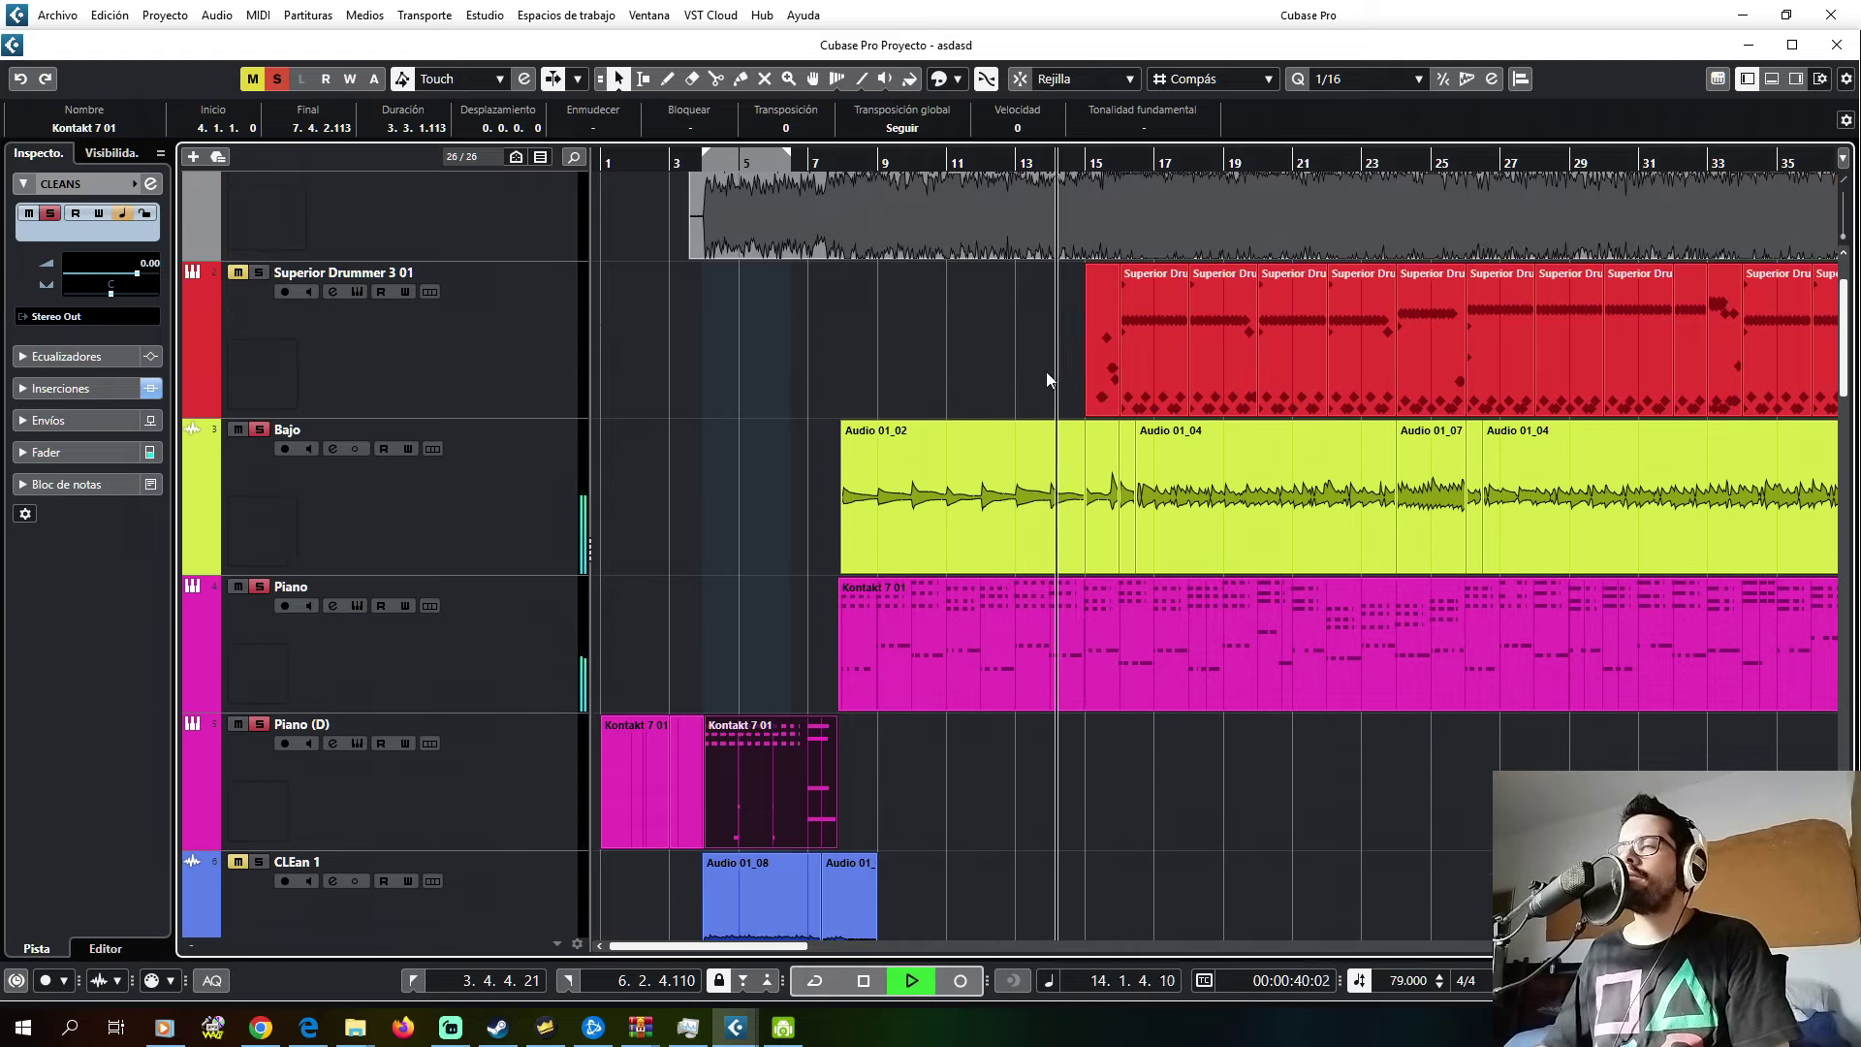
scroll(1044, 371, "down", 10)
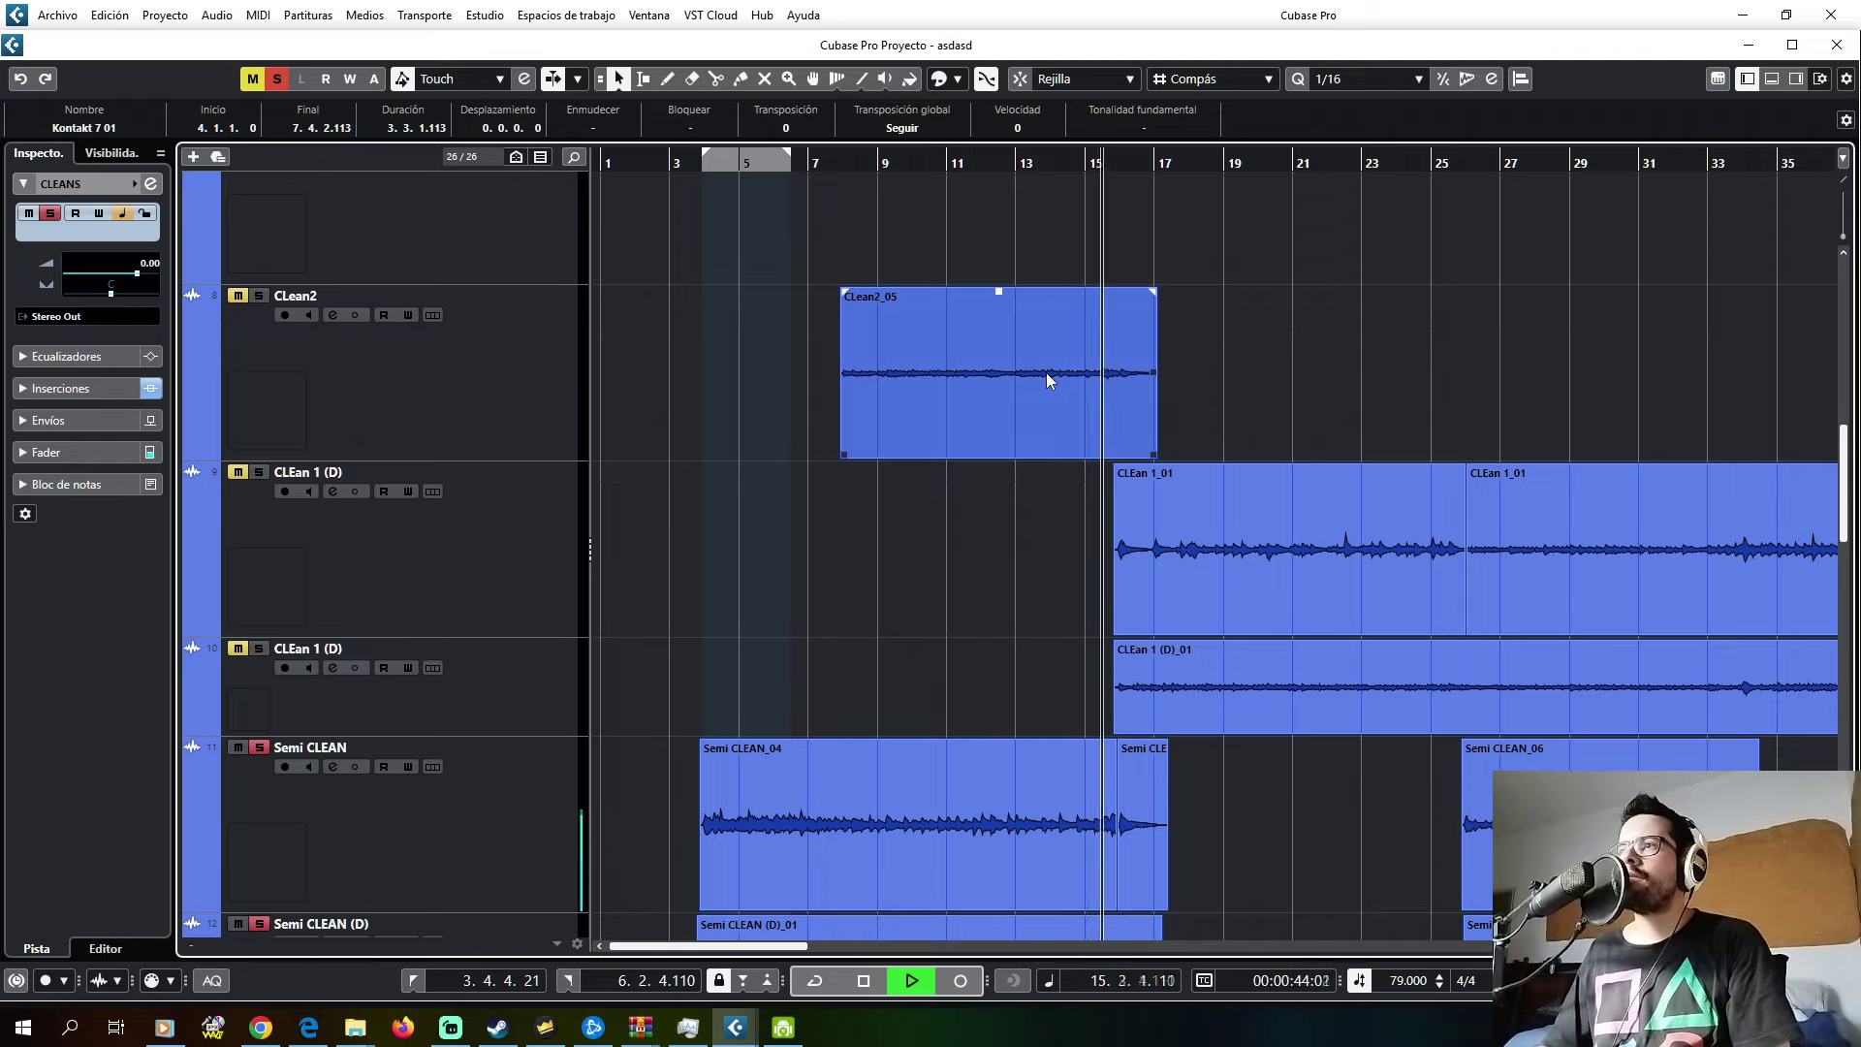
key("g")
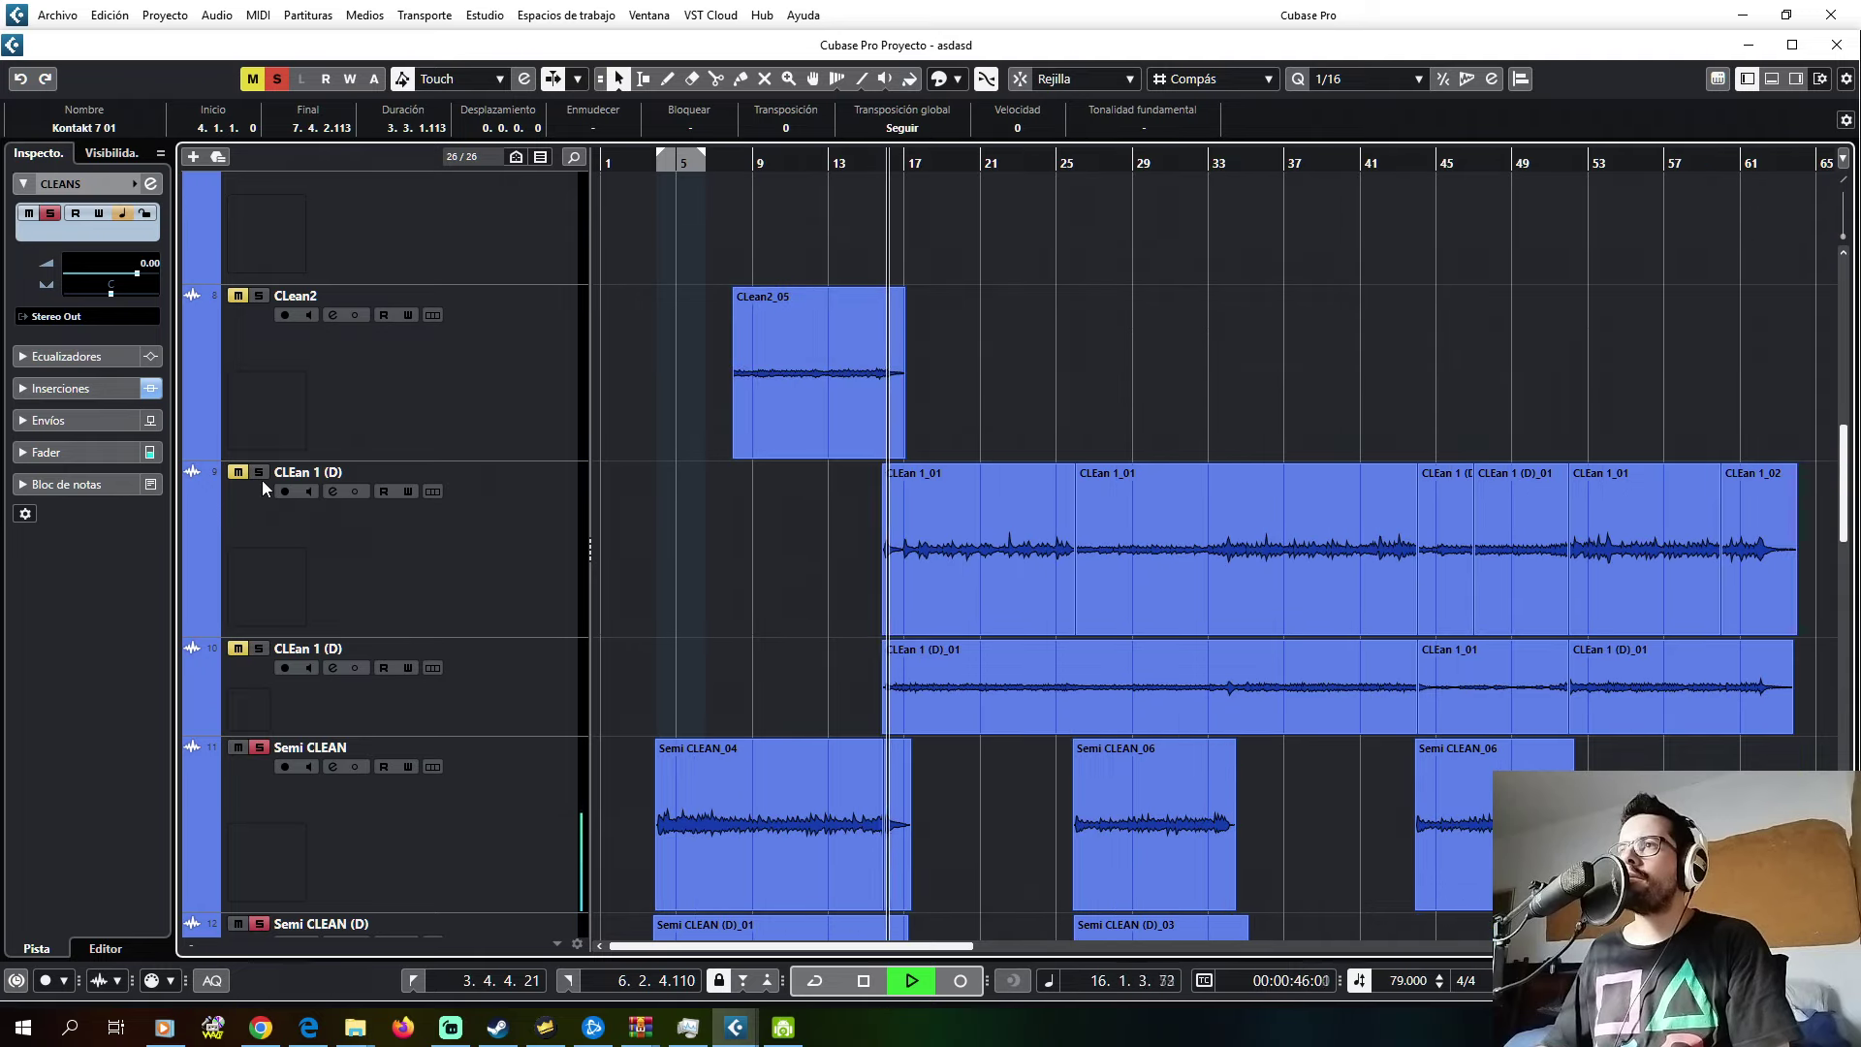
scroll(488, 471, "down", 3)
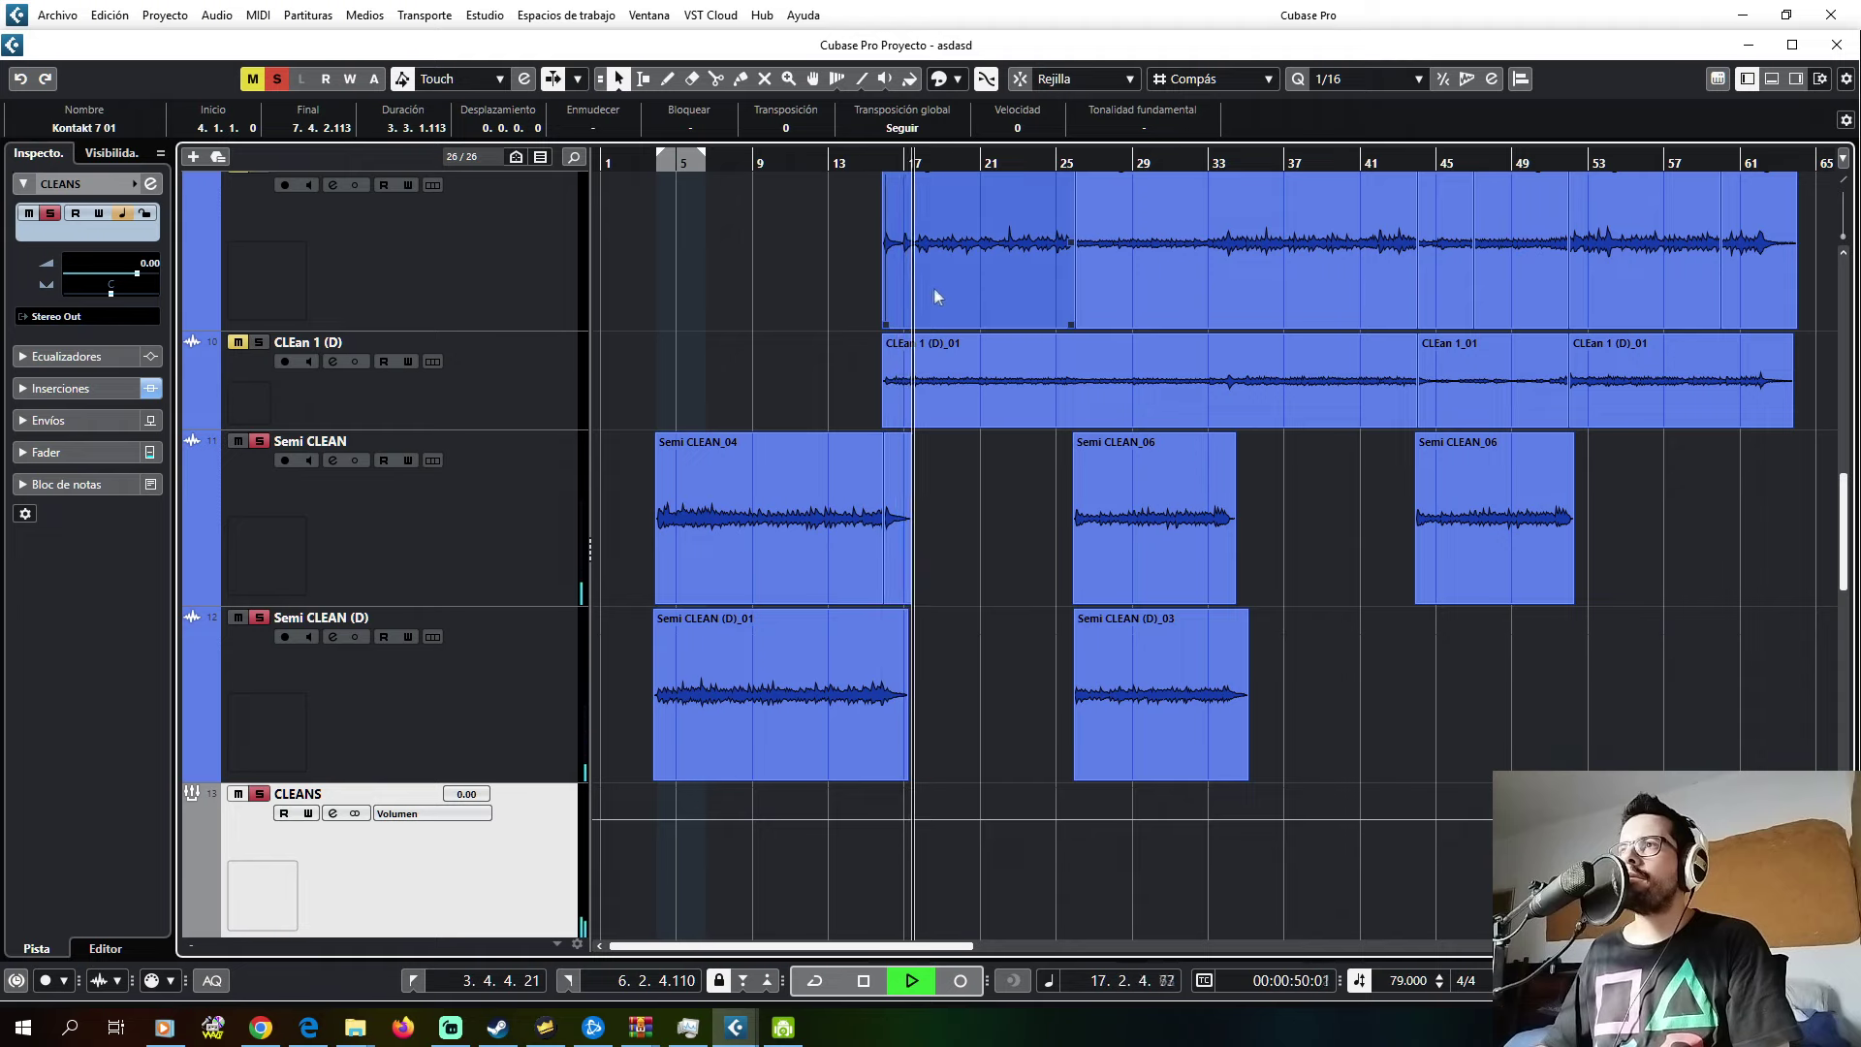
left_click(869, 282)
key("space")
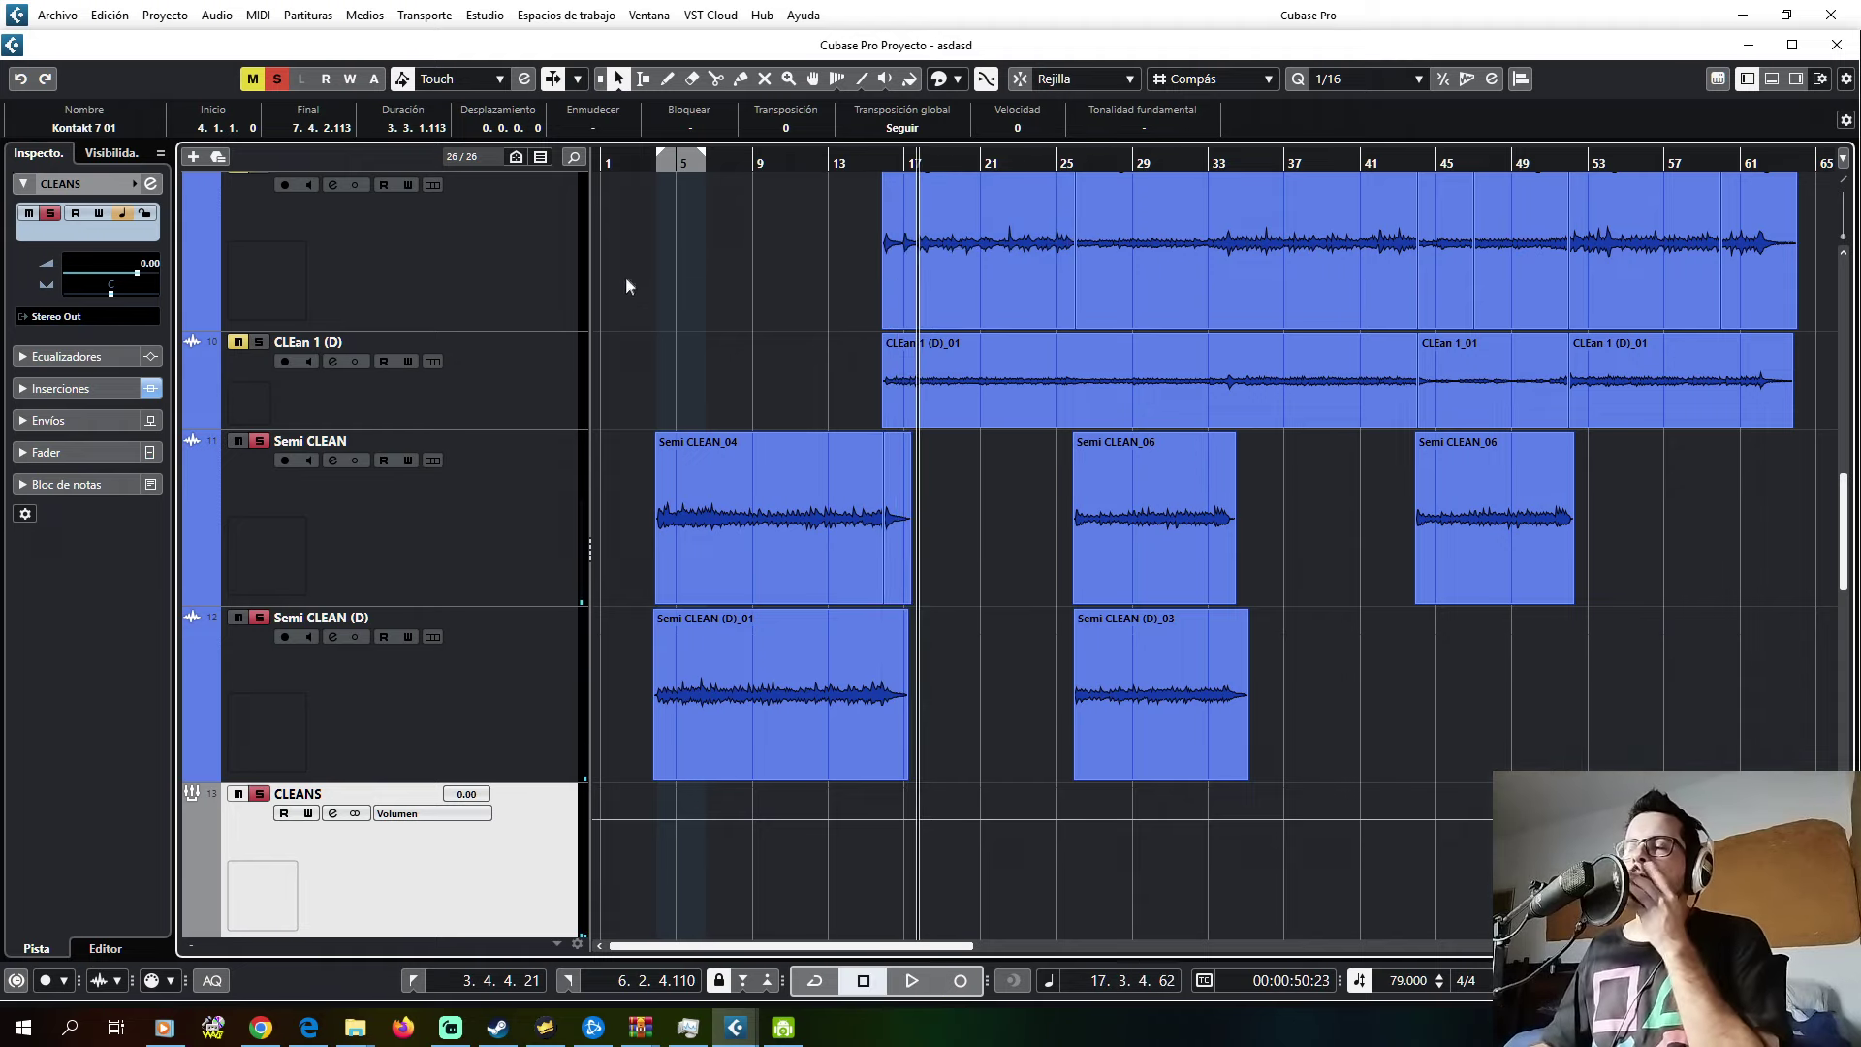
scroll(597, 368, "up", 6)
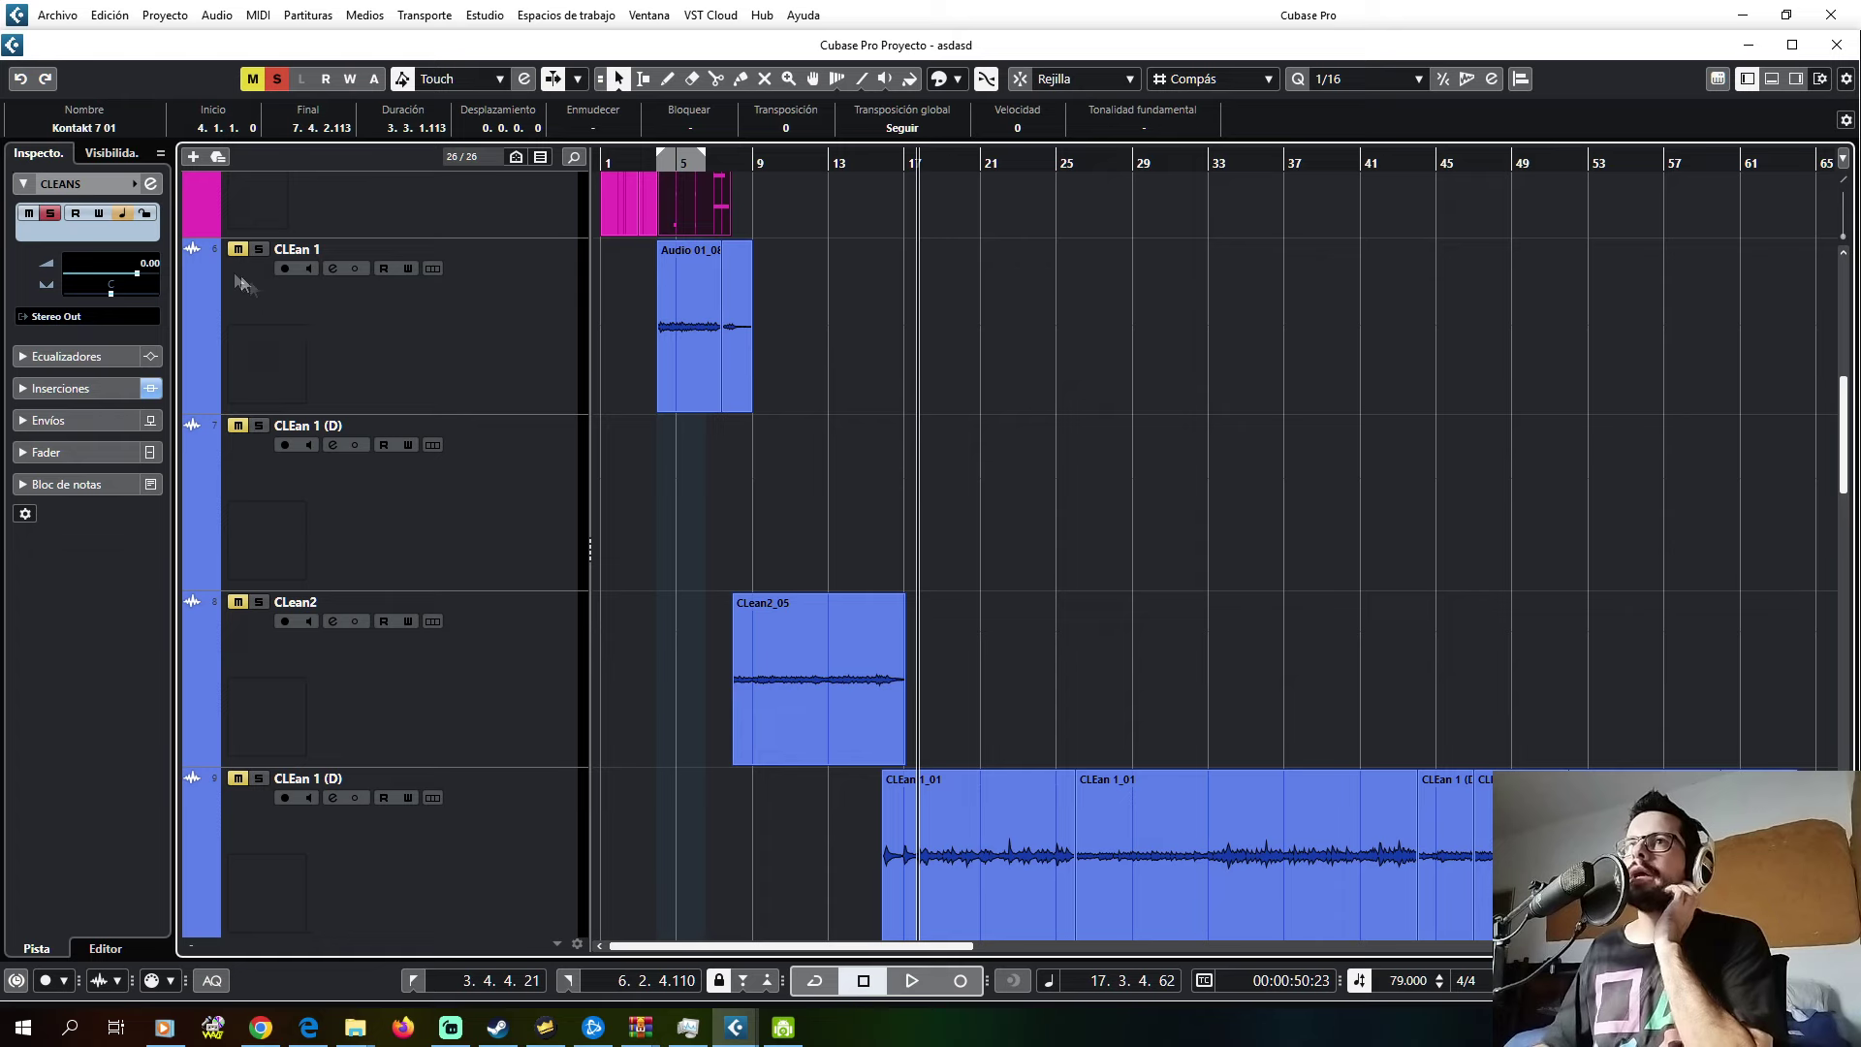
- Play from about bar 4 with CLEan 1 and CLean2 soloed, clear the other solos to leave only CLean2, and stop playback
left_click(655, 163)
key("space")
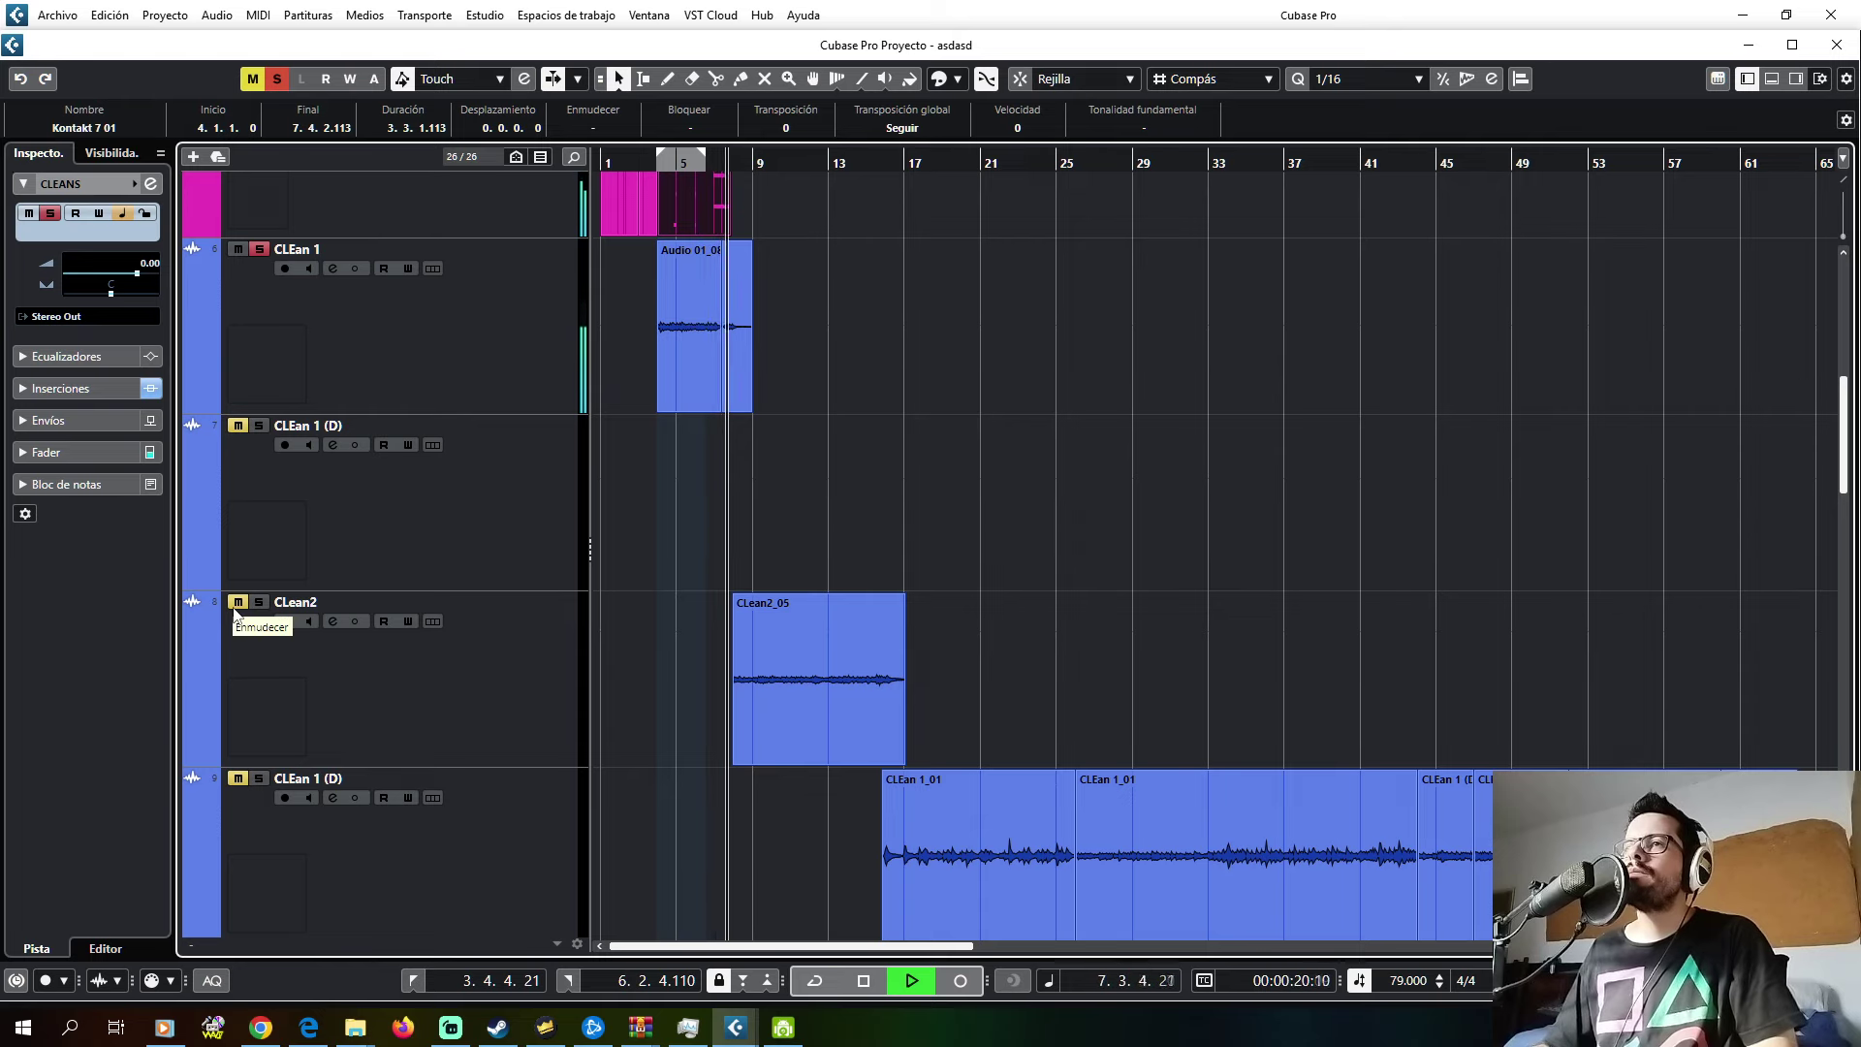
left_click(235, 611)
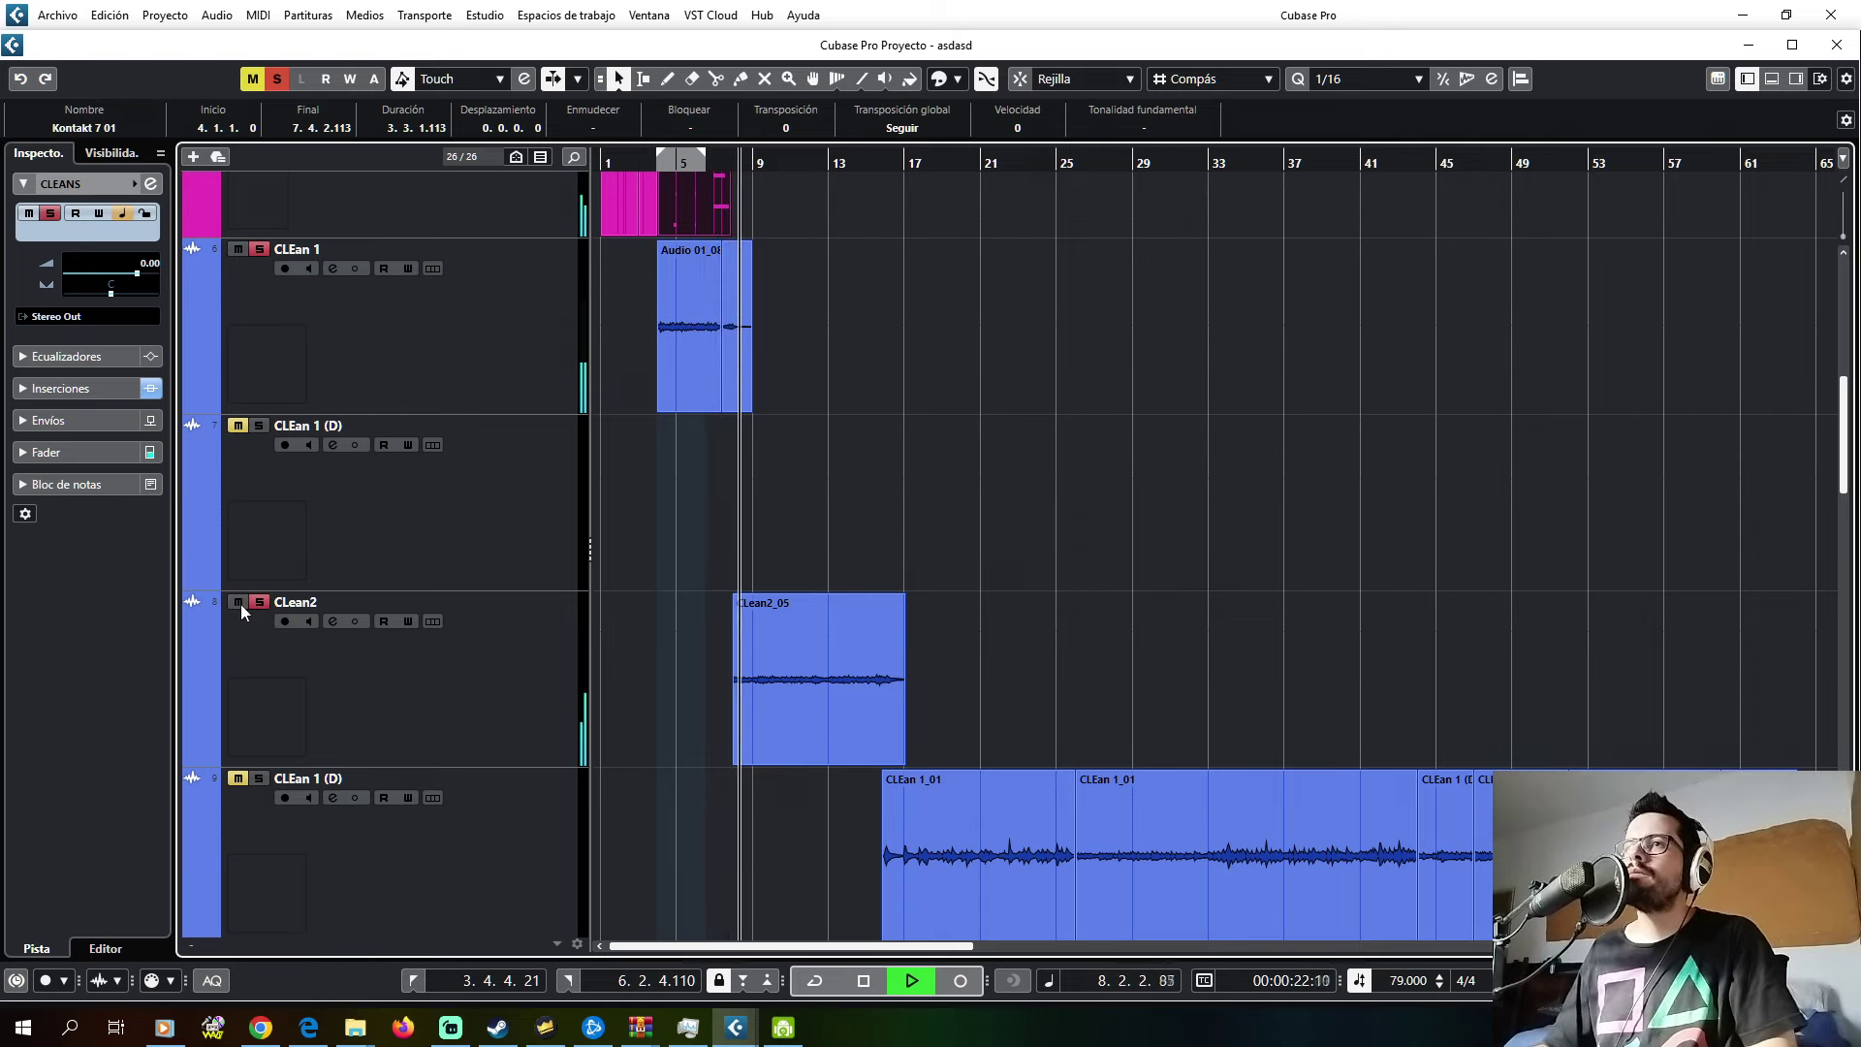
left_click(277, 78)
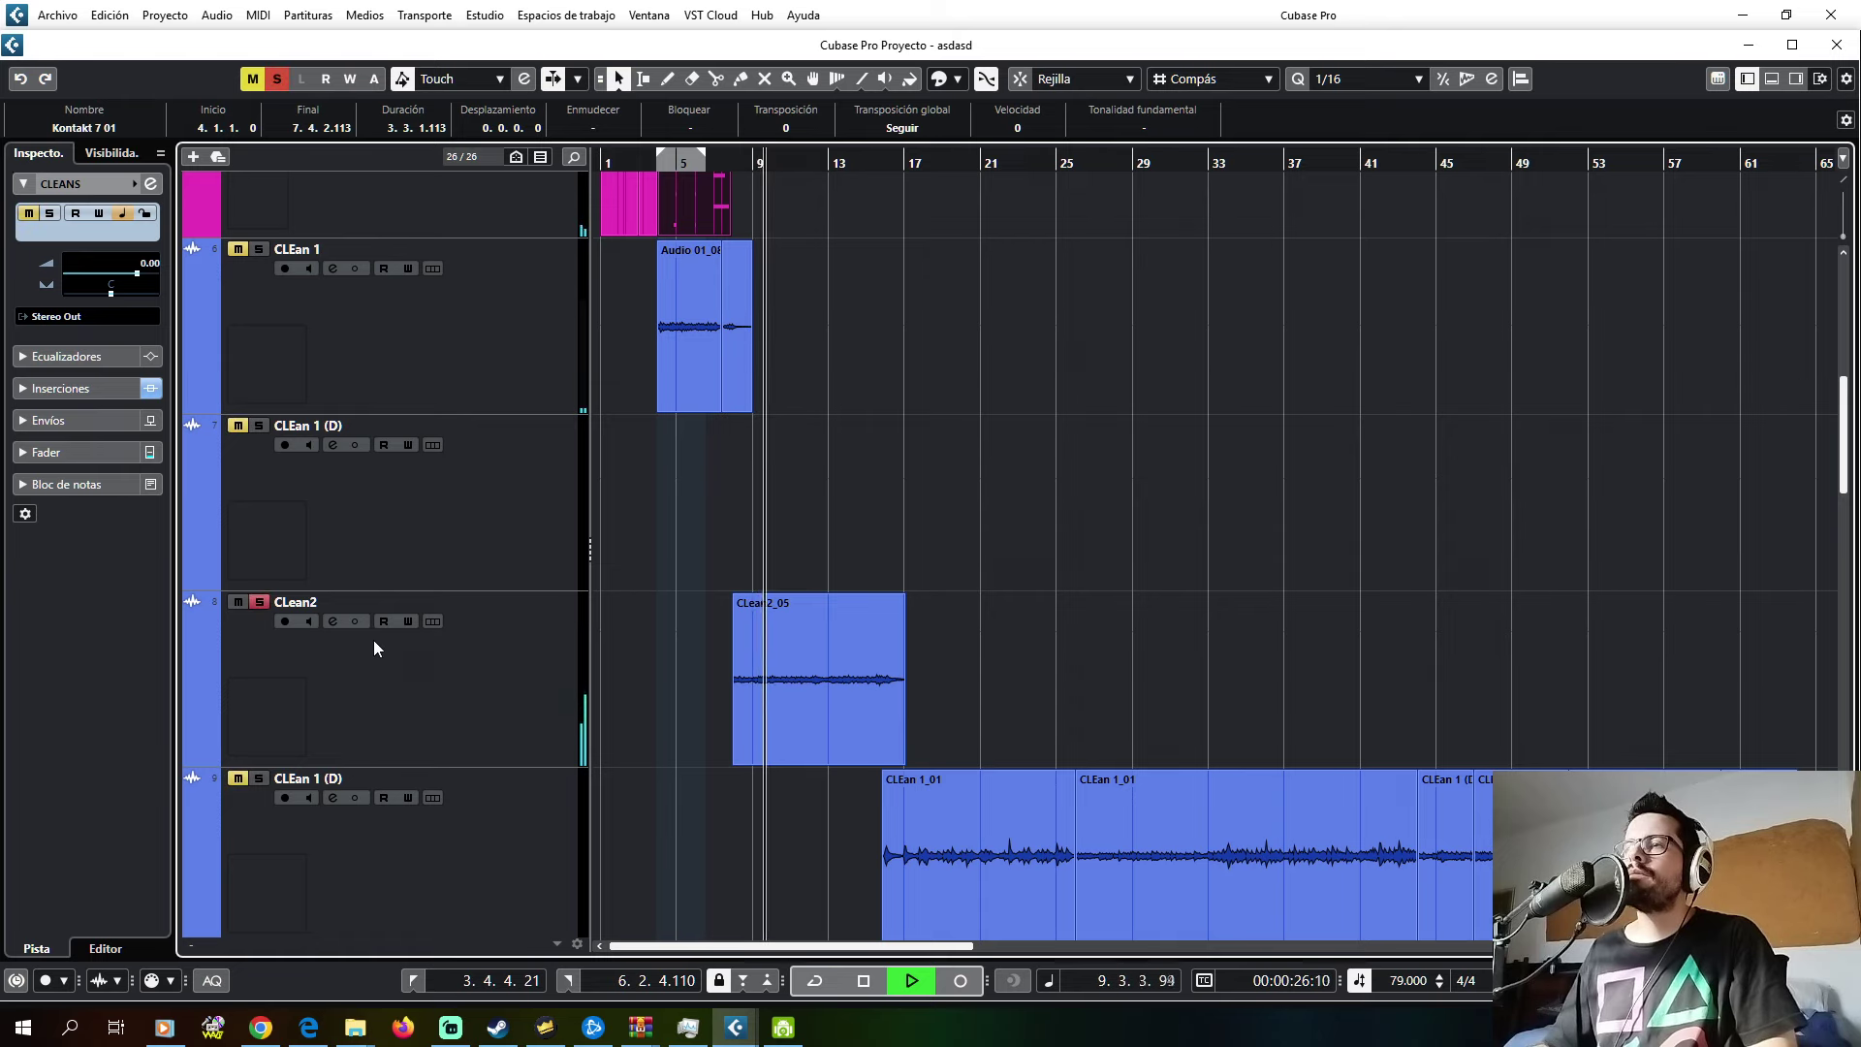
key("space")
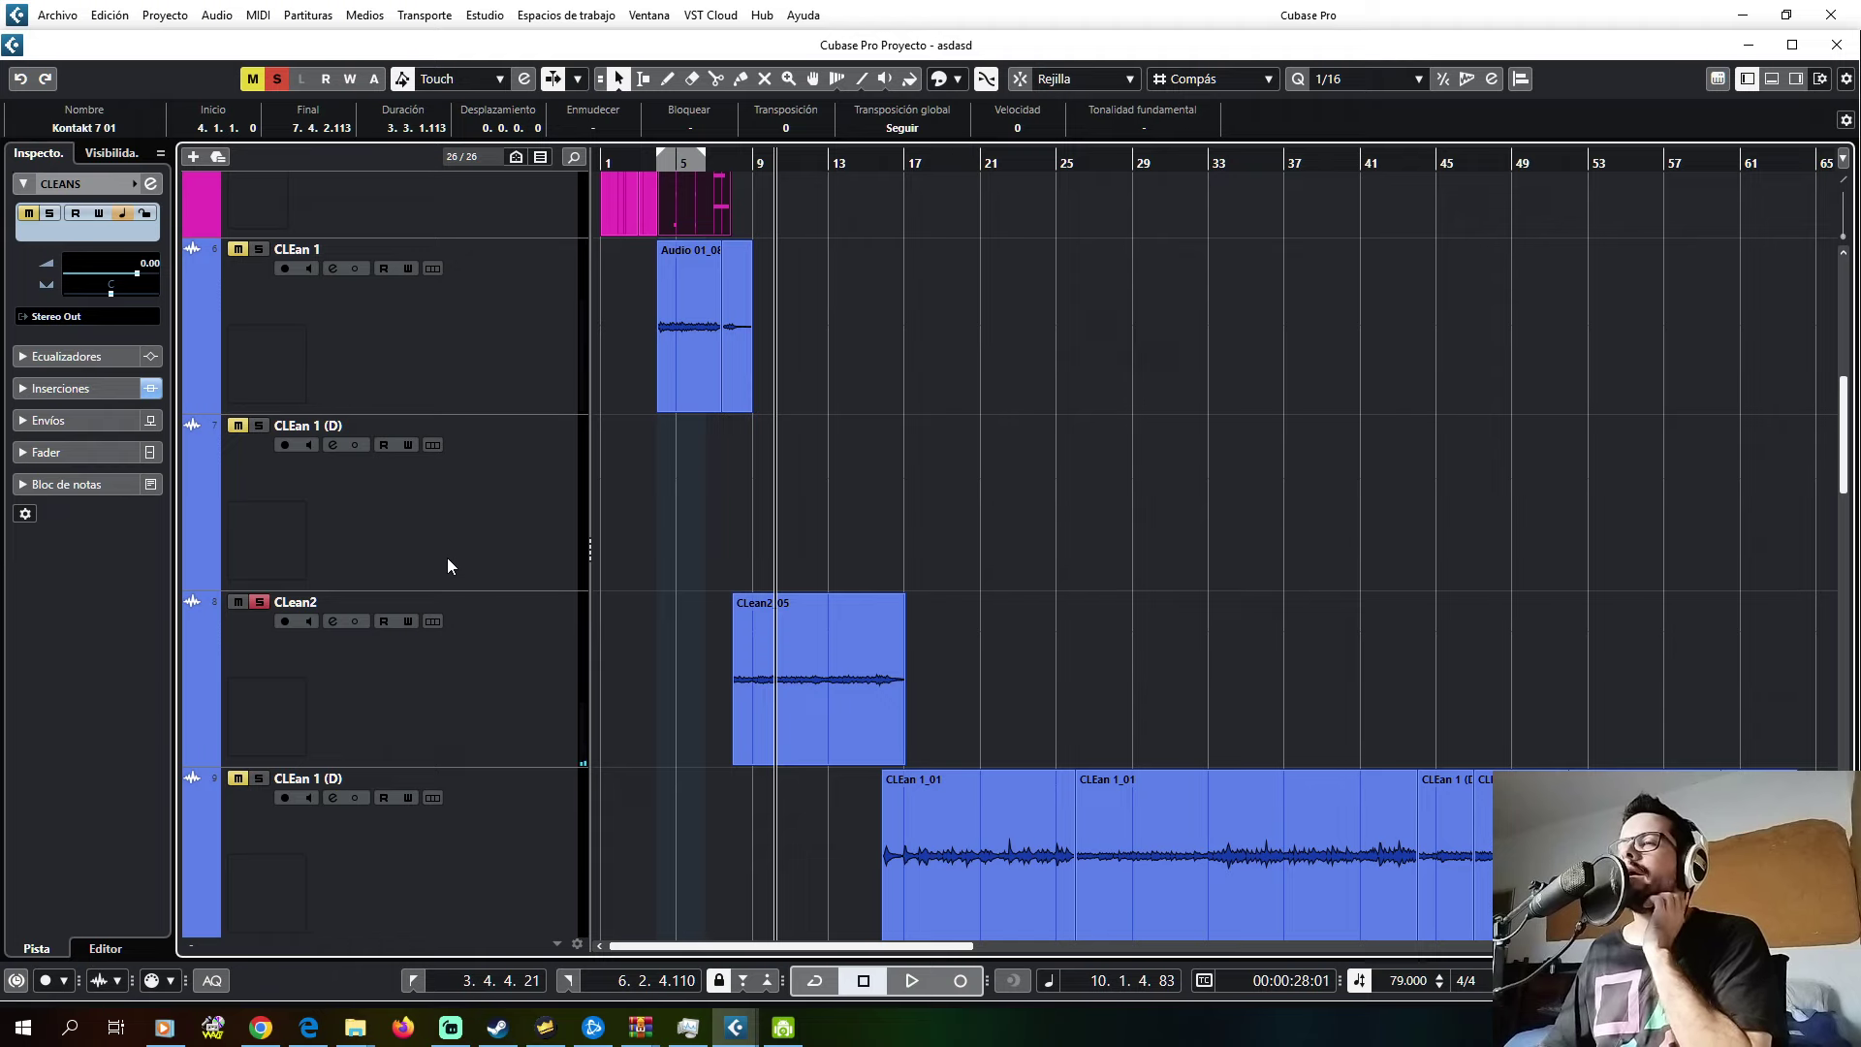
- Duplicate the CLEANS group track and rename the copy CLEAN SINGLE
scroll(446, 563, "down", 10)
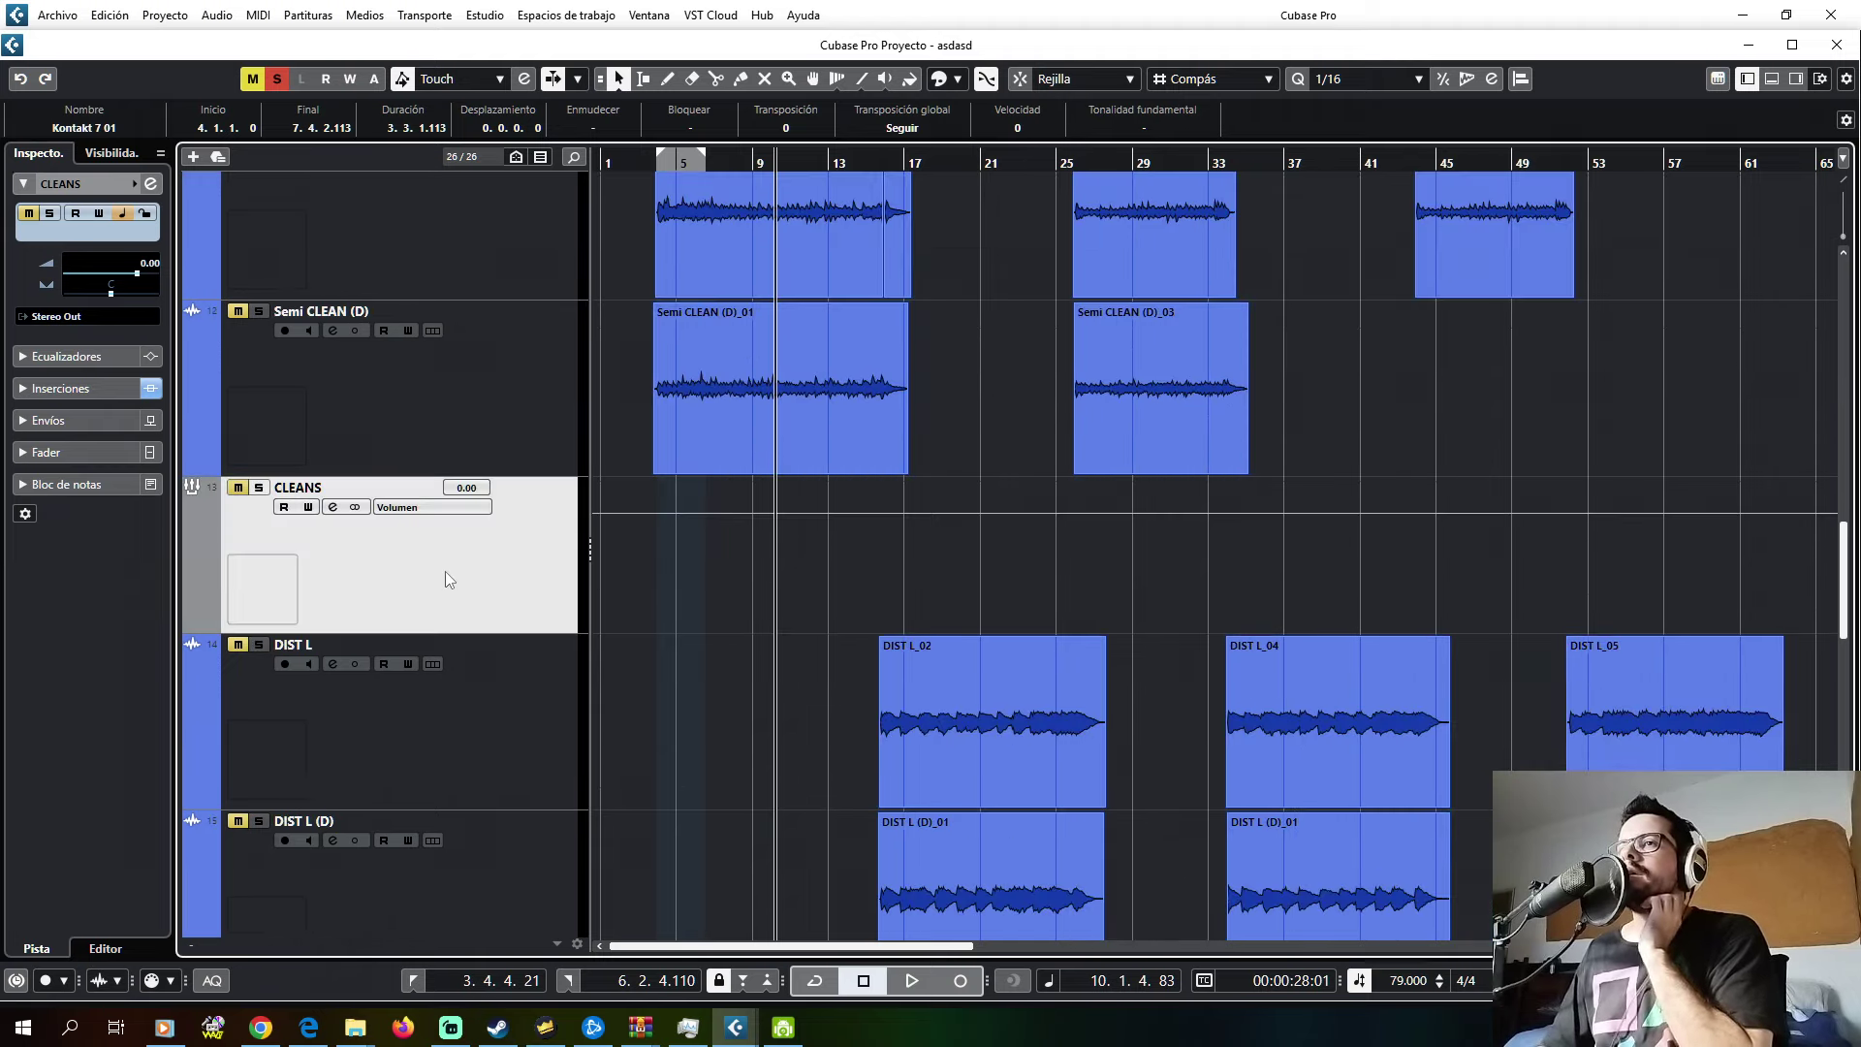
right_click(424, 576)
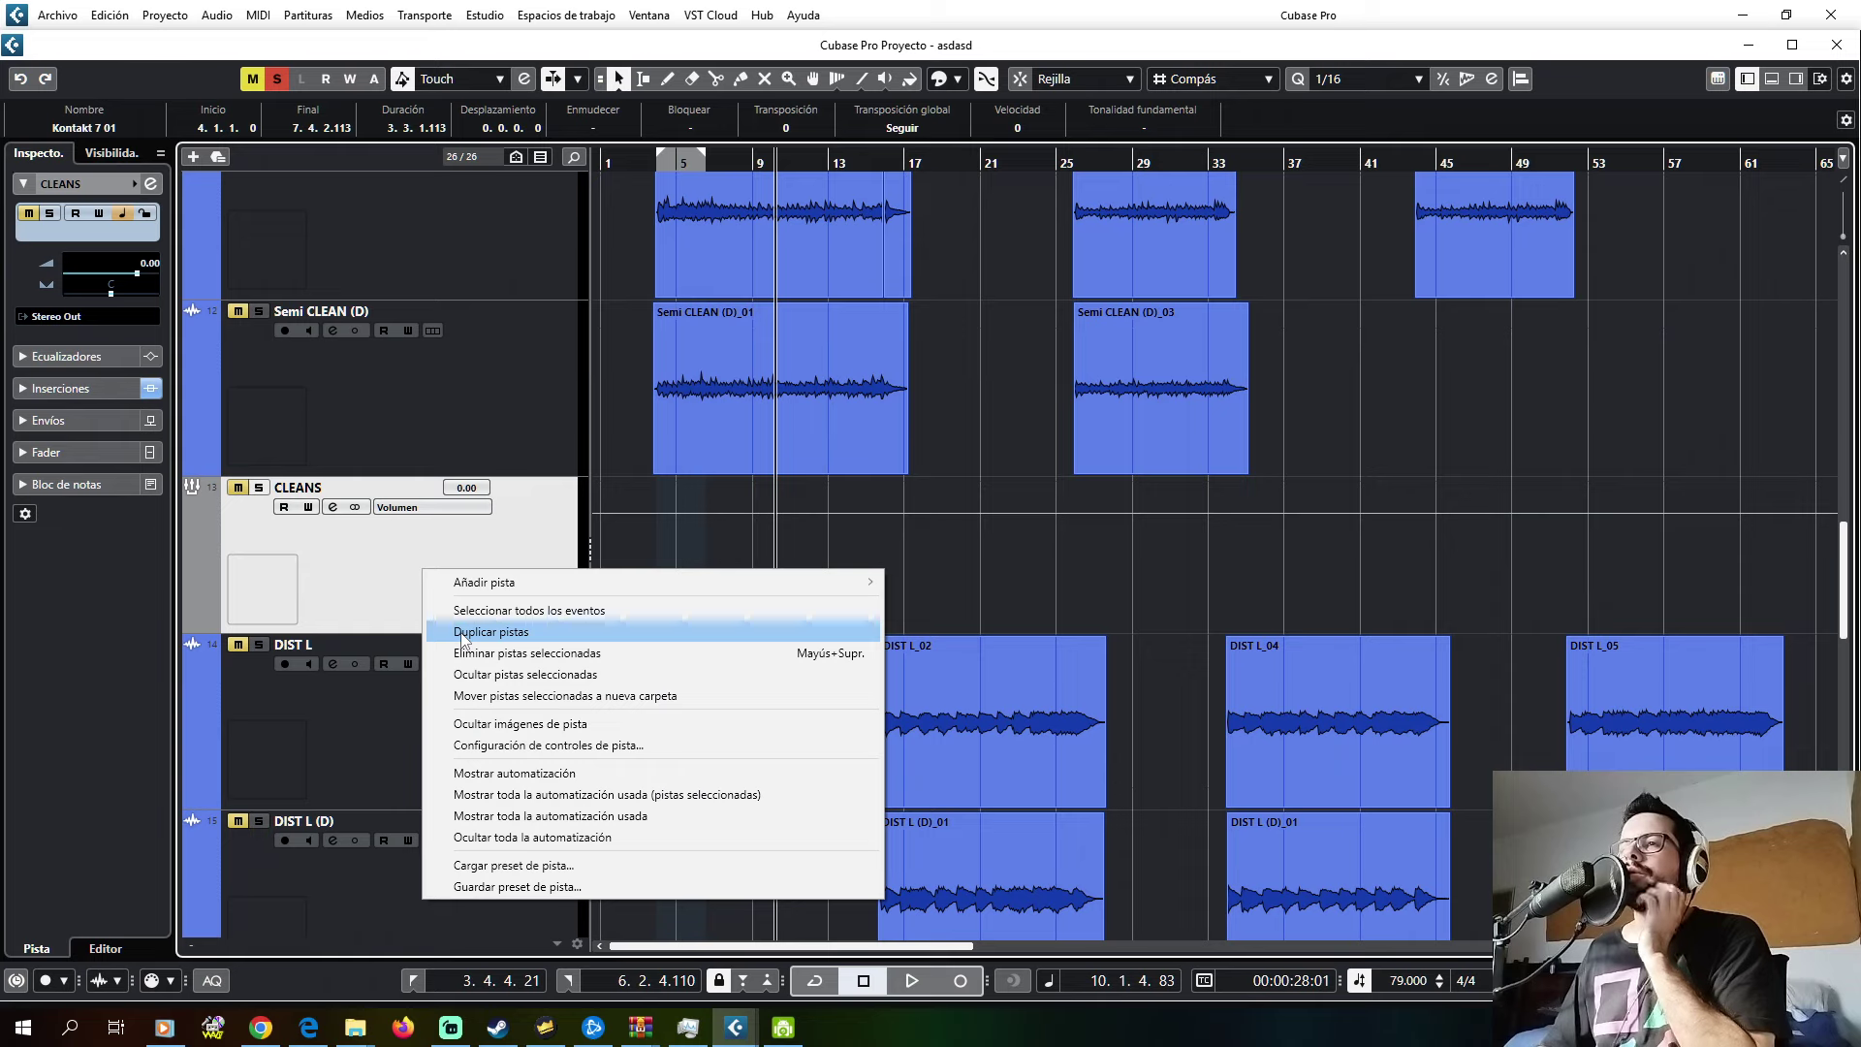
left_click(462, 634)
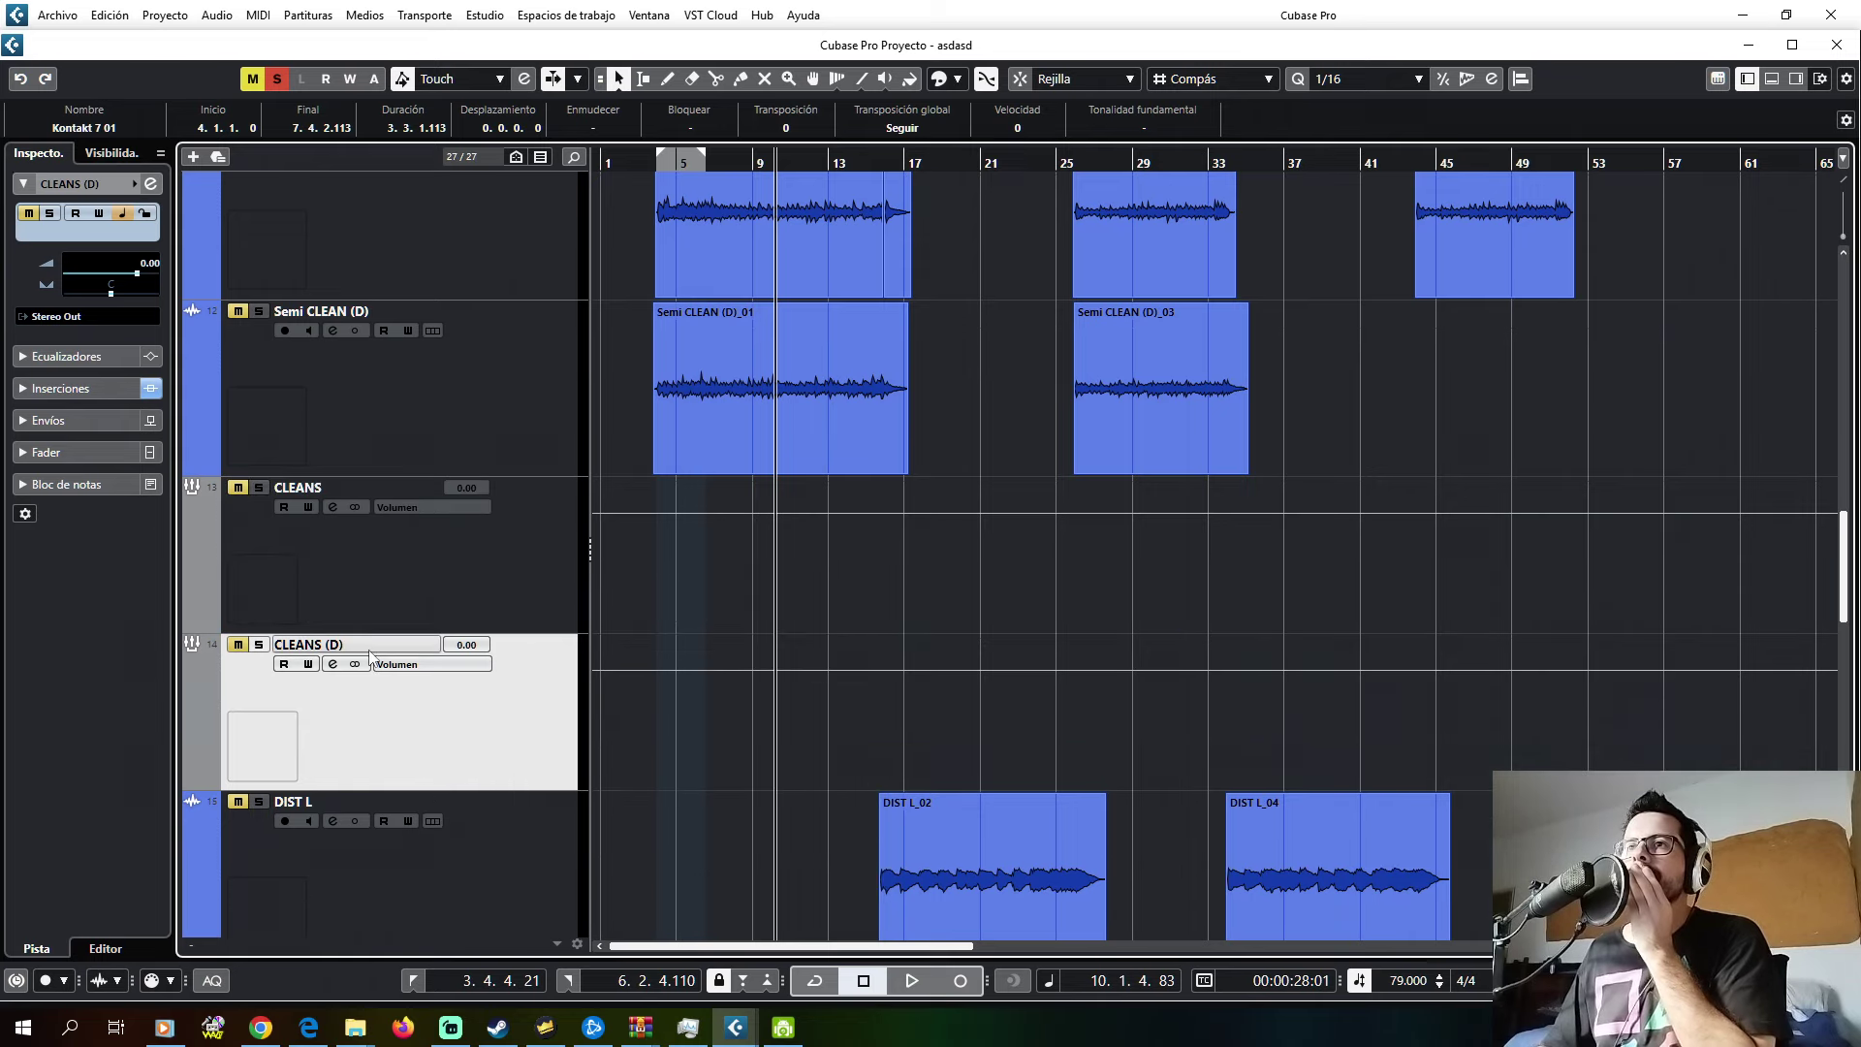
double_click(341, 647)
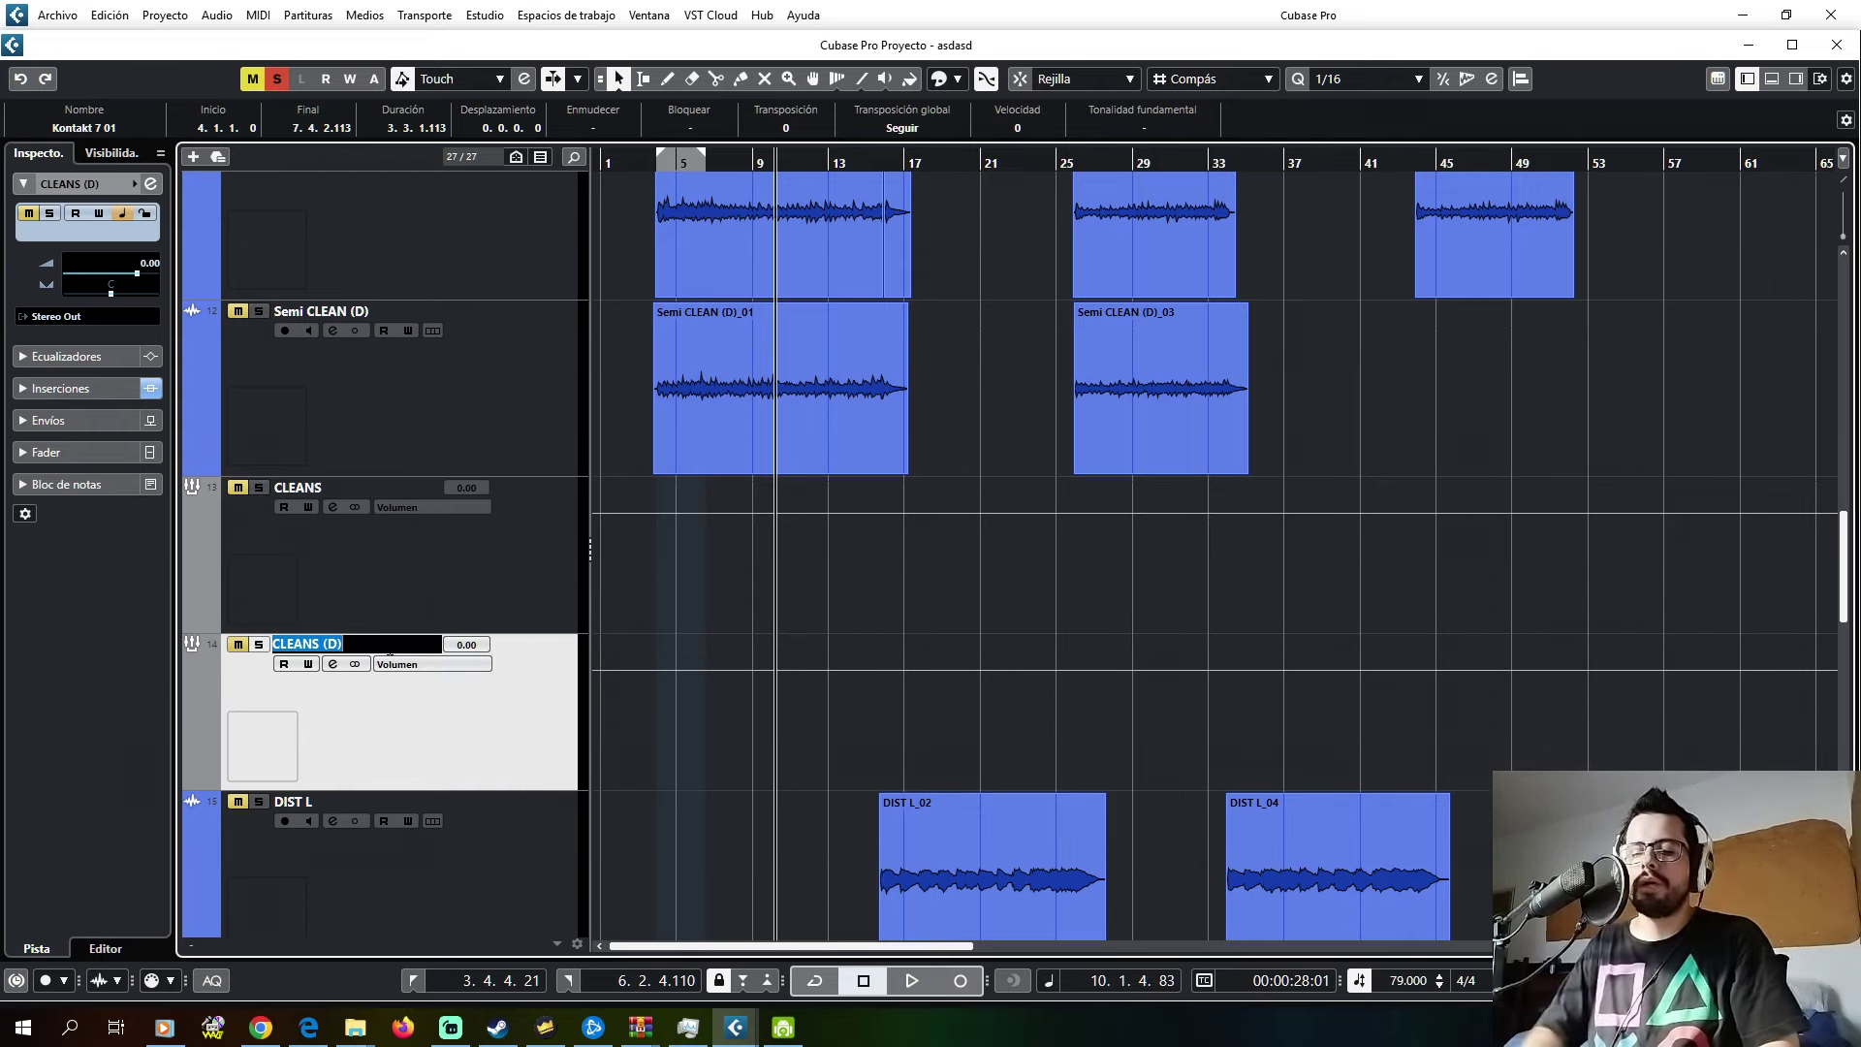
type("CLEAN SI")
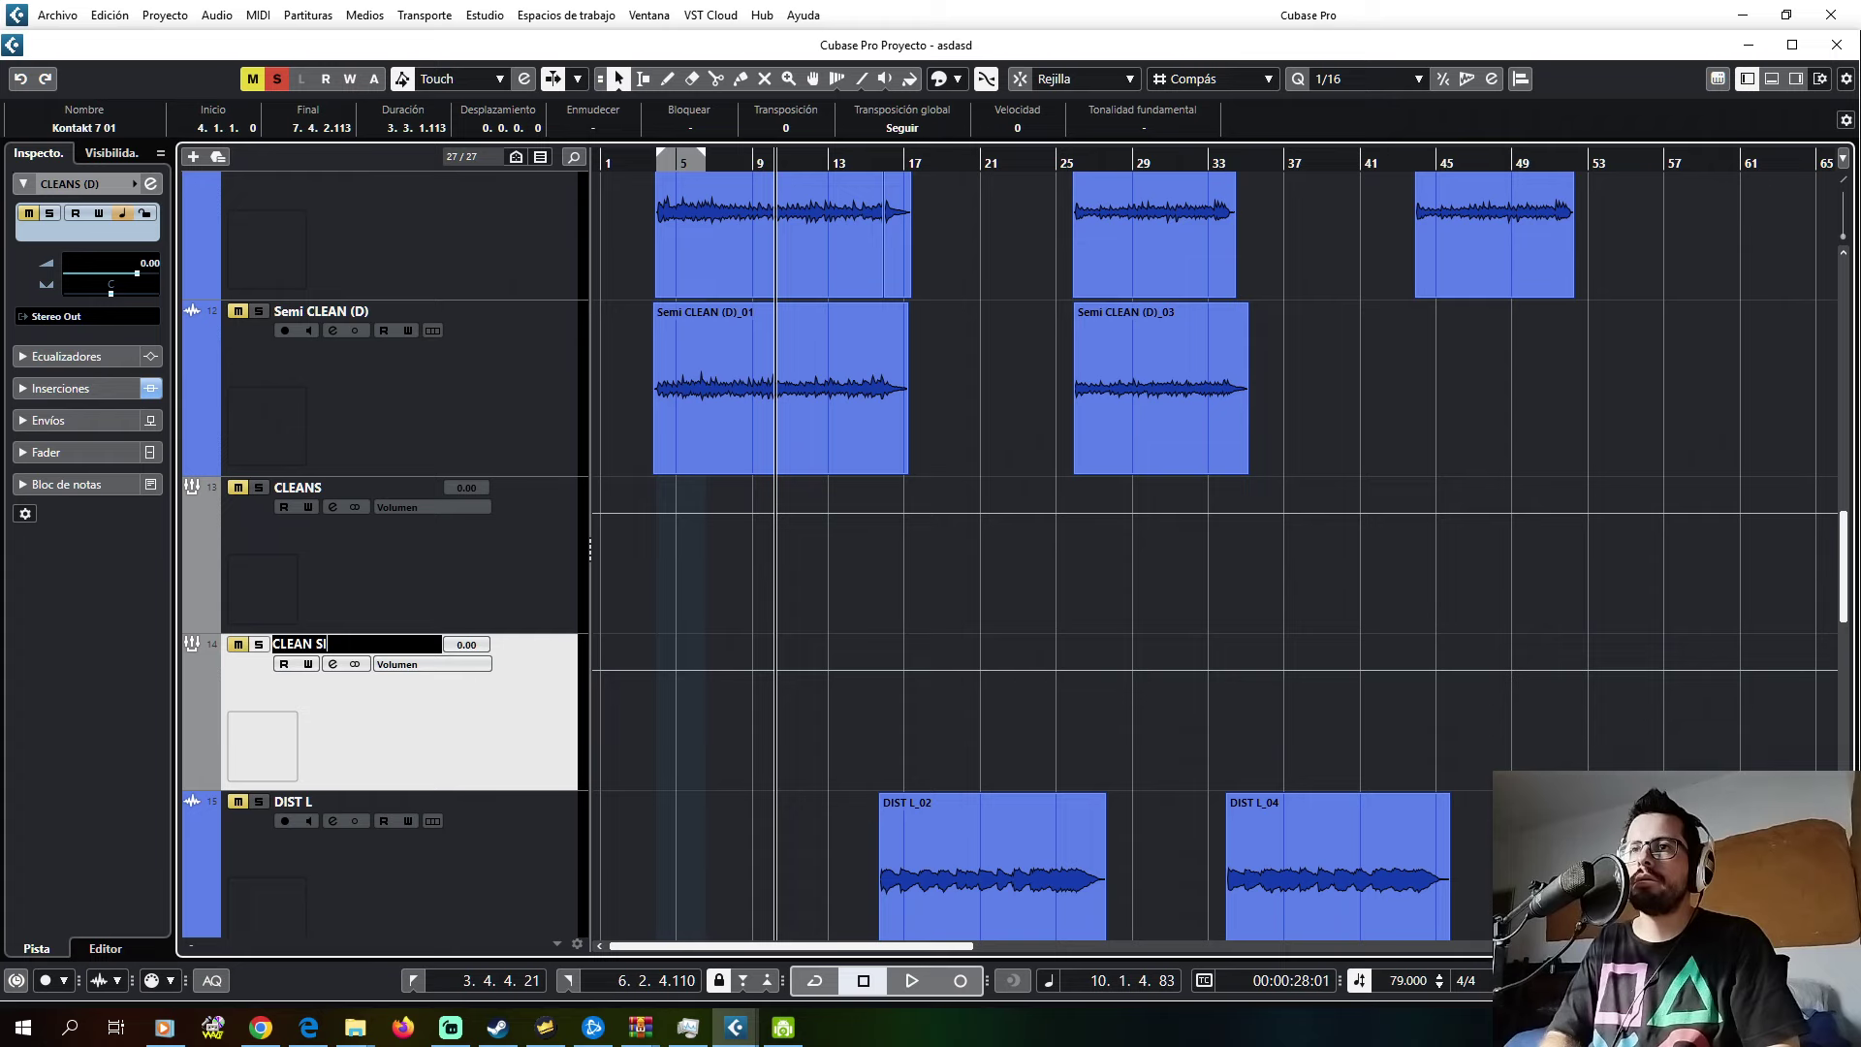
type("NGLE")
key("Return")
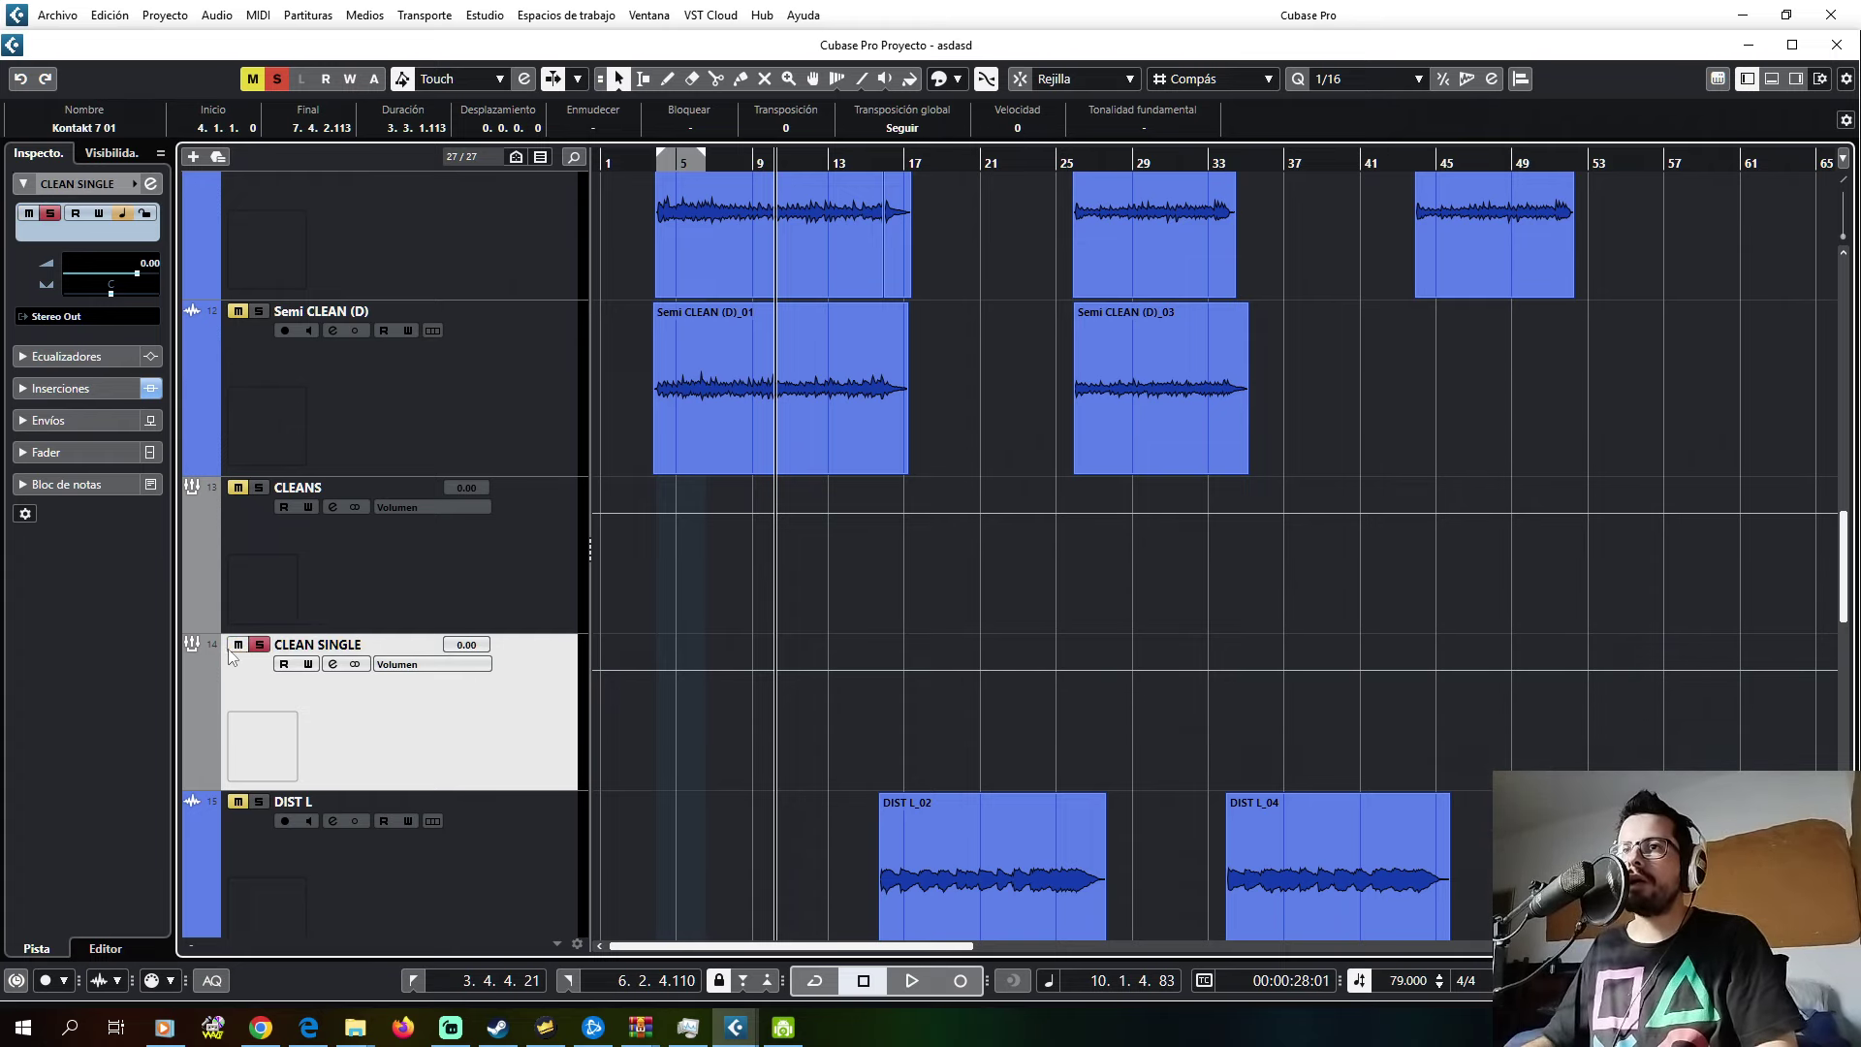
- Solo the CLEAN SINGLE group and move it up the track list to directly below CLean2
left_click(259, 645)
left_click(422, 400)
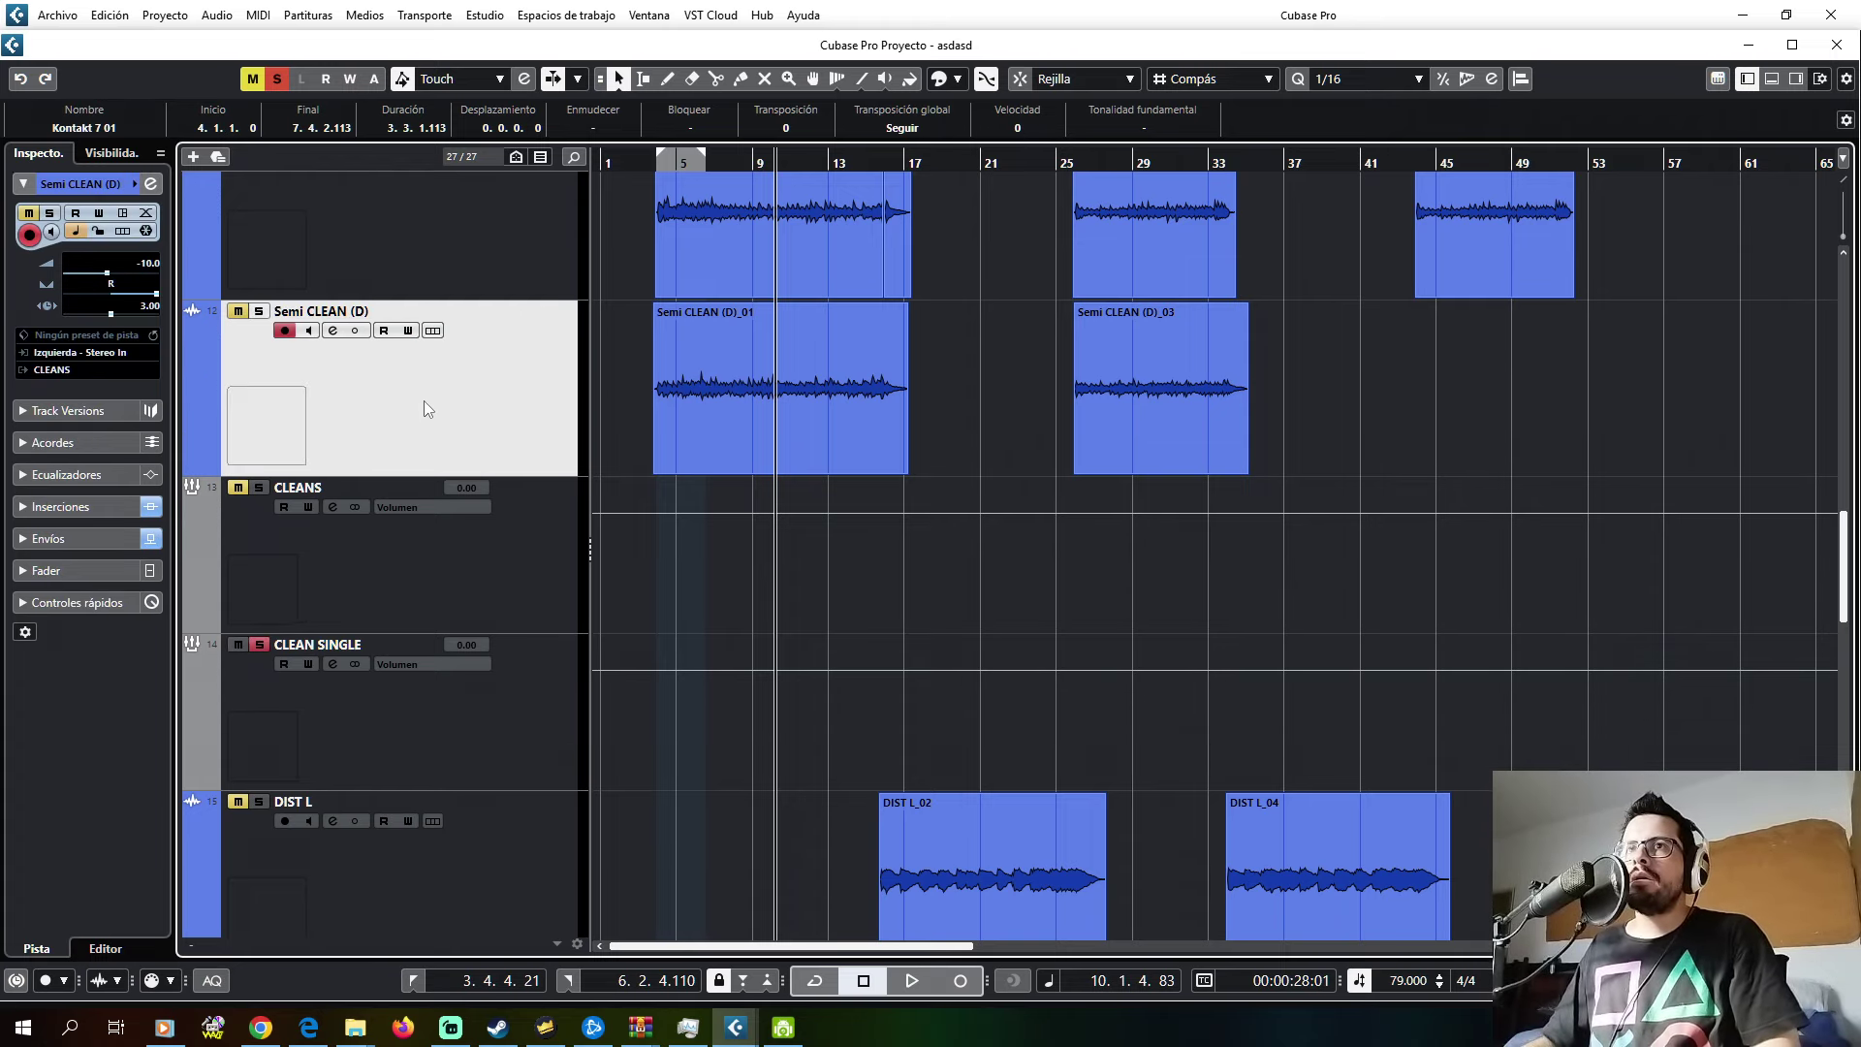
left_click_drag(451, 761, 492, 520)
left_click_drag(492, 869, 523, 584)
scroll(884, 520, "down", 3)
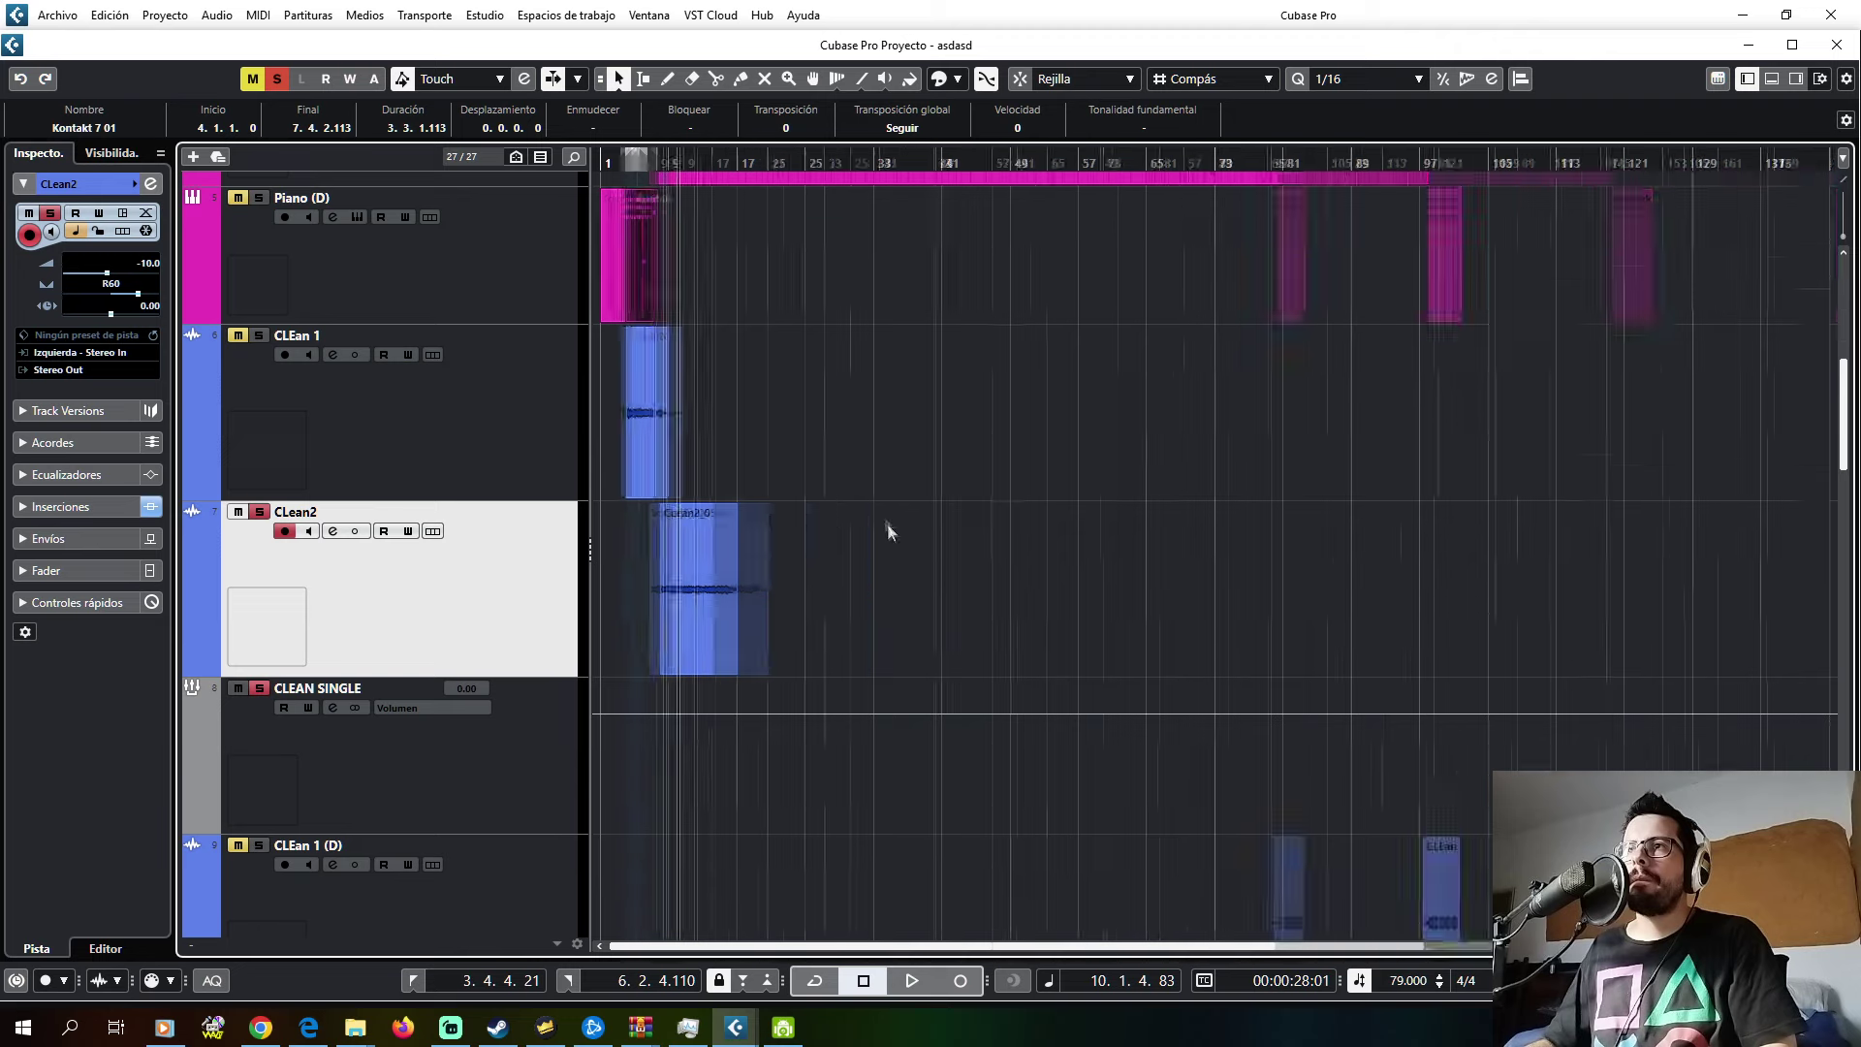
- Move the CLEan 1 (D) track with the single clip near bar 97 up the track list to directly above CLEAN SINGLE
scroll(747, 519, "down", 3)
scroll(737, 511, "up", 4)
scroll(738, 511, "down", 8)
left_click(738, 510)
scroll(725, 507, "up", 3)
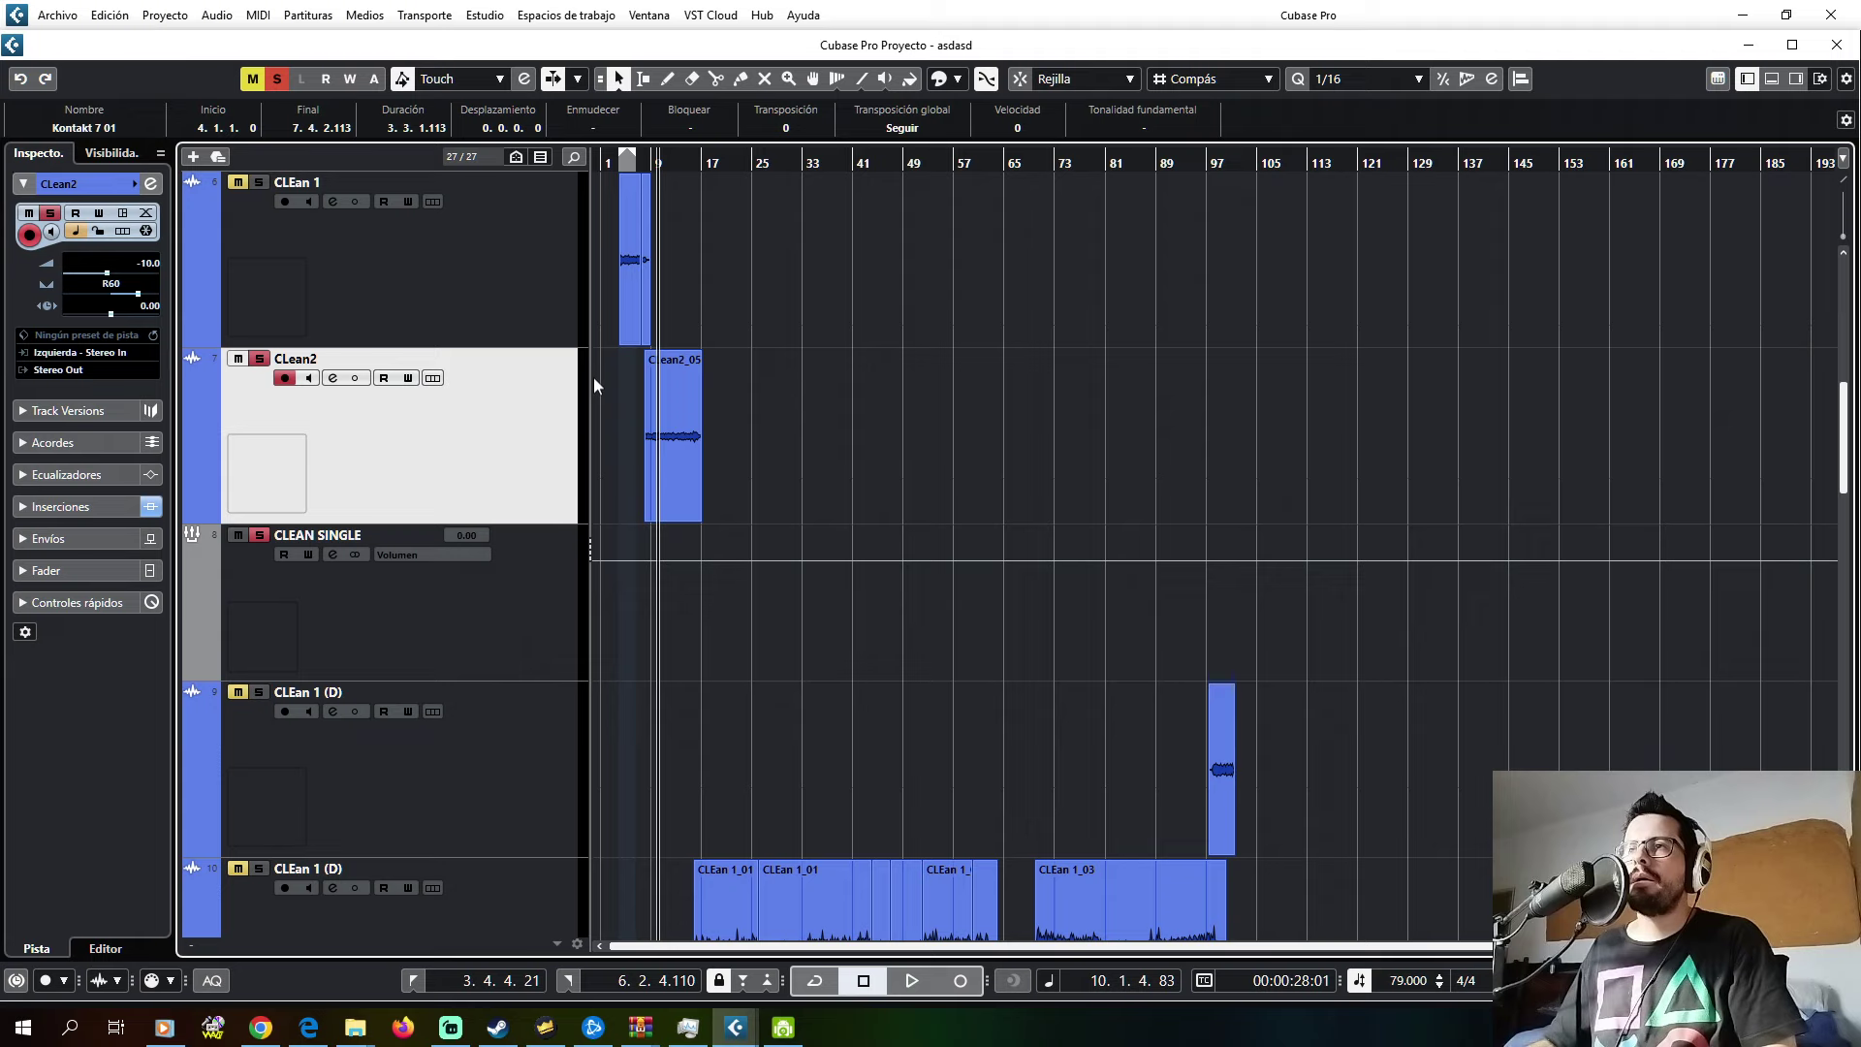
left_click_drag(458, 792, 485, 533)
scroll(327, 274, "up", 1)
scroll(383, 495, "down", 1)
- Route the outputs of CLEan 1, CLean2 and the CLEan 1 (D) track below them to the CLEAN SINGLE group
left_click(427, 324)
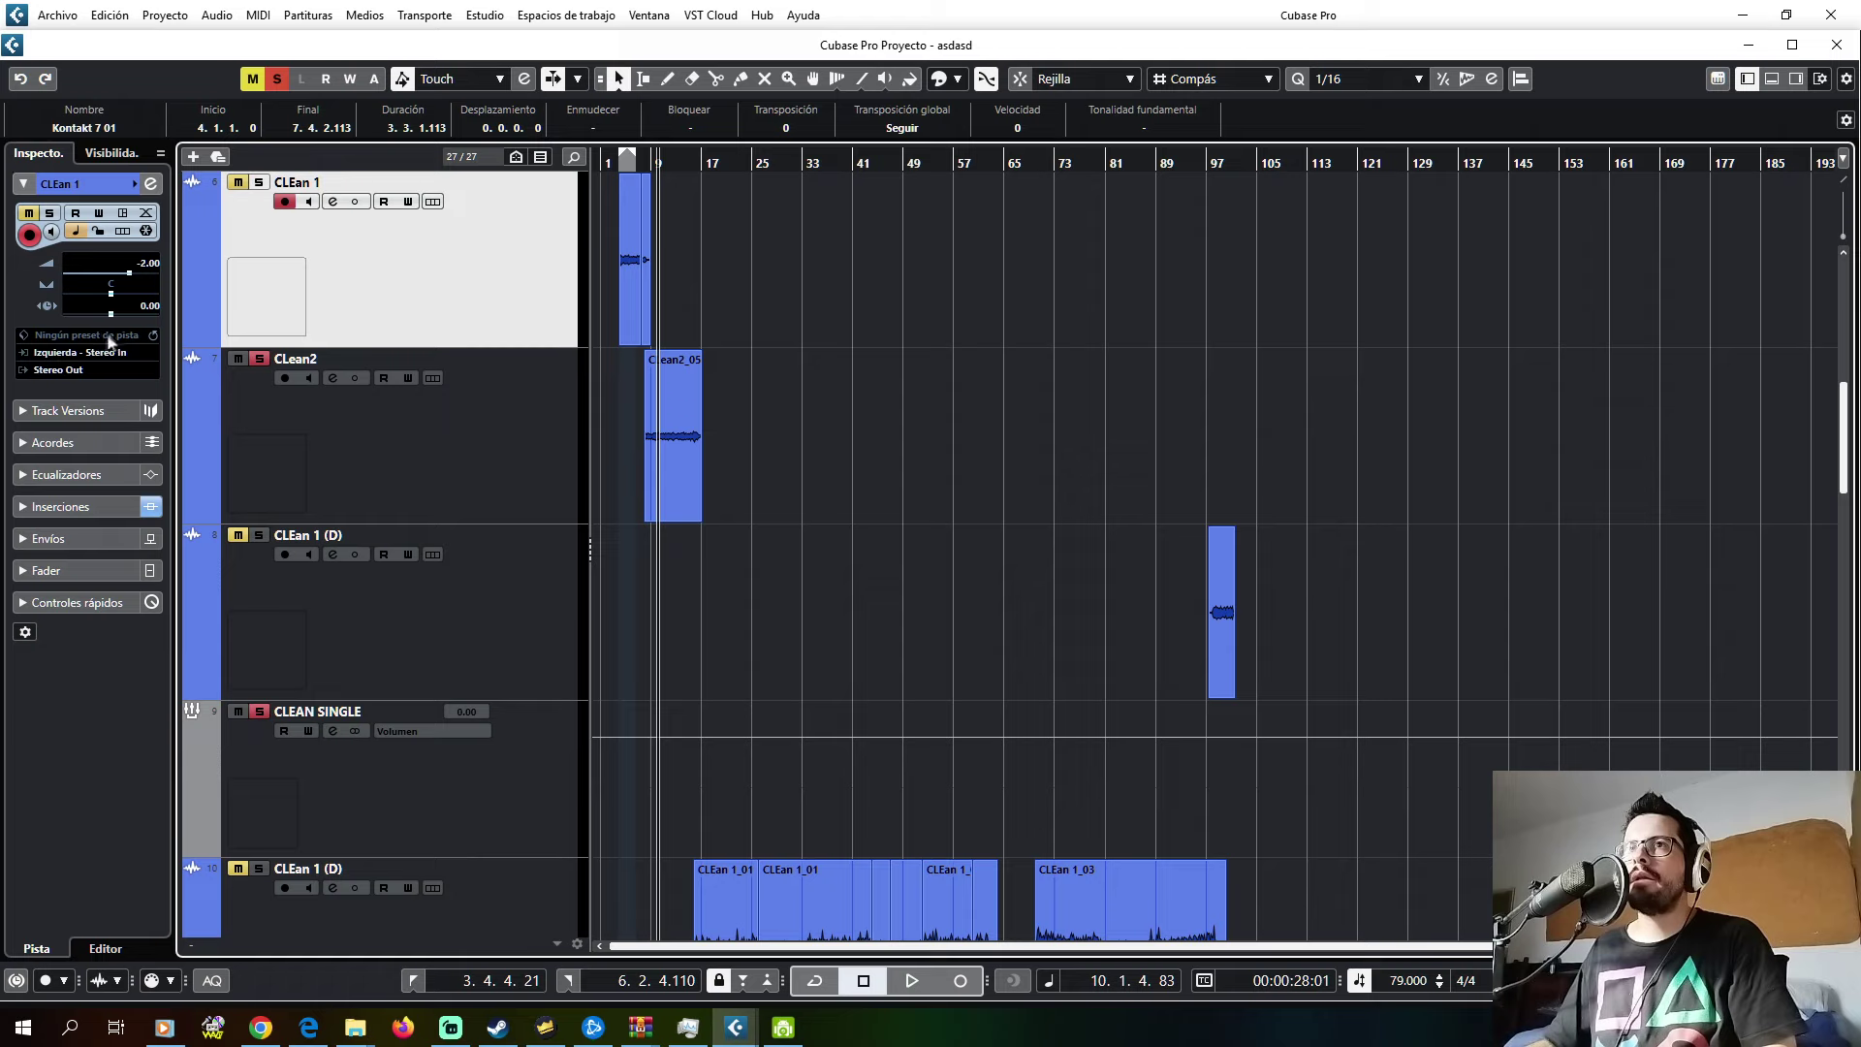
left_click(79, 371)
left_click(135, 570)
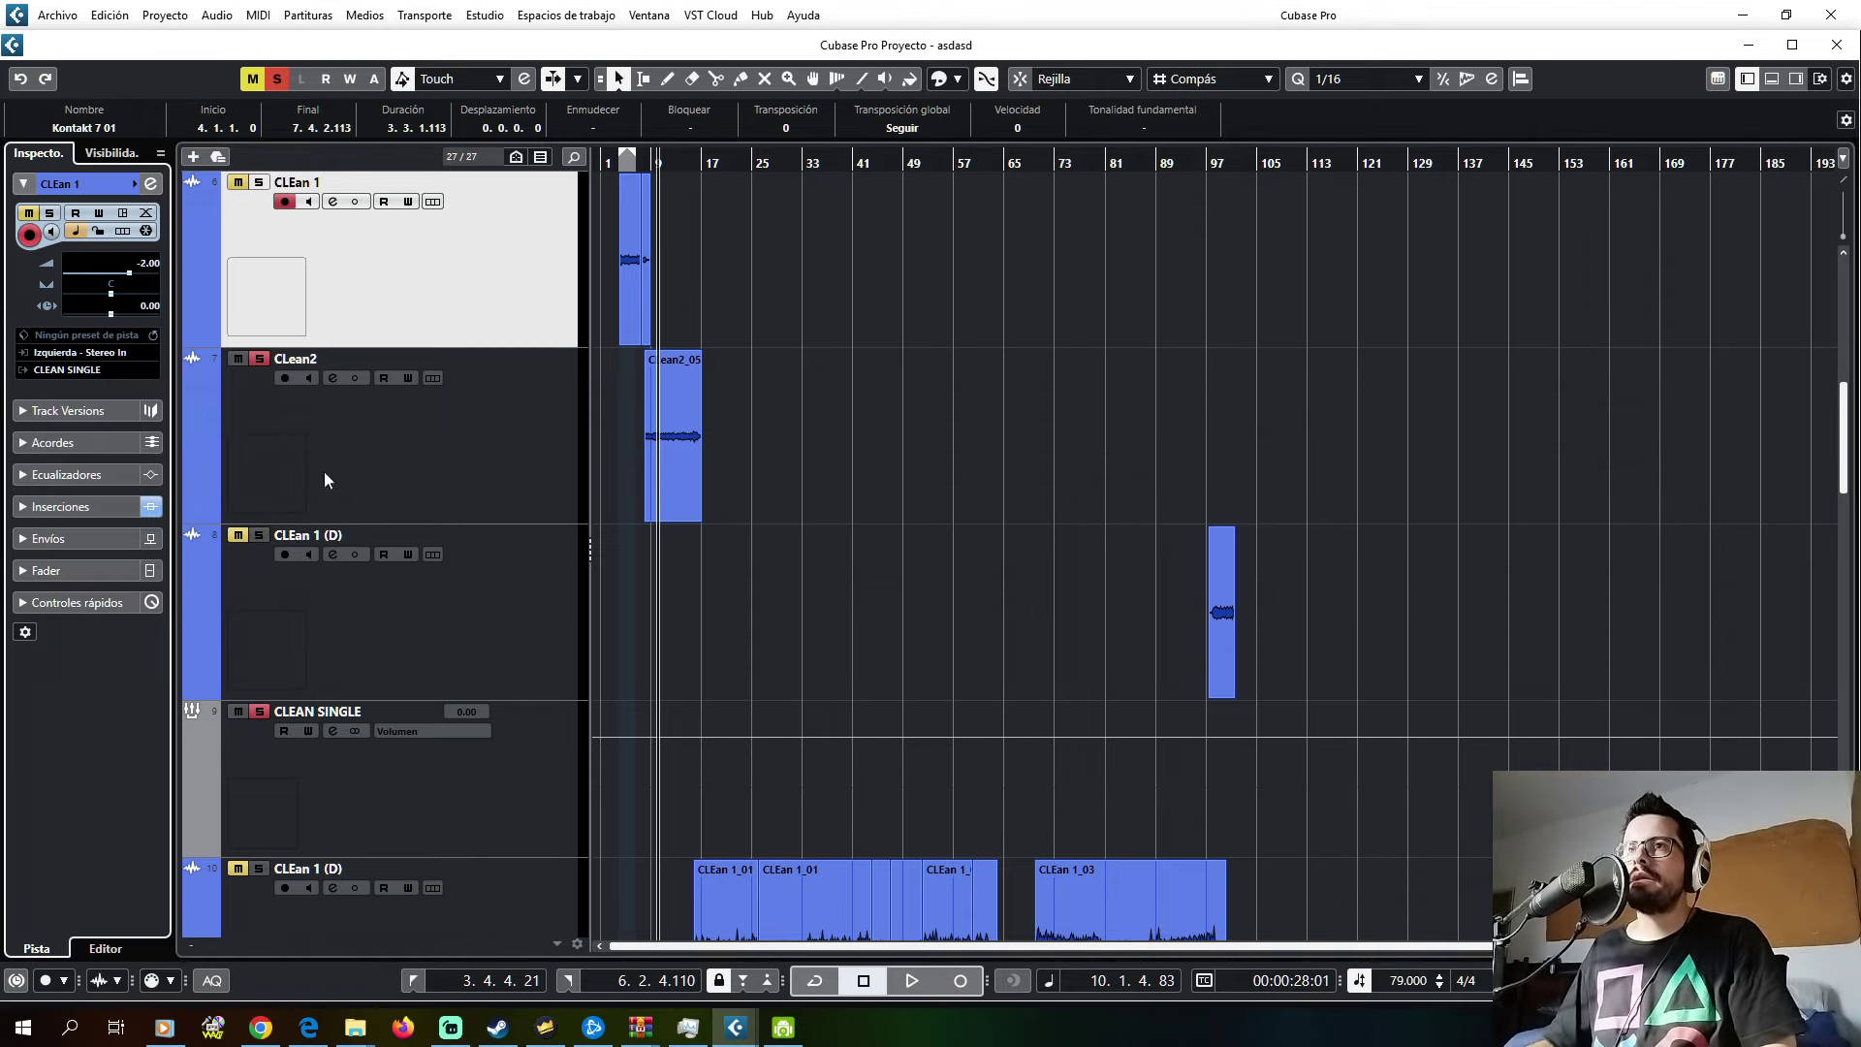
left_click(323, 477)
left_click(68, 370)
left_click(119, 559)
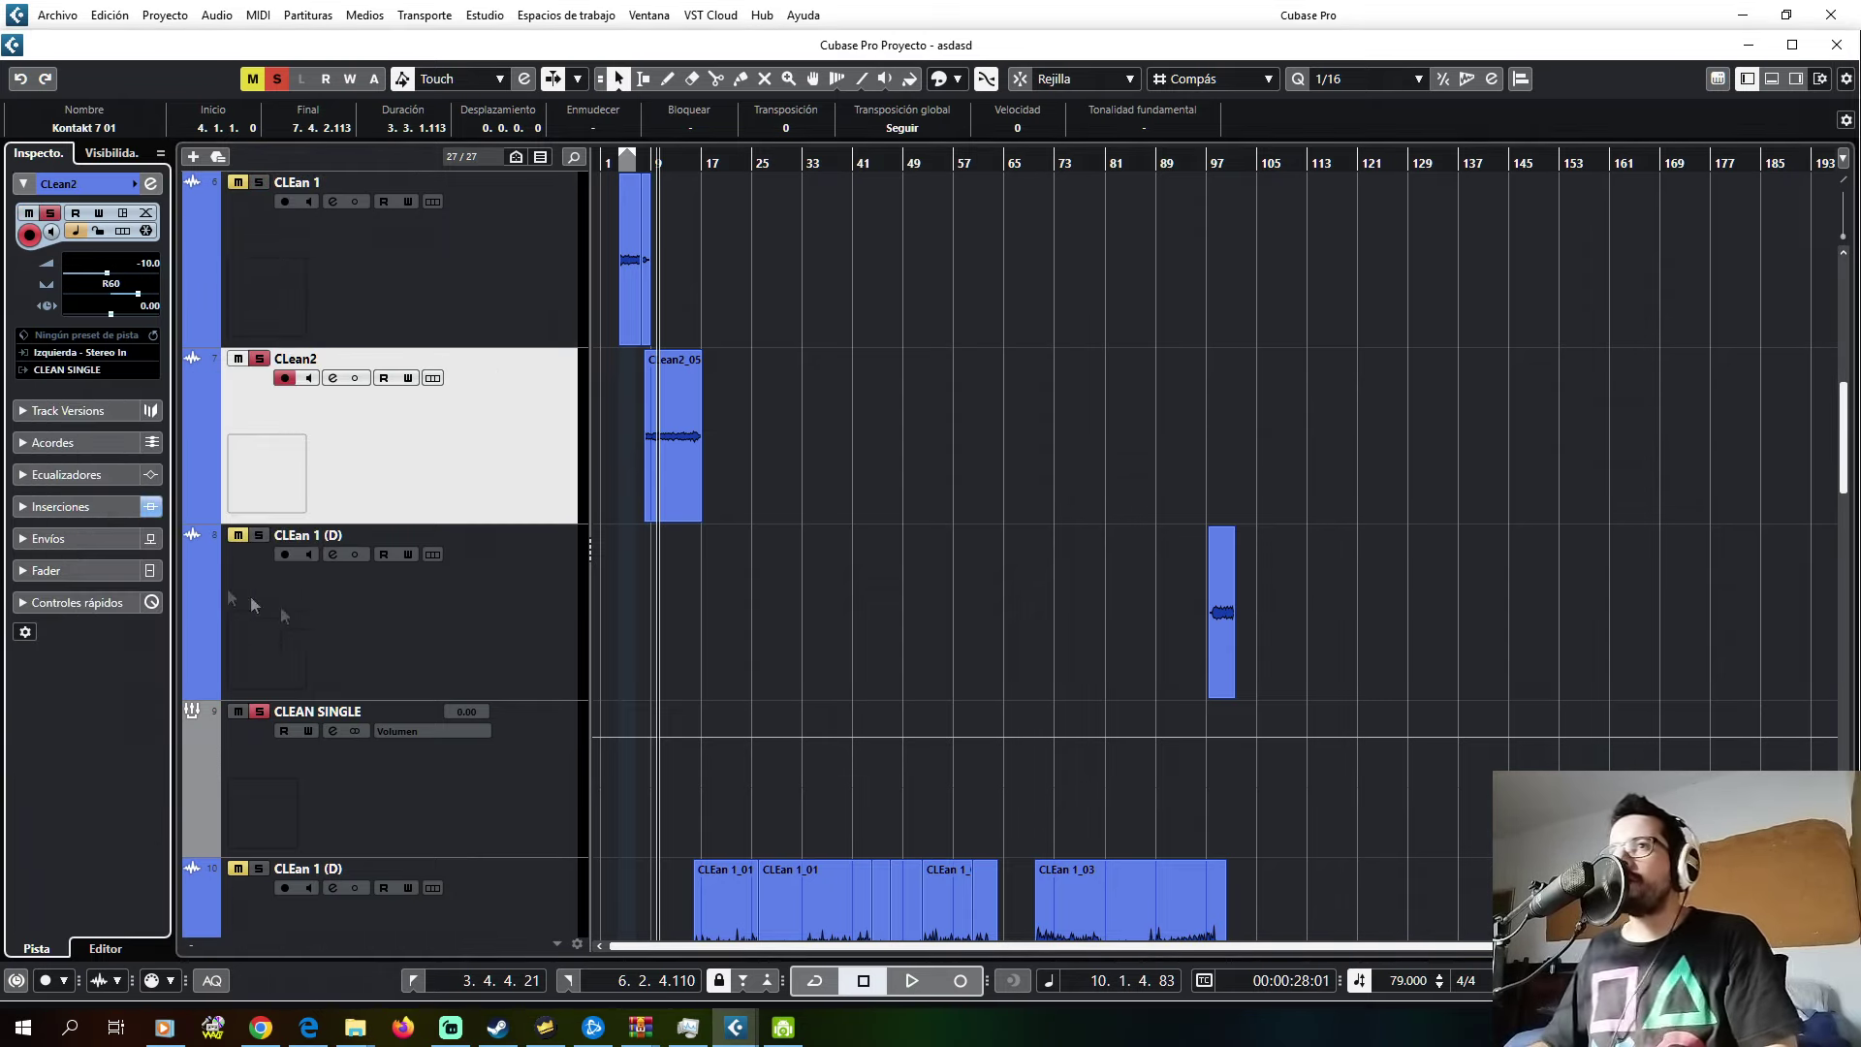
key("Down")
left_click(68, 370)
left_click(132, 570)
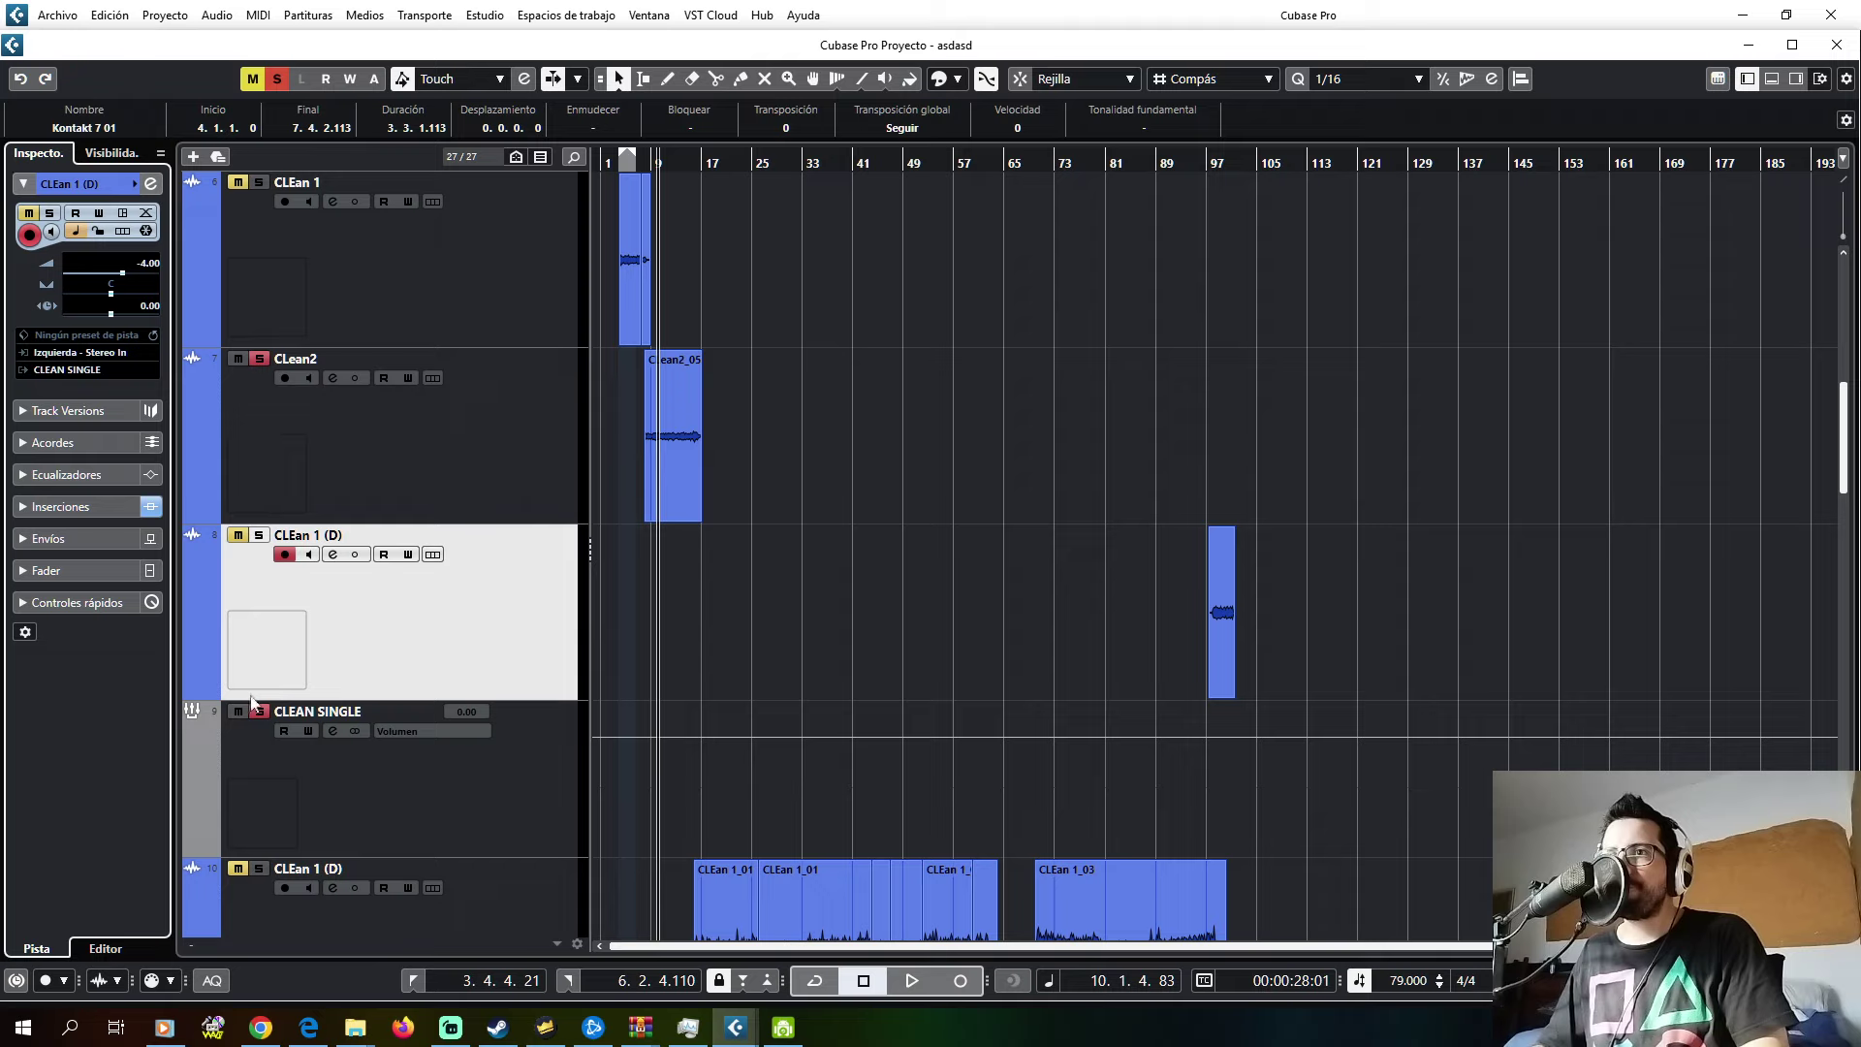
- Solo CLEan 1 and the CLEan 1 (D) track above CLEAN SINGLE, and play from about bar 4
left_click(280, 81)
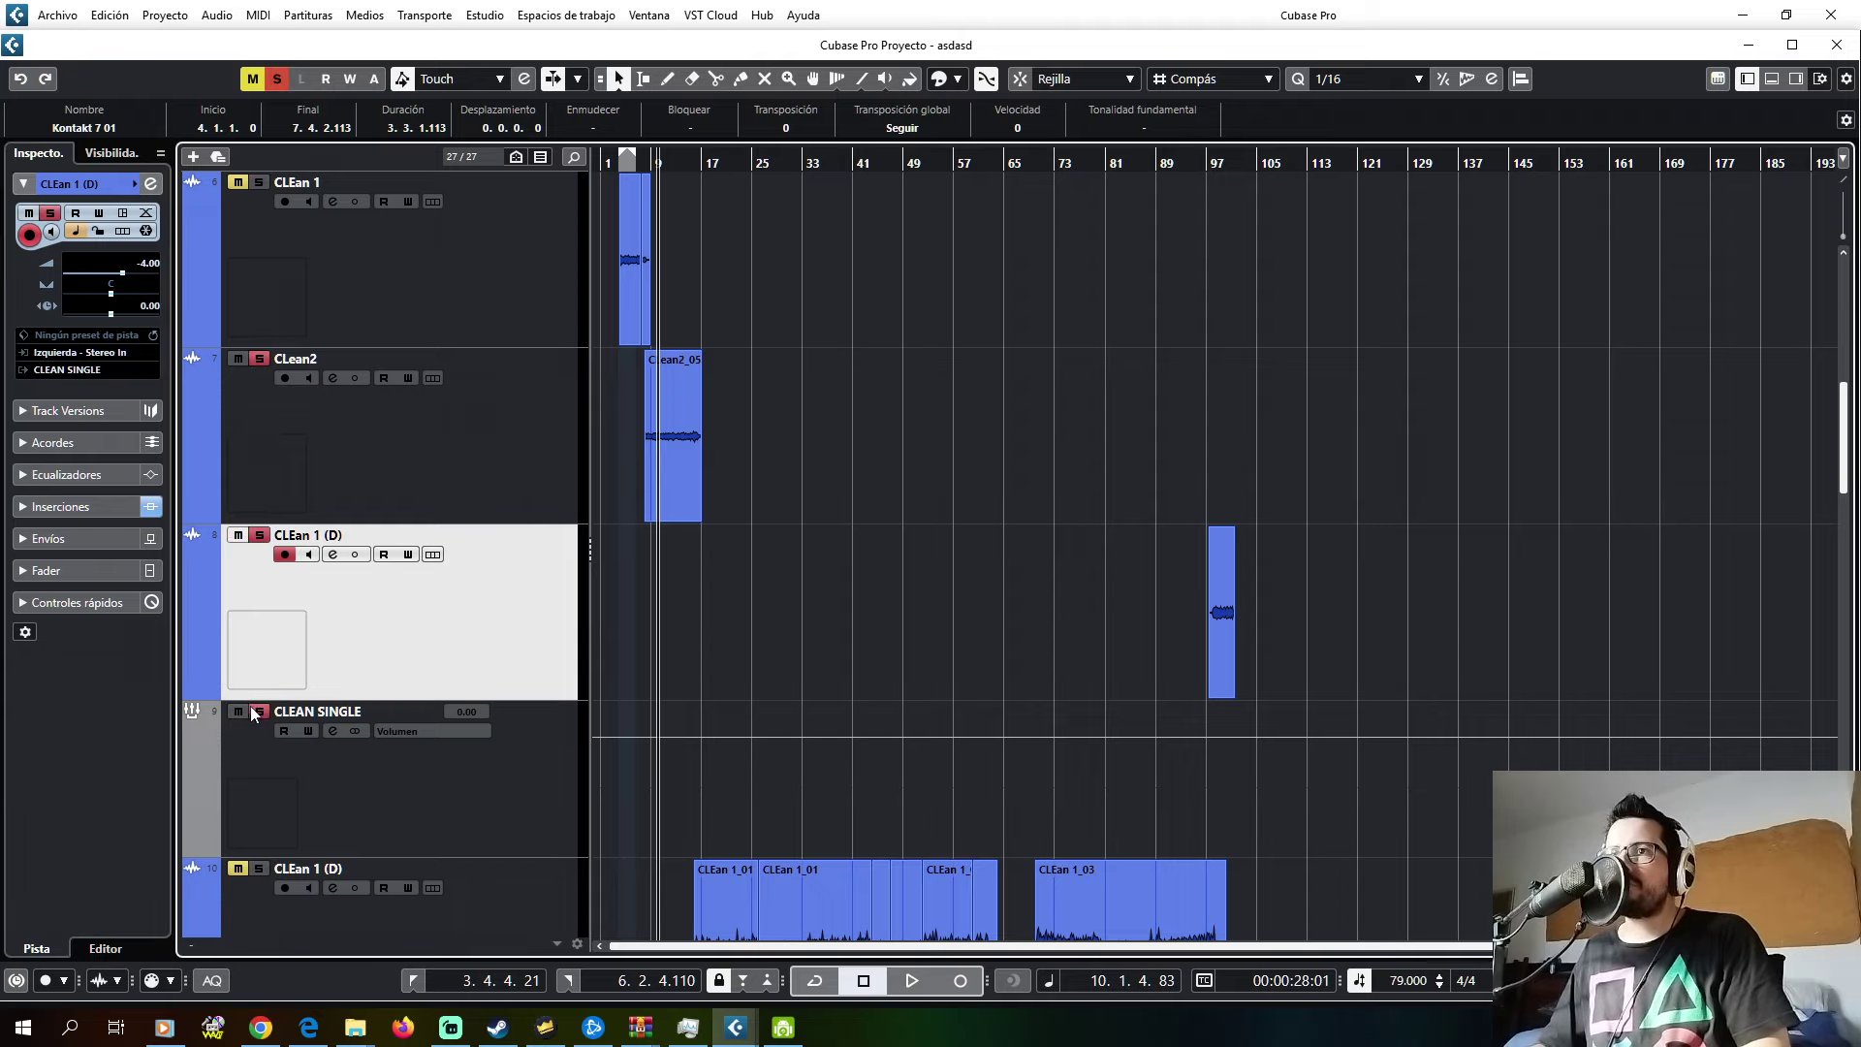
left_click(620, 162)
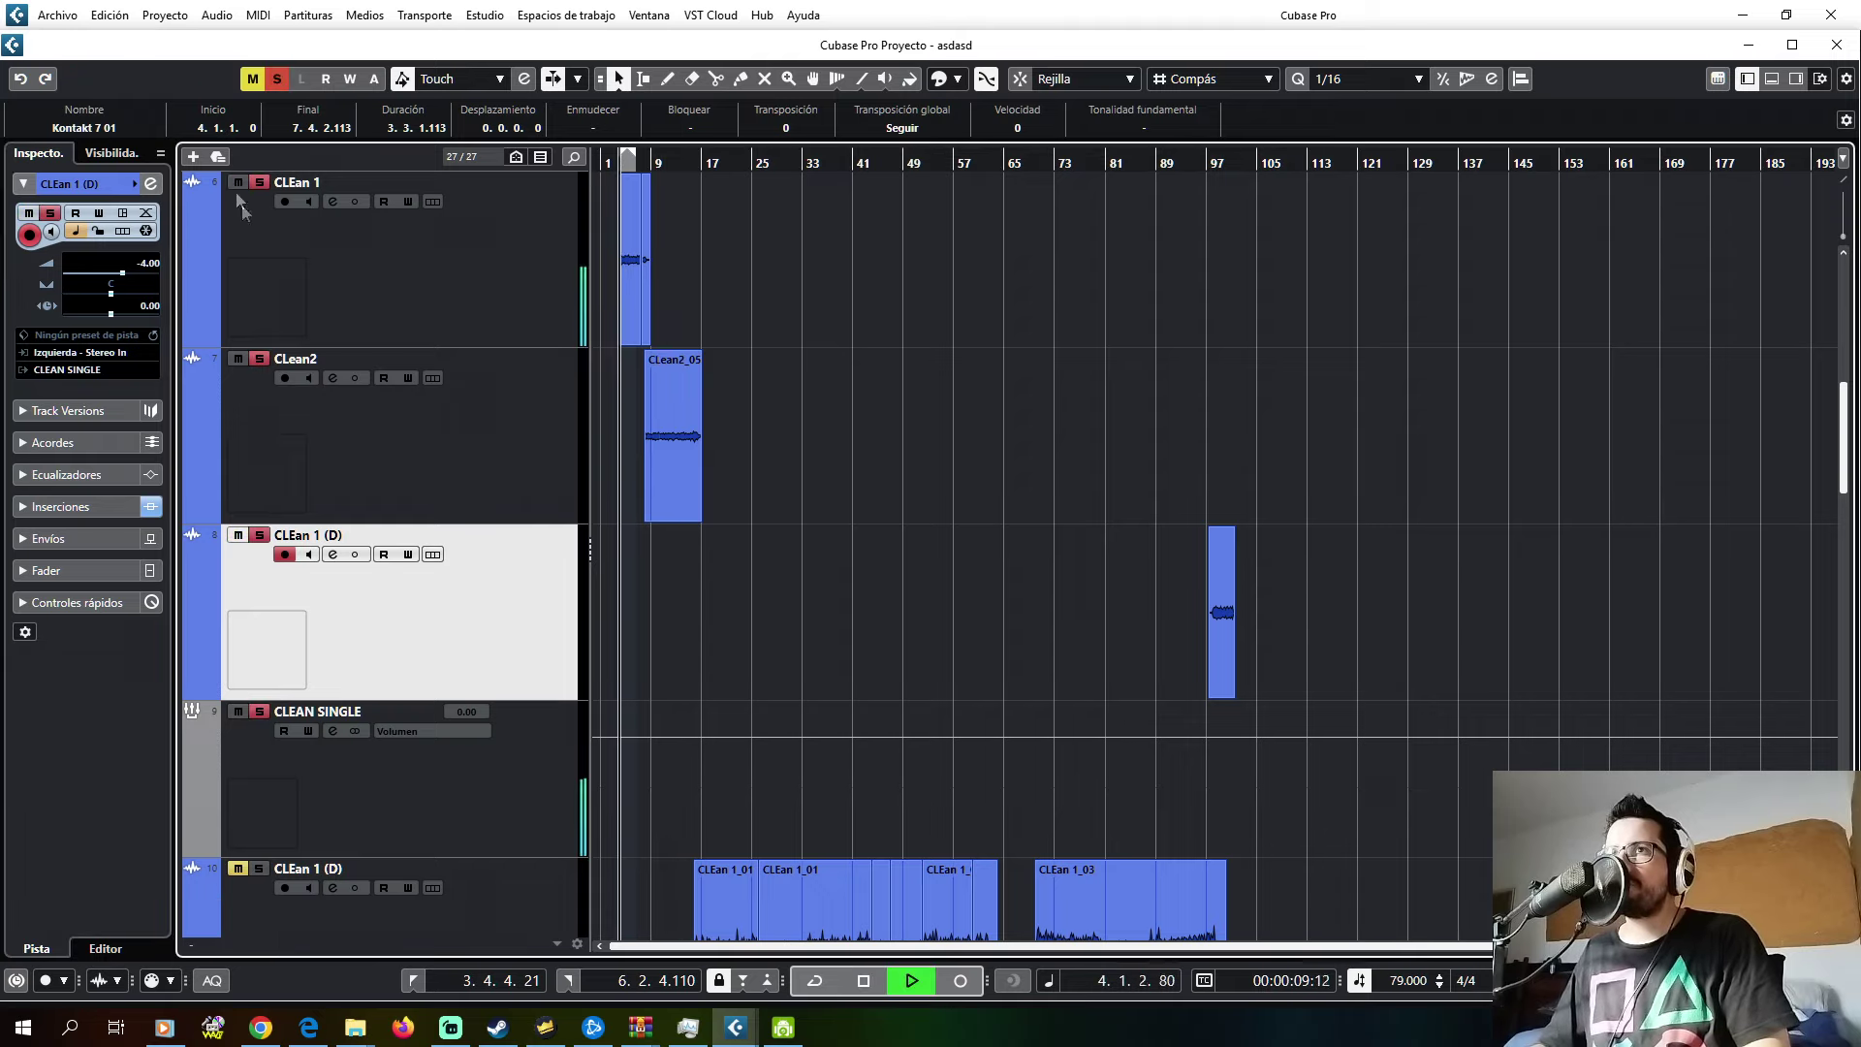
left_click(239, 204)
- Open the TR5 Metering insert on the Stereo Out channel, leaving only its meter window open and moved off the track list
key("F3")
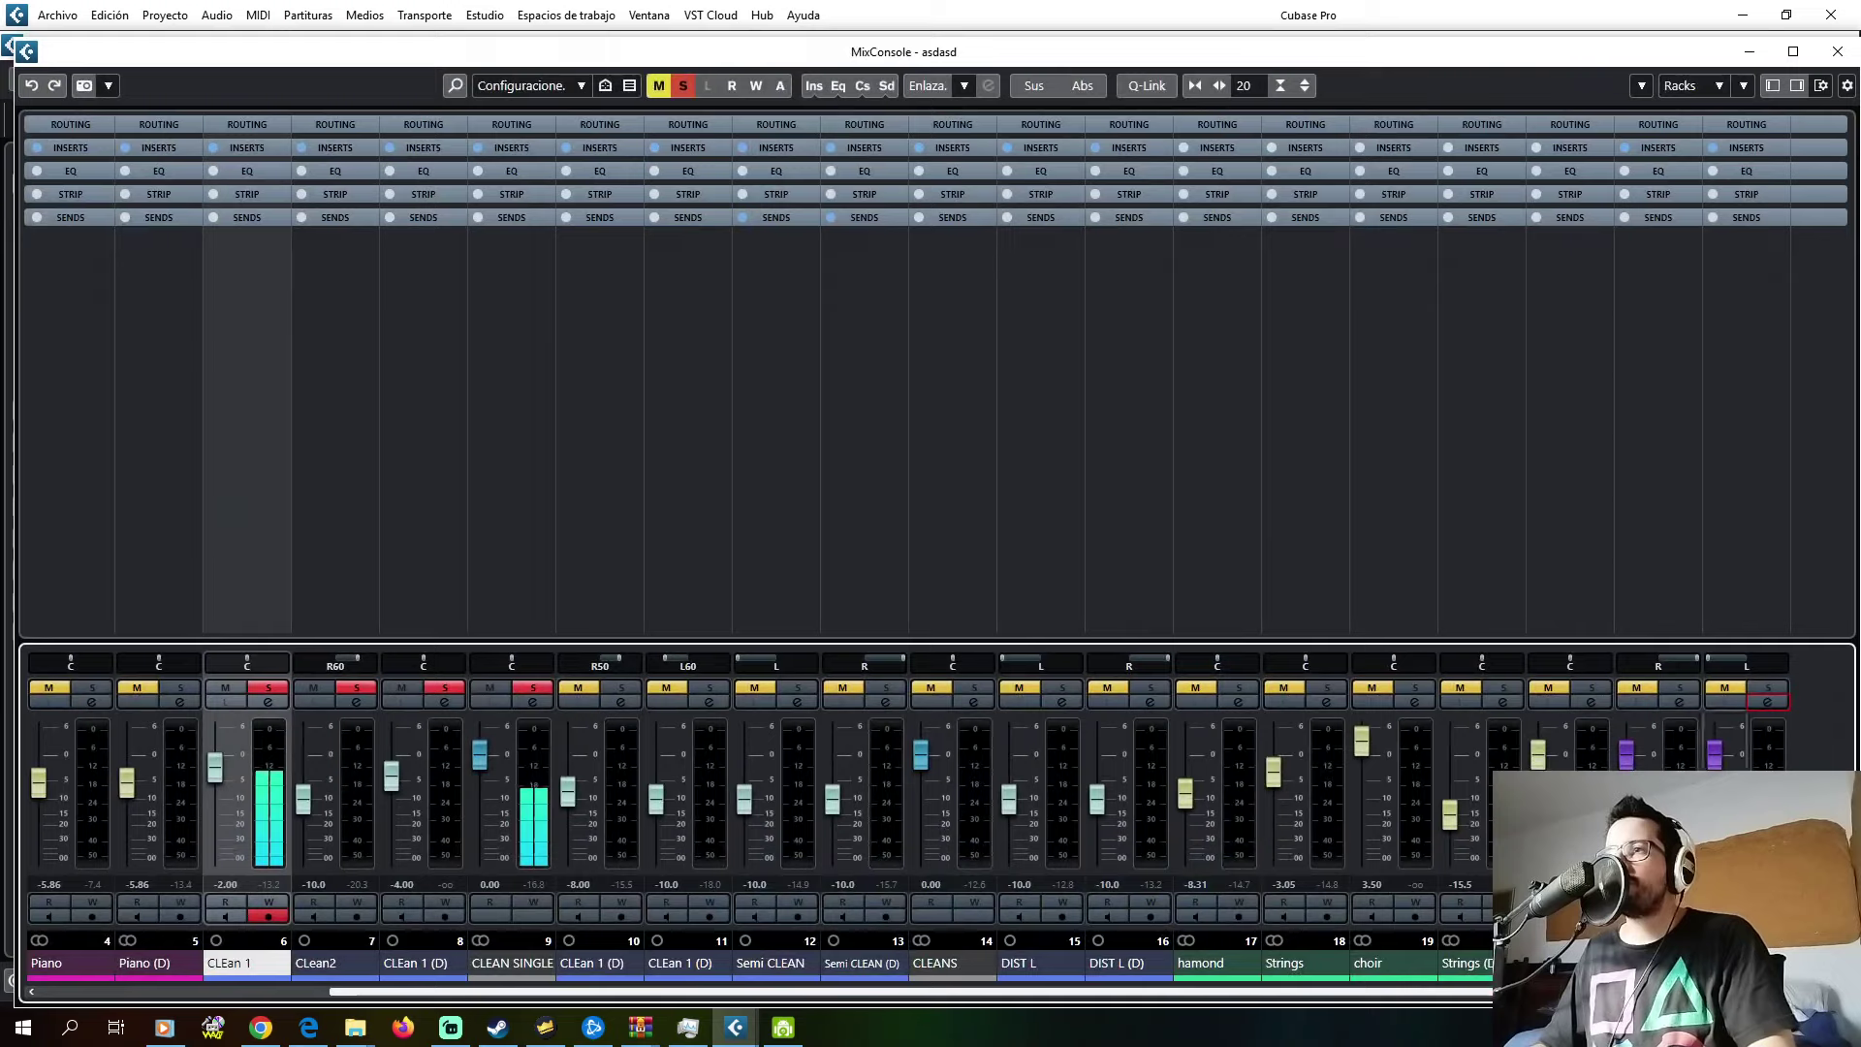
scroll(903, 436, "right", 1)
left_click(1778, 702)
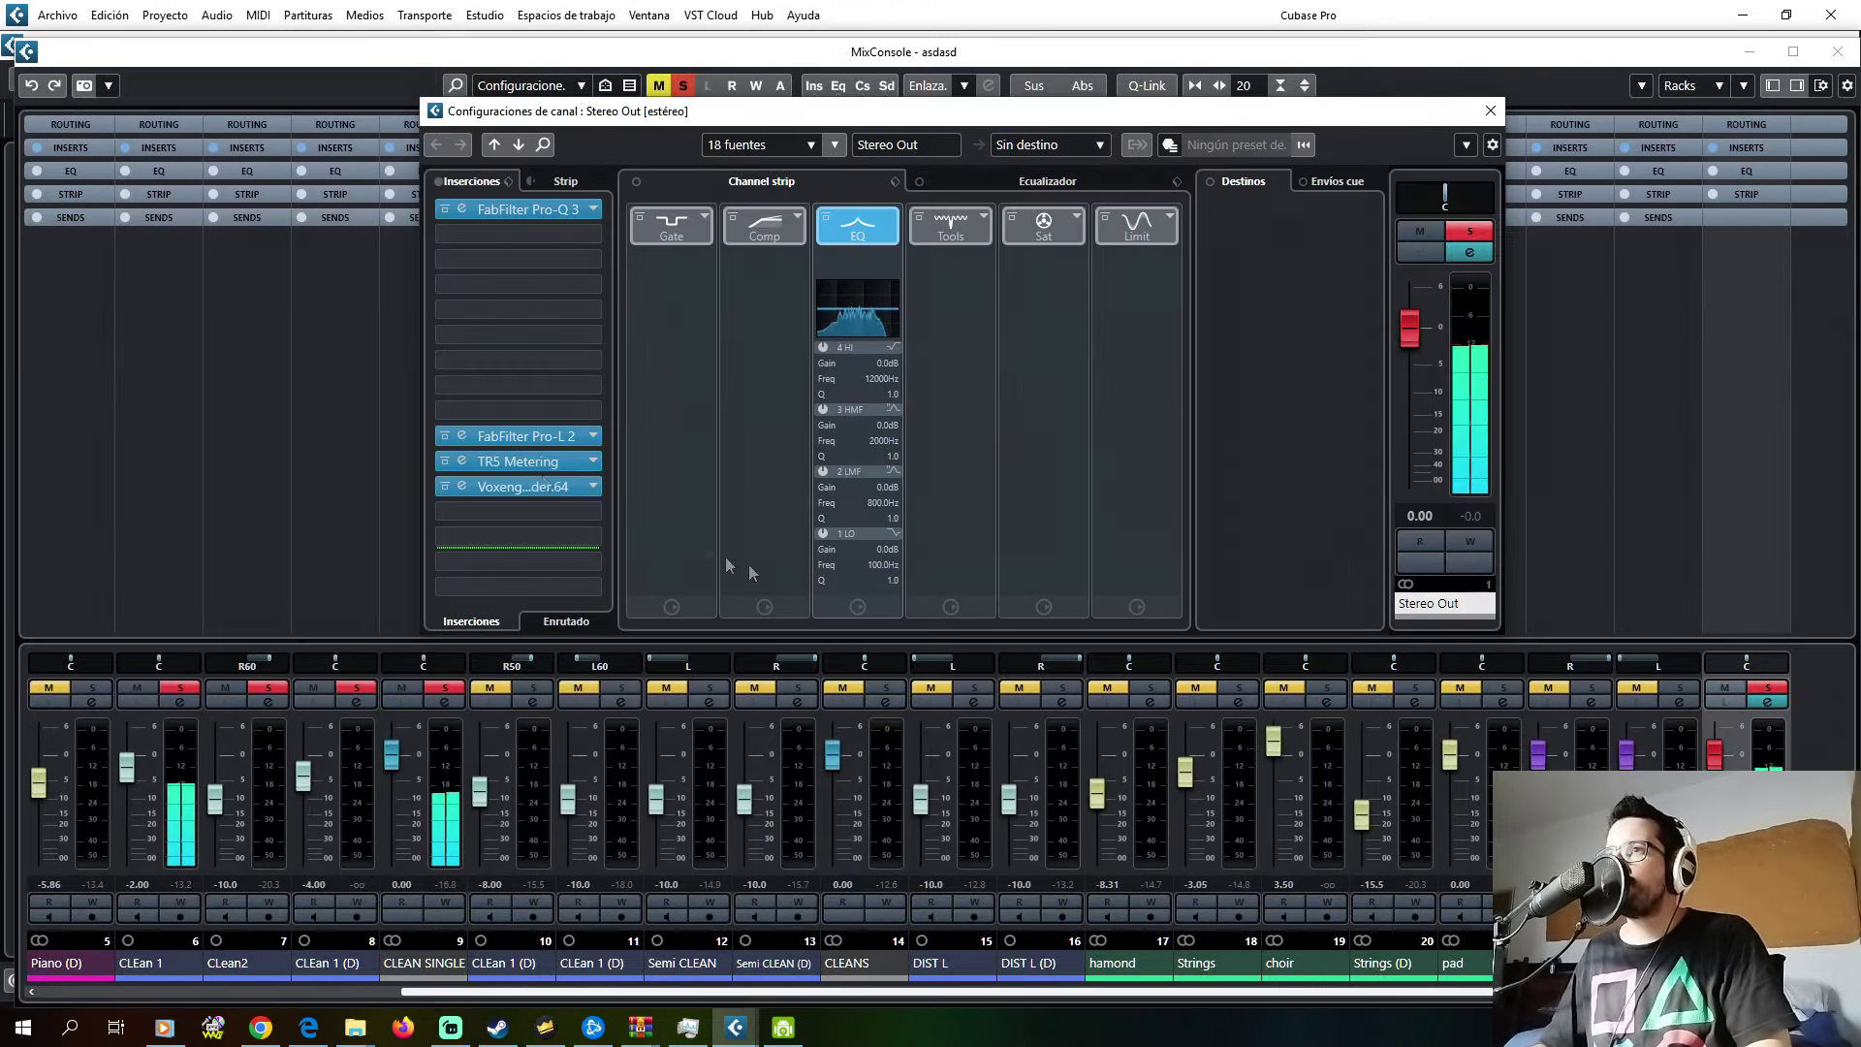
left_click(513, 484)
left_click(1836, 51)
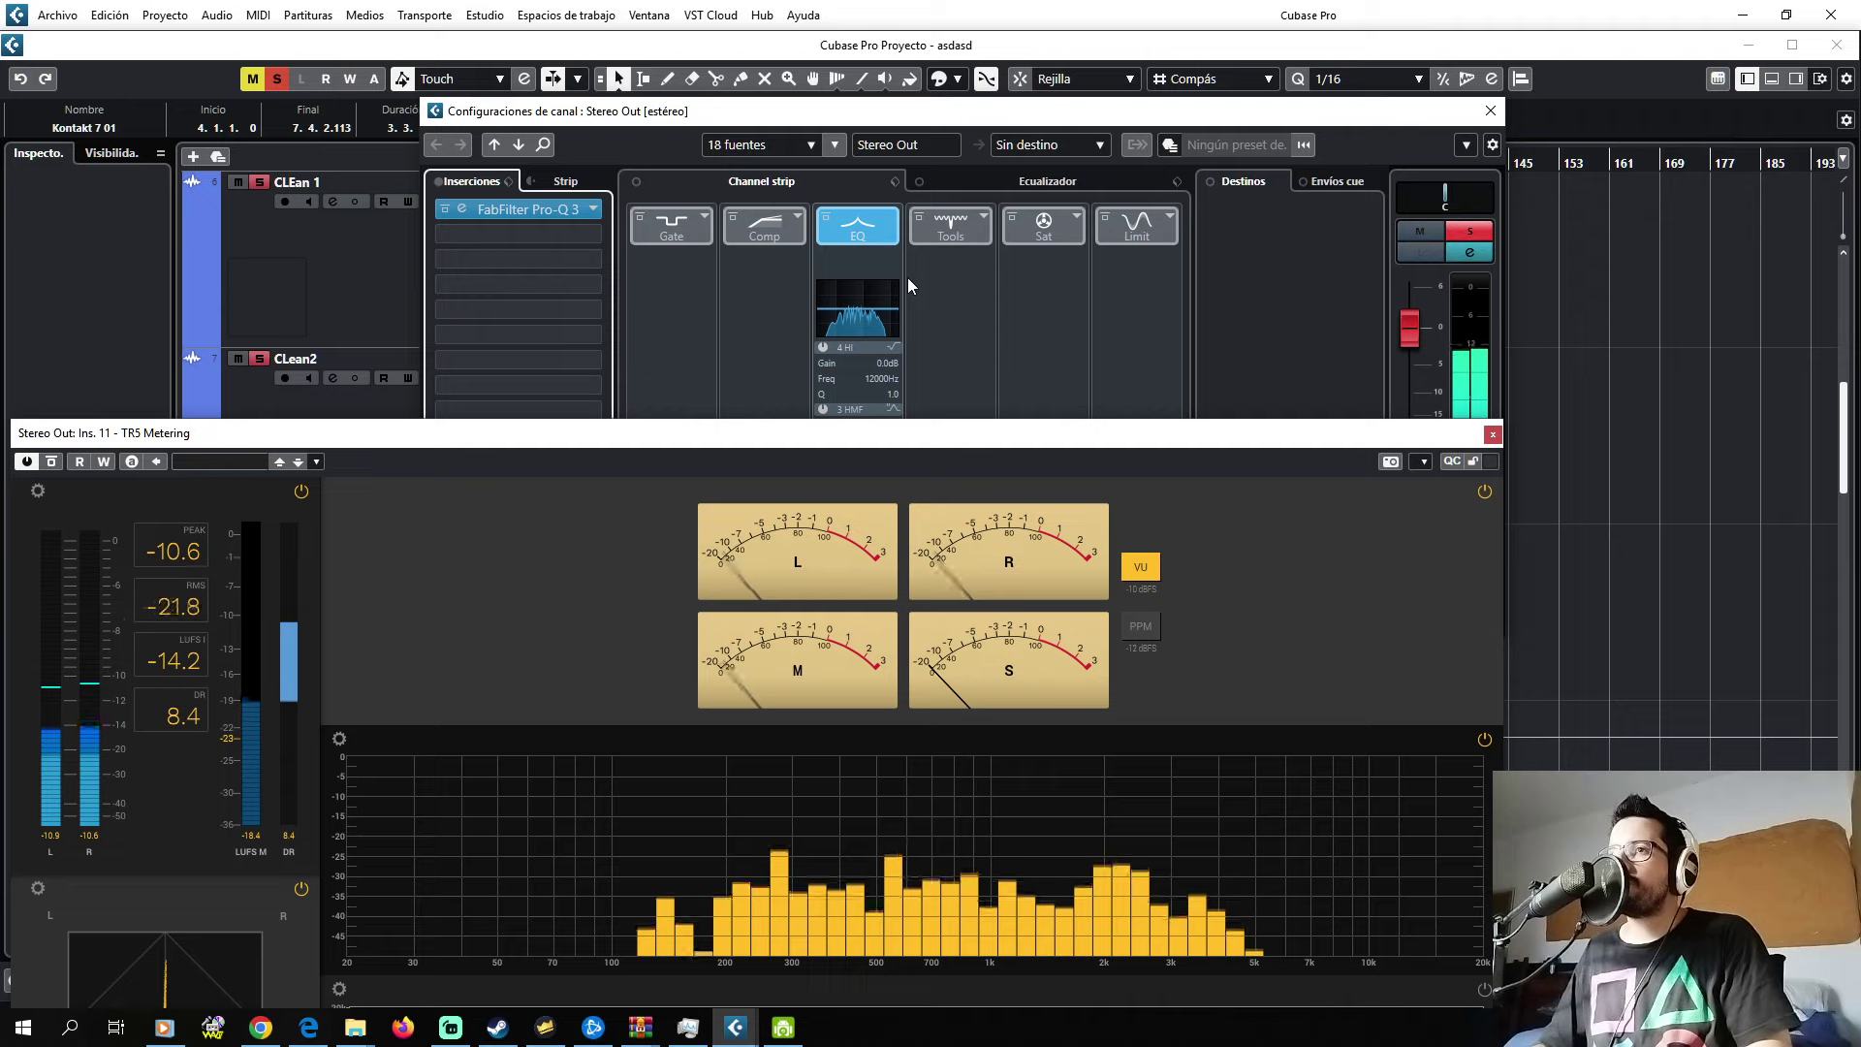
left_click(1490, 111)
left_click_drag(412, 438, 906, 310)
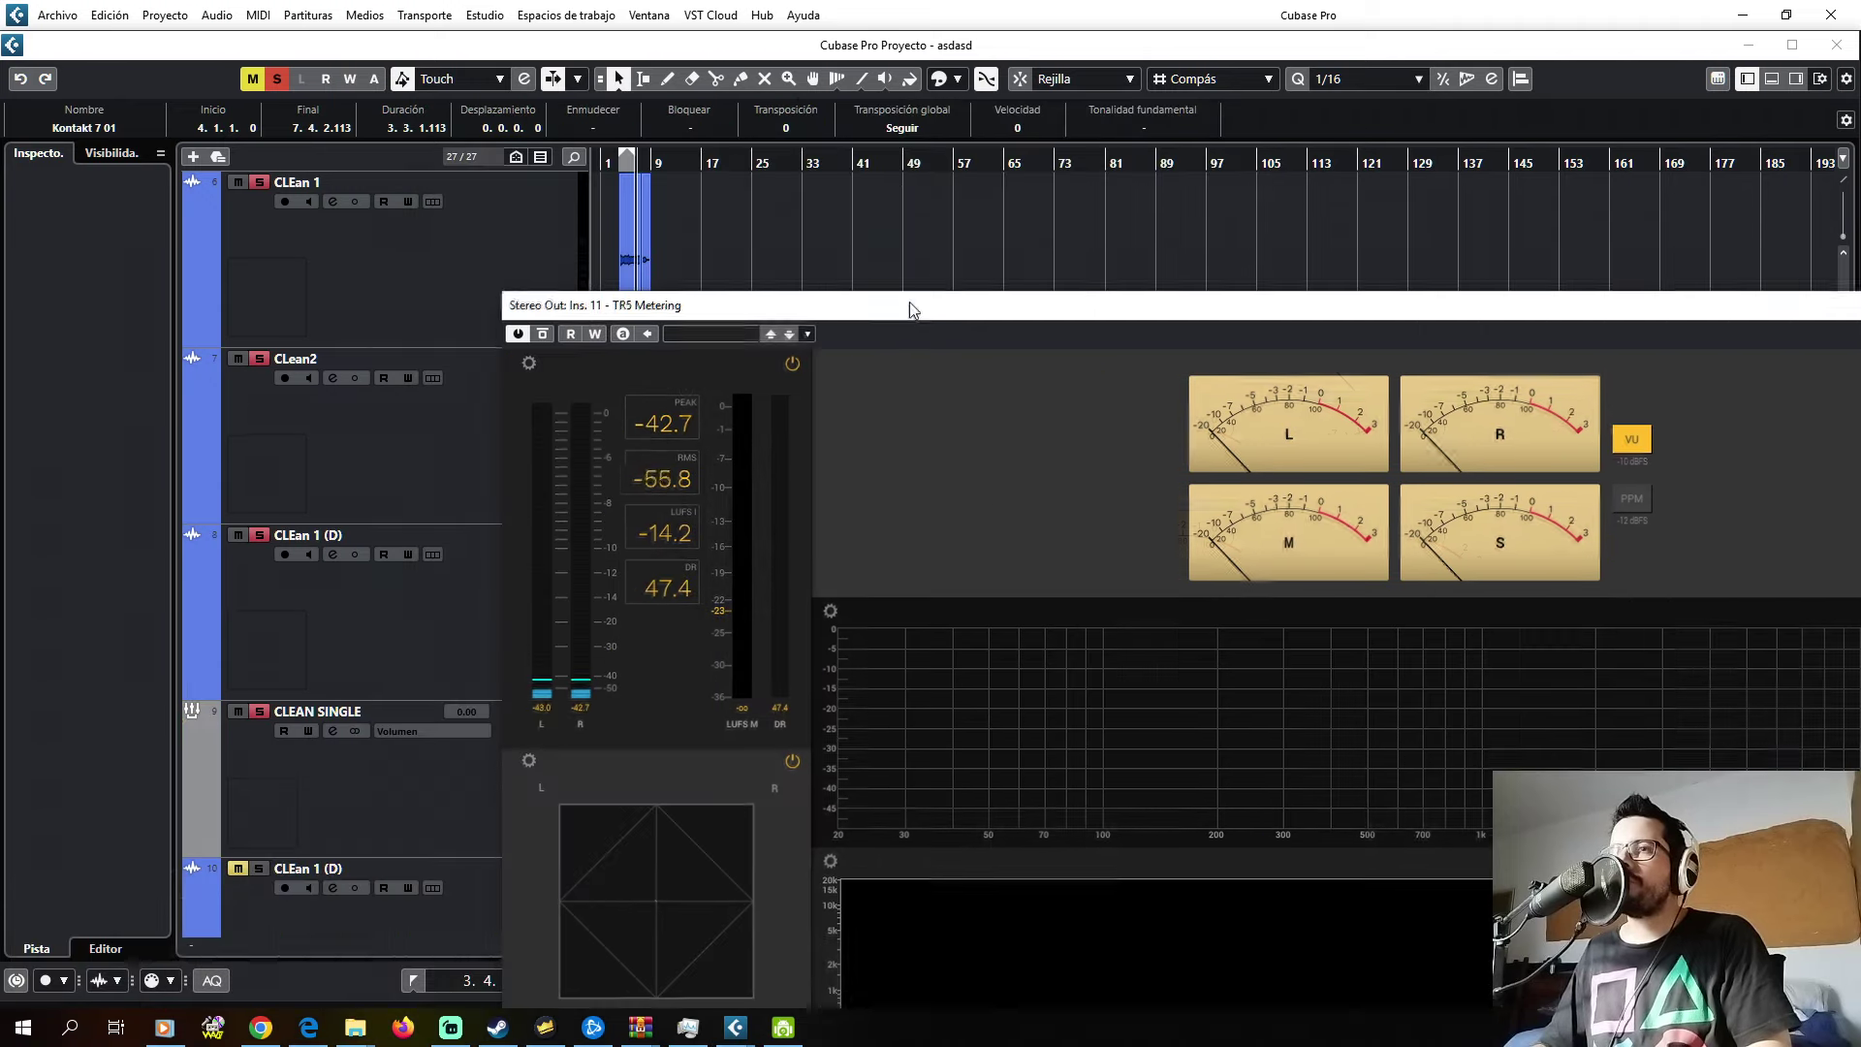
- Set the CLEAN SINGLE group's volume to 3.20, clear all solos and play the full mix from the opening bars
left_click(355, 741)
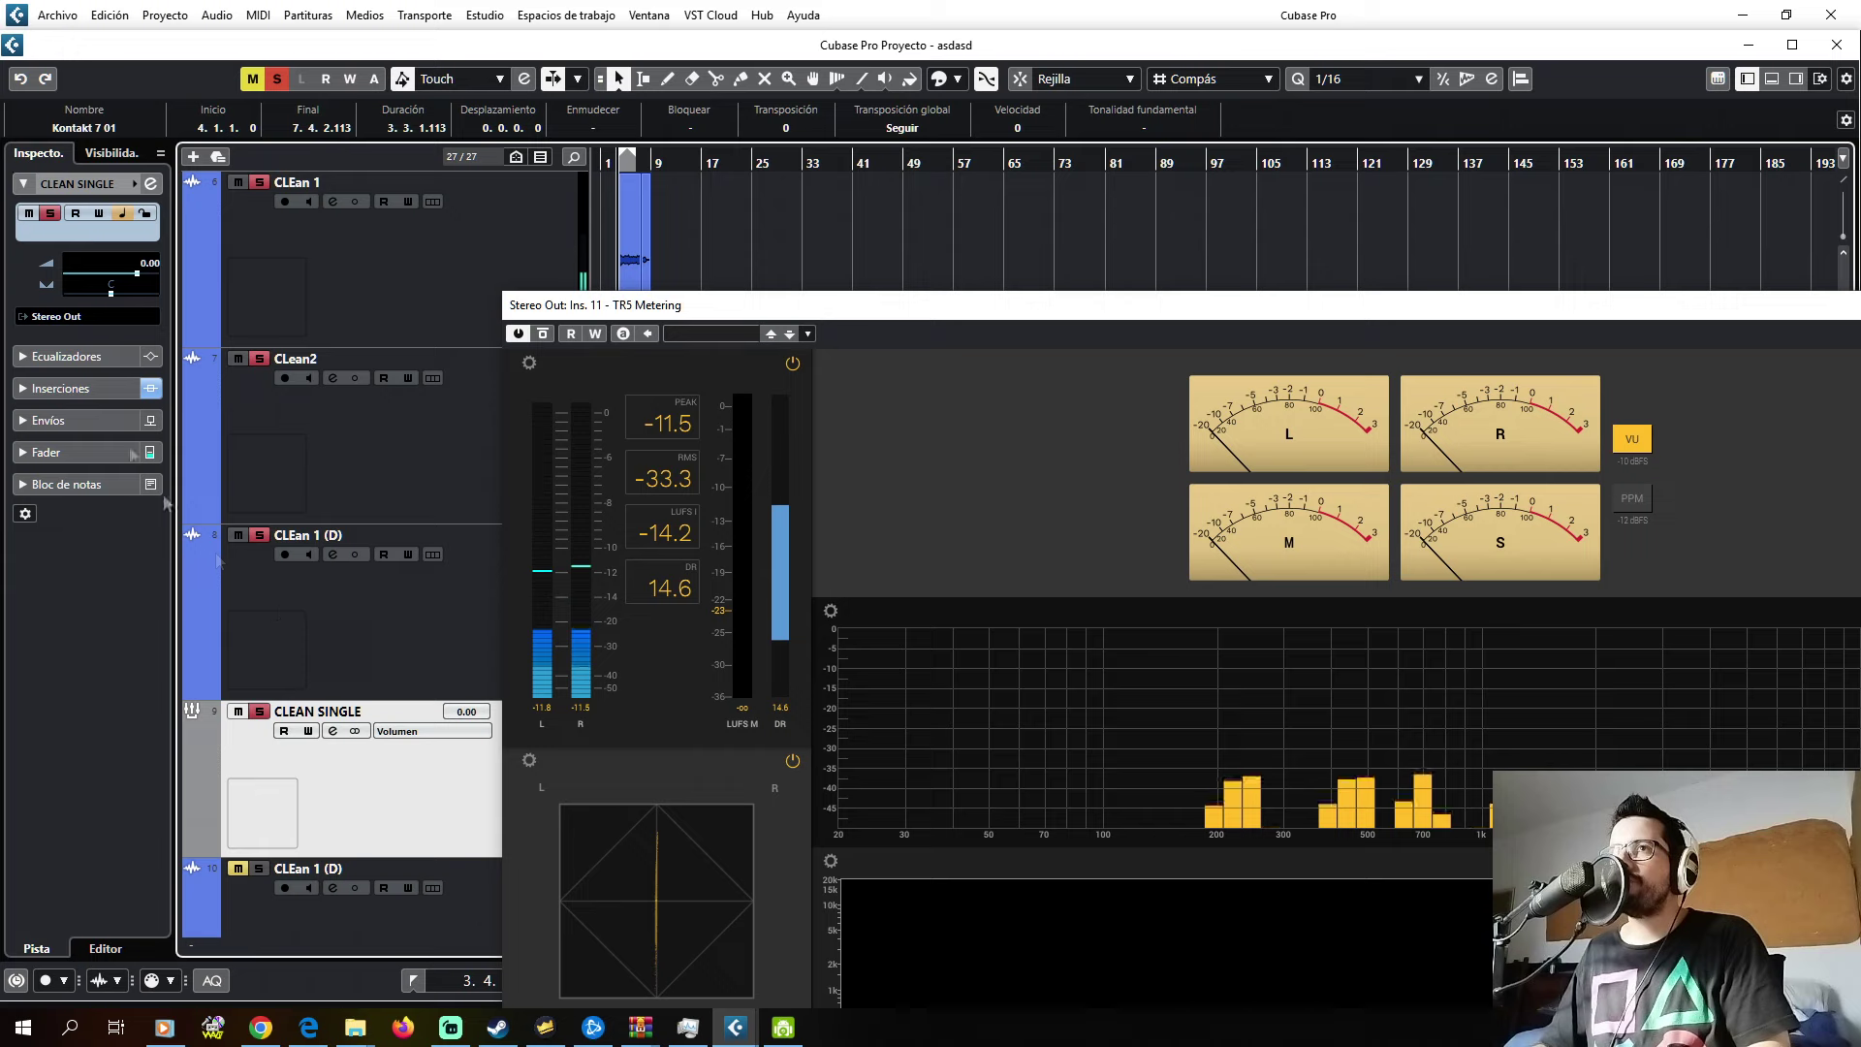
left_click_drag(135, 273, 139, 275)
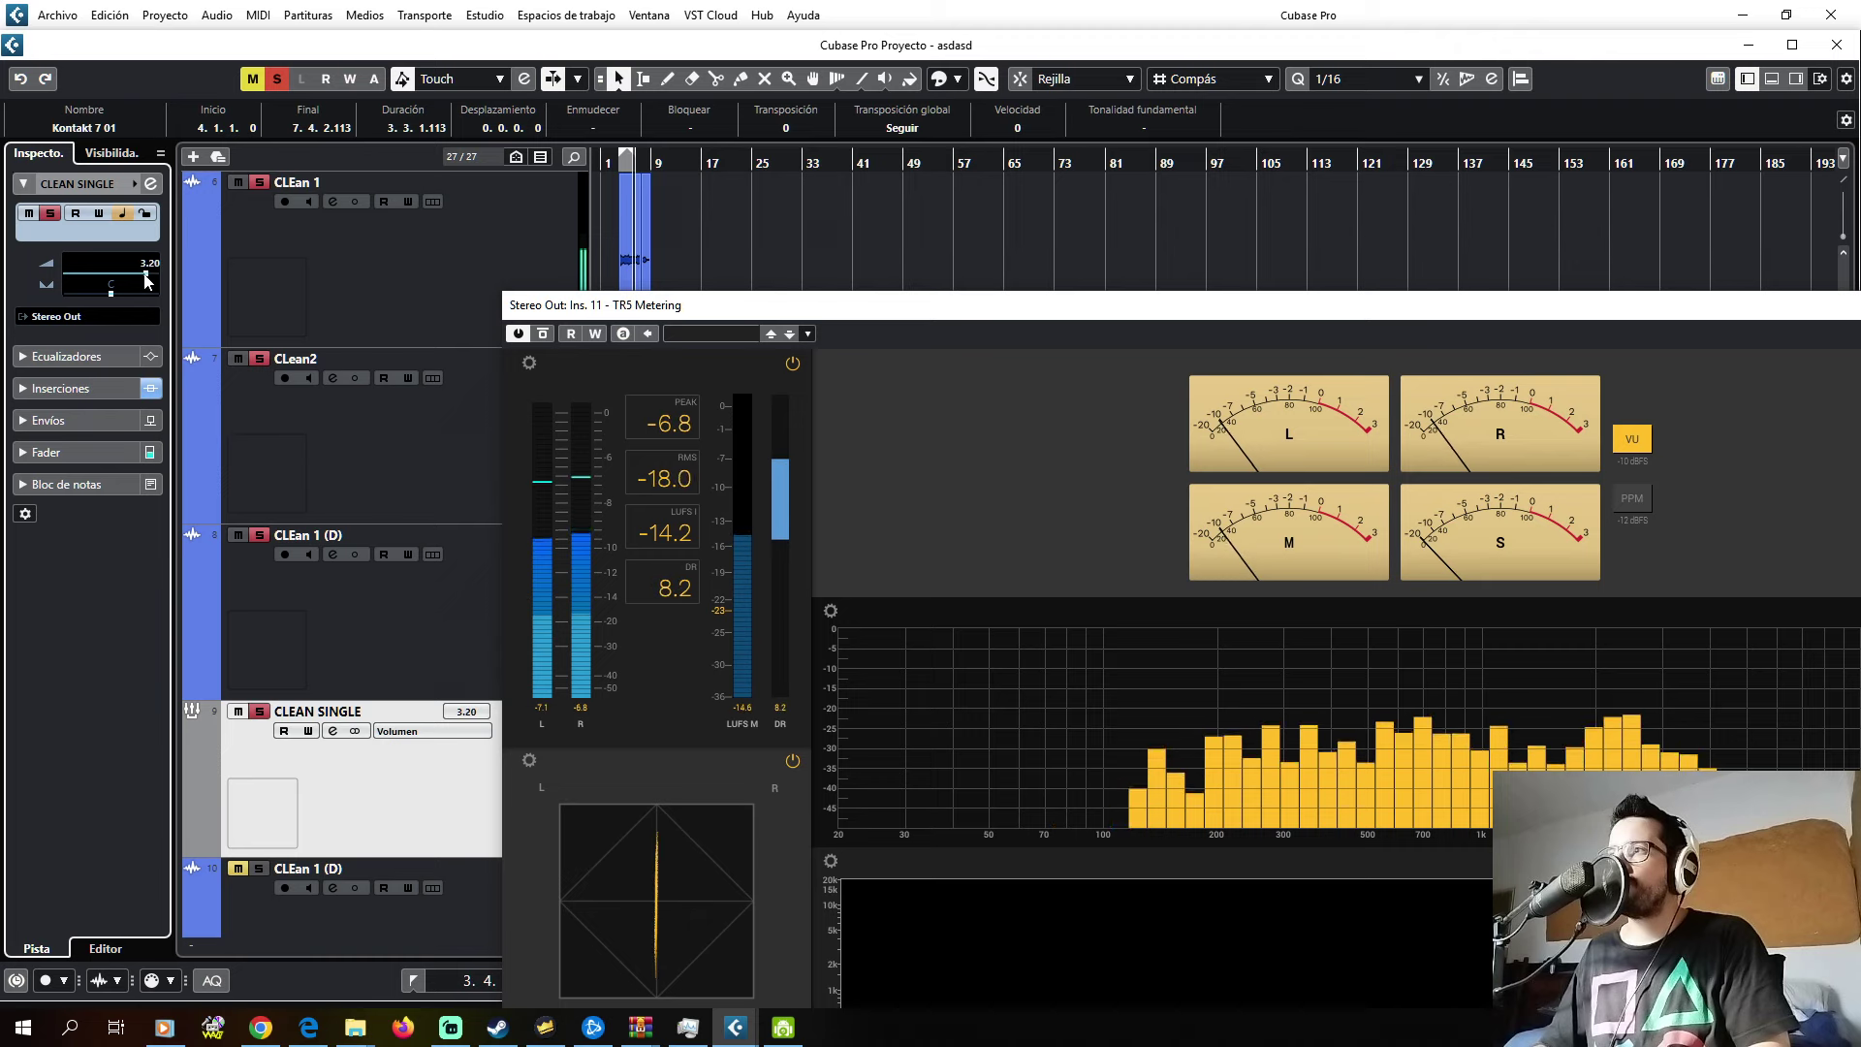
left_click(276, 79)
left_click(610, 161)
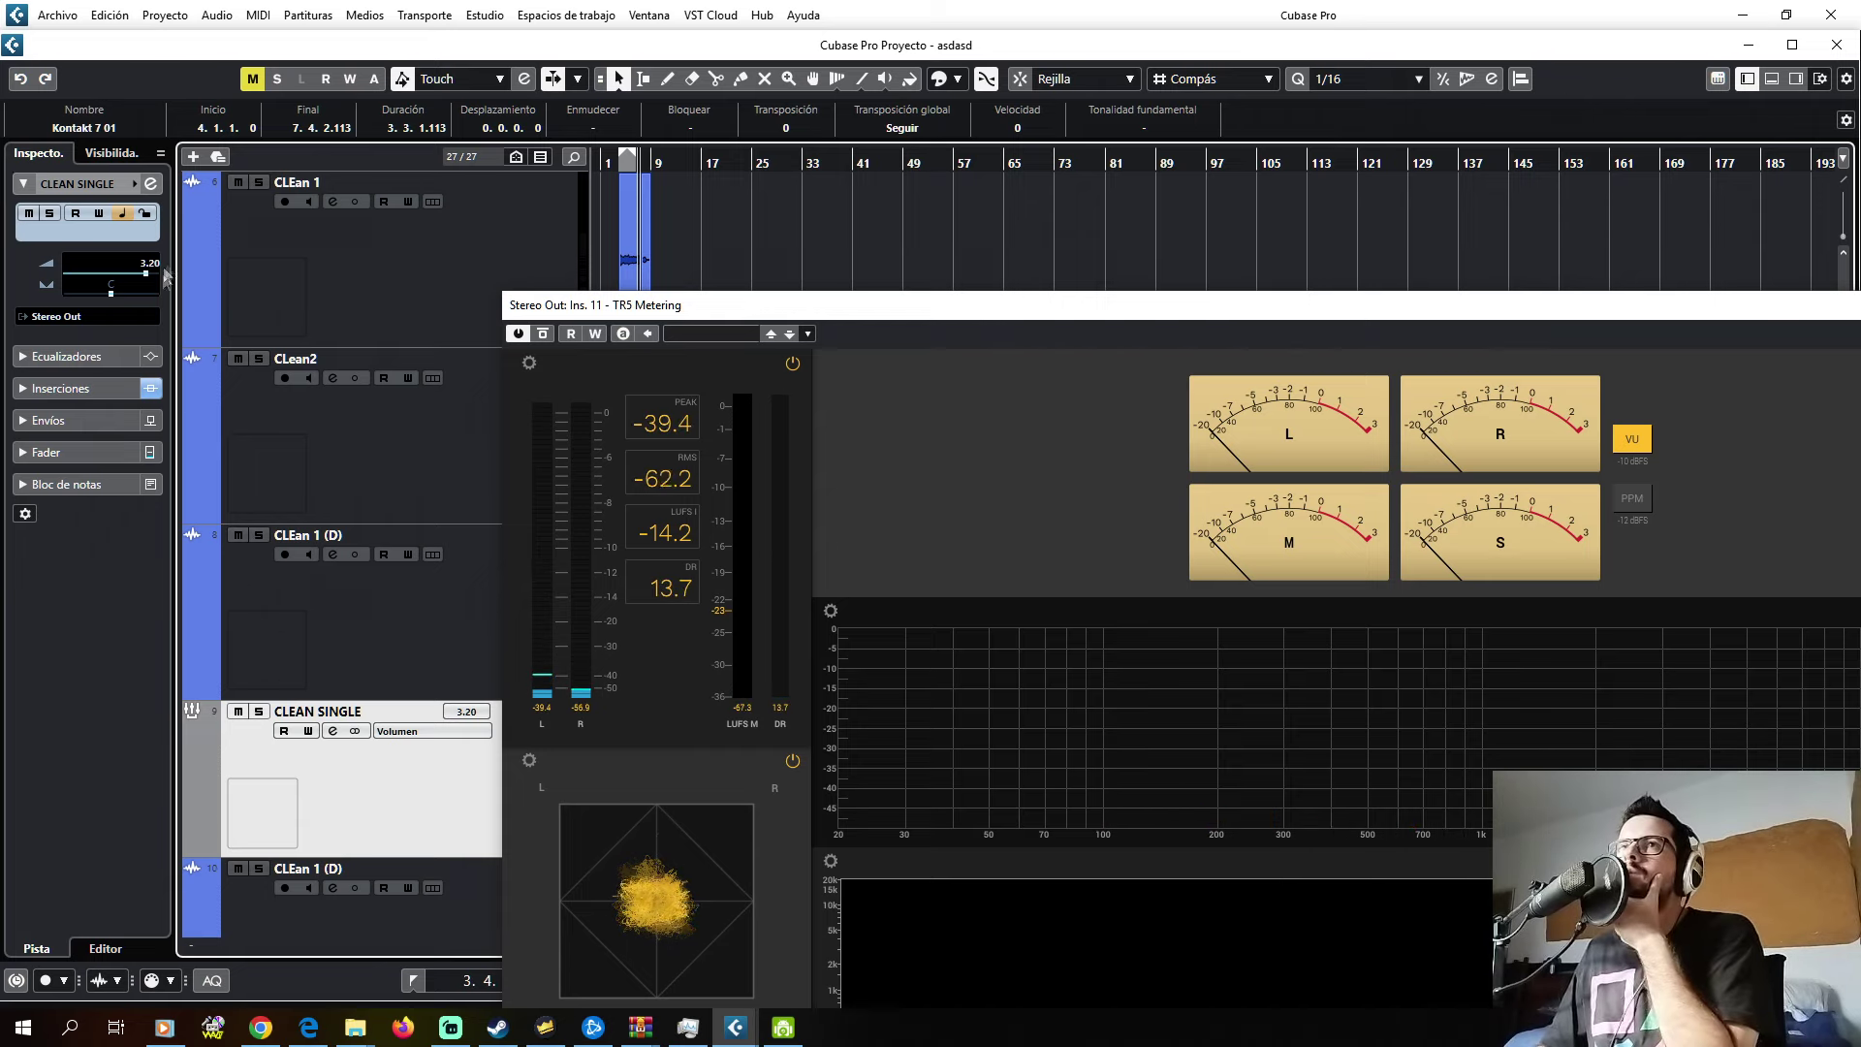
- Open the CLEAN SINGLE group's channel settings to review its insert chain
left_click(151, 185)
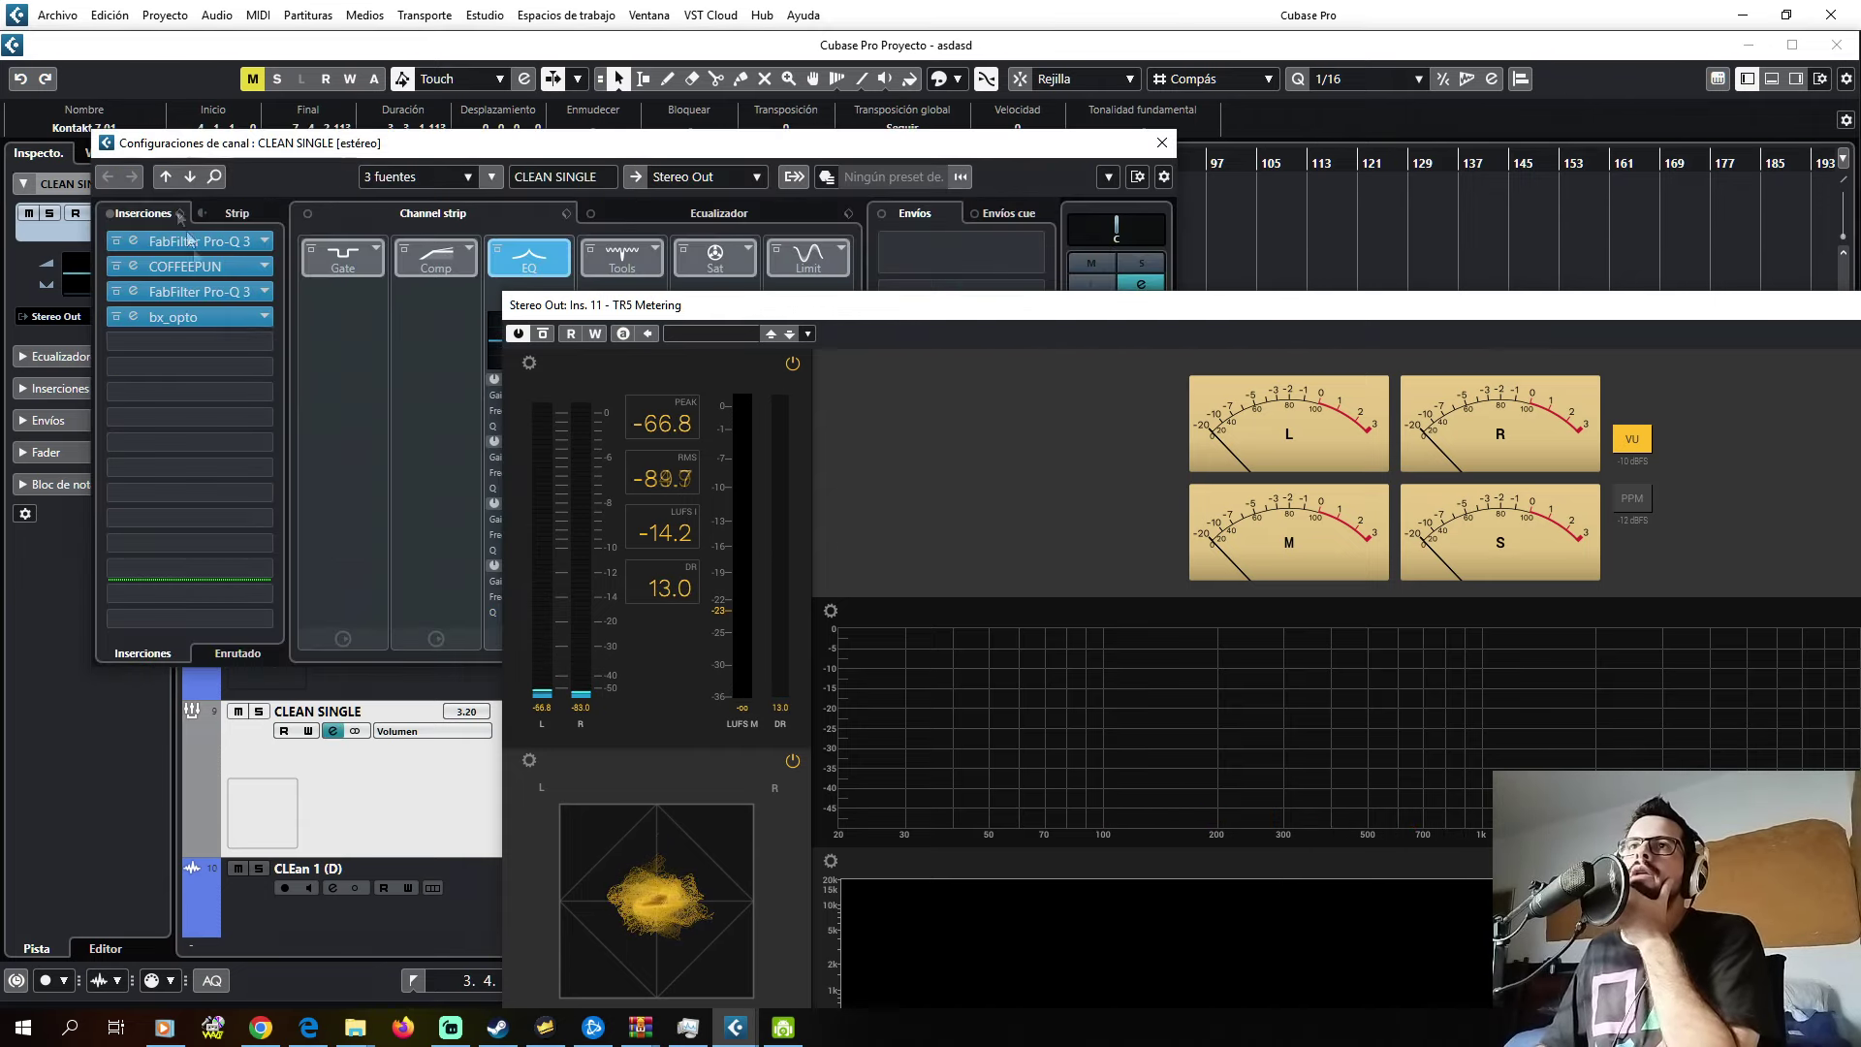
left_click(230, 346)
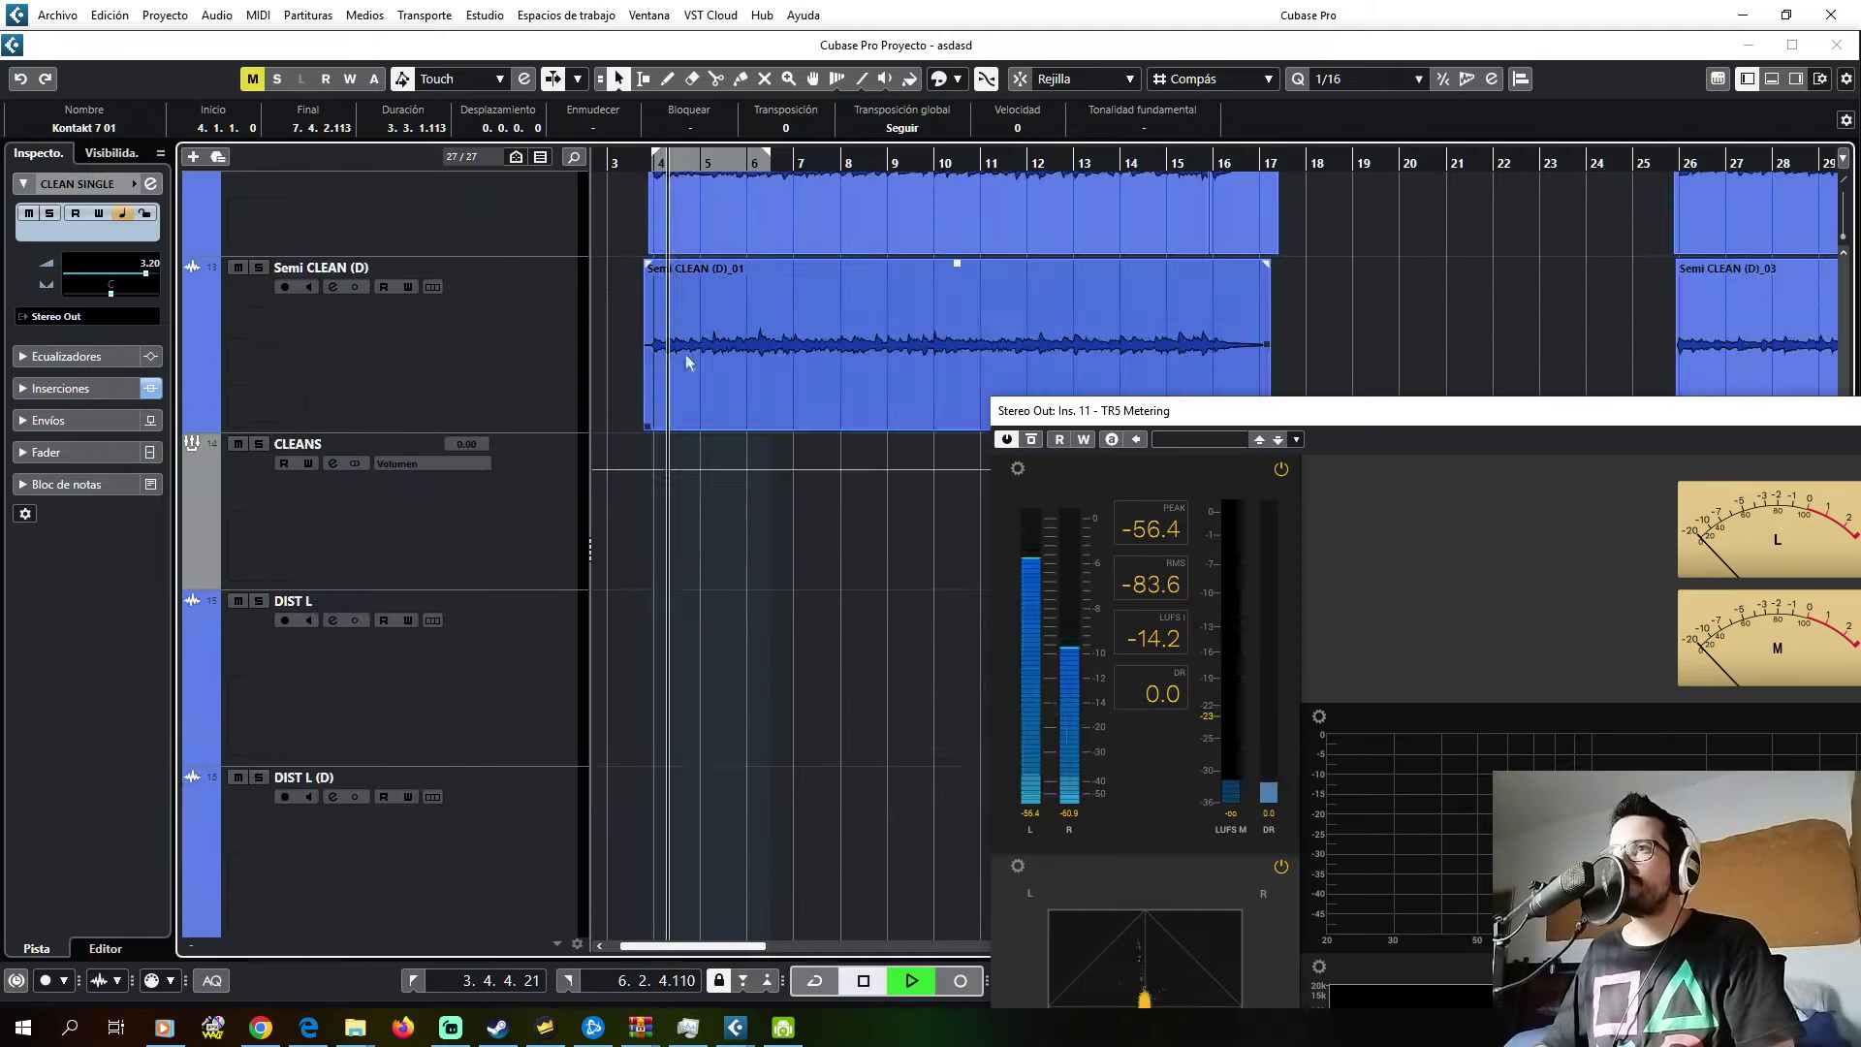
- Listen briefly to the reference track "nunca lo olvides bemol" against the mix, leave it muted and stop playback
scroll(674, 301, "up", 2)
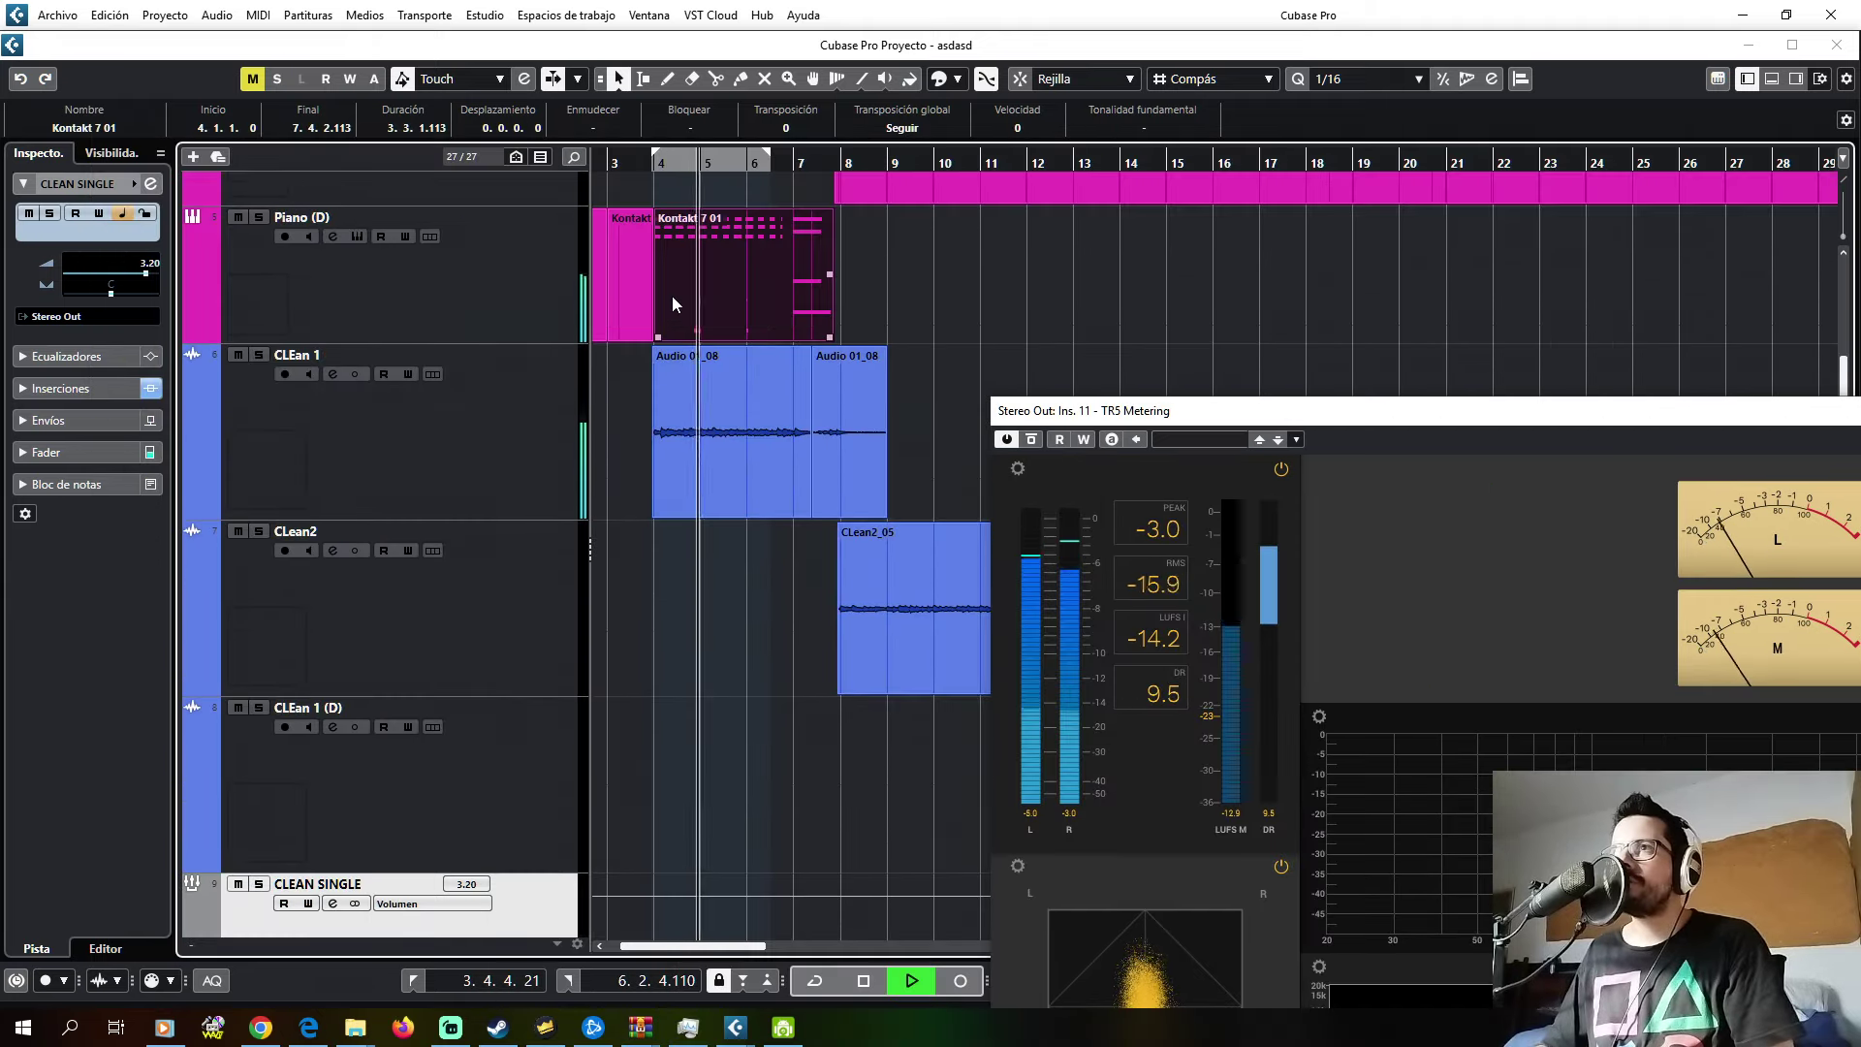
scroll(692, 248, "up", 3)
scroll(691, 249, "up", 3)
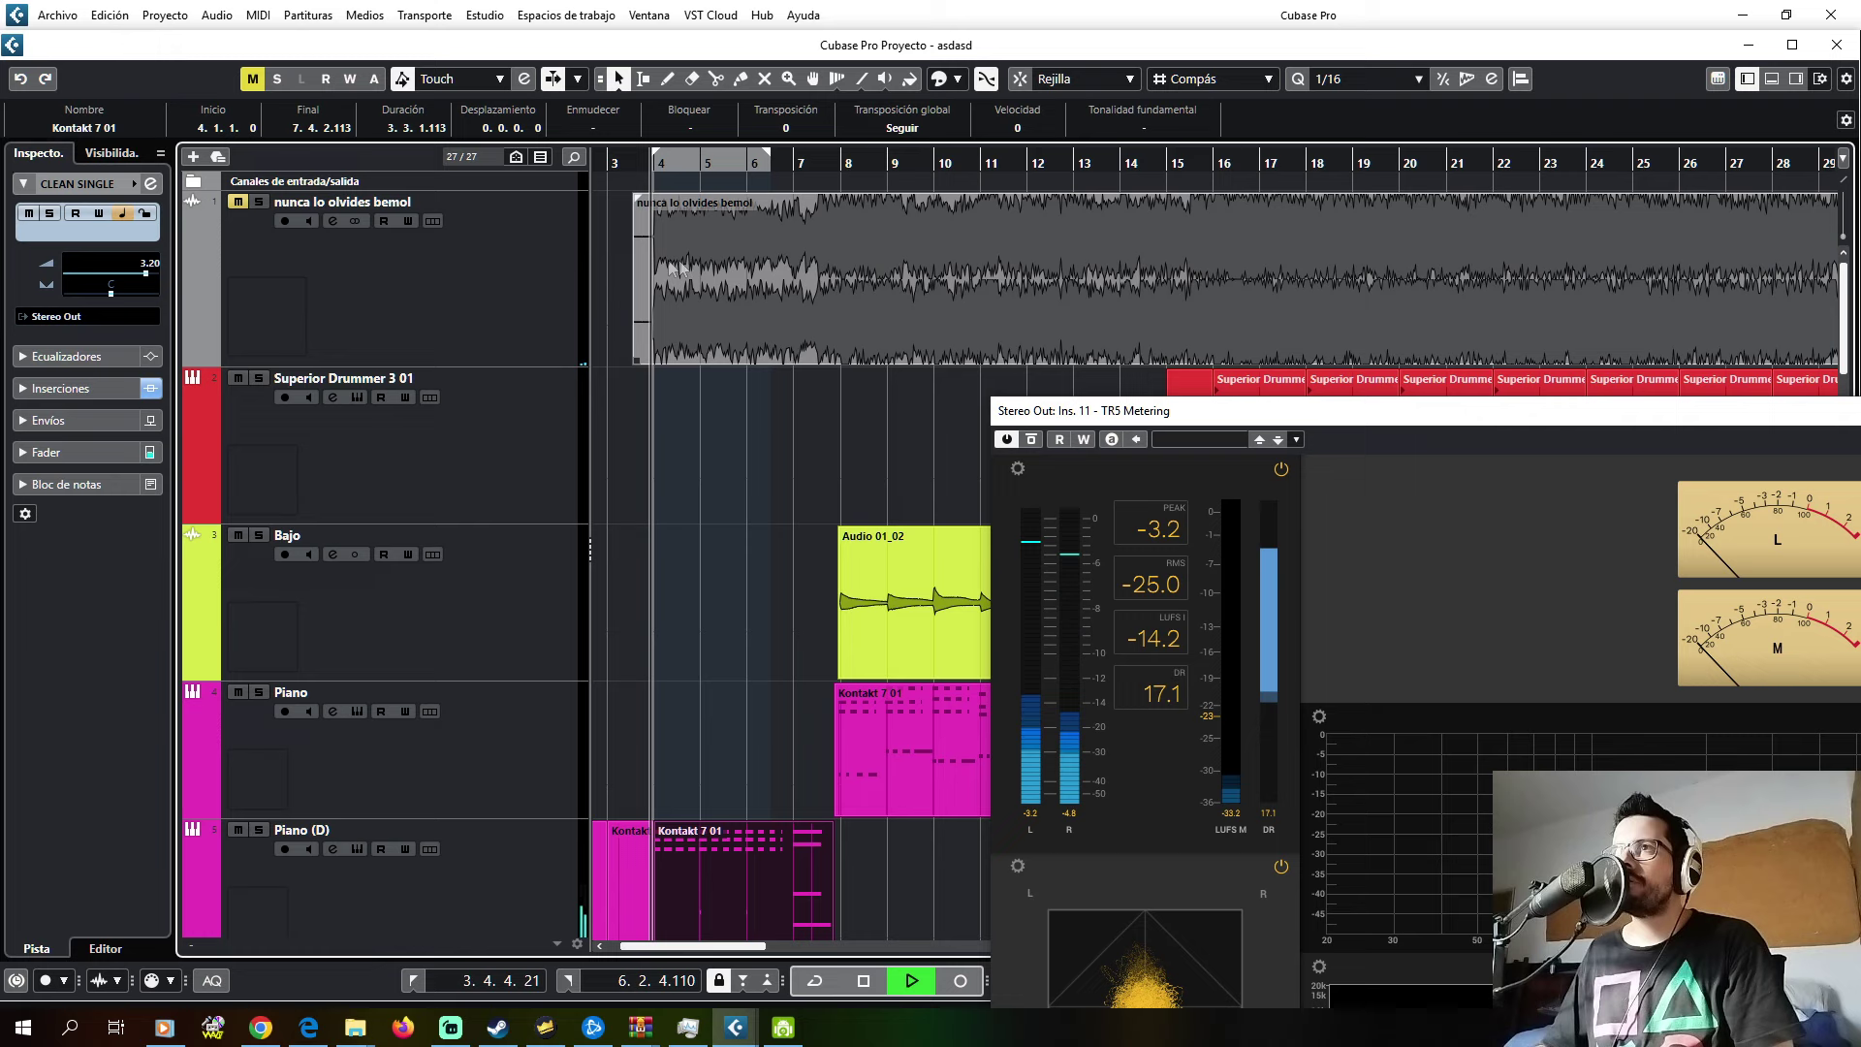
key("space")
left_click(259, 202)
key("space")
- Play the full mix from just before bar 4, restarting it to hear the opening again
key("space")
left_click(237, 202)
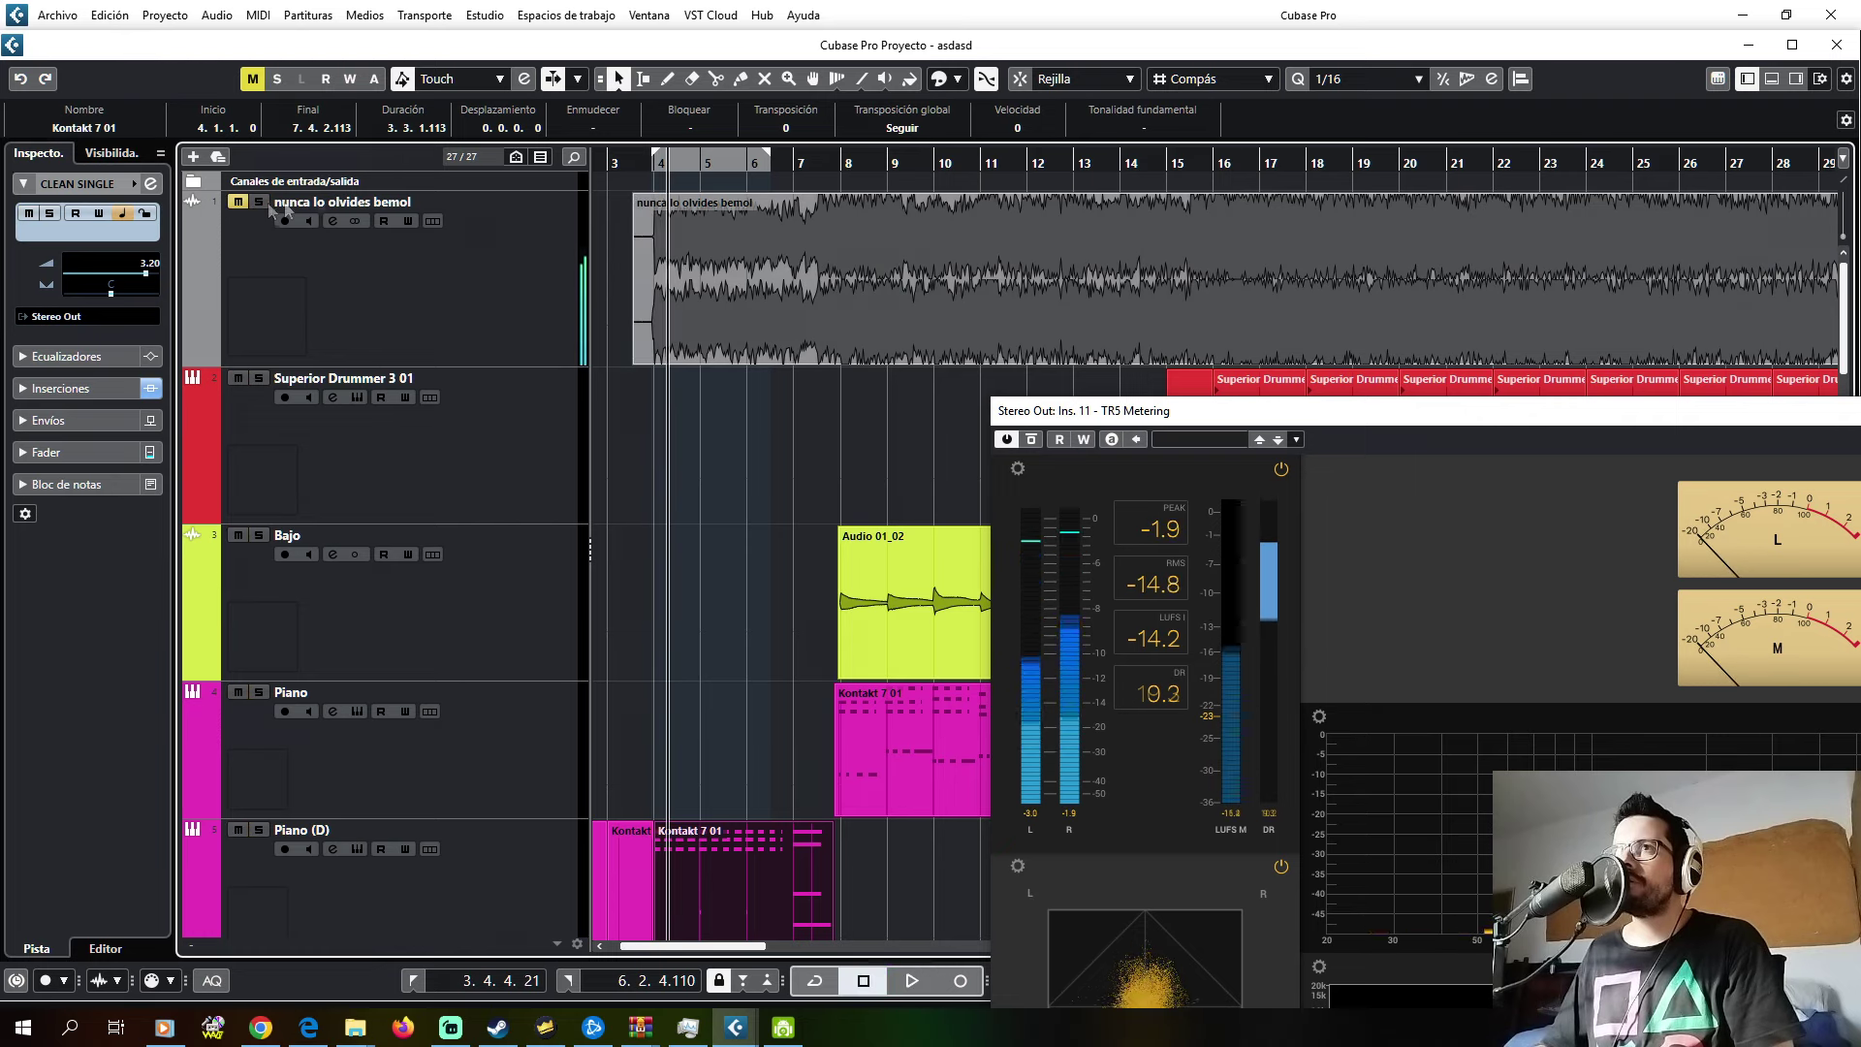
left_click(655, 162)
key("space")
left_click(645, 163)
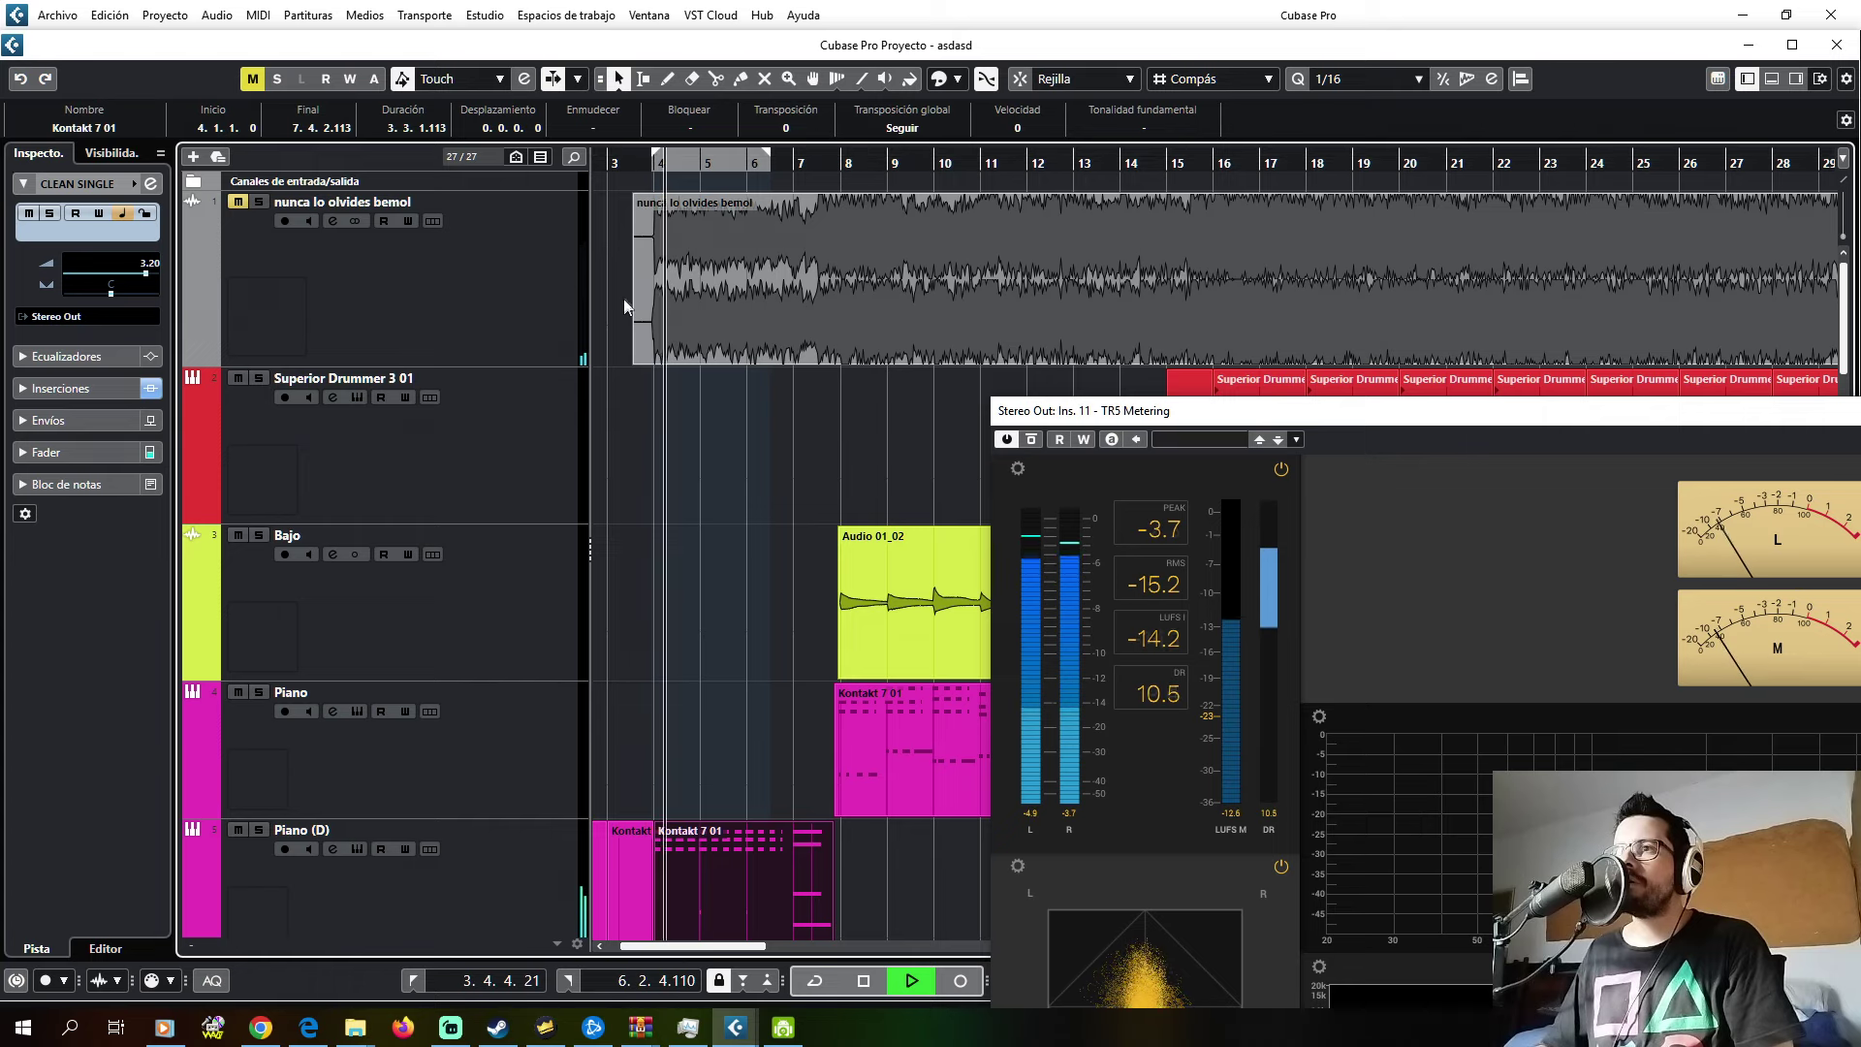
left_click(648, 179)
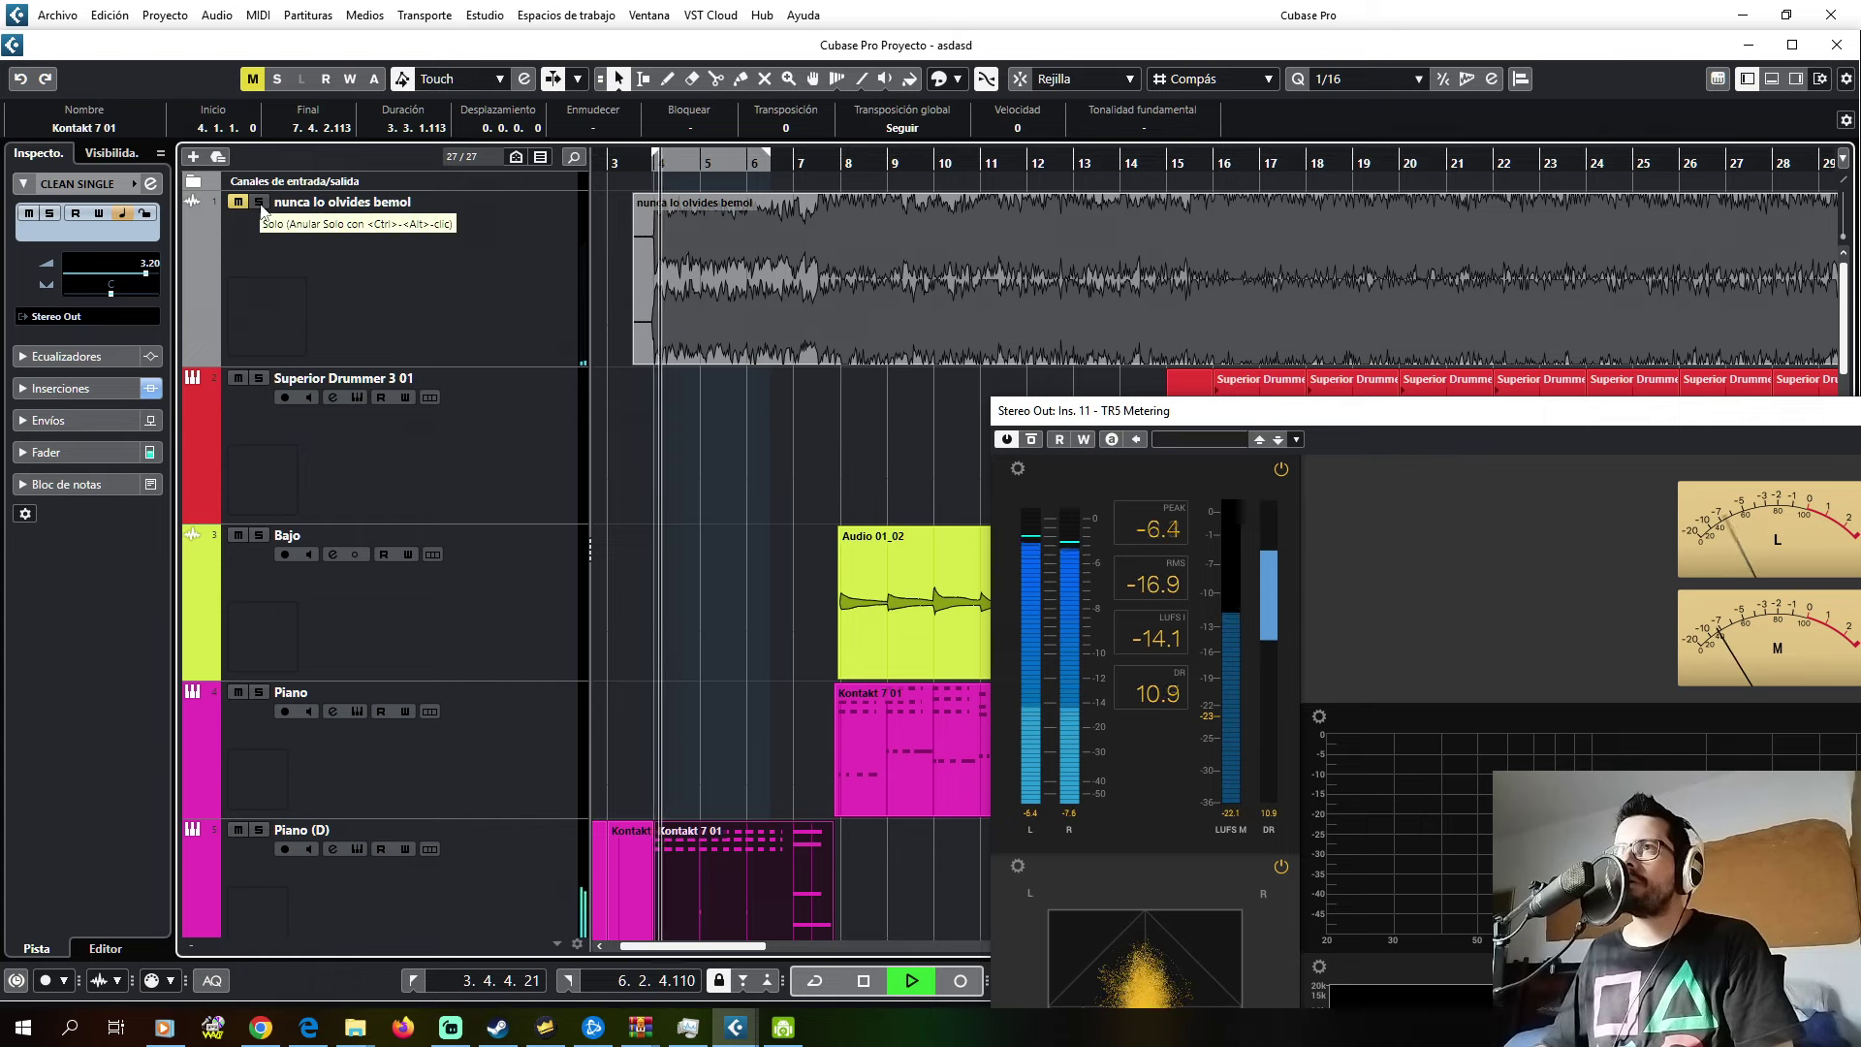
- Solo the reference track "nunca lo olvides bemol" and listen to its opening from about bar 4
key("space")
left_click(260, 204)
left_click(650, 169)
key("space")
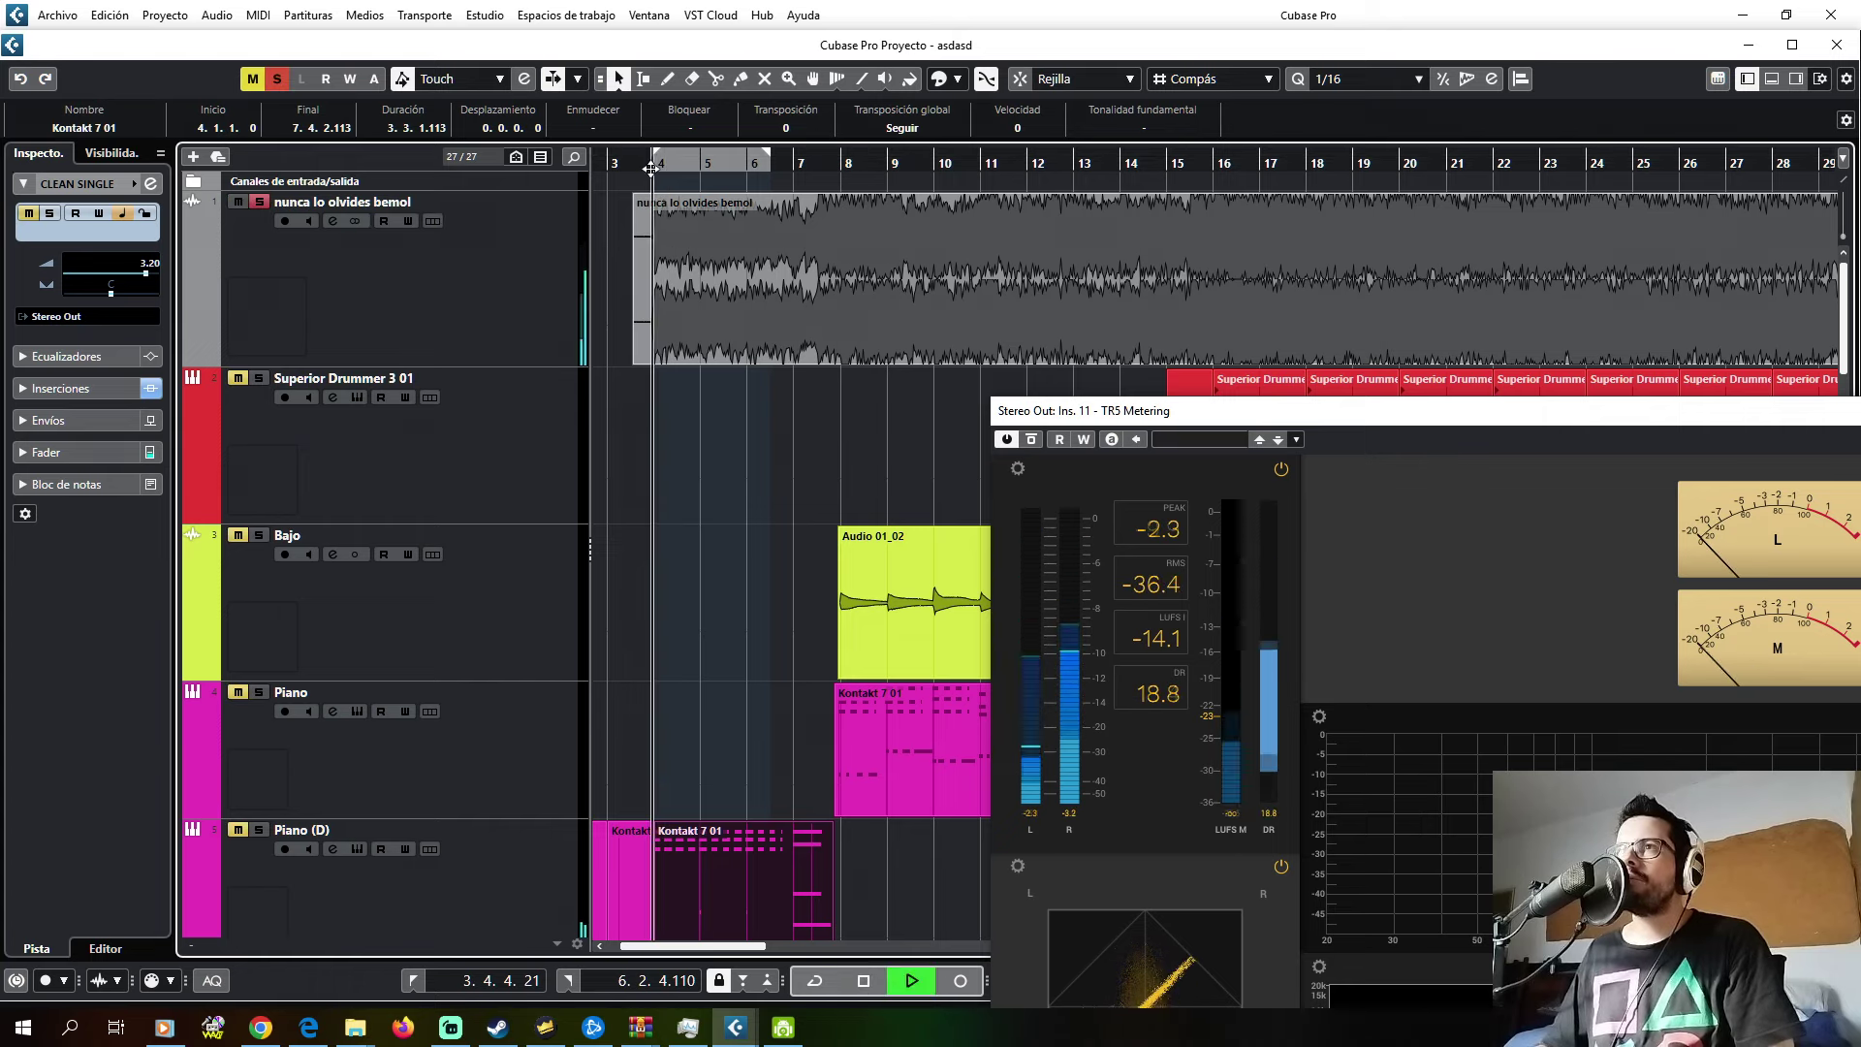
left_click(645, 169)
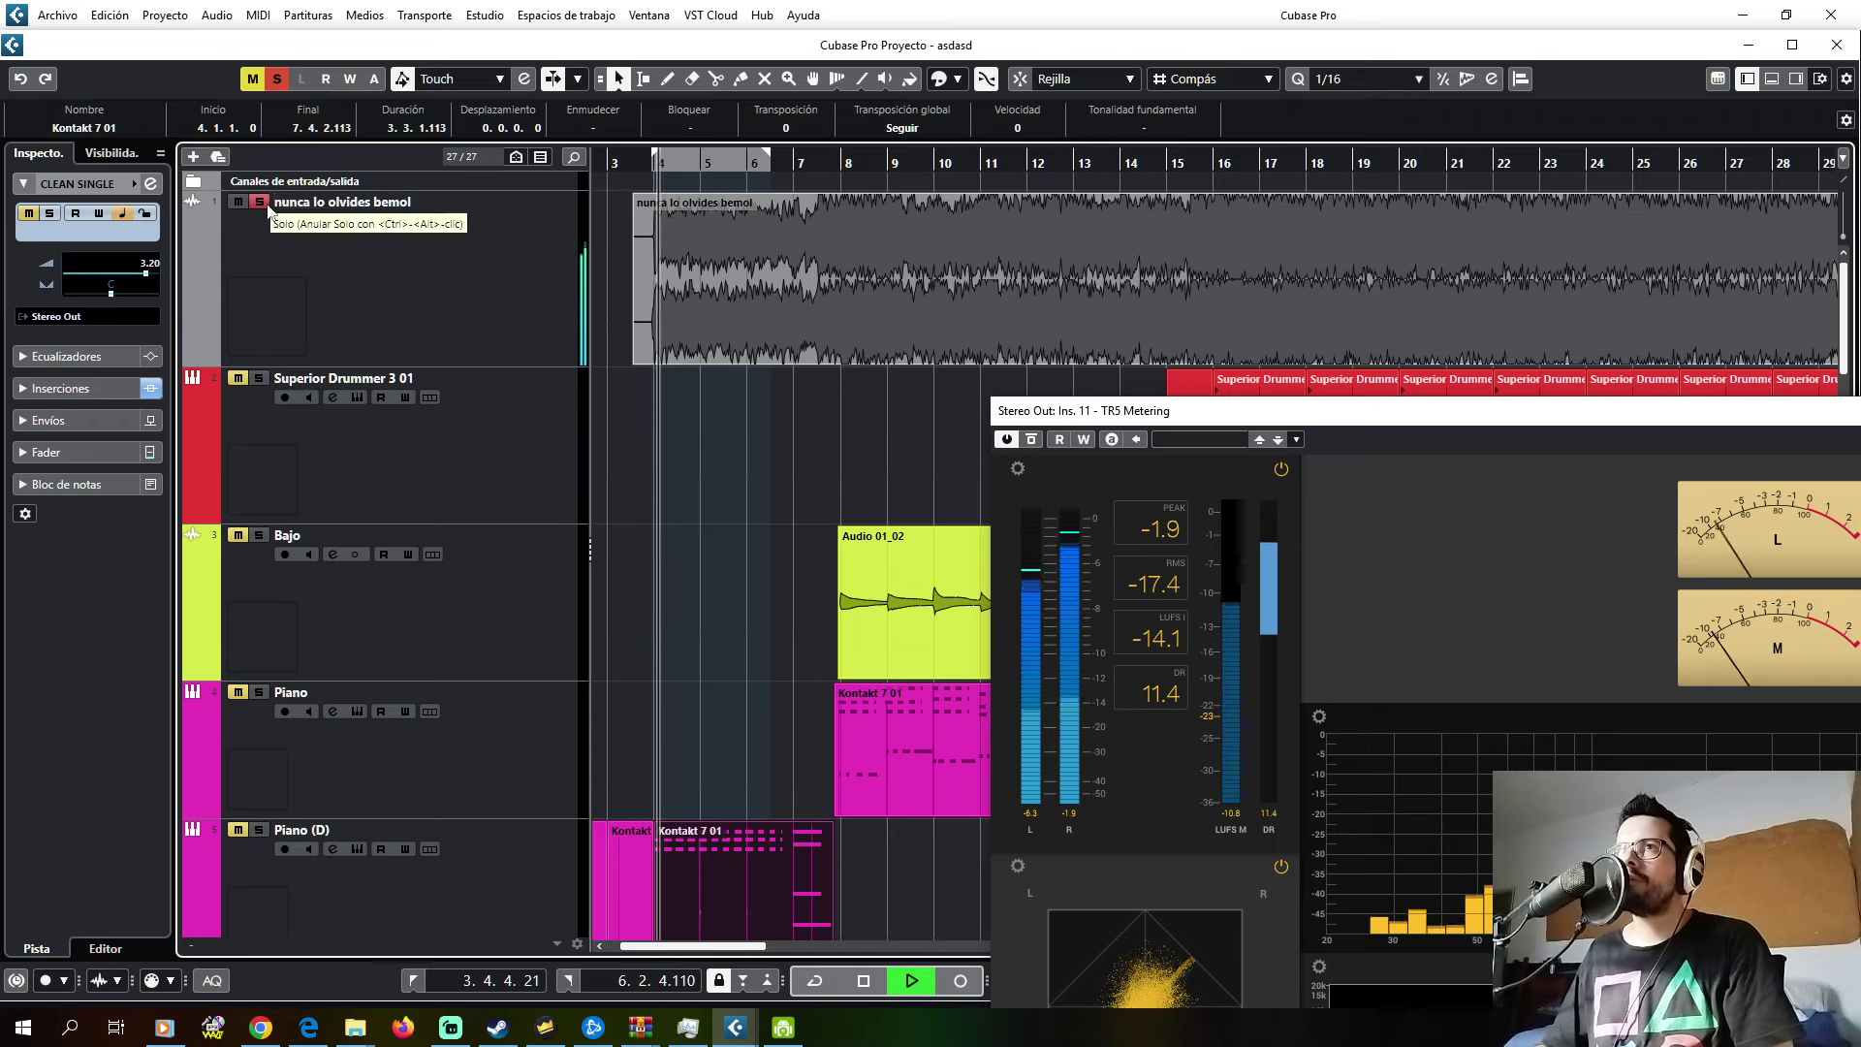
- Clear the reference track's solo and play the mix again from about bar 4 while viewing the piano and clean guitars
left_click(259, 202)
key("space")
left_click(628, 170)
key("space")
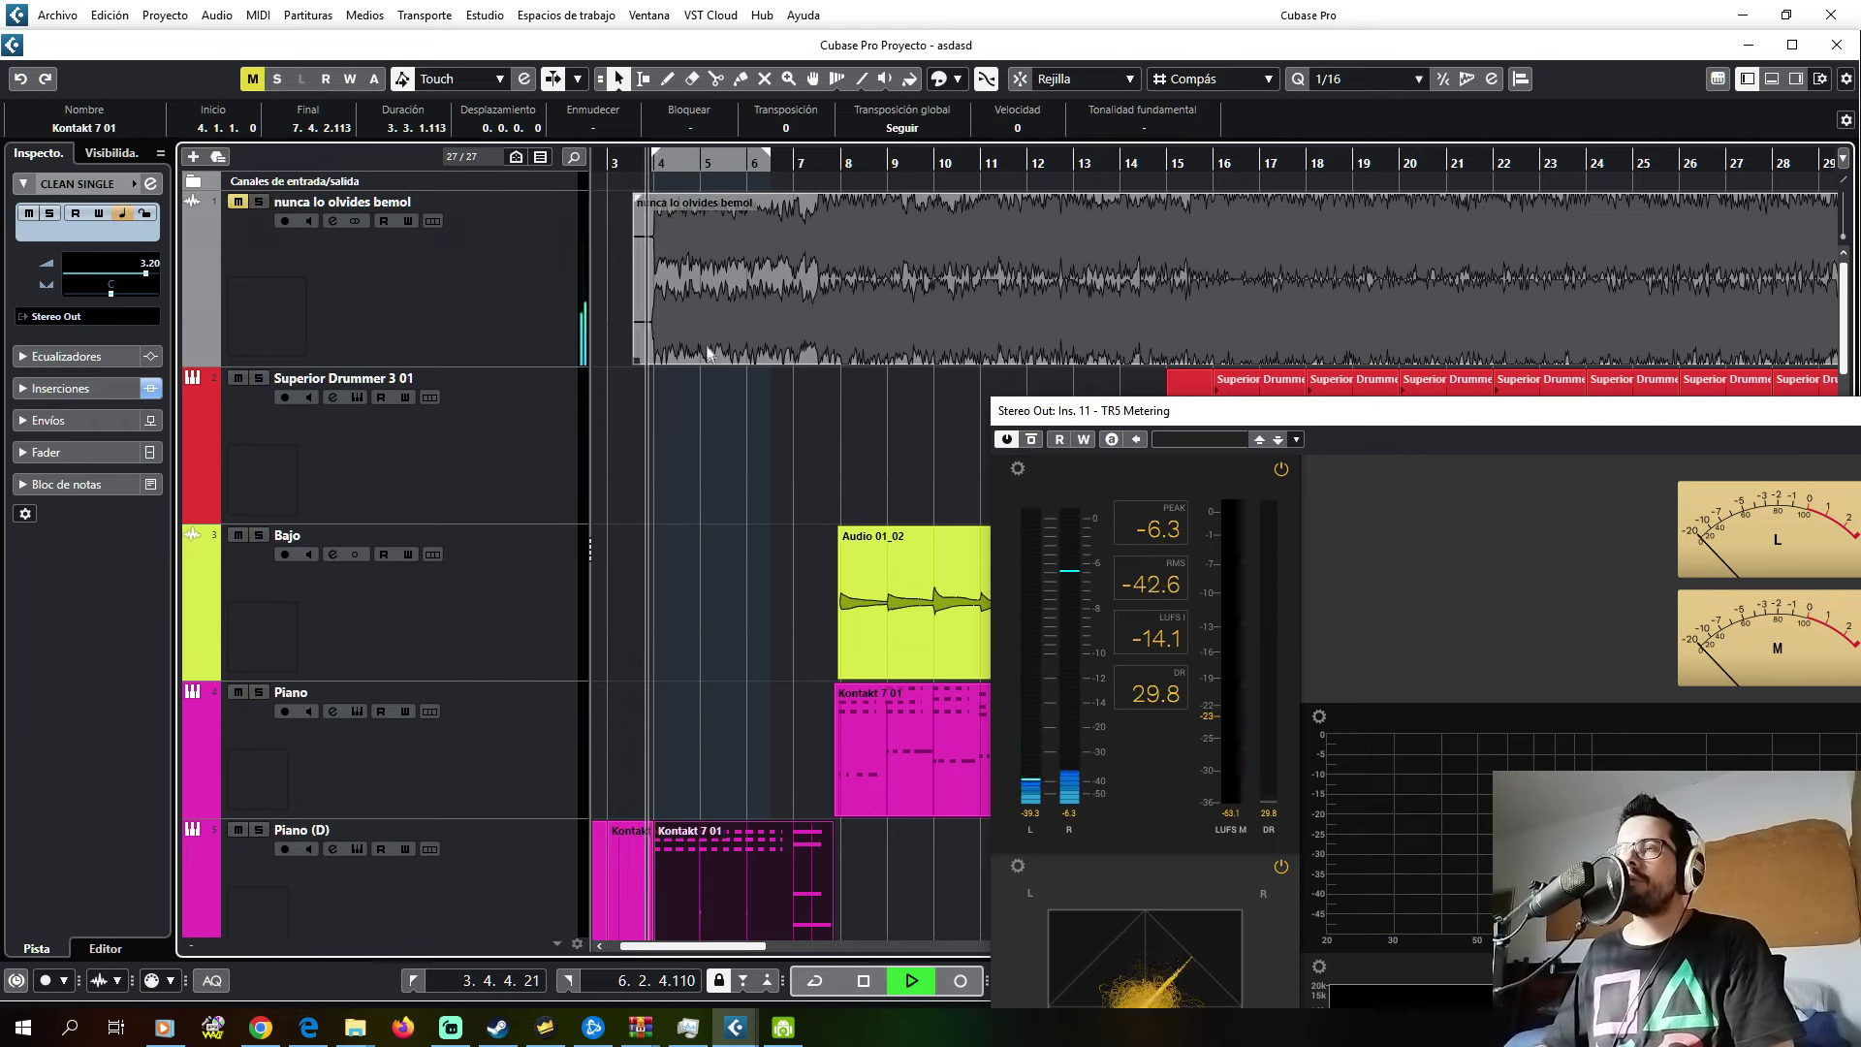
scroll(678, 335, "down", 3)
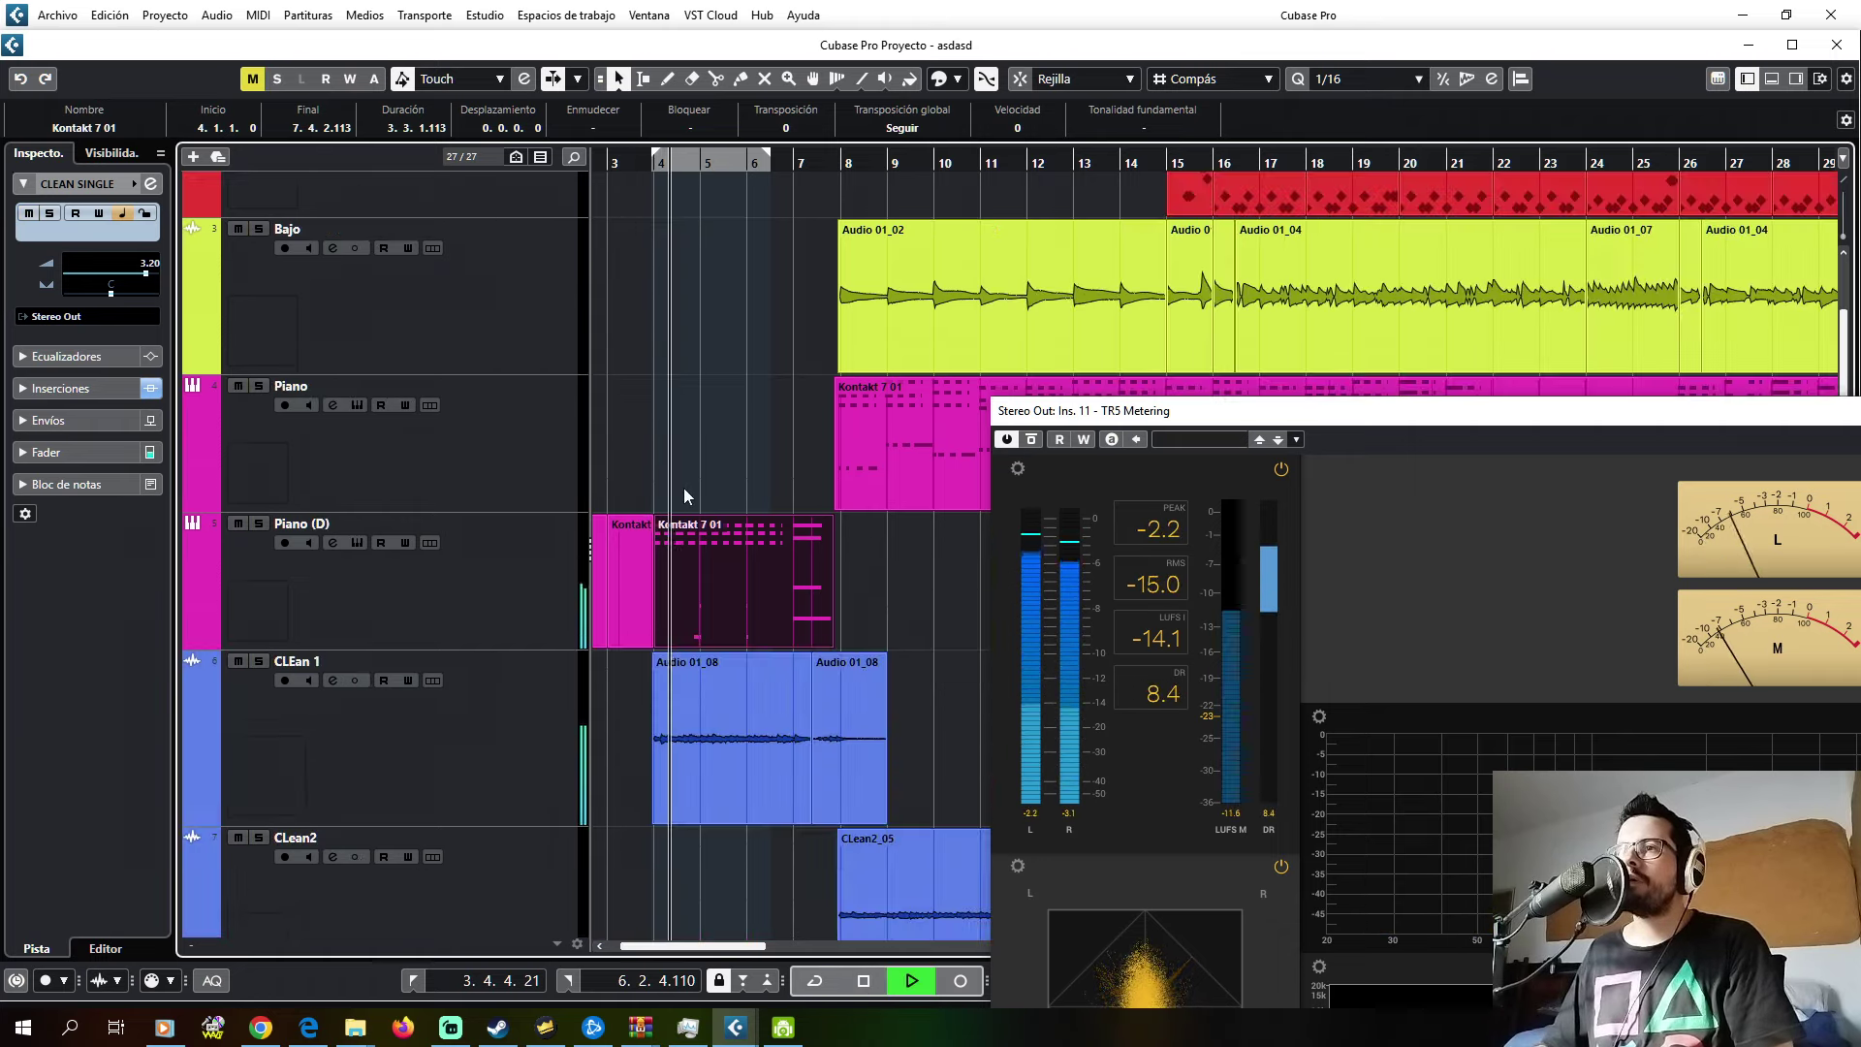
left_click(641, 310)
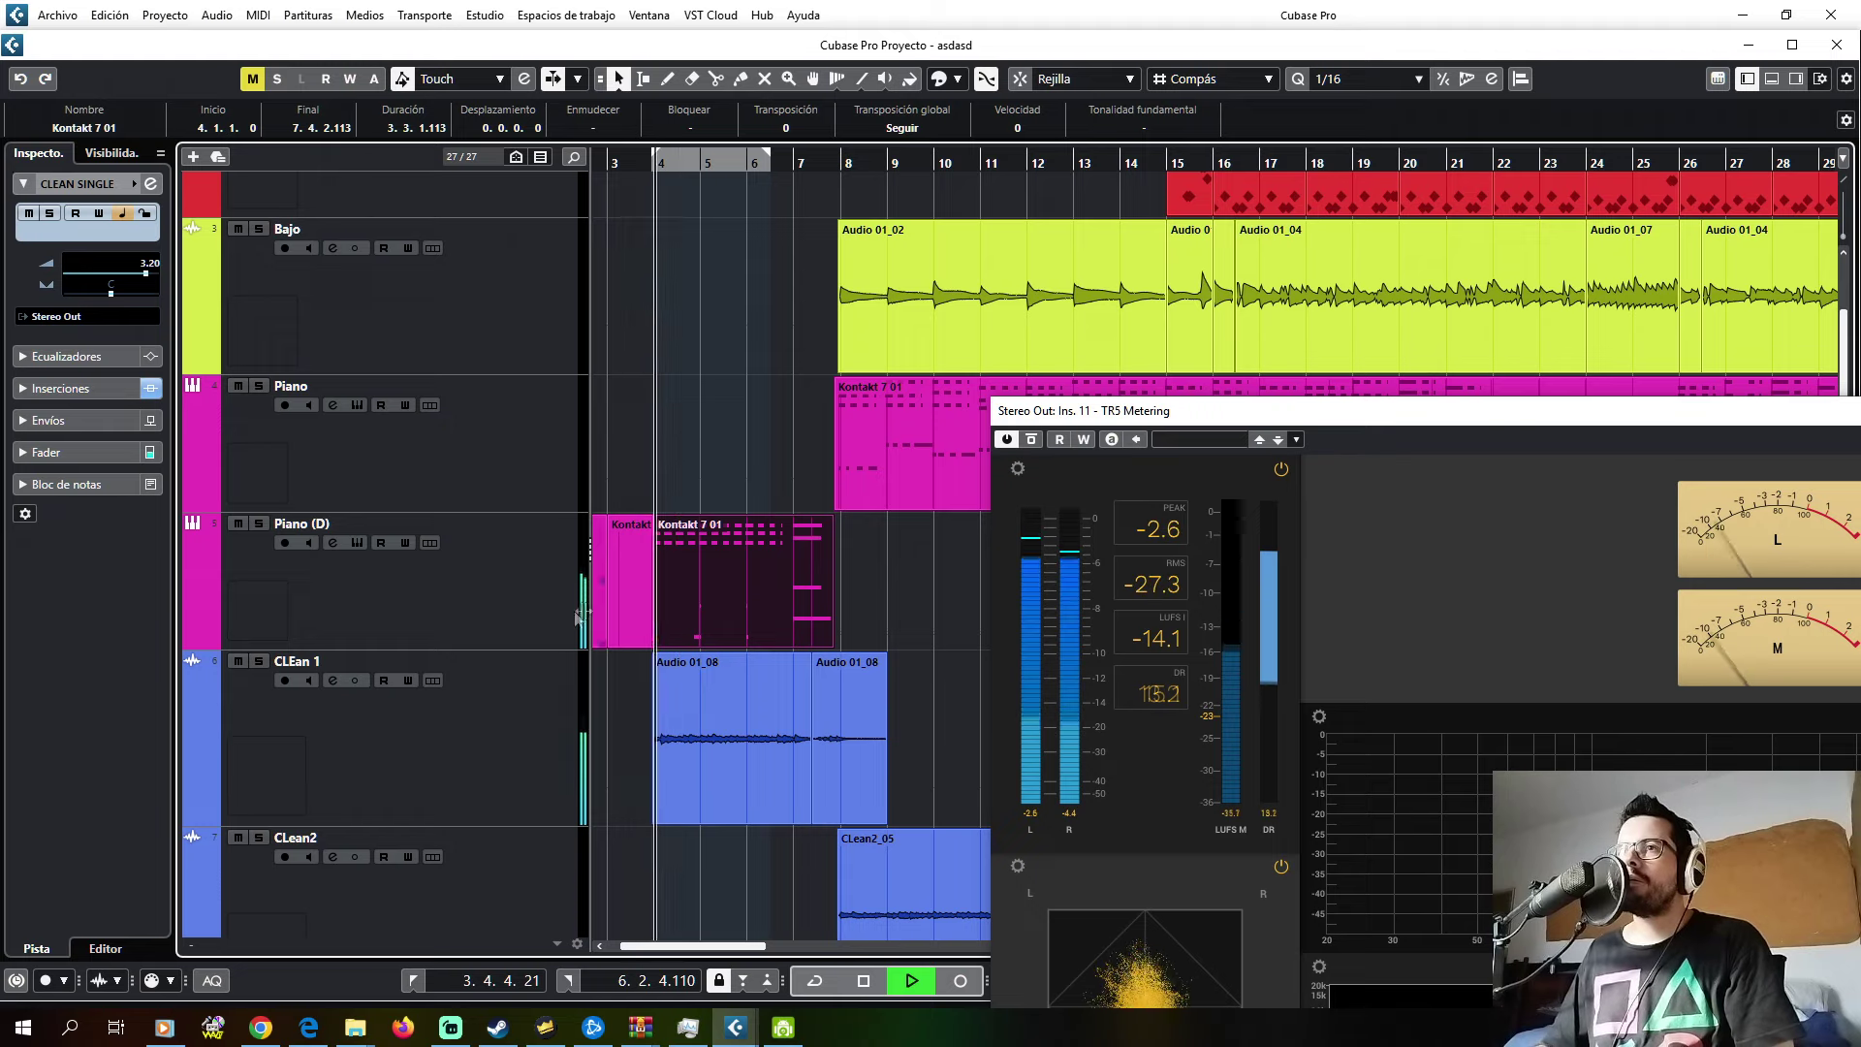
- Stop playback, inspect the chord notes of the Piano (D) part starting at bar 4 in the key editor, and close the editor
left_click(527, 614)
key("space")
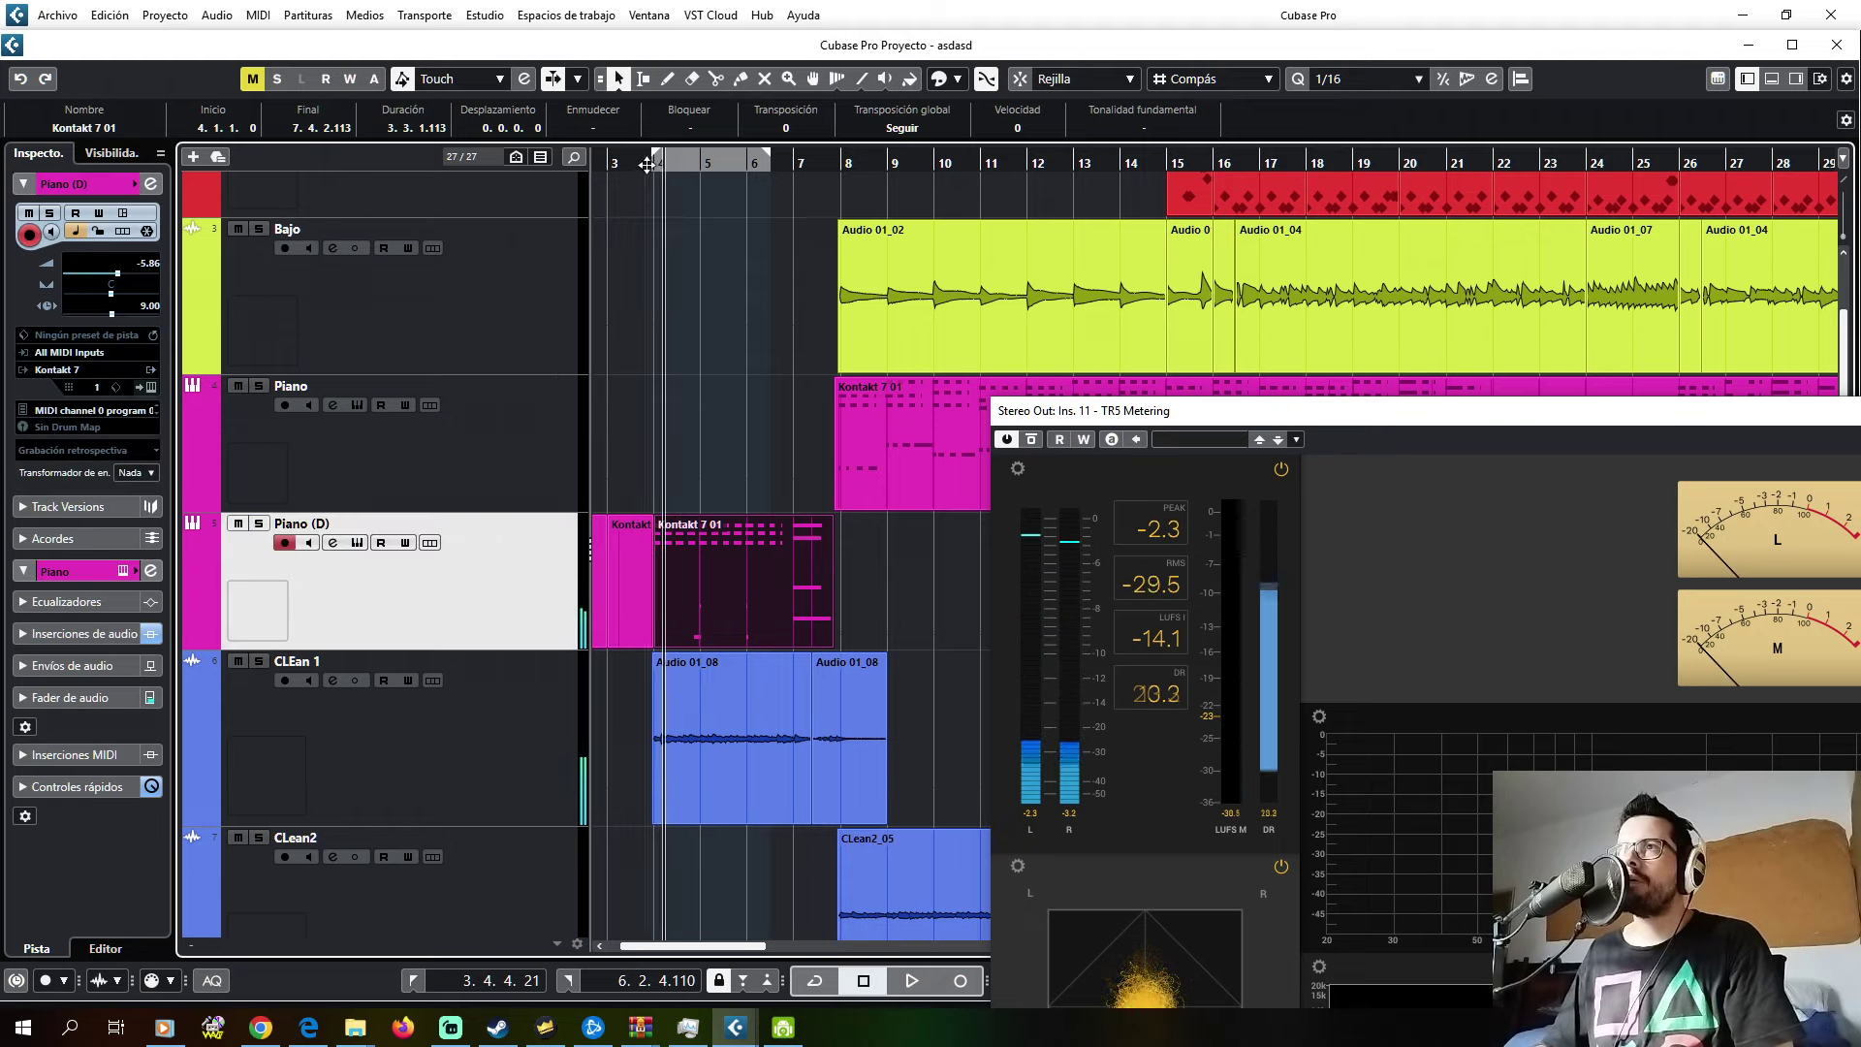
double_click(694, 608)
left_click_drag(335, 559, 255, 496)
scroll(269, 495, "up", 5)
scroll(289, 490, "up", 5)
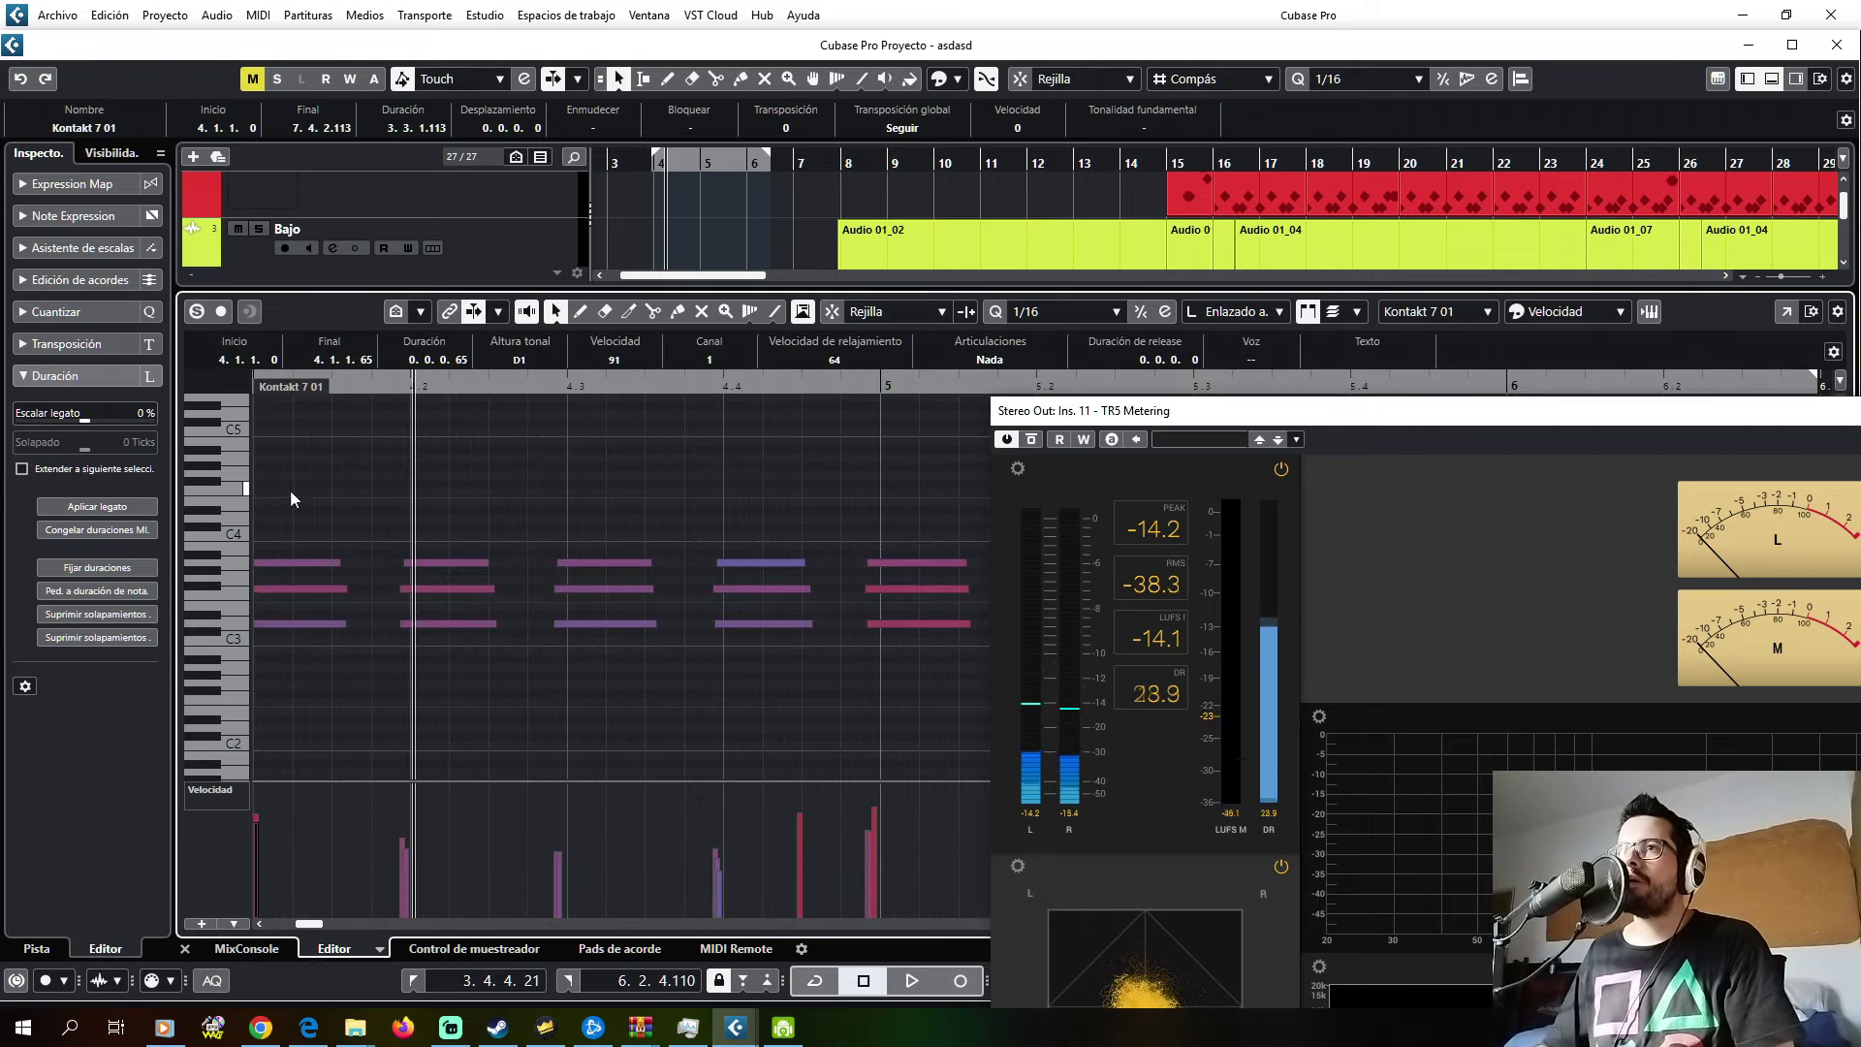
left_click(296, 623)
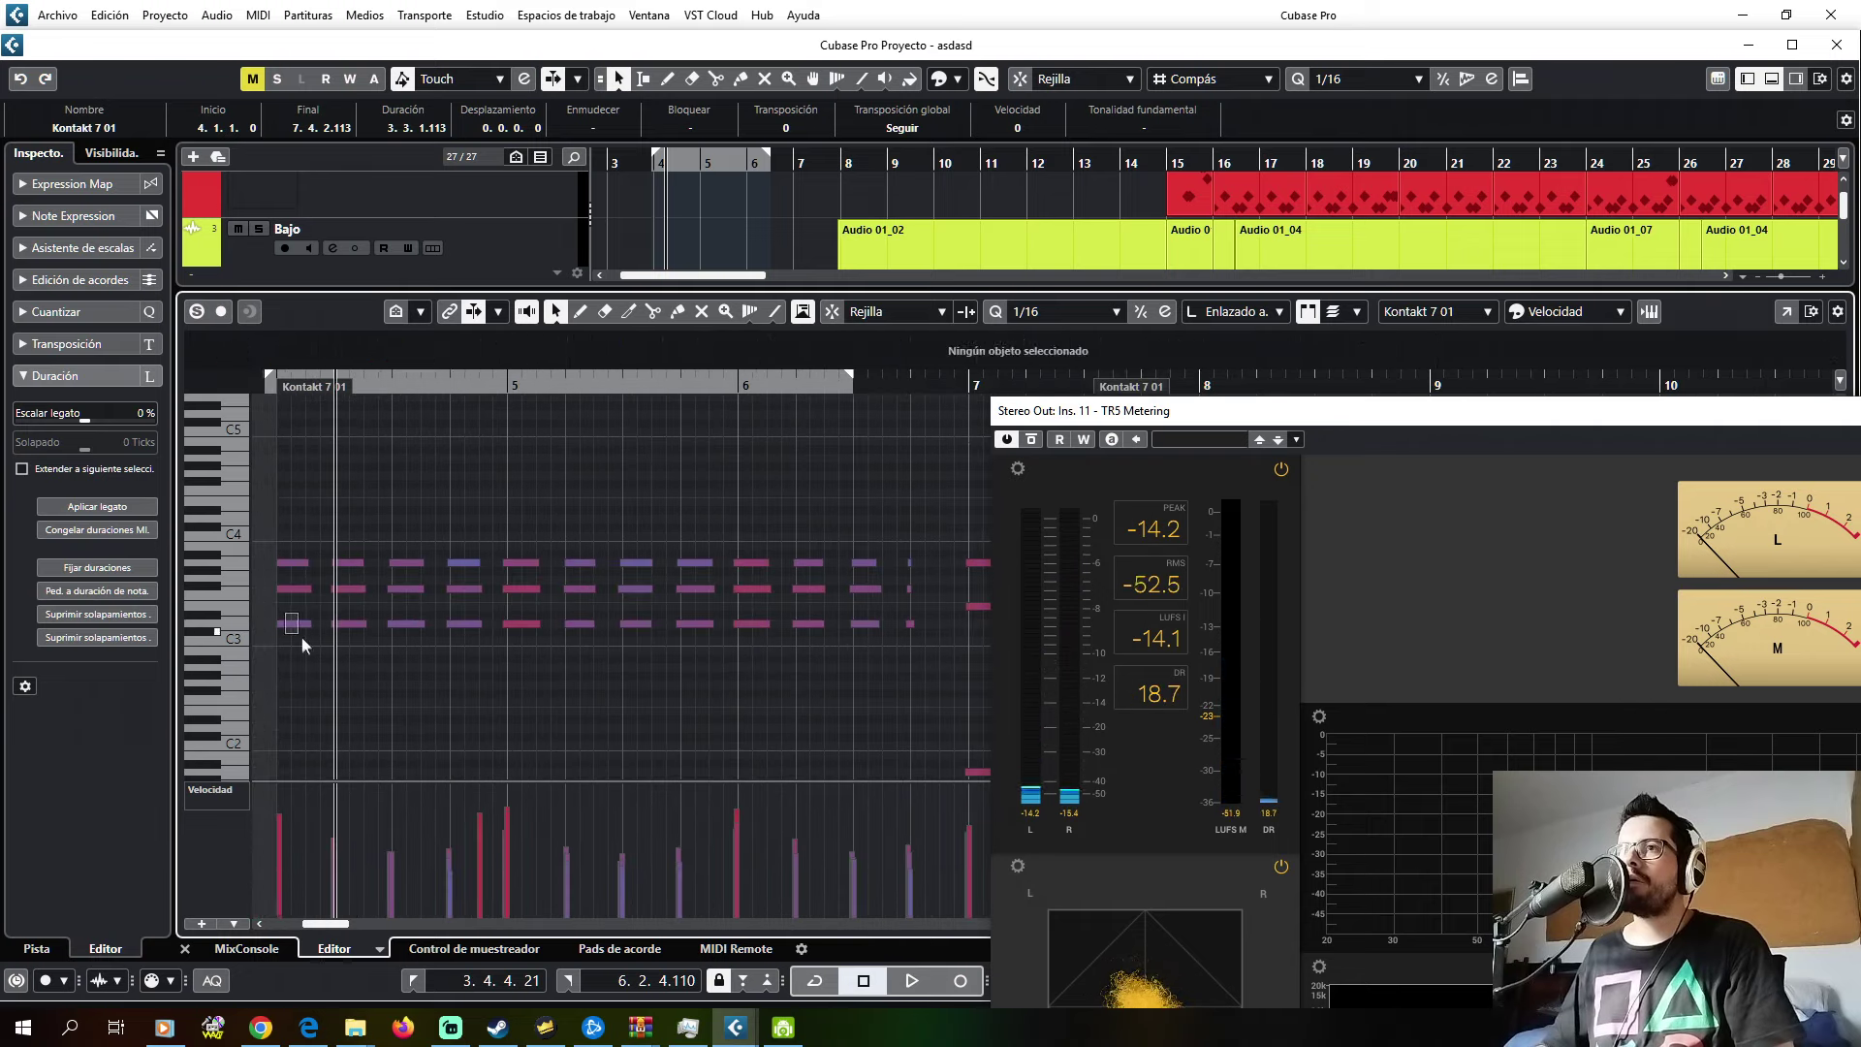
left_click(184, 949)
- Play the mix's opening, compare it with the reference track soloed, and clear the reference's solo
key("space")
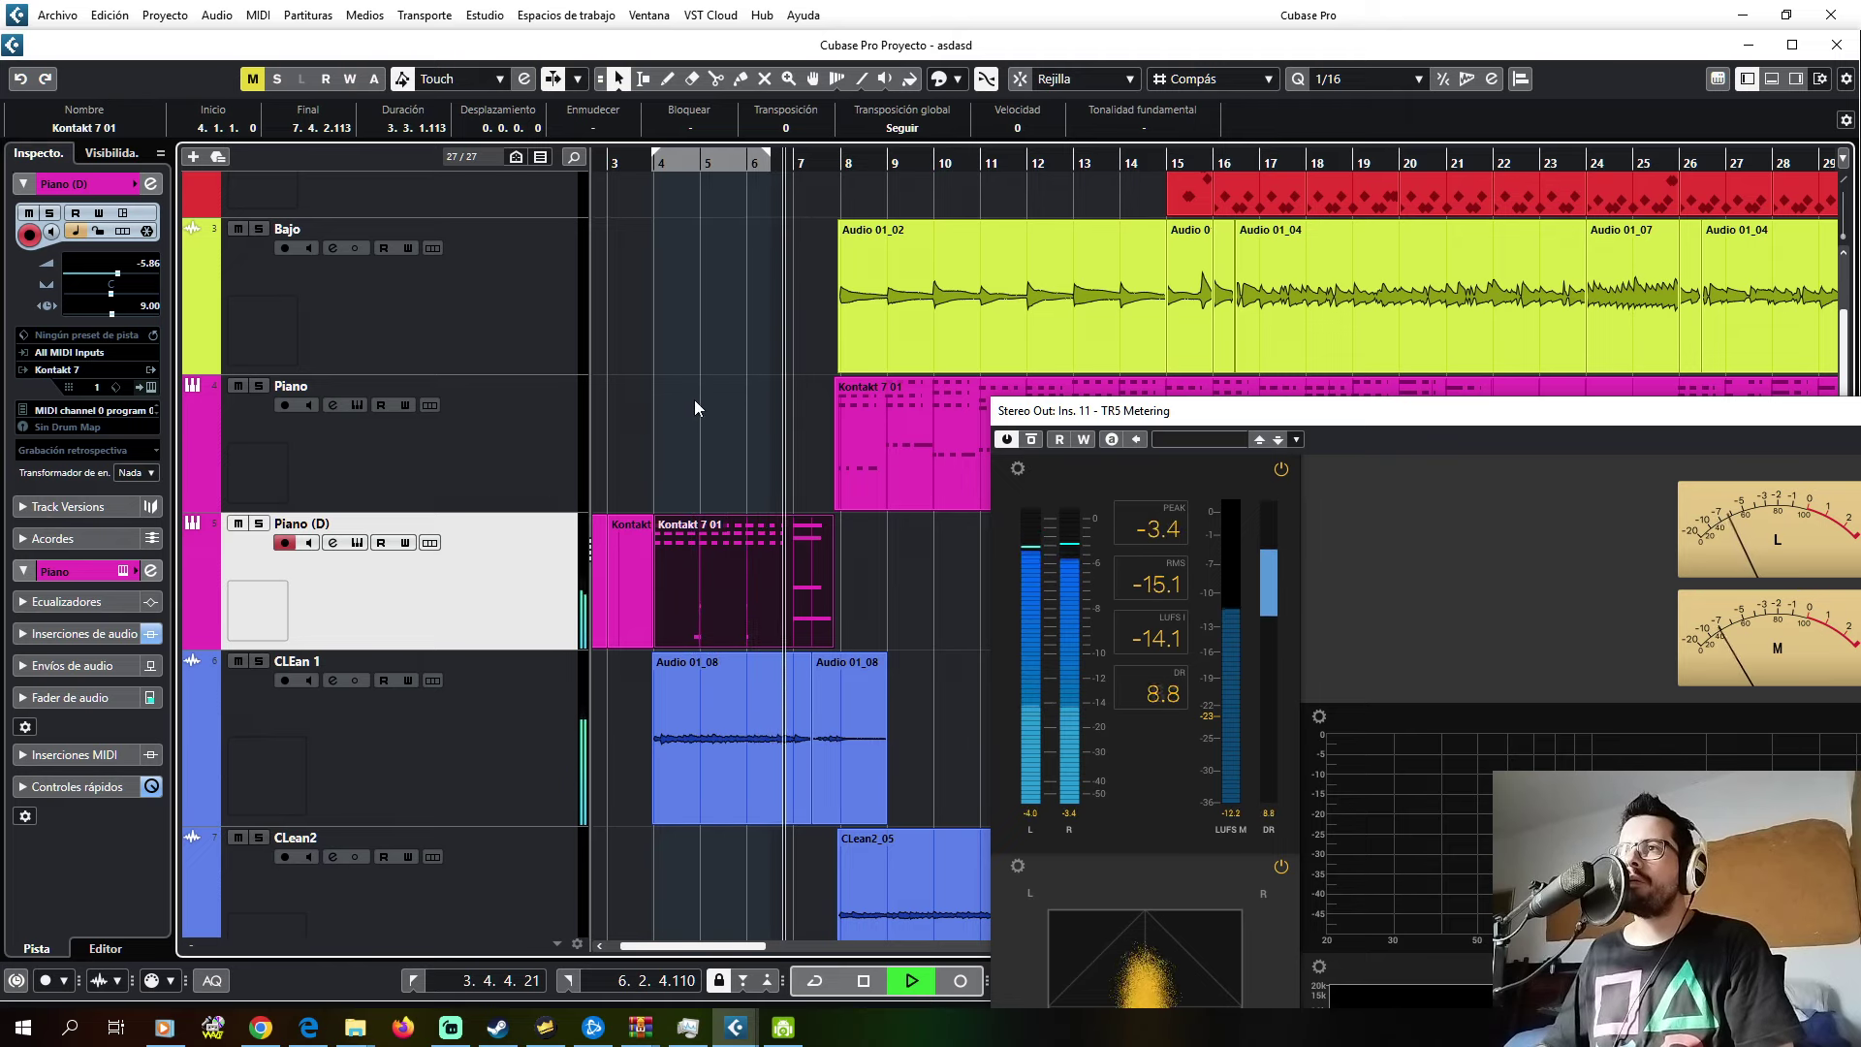
scroll(694, 399, "up", 3)
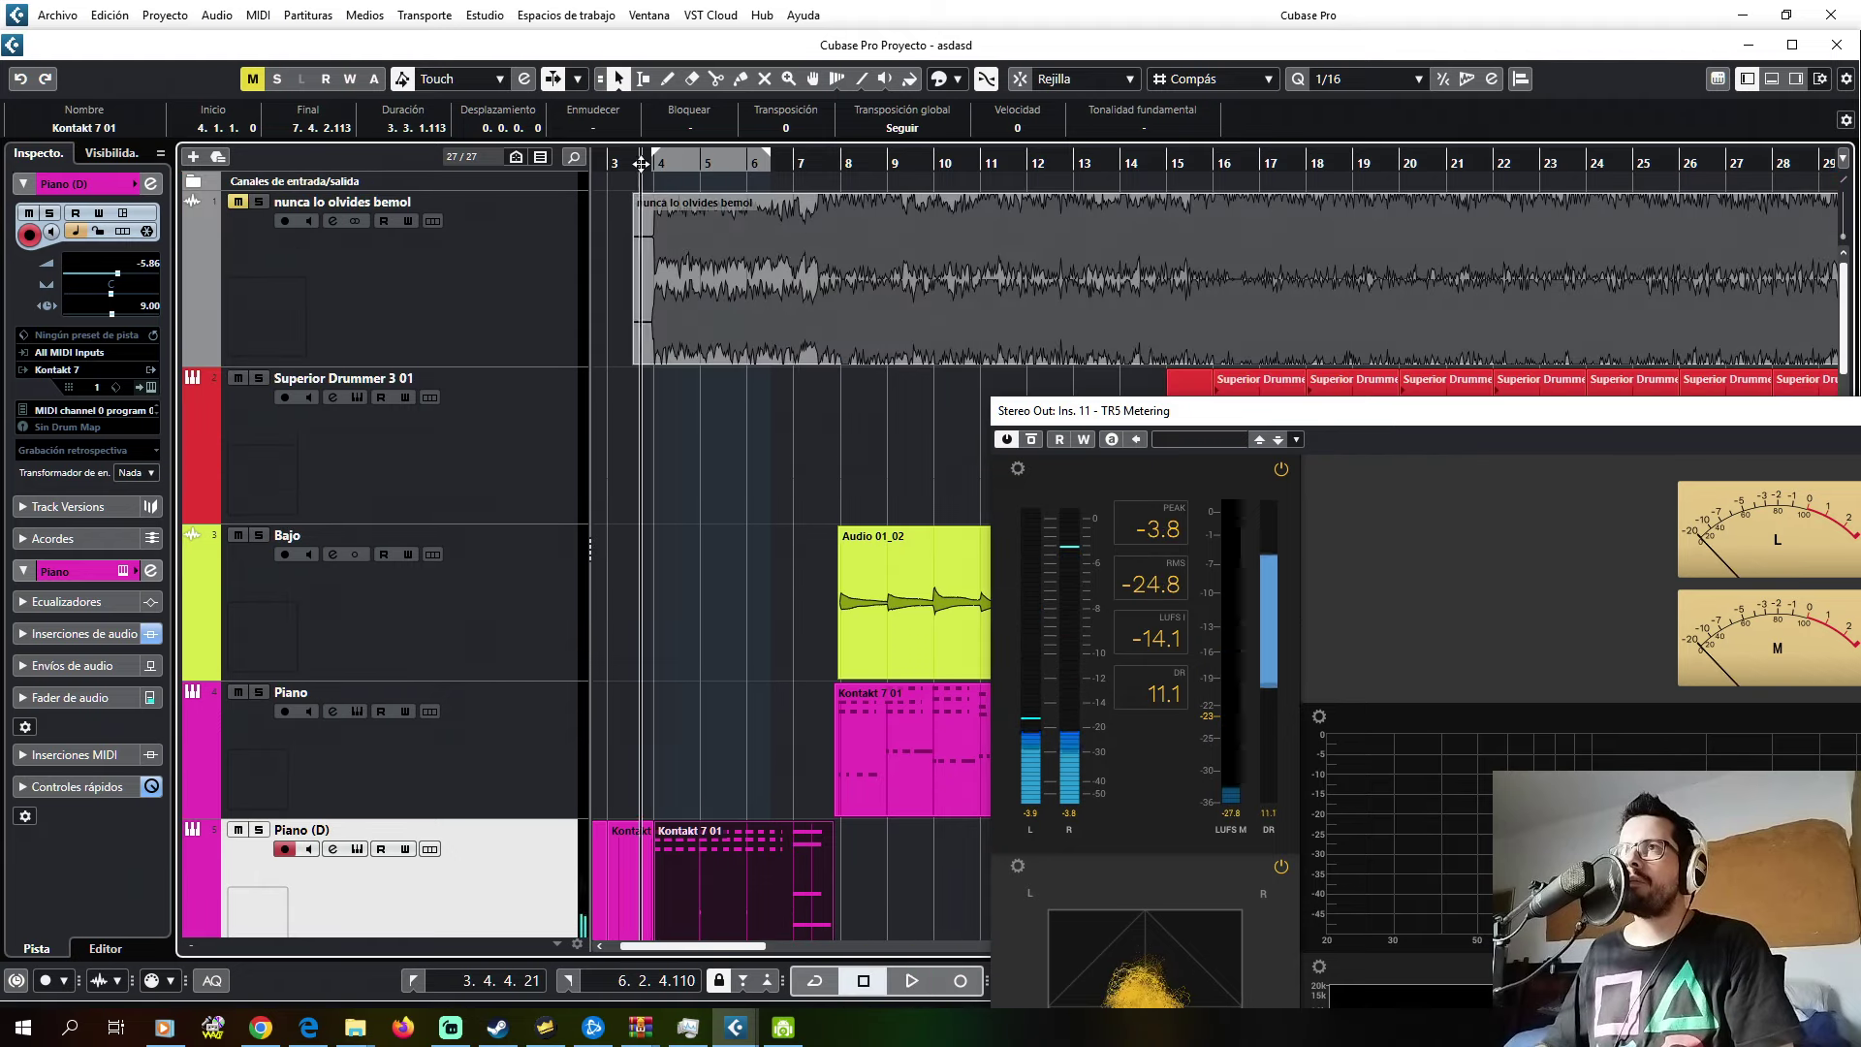
left_click(263, 199)
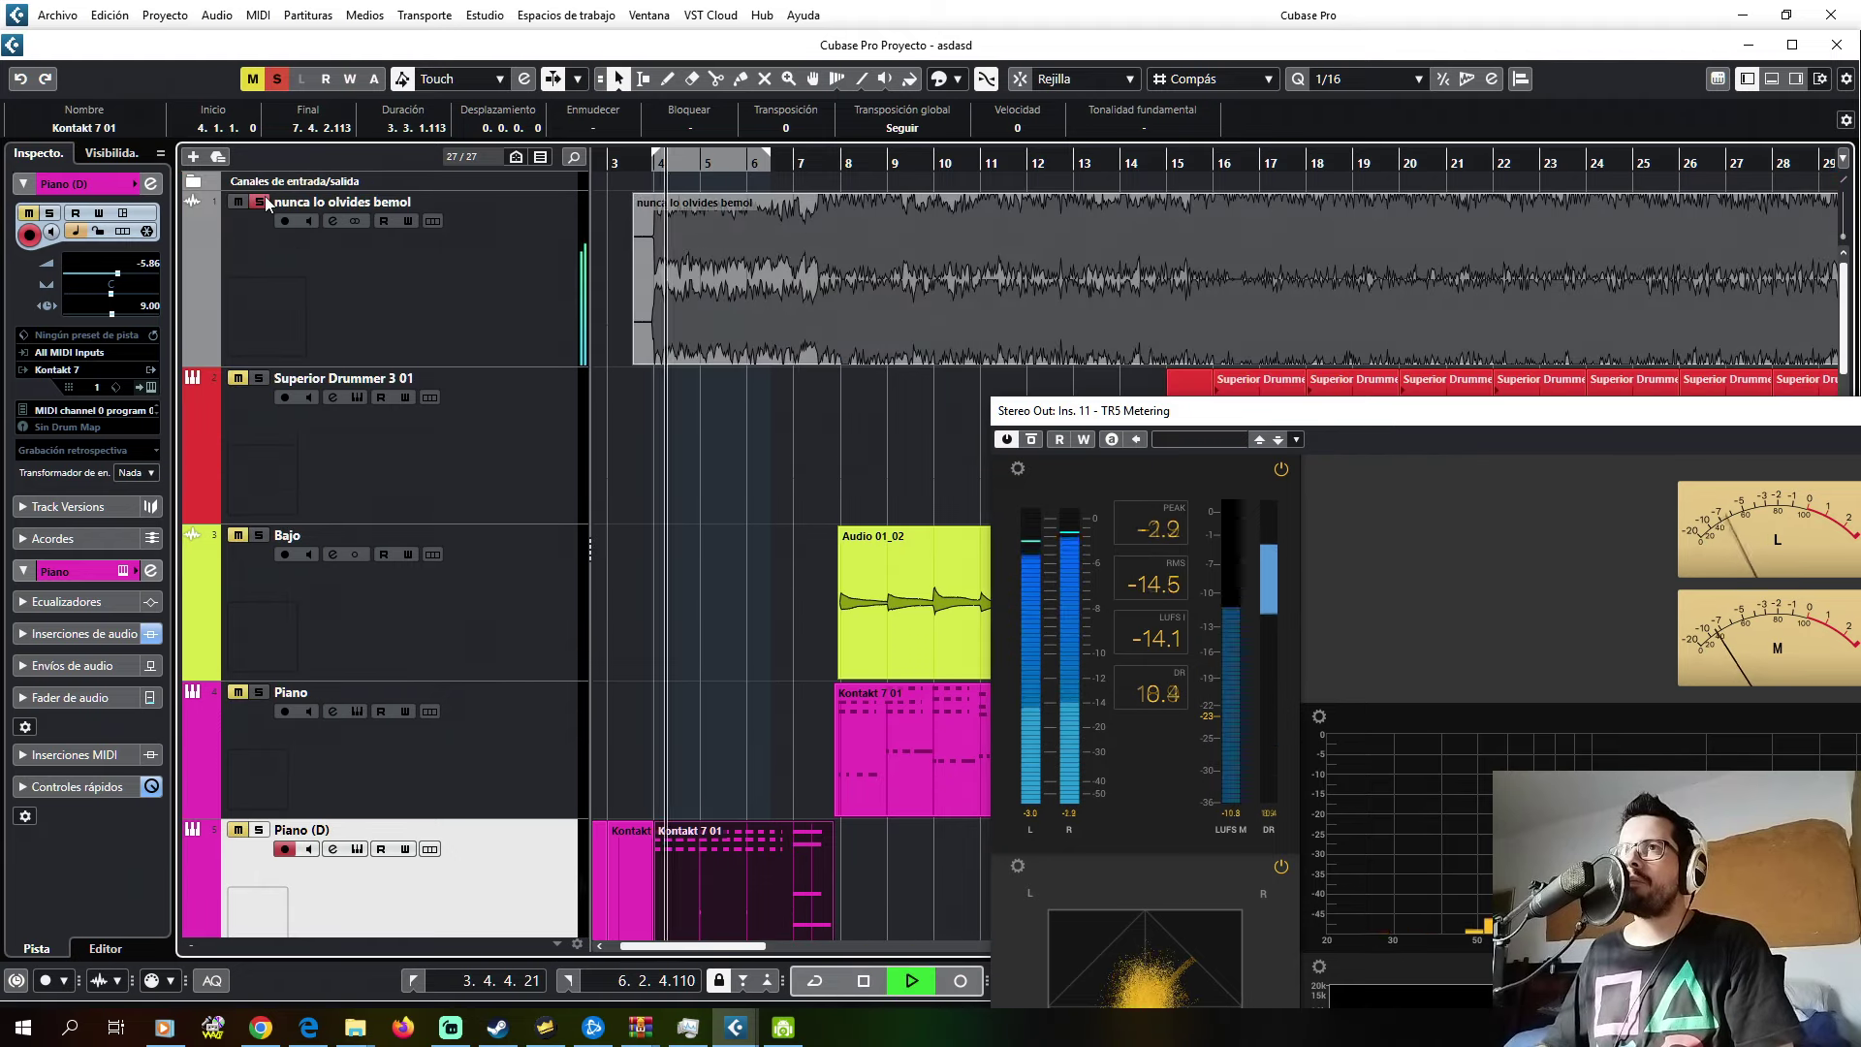
left_click(265, 200)
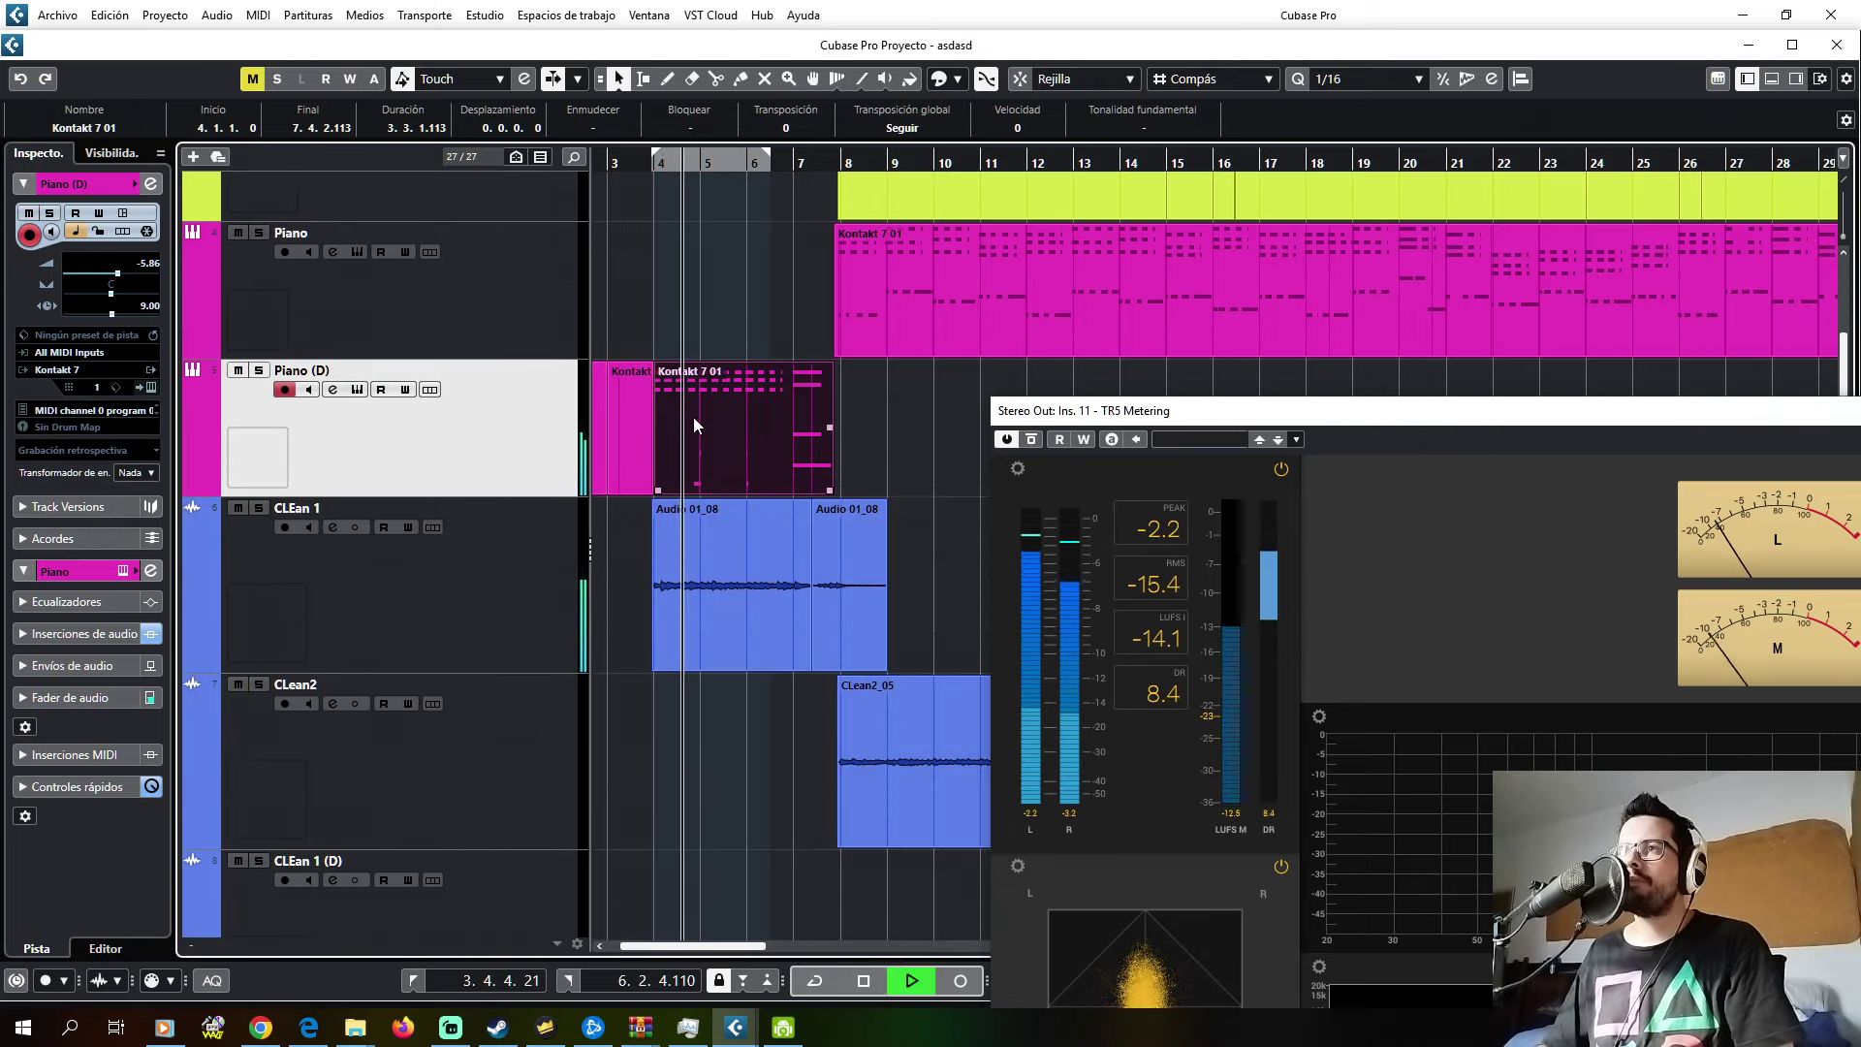
- Stop the mix, return to just before bar 4, and play the reference track soloed
scroll(694, 424, "up", 3)
key("space")
left_click(645, 166)
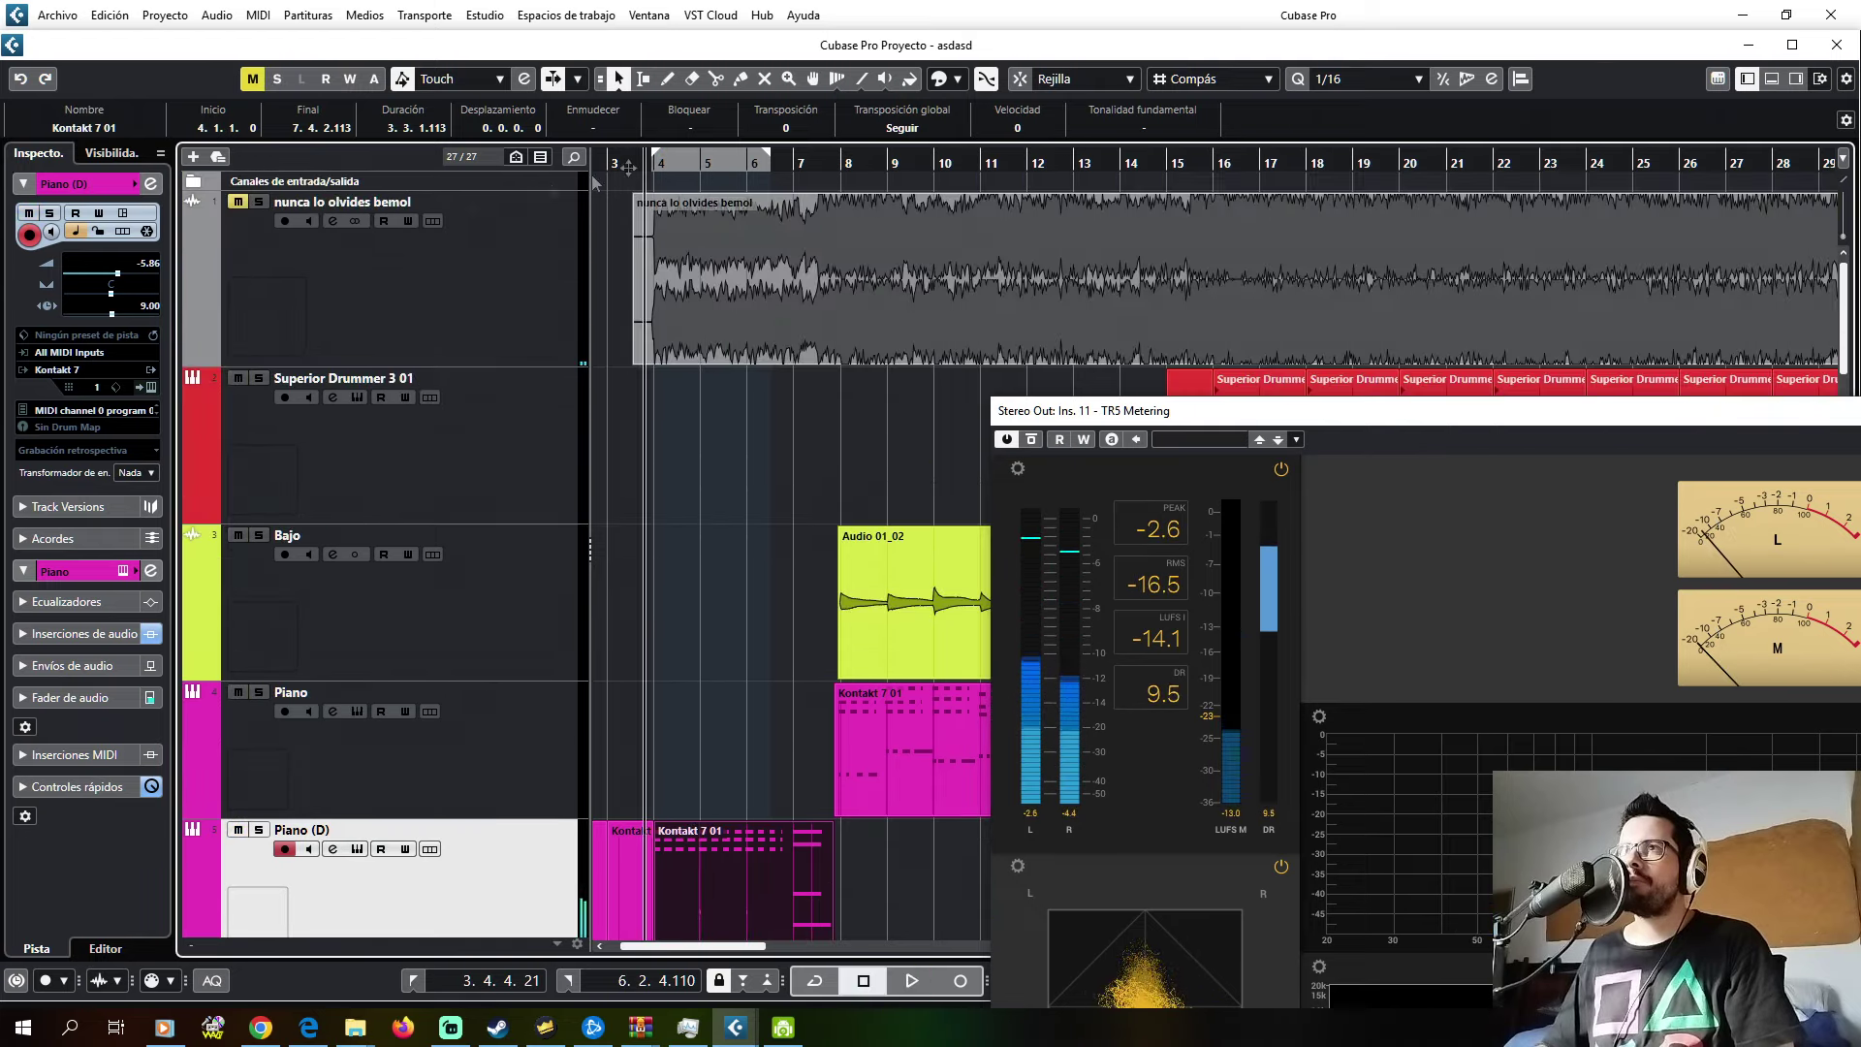
left_click(259, 202)
key("space")
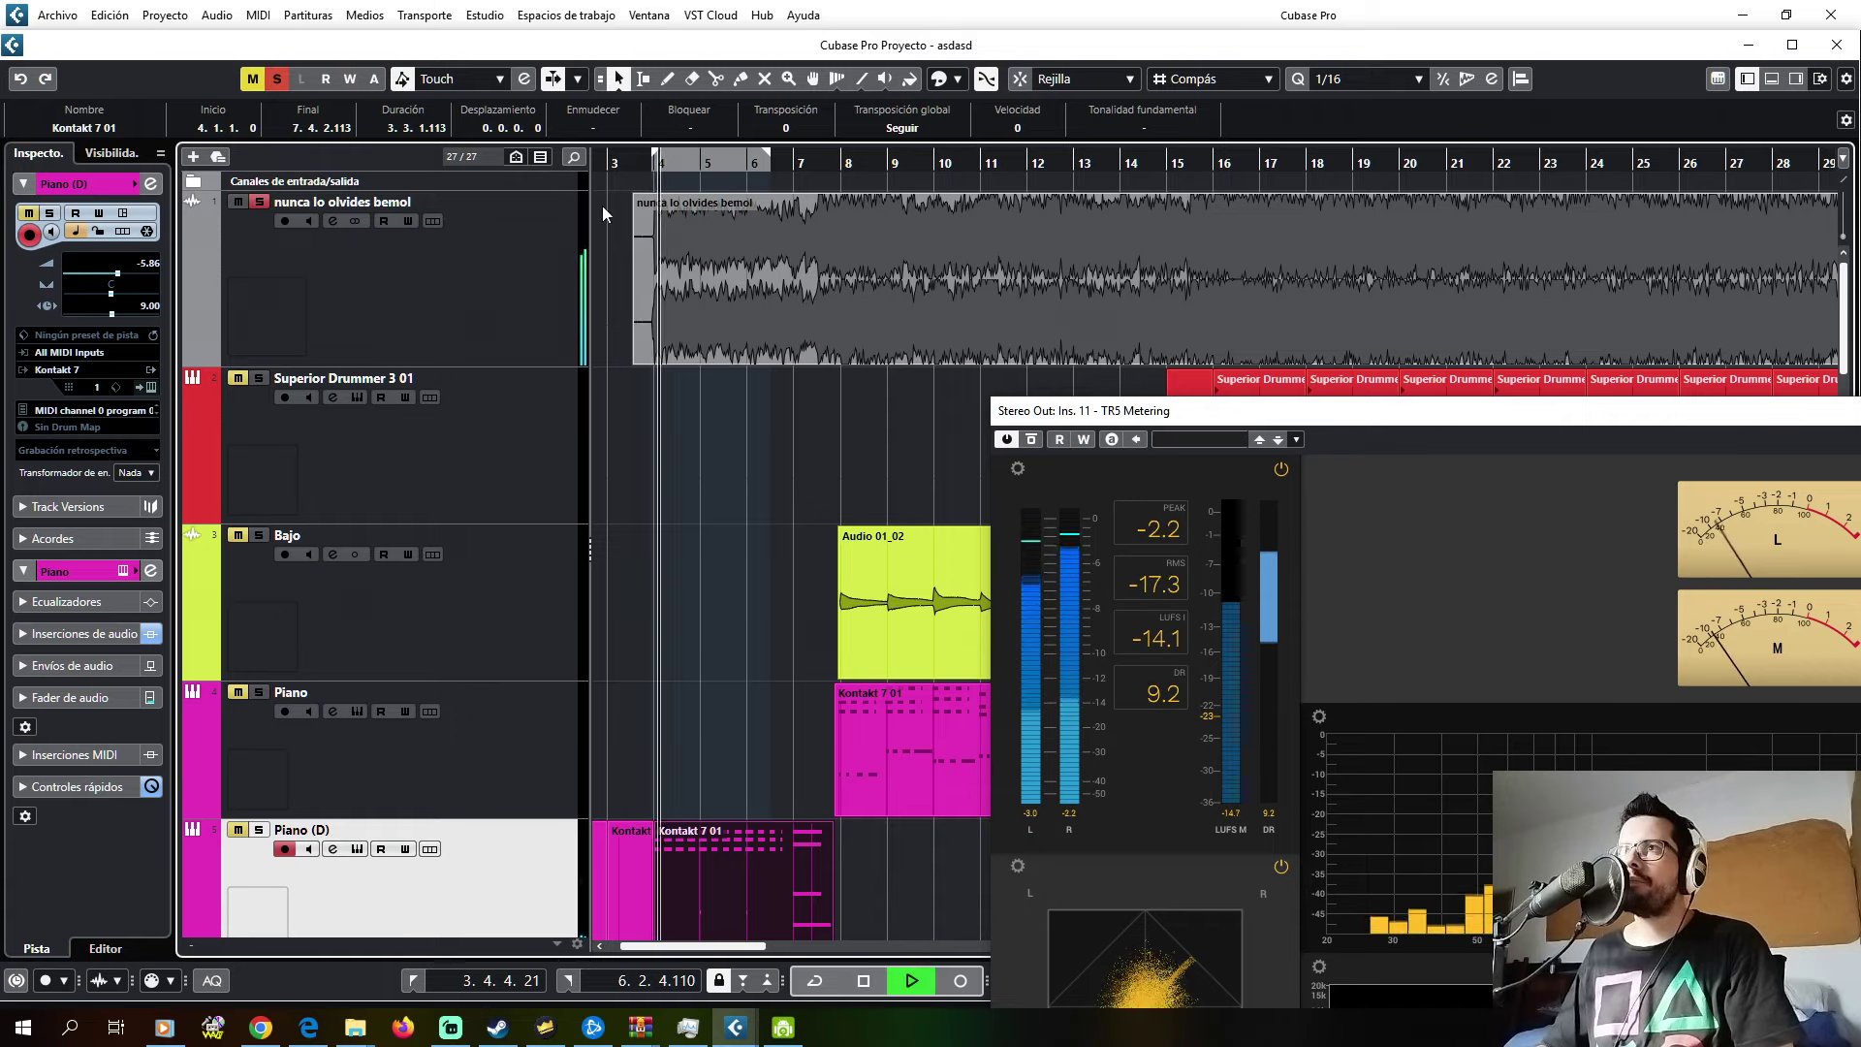
- Replay the reference track from just before bar 4, then clear its solo to hear the mix
left_click(630, 164)
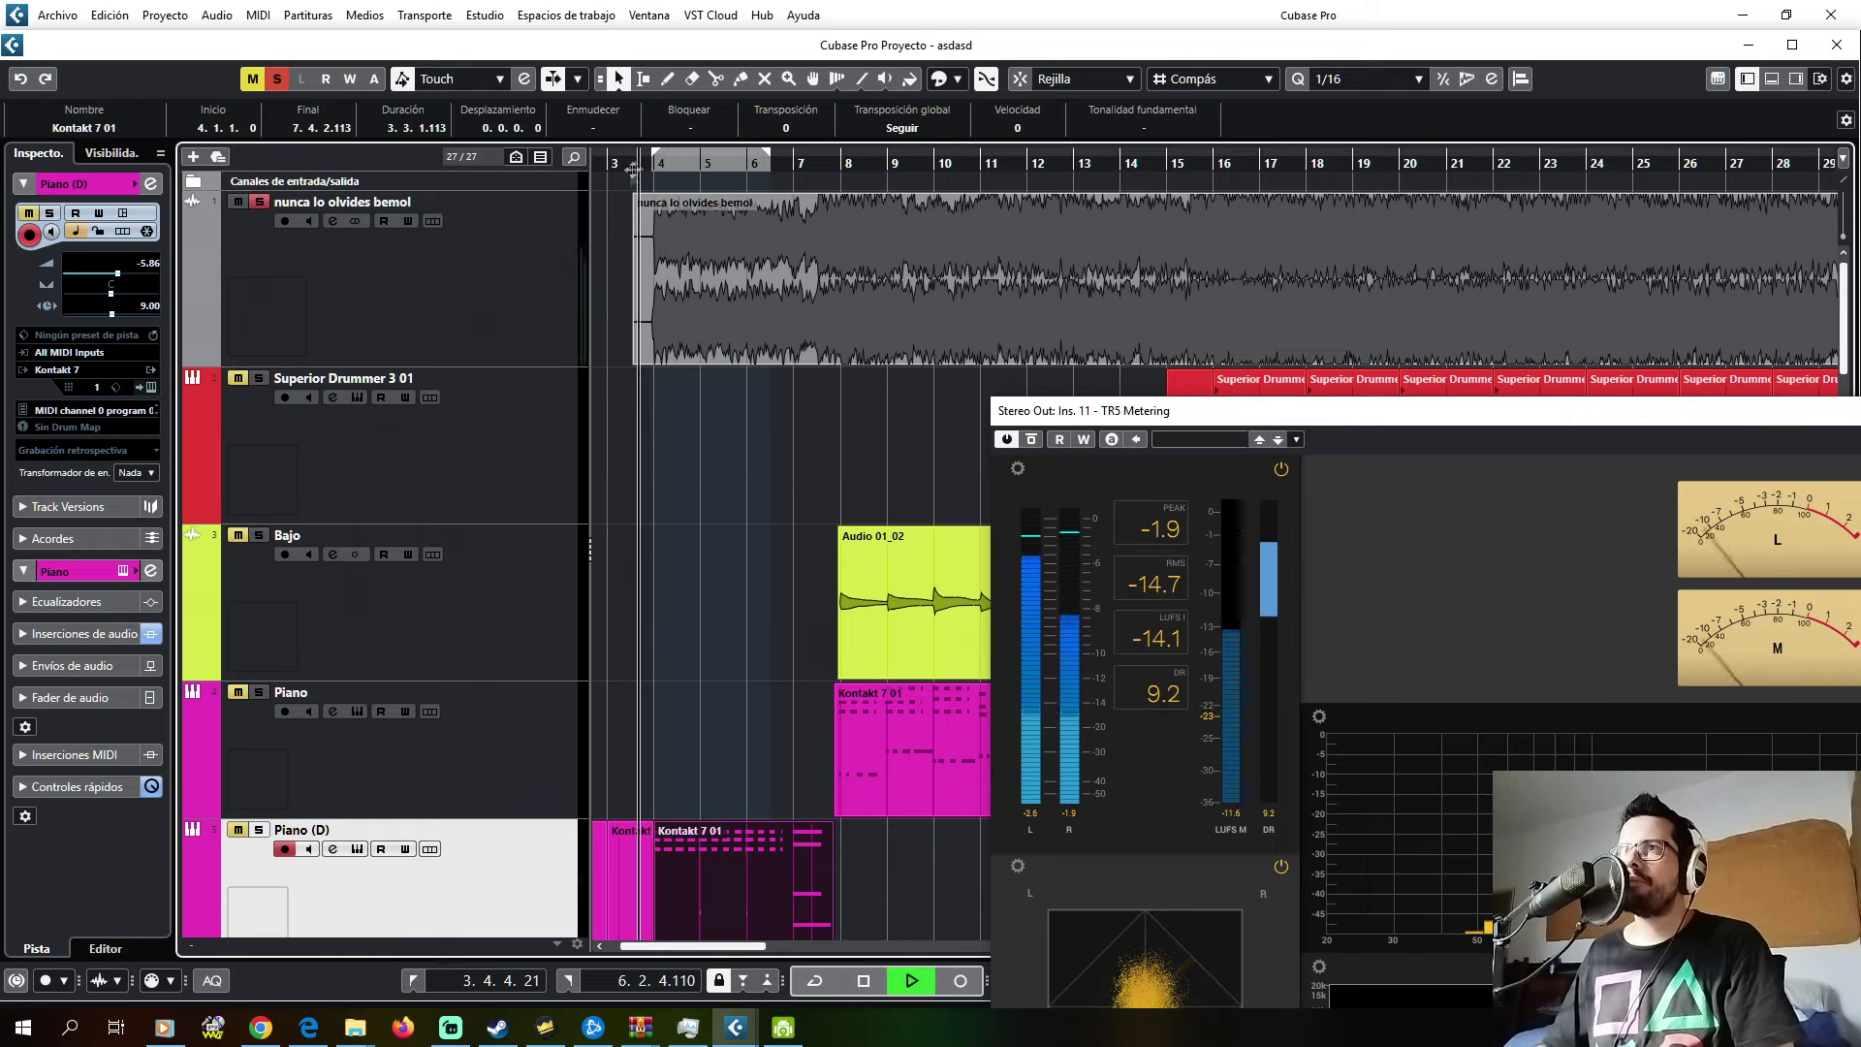
left_click(260, 202)
scroll(637, 525, "down", 5)
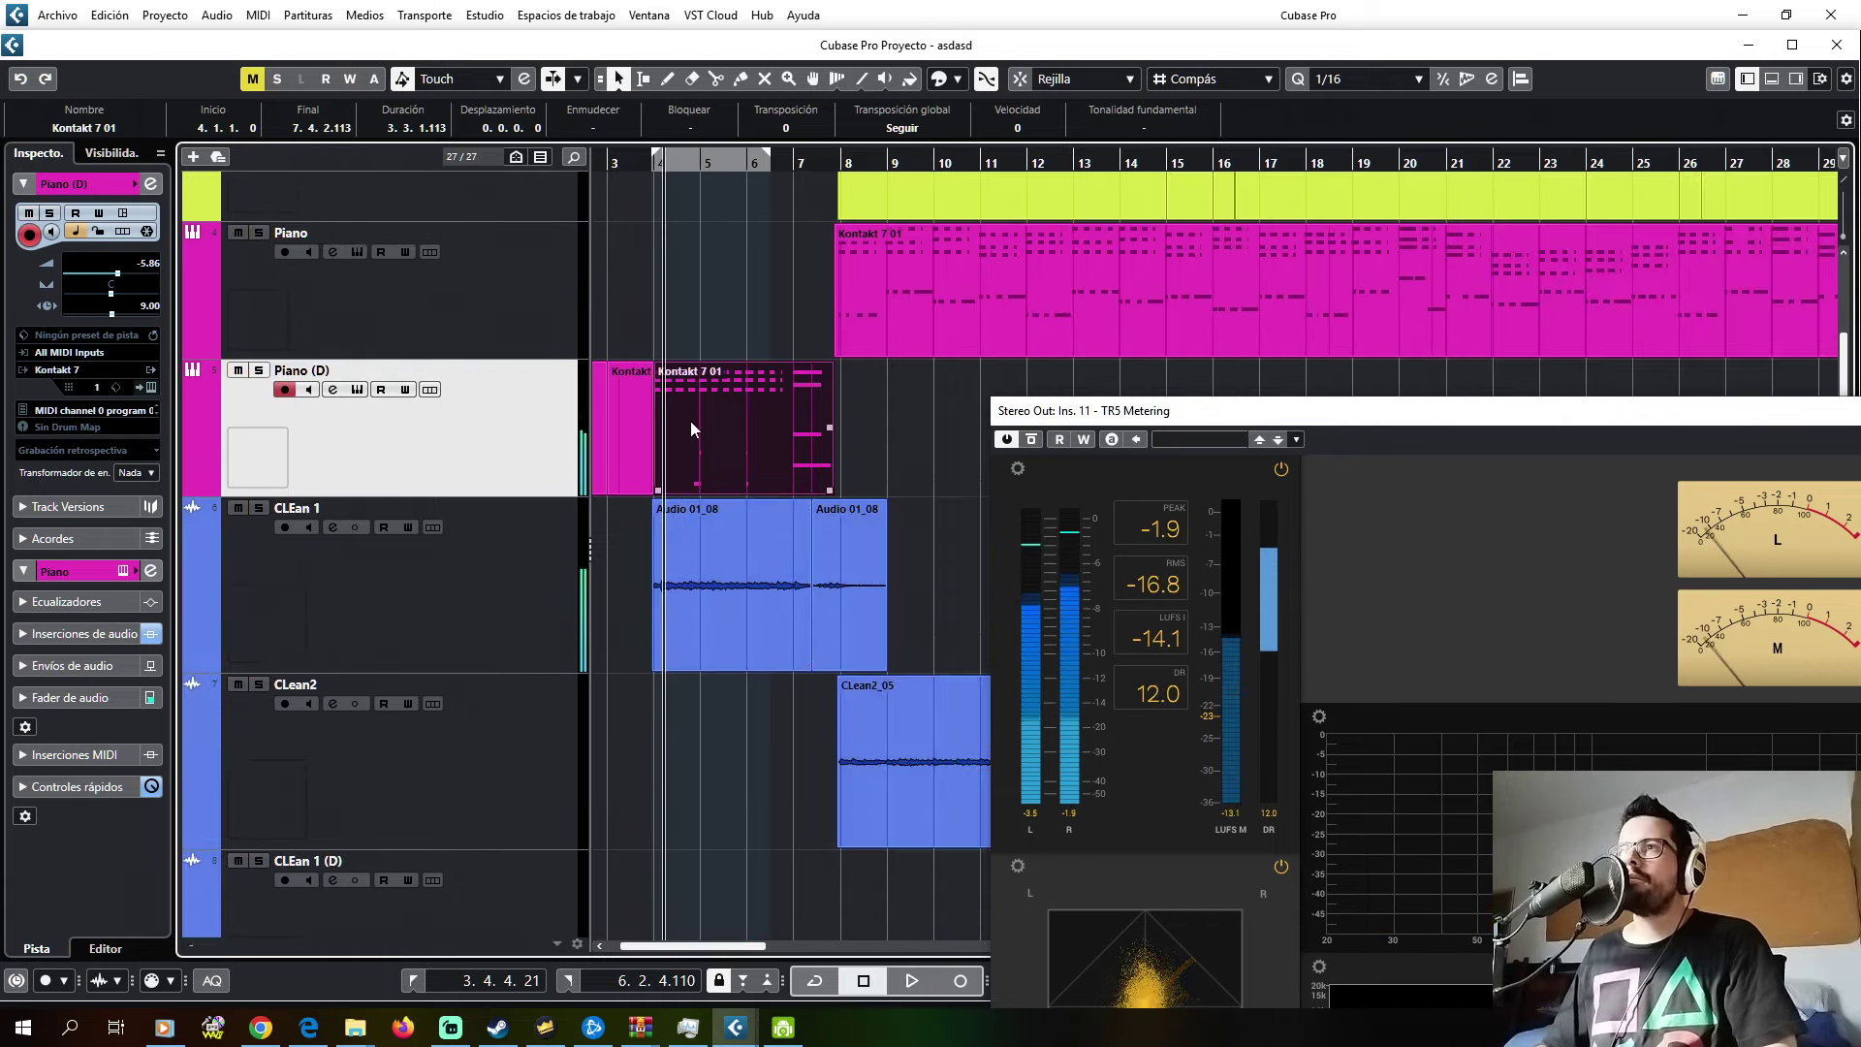
- In the Piano (D) part, set the velocity of the D0 note at bar 4 to 114 and the D1 note to 108, then close the editor
double_click(690, 421)
key("space")
scroll(429, 496, "left", 3)
scroll(490, 553, "down", 5)
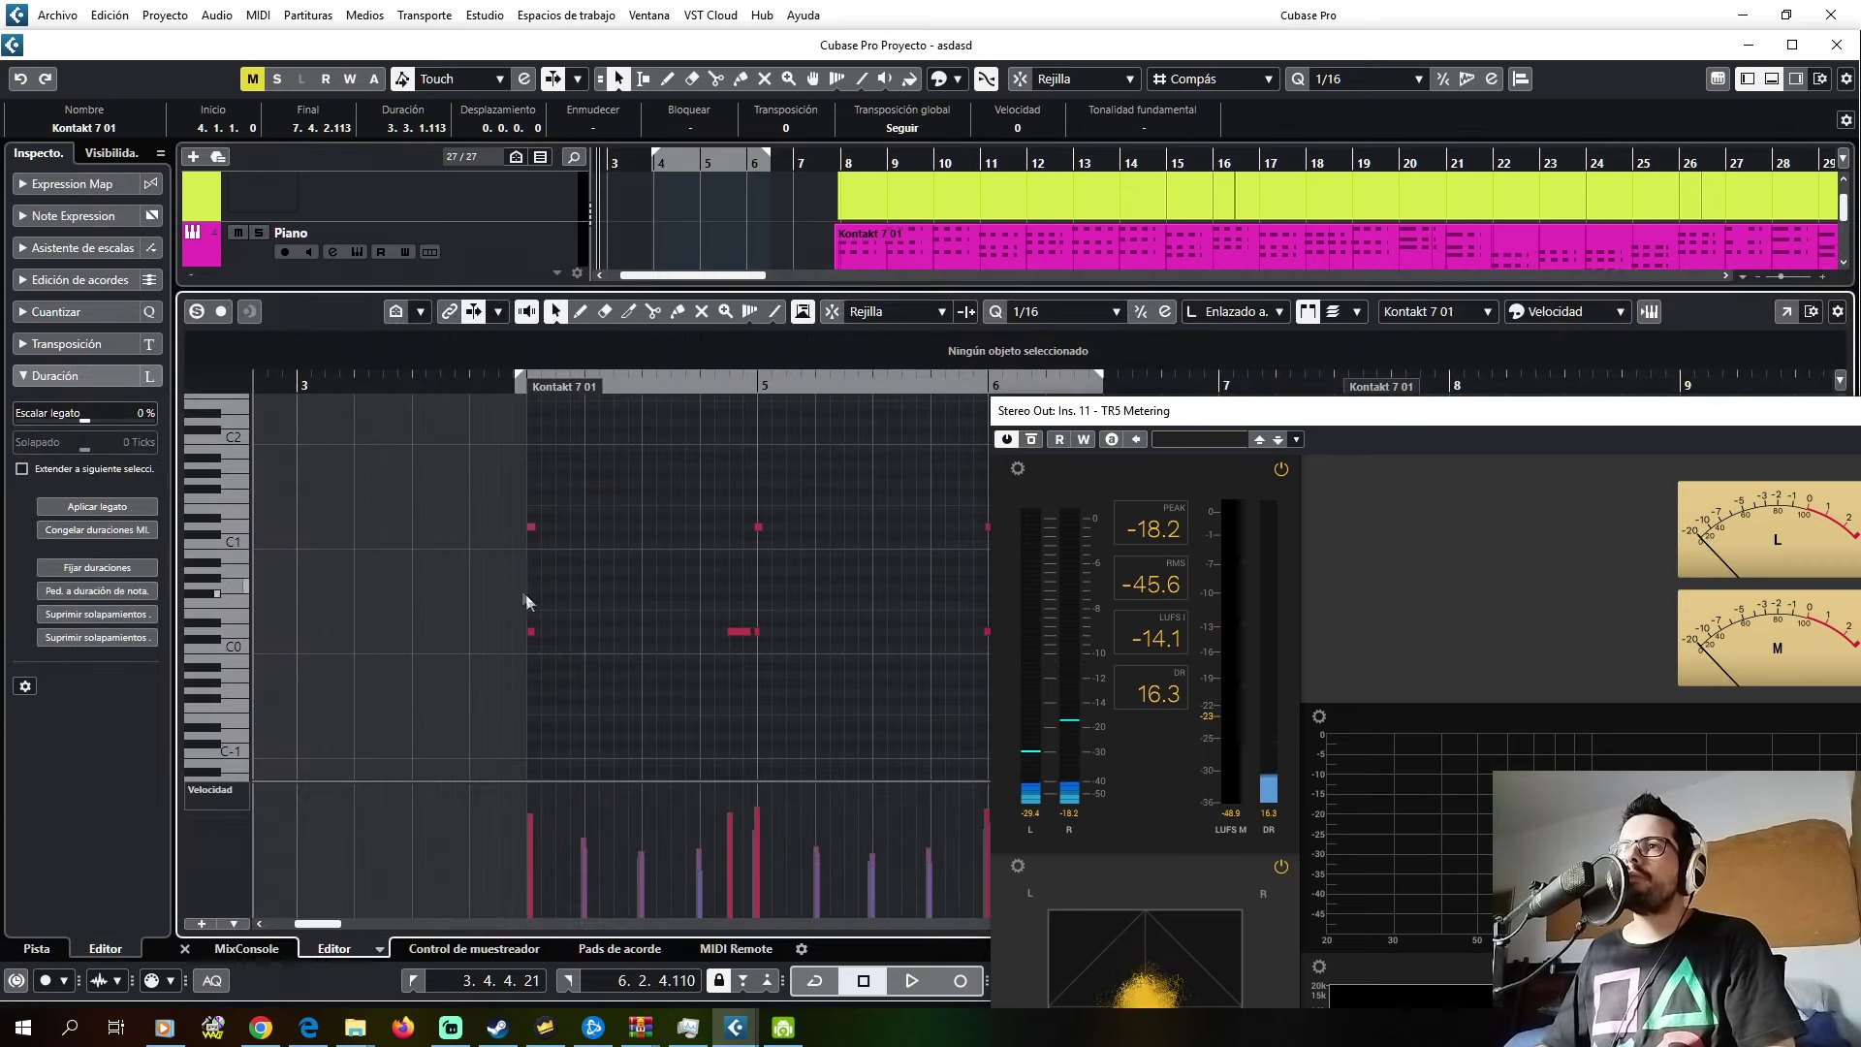
left_click(530, 631)
left_click_drag(532, 813, 540, 801)
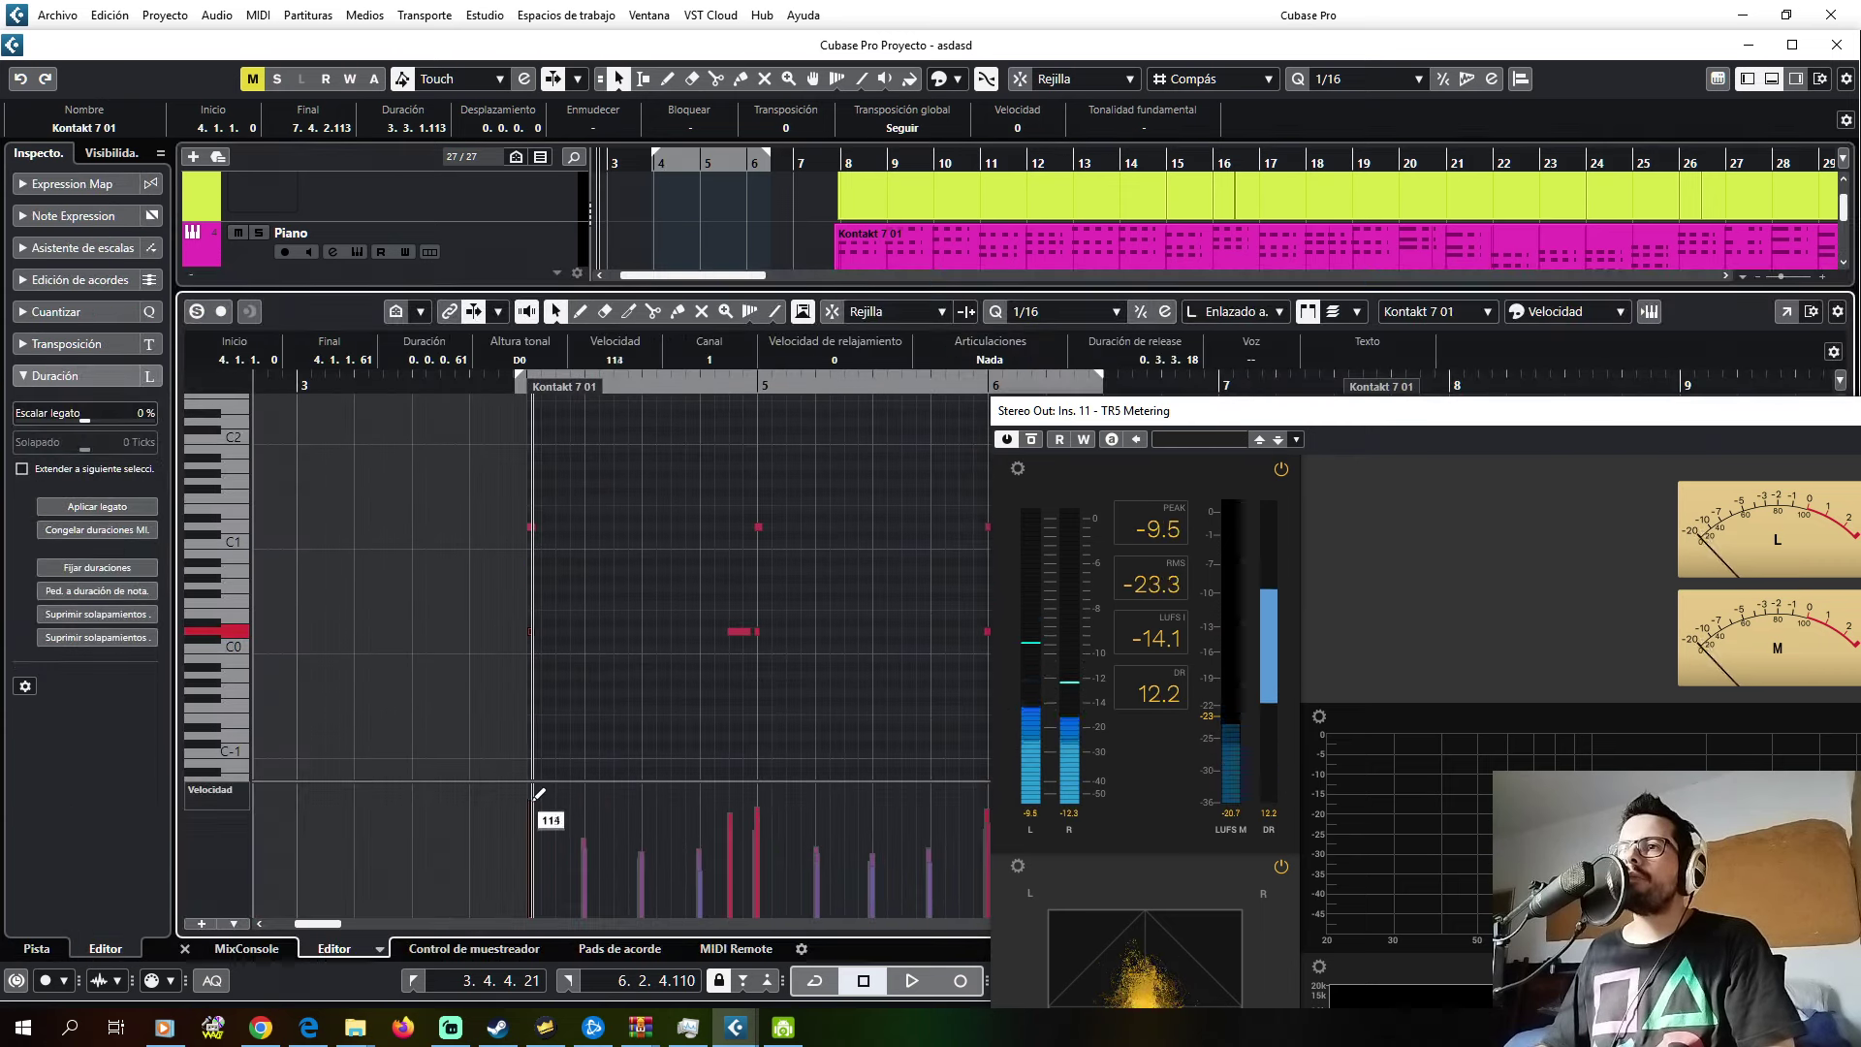
left_click(531, 526)
left_click_drag(533, 817, 532, 805)
key("space")
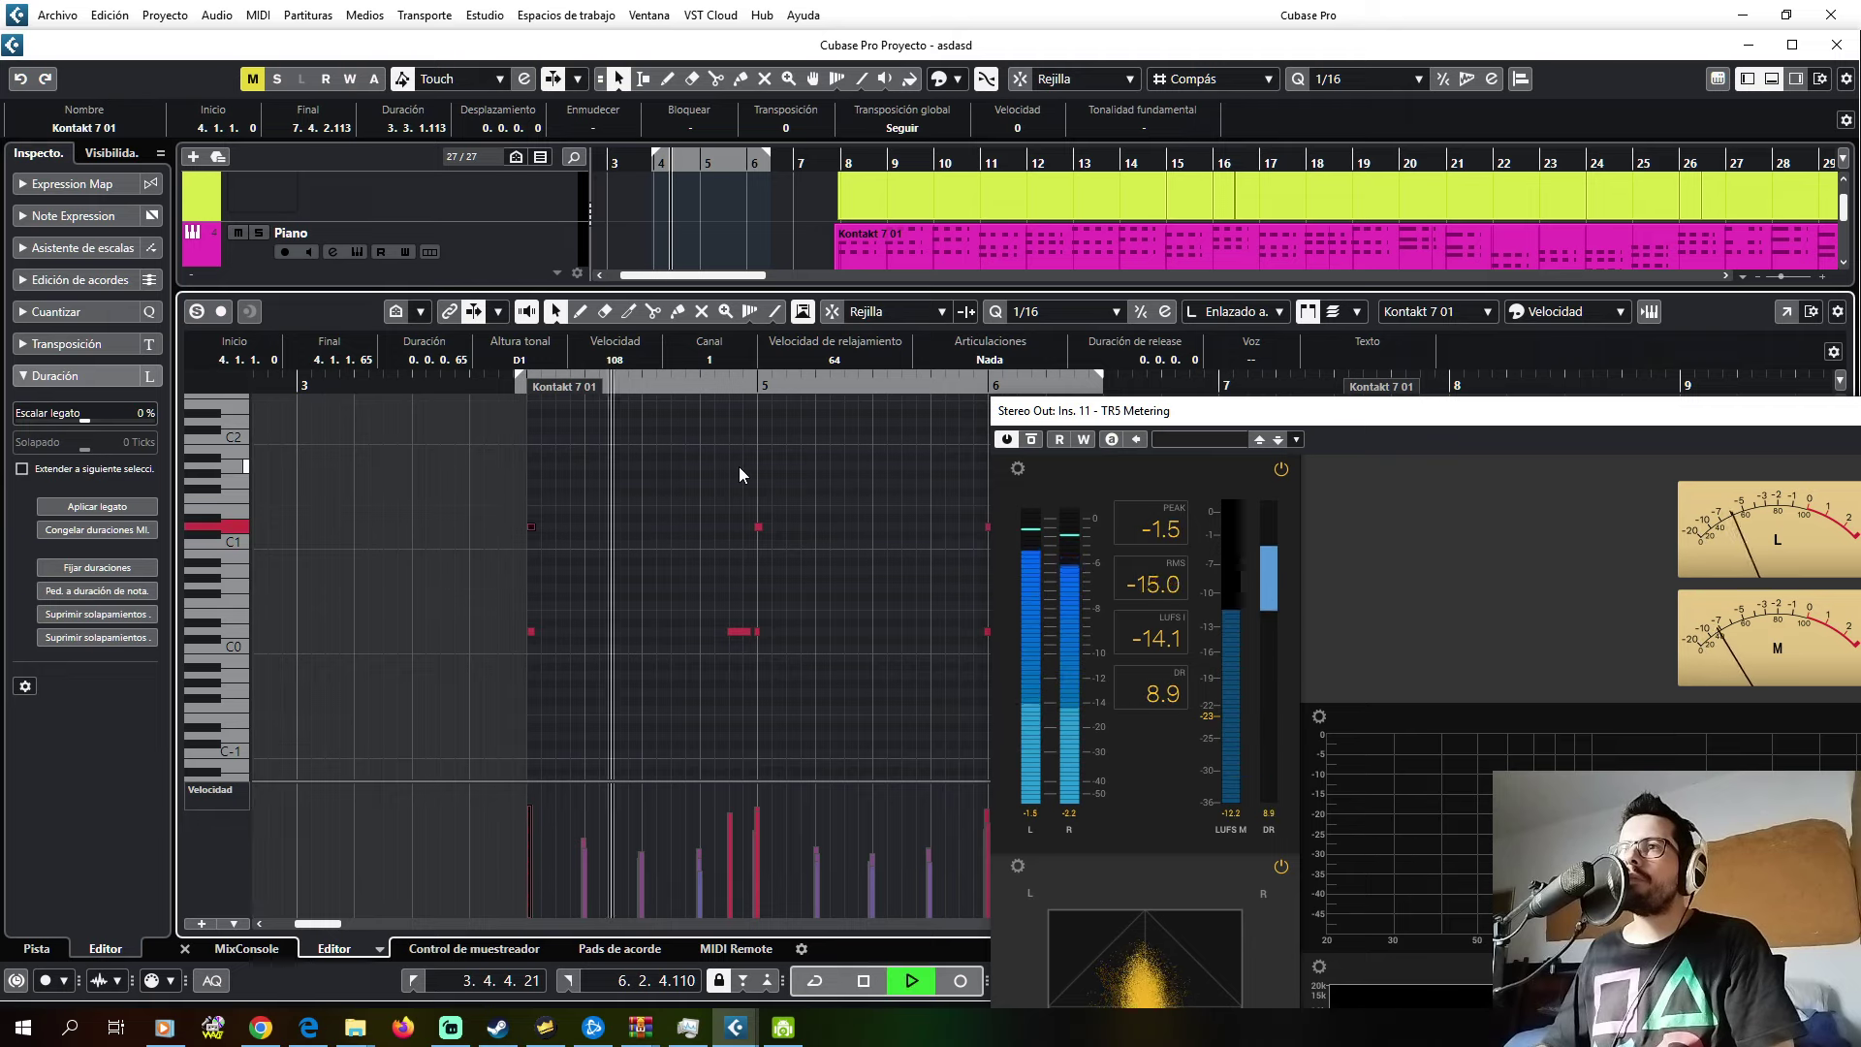
left_click(185, 950)
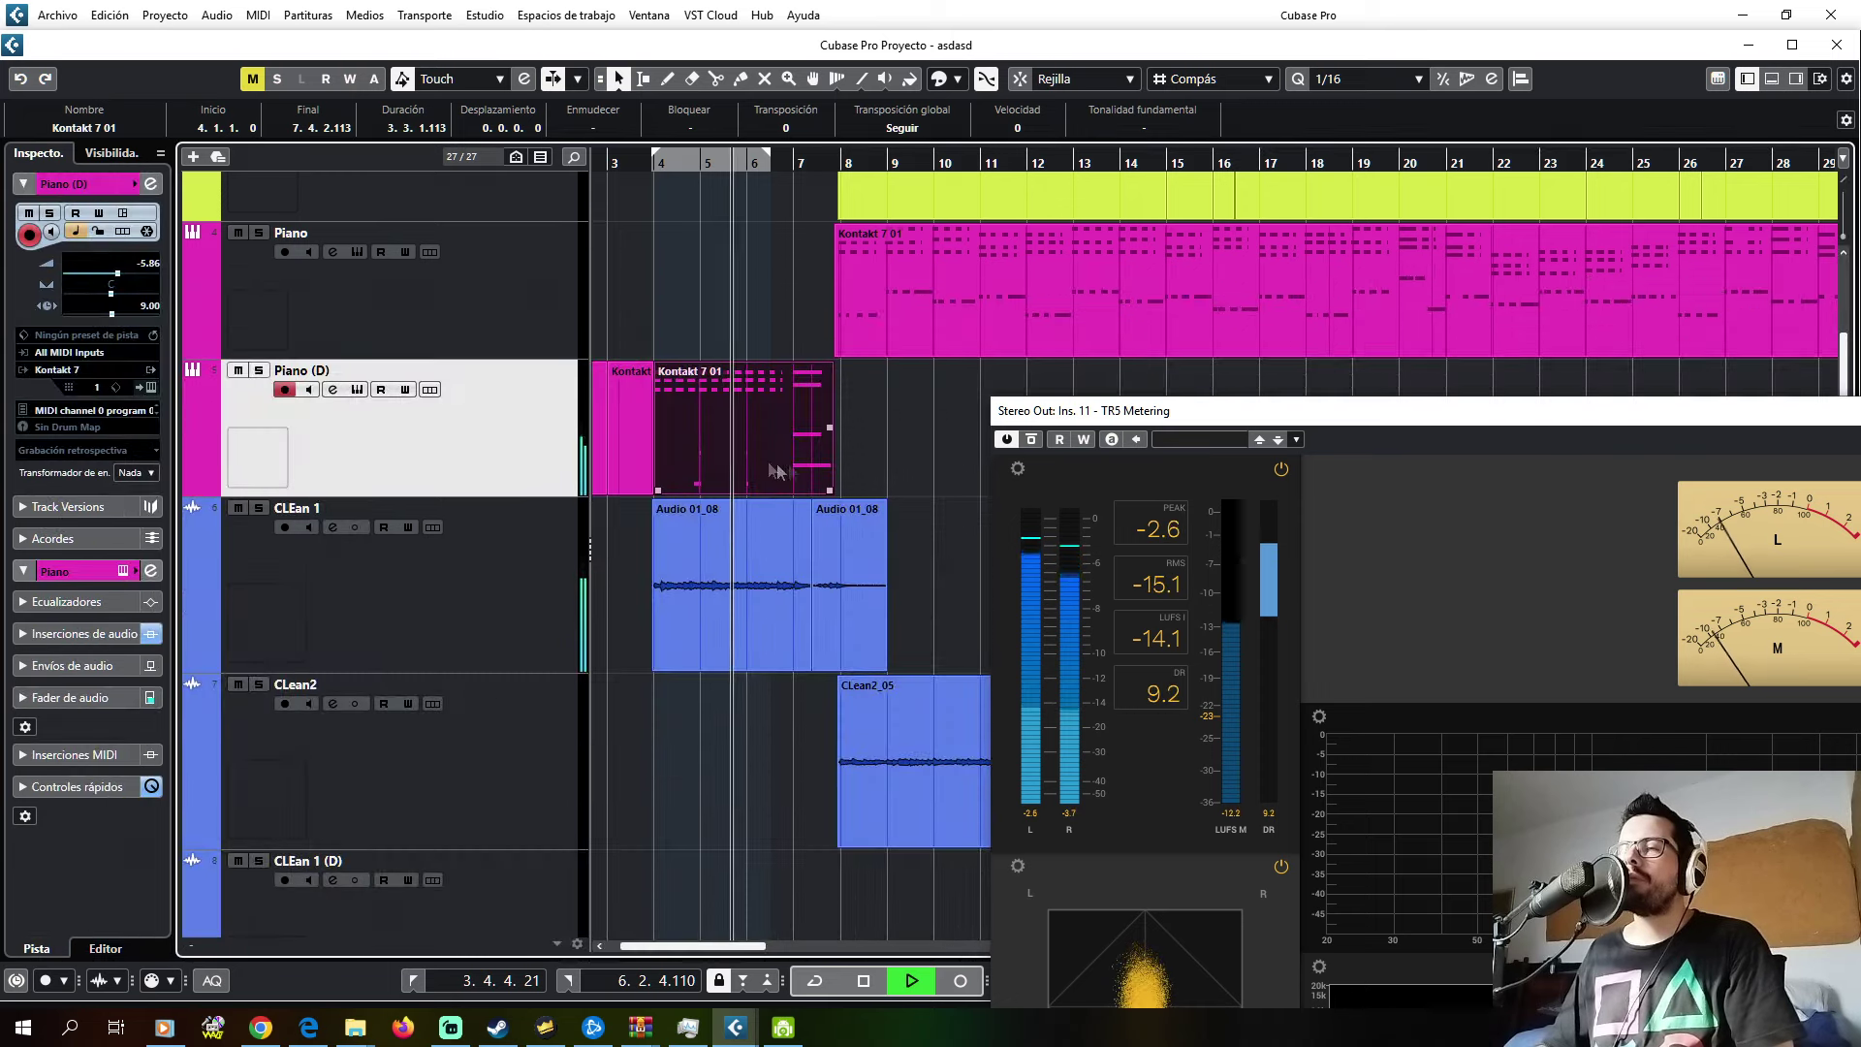
- Listen to the mix through bar 9 with the metering window moved aside, viewing the piano, bass and clean guitar tracks
left_click_drag(1099, 411, 1290, 463)
key("g")
key("g")
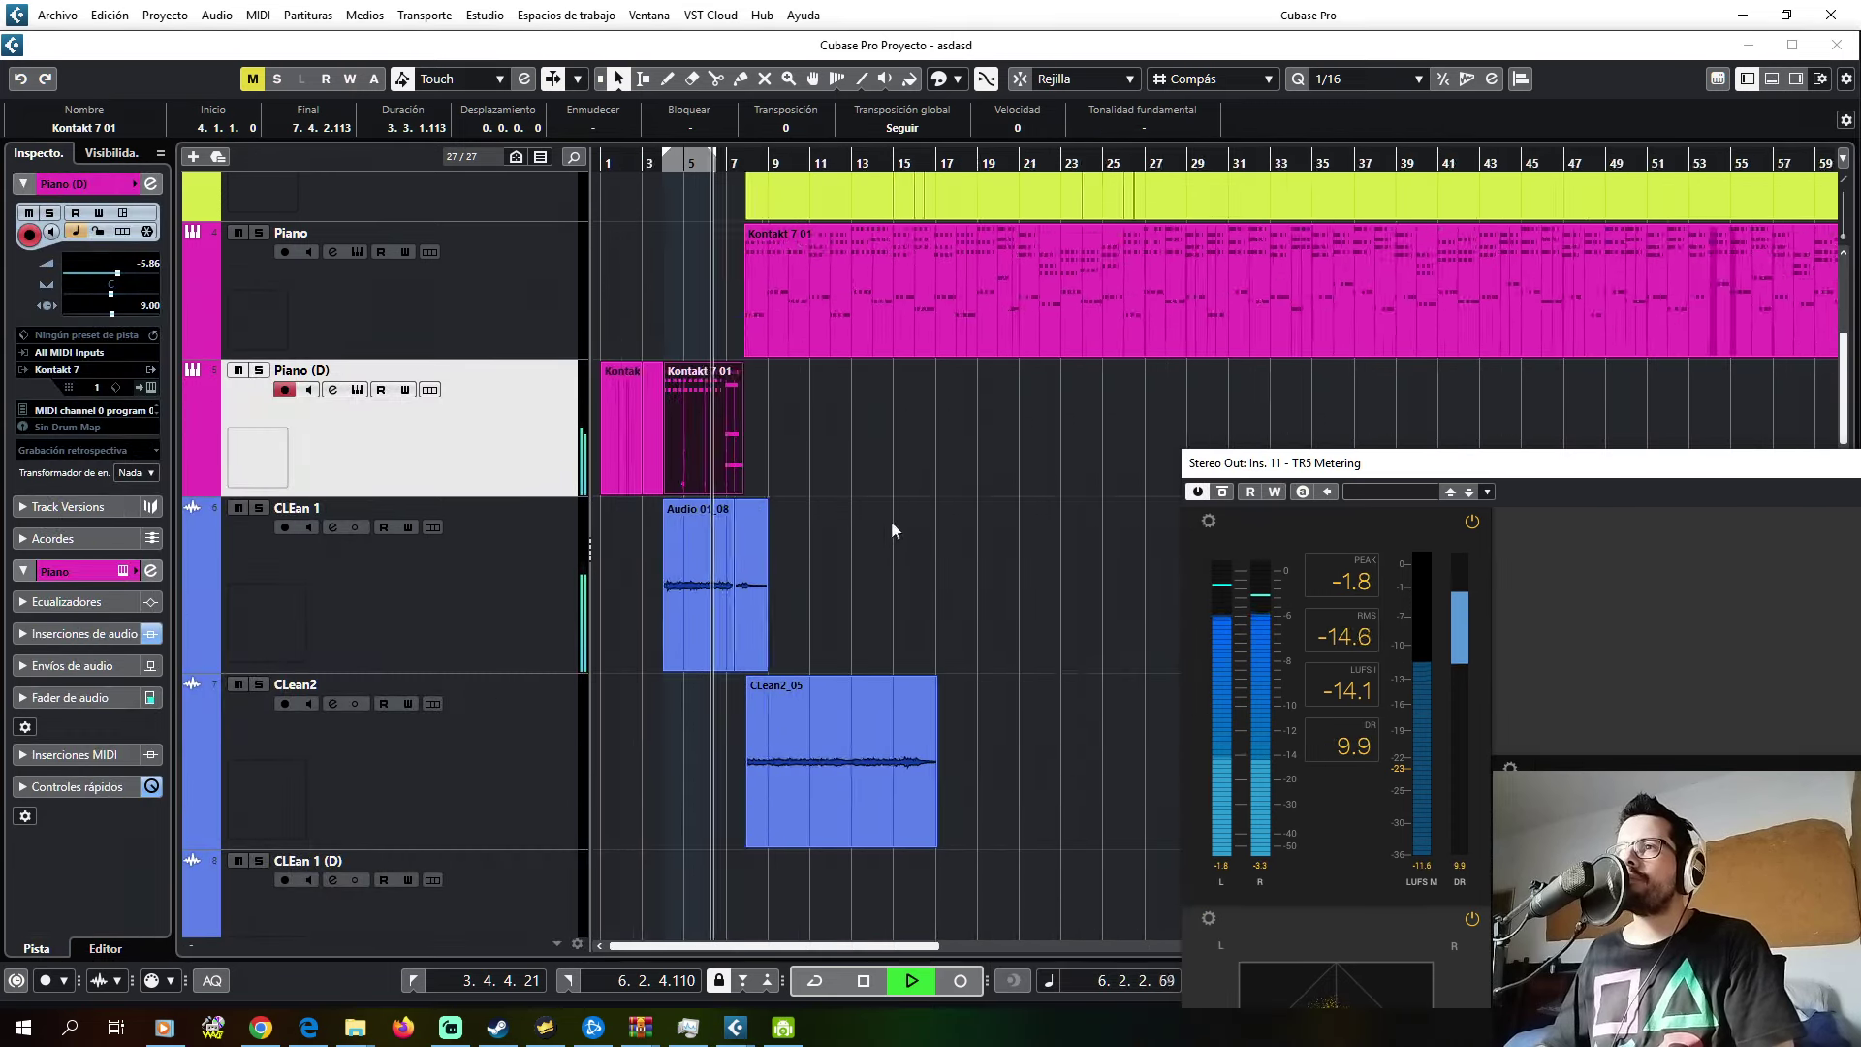
key("g")
scroll(853, 523, "down", 2)
scroll(853, 525, "up", 1)
left_click(853, 525)
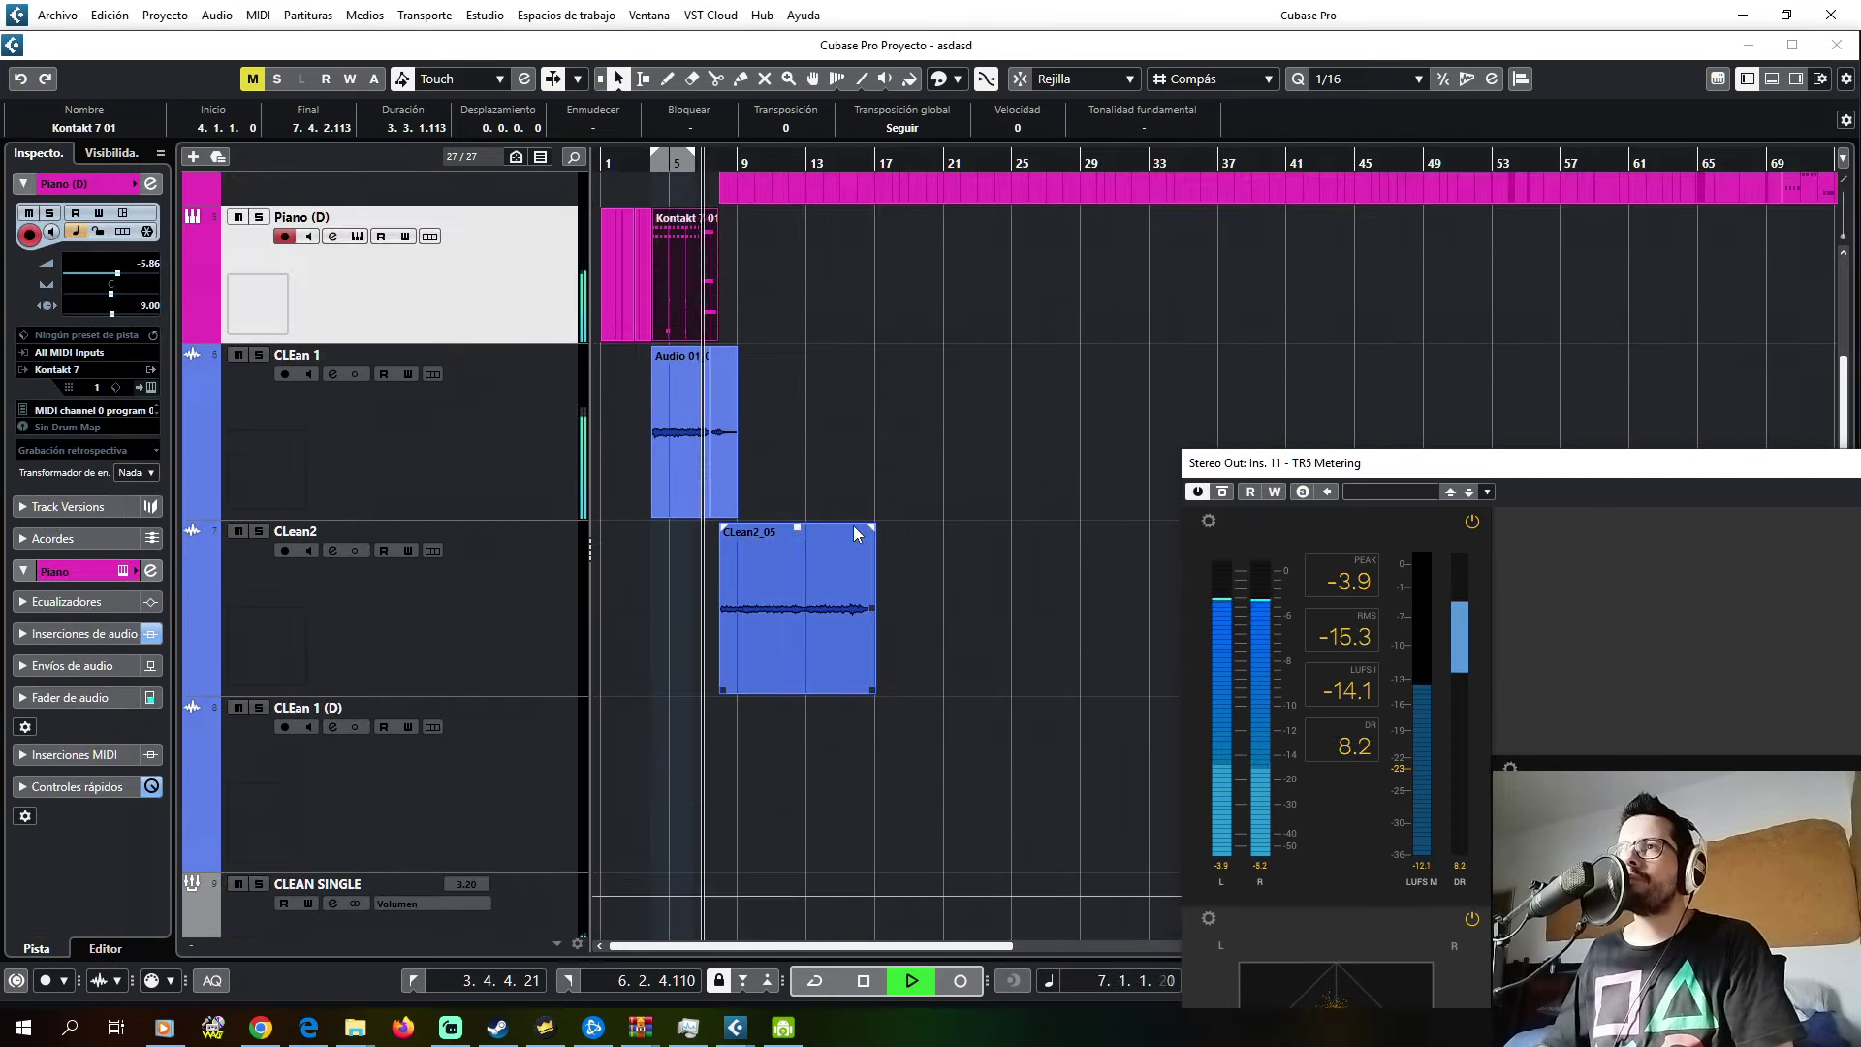
left_click(689, 361)
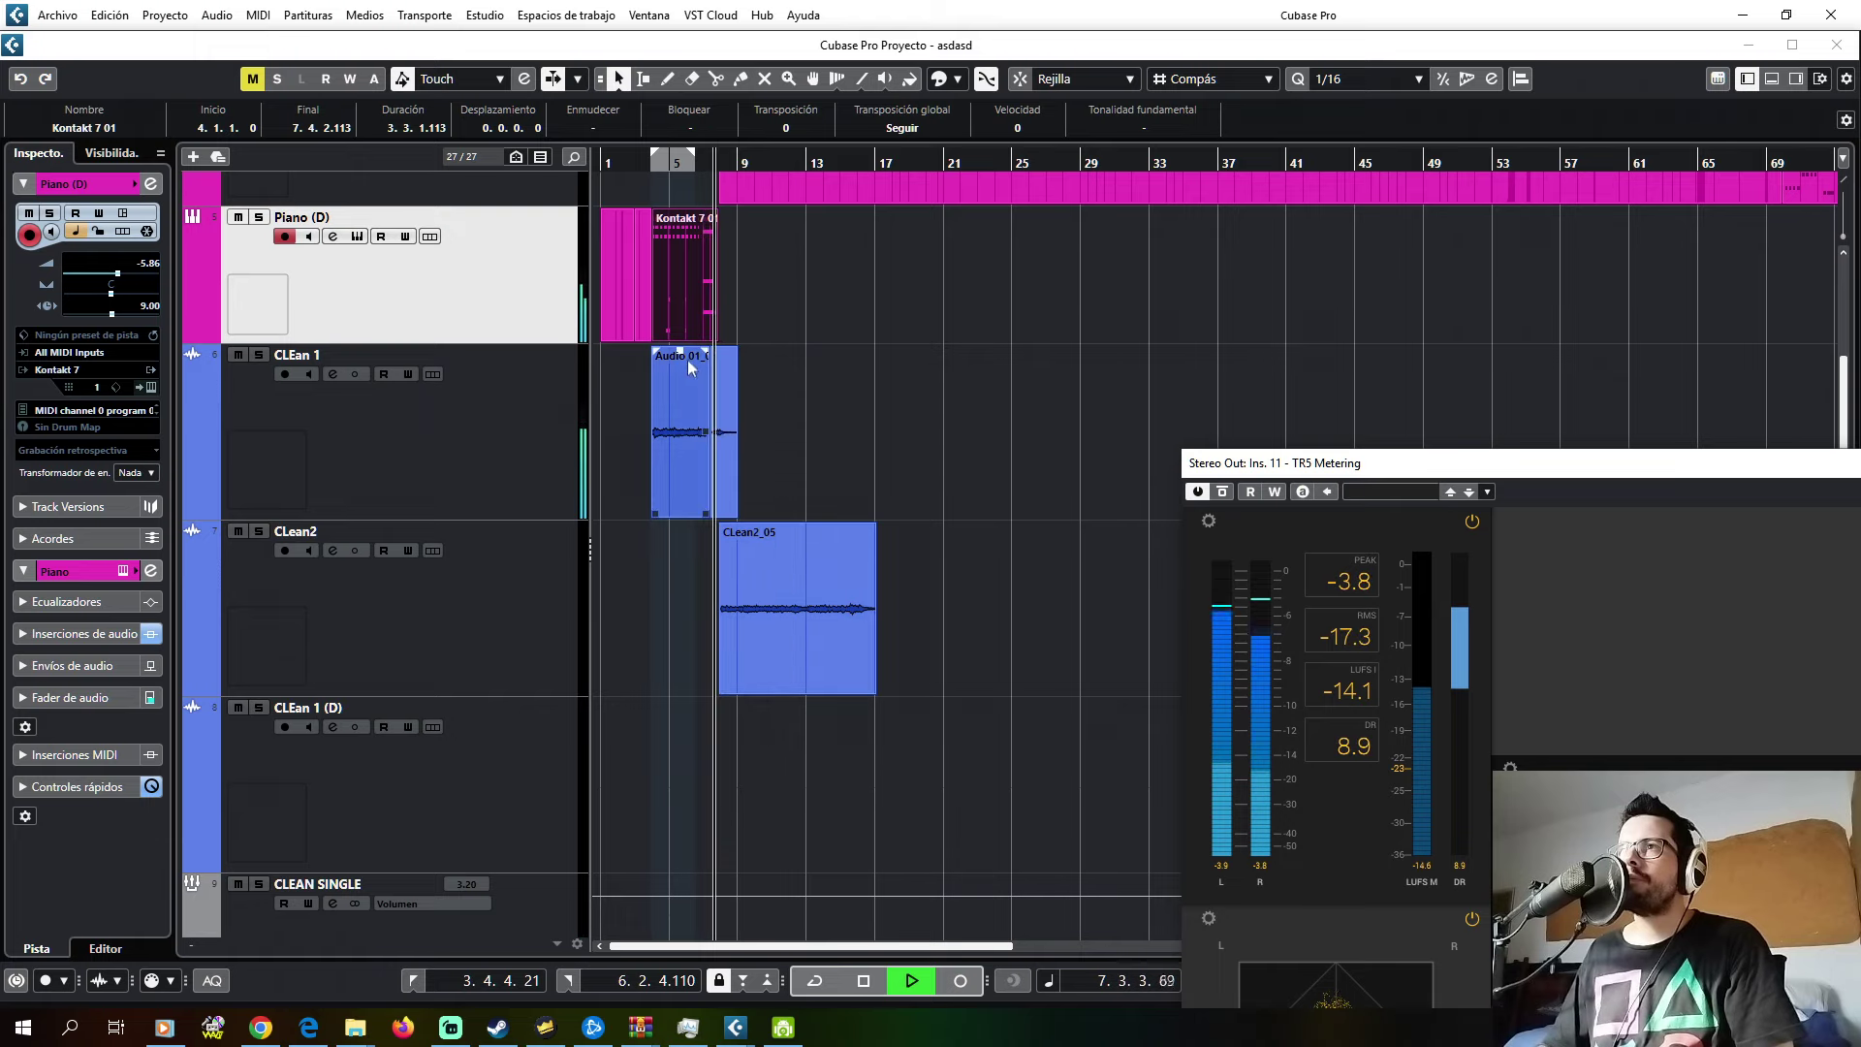
scroll(684, 358, "up", 1)
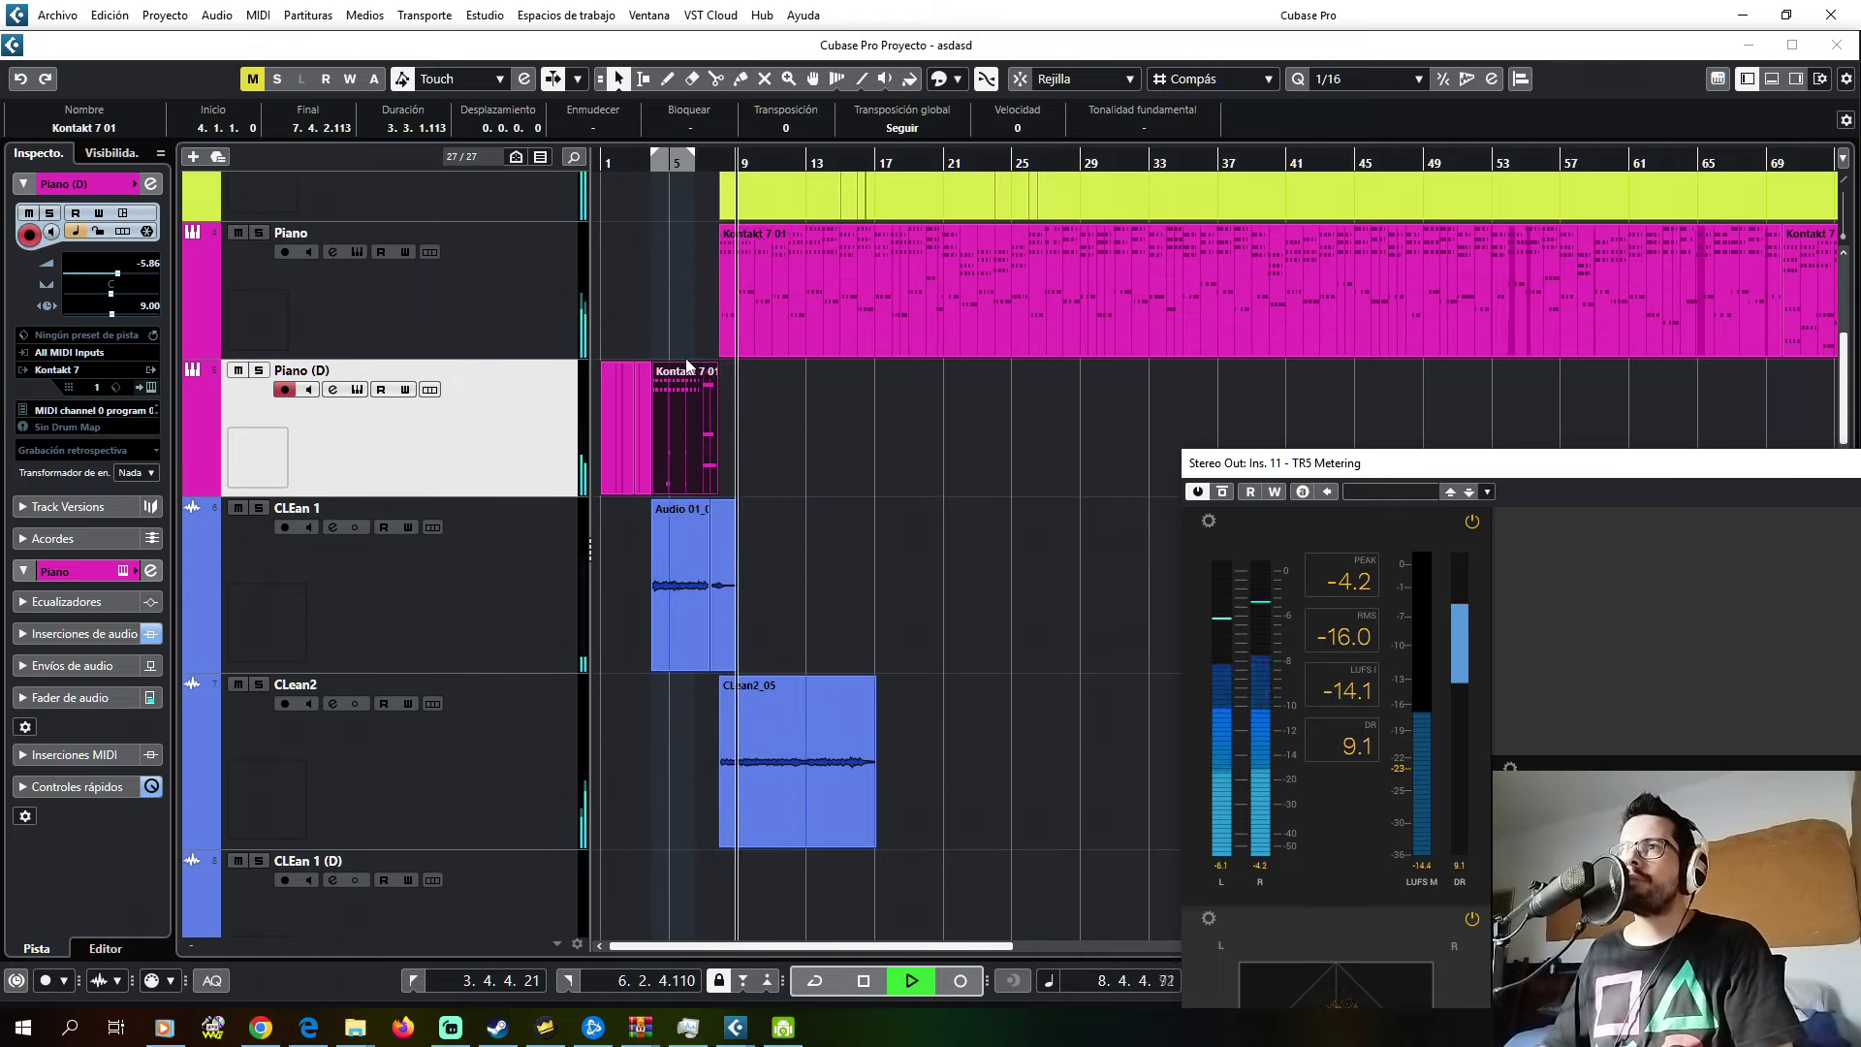
scroll(686, 366, "up", 2)
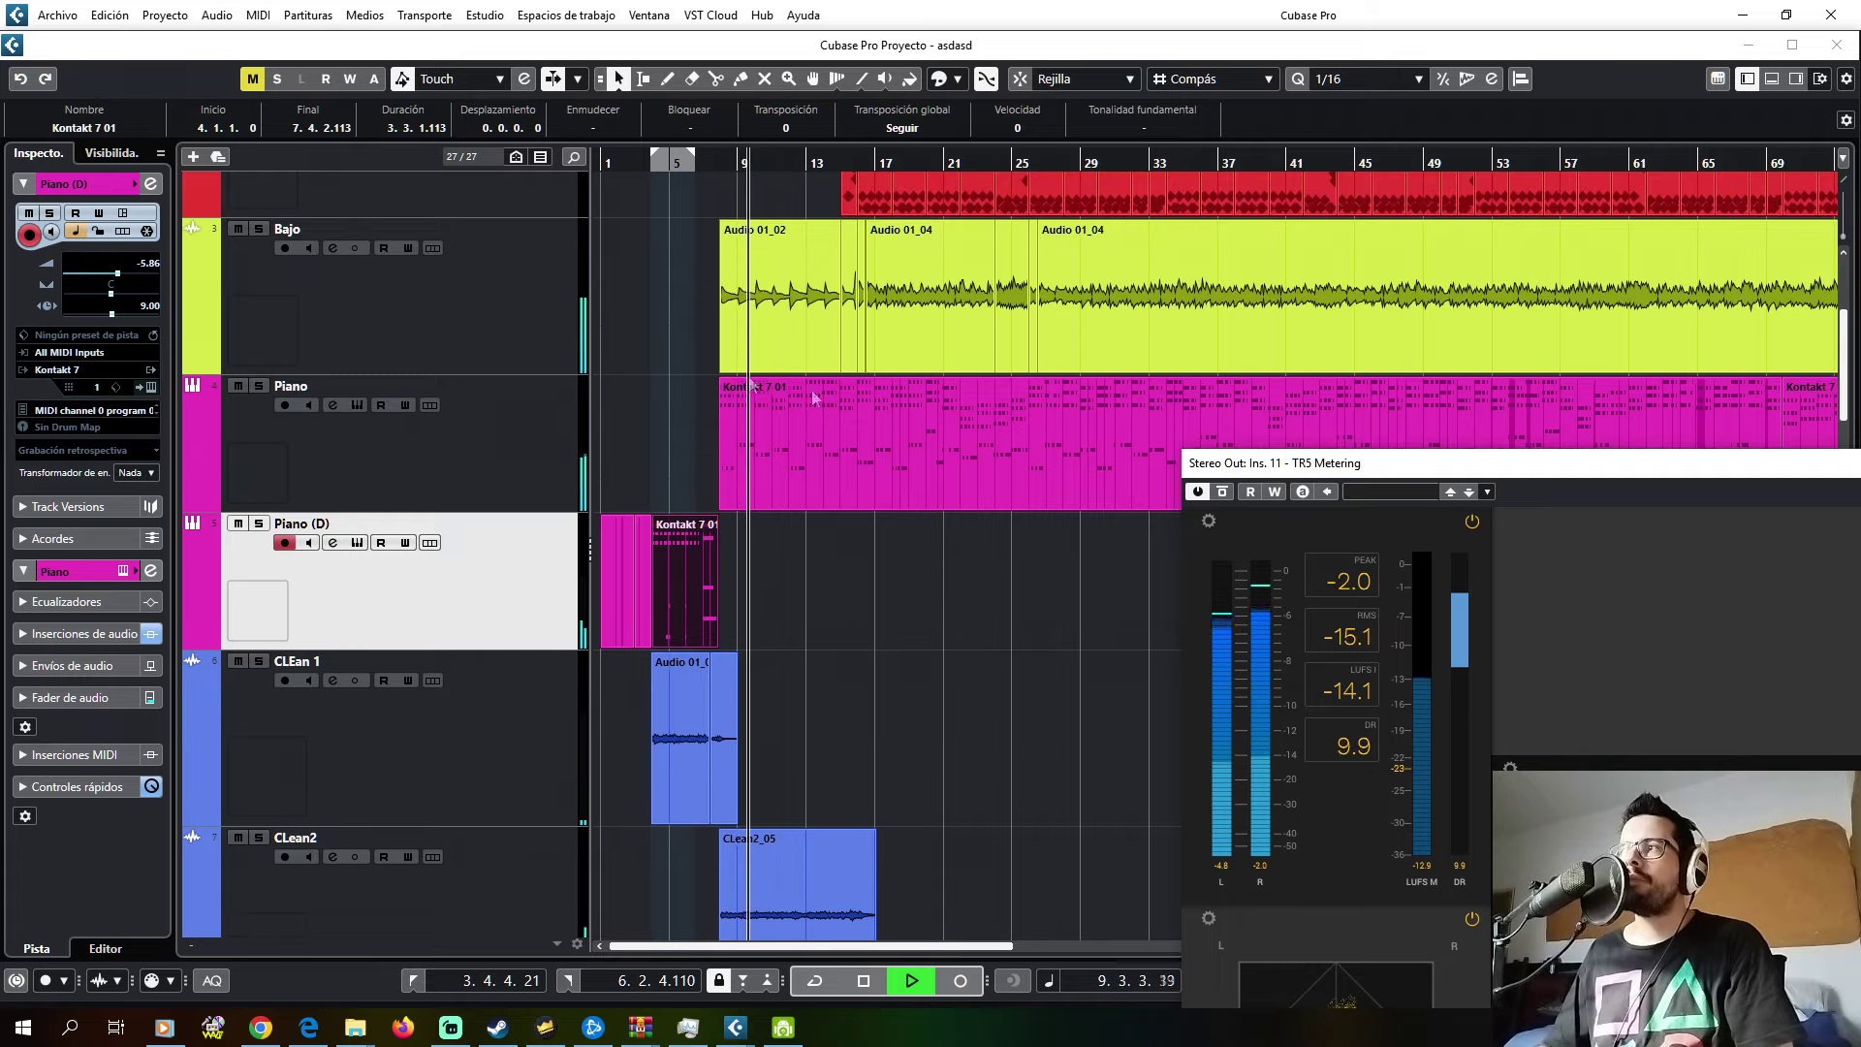
- View the full metering and spectrum display while the mix plays, and close the metering window
left_click_drag(1342, 464, 640, 244)
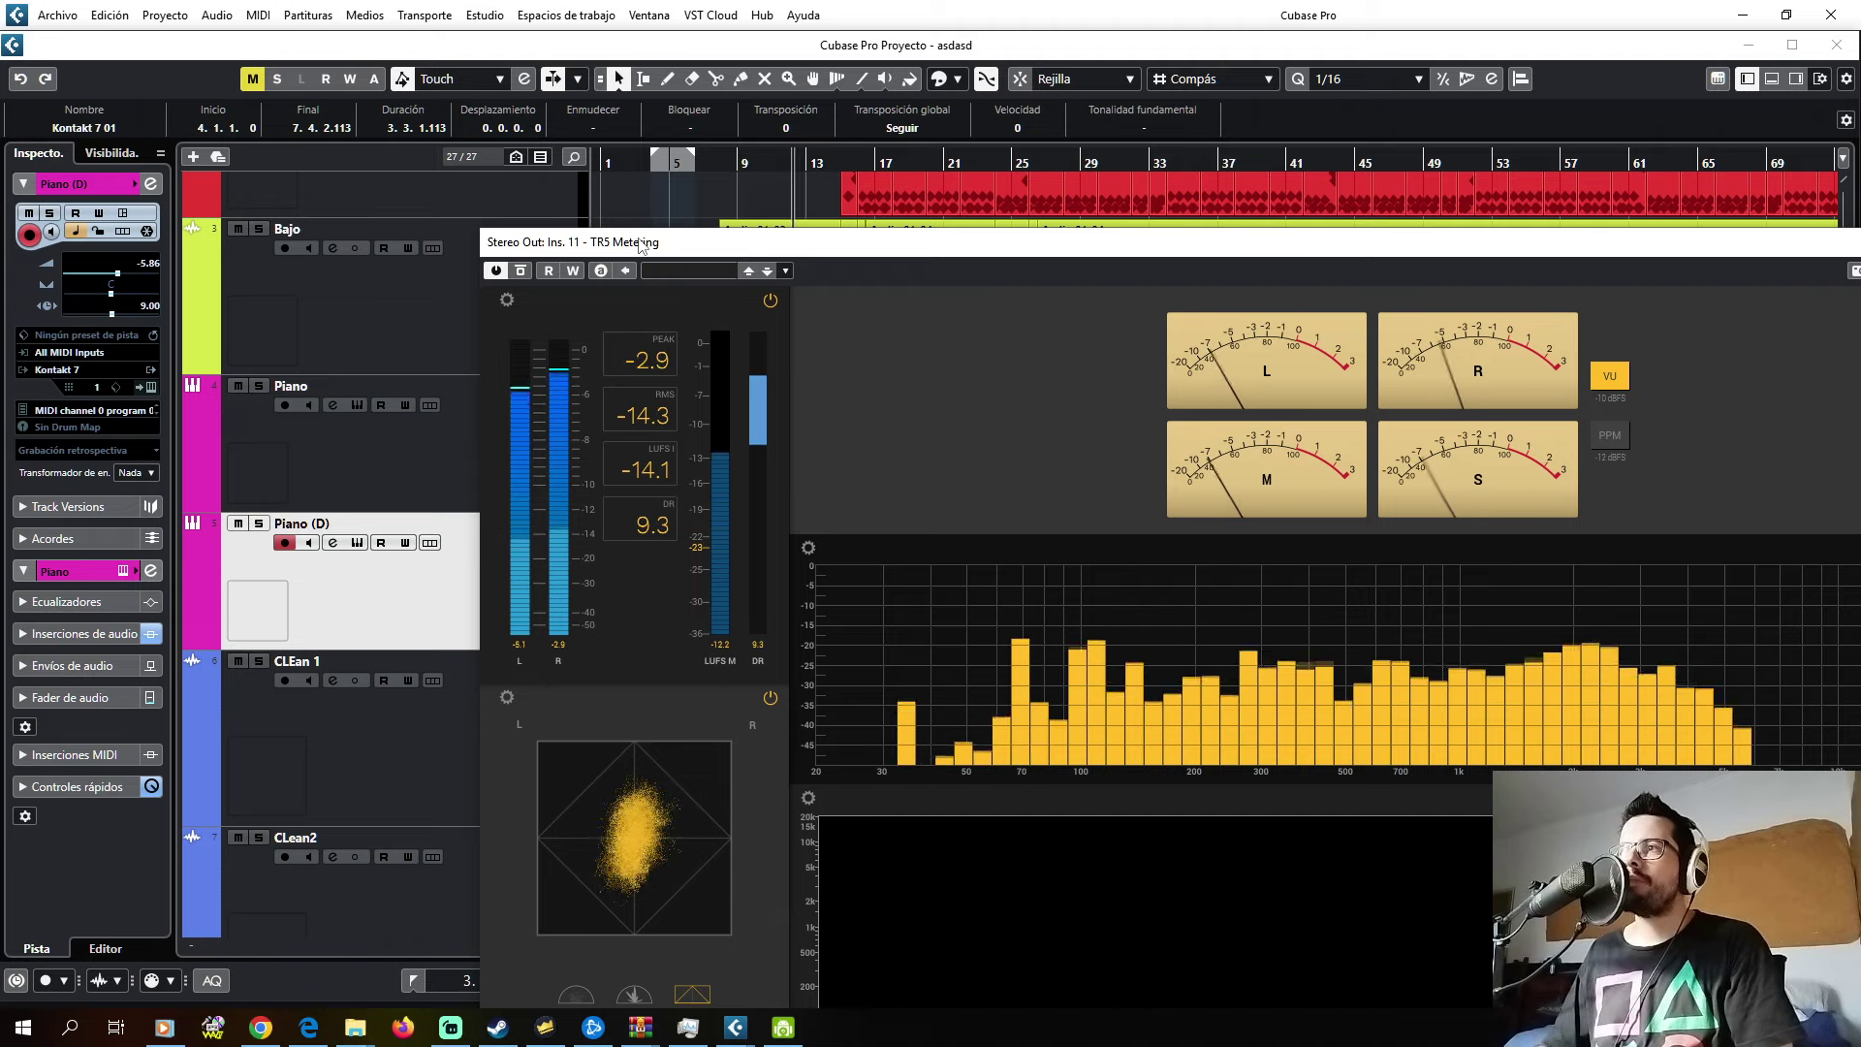
left_click_drag(640, 246, 253, 227)
left_click(1575, 224)
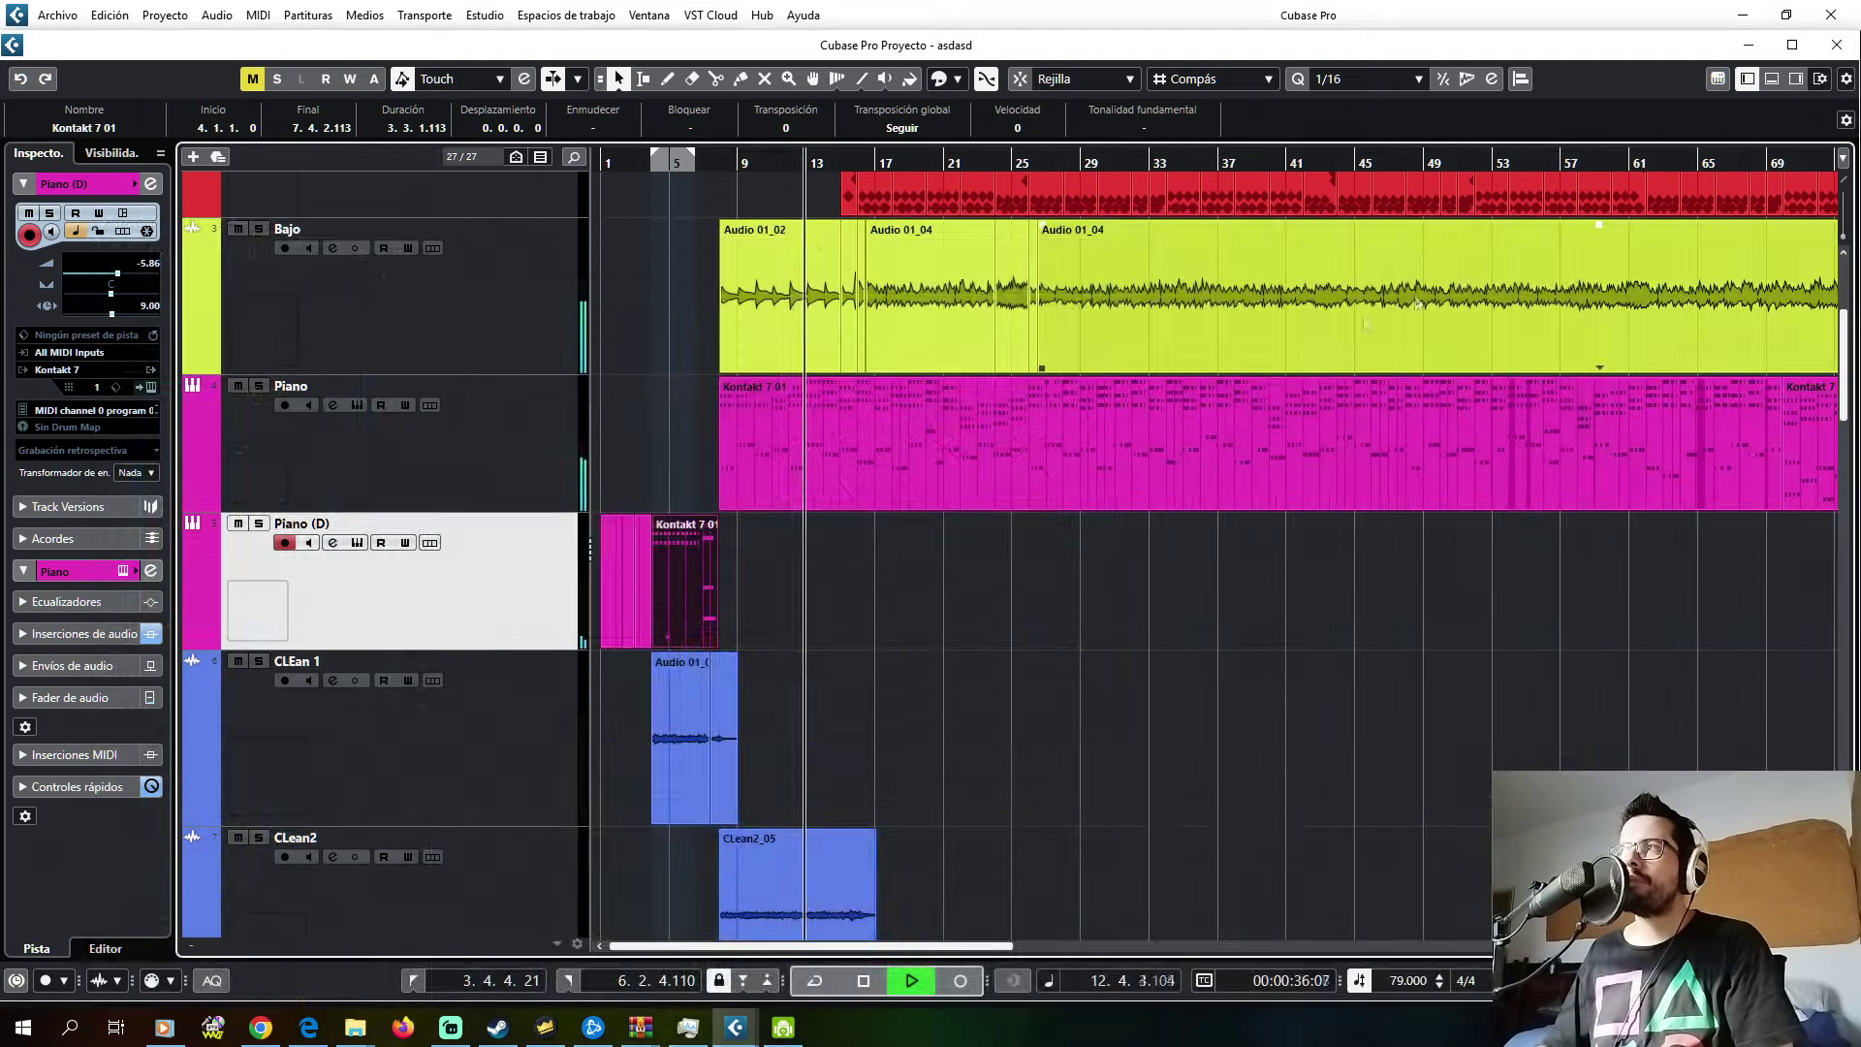
- Solo the CLean2 guitar track, select it and play it from about bar 7
scroll(934, 550, "down", 3)
left_click(260, 531)
left_click(711, 163)
key("space")
left_click(415, 665)
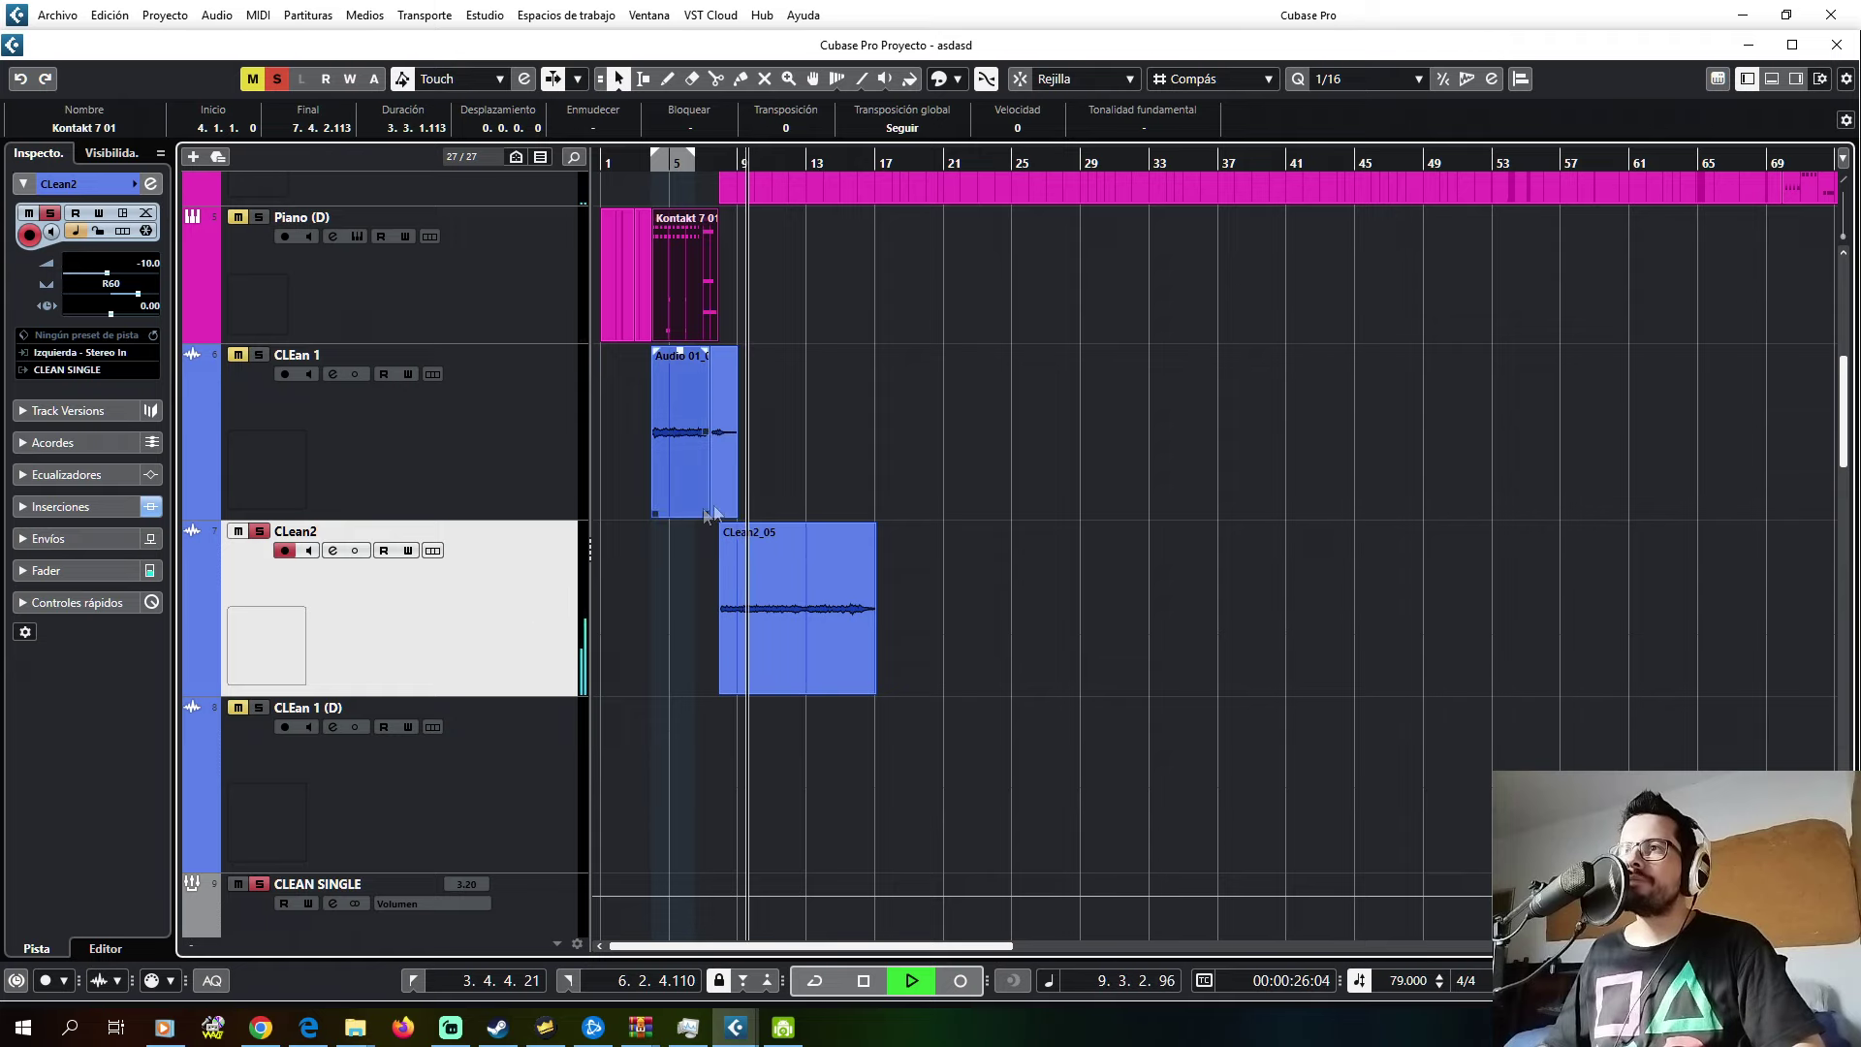
scroll(748, 496, "down", 4)
scroll(560, 458, "down", 3)
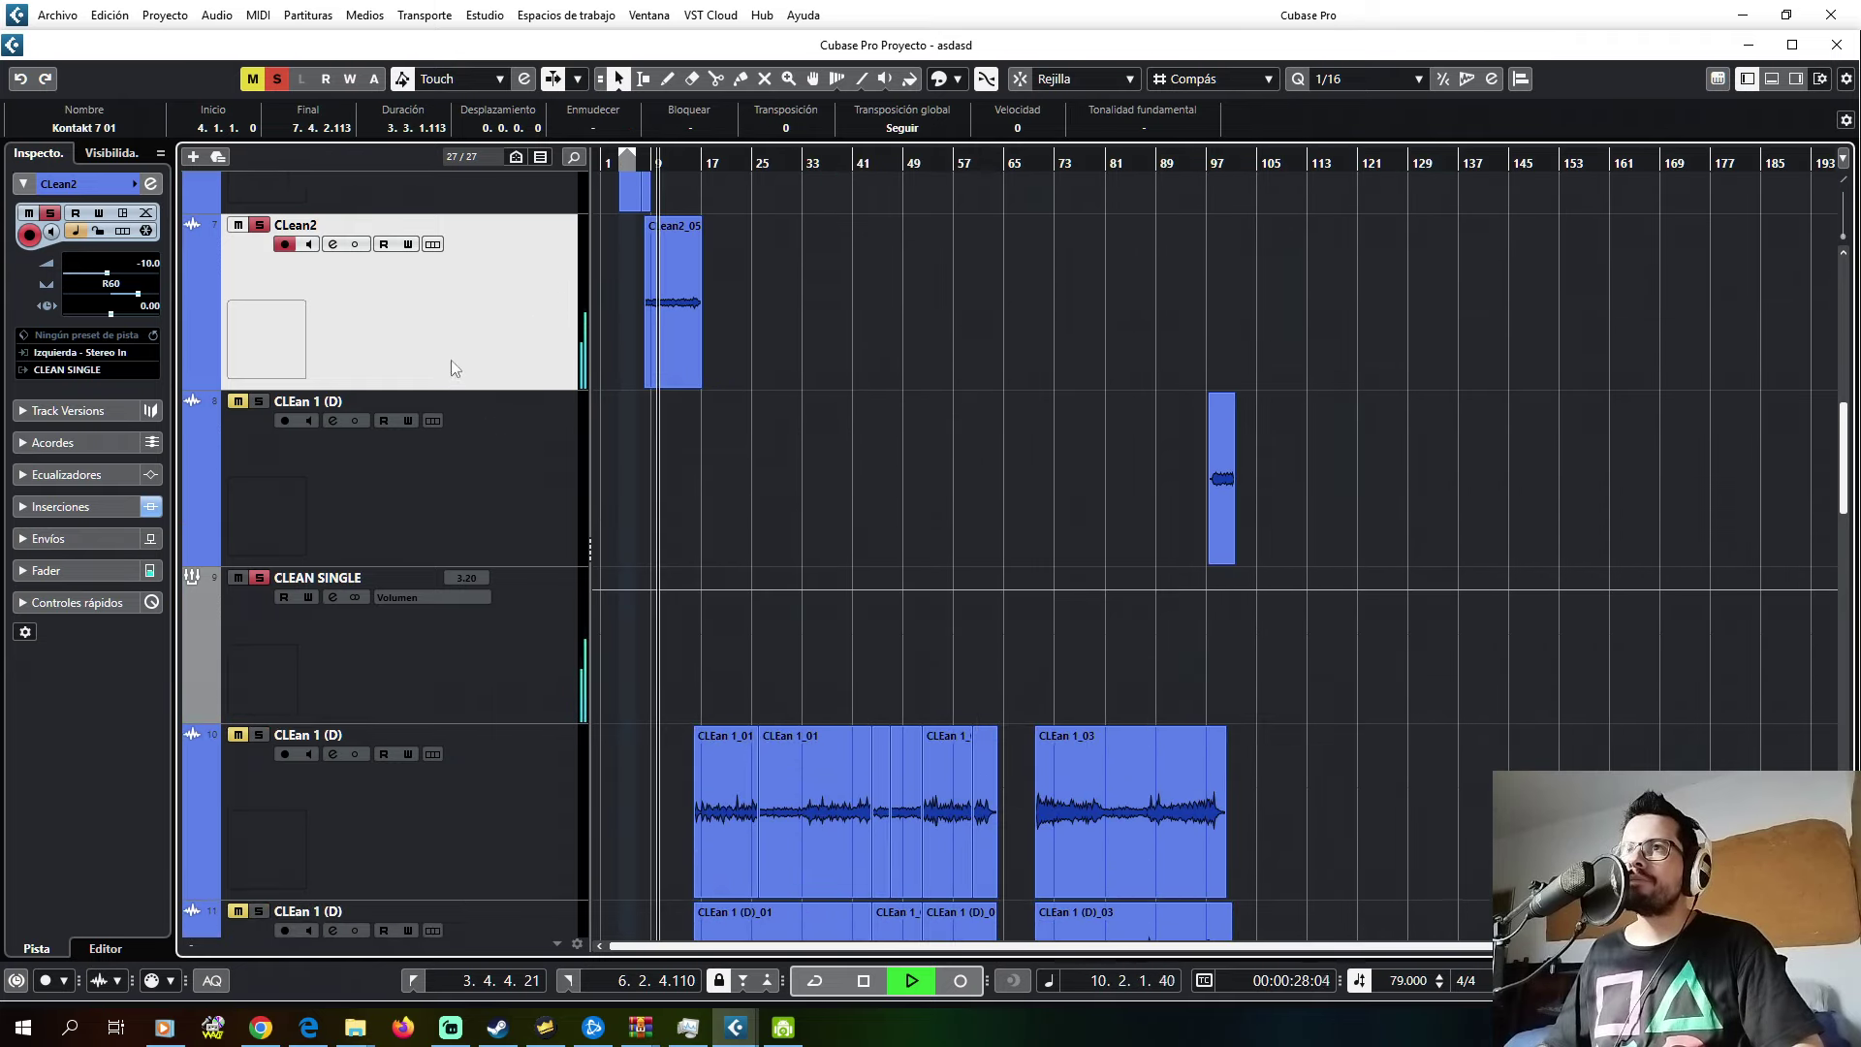
key("space")
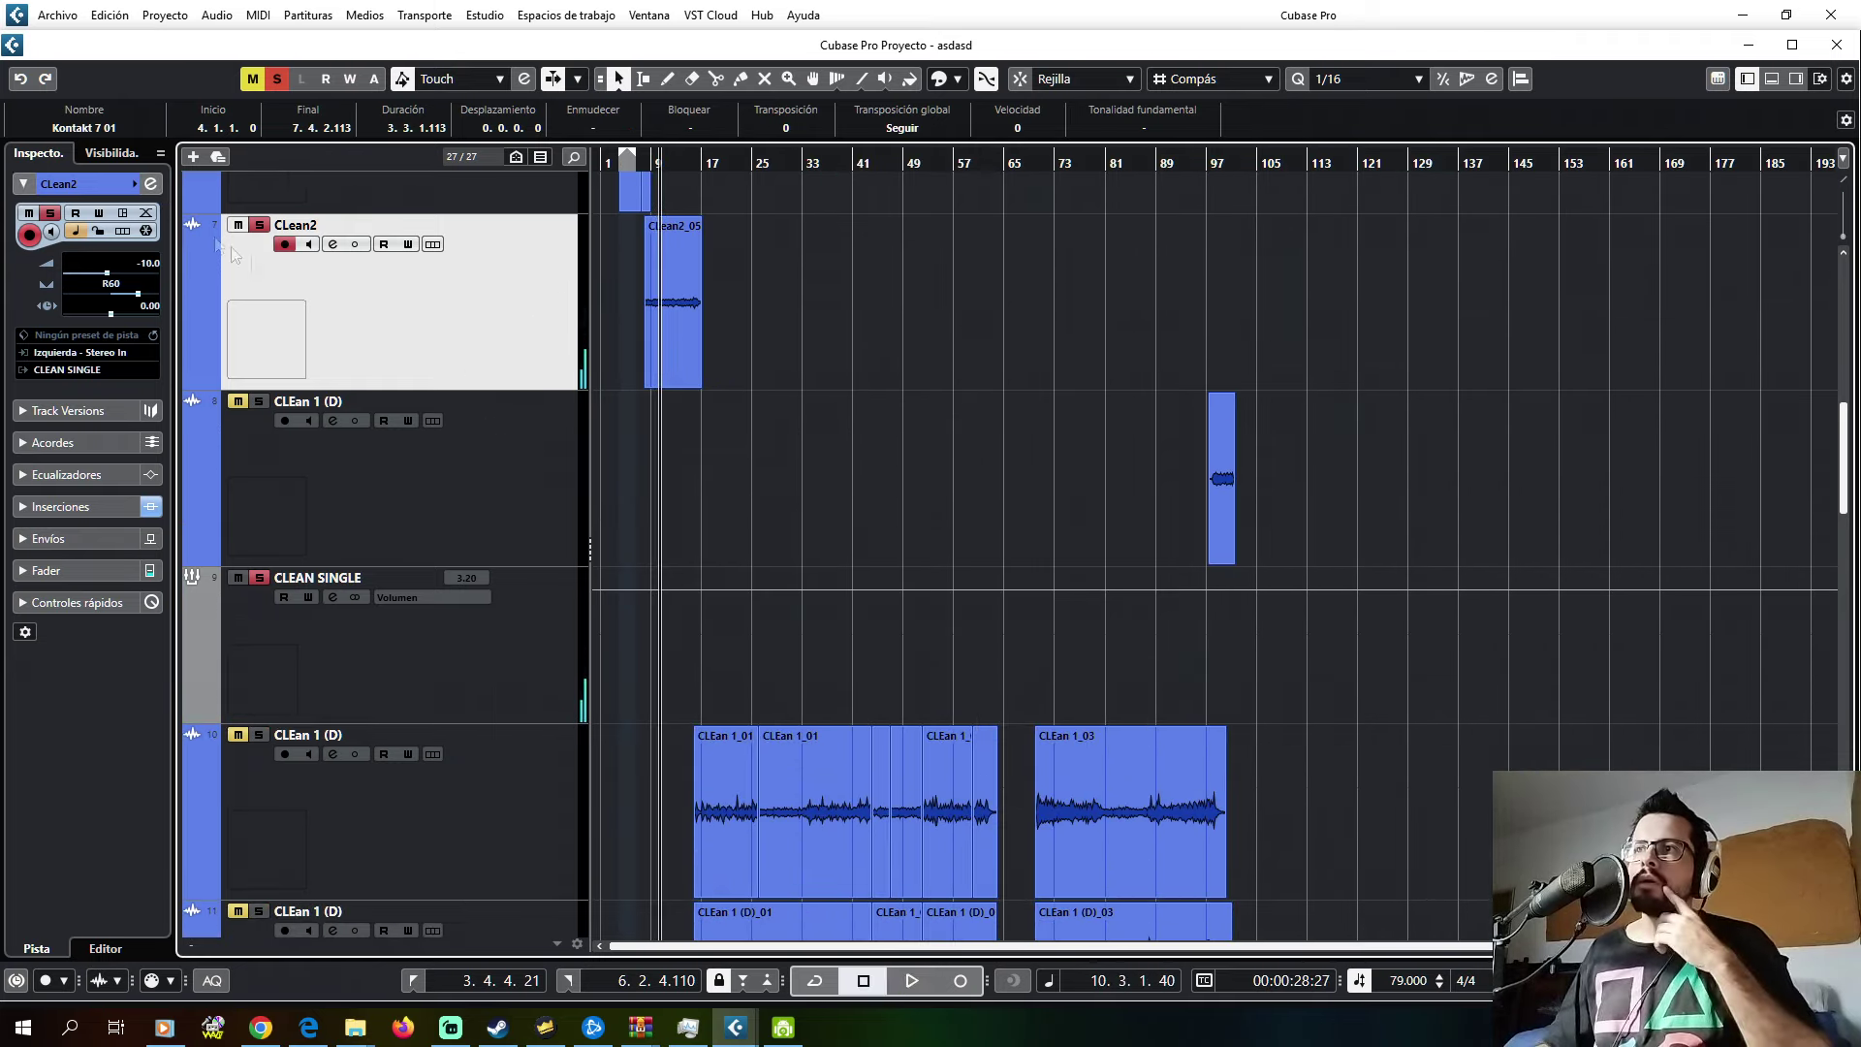
key("space")
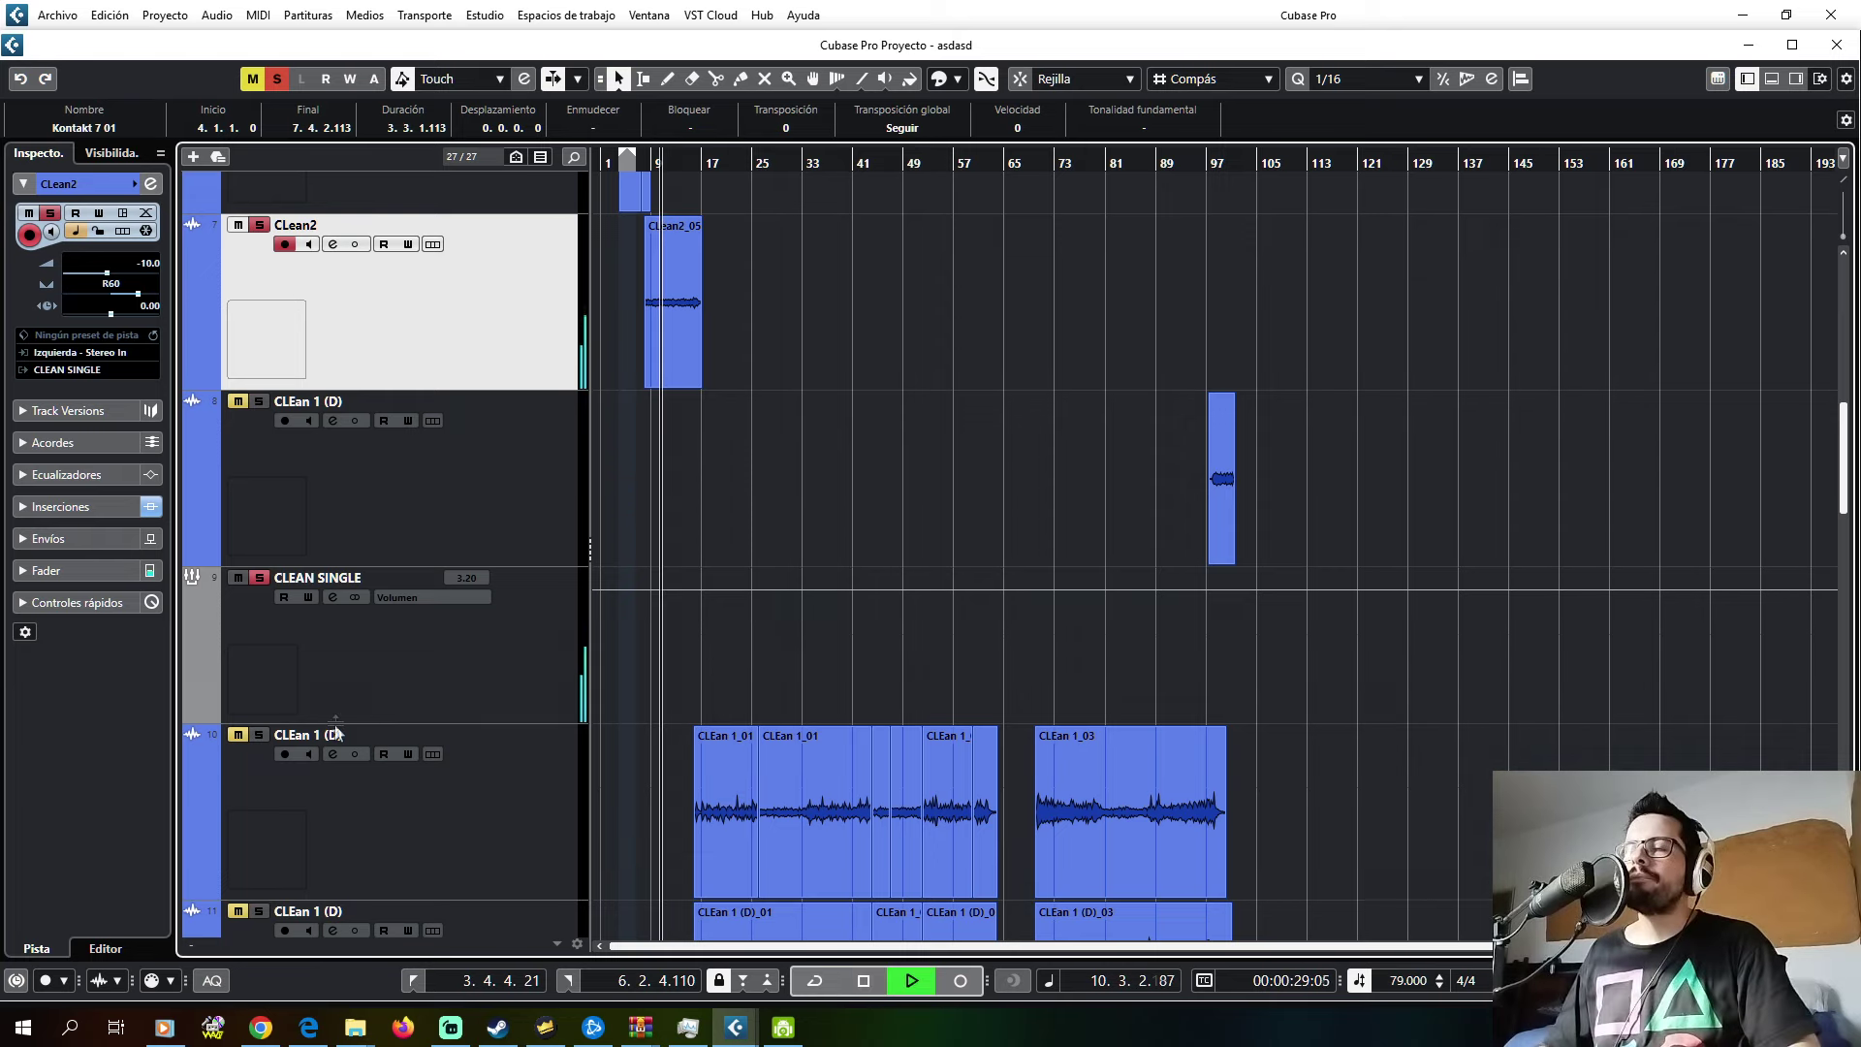
- Play from about bar 15, solo the CLEan 1 (D) track below CLEAN SINGLE, and route its output to CLEAN SINGLE
left_click(695, 164)
left_click(258, 735)
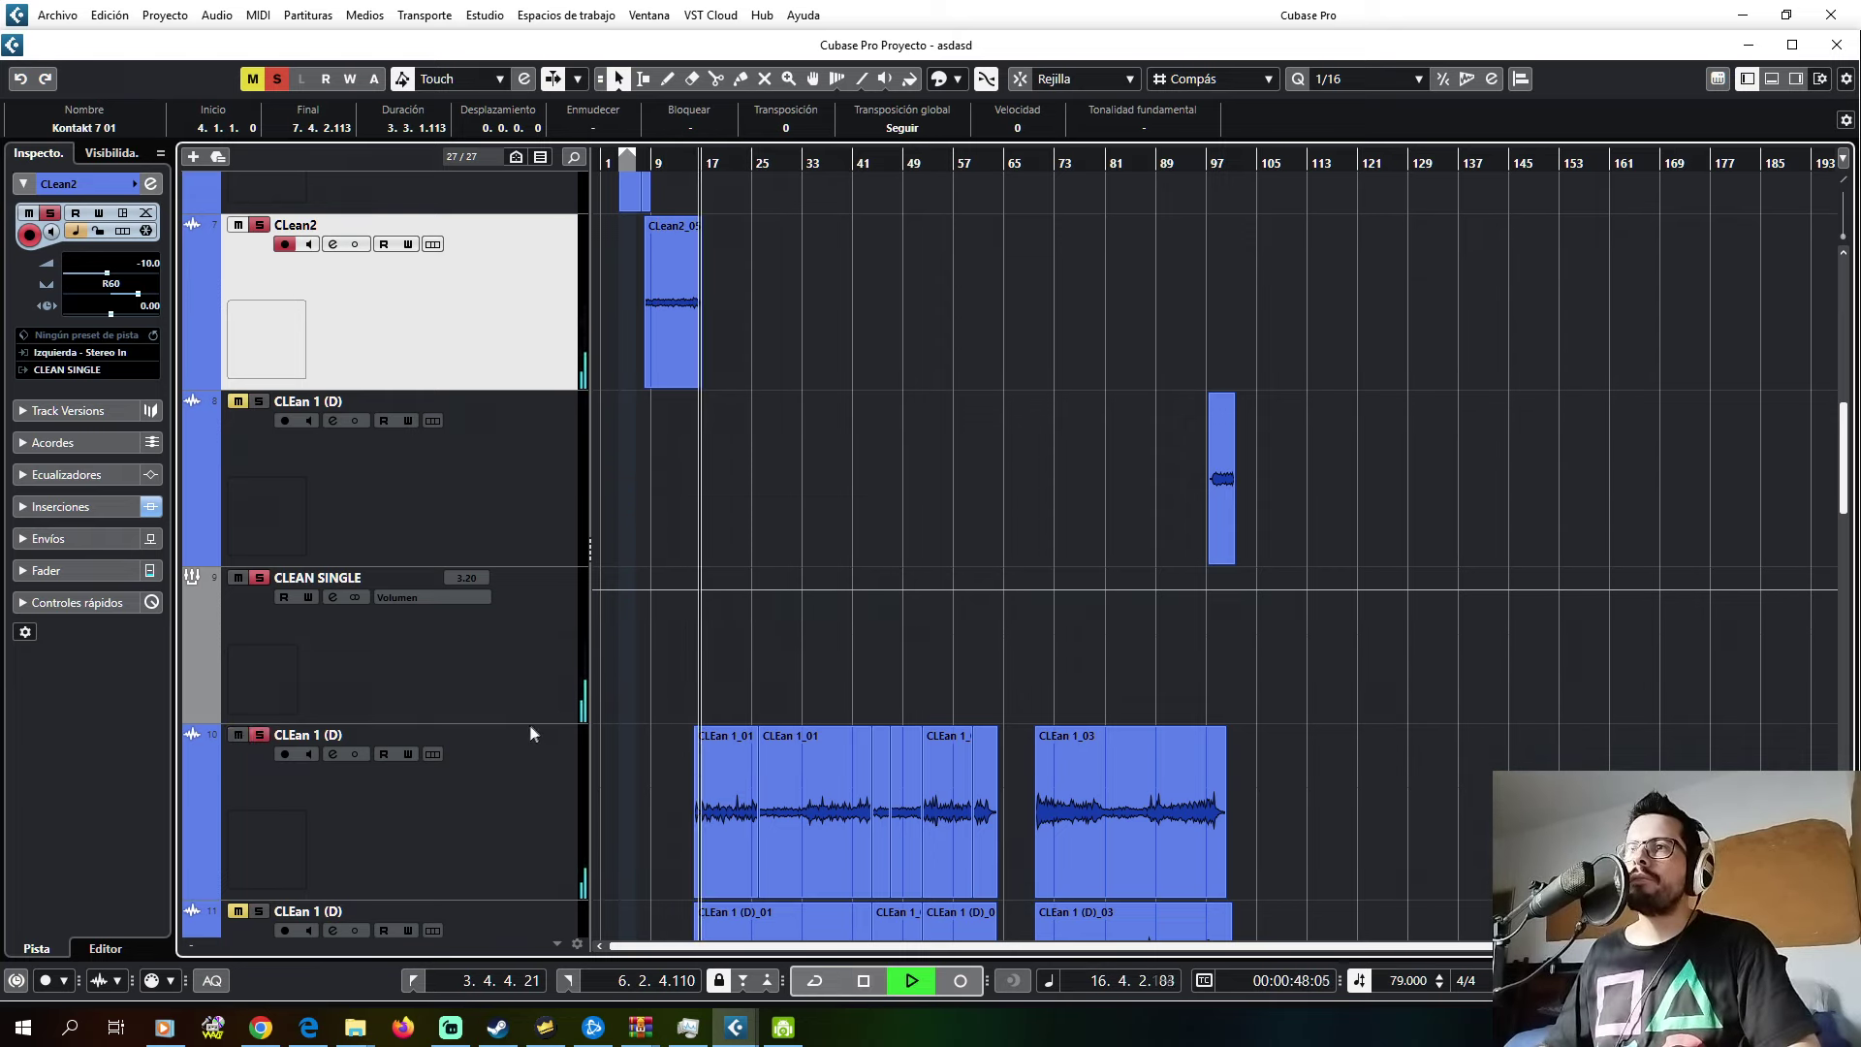
scroll(539, 712, "down", 2)
left_click(492, 665)
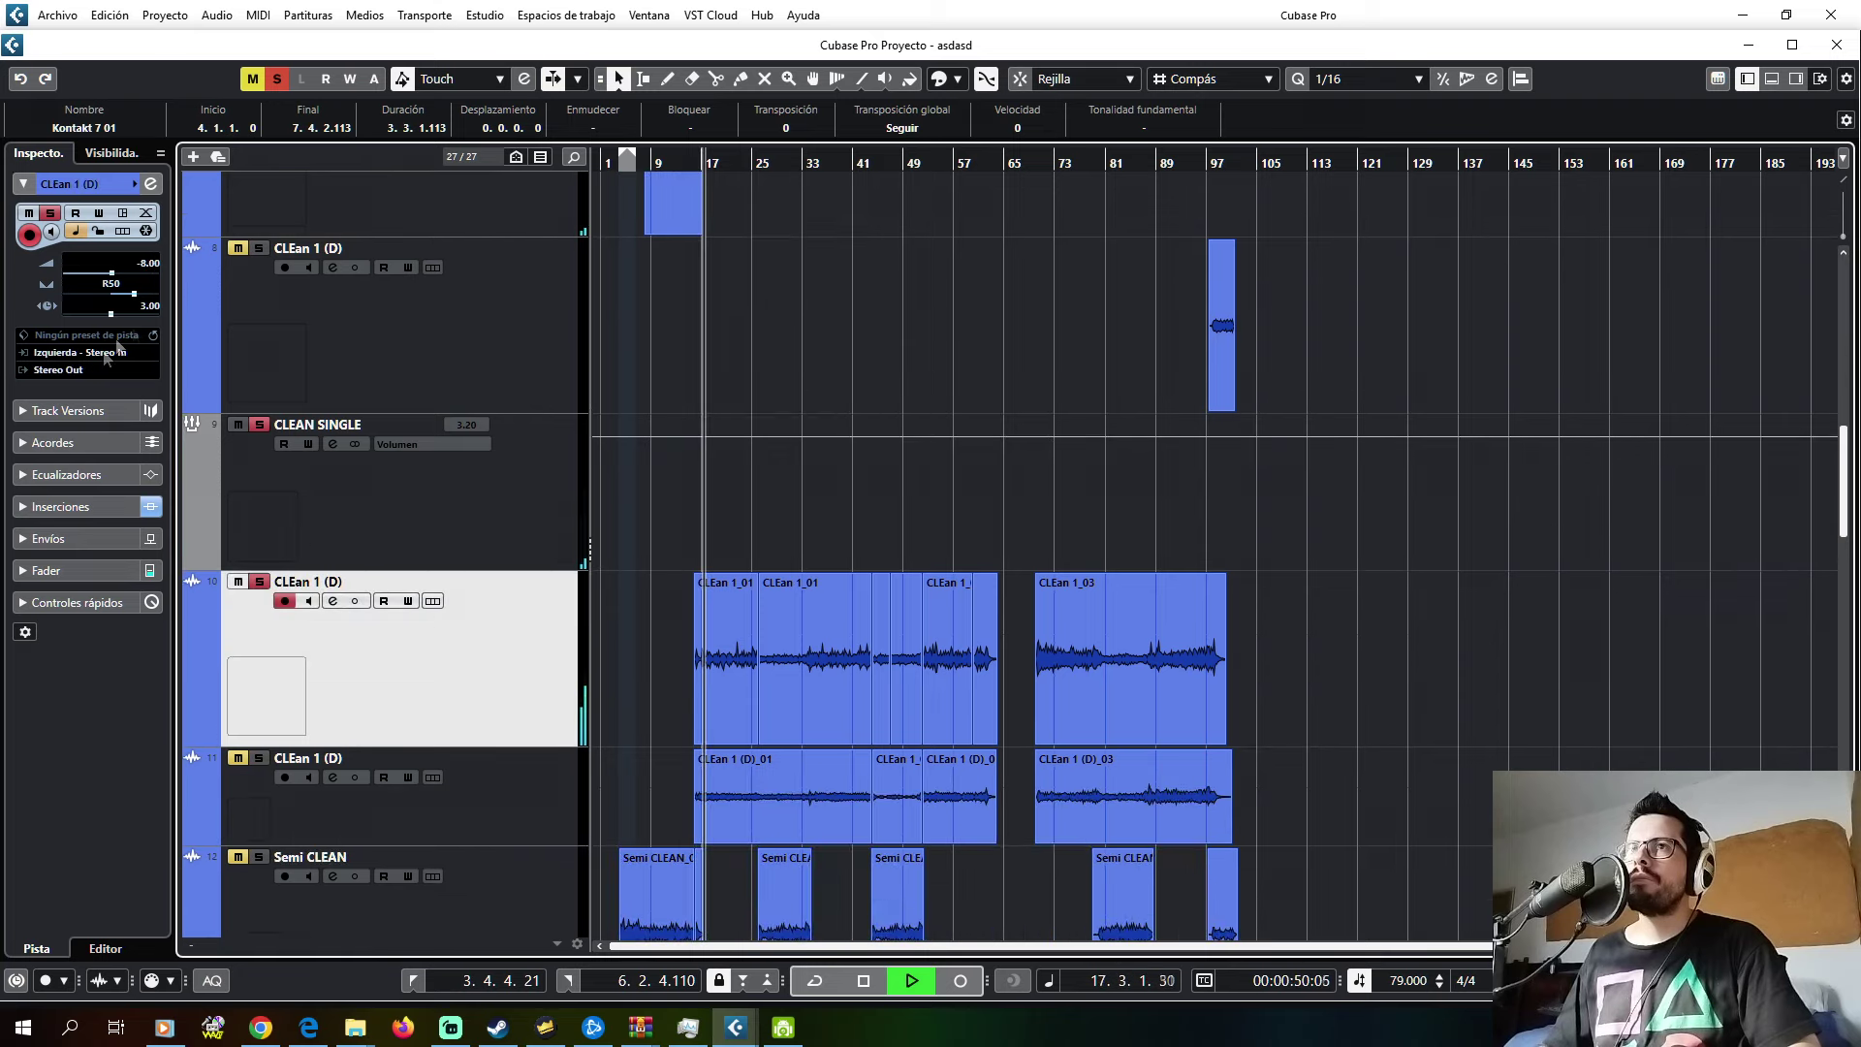
left_click(64, 370)
left_click(191, 571)
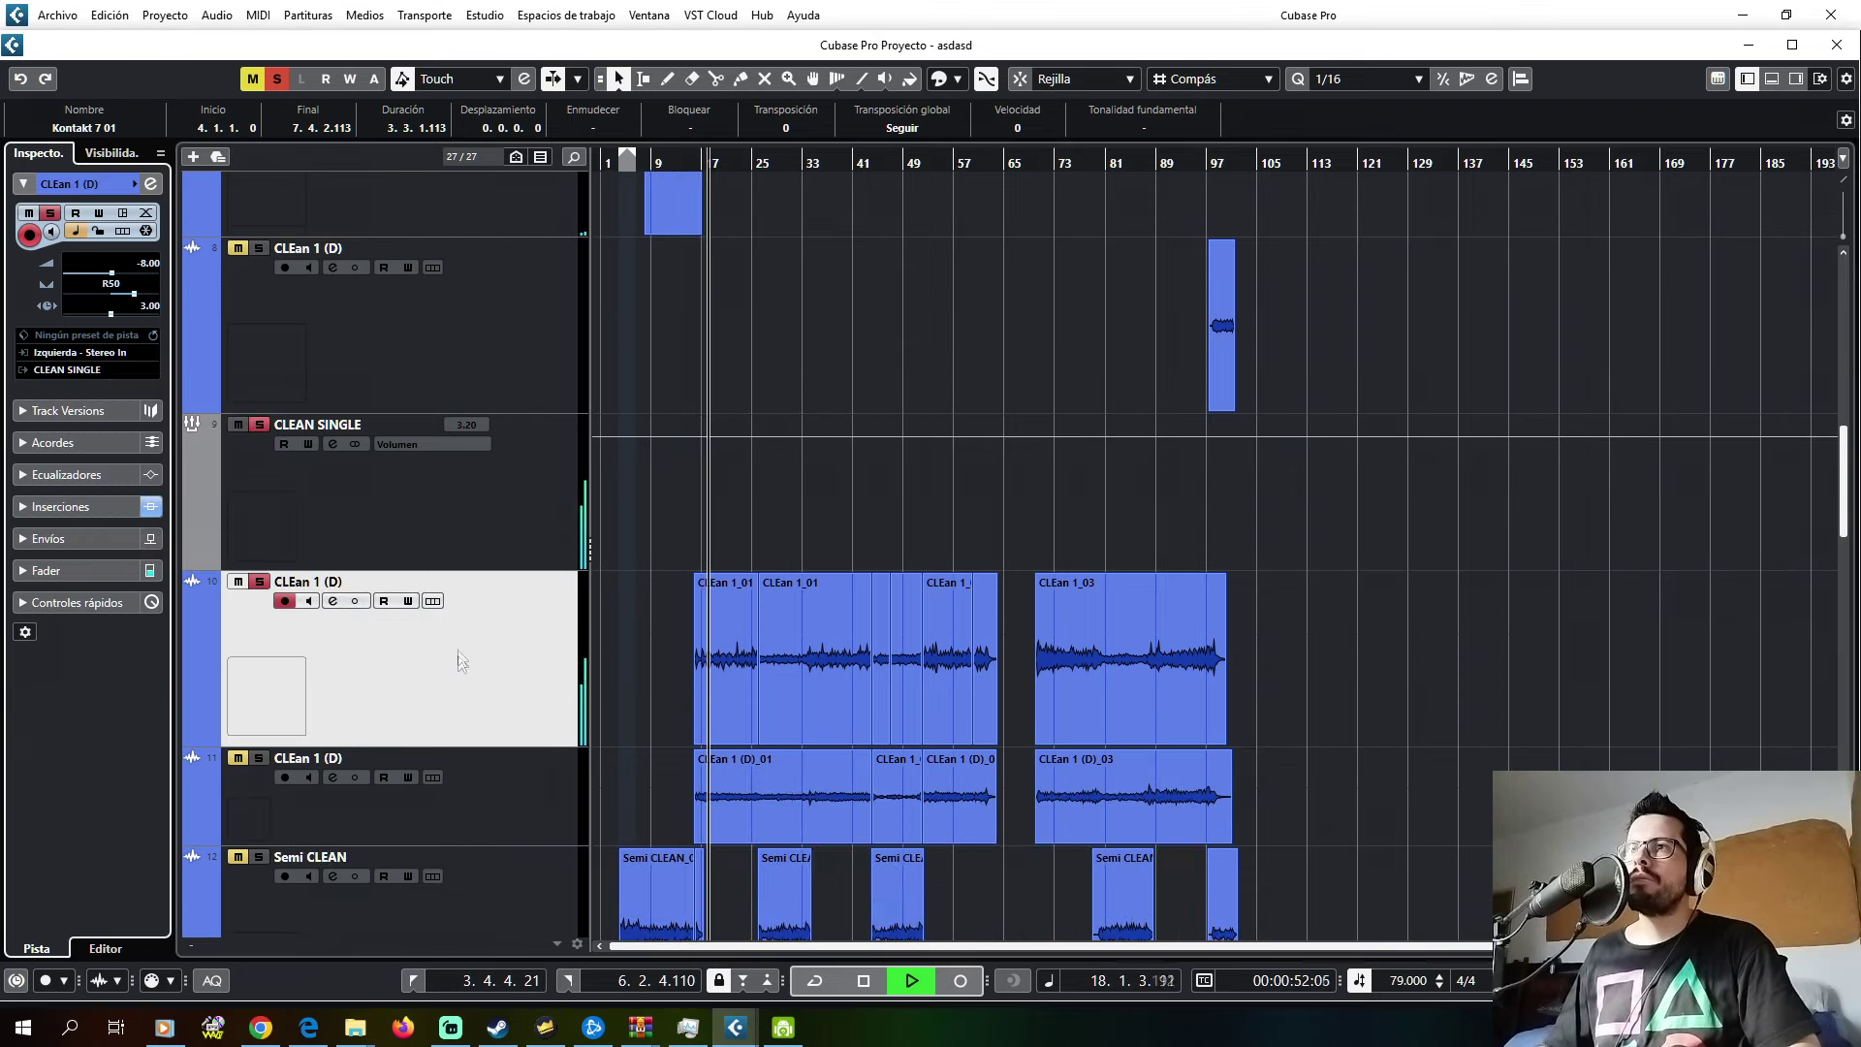
- Replay CLean2 from about bar 8 and insert CLA Guitars Stereo after its amp plug-in, with Club reverb, Eight delay and Stereo pitch active
scroll(462, 582, "up", 2)
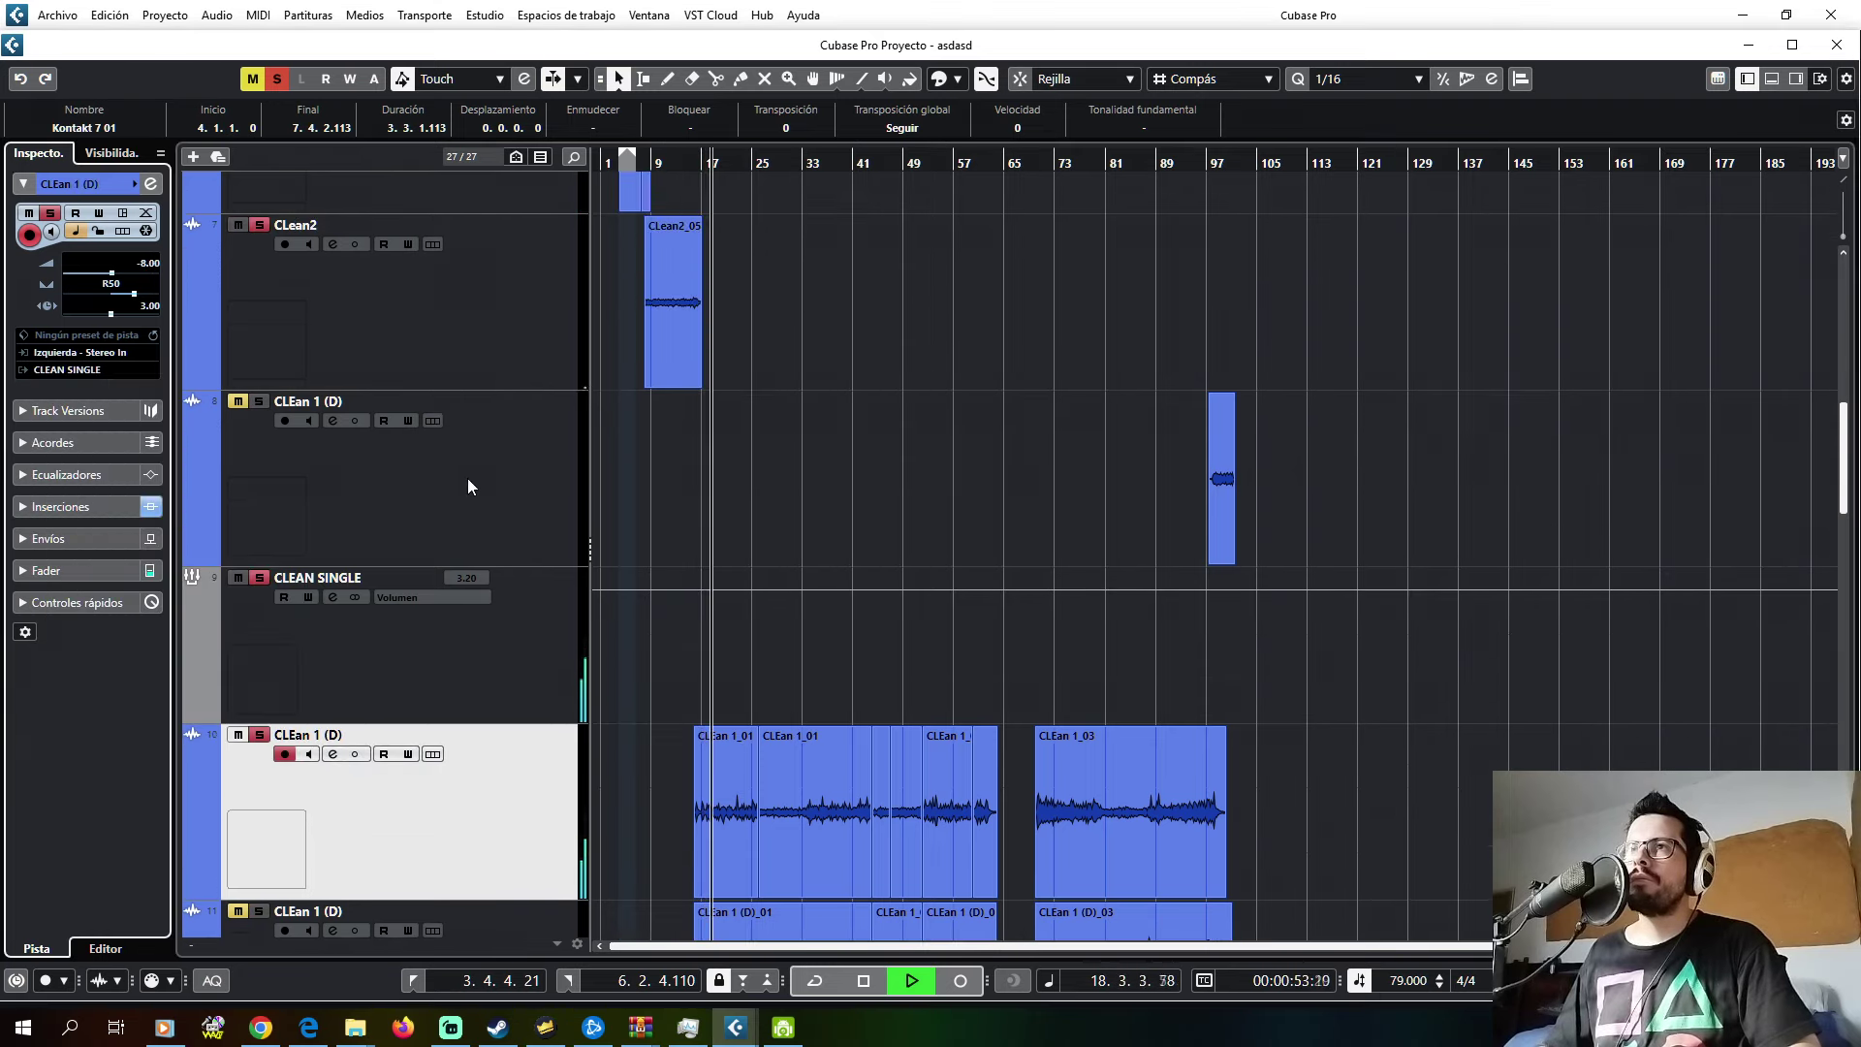
left_click(646, 160)
left_click(475, 320)
left_click(150, 184)
left_click(226, 245)
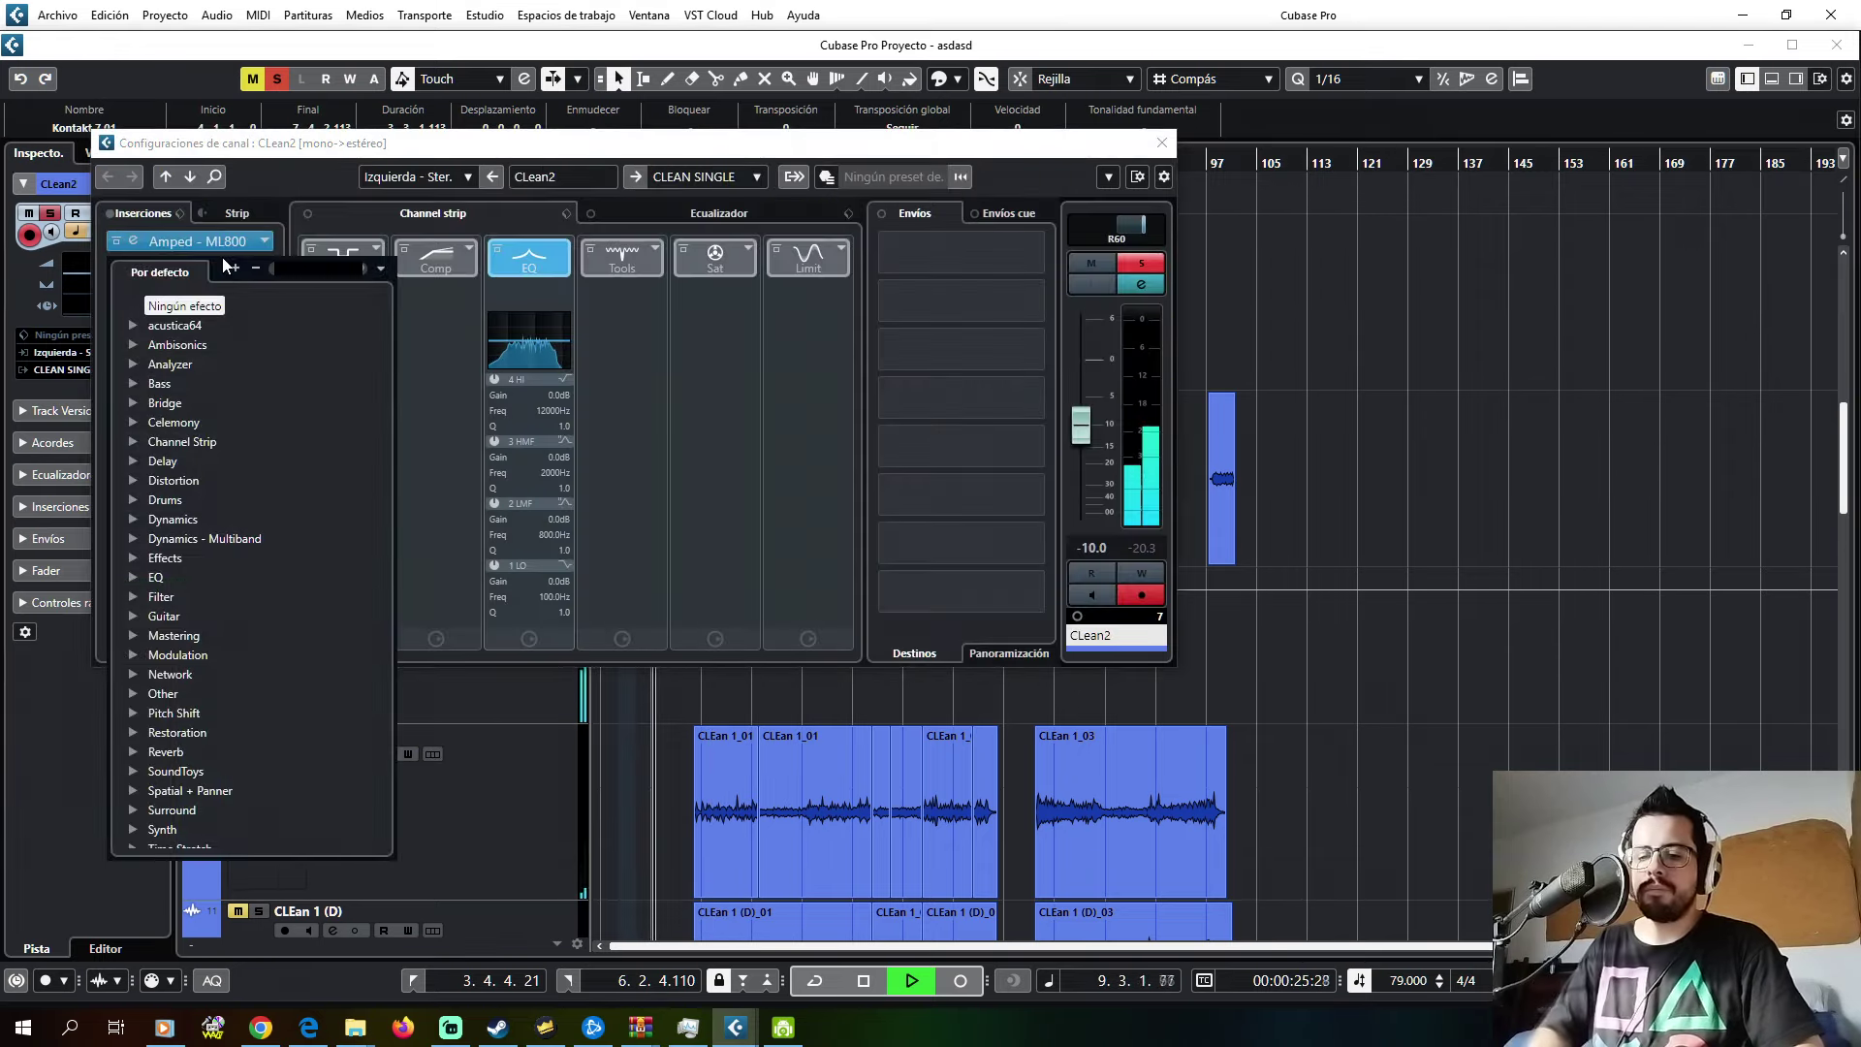
type("cla")
scroll(215, 667, "down", 2)
left_click(234, 718)
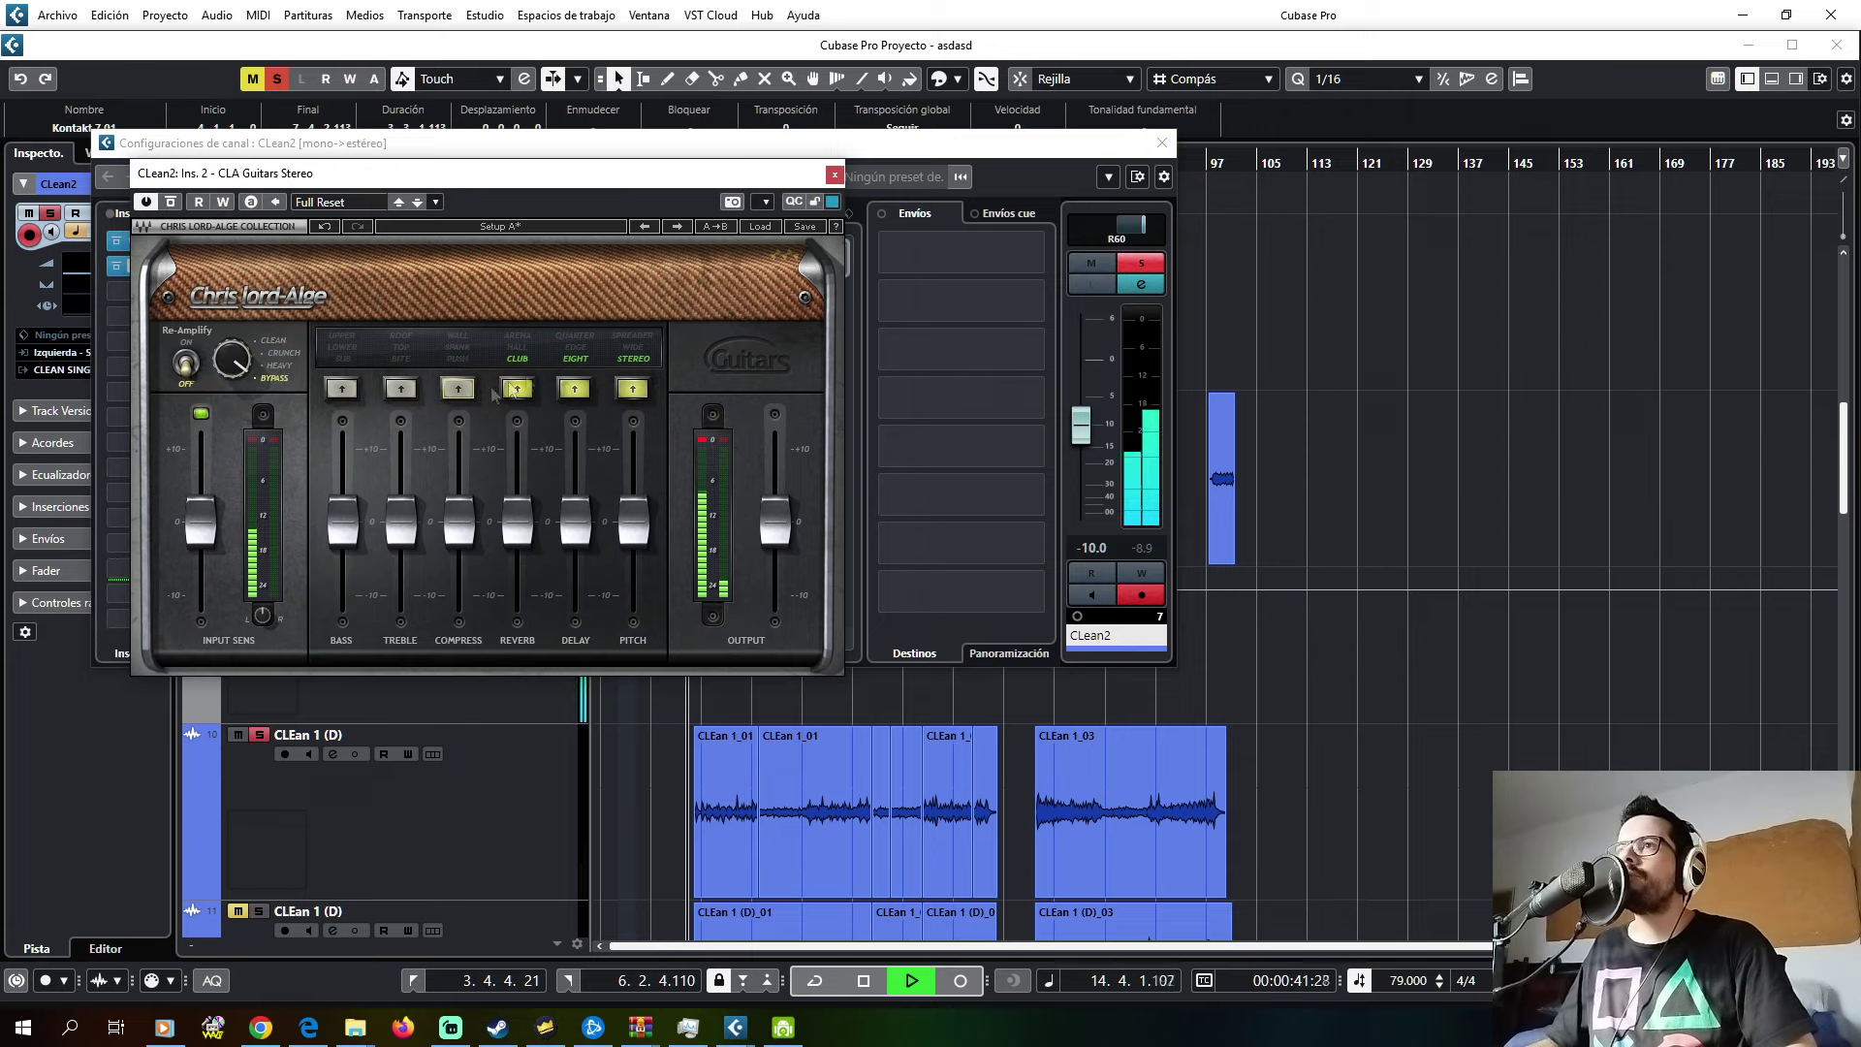
- In CLA Guitars on CLean2, switch the delay to Edge, lower it to about -4.6 and raise the reverb slightly while playing the guitar
key("space")
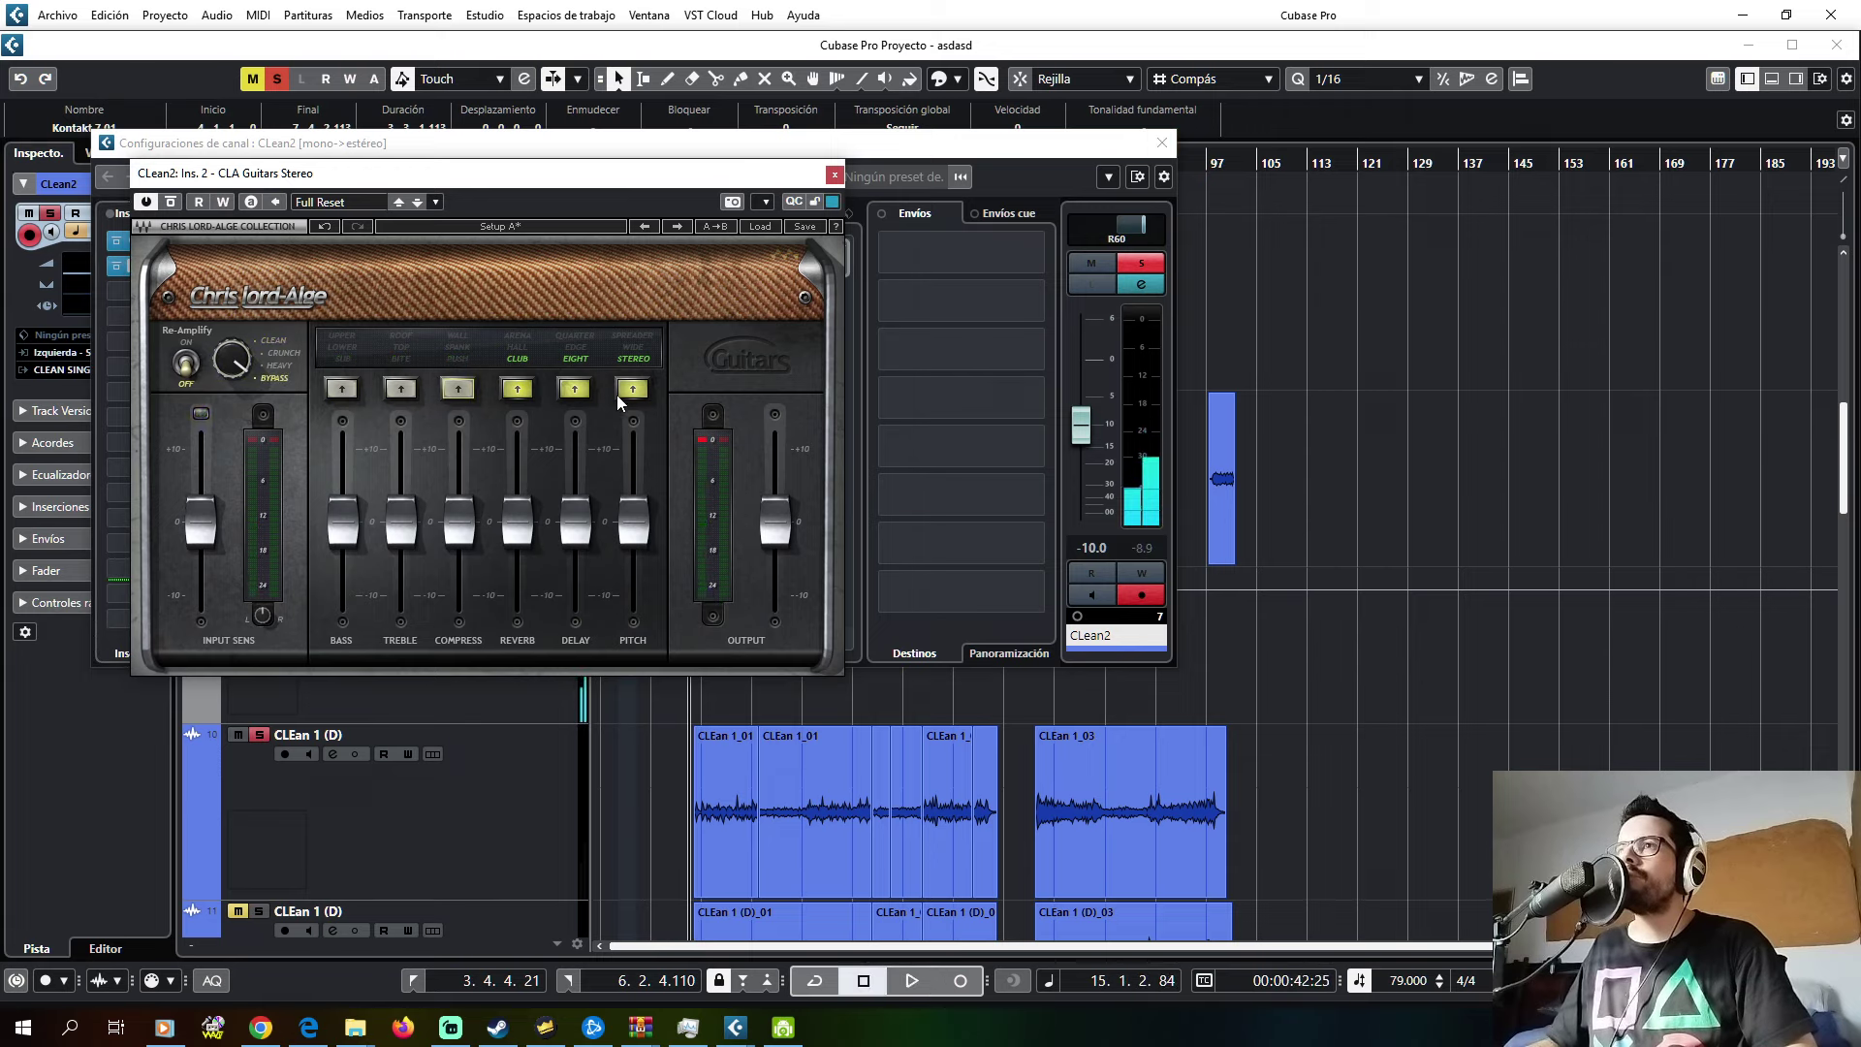
key("space")
key("space")
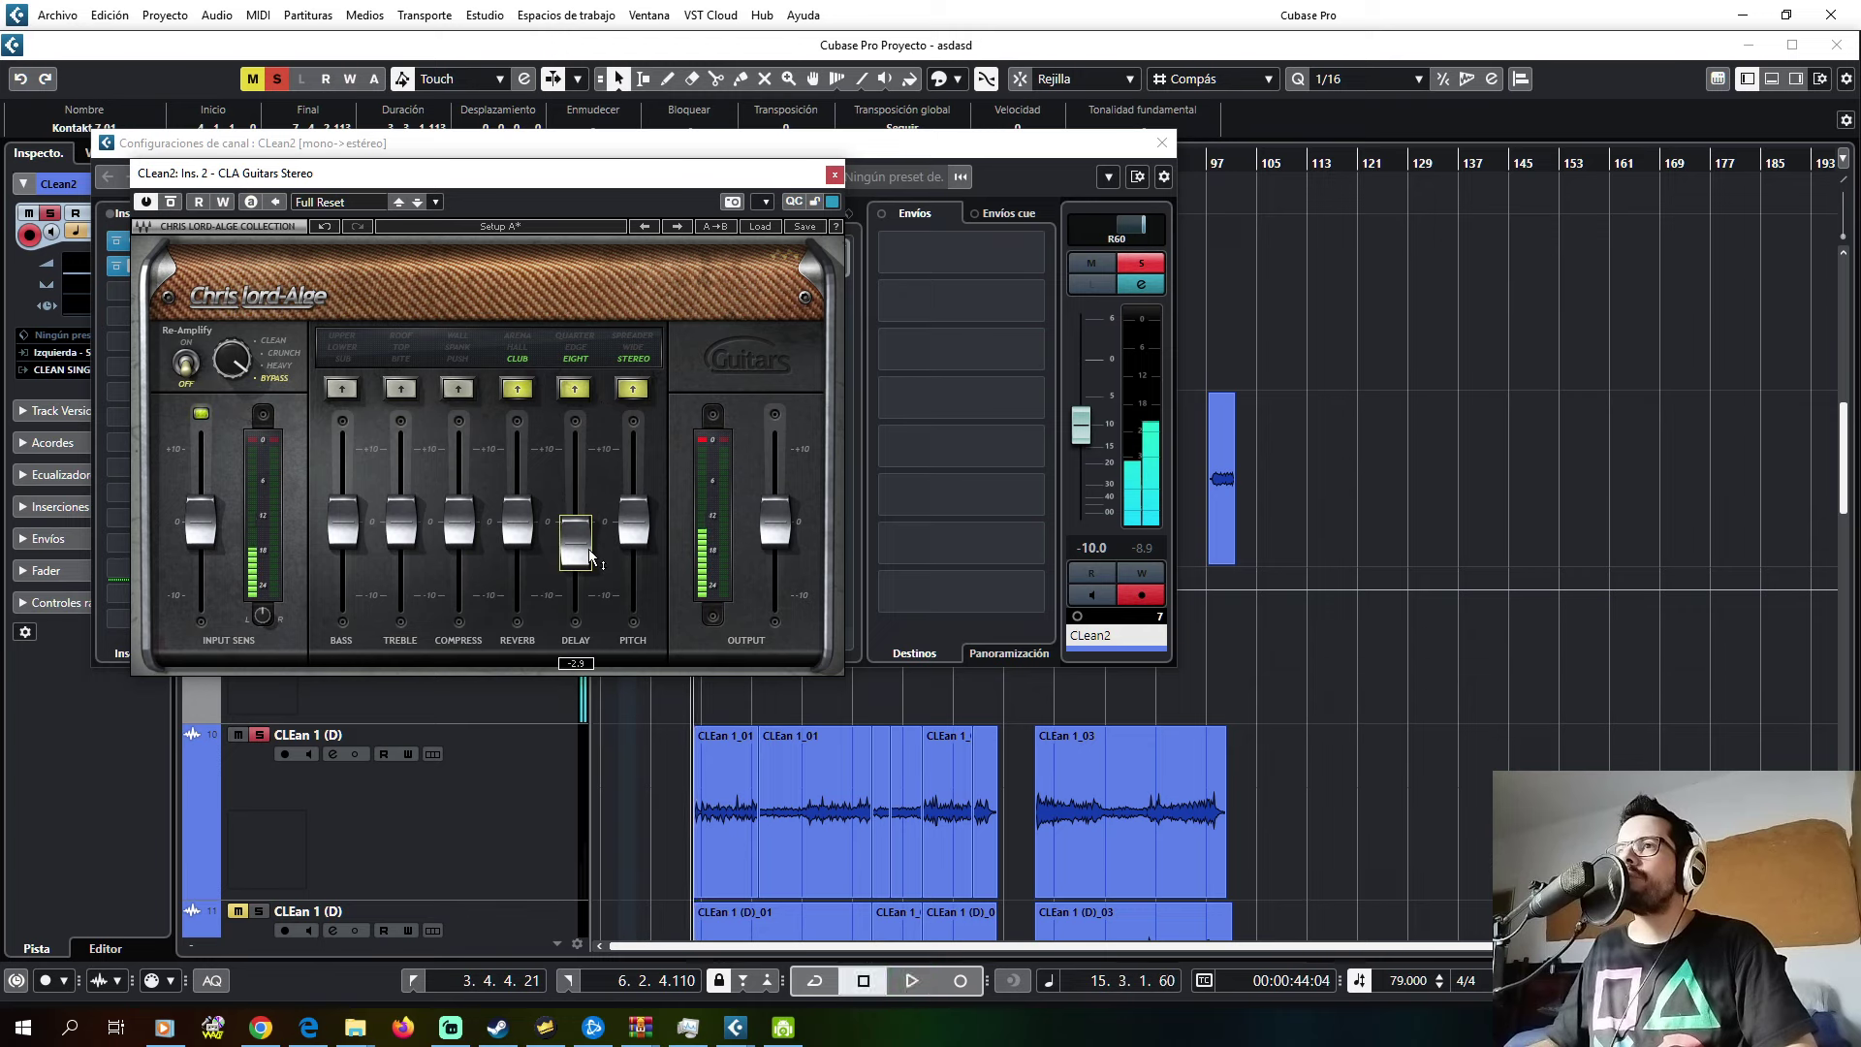
key("space")
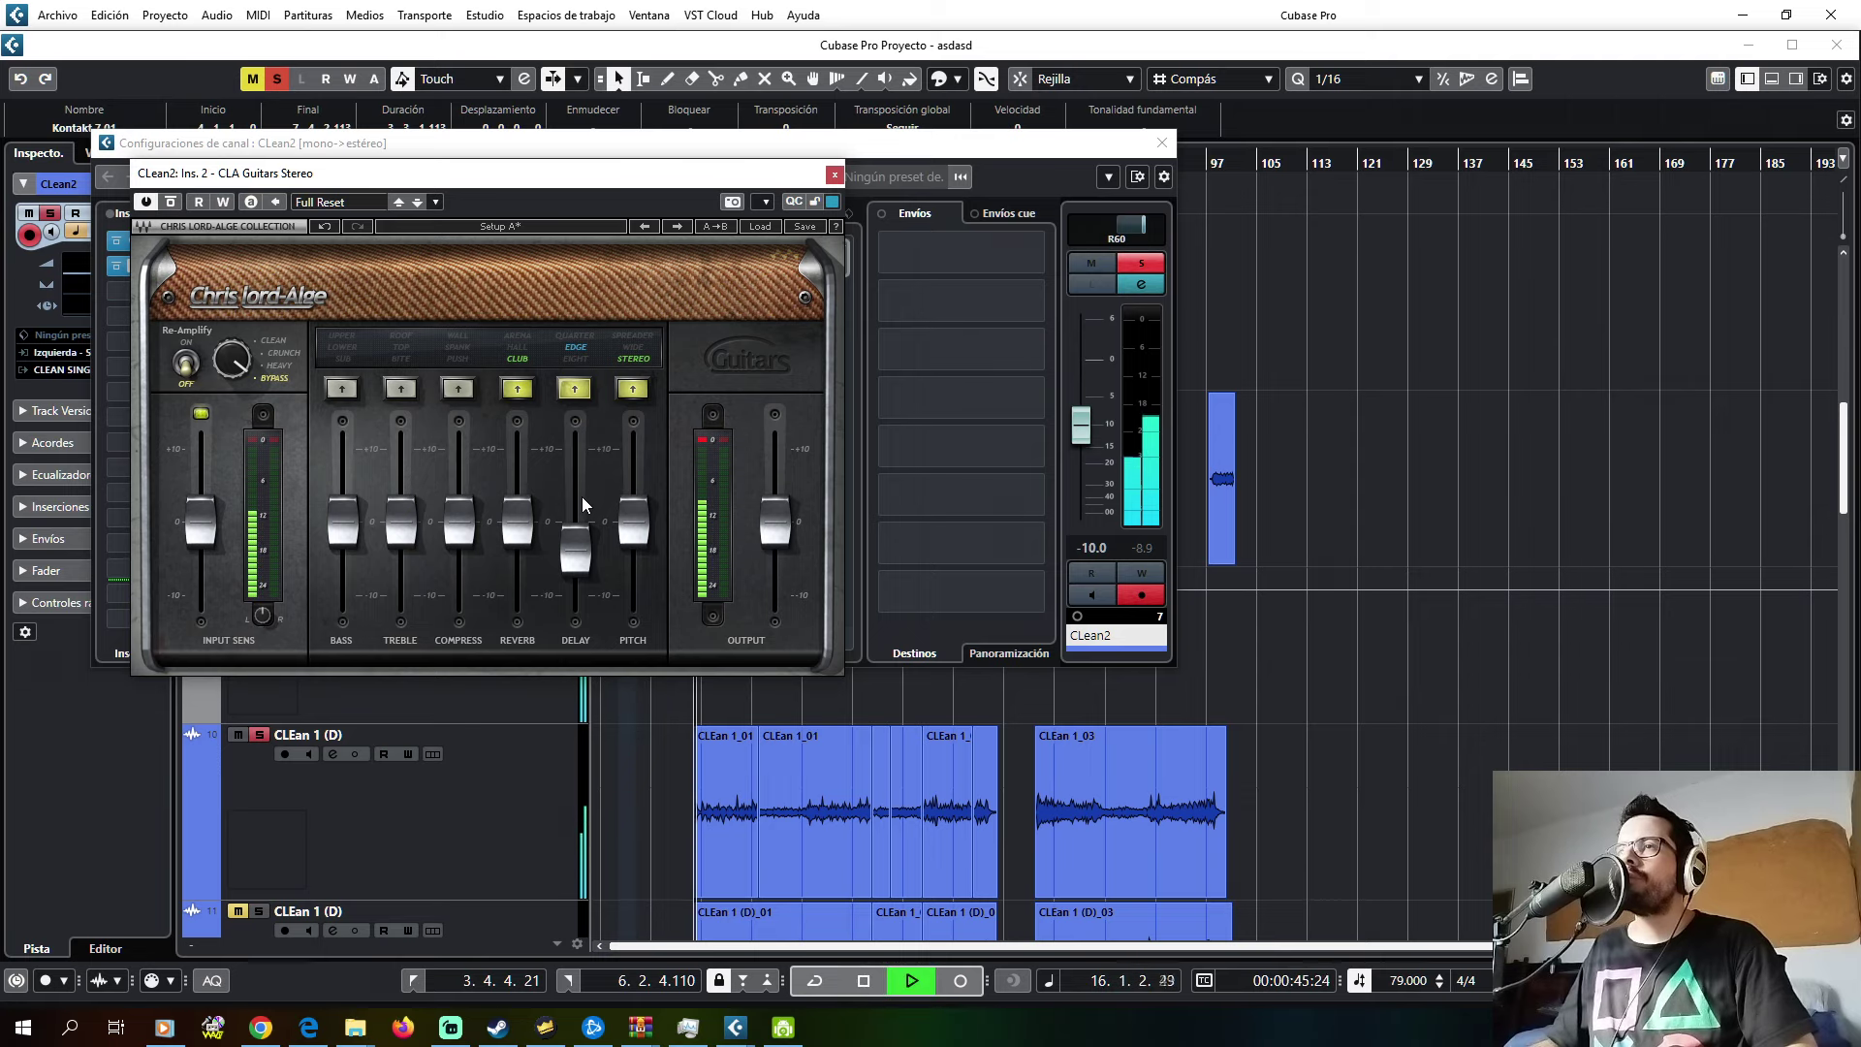
key("space")
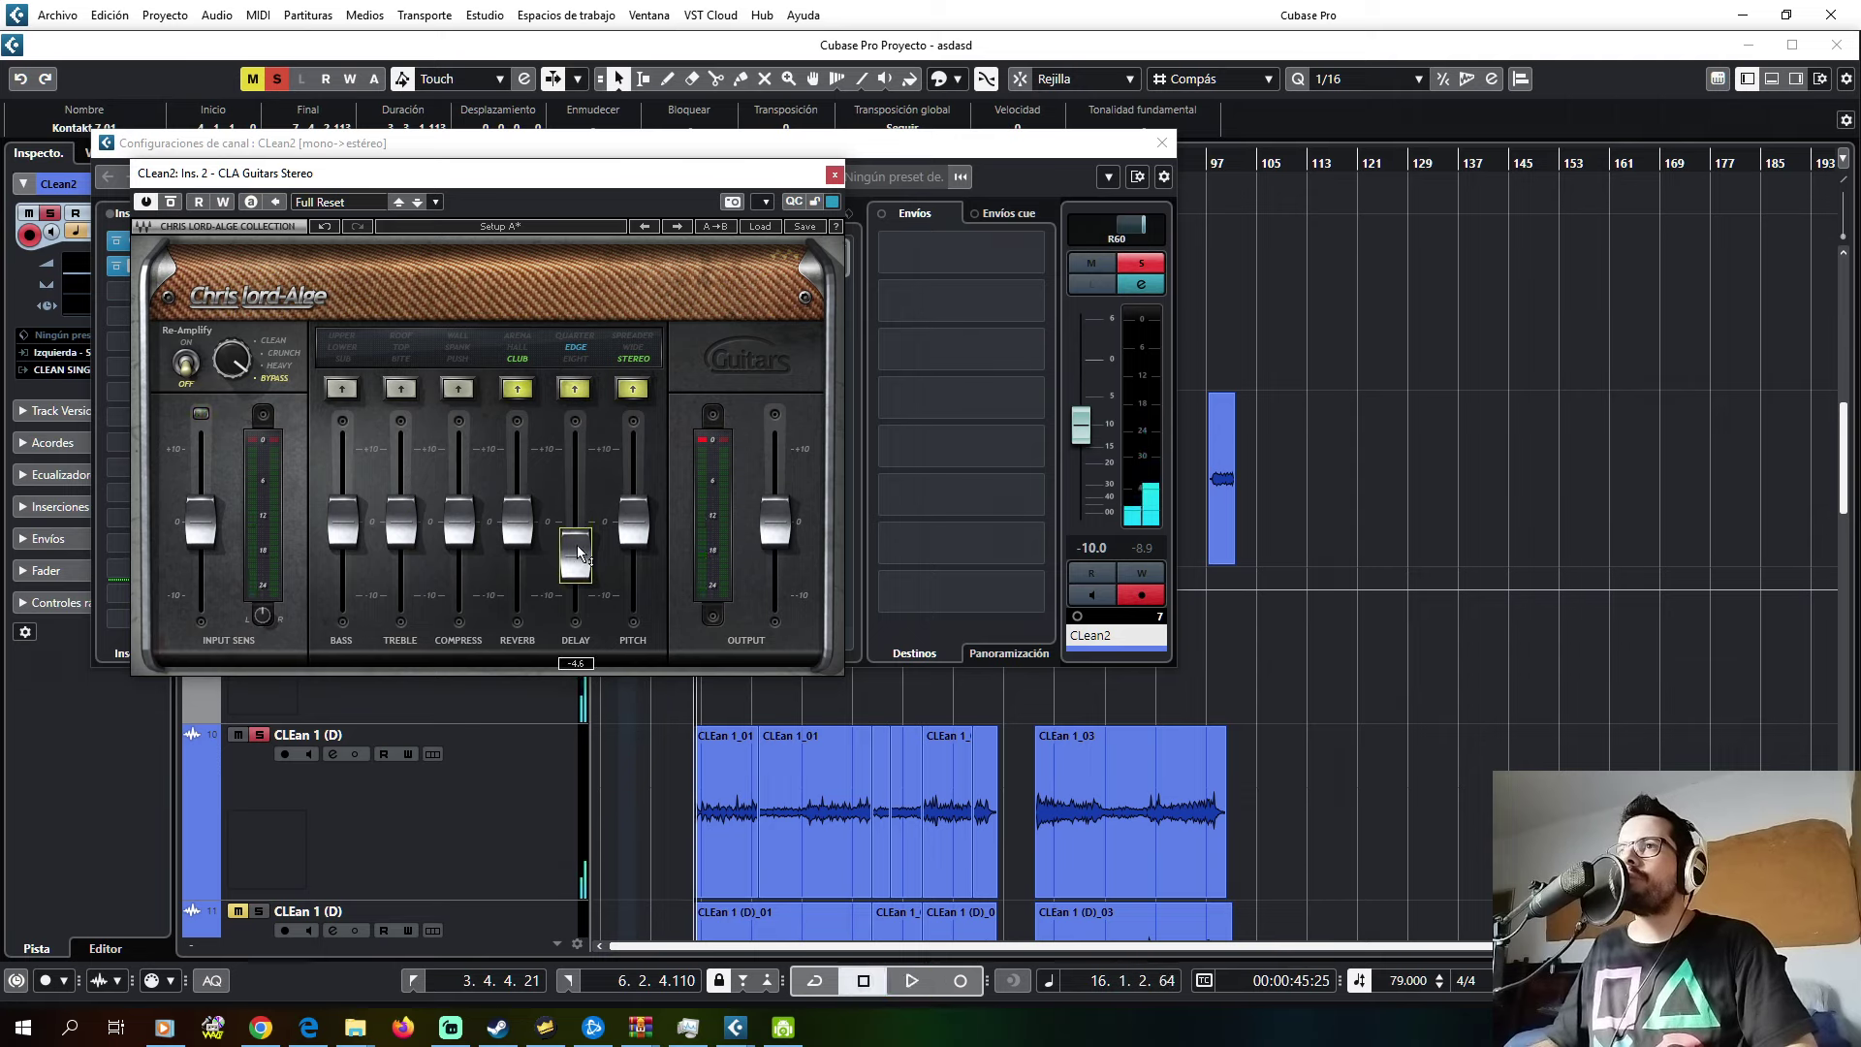
key("space")
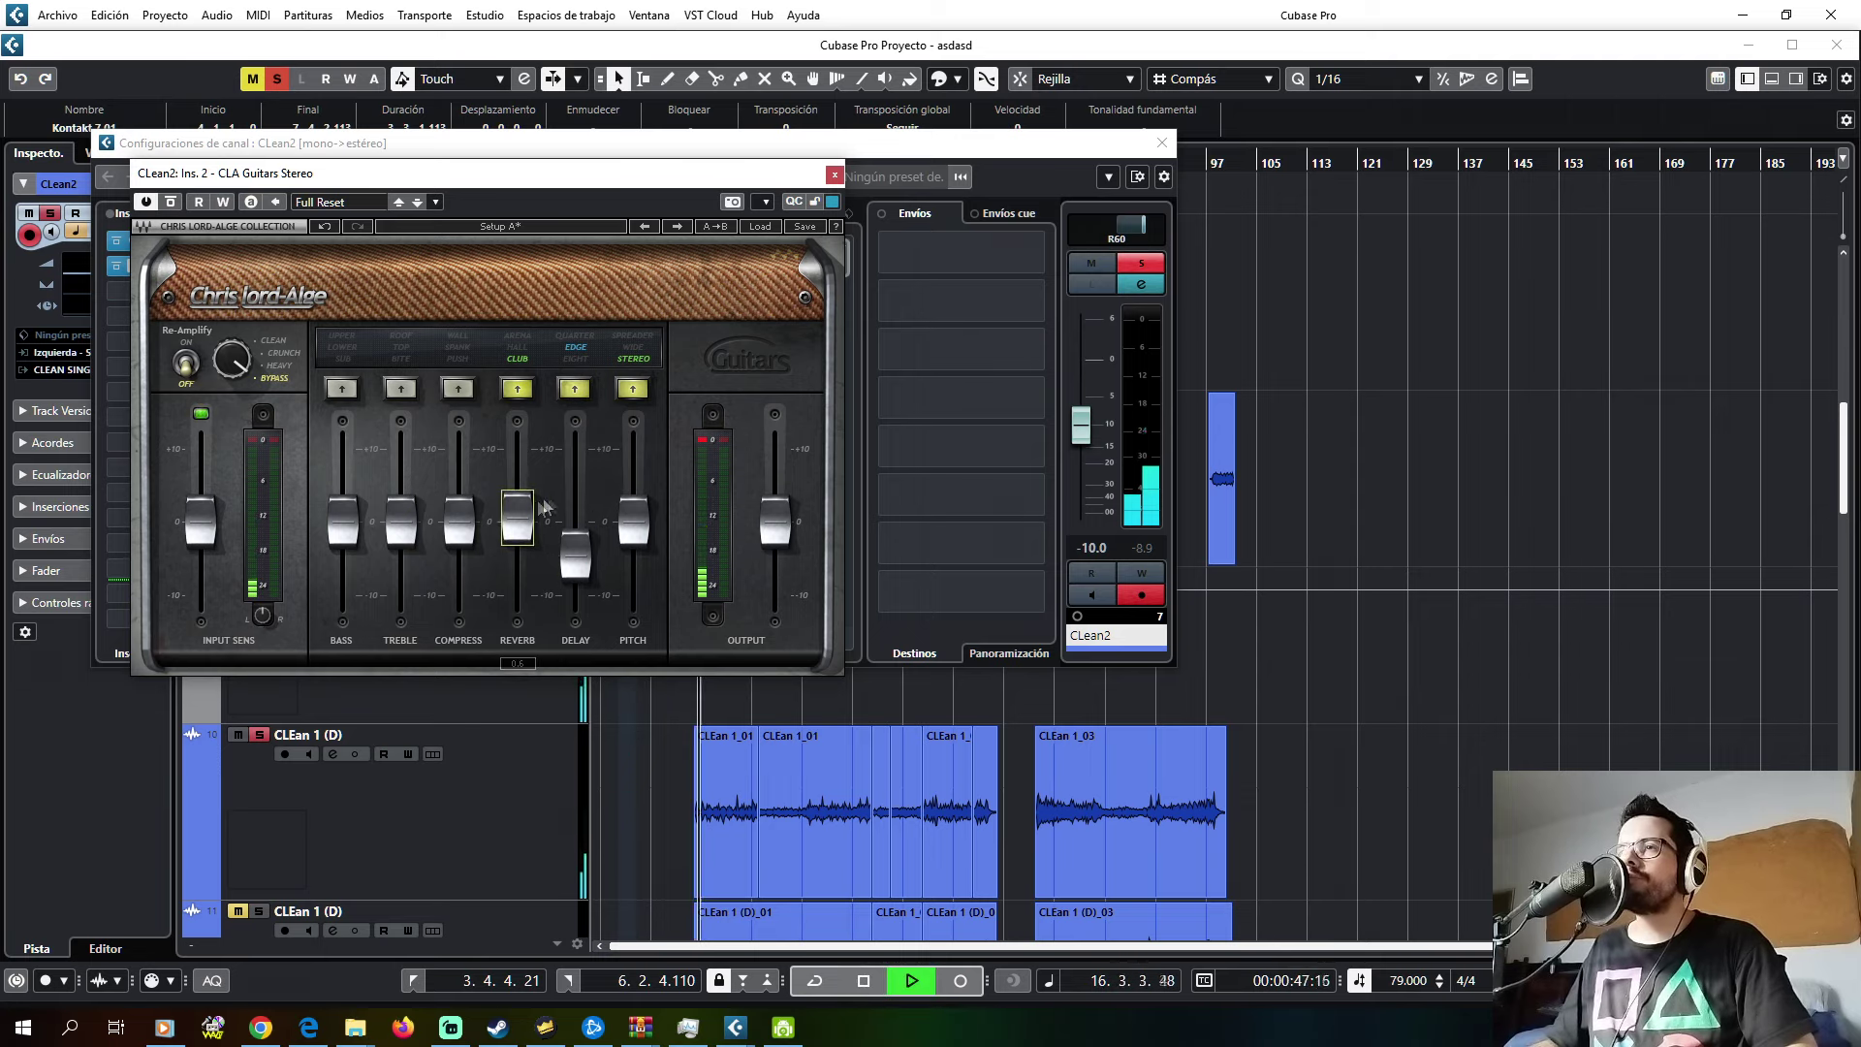
key("space")
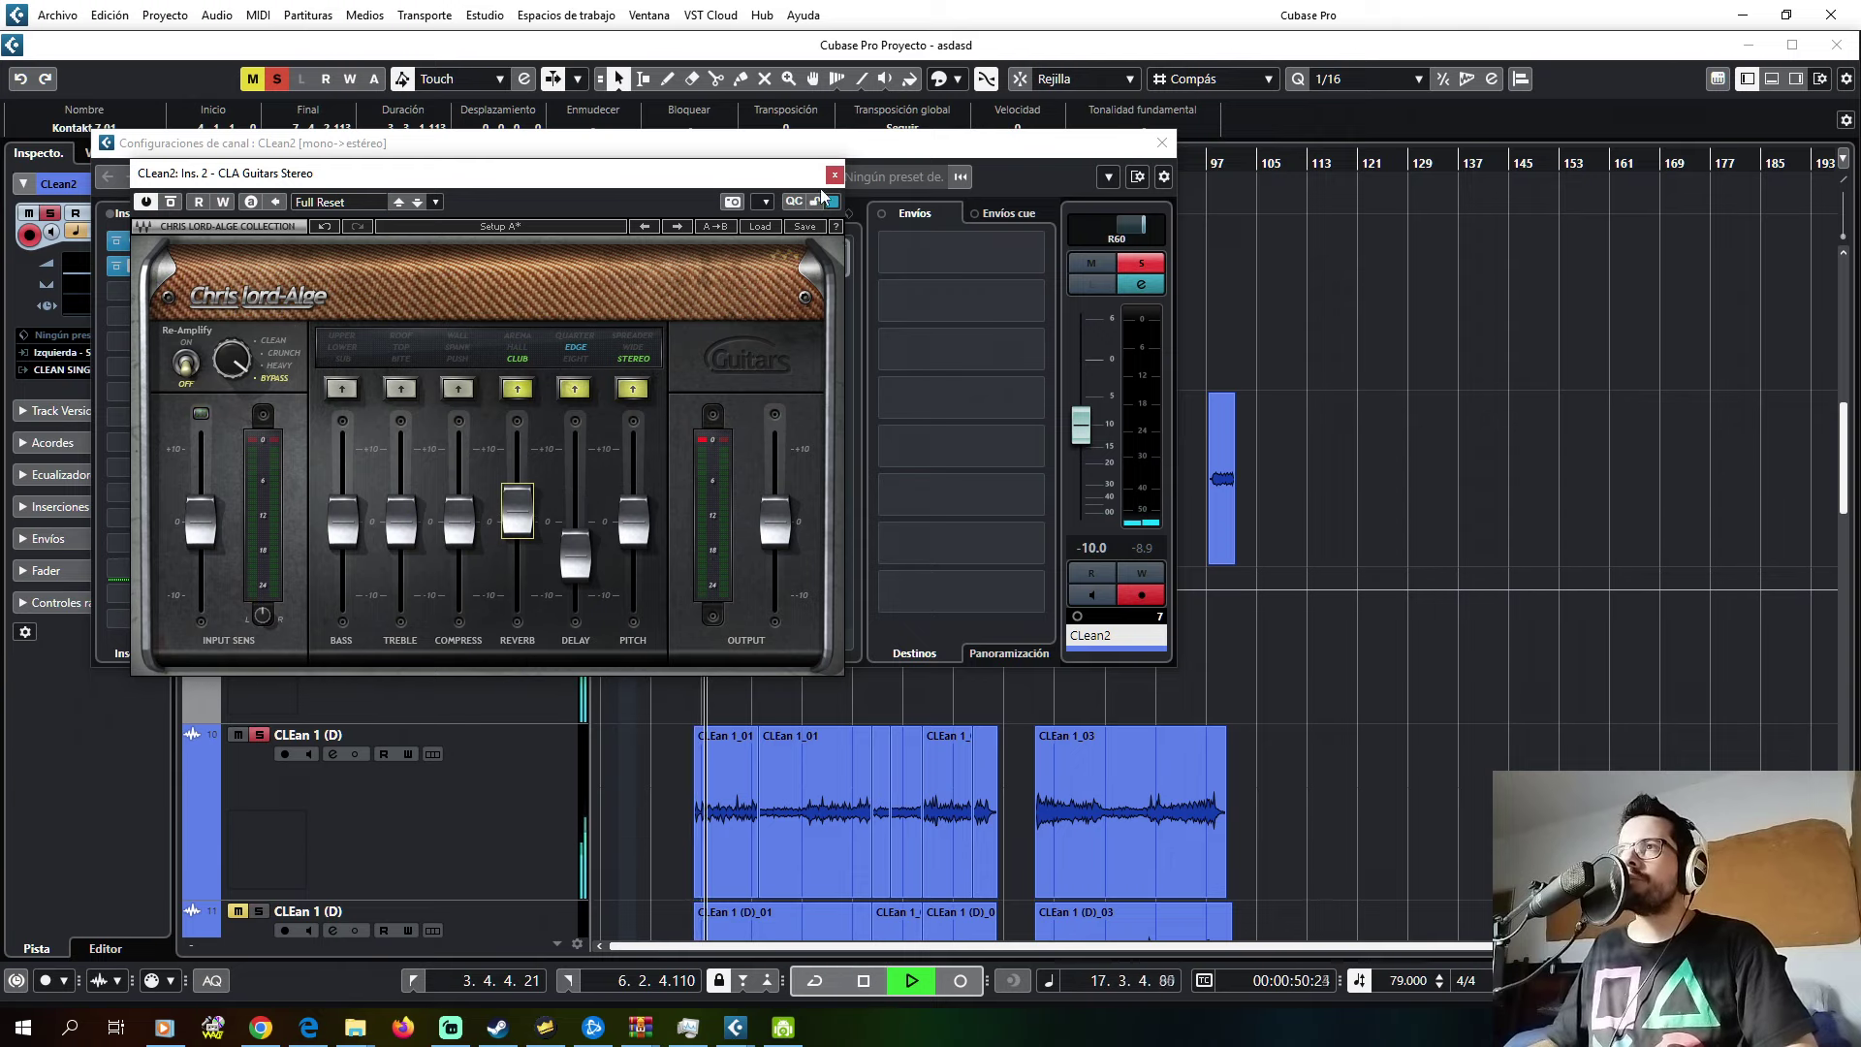
- Close CLean2's effect windows, replay the guitar from about bar 8, reopen CLA Guitars and fine-tune the delay level
left_click(834, 174)
left_click(1163, 142)
left_click(642, 162)
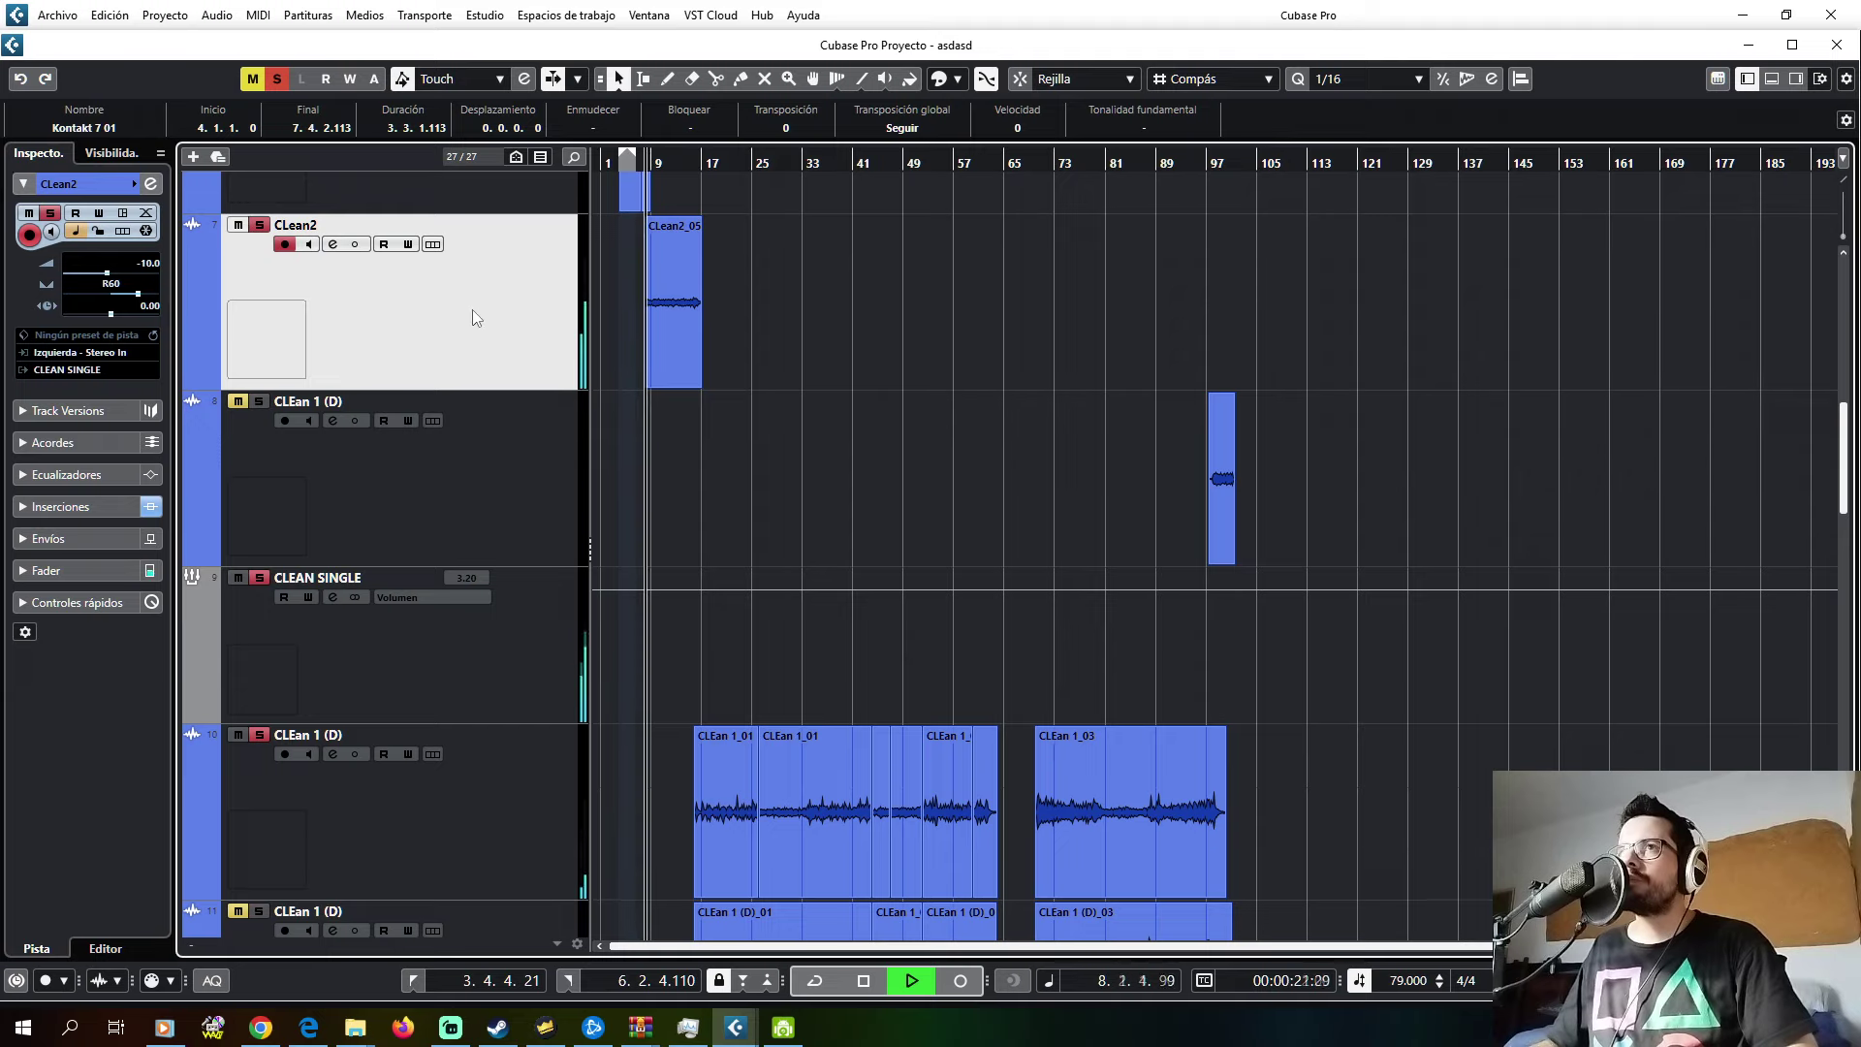
left_click(150, 183)
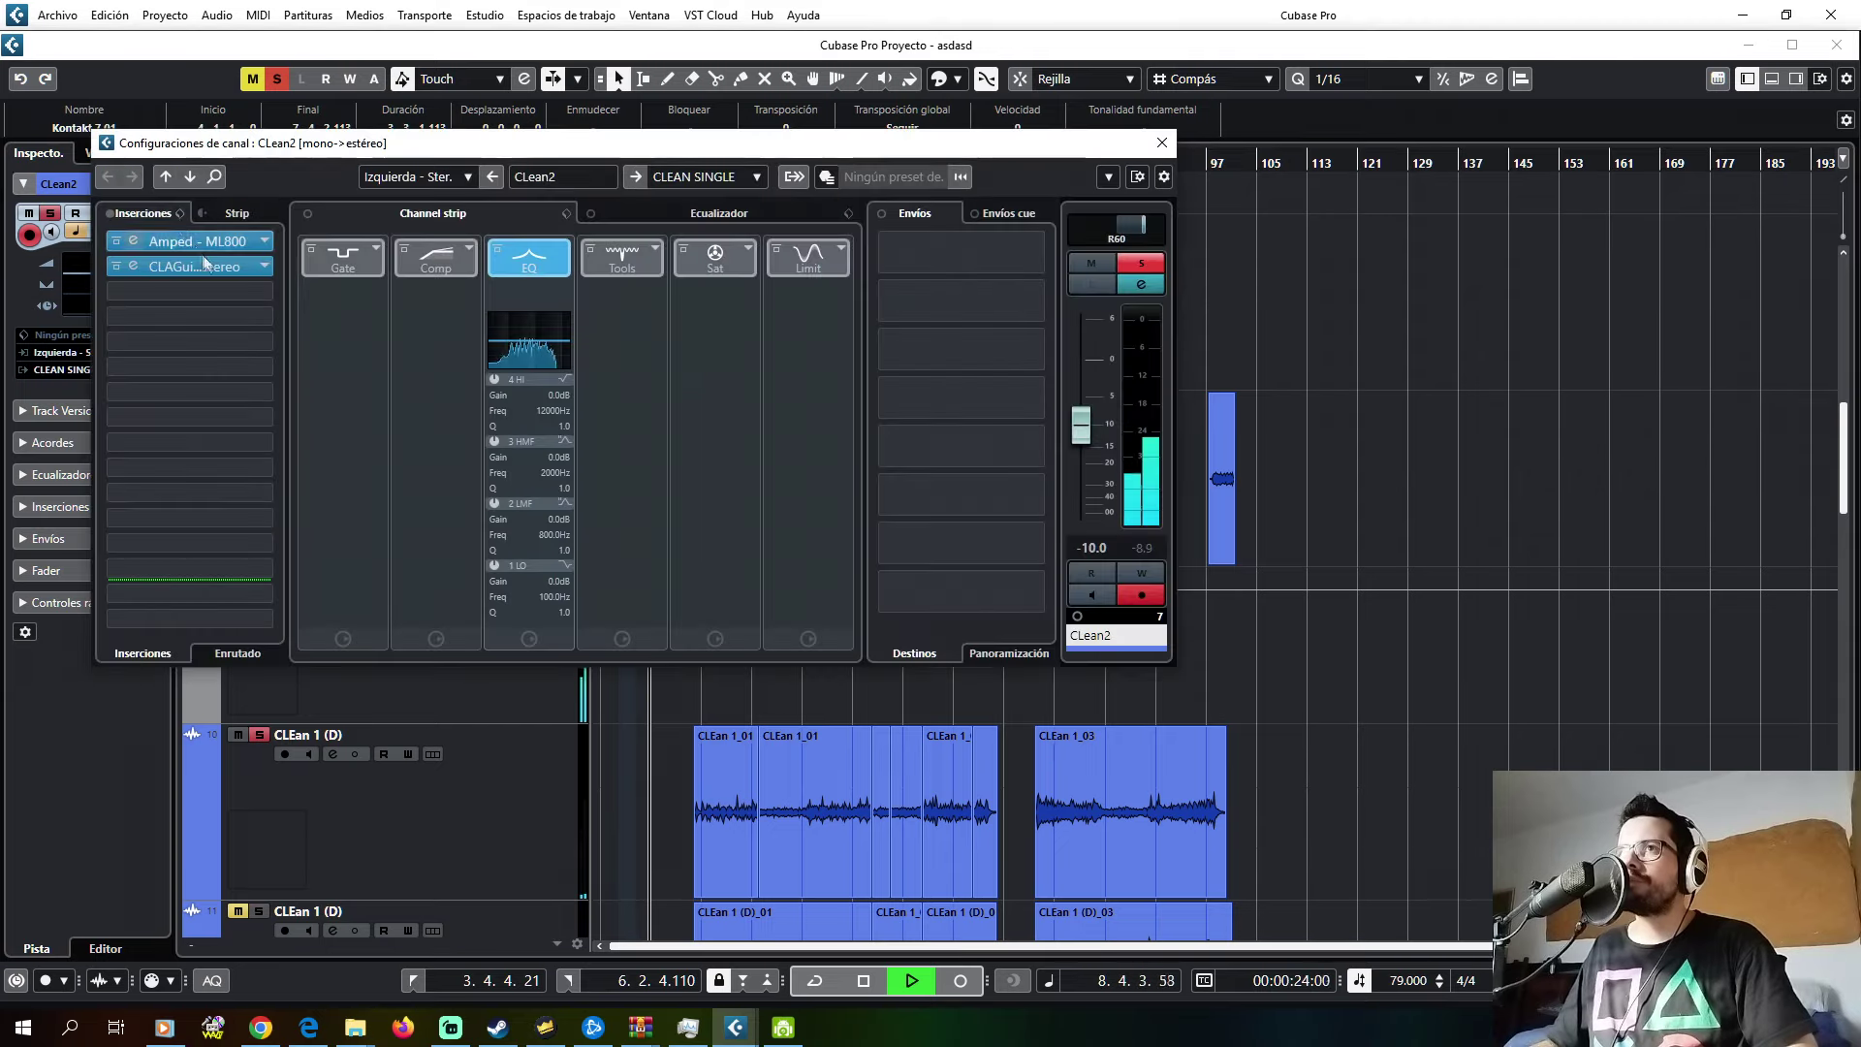
left_click(196, 265)
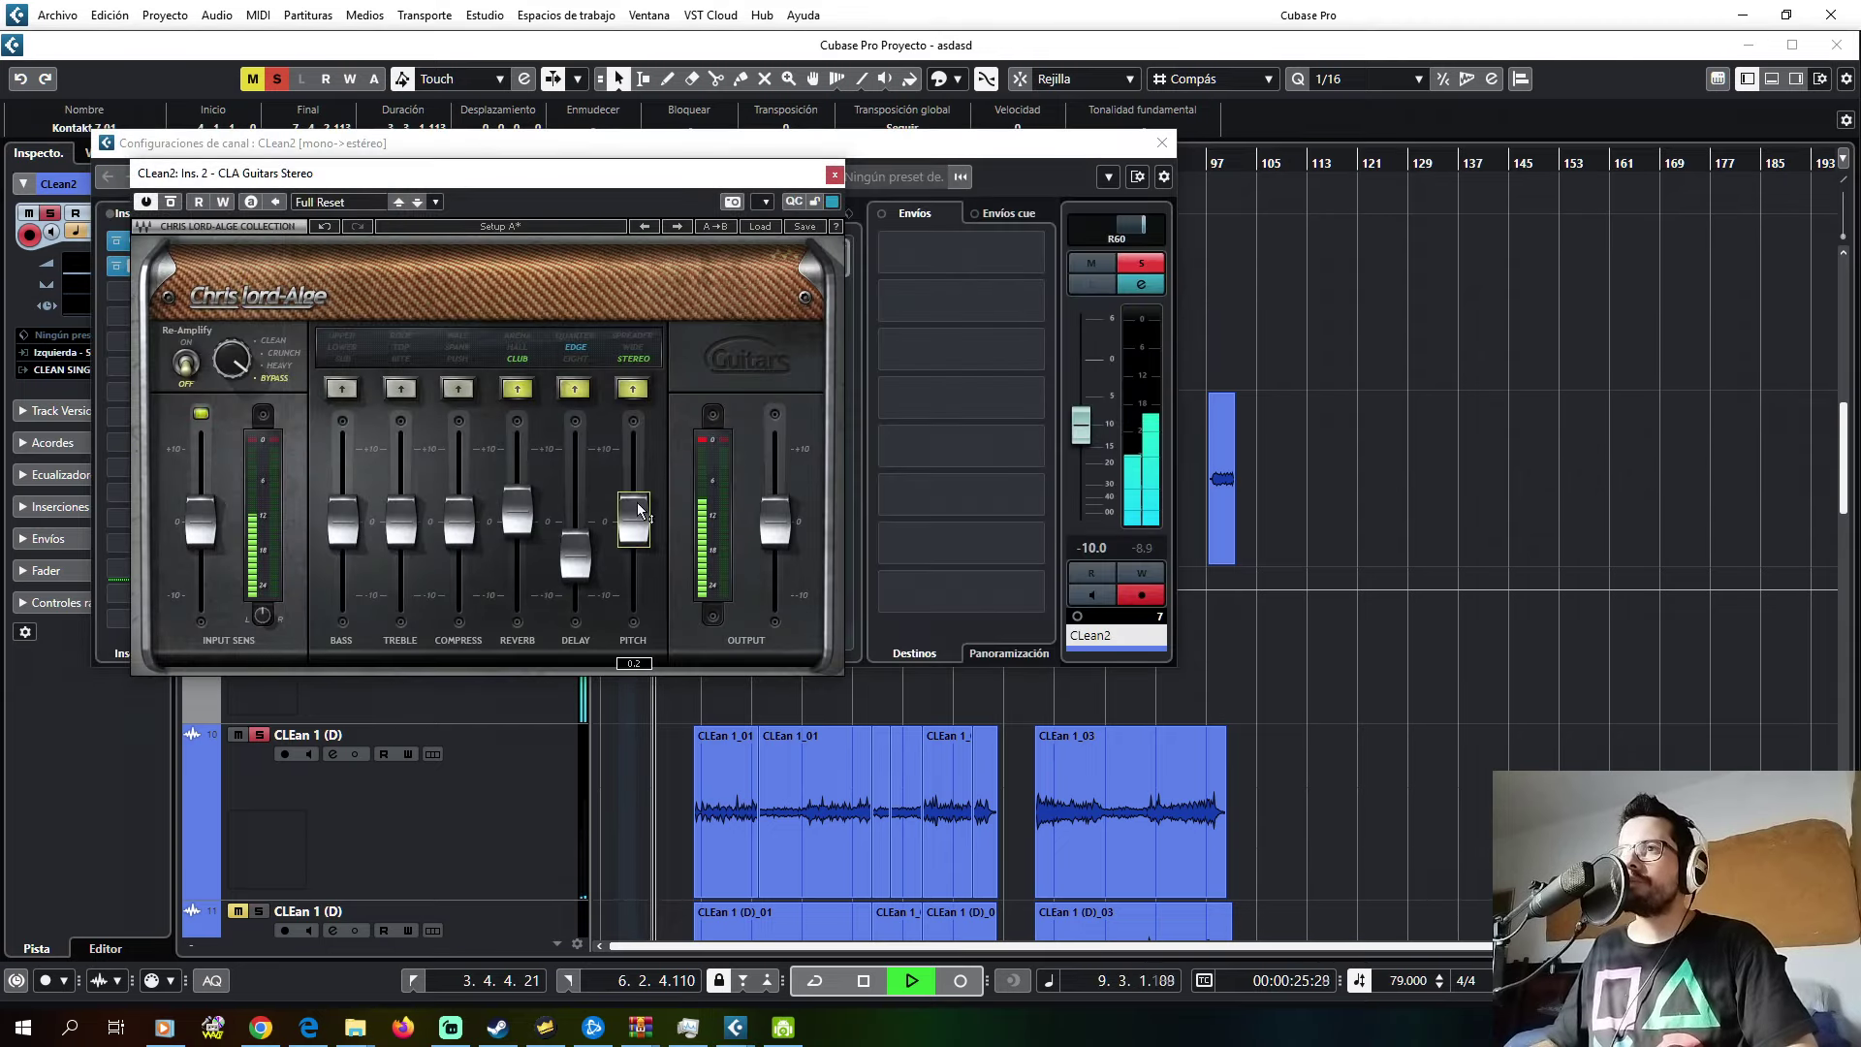
left_click_drag(589, 557, 589, 554)
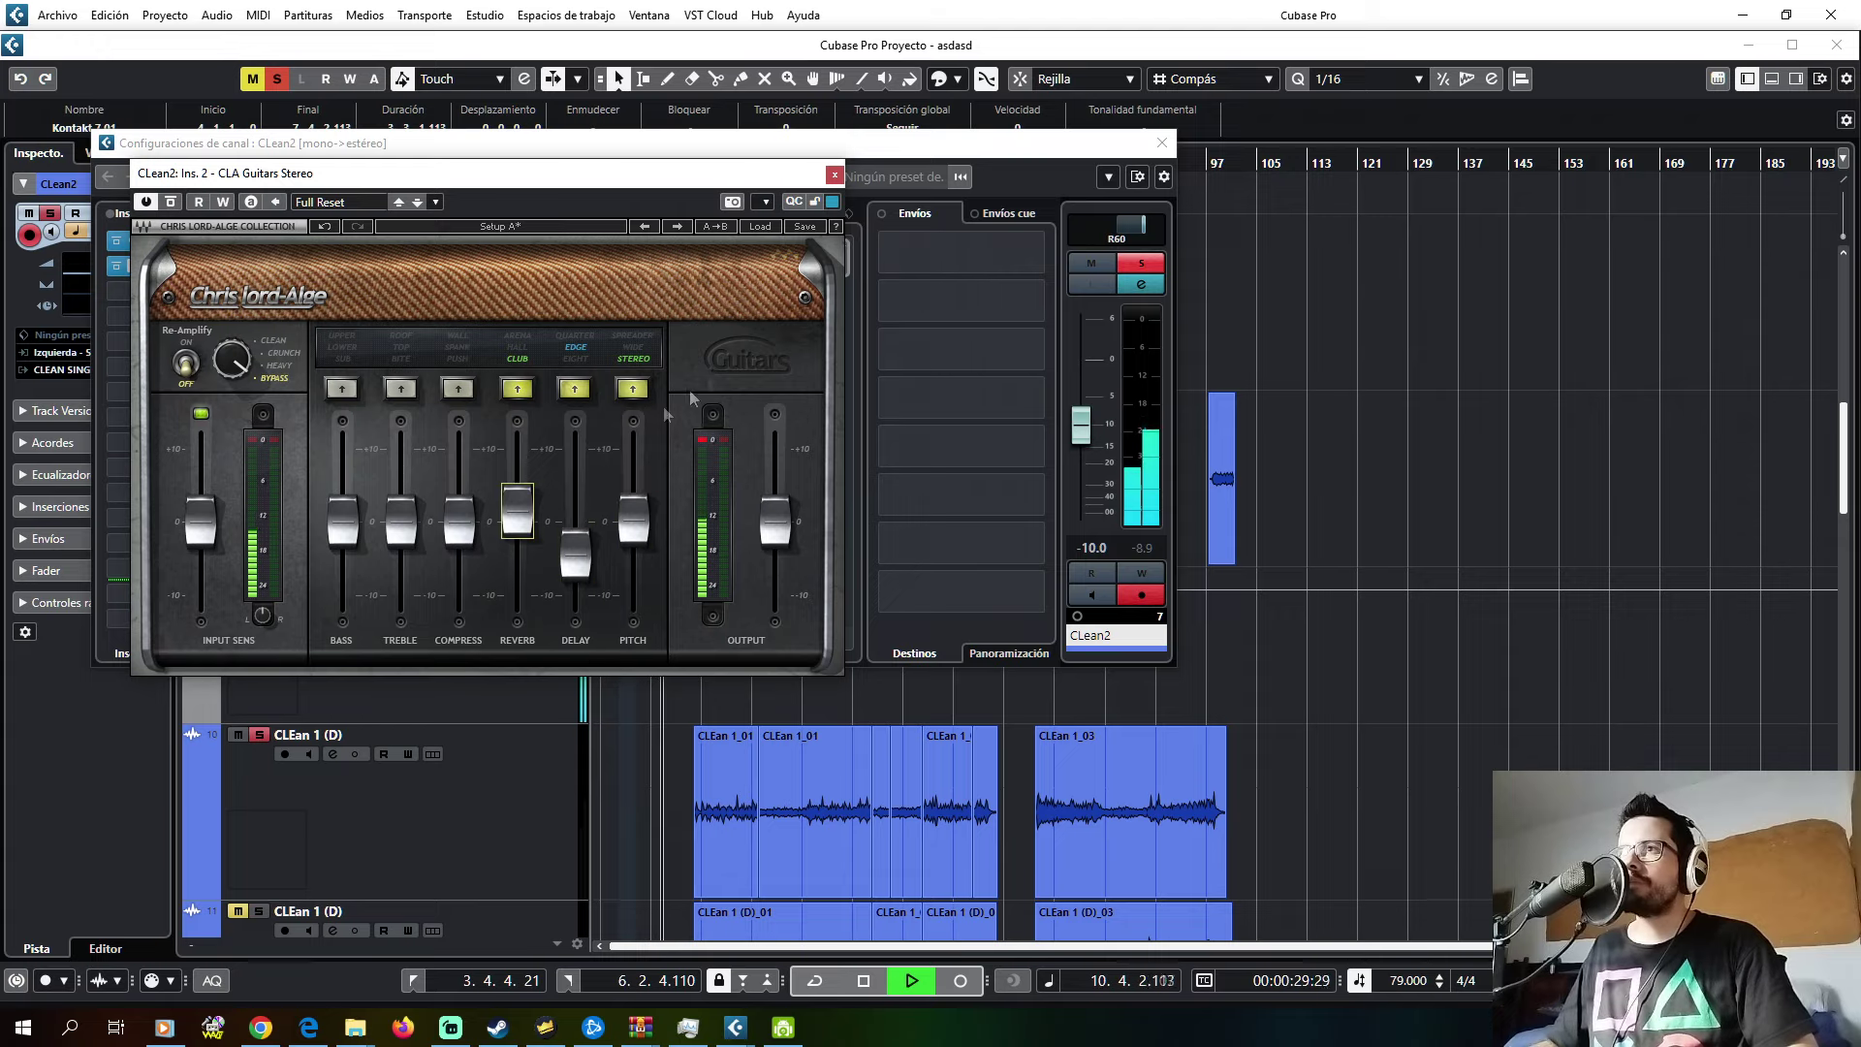
- Open the TR5 Metering plug-in from the Stereo Out channel's inserts and place it beside the track list
key("F3")
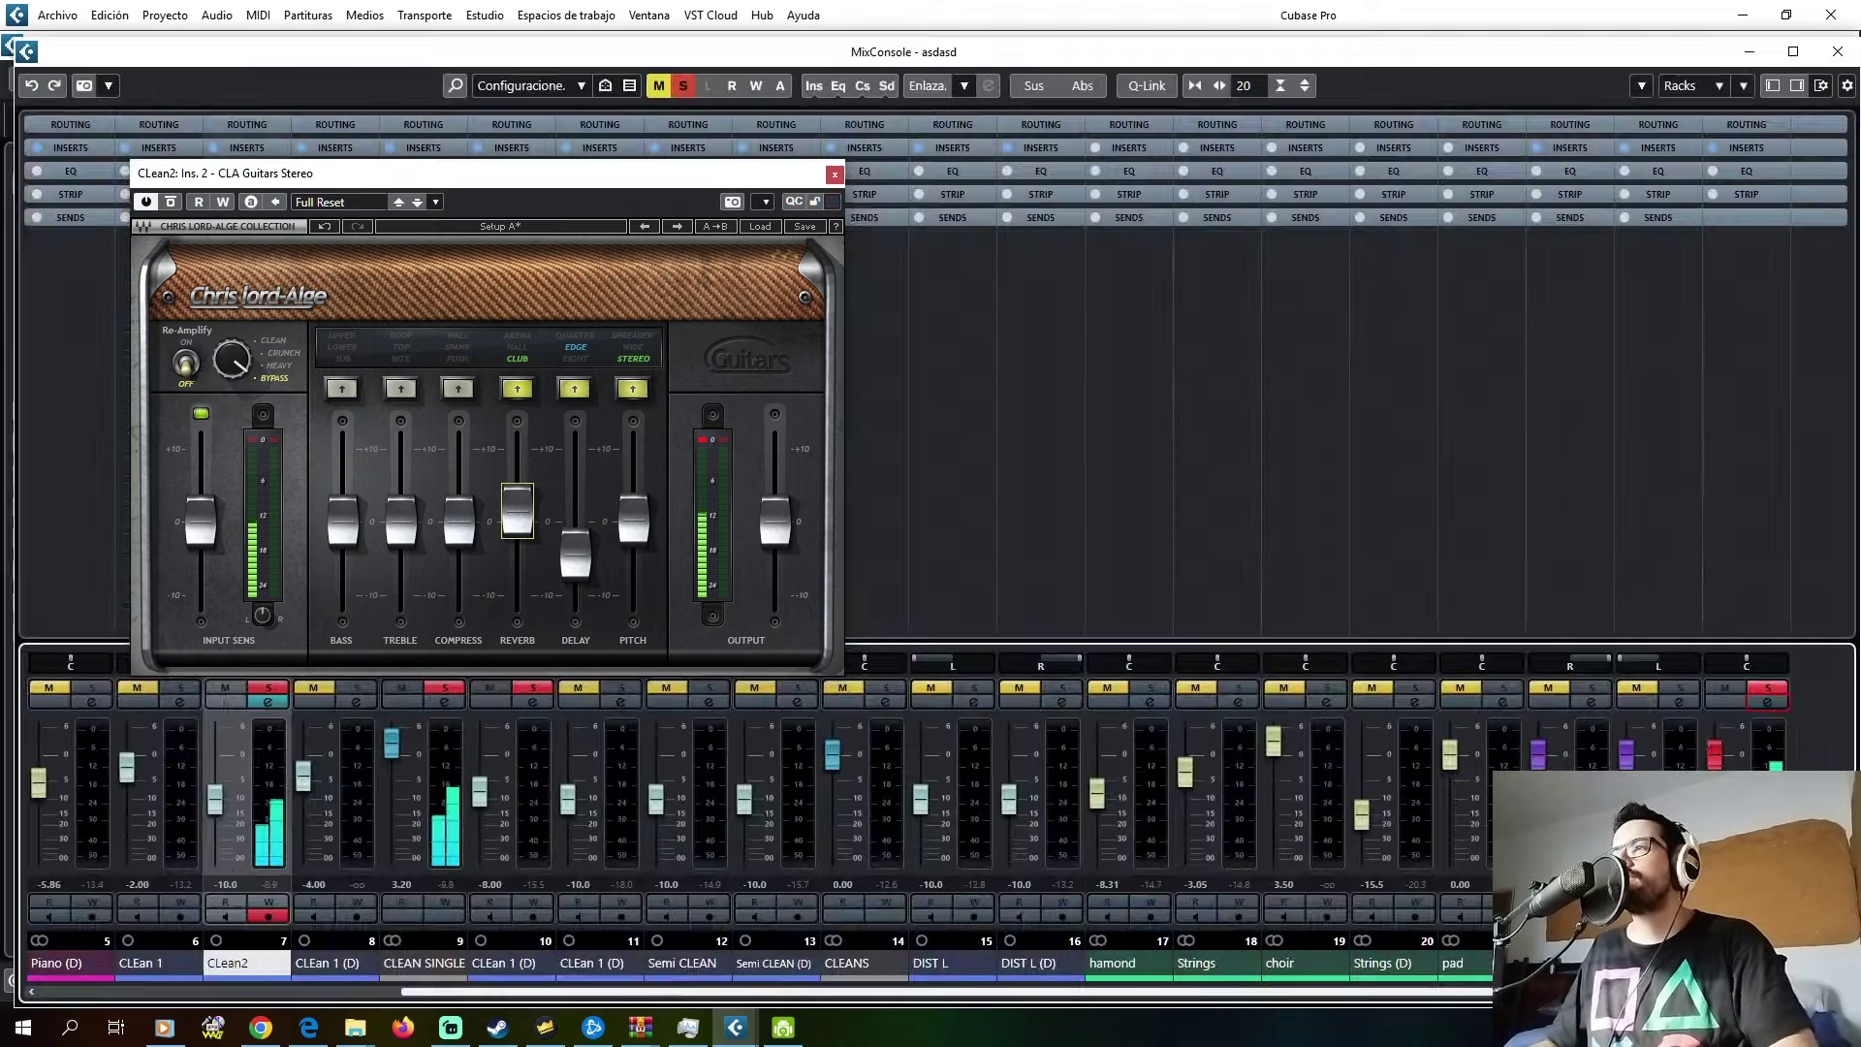
left_click(1767, 702)
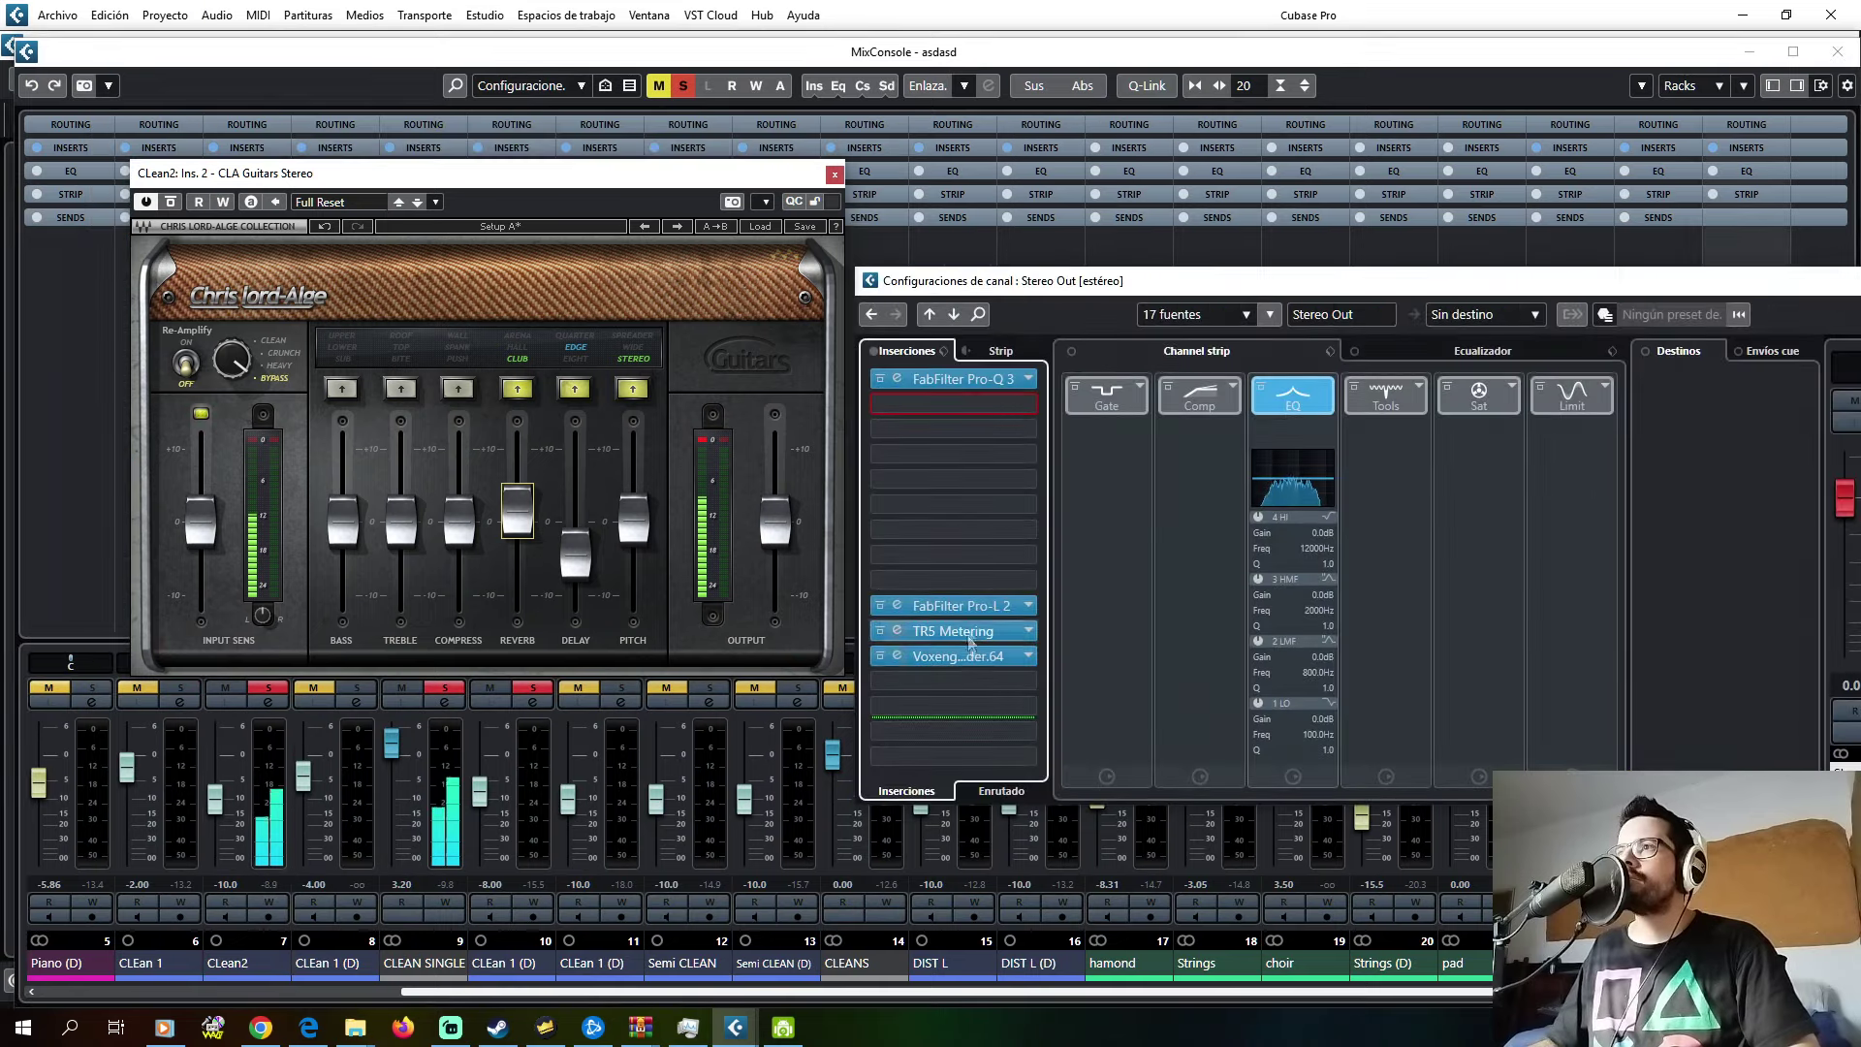
left_click(988, 632)
key("F3")
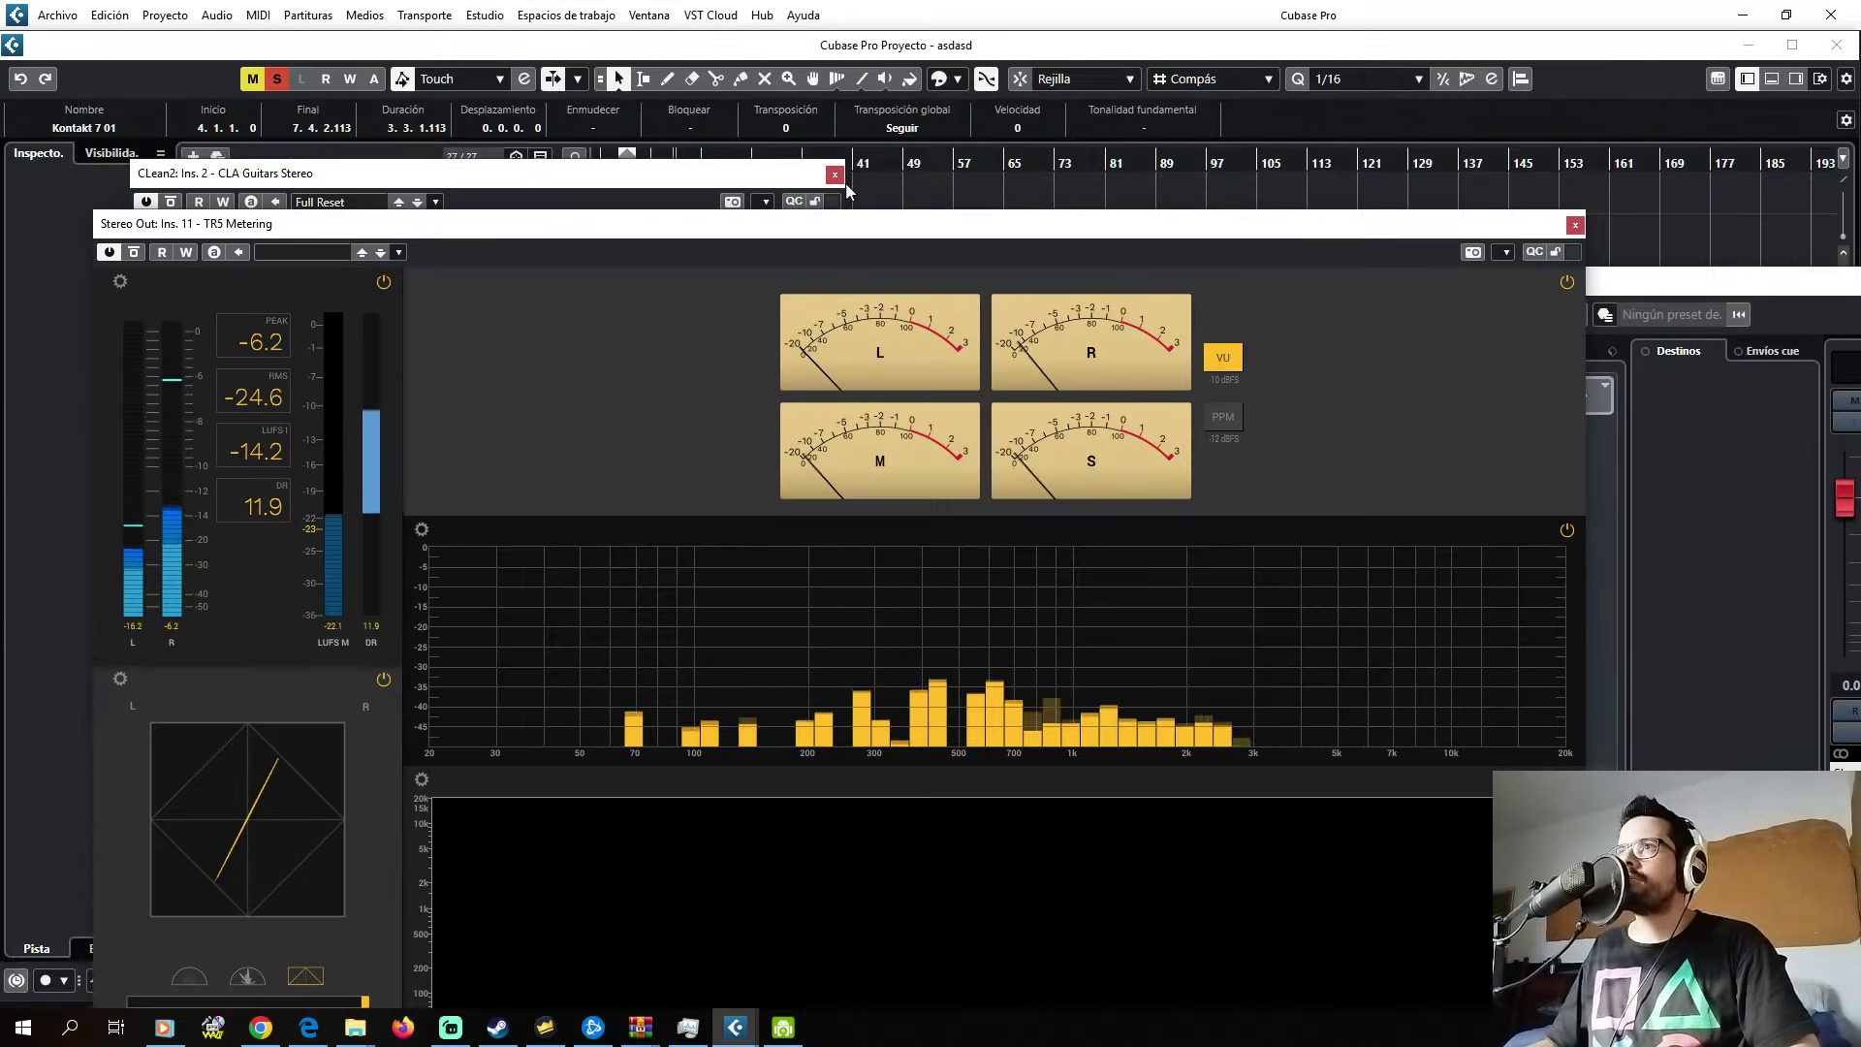
left_click_drag(730, 221, 1206, 201)
- Centre the pan of the CLean2 track and move the TR5 Metering window so its levels and spectrum are readable
left_click(491, 320)
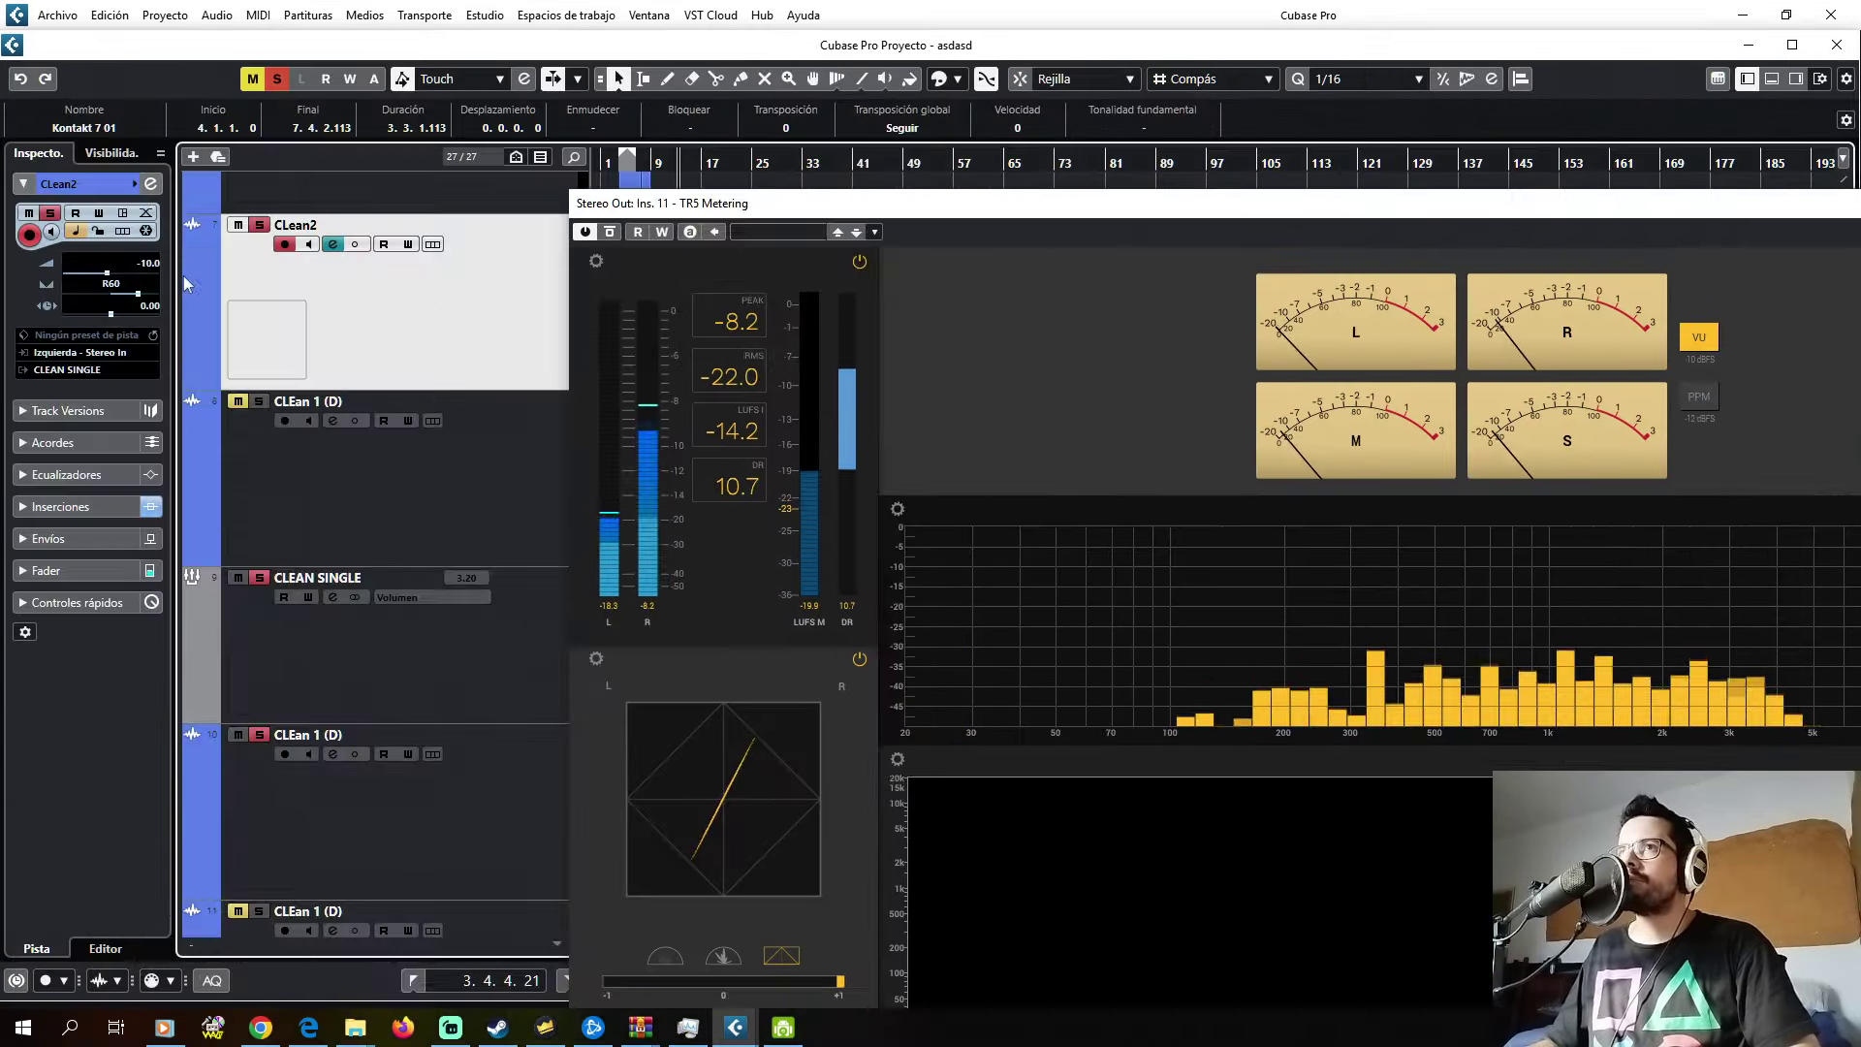
double_click(132, 283)
type("0")
key("Return")
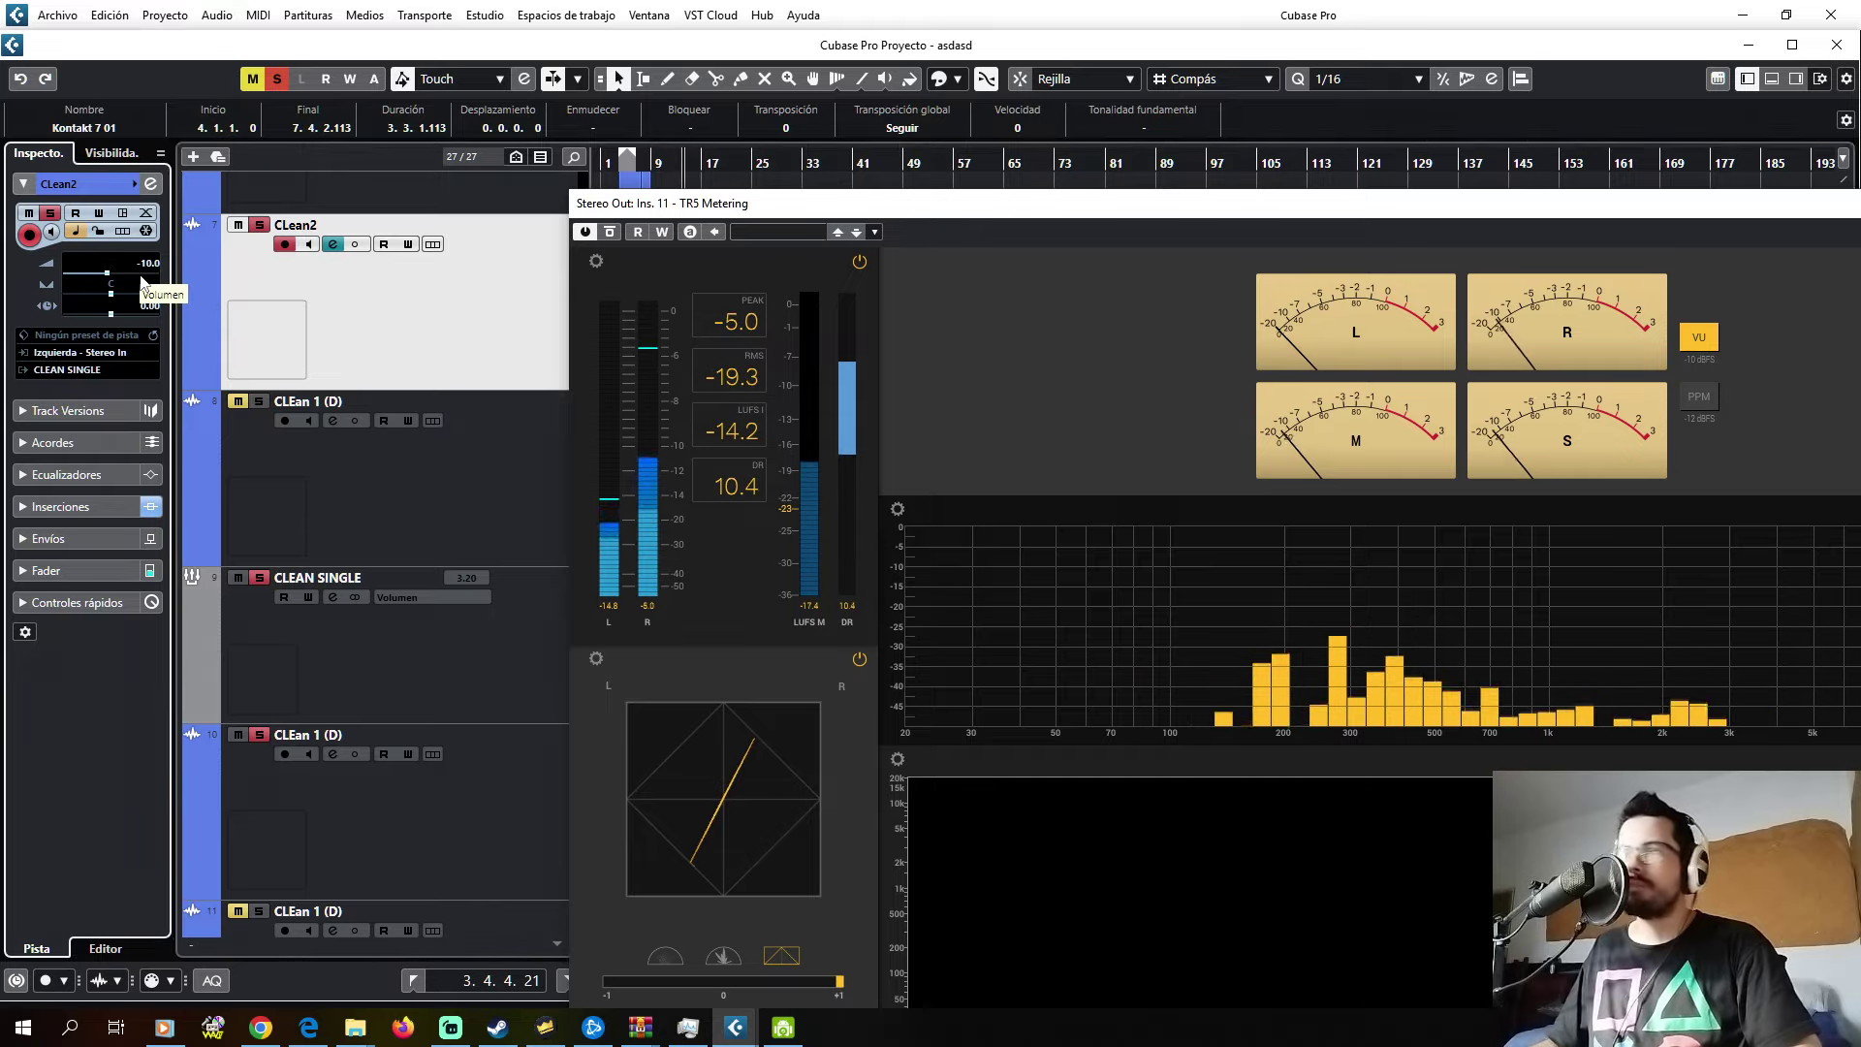
left_click_drag(1095, 209, 520, 323)
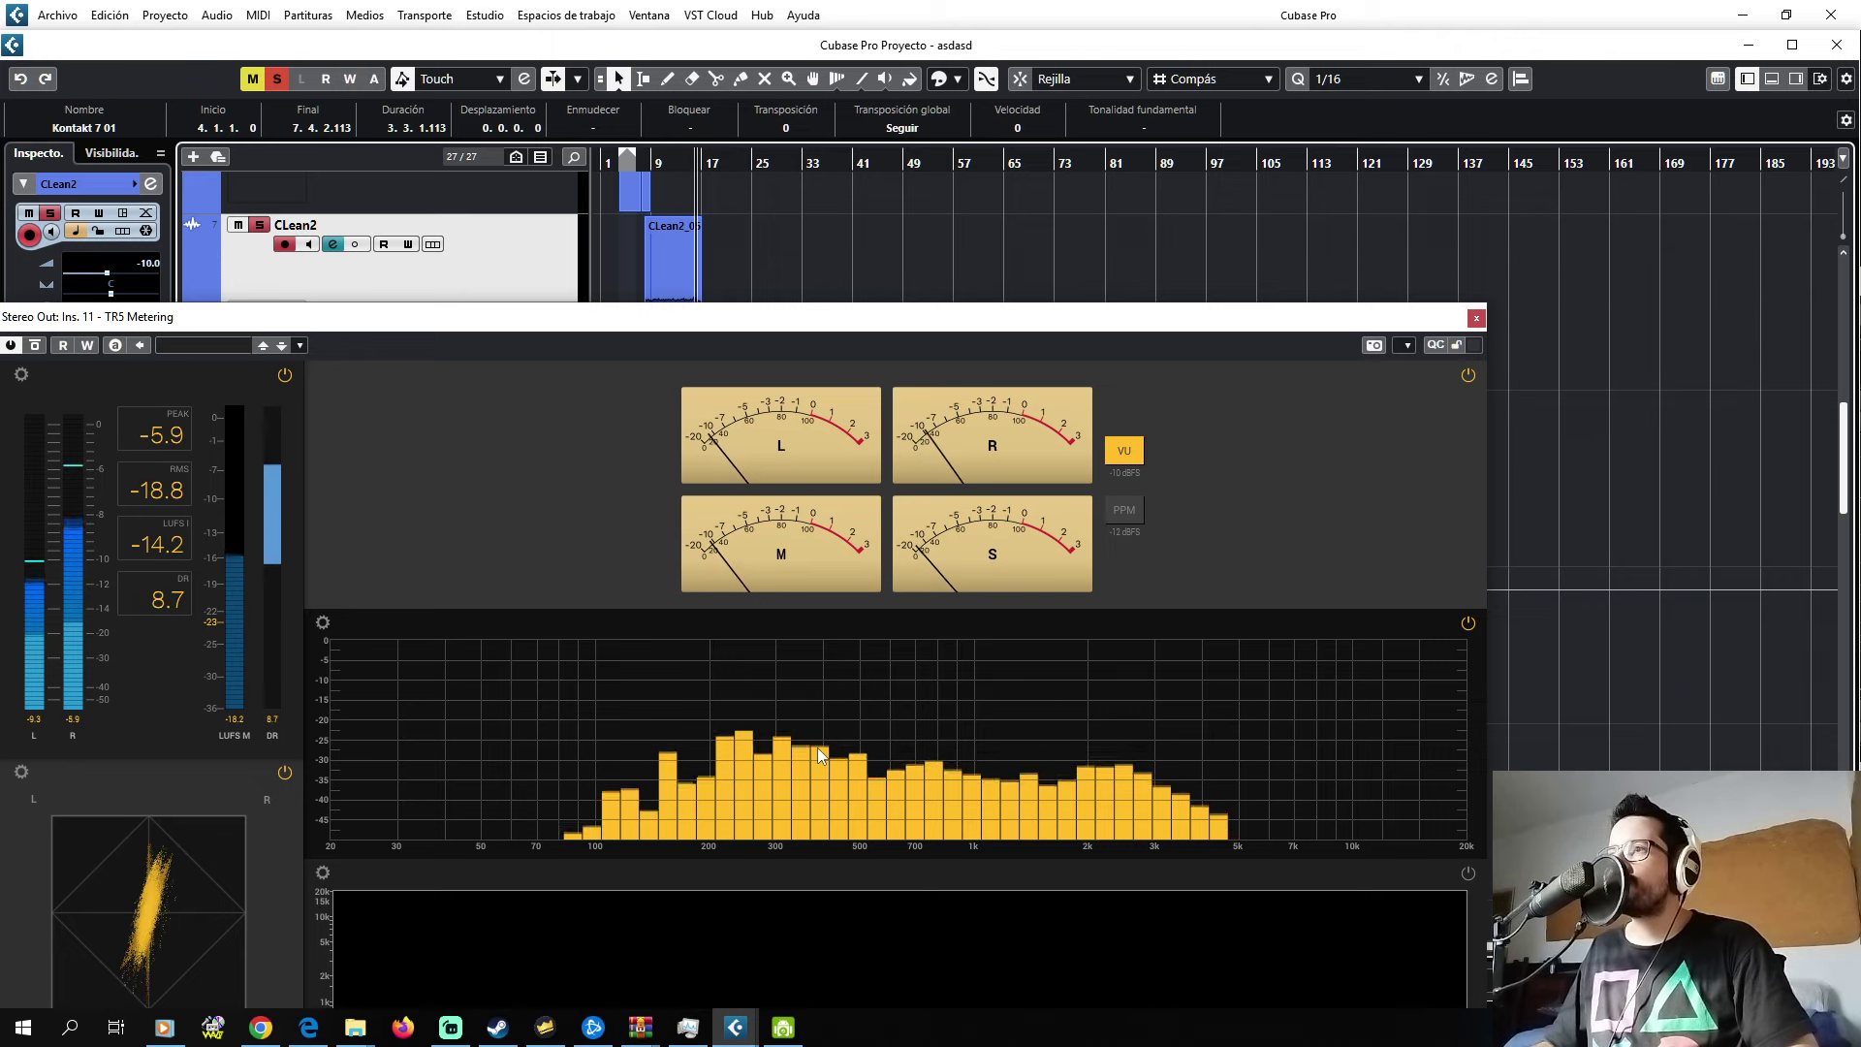
- Compare CLean2 with the full mix from about bar 6 with all solos off, re-solo it and set its volume to -7.58
left_click(648, 161)
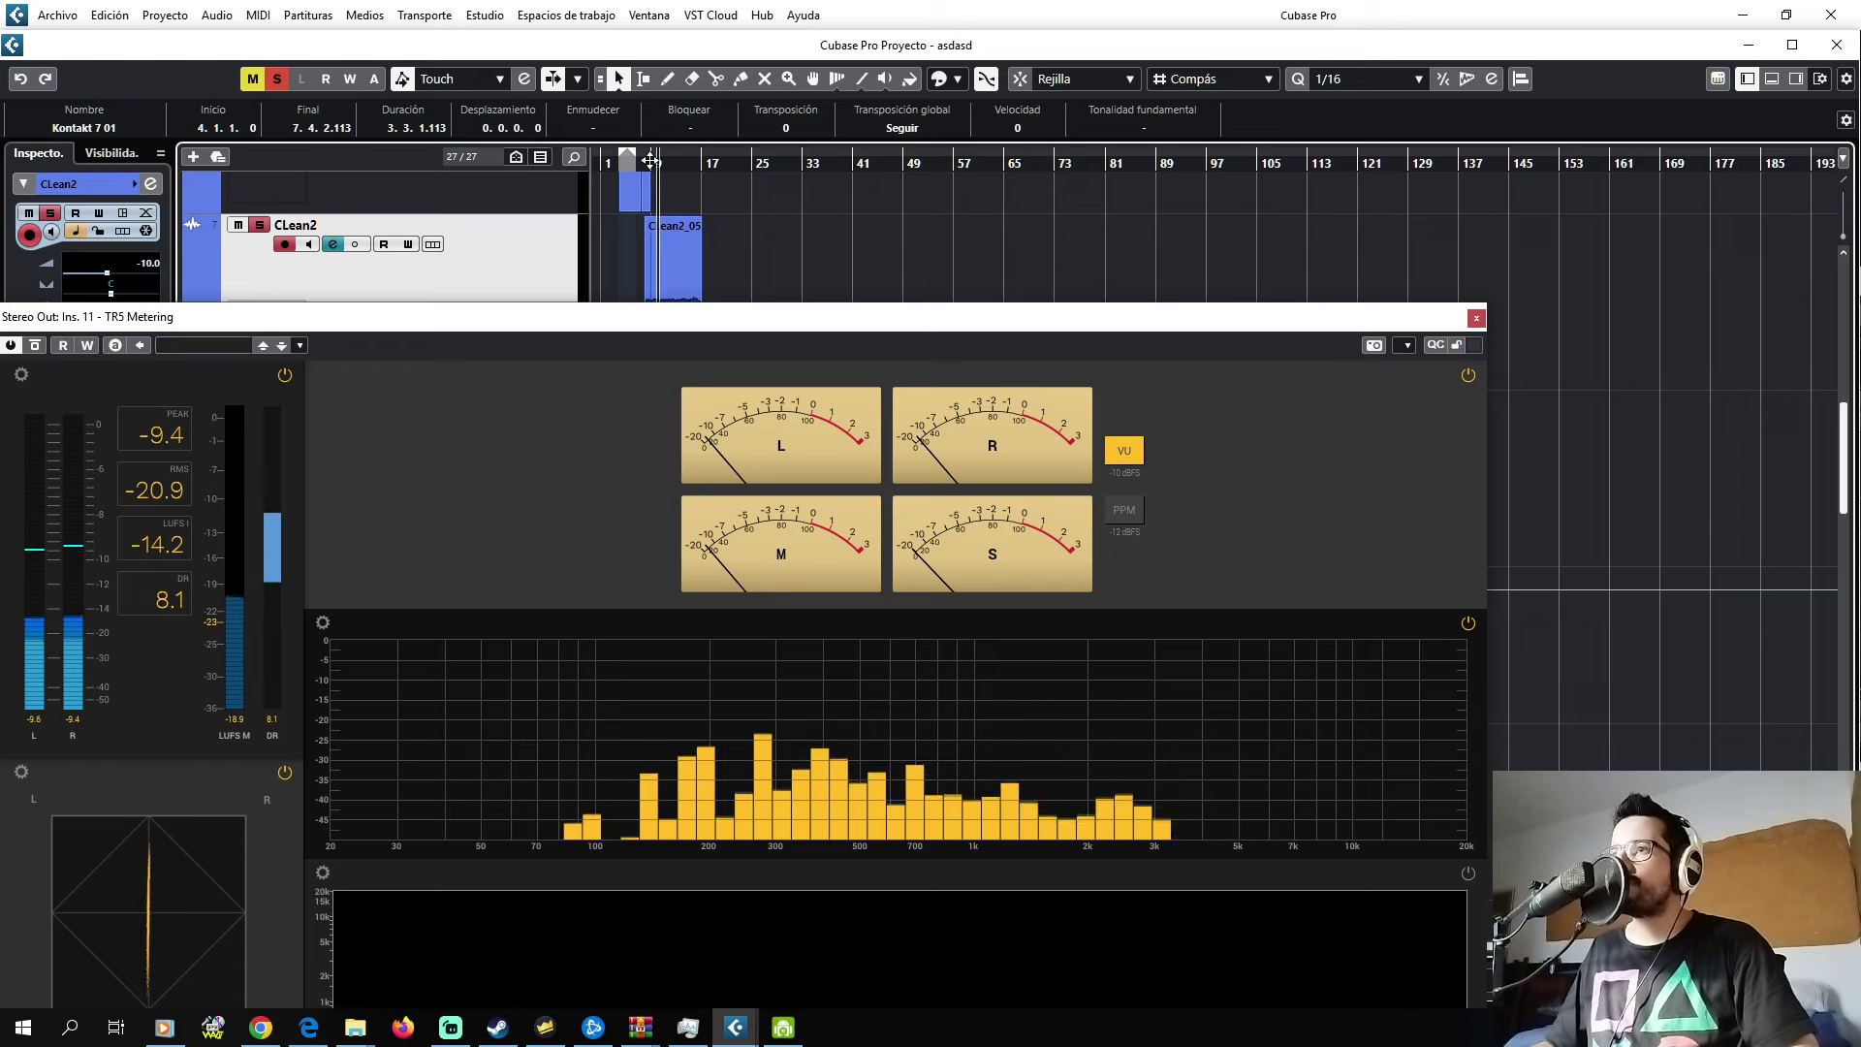
left_click(276, 79)
left_click(636, 159)
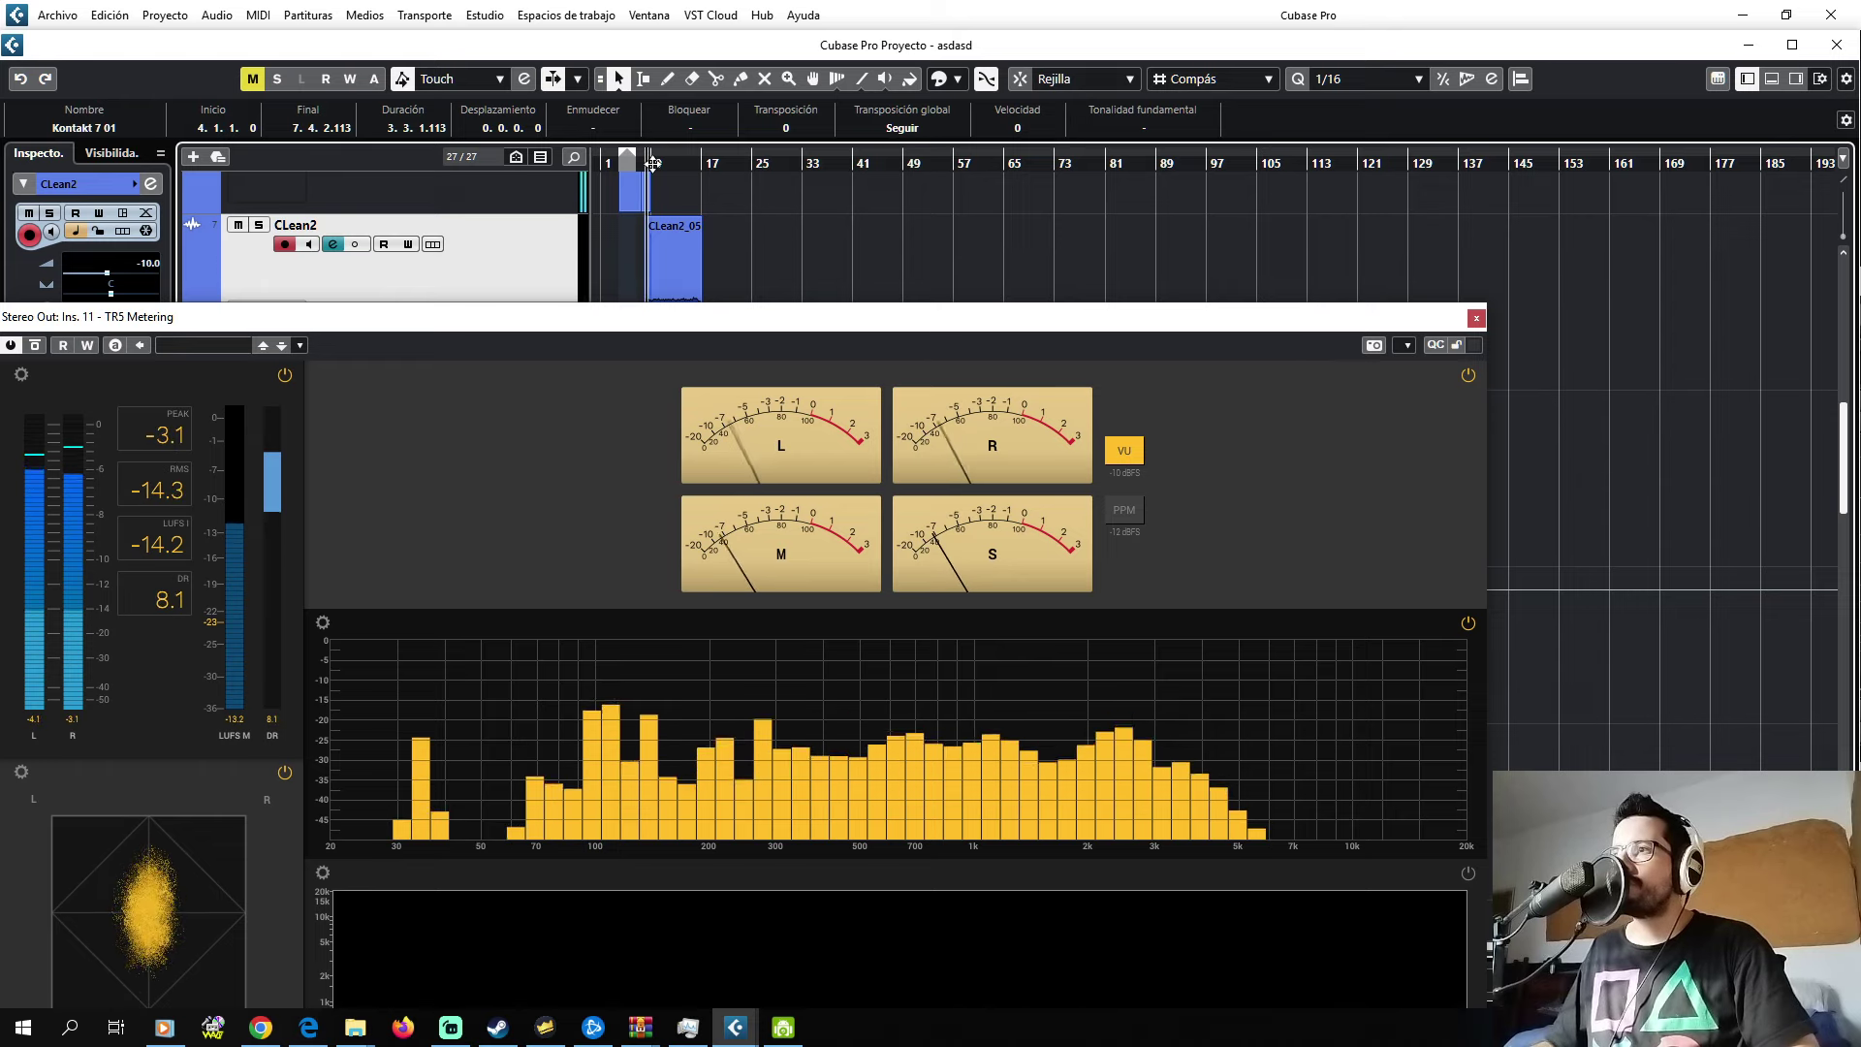
left_click(264, 227)
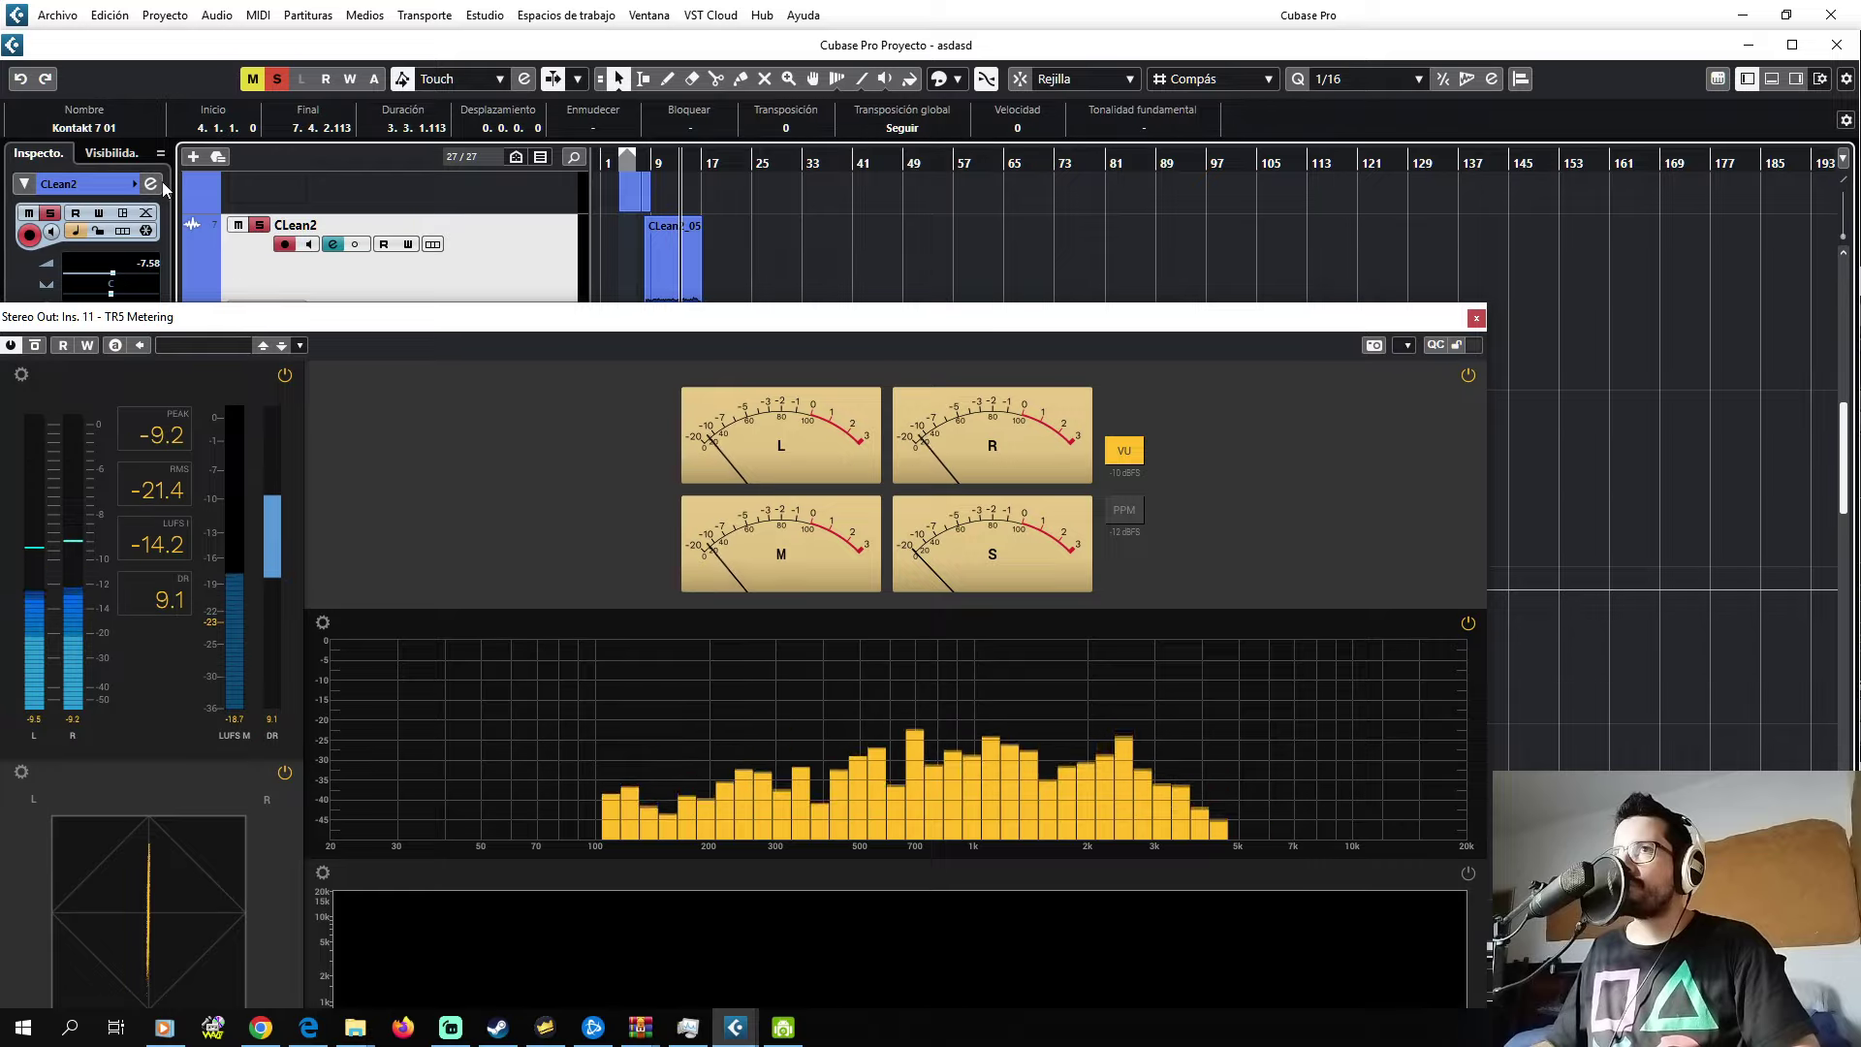
- Move the TR5 Metering window out of the way, solo the CLEan 1 (D) track below CLEAN SINGLE and select it
left_click_drag(199, 320, 601, 843)
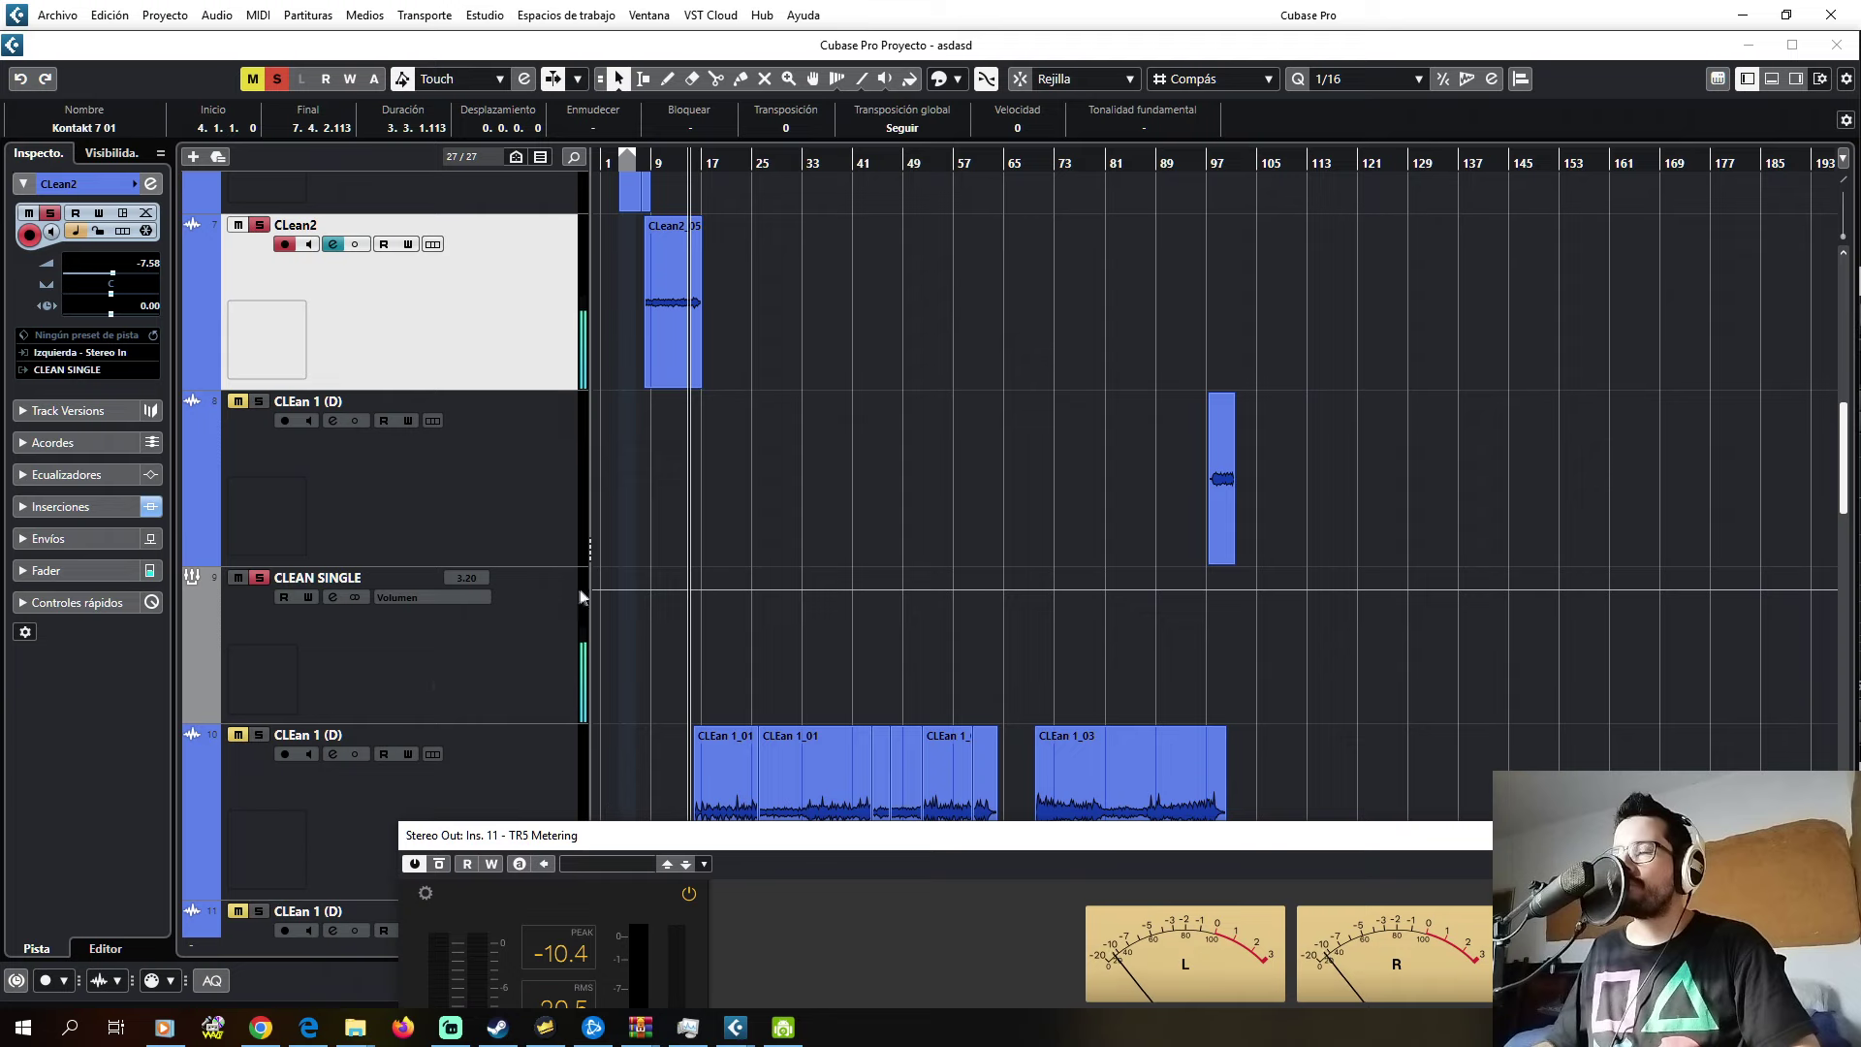
left_click(259, 734)
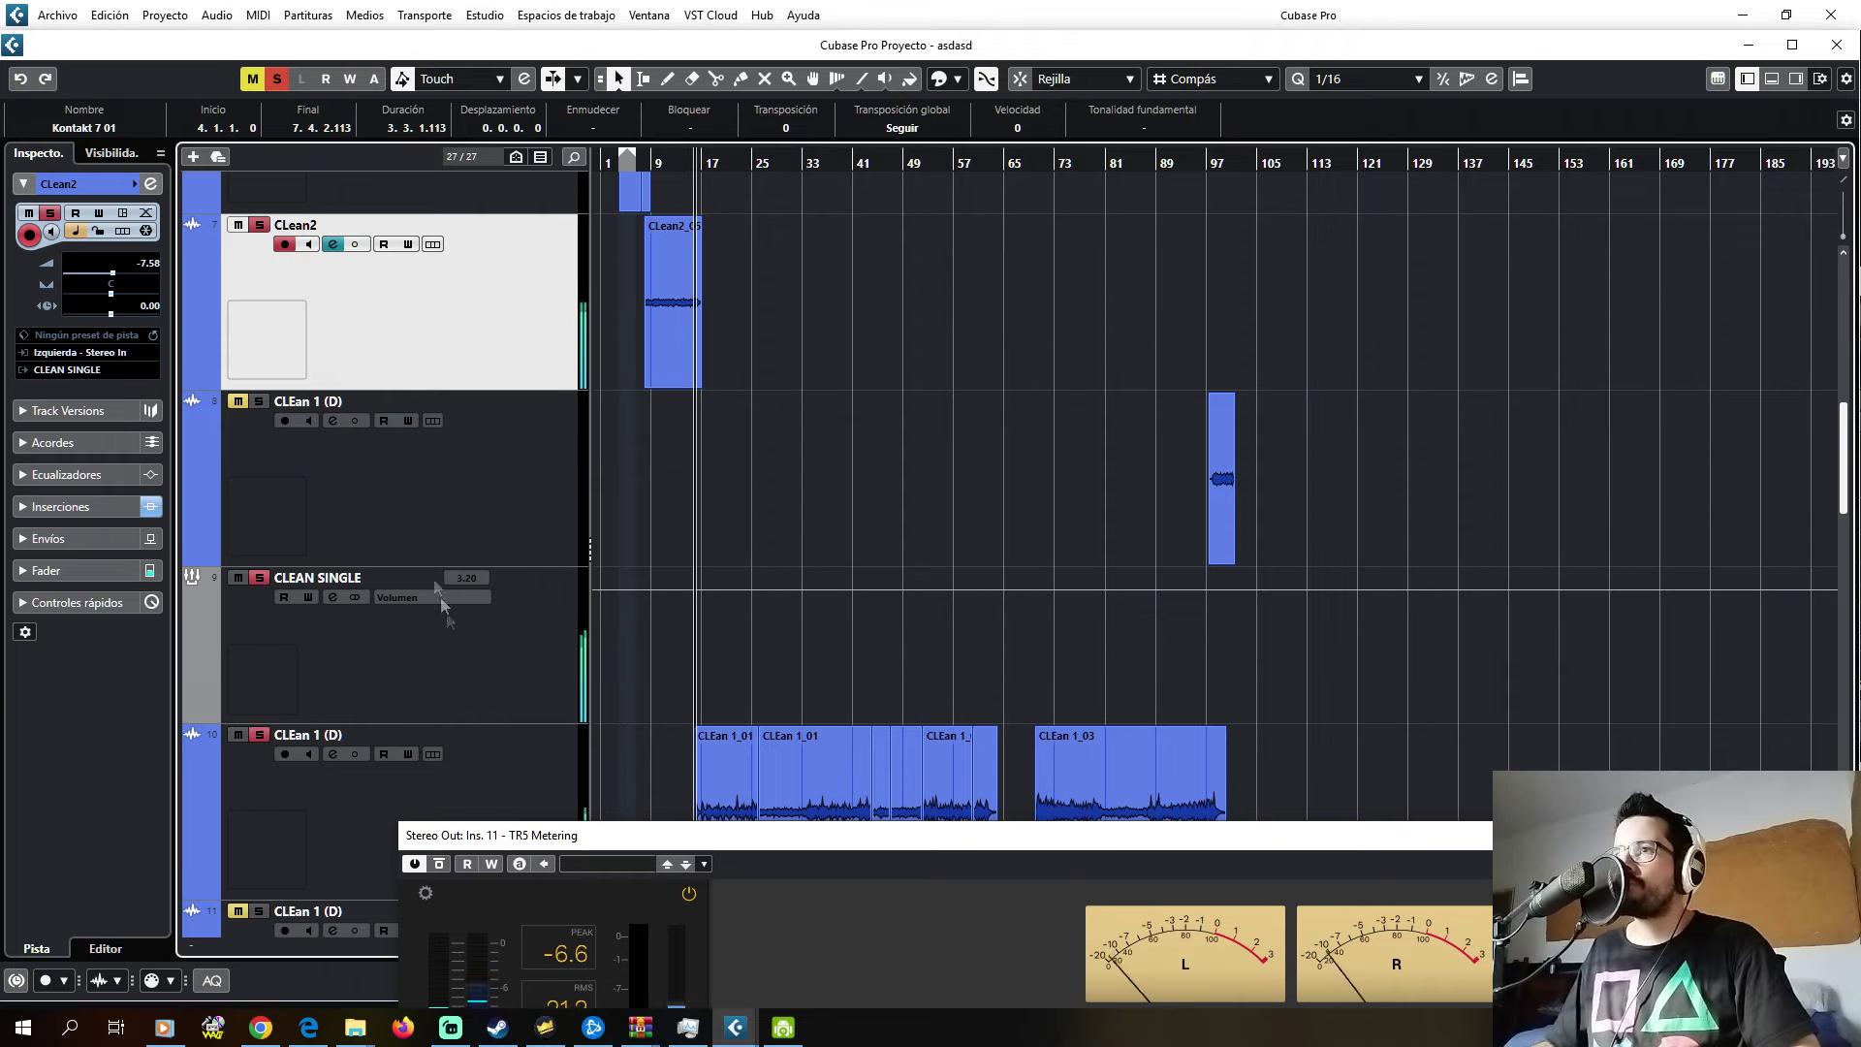
left_click(471, 771)
left_click(139, 187)
left_click(150, 183)
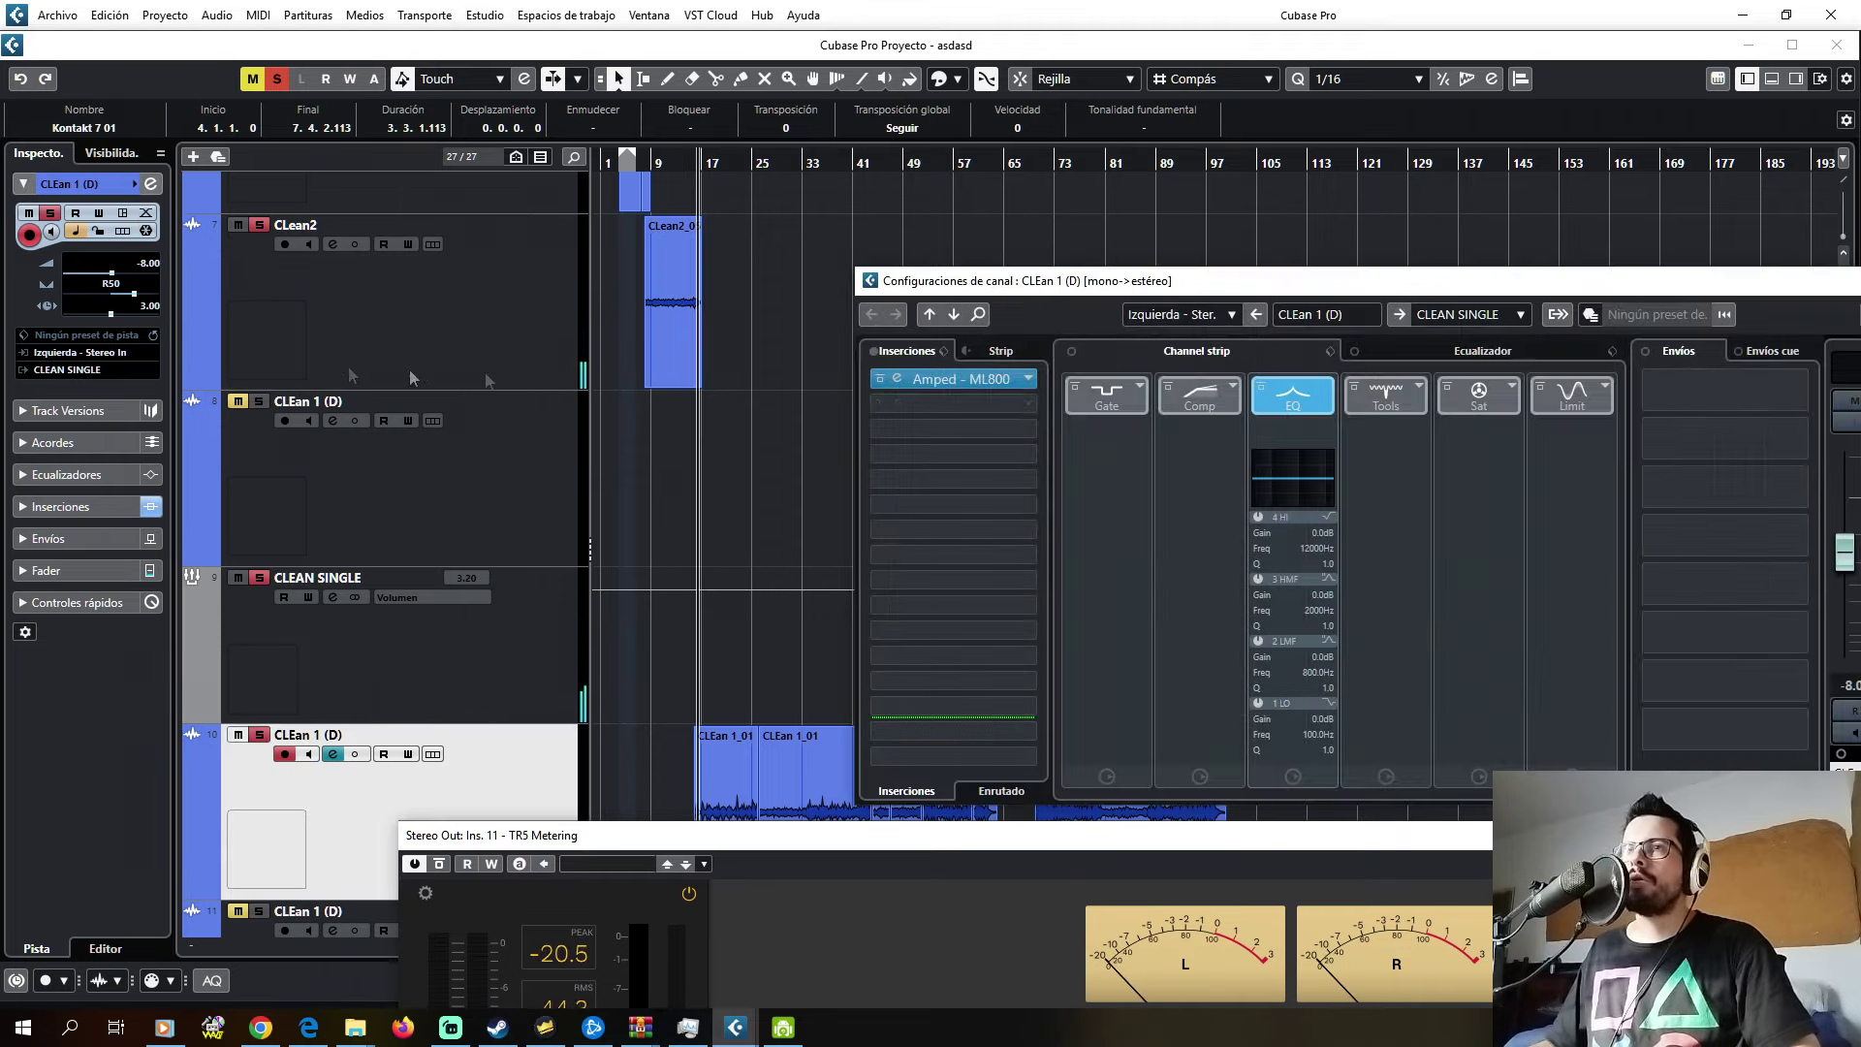
left_click(922, 421)
type("cla")
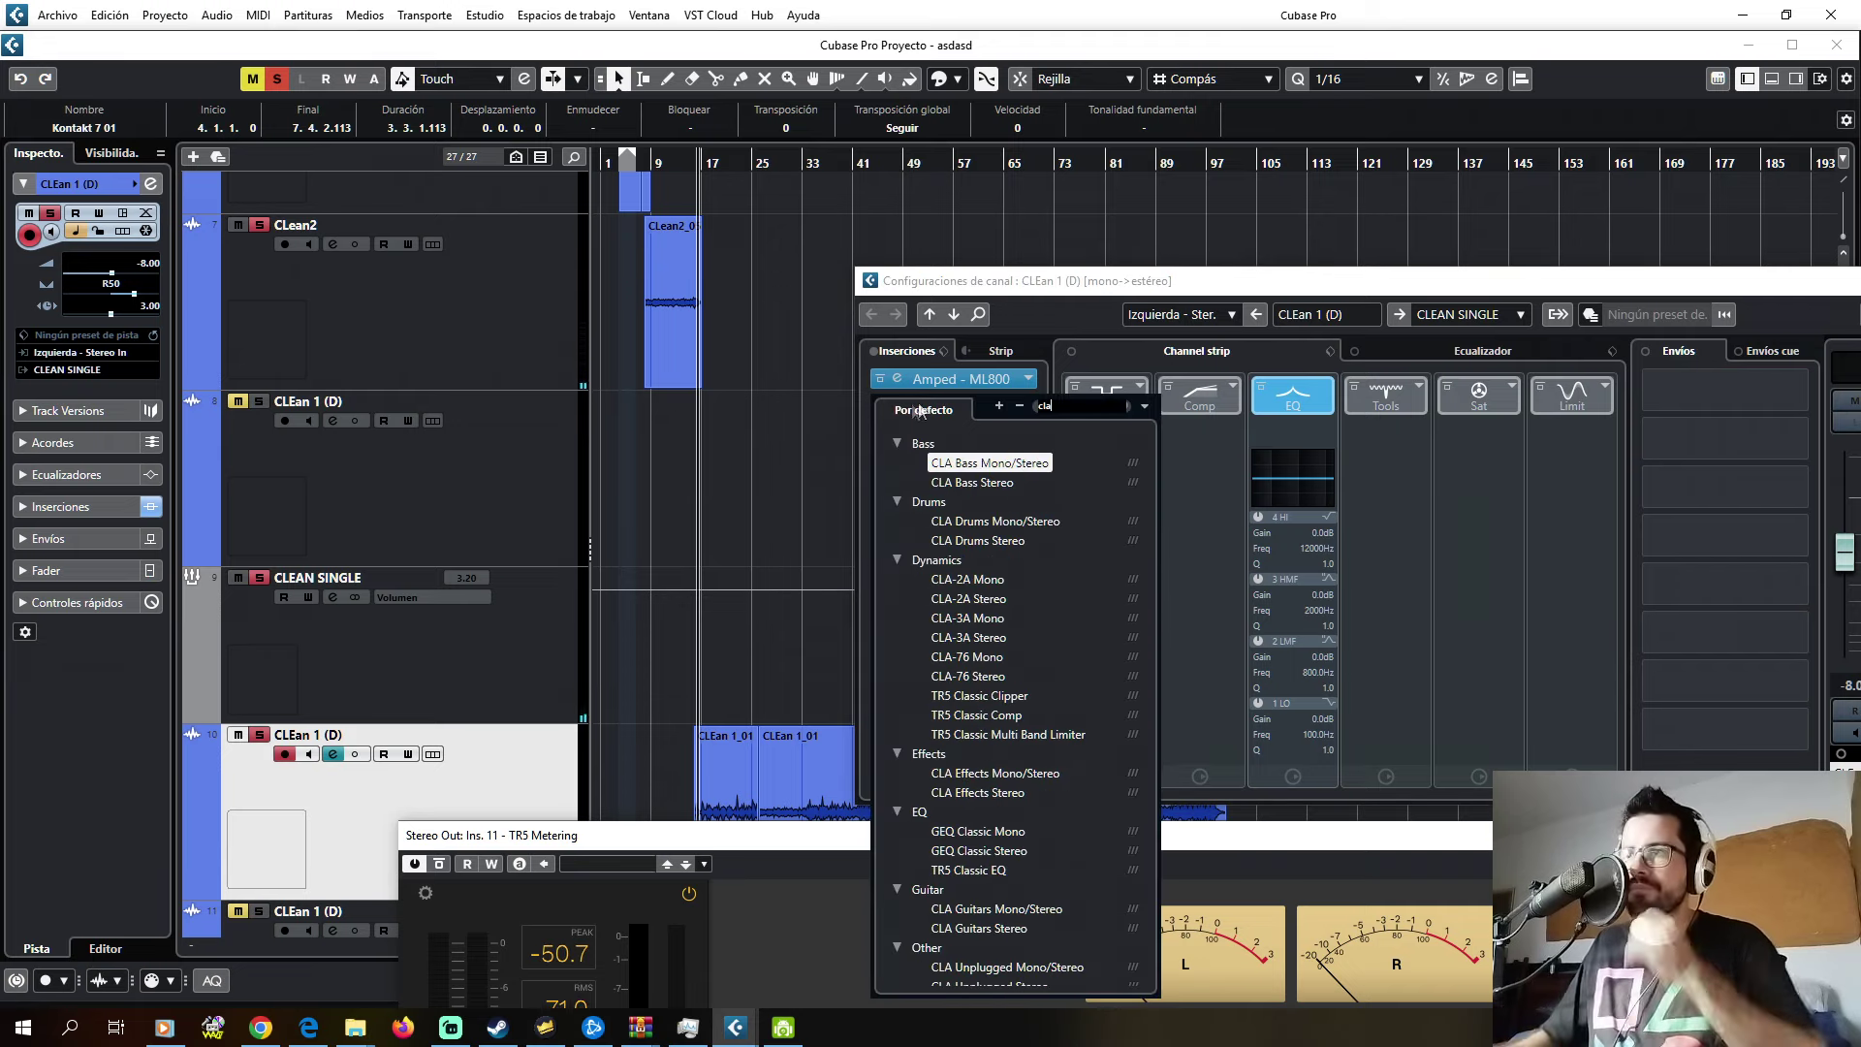
left_click(513, 339)
- Pan CLean2 to R60 and centre the pan of the CLEan 1 (D) track below CLEAN SINGLE
left_click(531, 306)
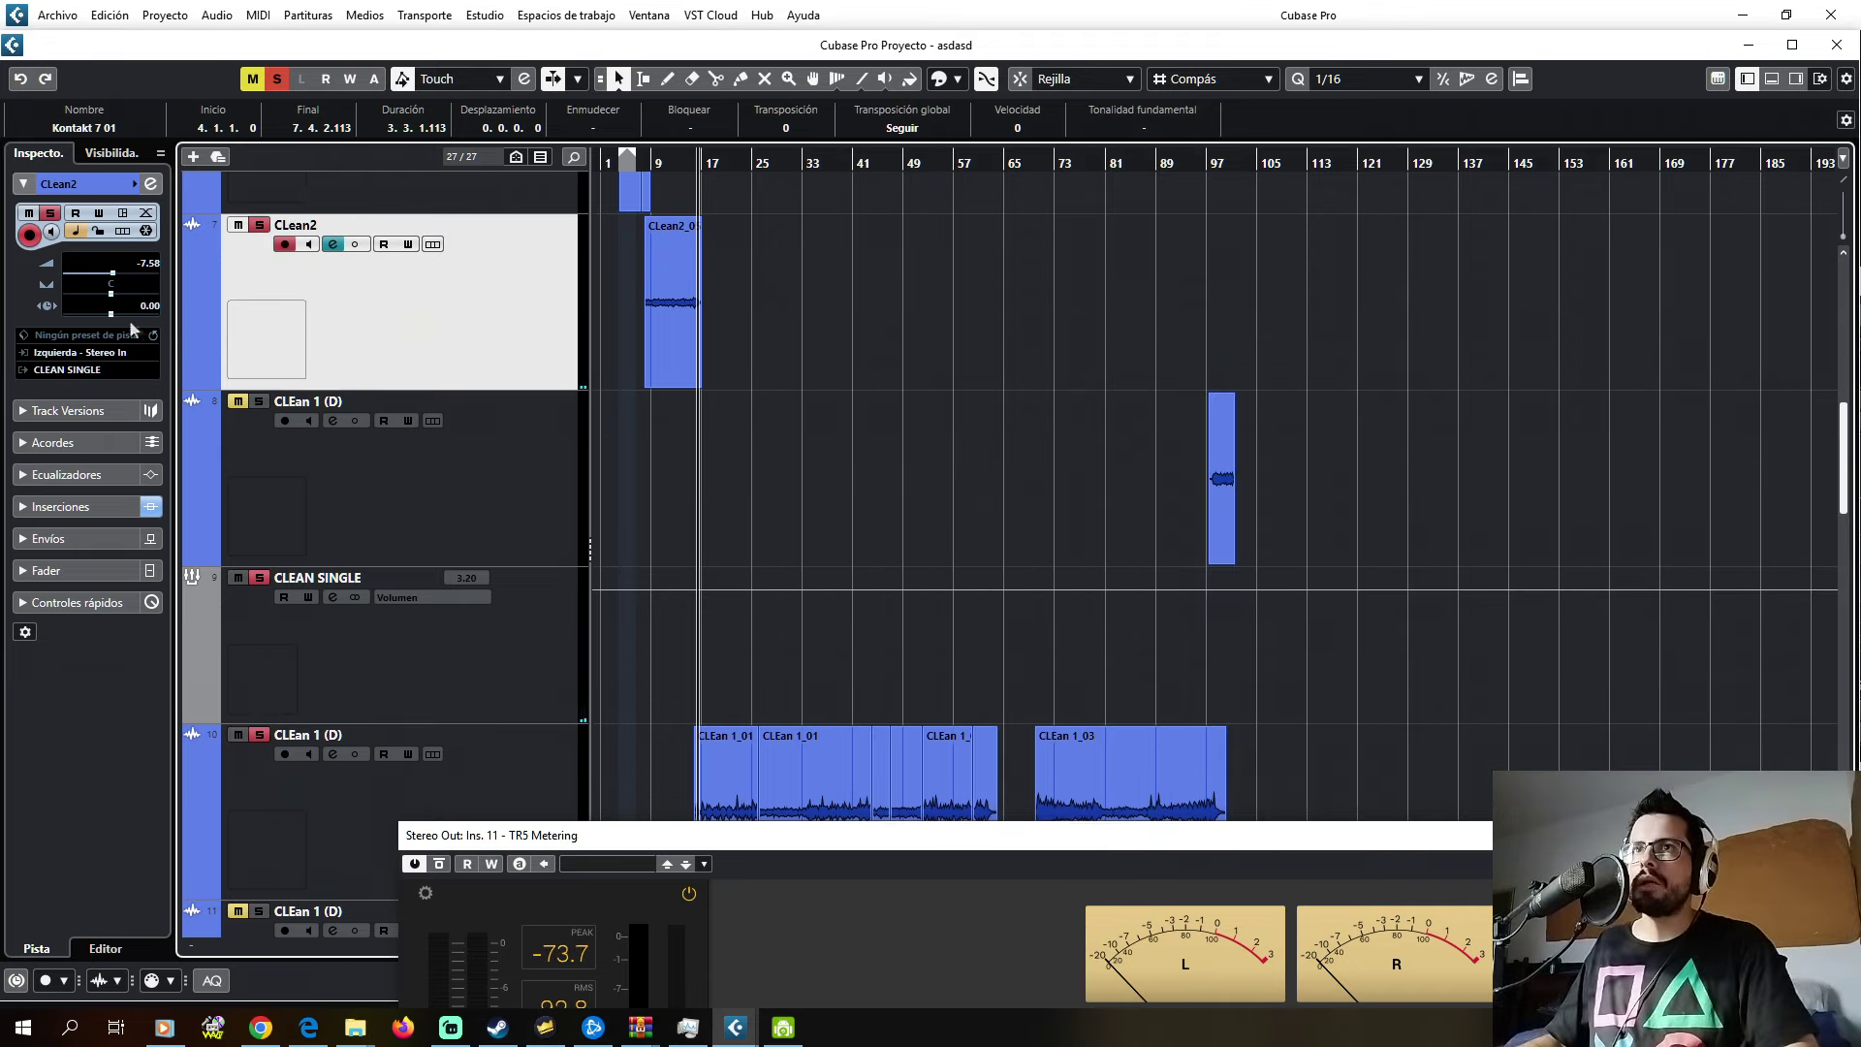
left_click_drag(111, 296, 166, 360)
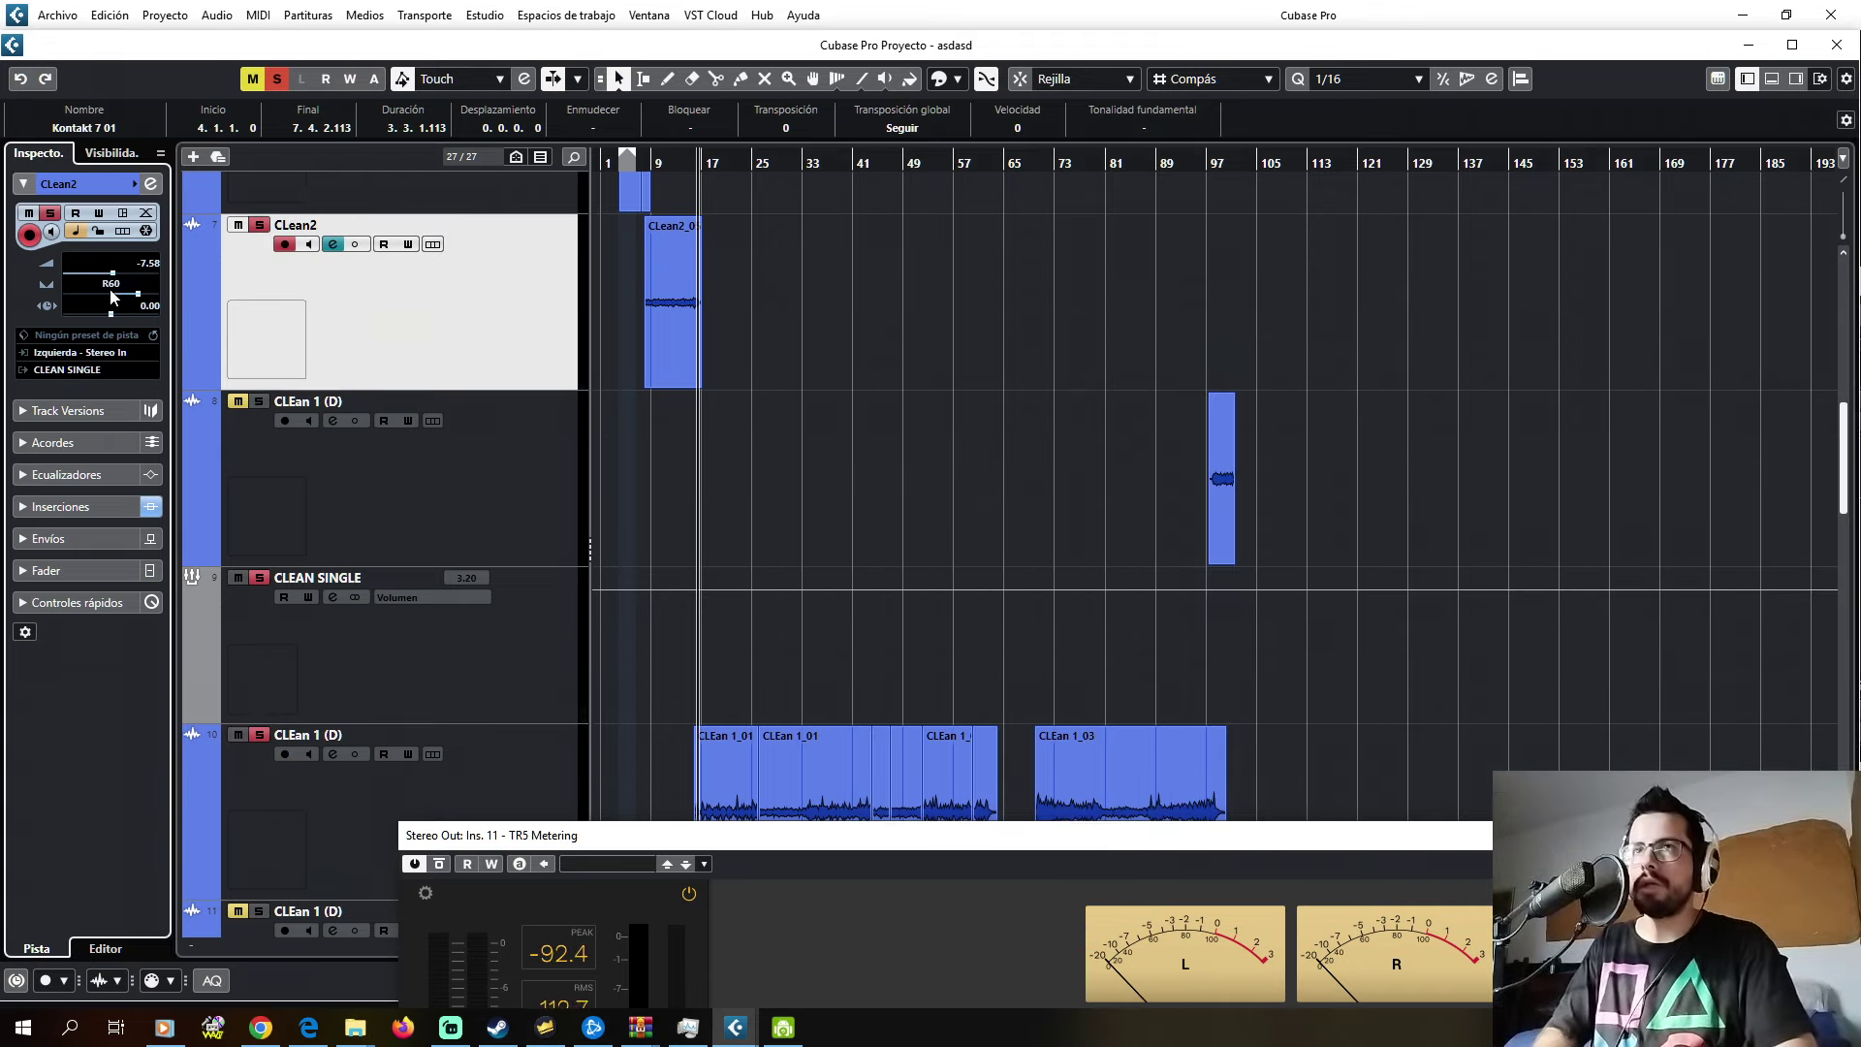
left_click(346, 800)
double_click(112, 291)
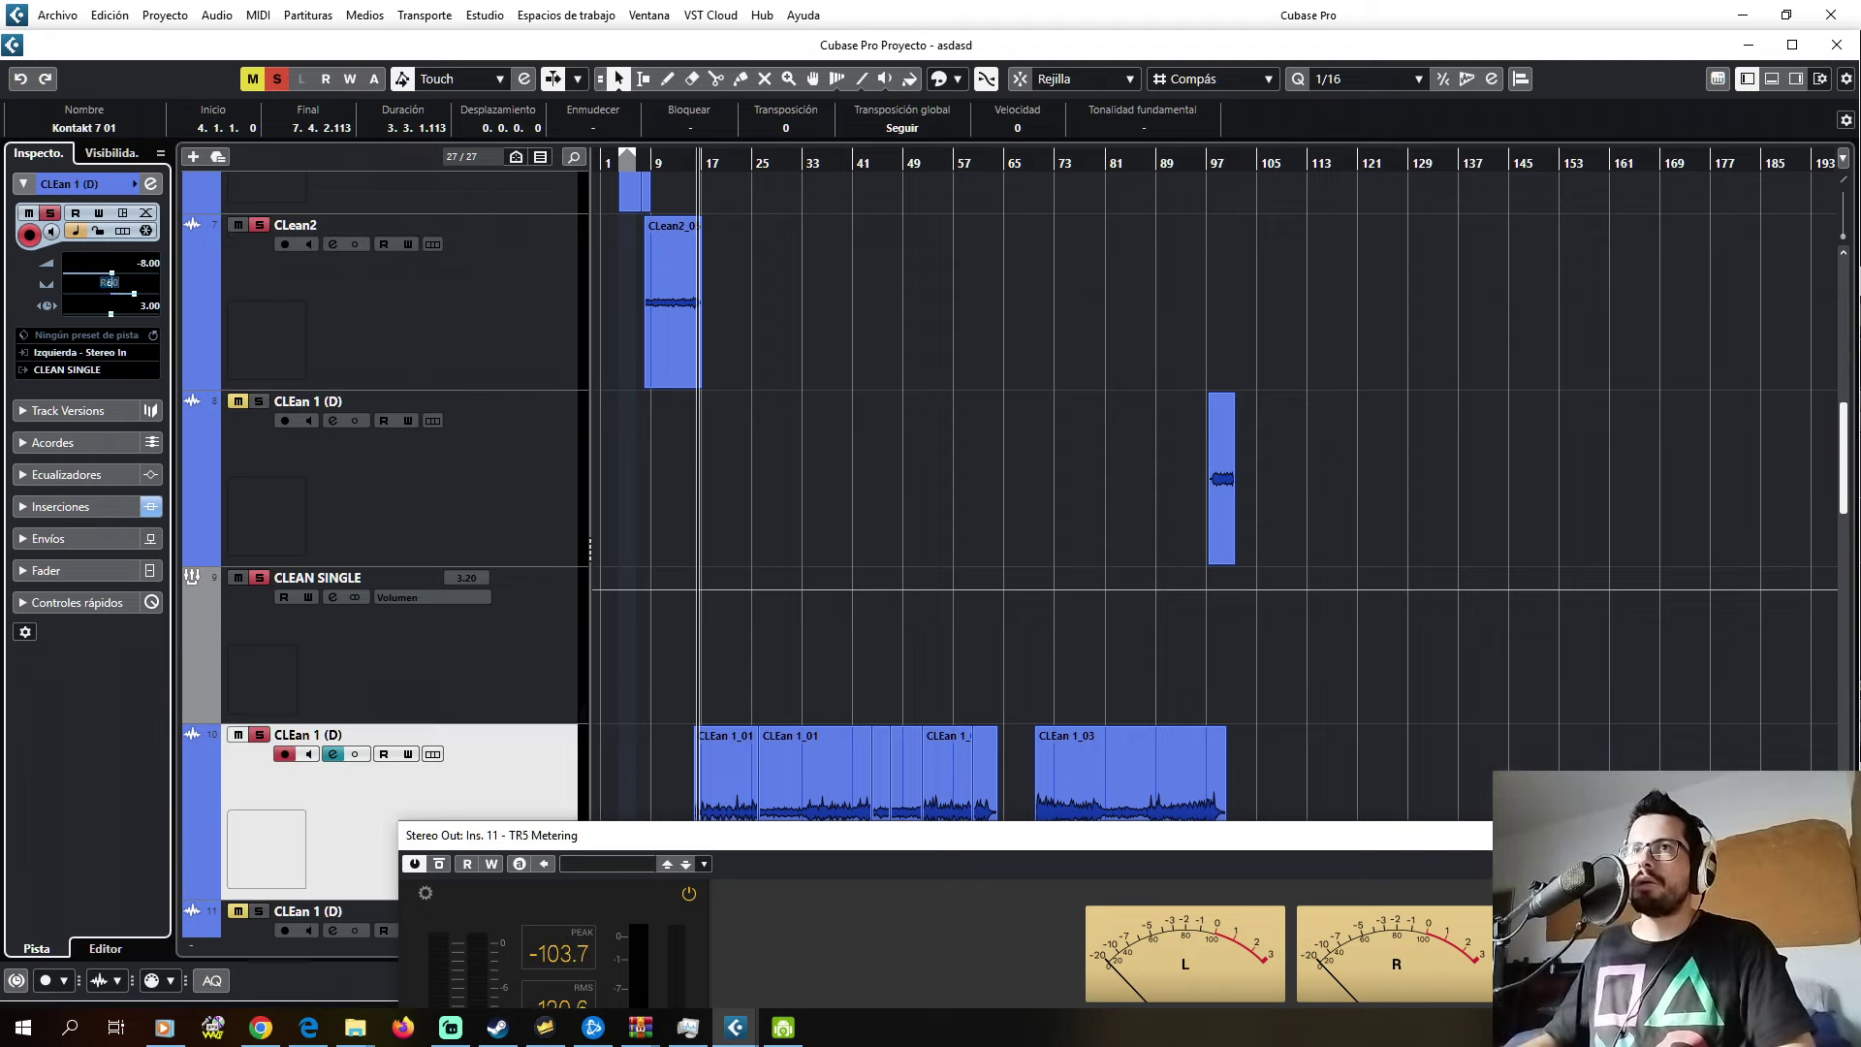
- Open the channel settings of CLEan 1 (D) and search its second insert slot for guitar plug-ins
left_click(150, 184)
left_click_drag(974, 283, 537, 235)
left_click(554, 357)
type("guitar")
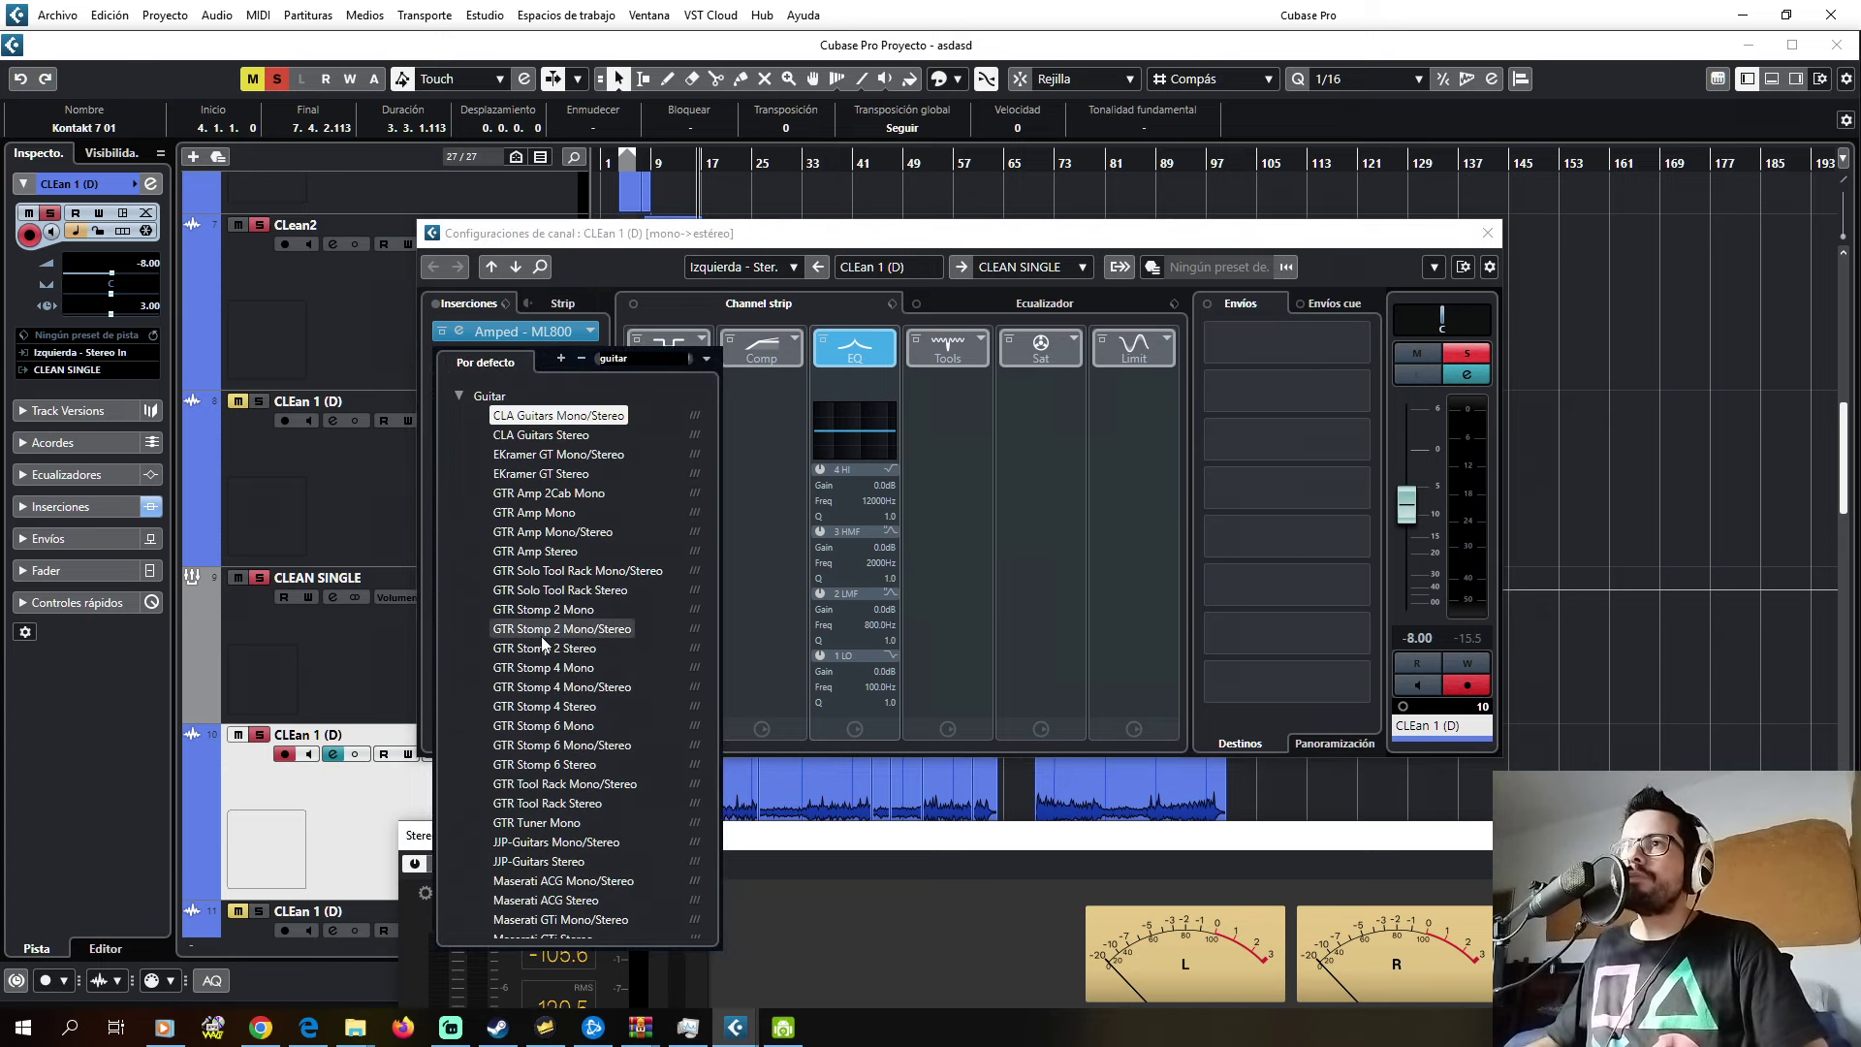
- Search for CLA plug-ins instead, insert CLA Effects Stereo after the amp on CLEan 1 (D), and check the recording software while it loads
key("BackSpace")
key("BackSpace")
key("BackSpace")
key("BackSpace")
key("BackSpace")
key("BackSpace")
type("cla")
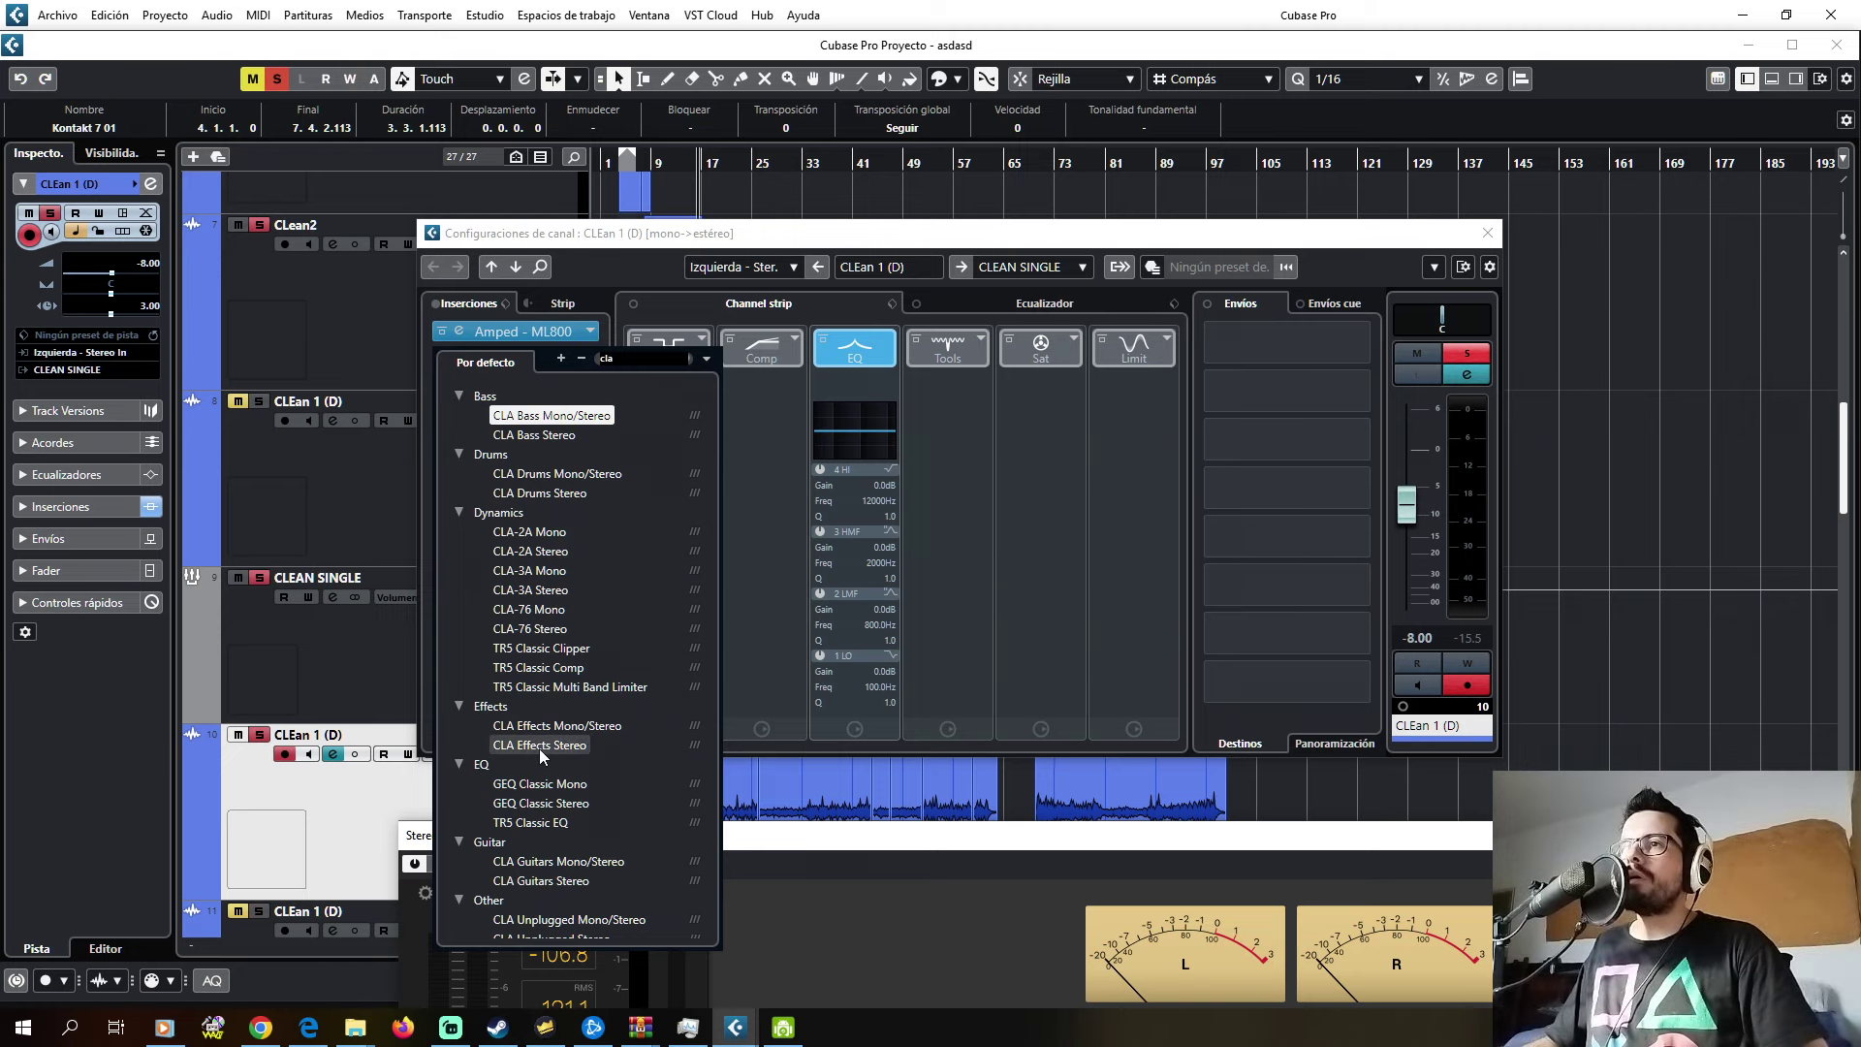
left_click(539, 745)
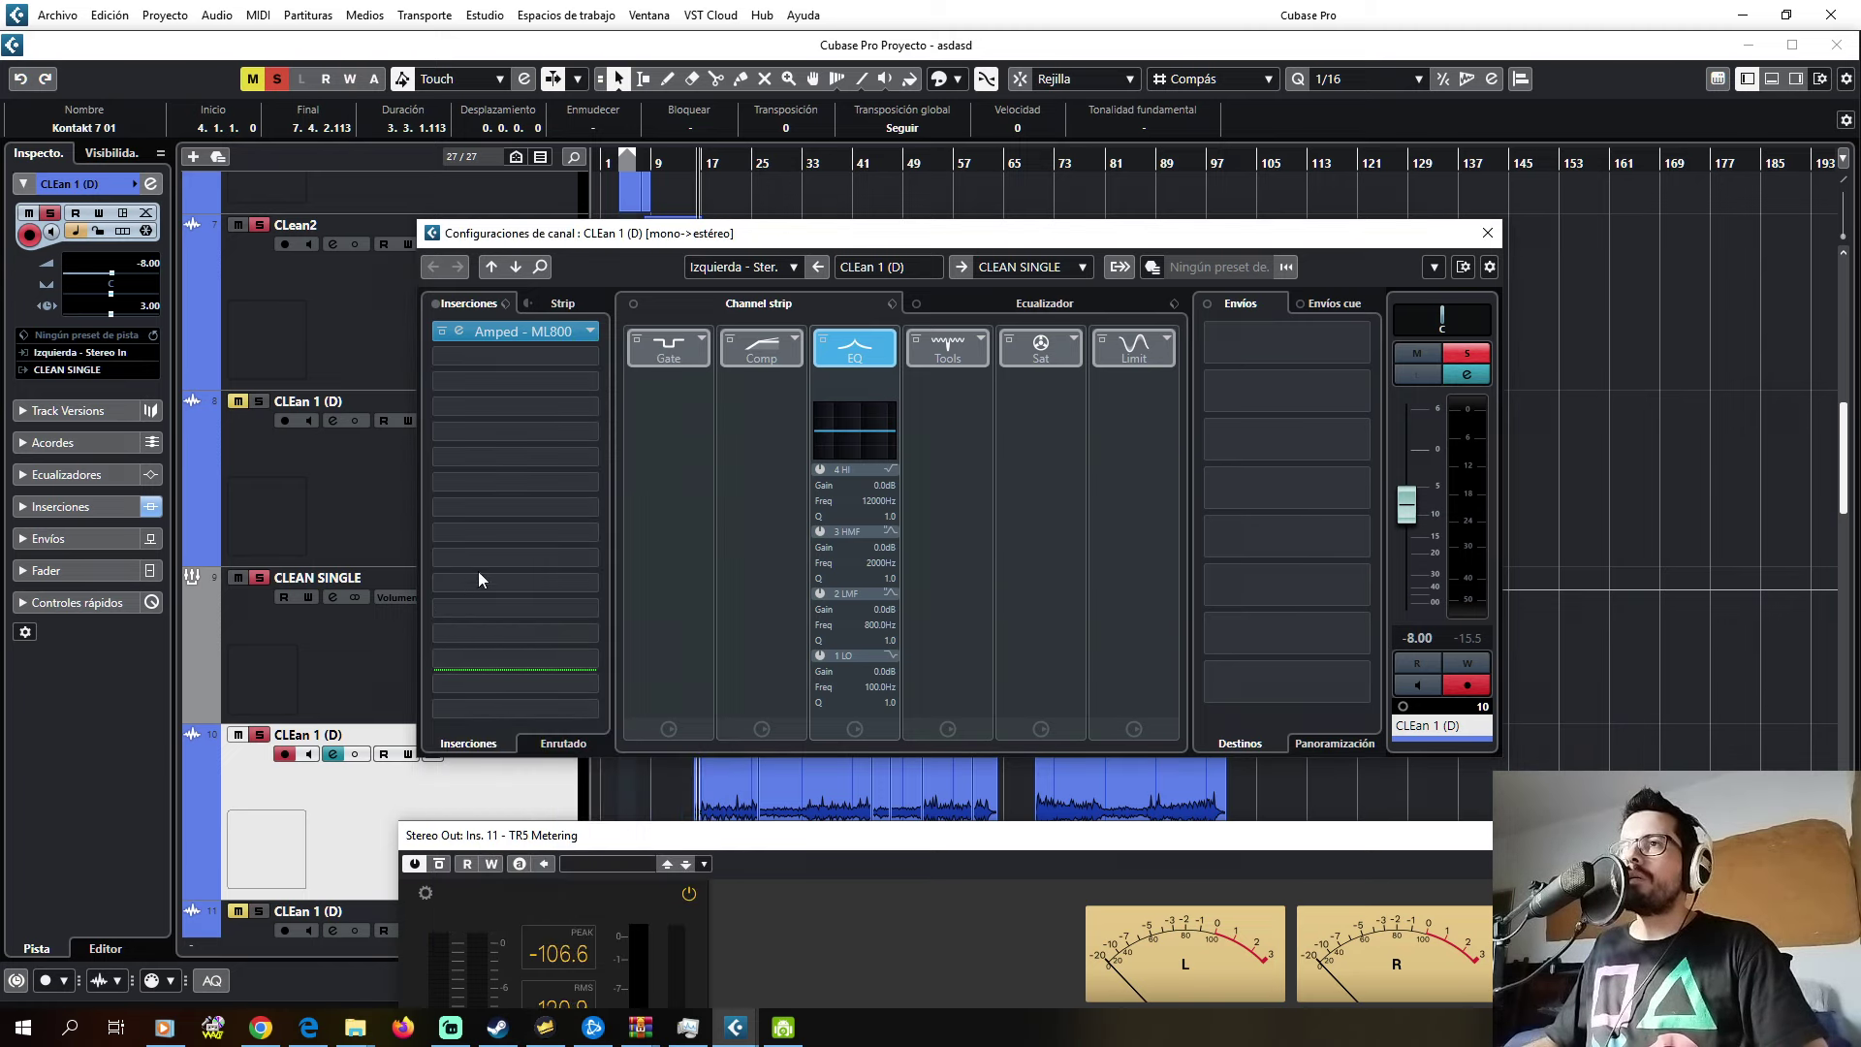
left_click(450, 1027)
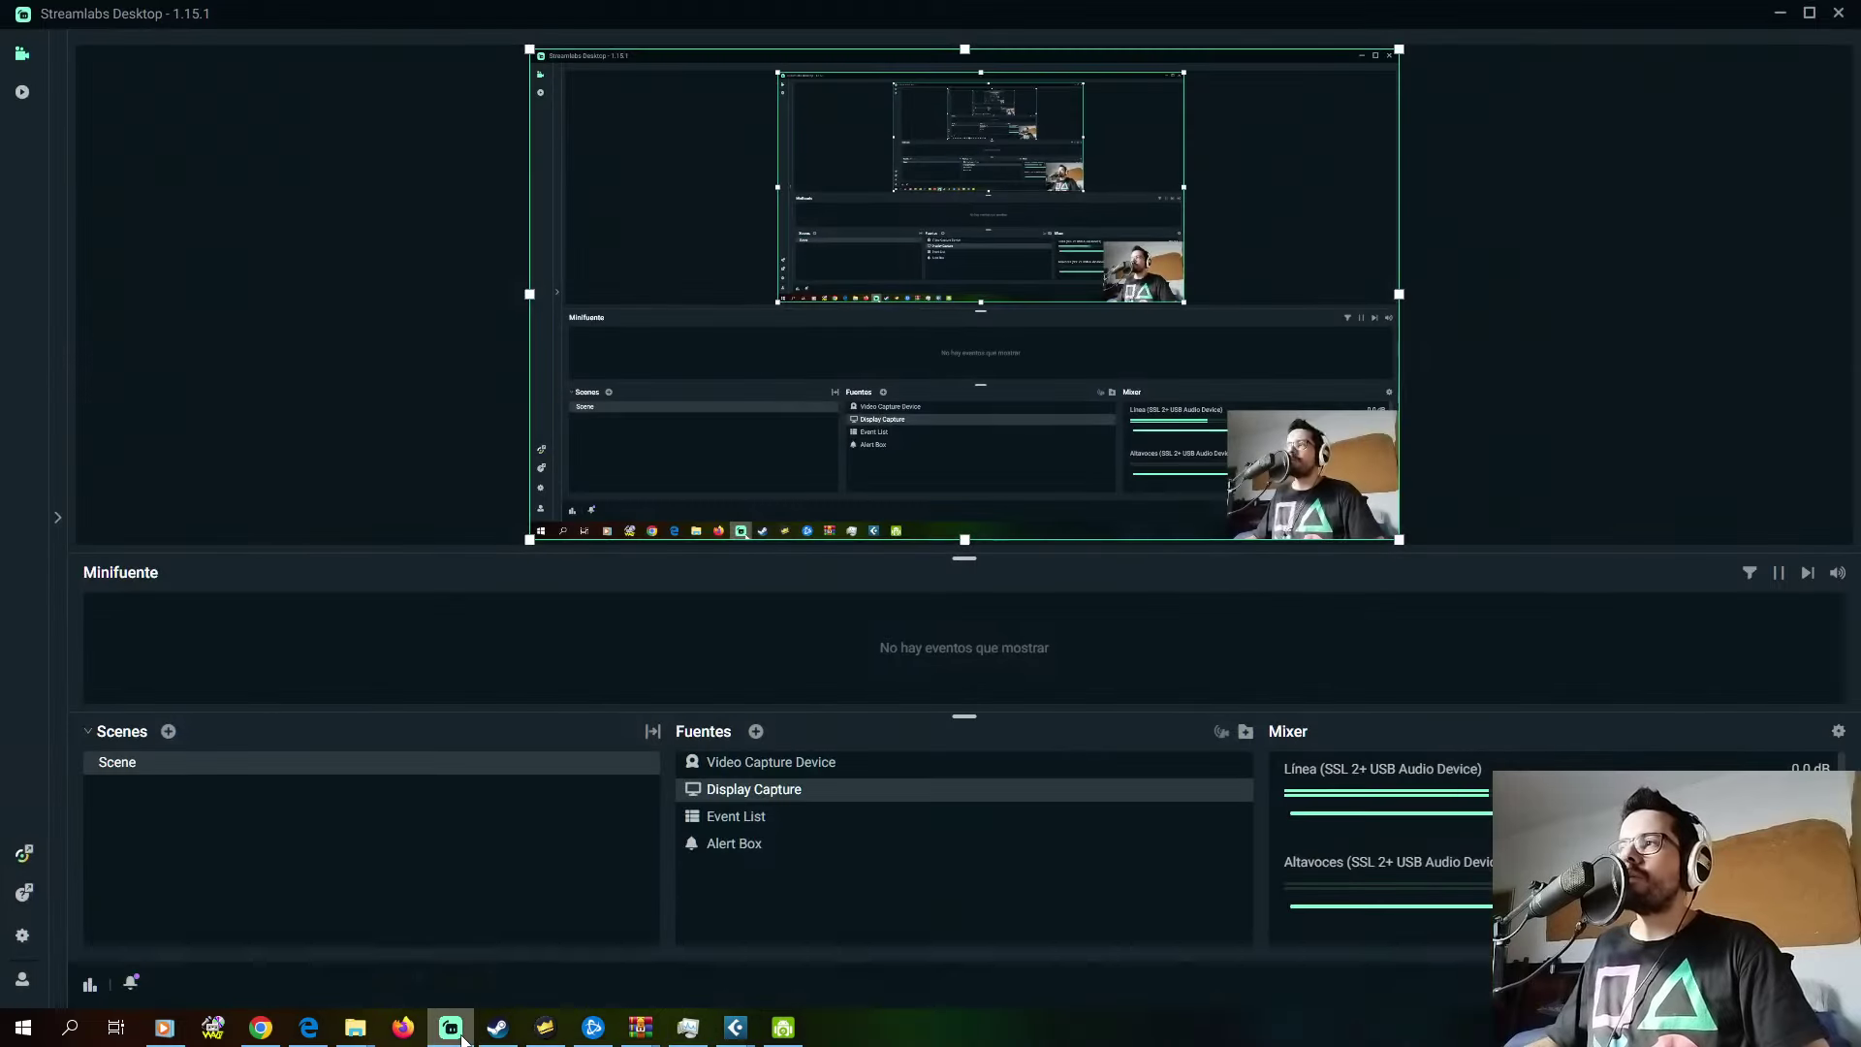
left_click(461, 1037)
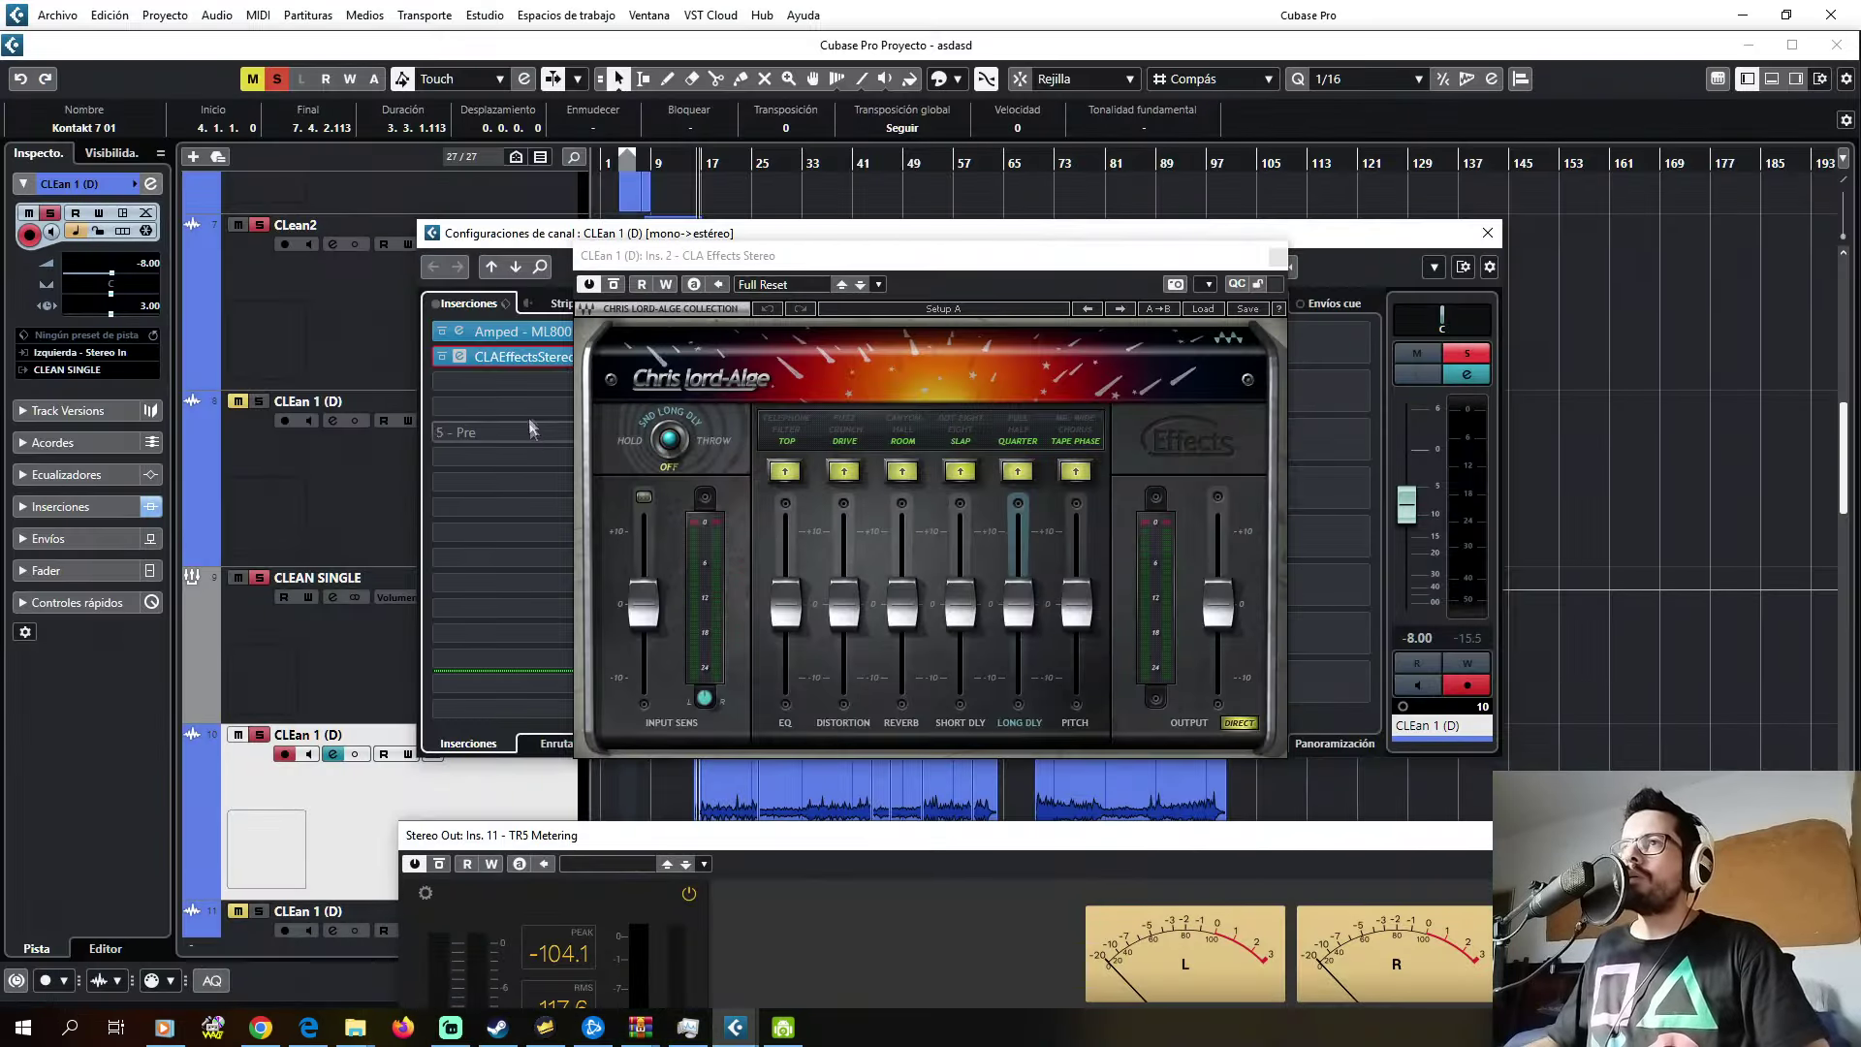
left_click_drag(598, 259, 848, 281)
- Replace CLA Effects Stereo in the second insert of CLEan 1 (D) with CLA Guitars Stereo
left_click(513, 357)
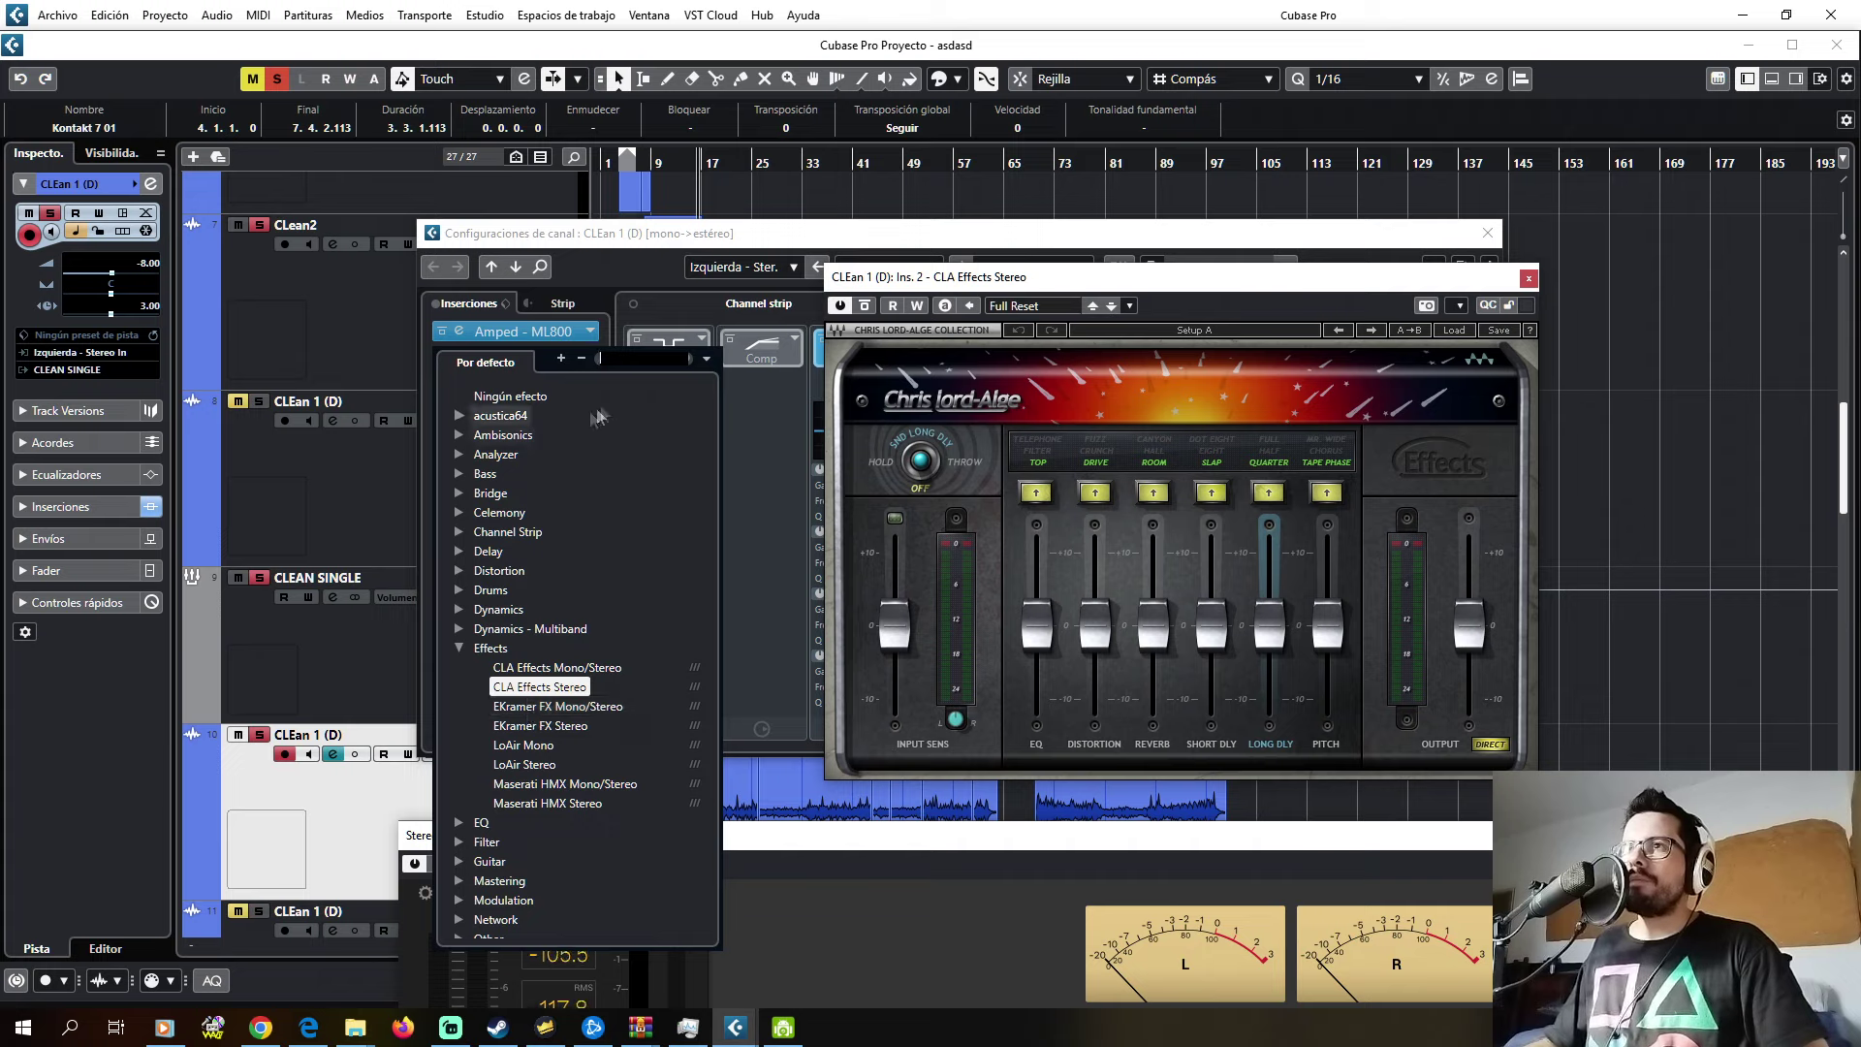
type("cla")
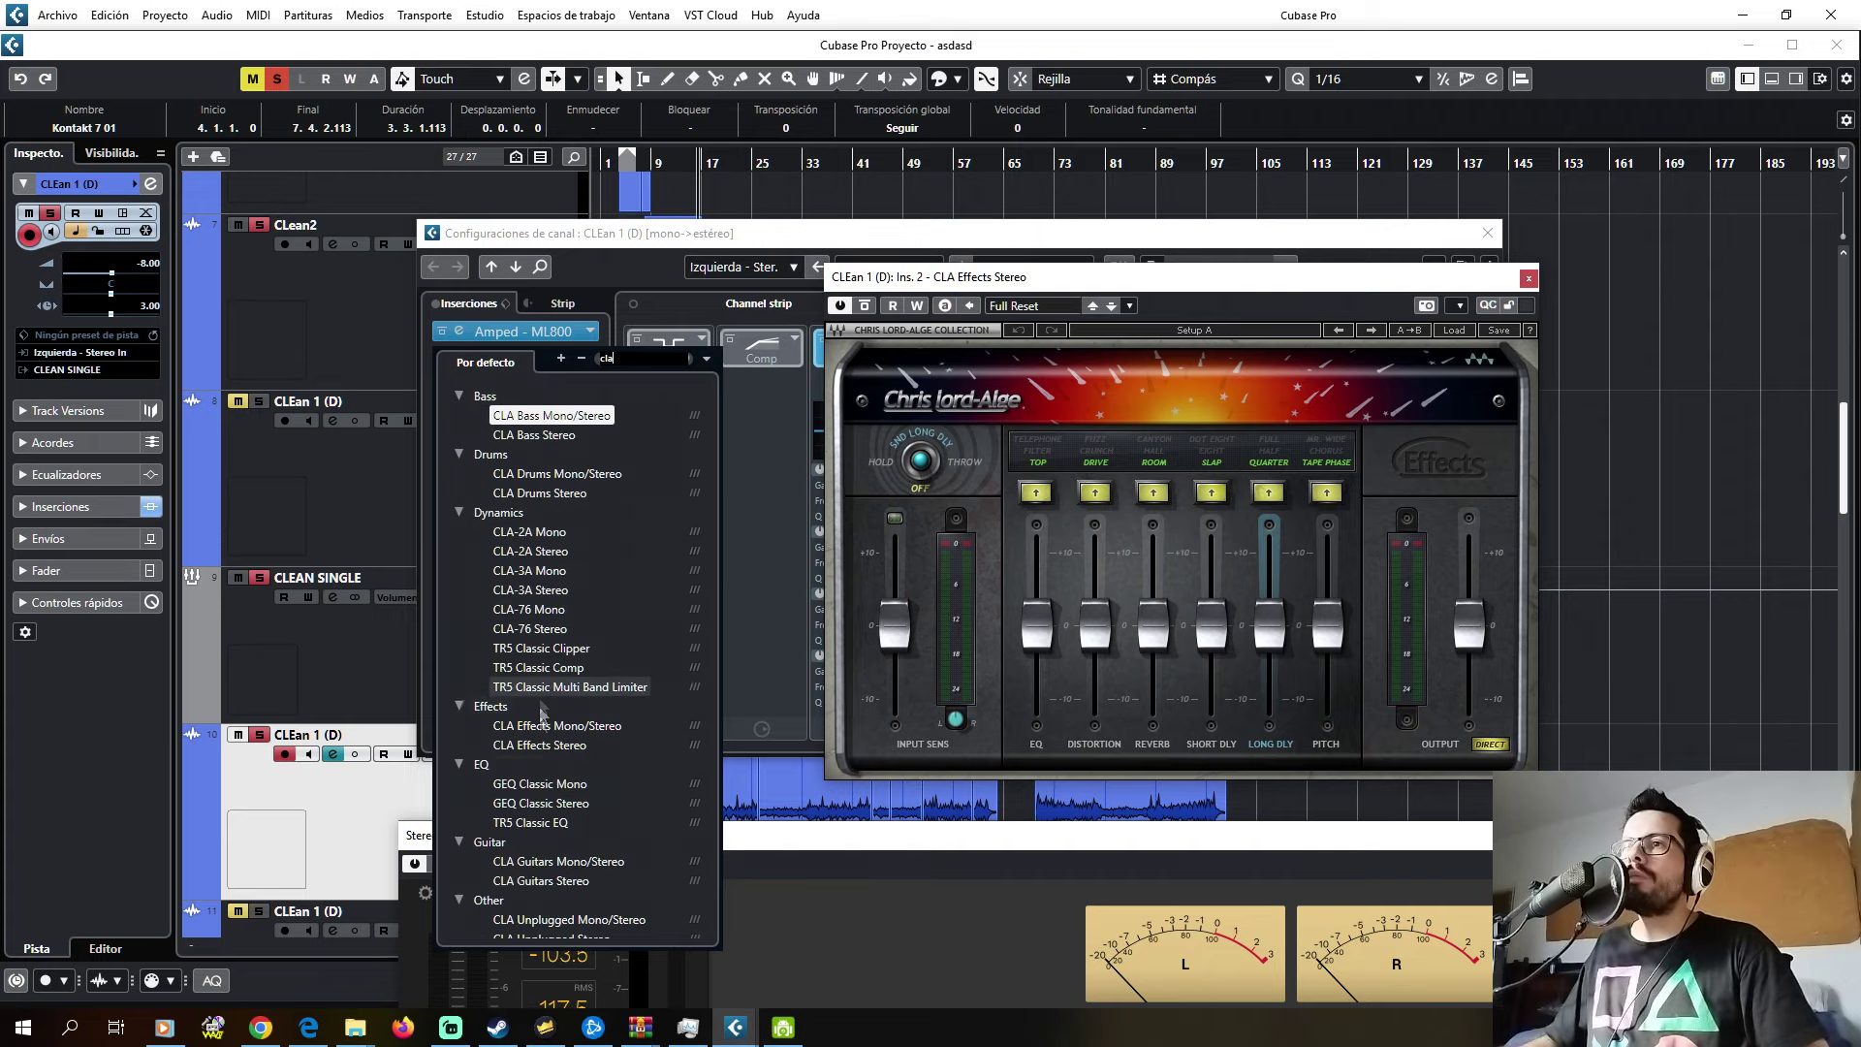
left_click(556, 881)
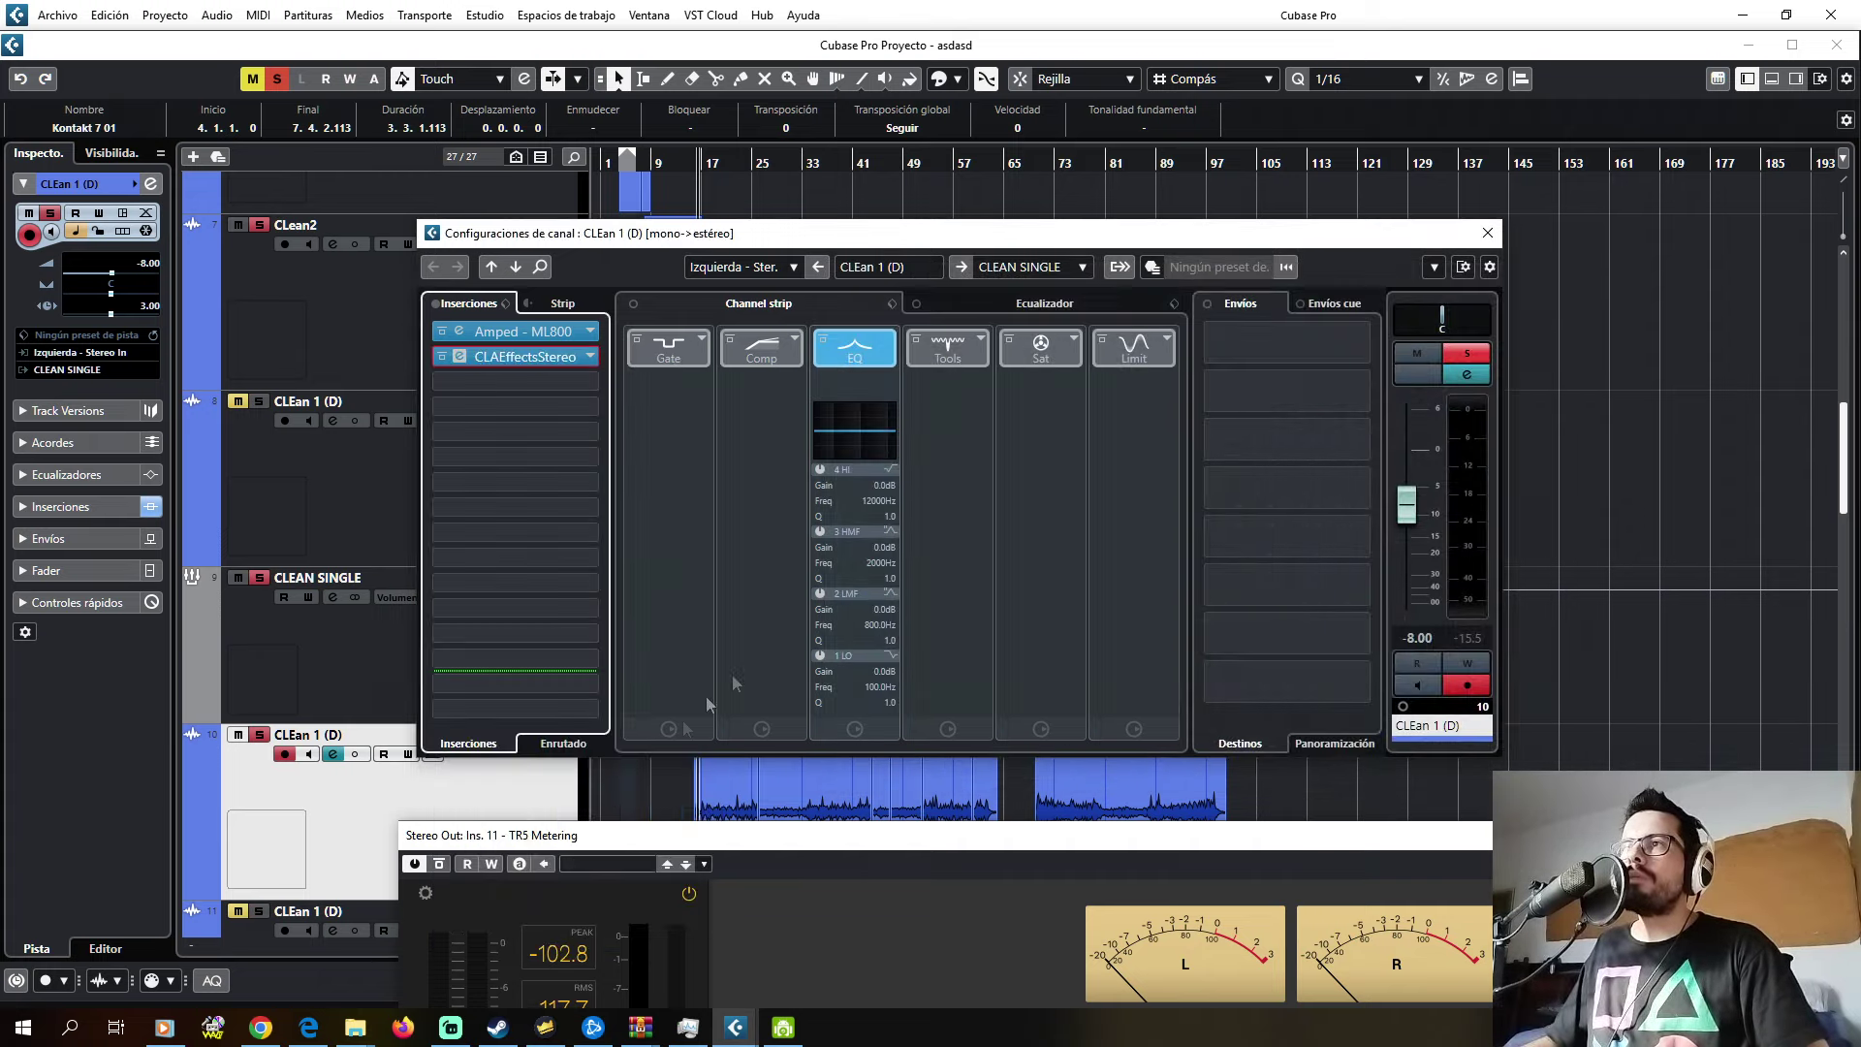
- In CLA Guitars, bypass Re-Amplify, turn off bass, treble and compress, and set the delay to Edge at about -5.0
left_click(94, 327)
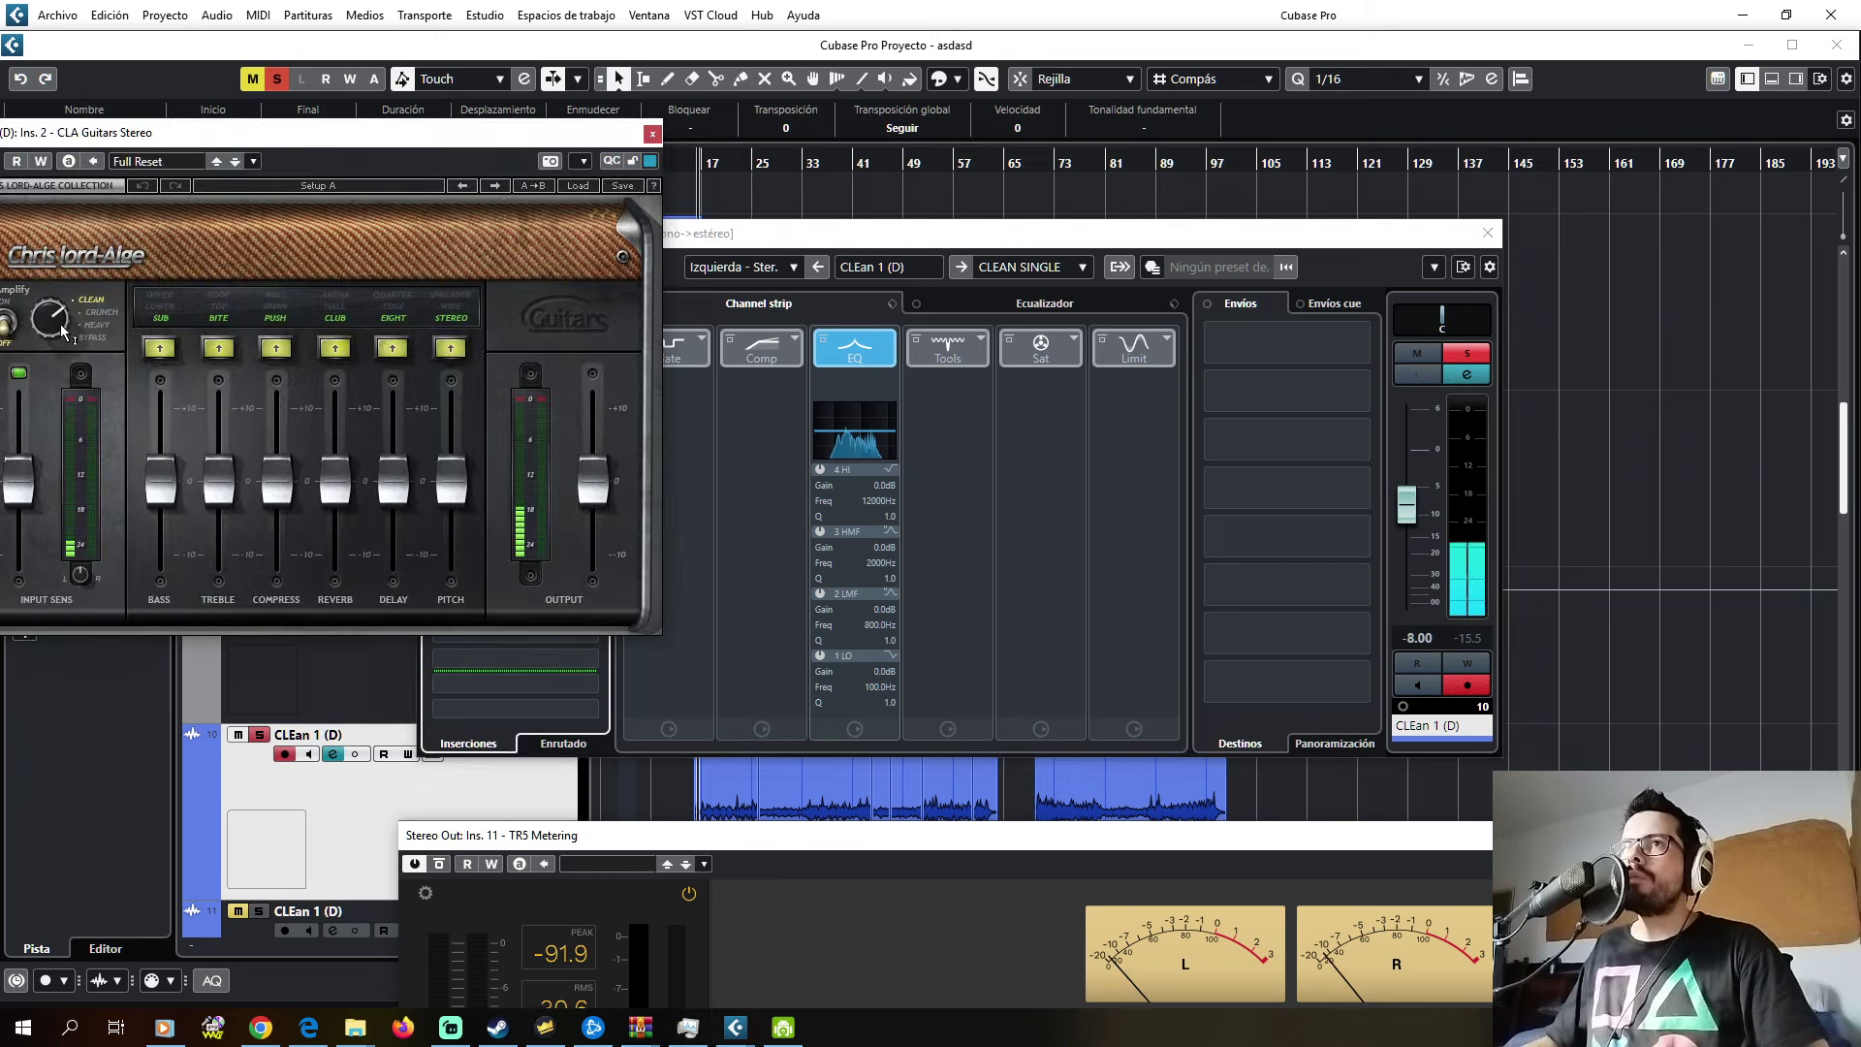
left_click(165, 348)
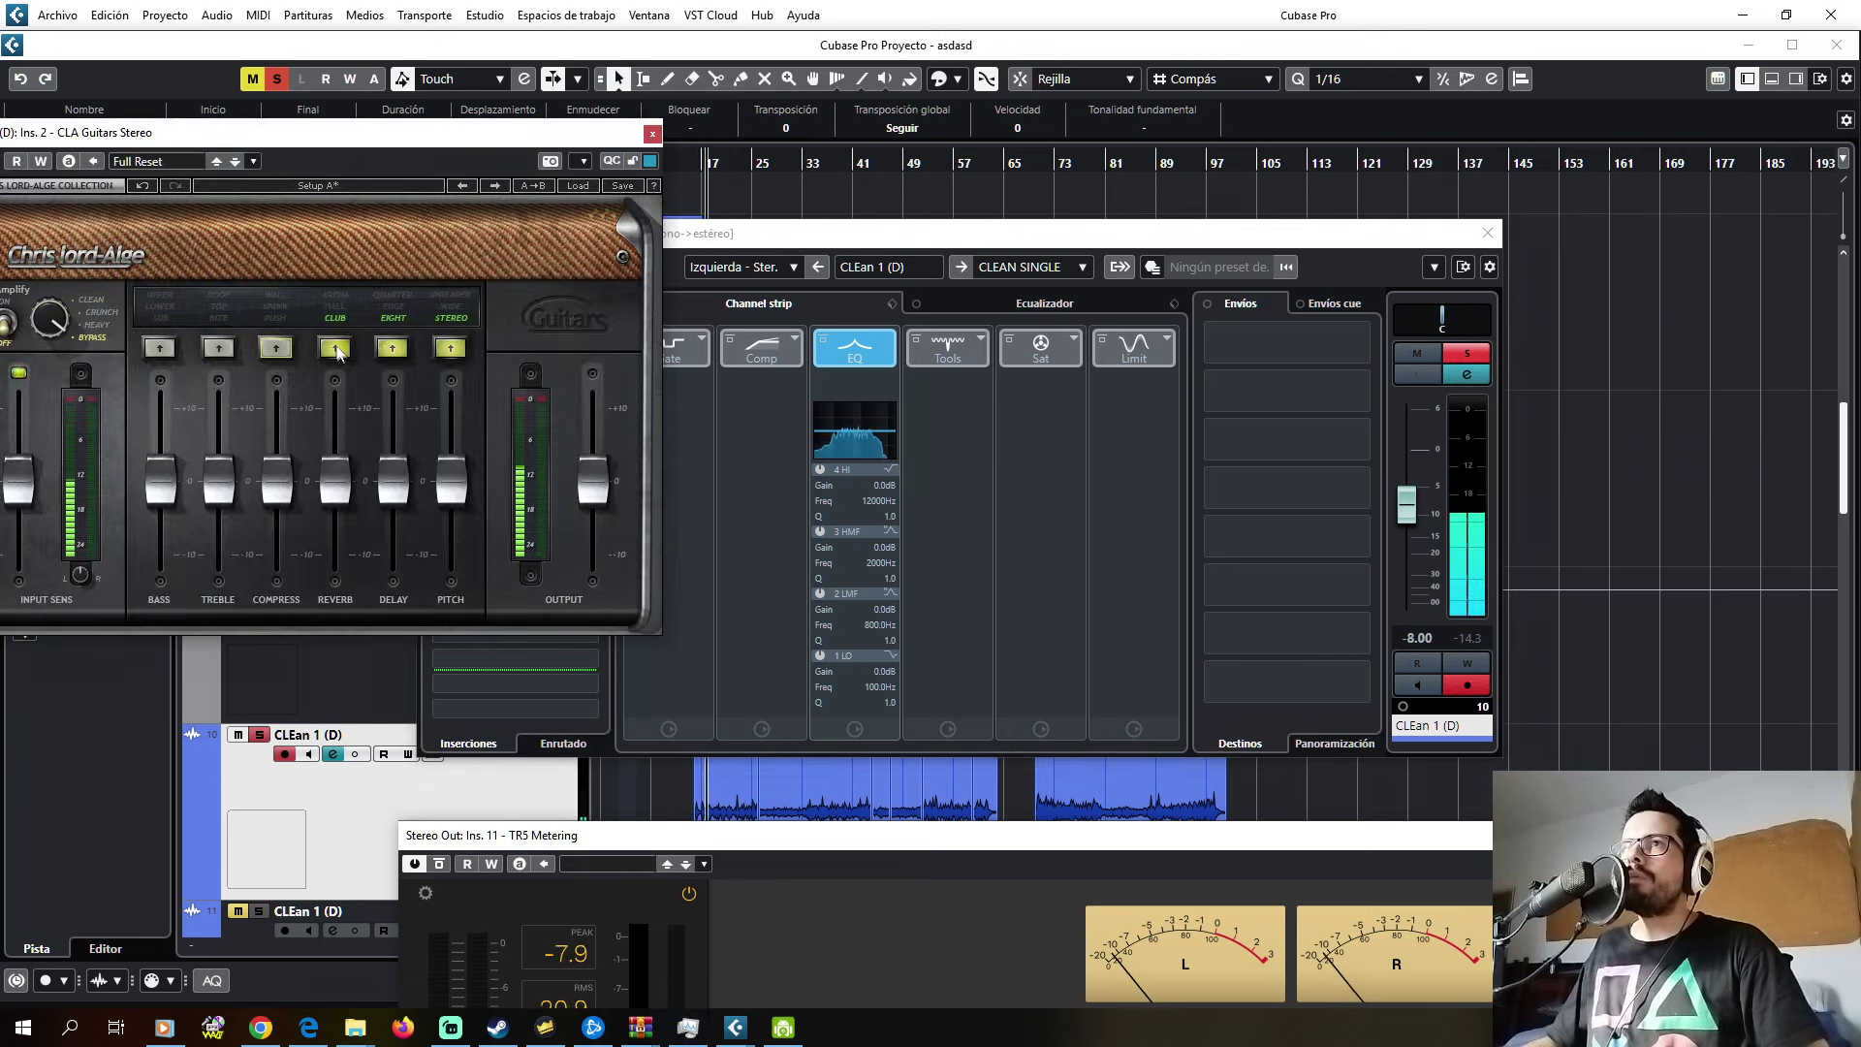
left_click(392, 347)
left_click_drag(392, 480, 392, 524)
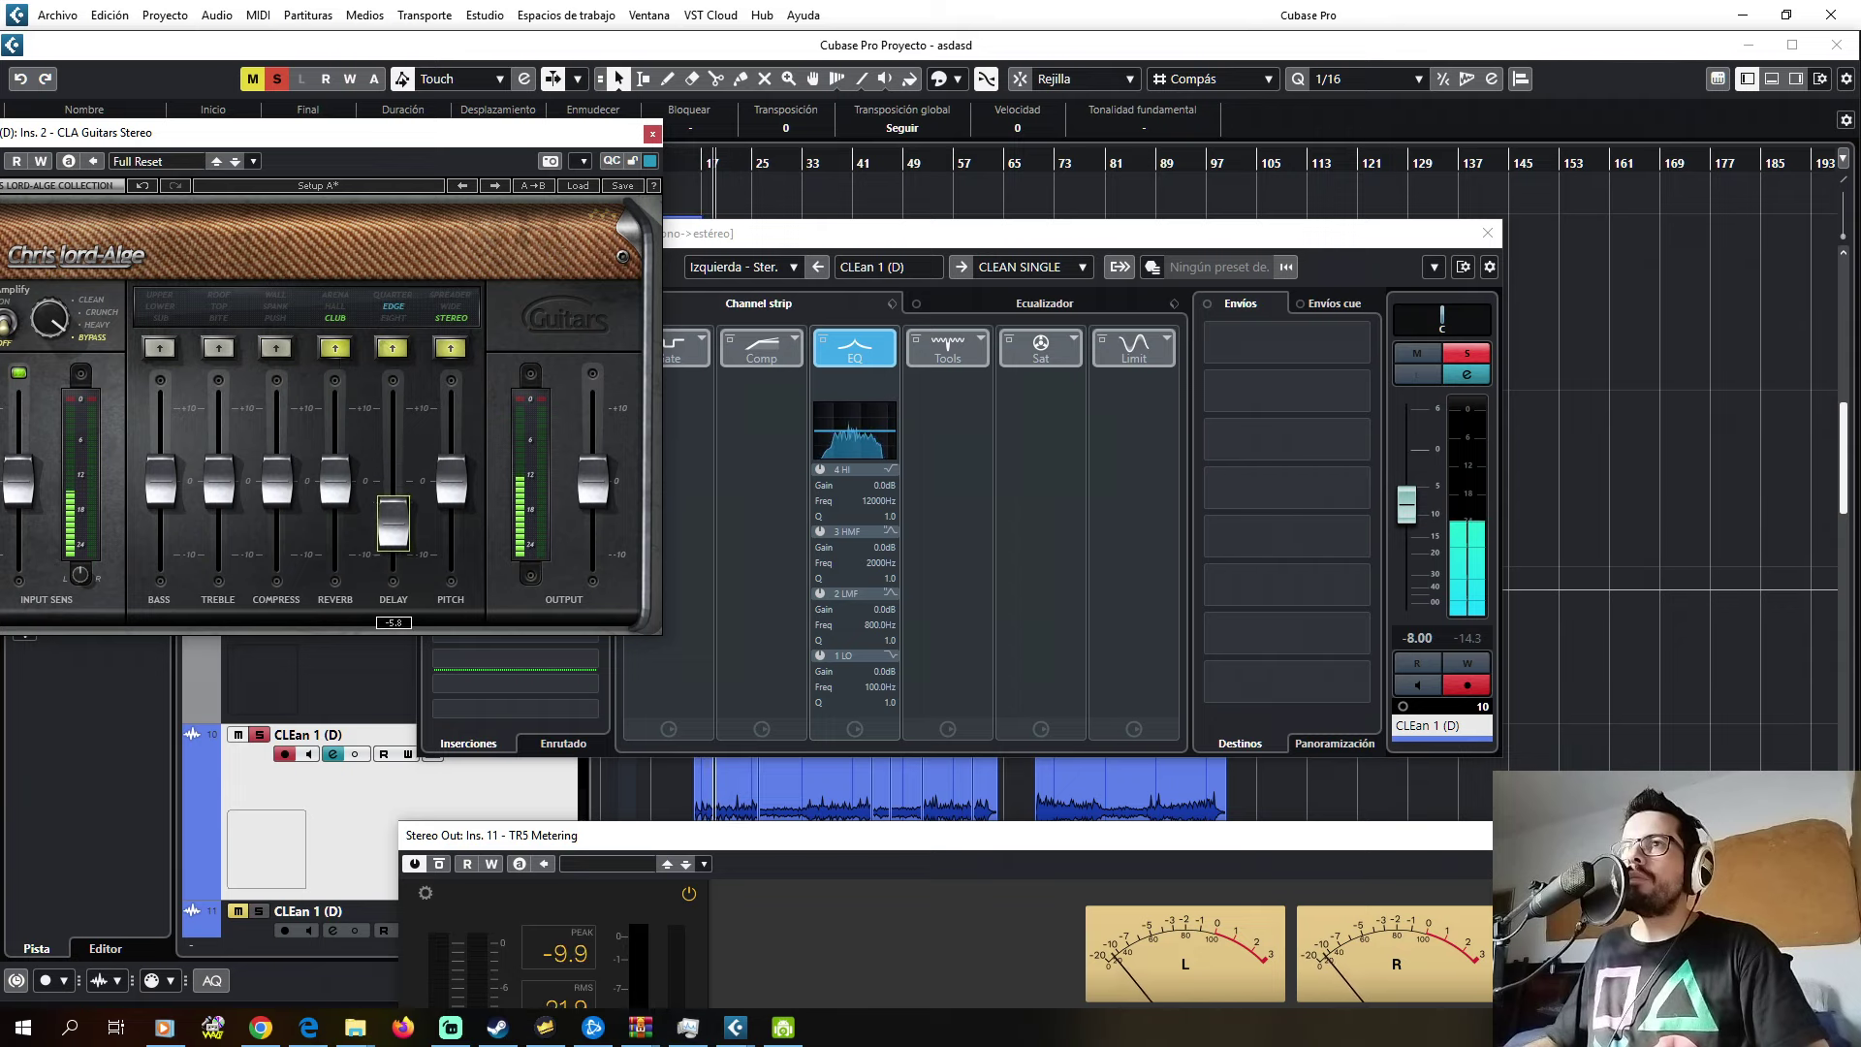
- Check the level of CLEan 1 (D) in TR5 Metering, pan the track to R60 and move the meter window aside
left_click_drag(967, 835, 933, 305)
left_click(321, 795)
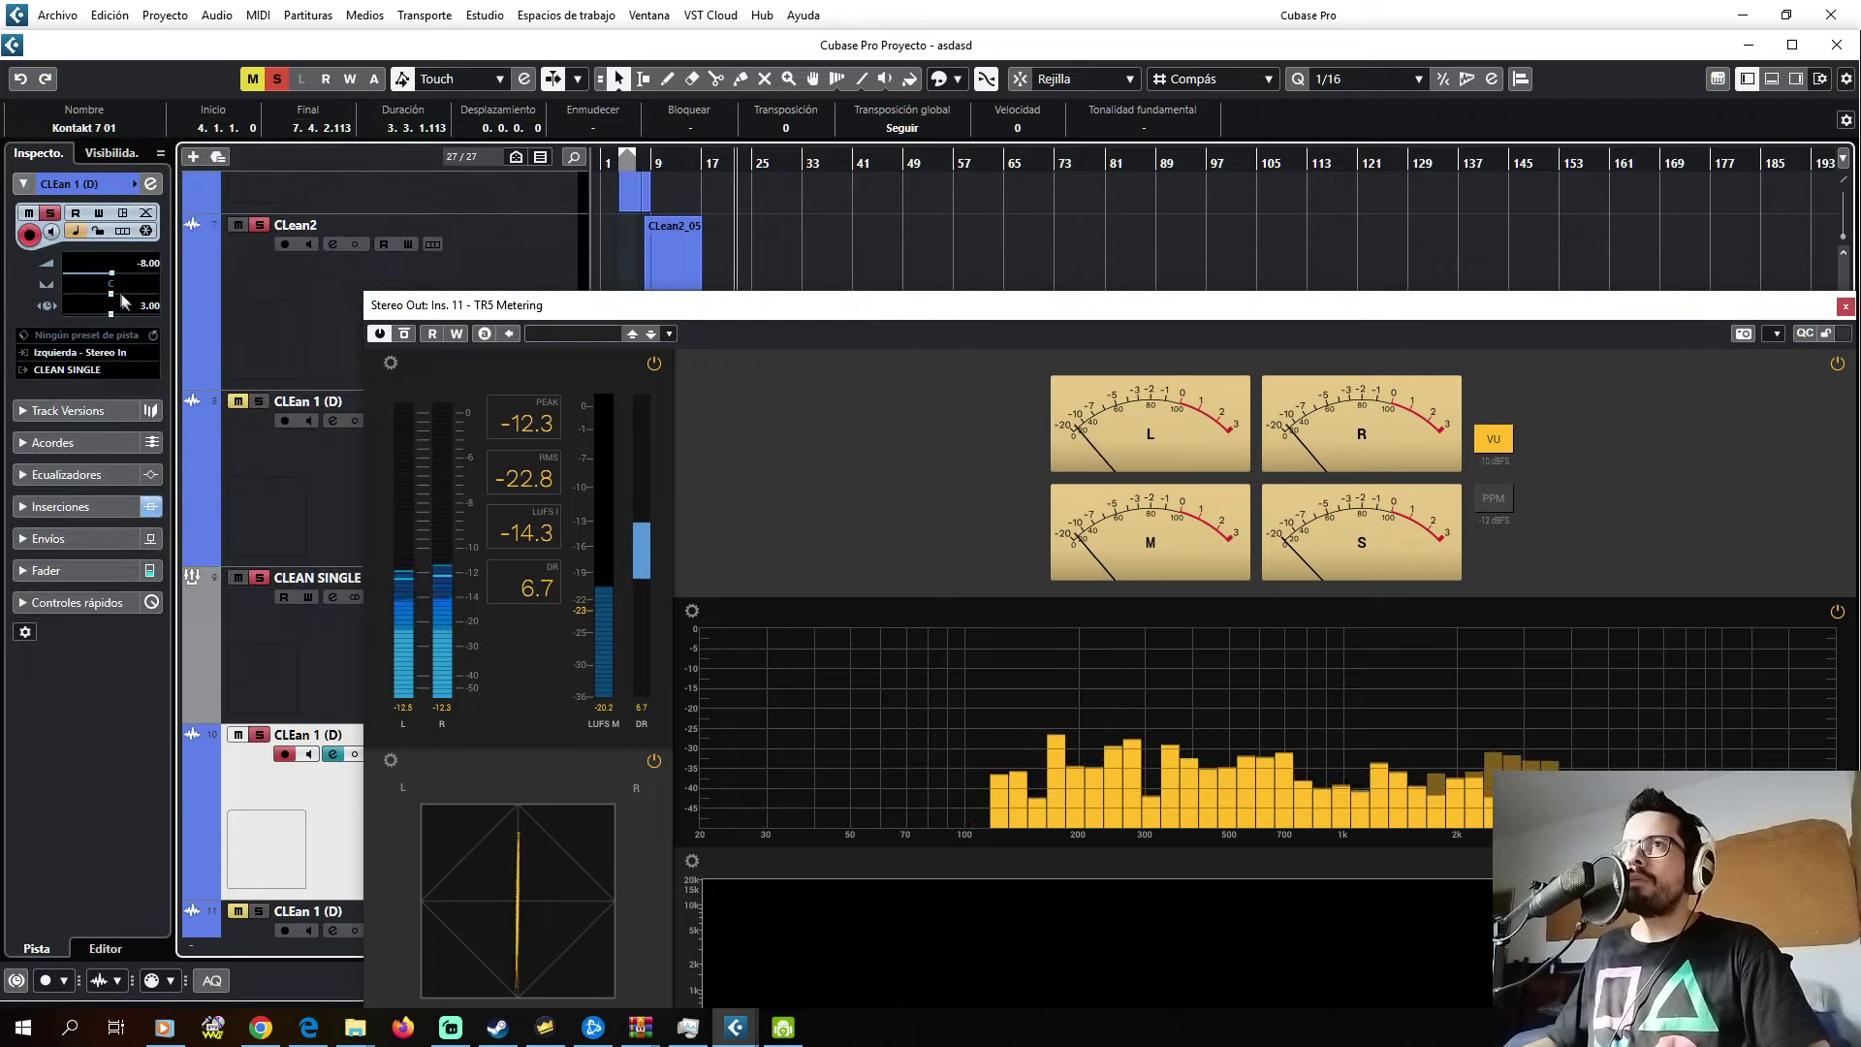
left_click_drag(111, 288, 138, 291)
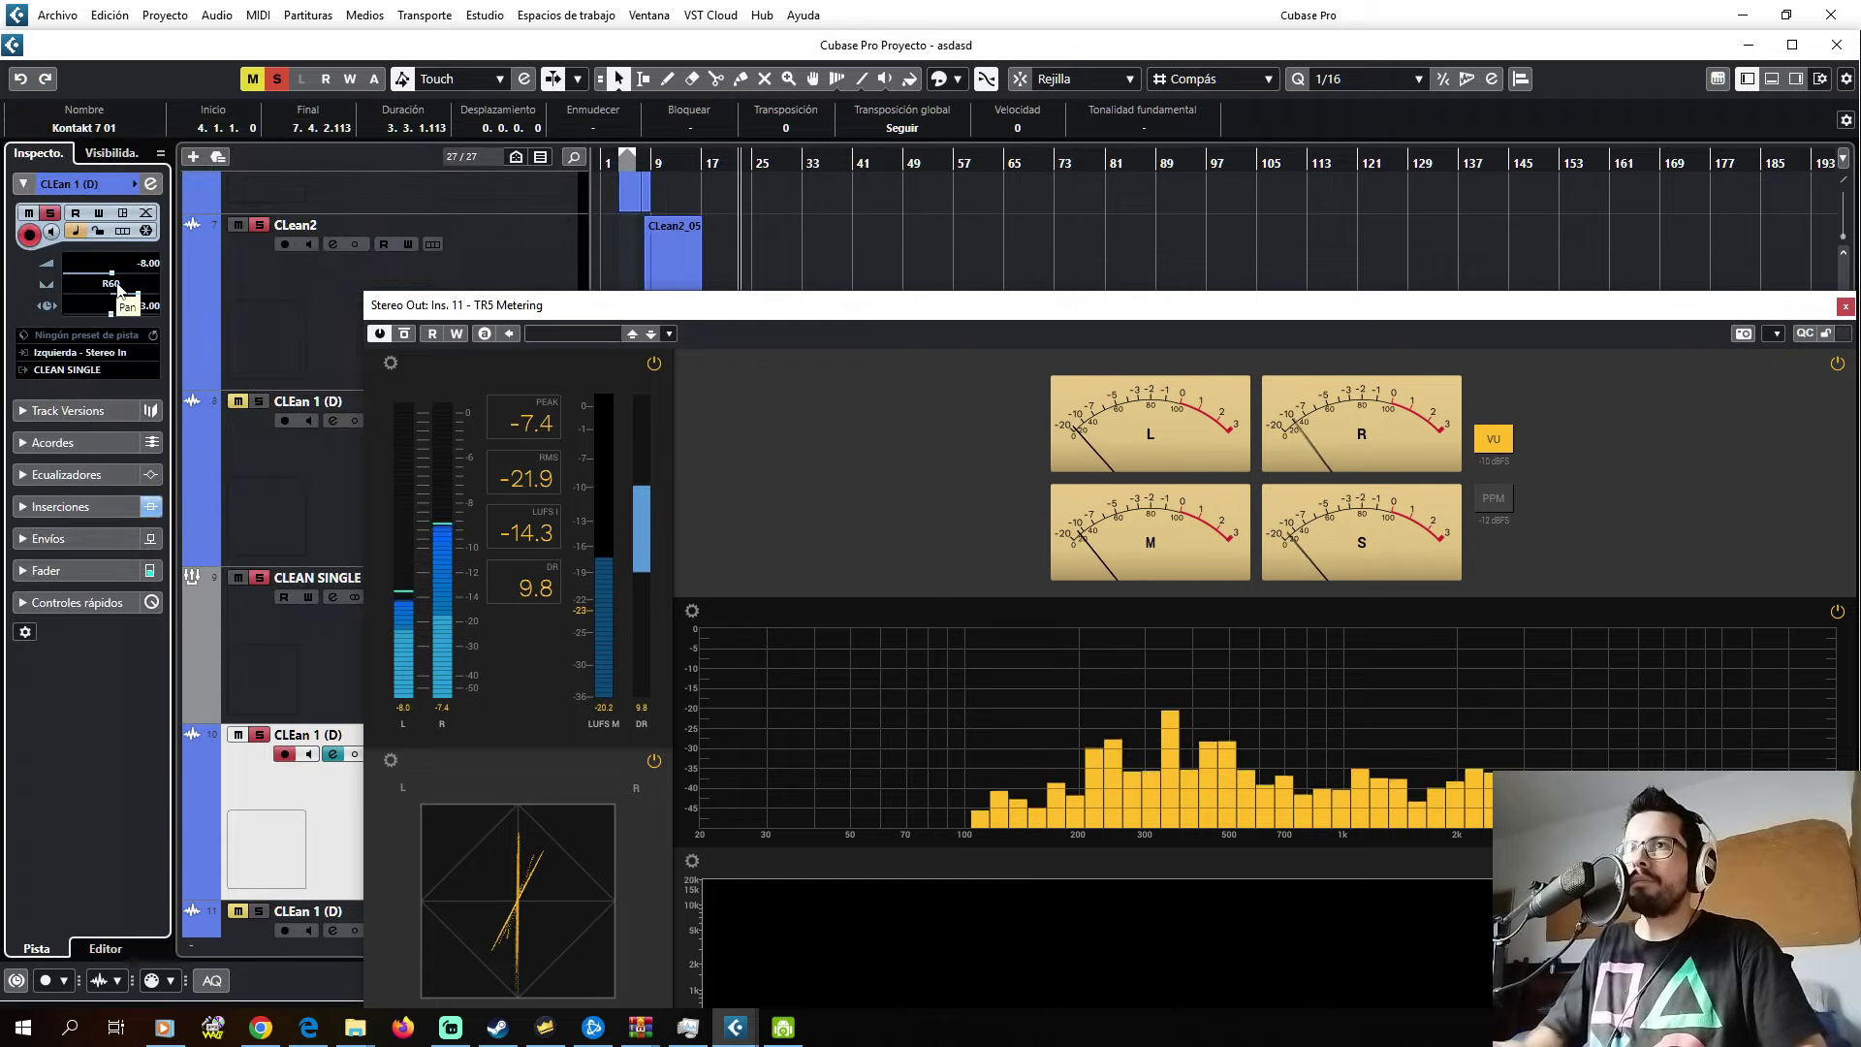
left_click_drag(492, 307, 1248, 592)
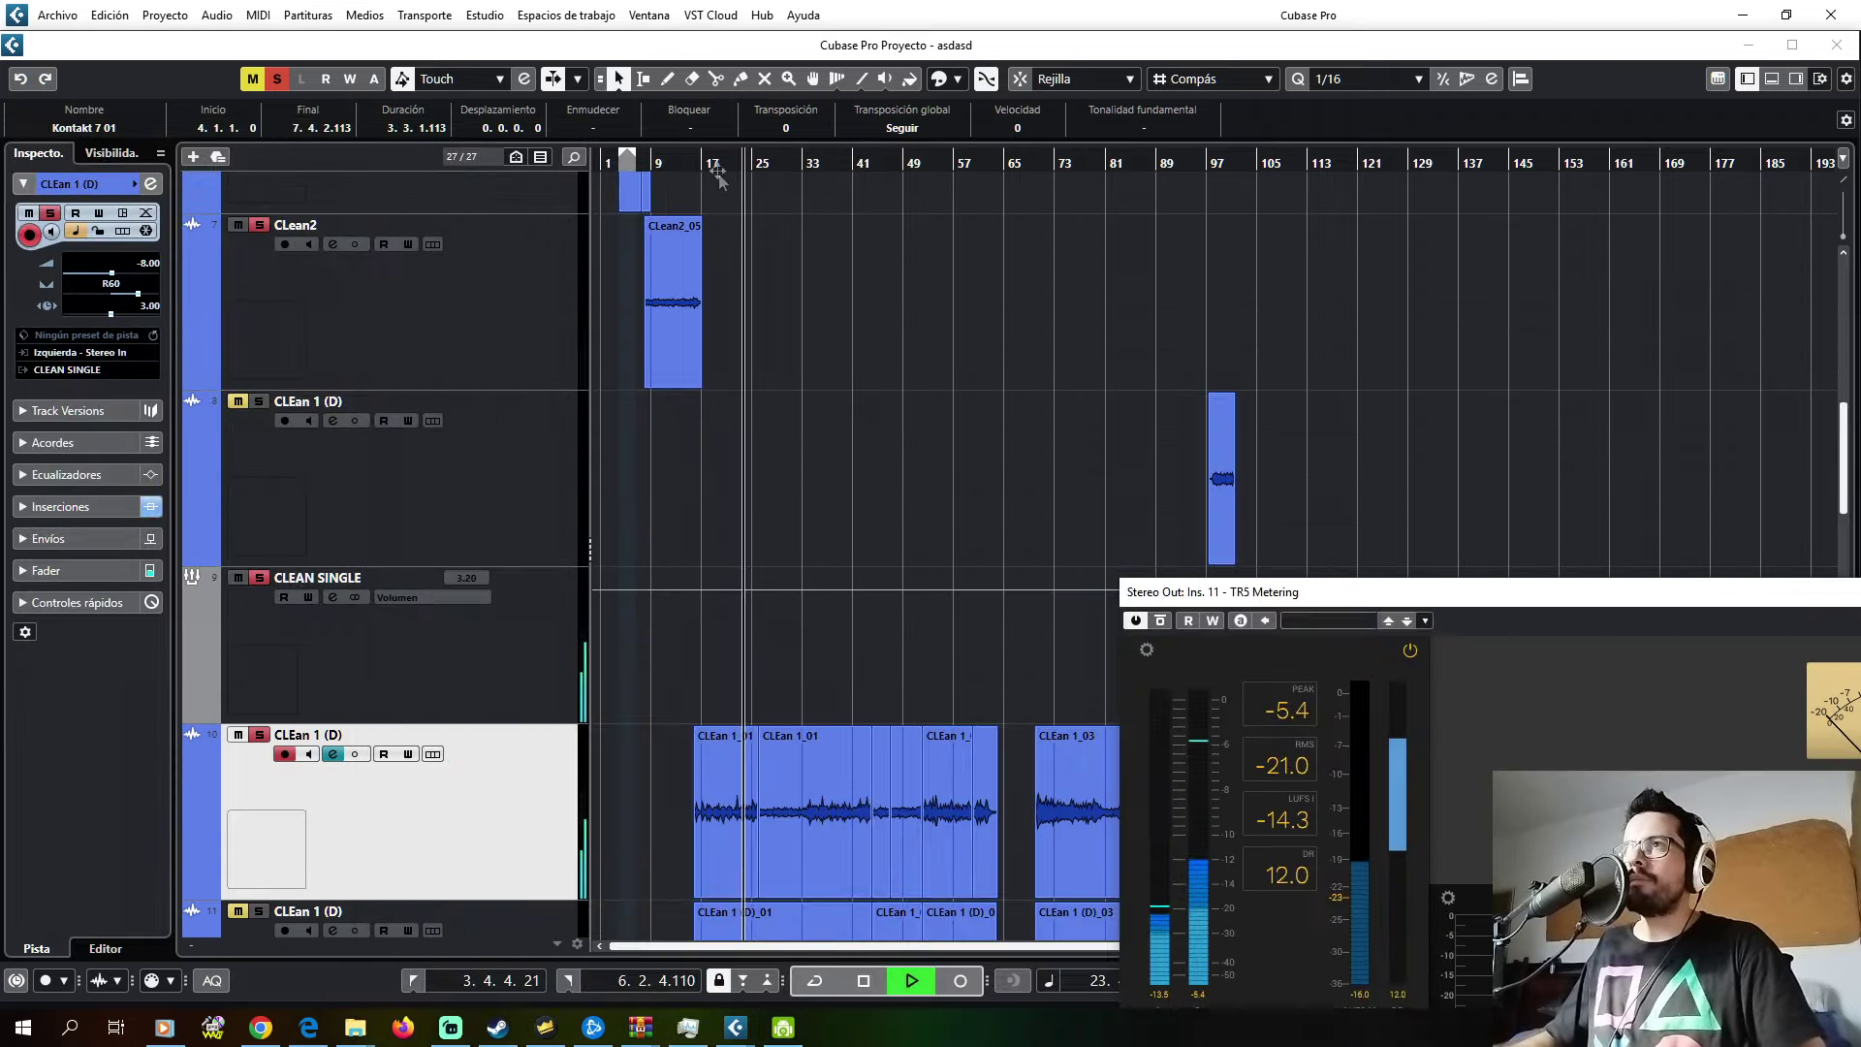
- Replay the soloed guitars from about bar 8, turn off all solos and play the full mix from about bar 3
left_click(694, 160)
left_click(643, 159)
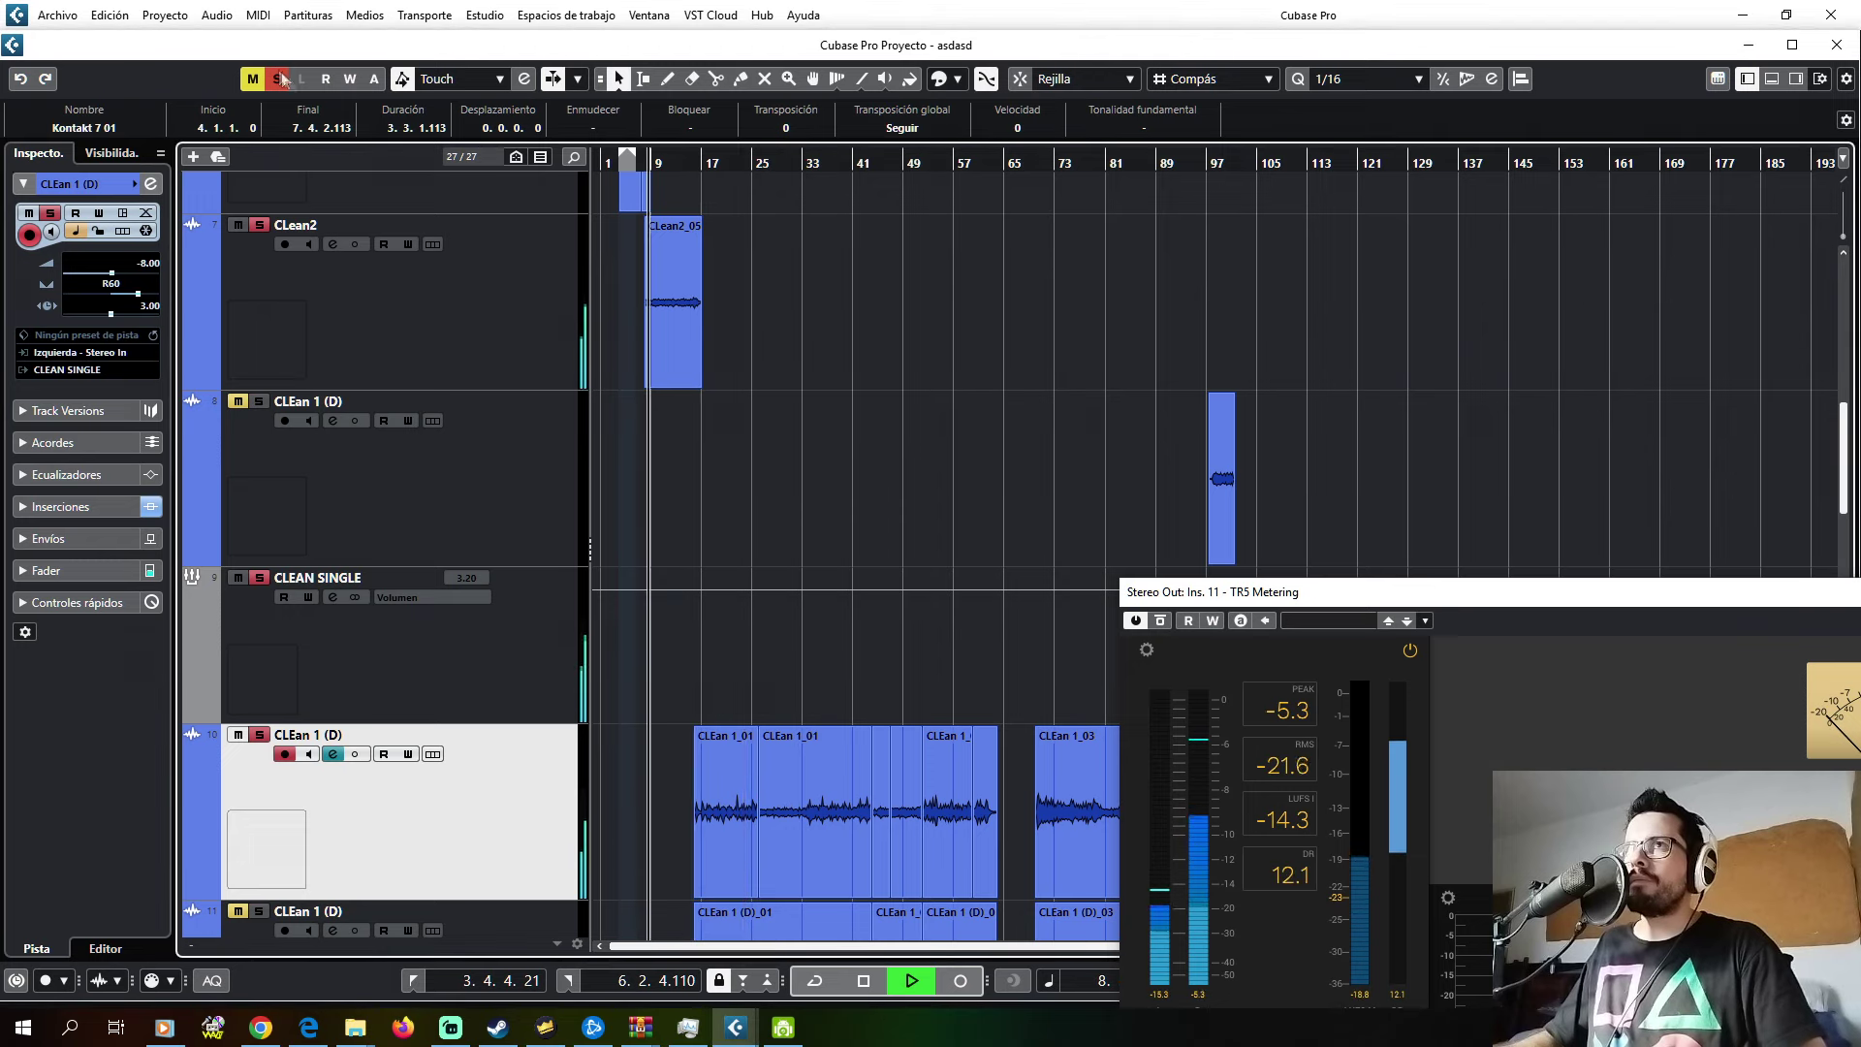
left_click(277, 79)
left_click(614, 170)
key("space")
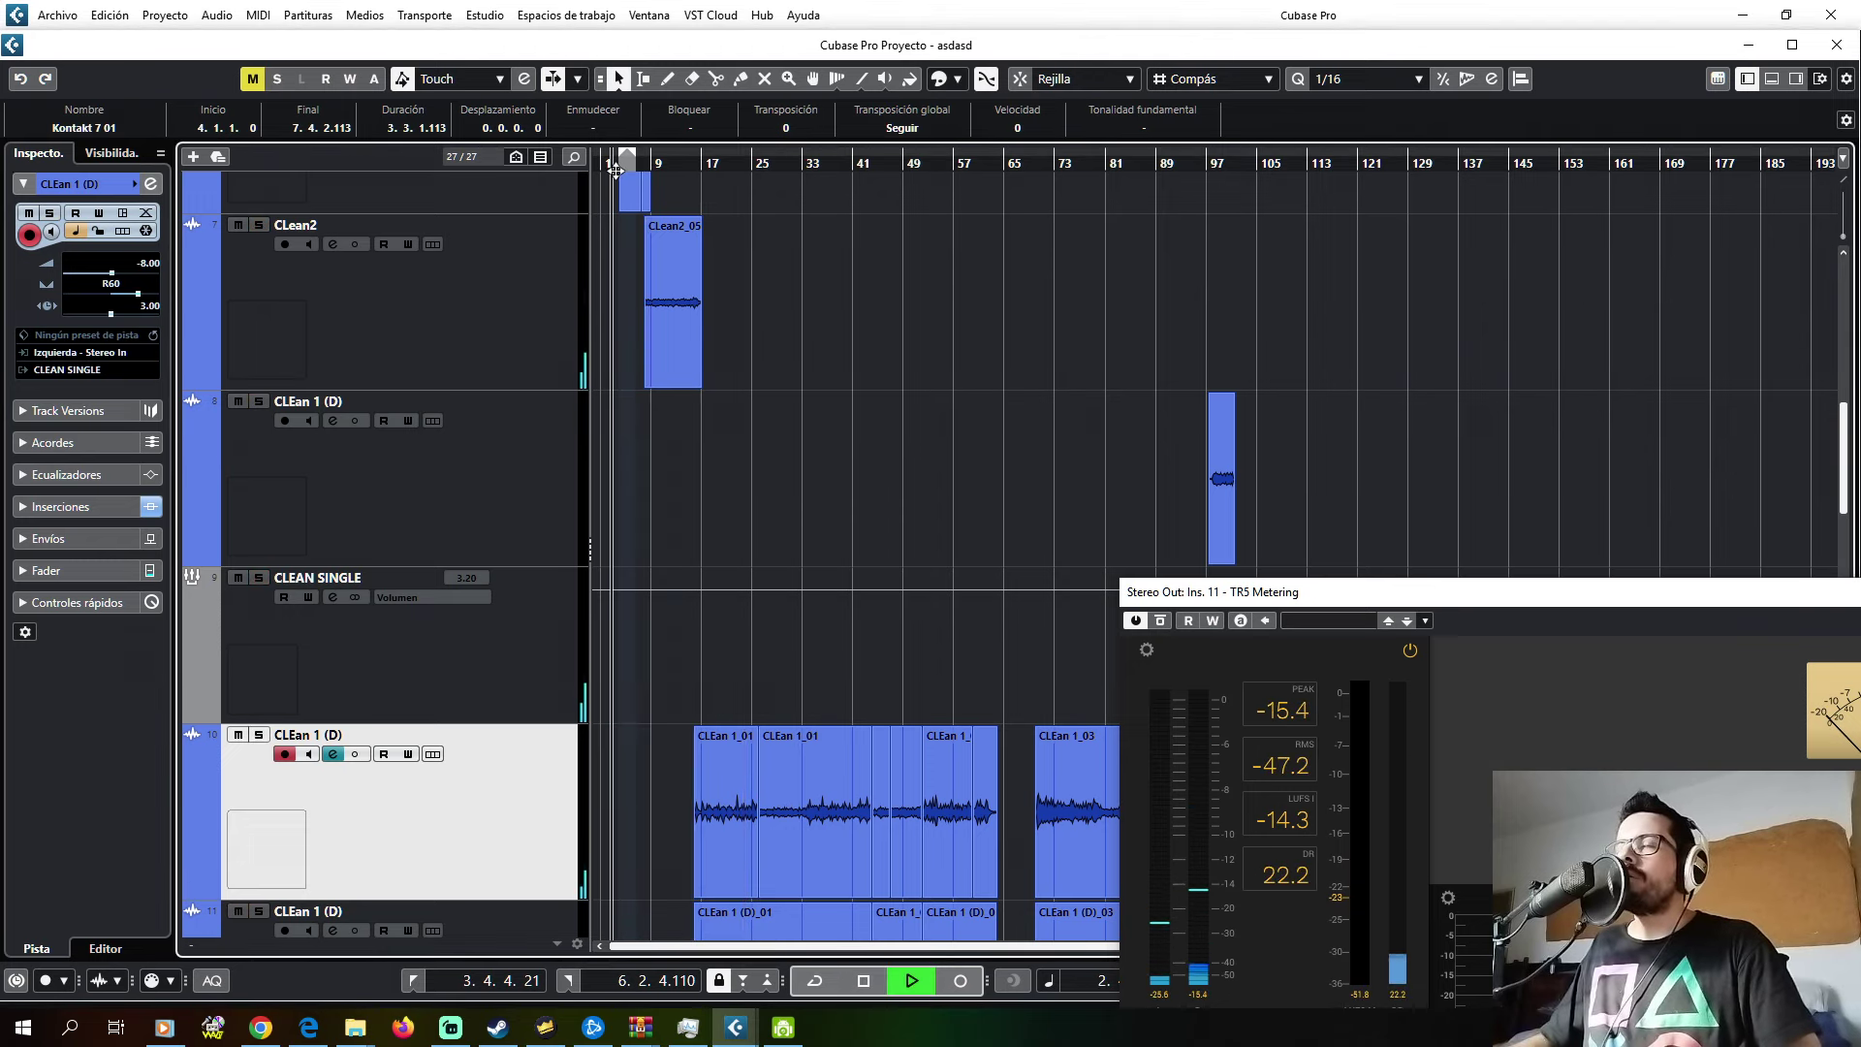
- Check the full mix's level and spectrum in TR5 Metering, close the meter and look over the Semi CLEAN tracks
left_click_drag(1388, 590, 513, 309)
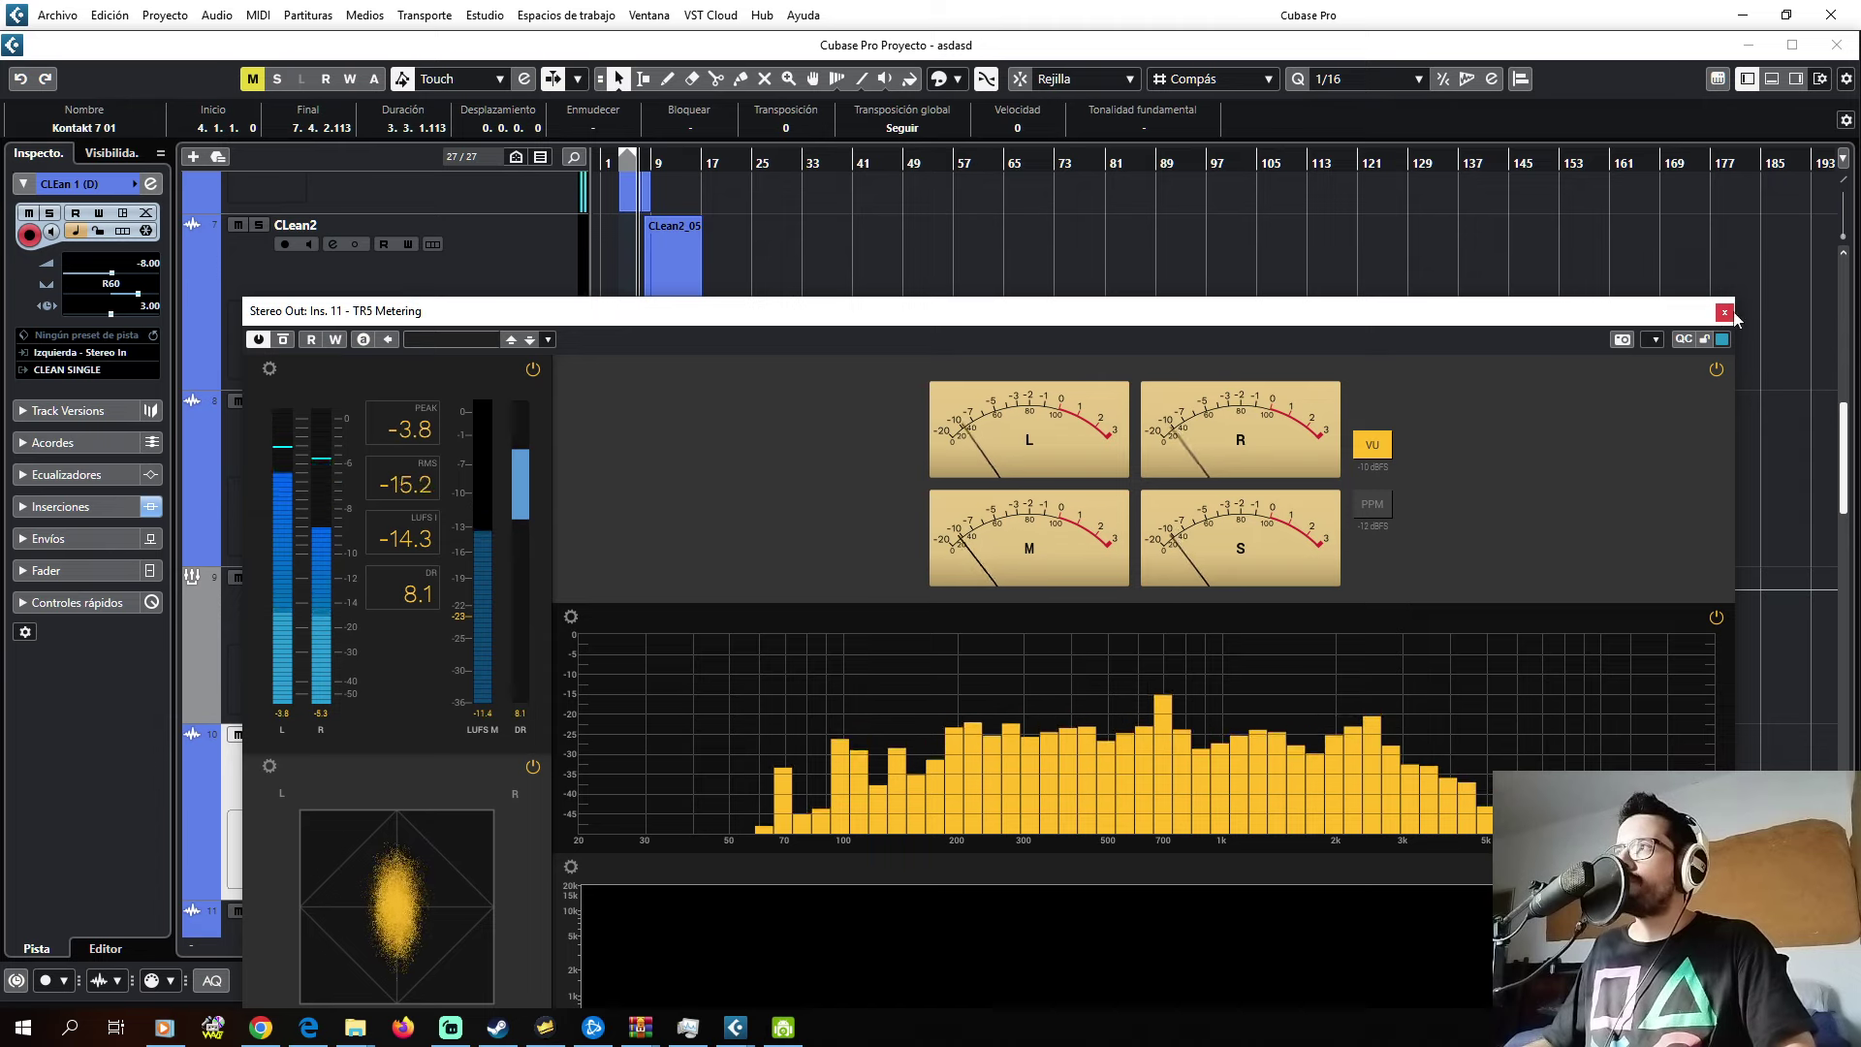
left_click(1723, 313)
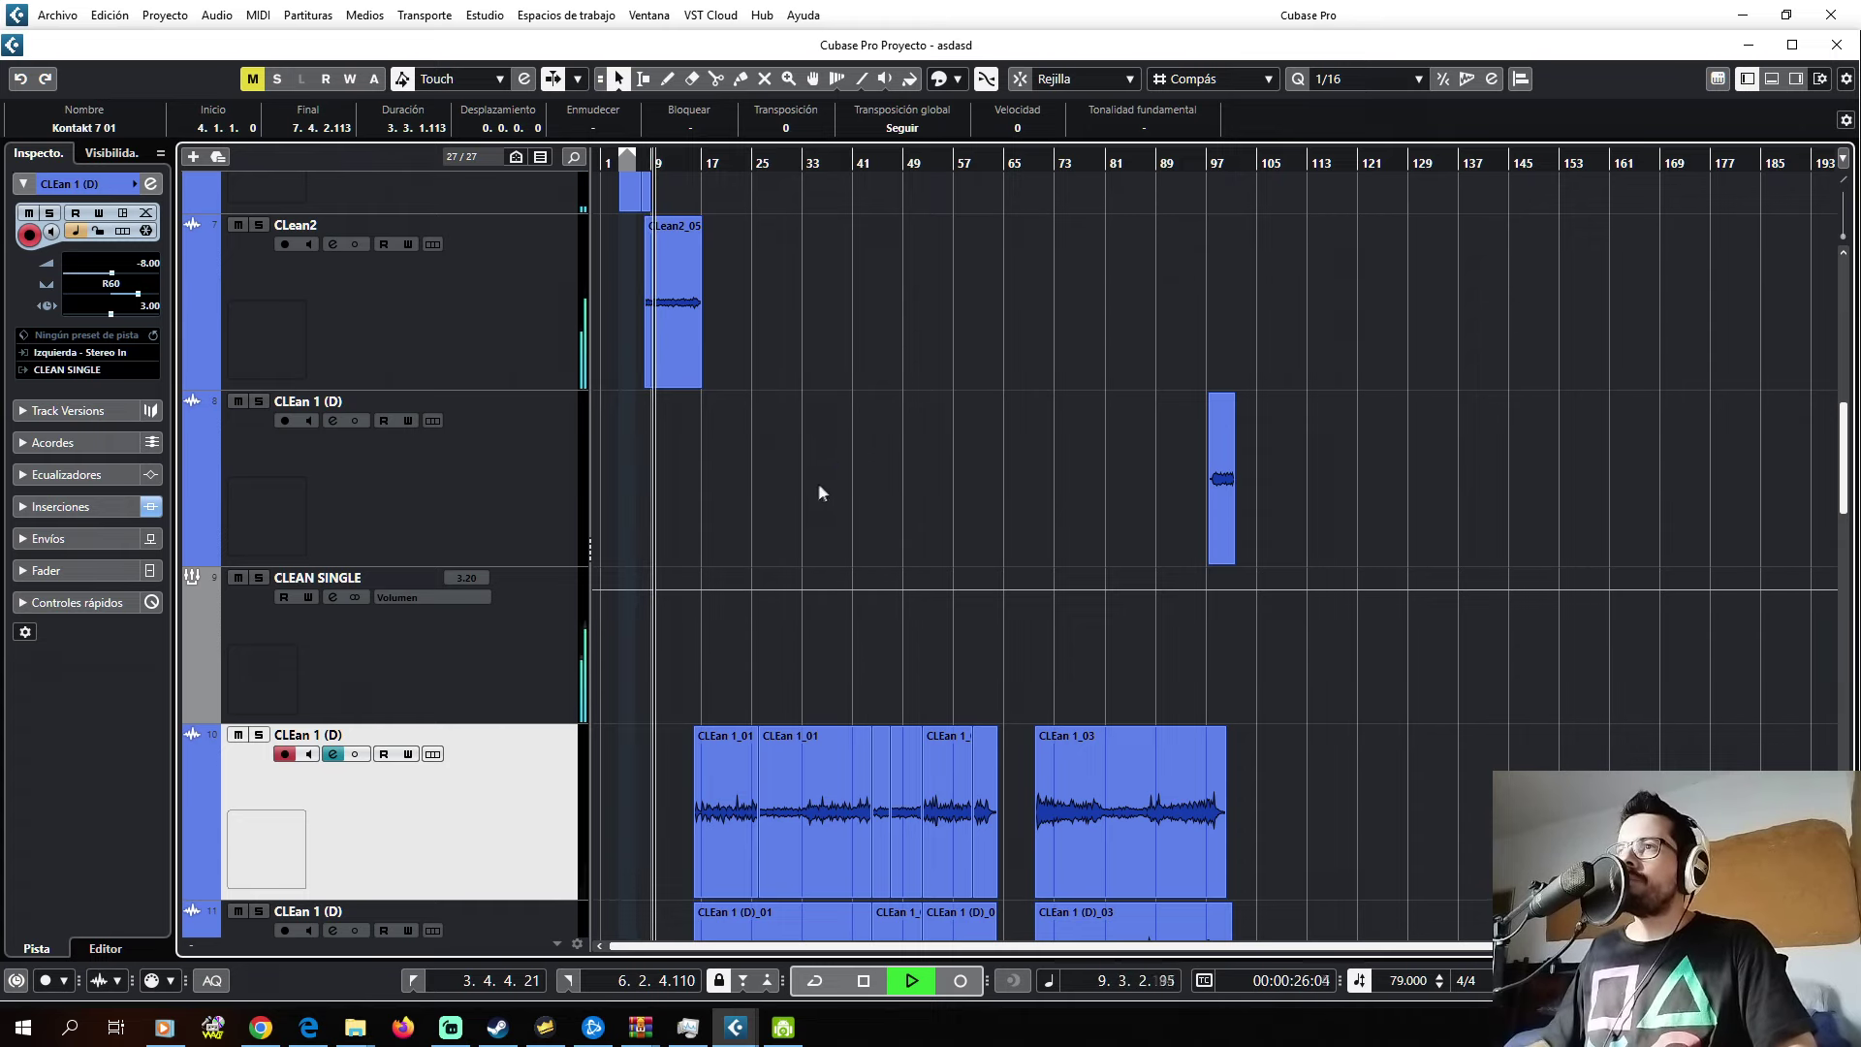
scroll(777, 527, "down", 3)
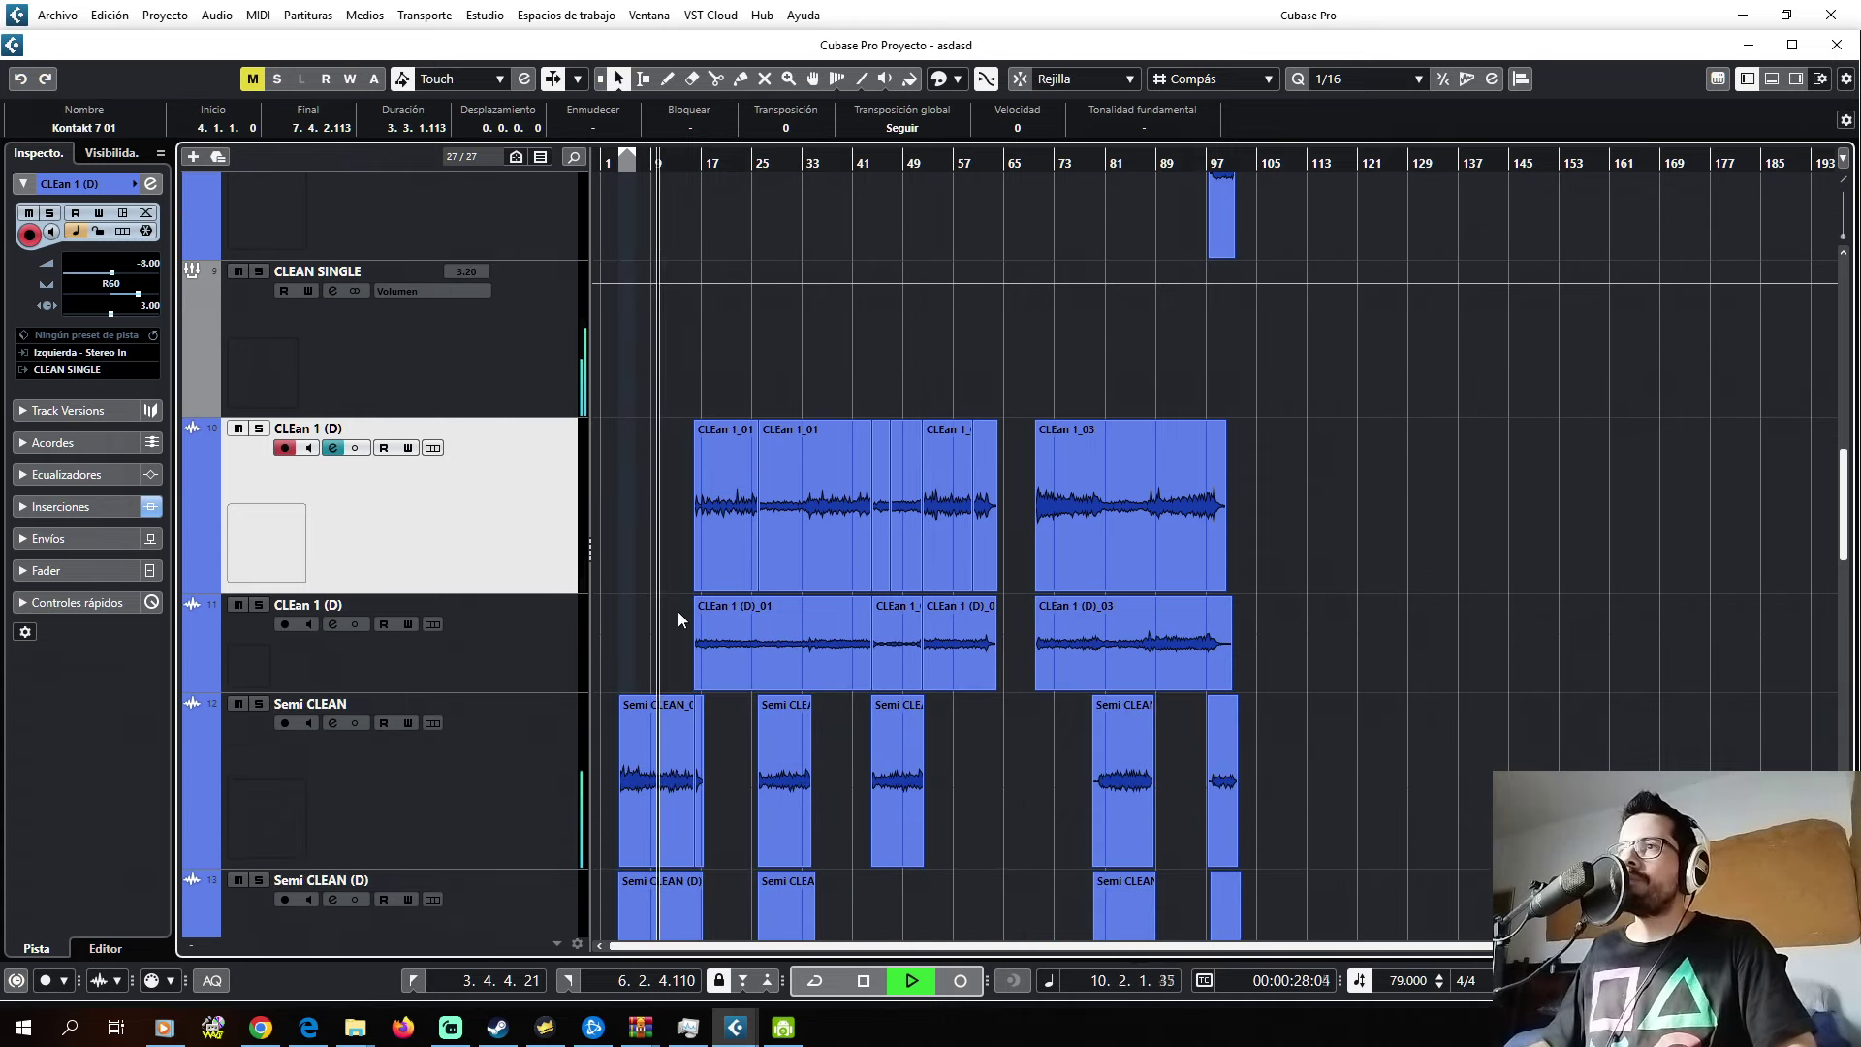
- Select the Semi CLEAN and Semi CLEAN (D) tracks in turn to check their level and panning
scroll(677, 611, "down", 1)
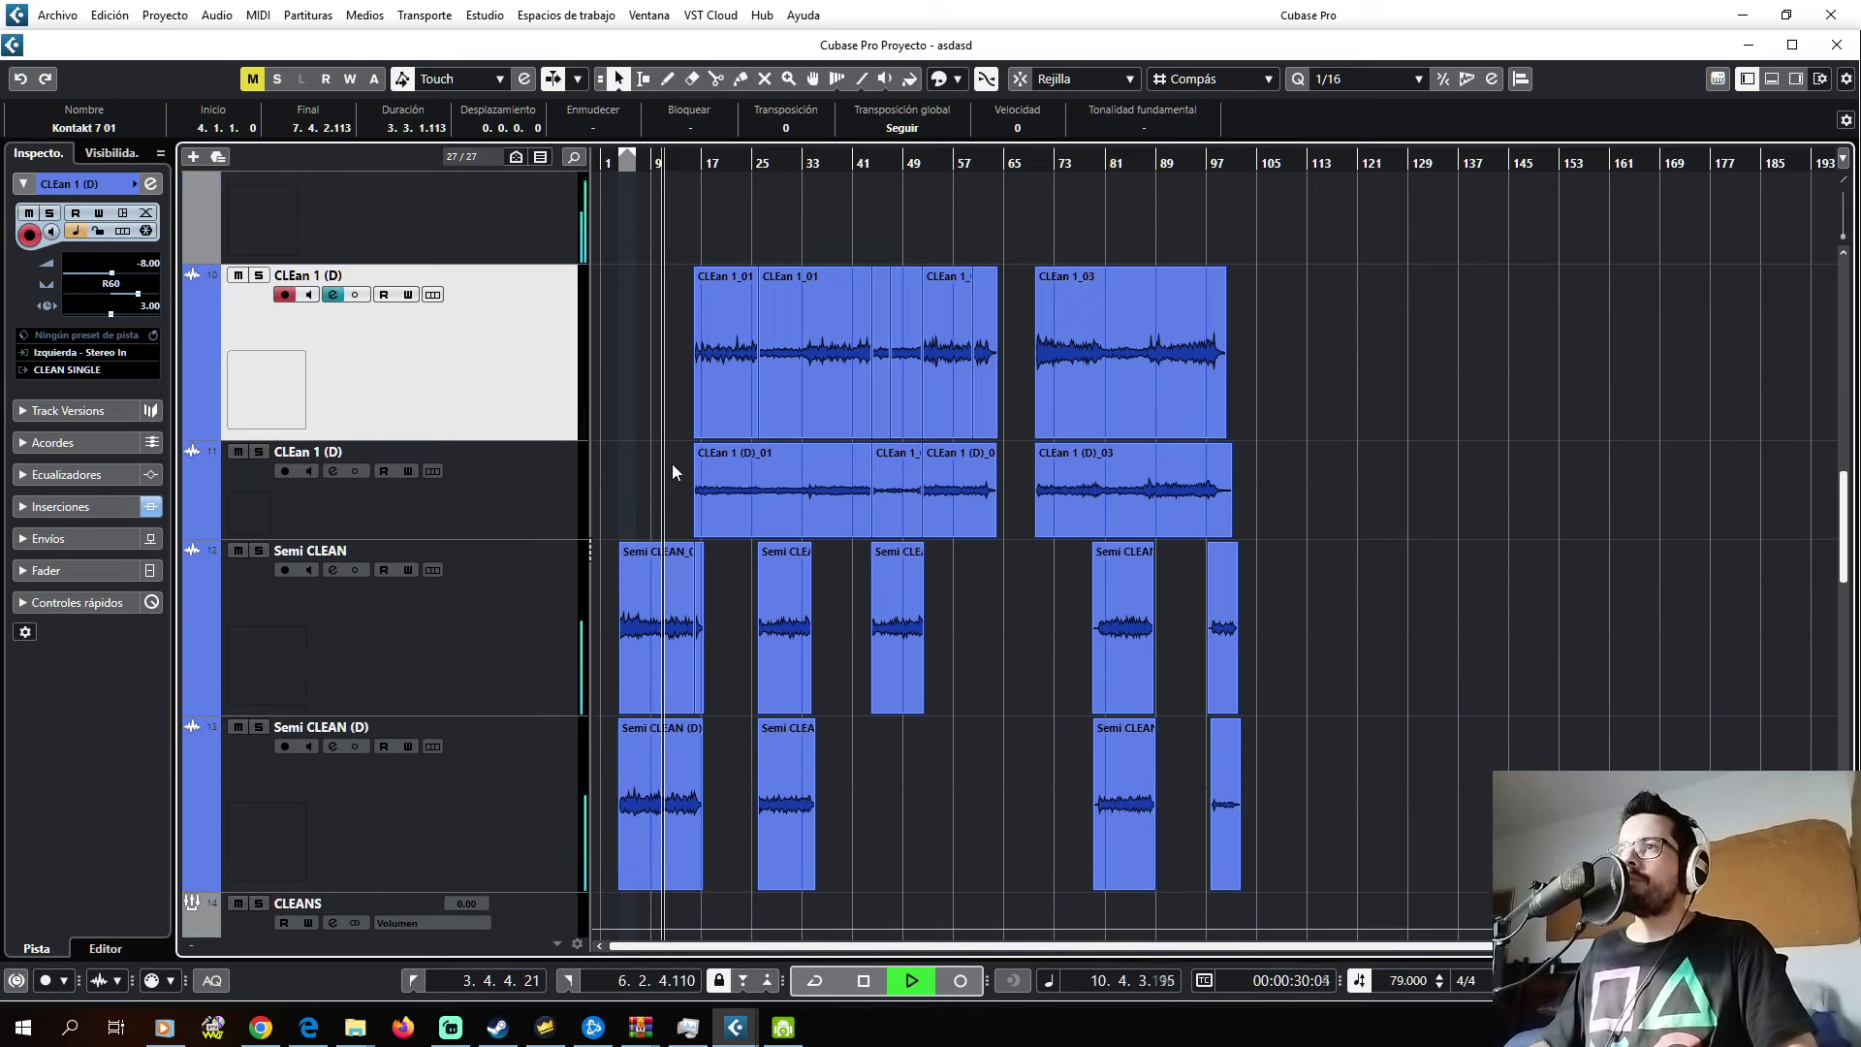
scroll(672, 463, "up", 3)
left_click(497, 621)
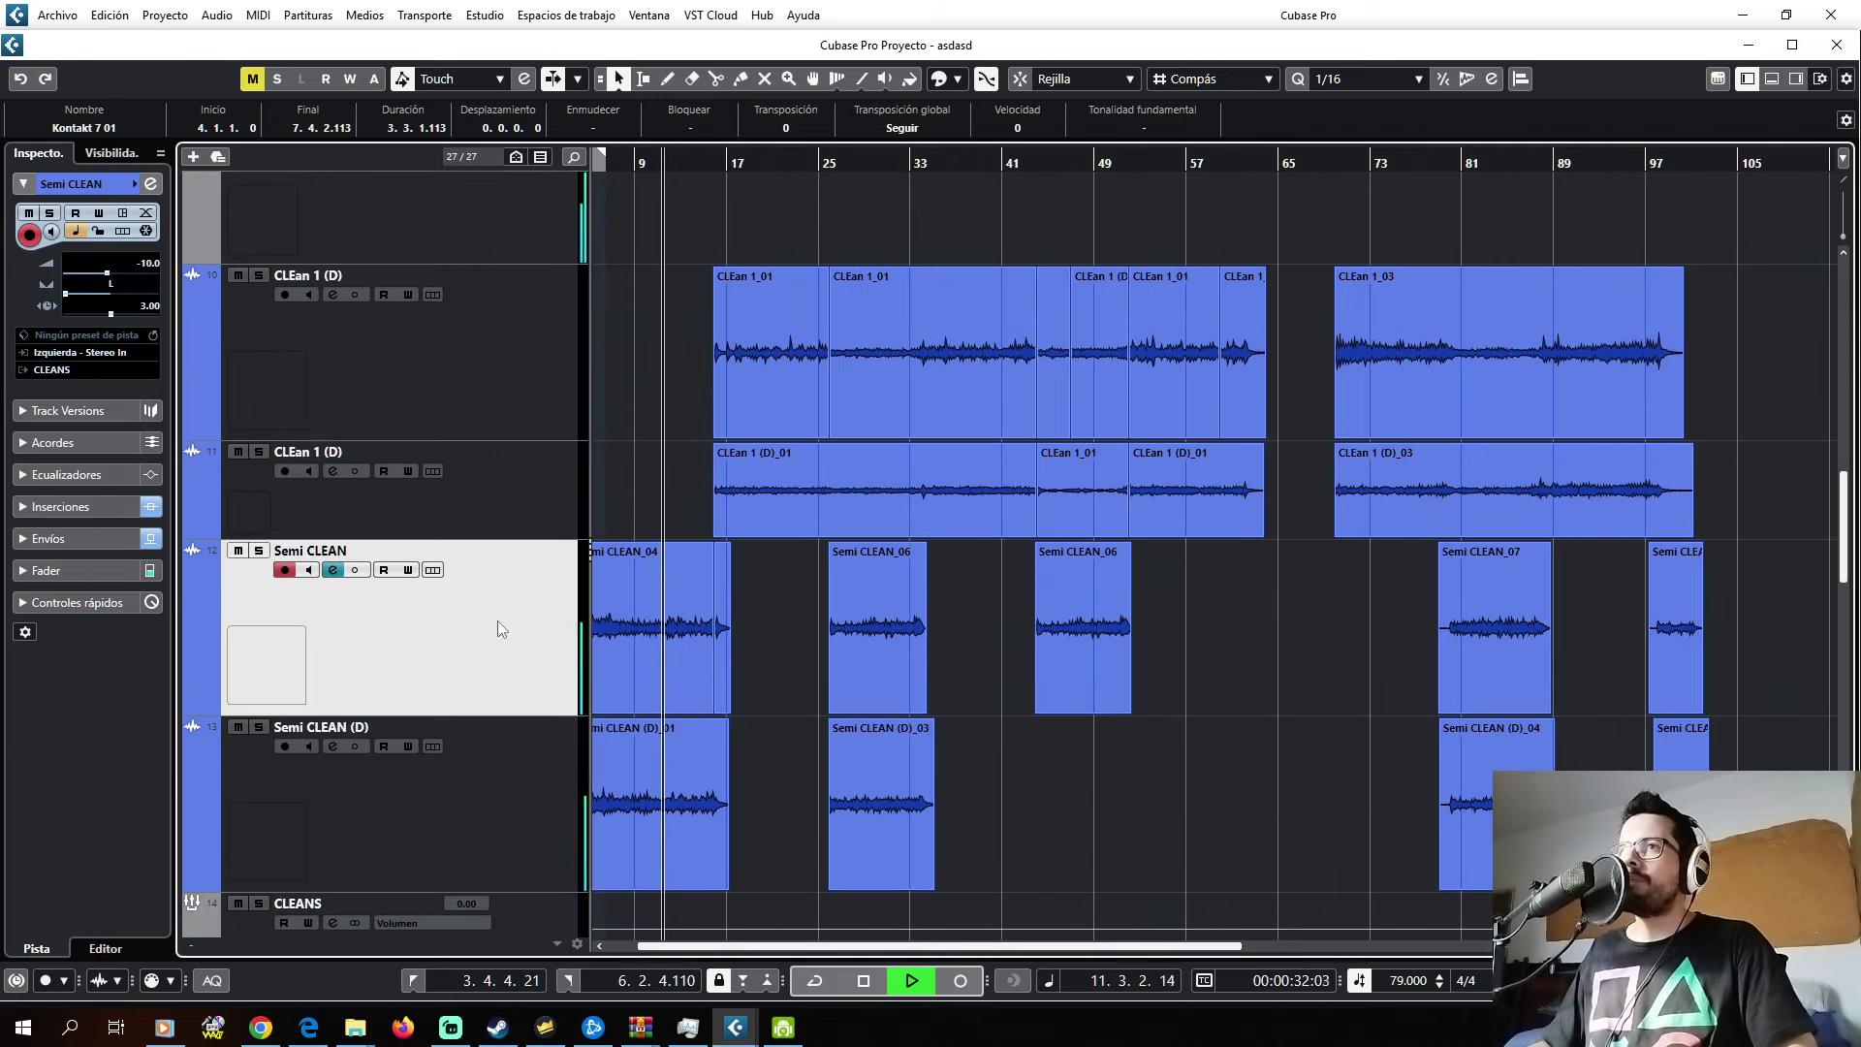
left_click(487, 810)
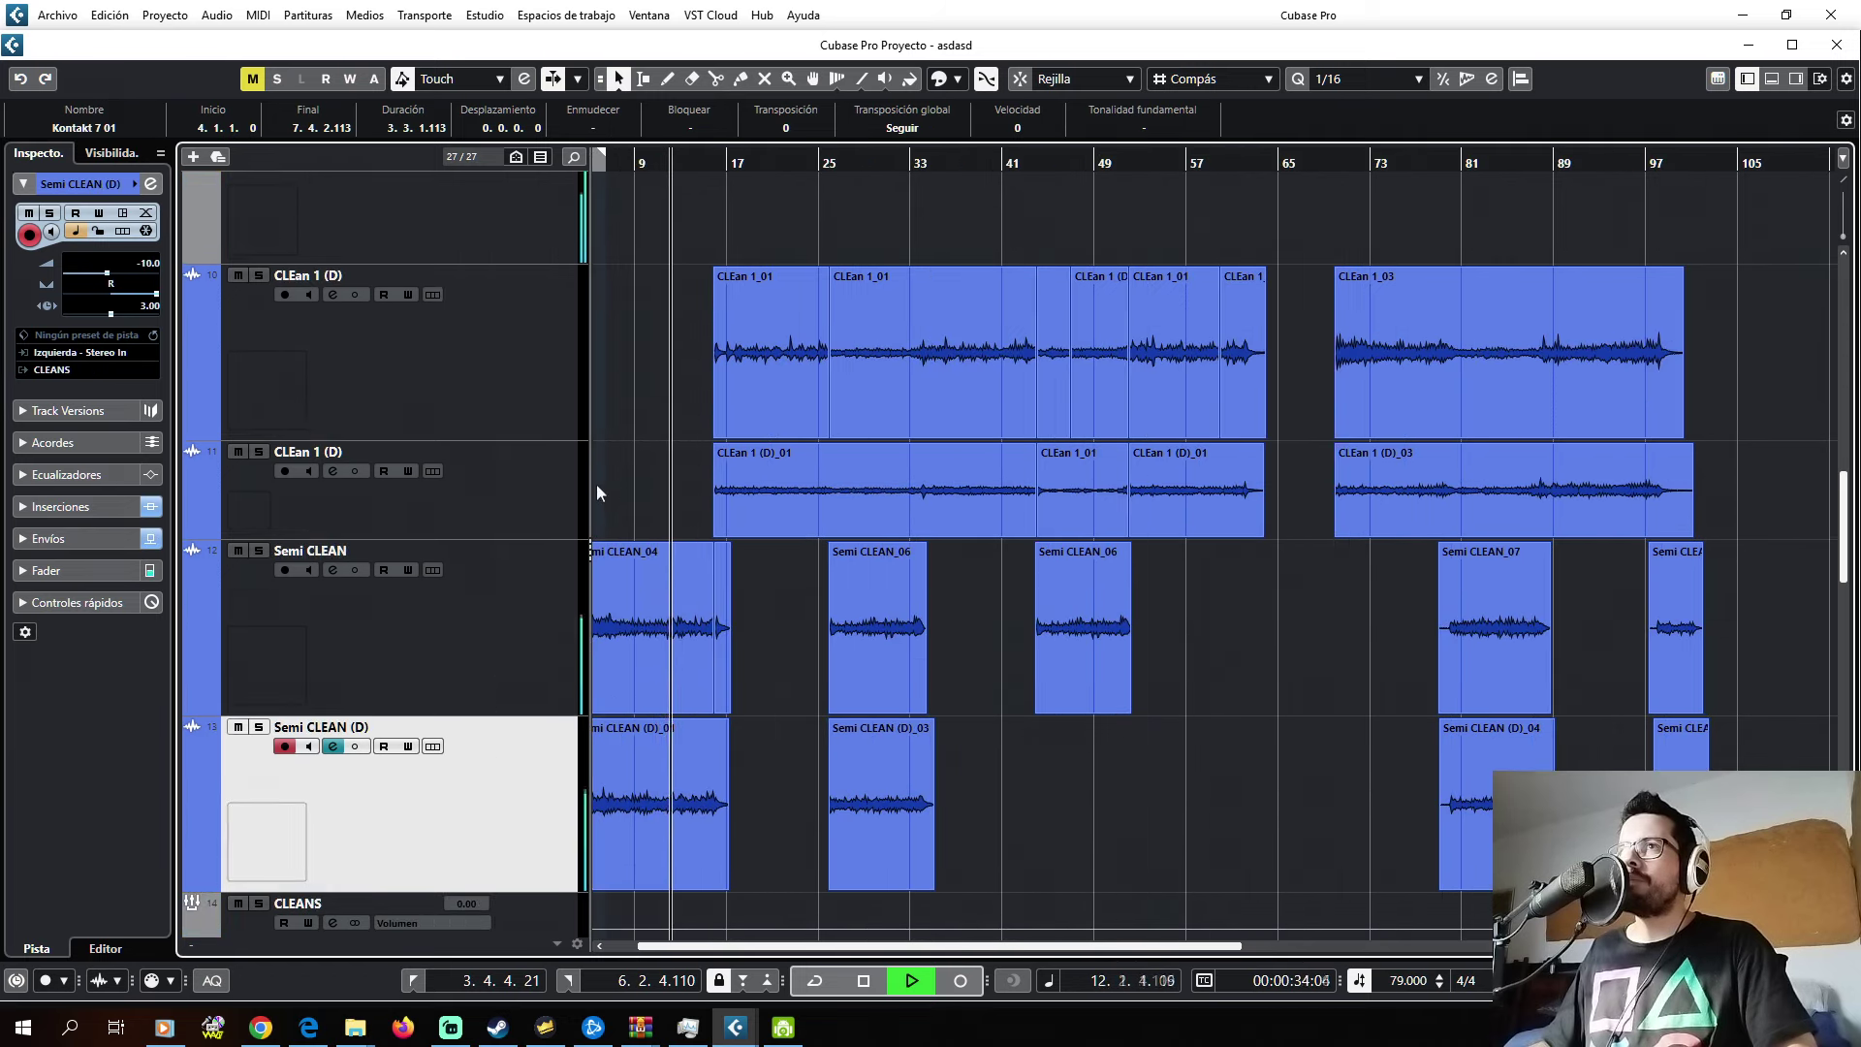
- Mute the lower CLEan 1 (D) track, then open and close the channel settings of the CLEan 1 (D) track above it
left_click(237, 452)
left_click(364, 415)
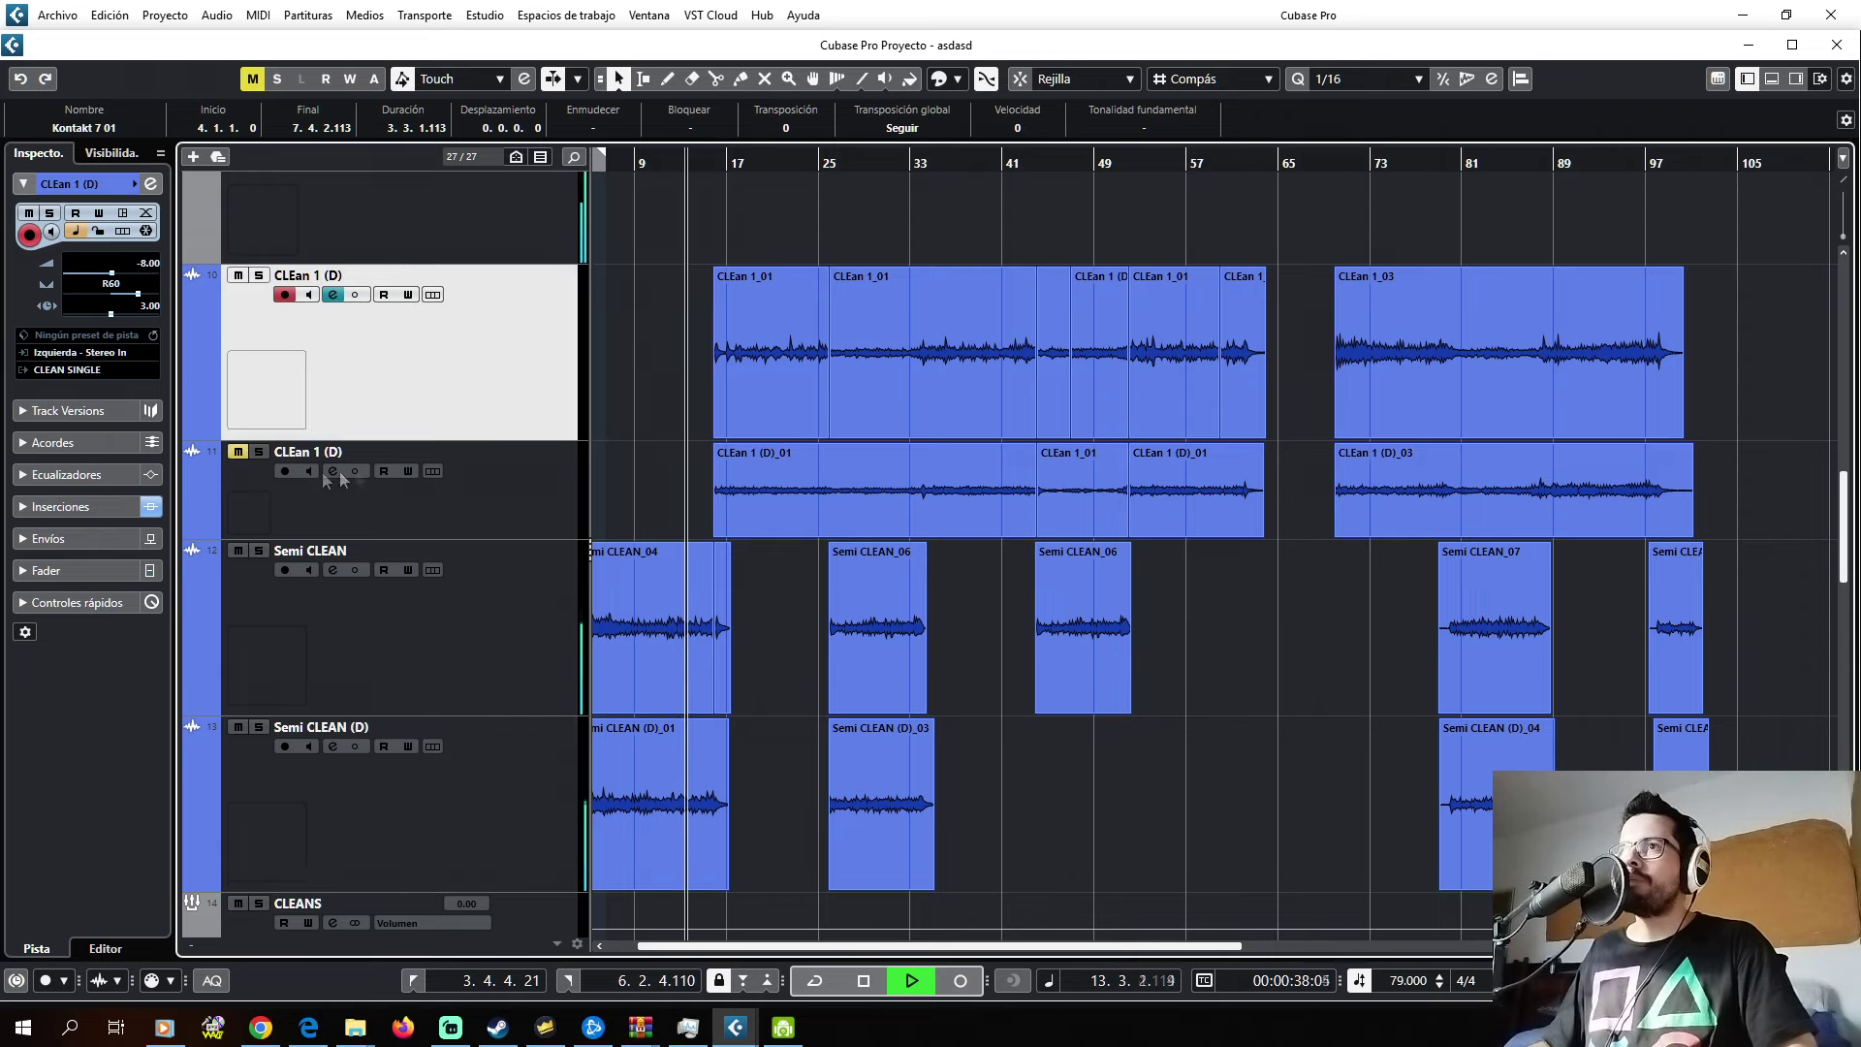
left_click(432, 471)
left_click(433, 471)
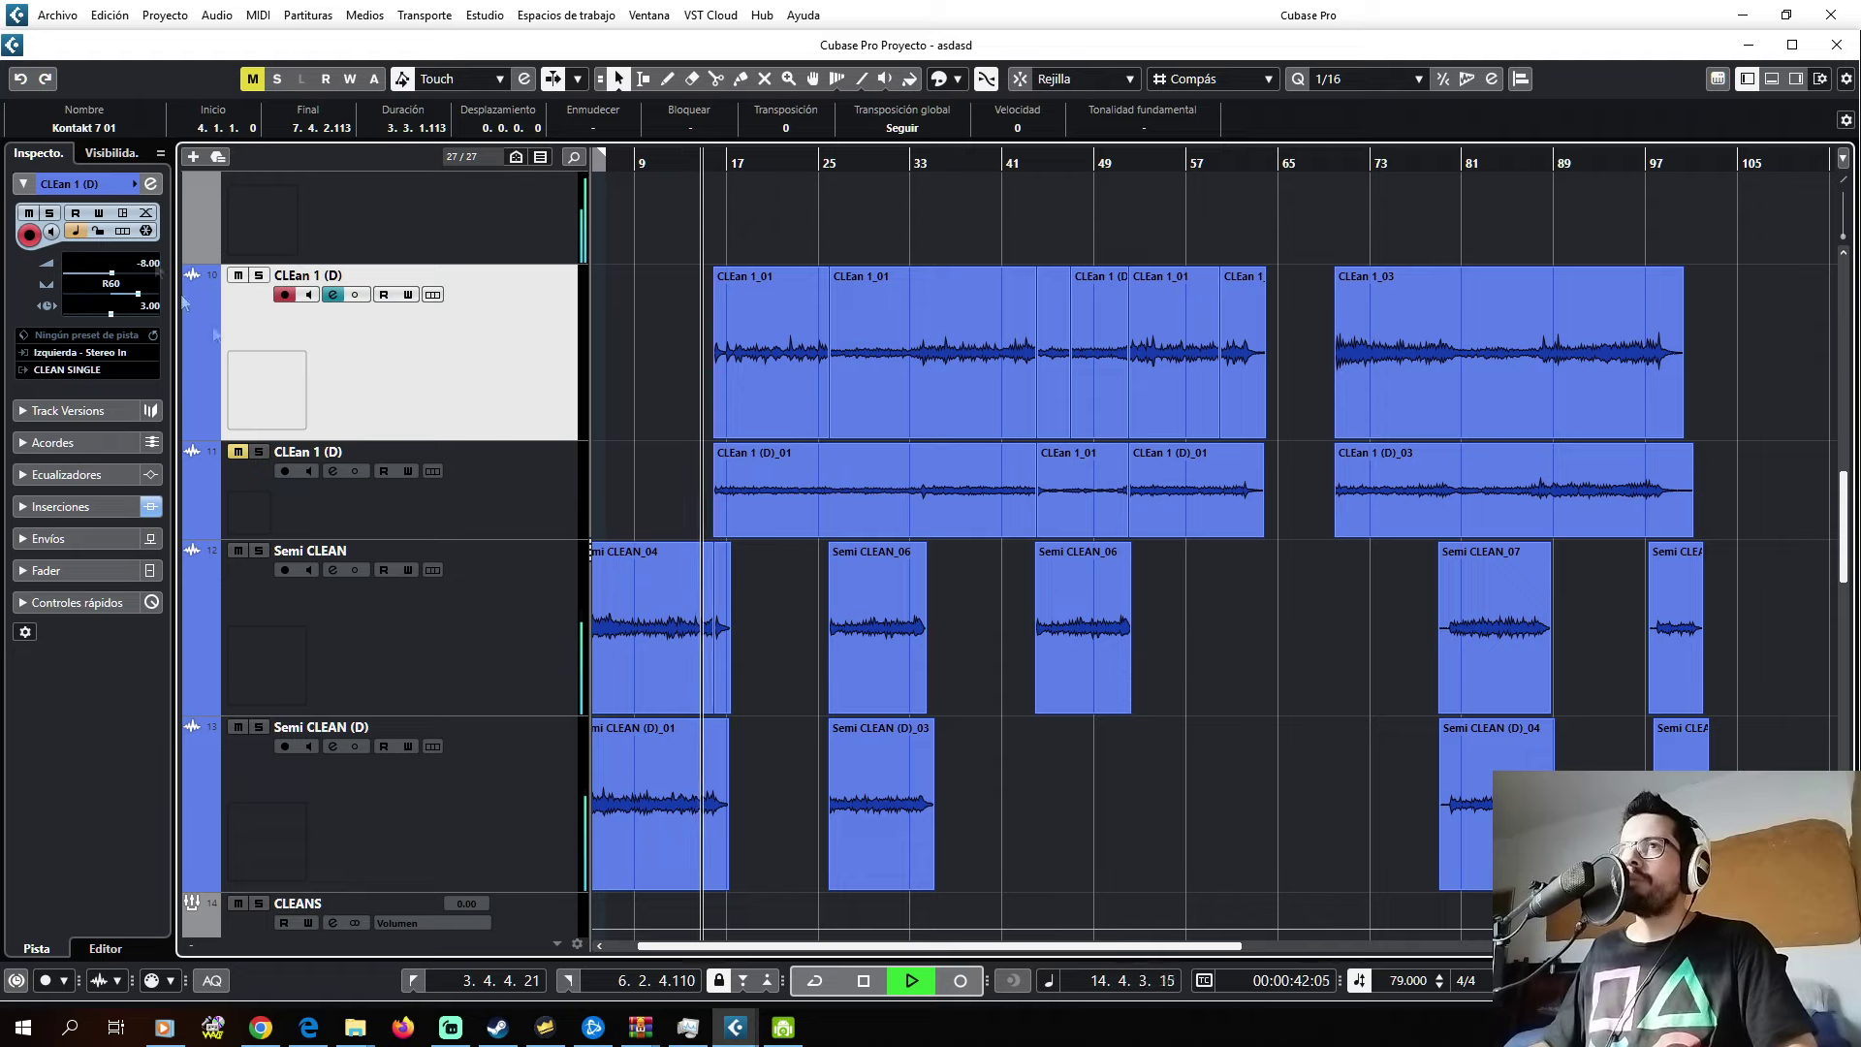
left_click(151, 183)
left_click(149, 183)
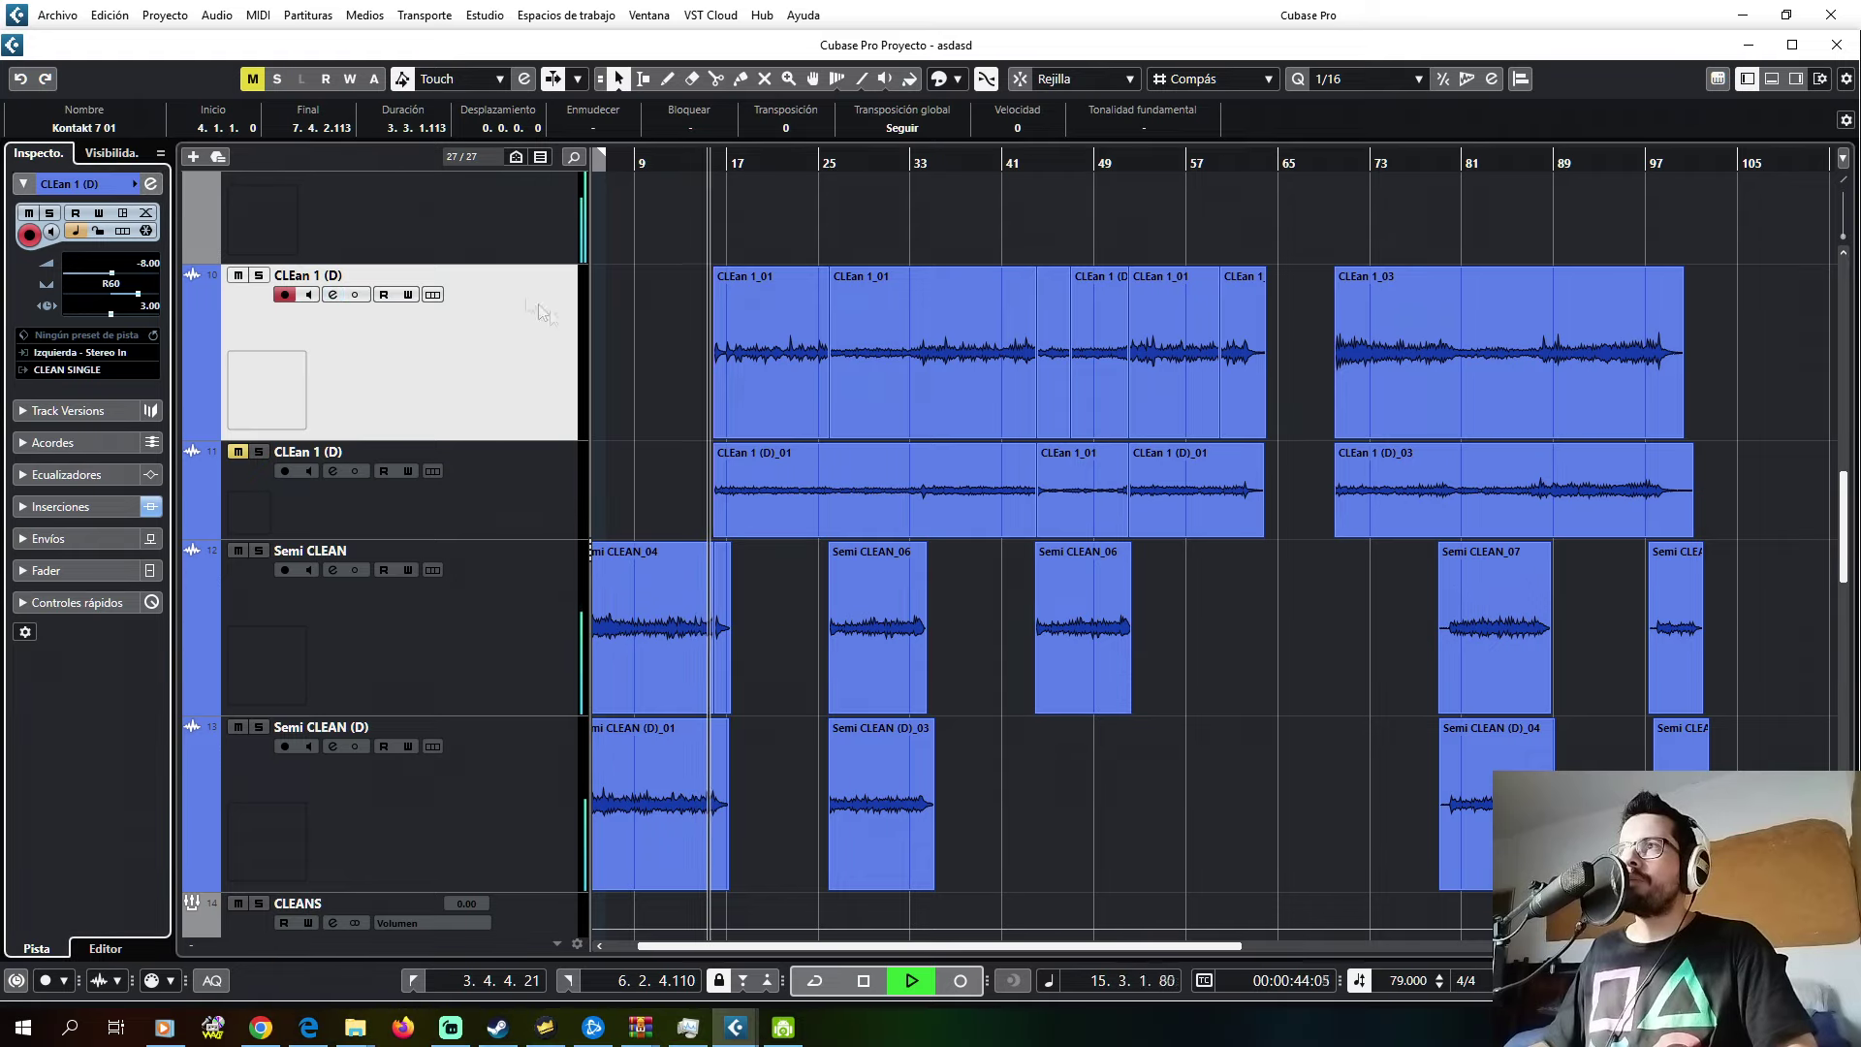
- Mute the two distorted guitar tracks, DIST L and DIST L (D)
scroll(537, 528, "down", 2)
scroll(537, 529, "down", 4)
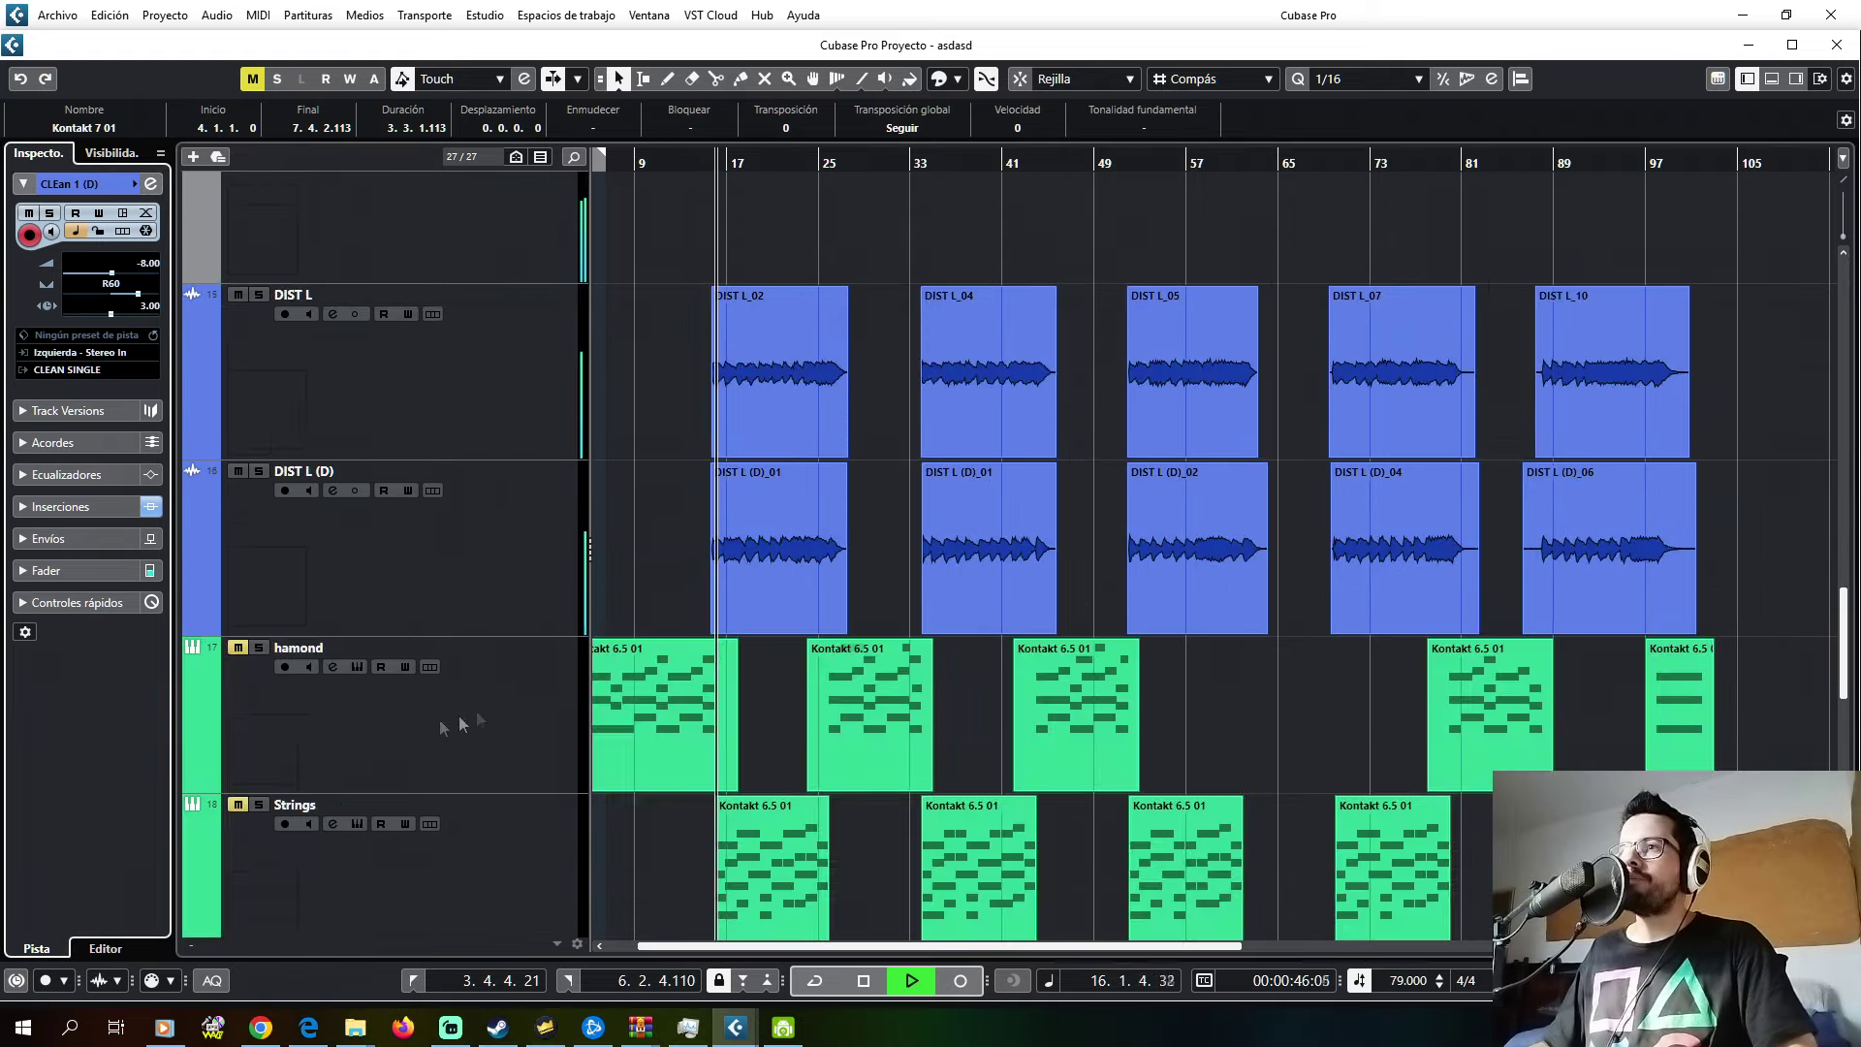
left_click(239, 472)
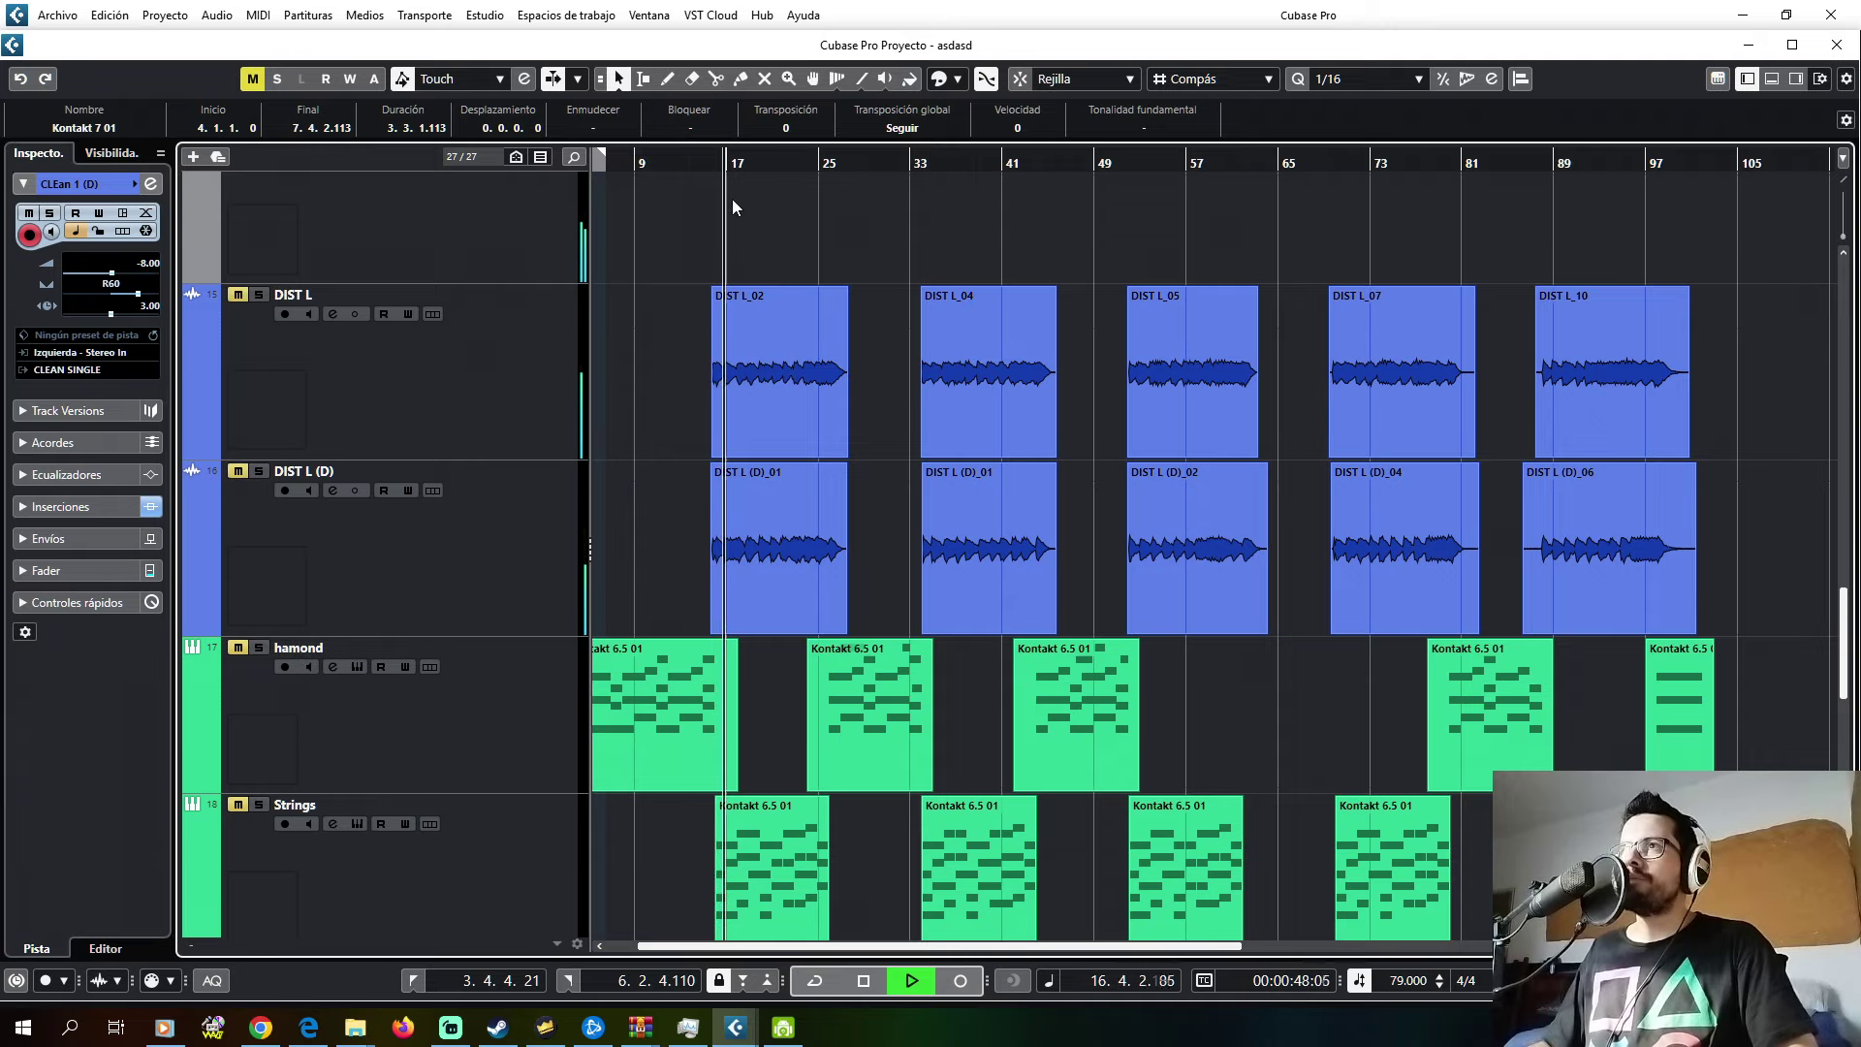
- Set the track delay of the unmuted CLEan 1 (D) track panned to R60 to 5.00
scroll(739, 213, "up", 3)
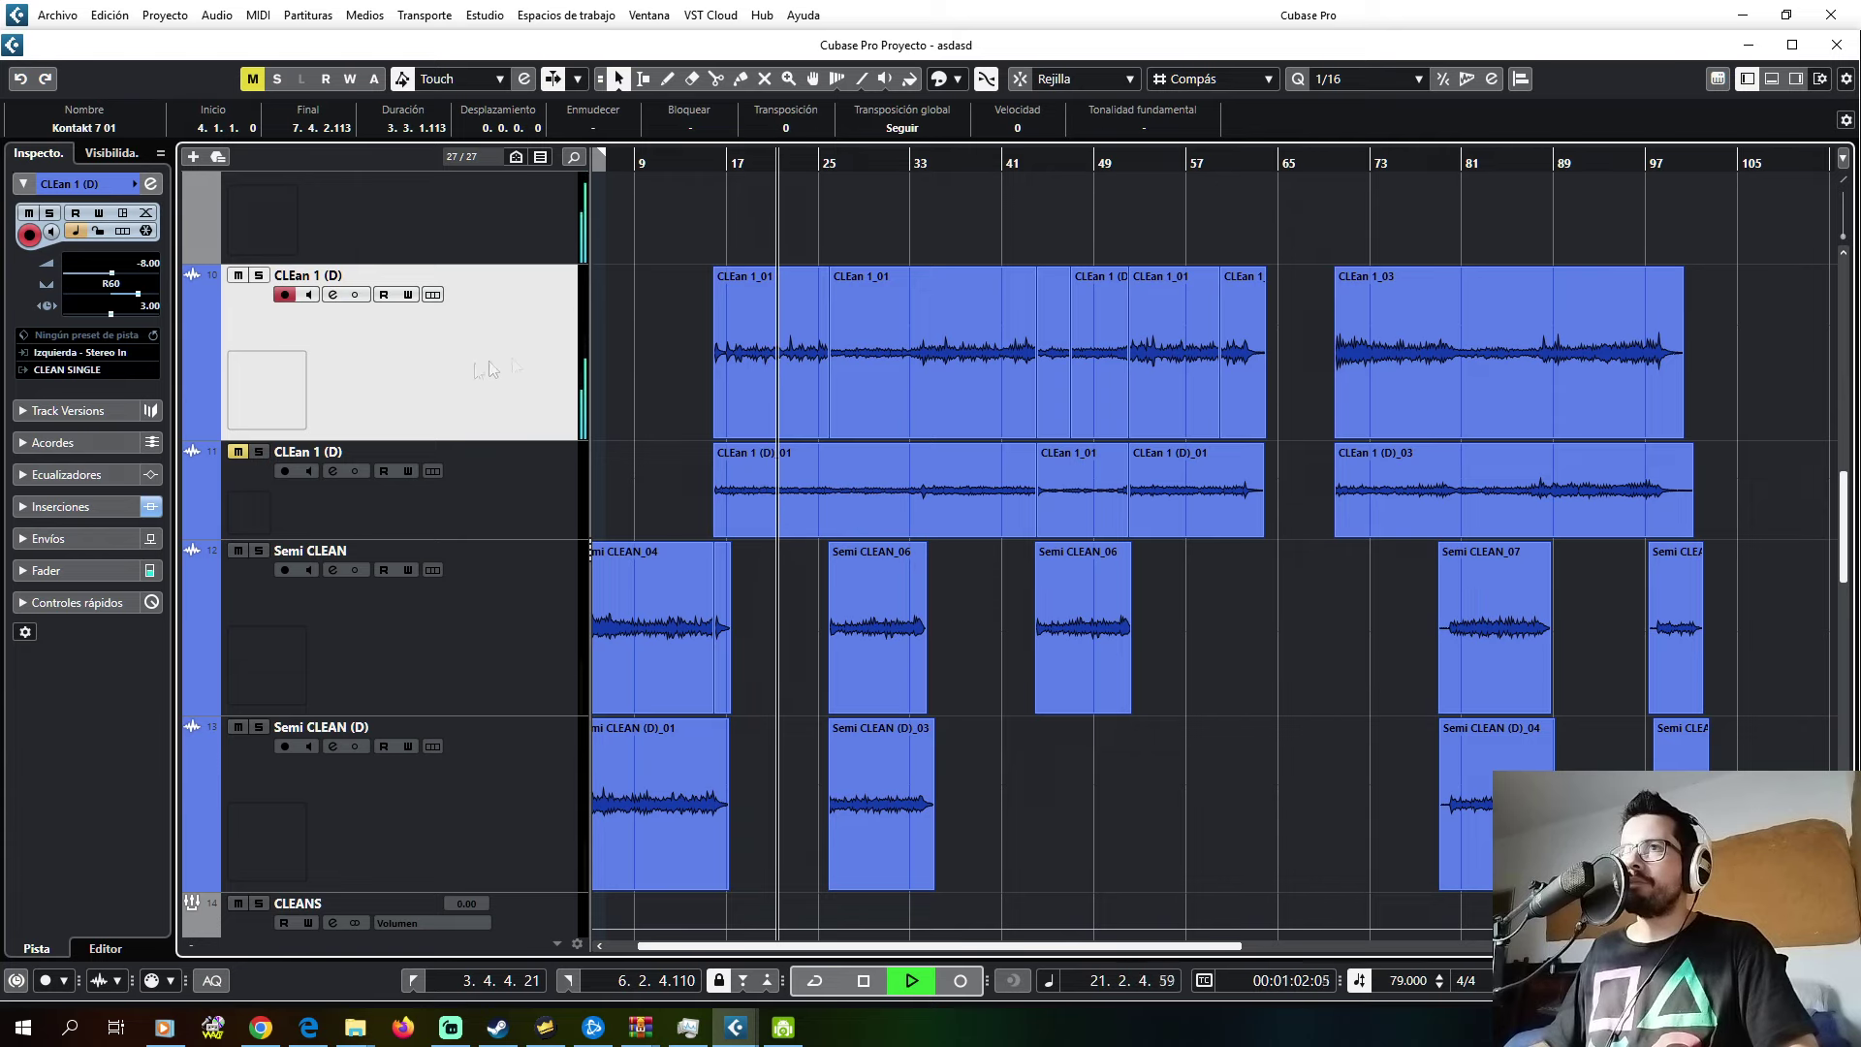
left_click(154, 306)
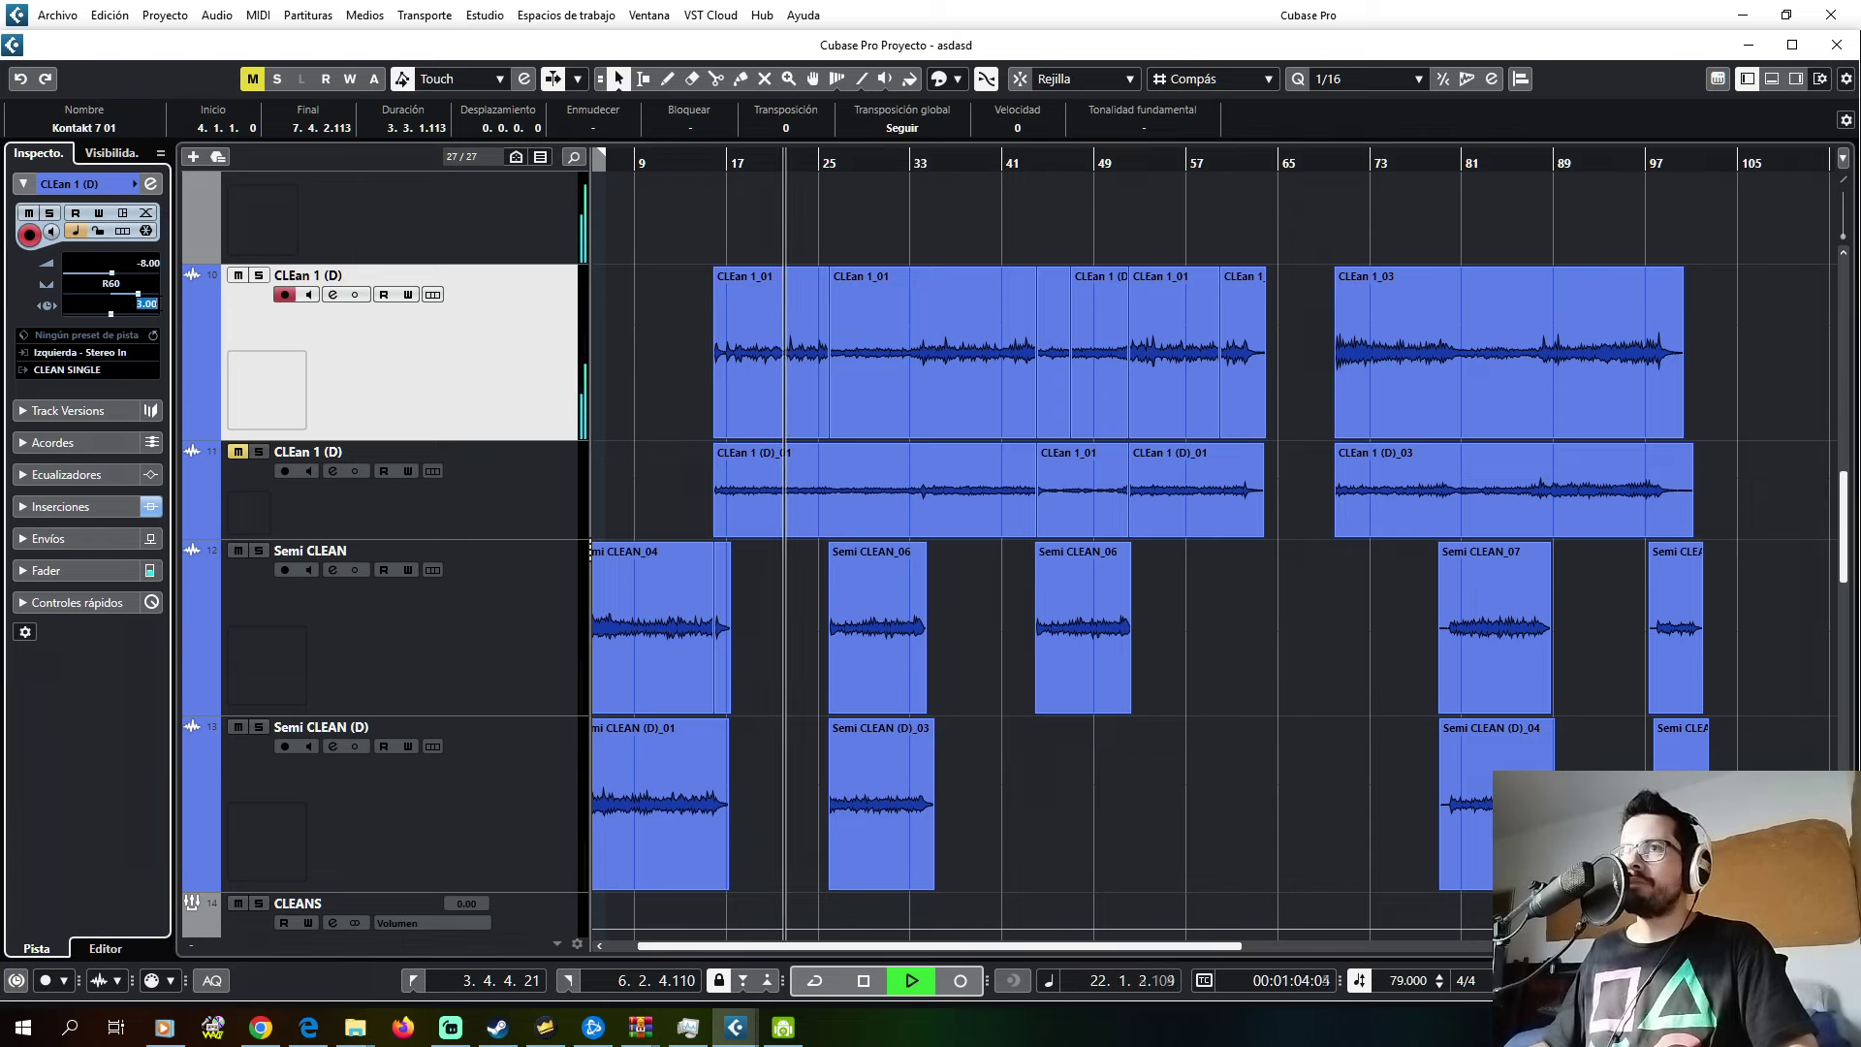
type("5")
key("Return")
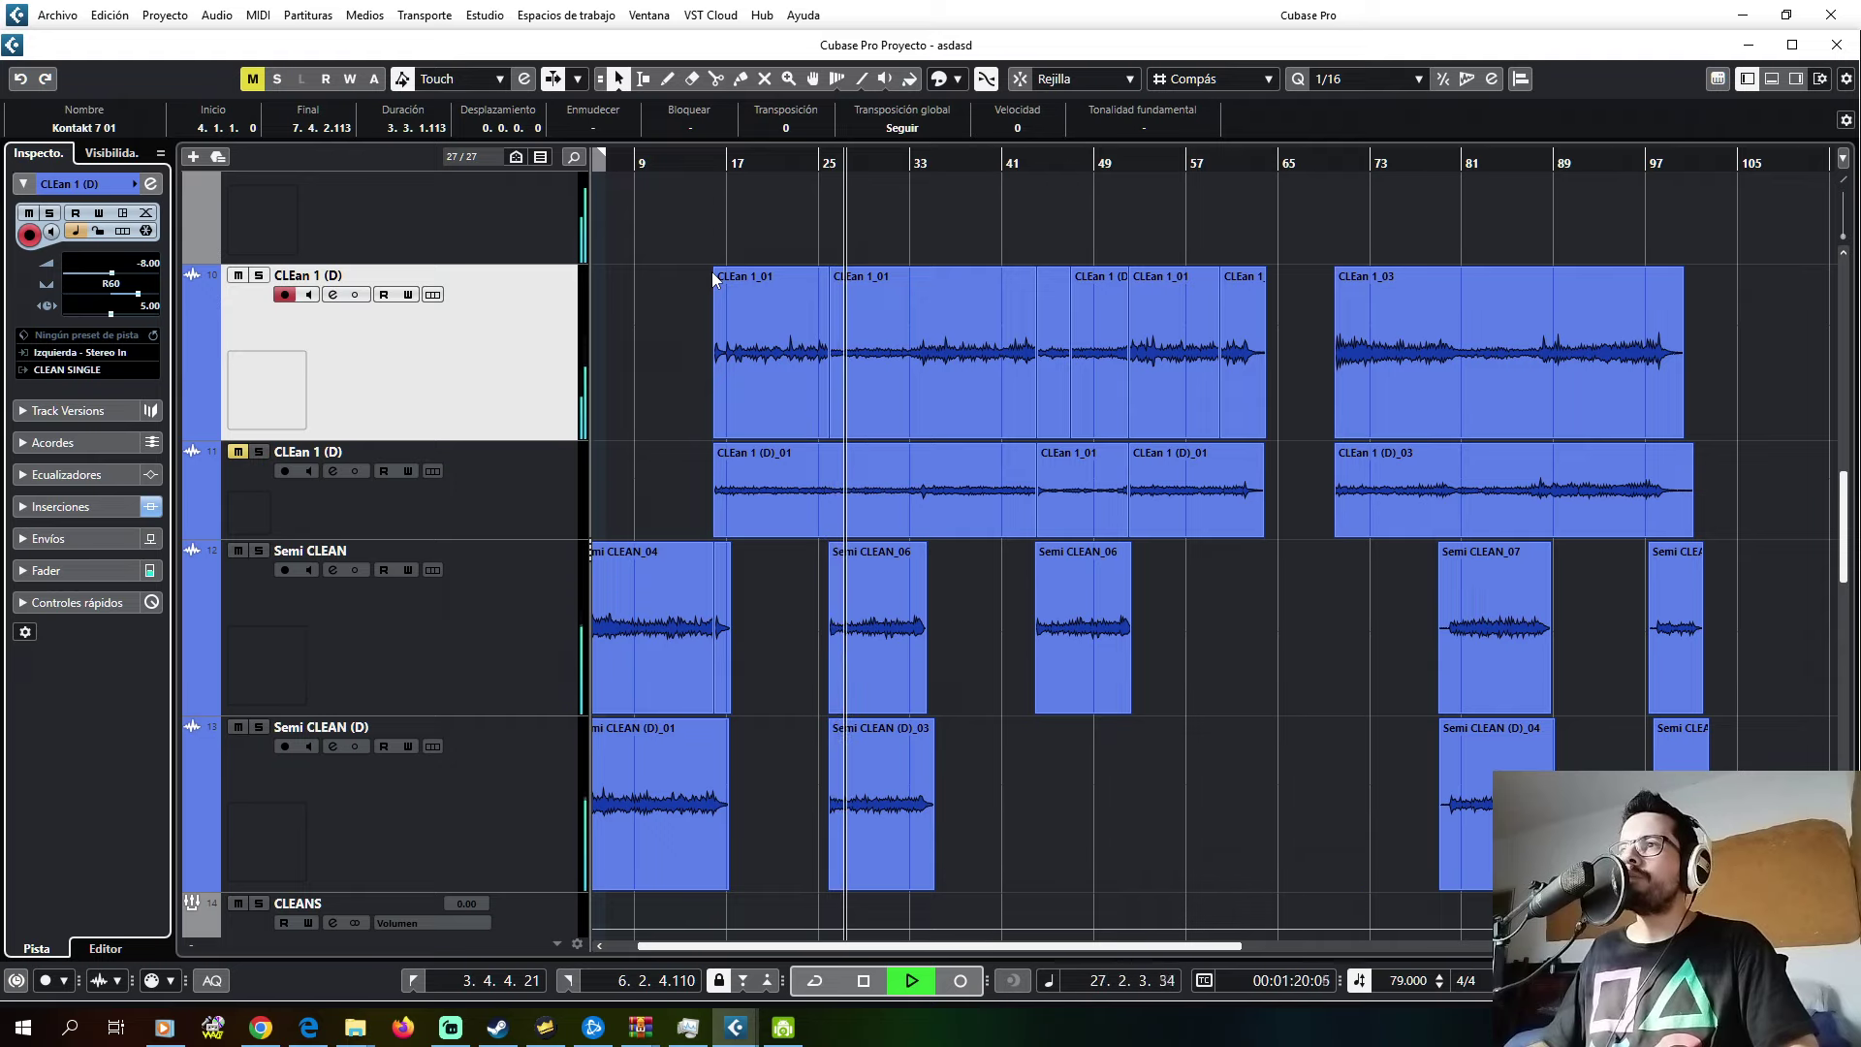
- Solo the reference track "nunca lo olvides bemol" briefly to compare it with the mix, and unsolo it
scroll(761, 310, "up", 10)
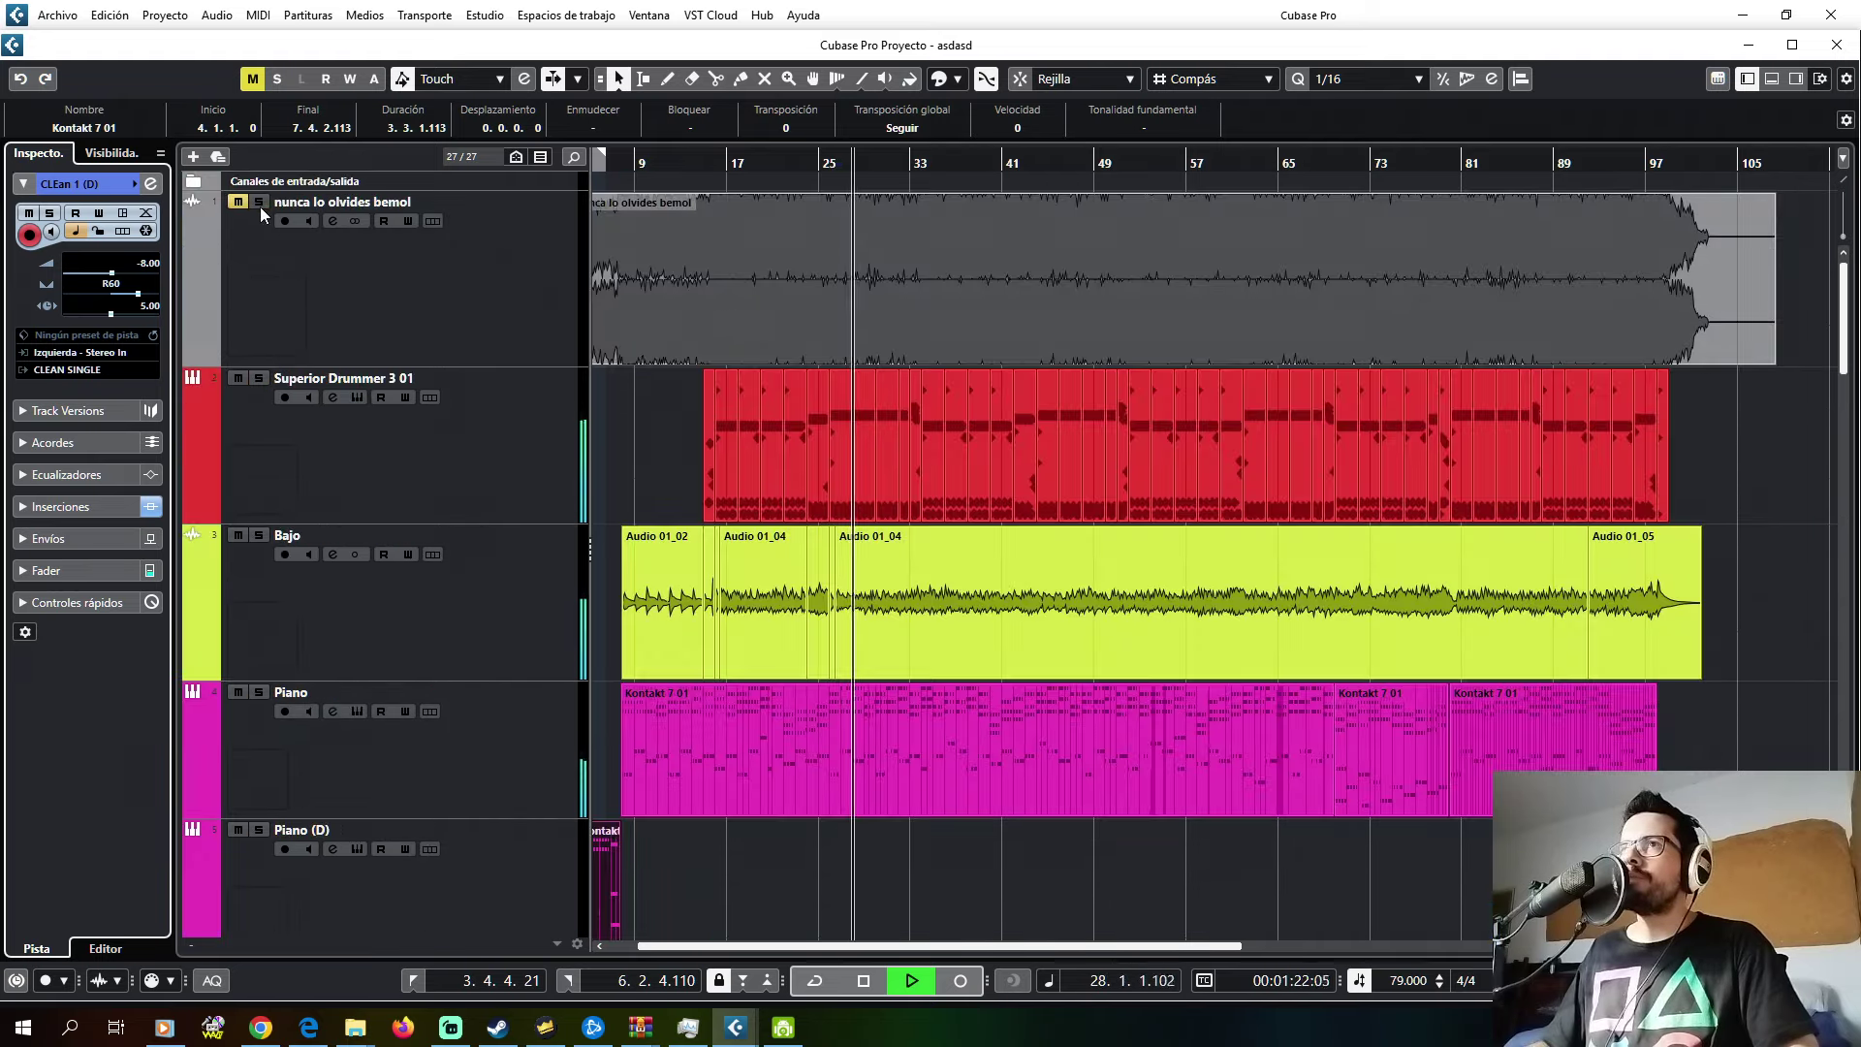
left_click(260, 205)
left_click(260, 205)
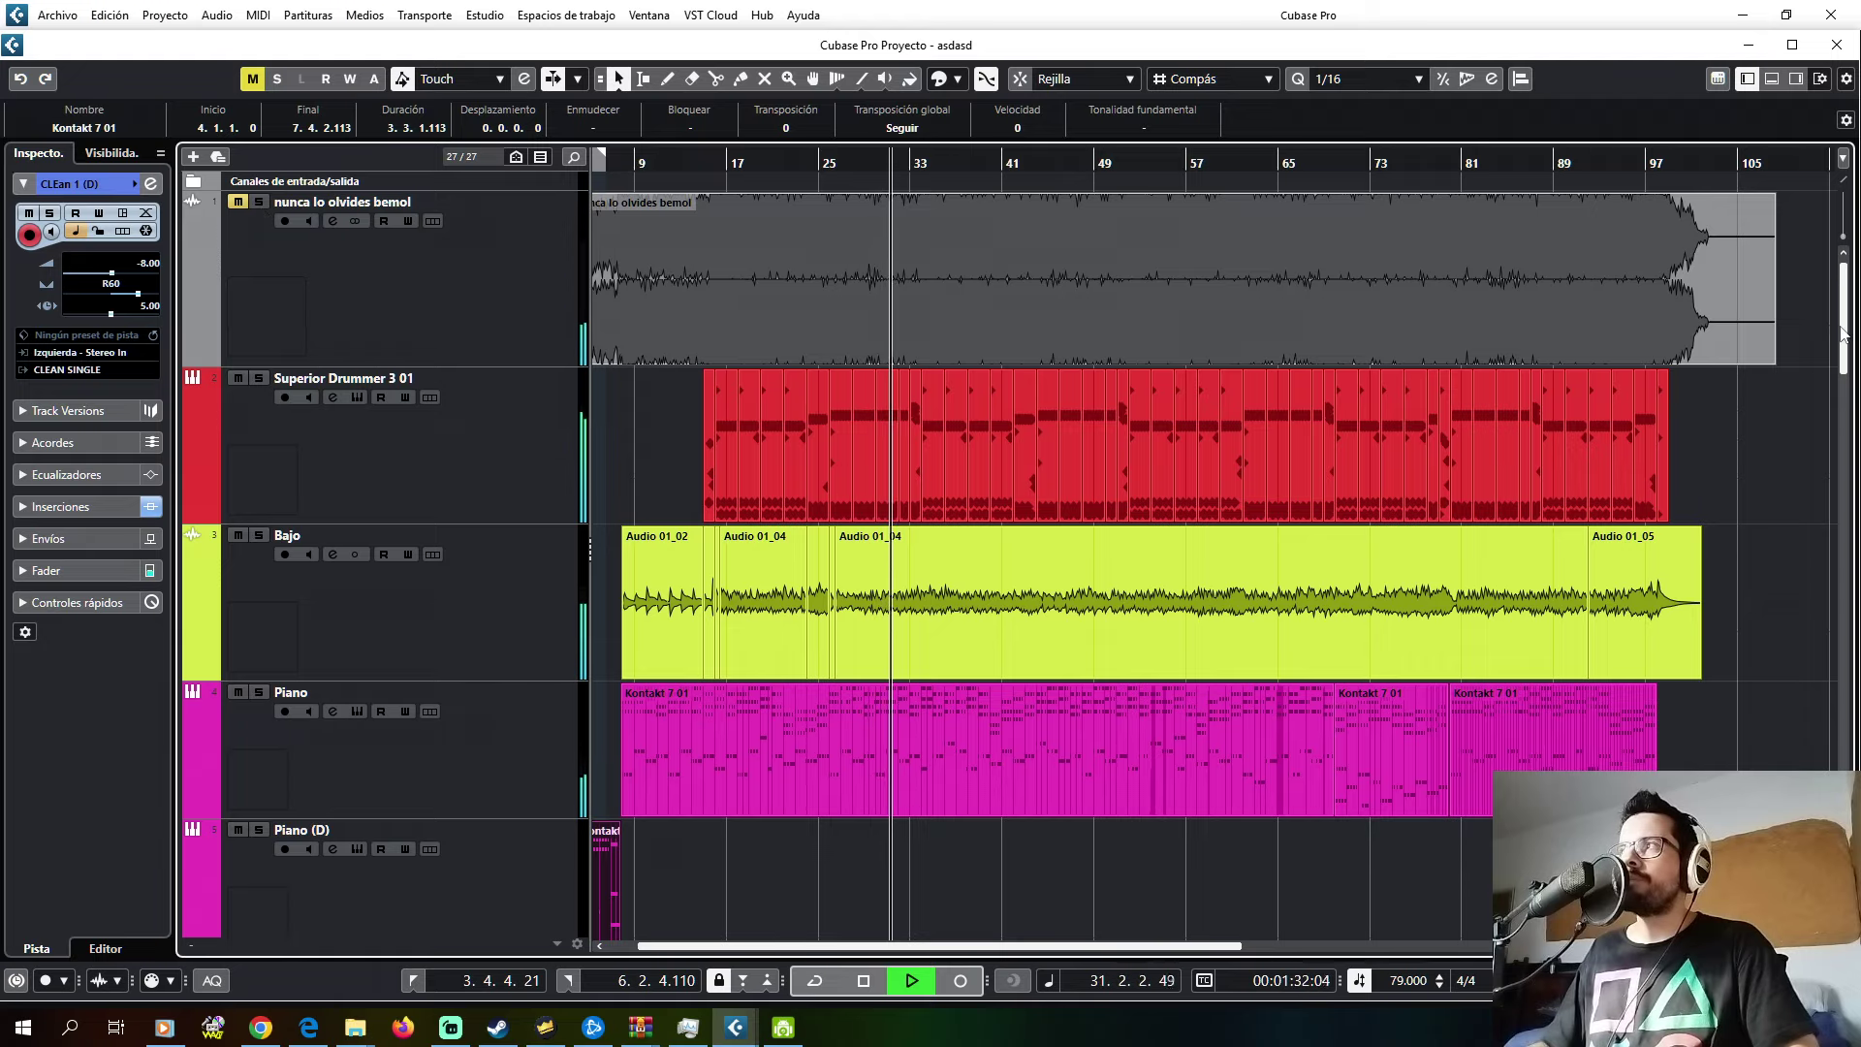
- Replay the mix from about bar 7 and look over the tracks from the reference song down to the Semi CLEAN guitars
left_click_drag(1845, 333, 1792, 334)
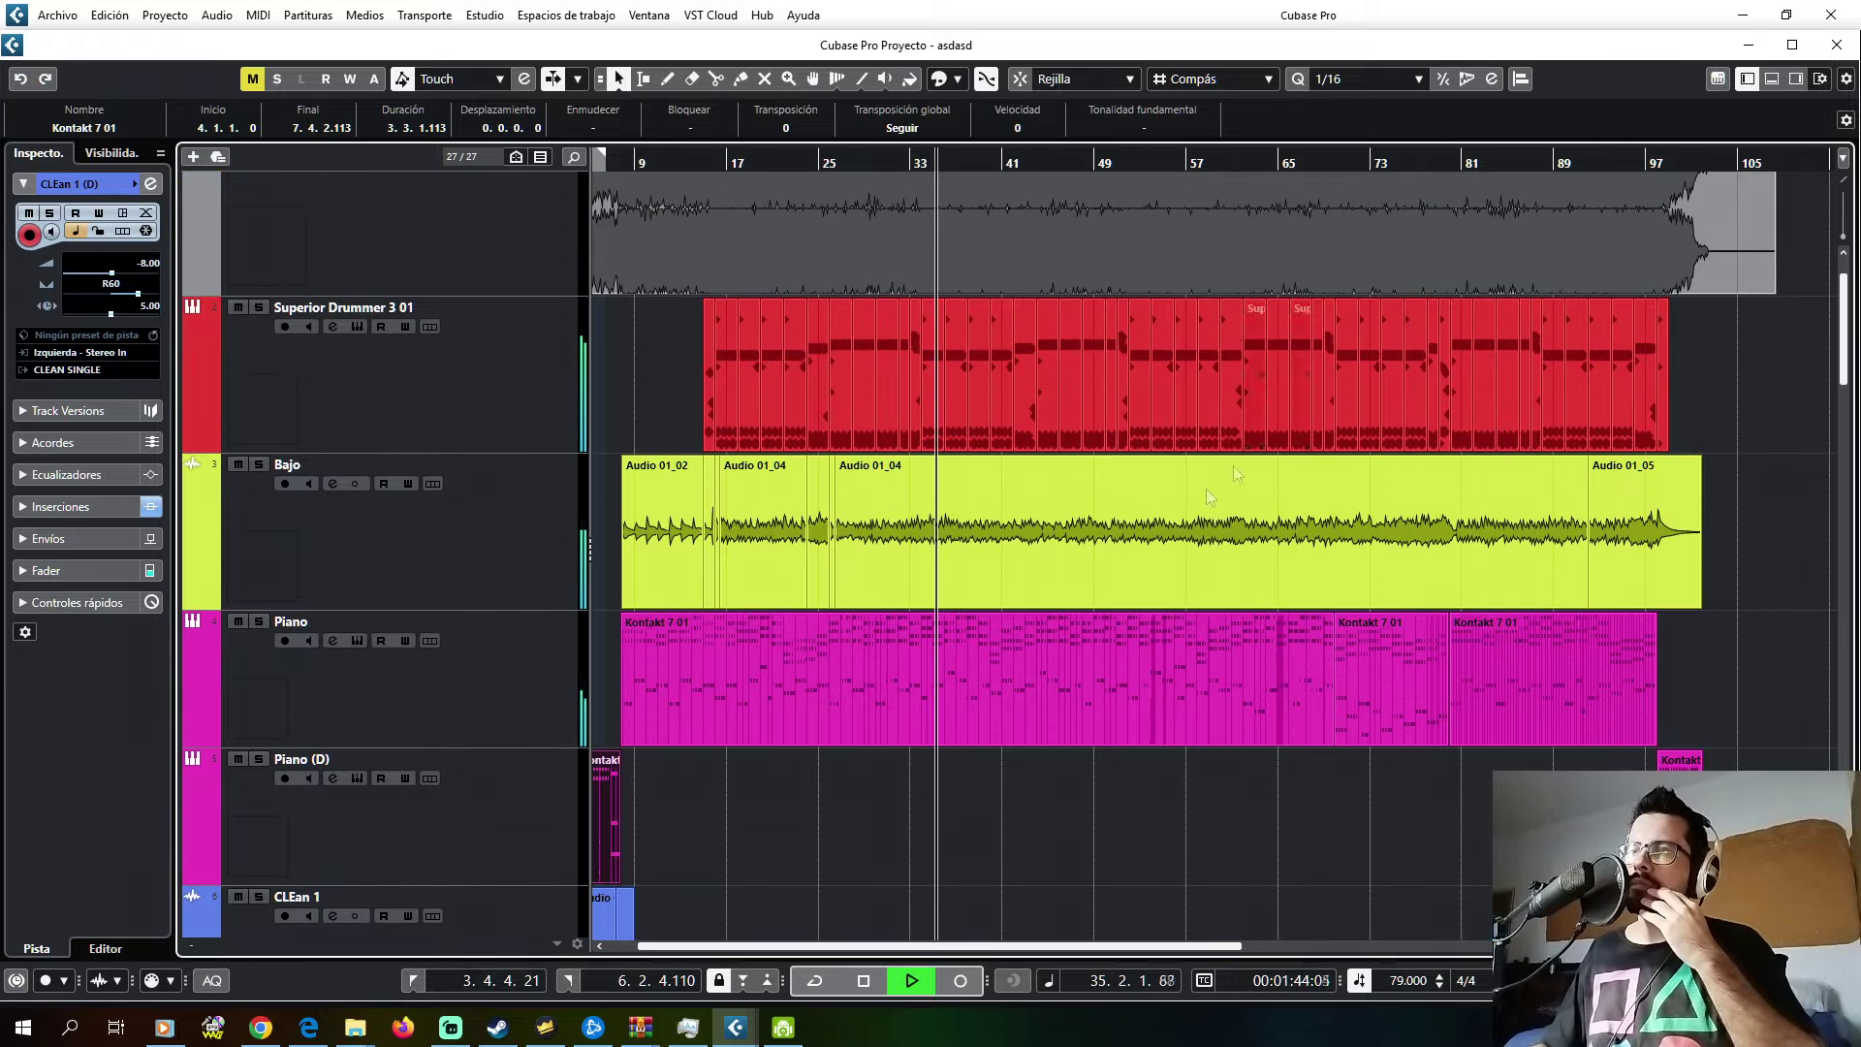
left_click_drag(882, 953, 846, 953)
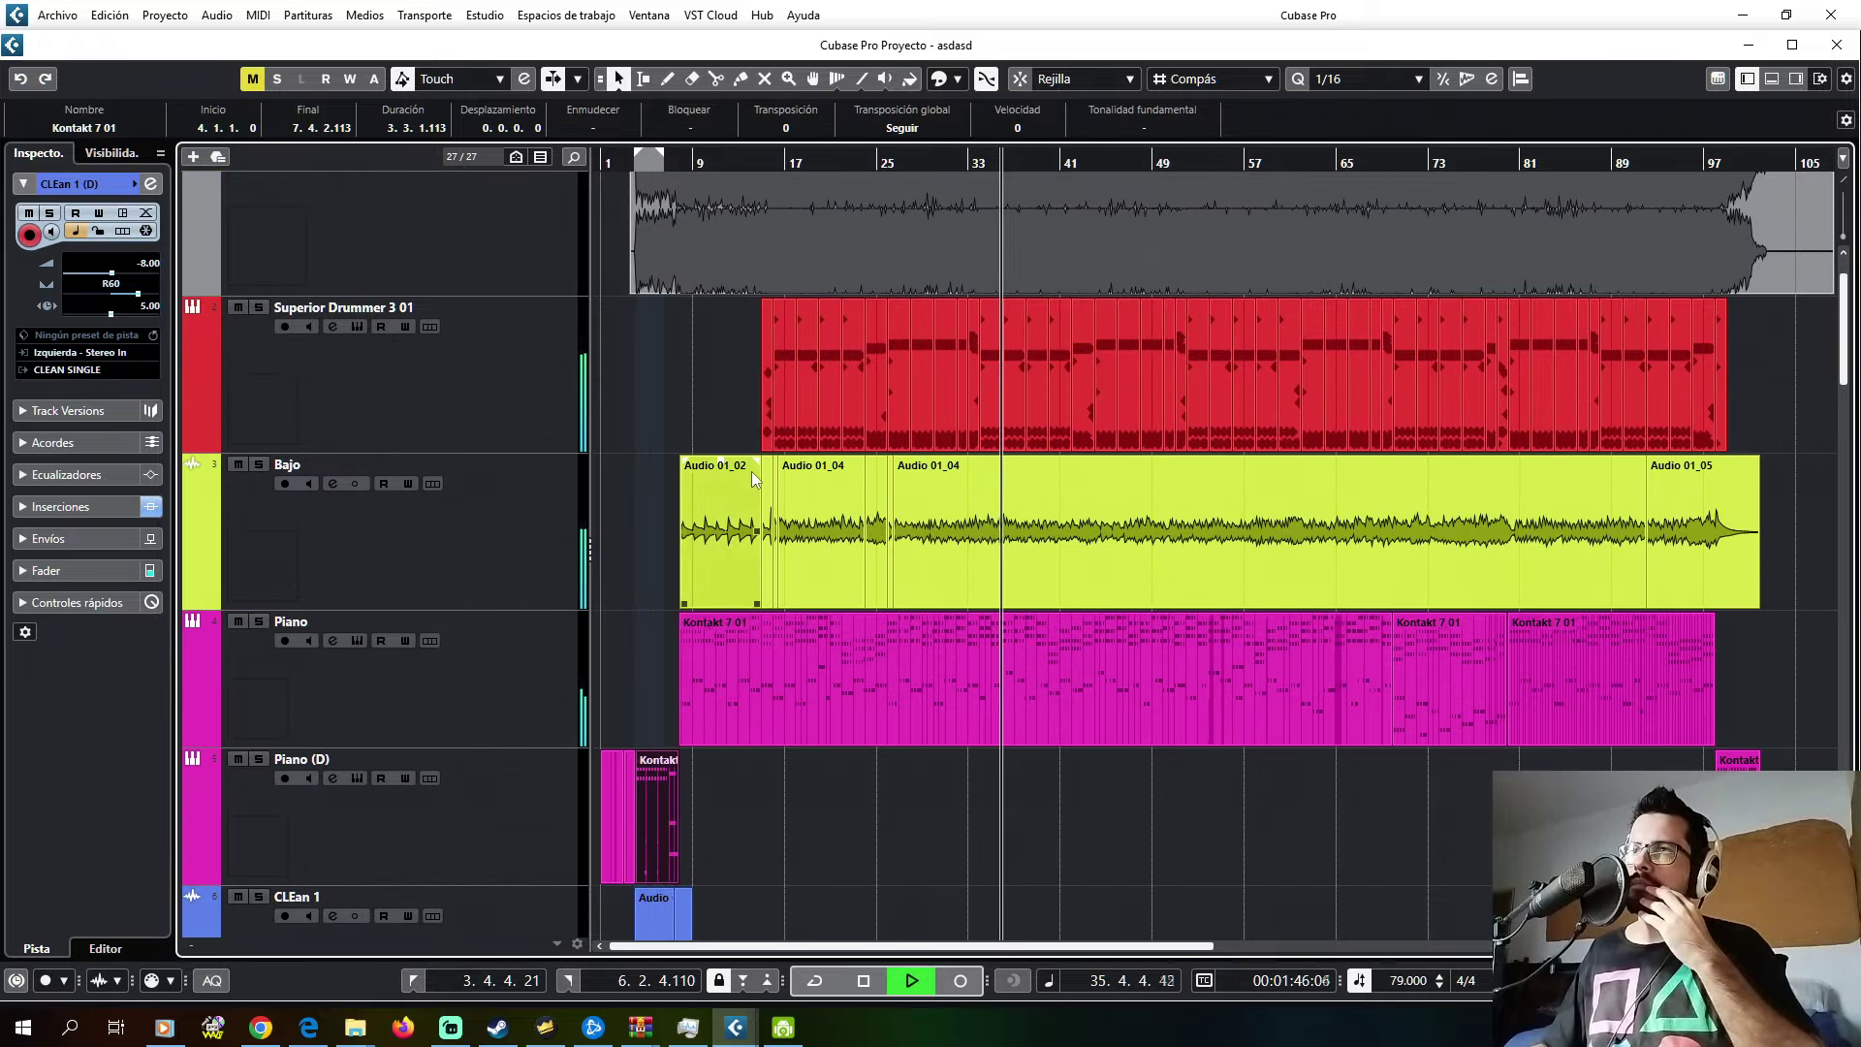
scroll(702, 429, "down", 2)
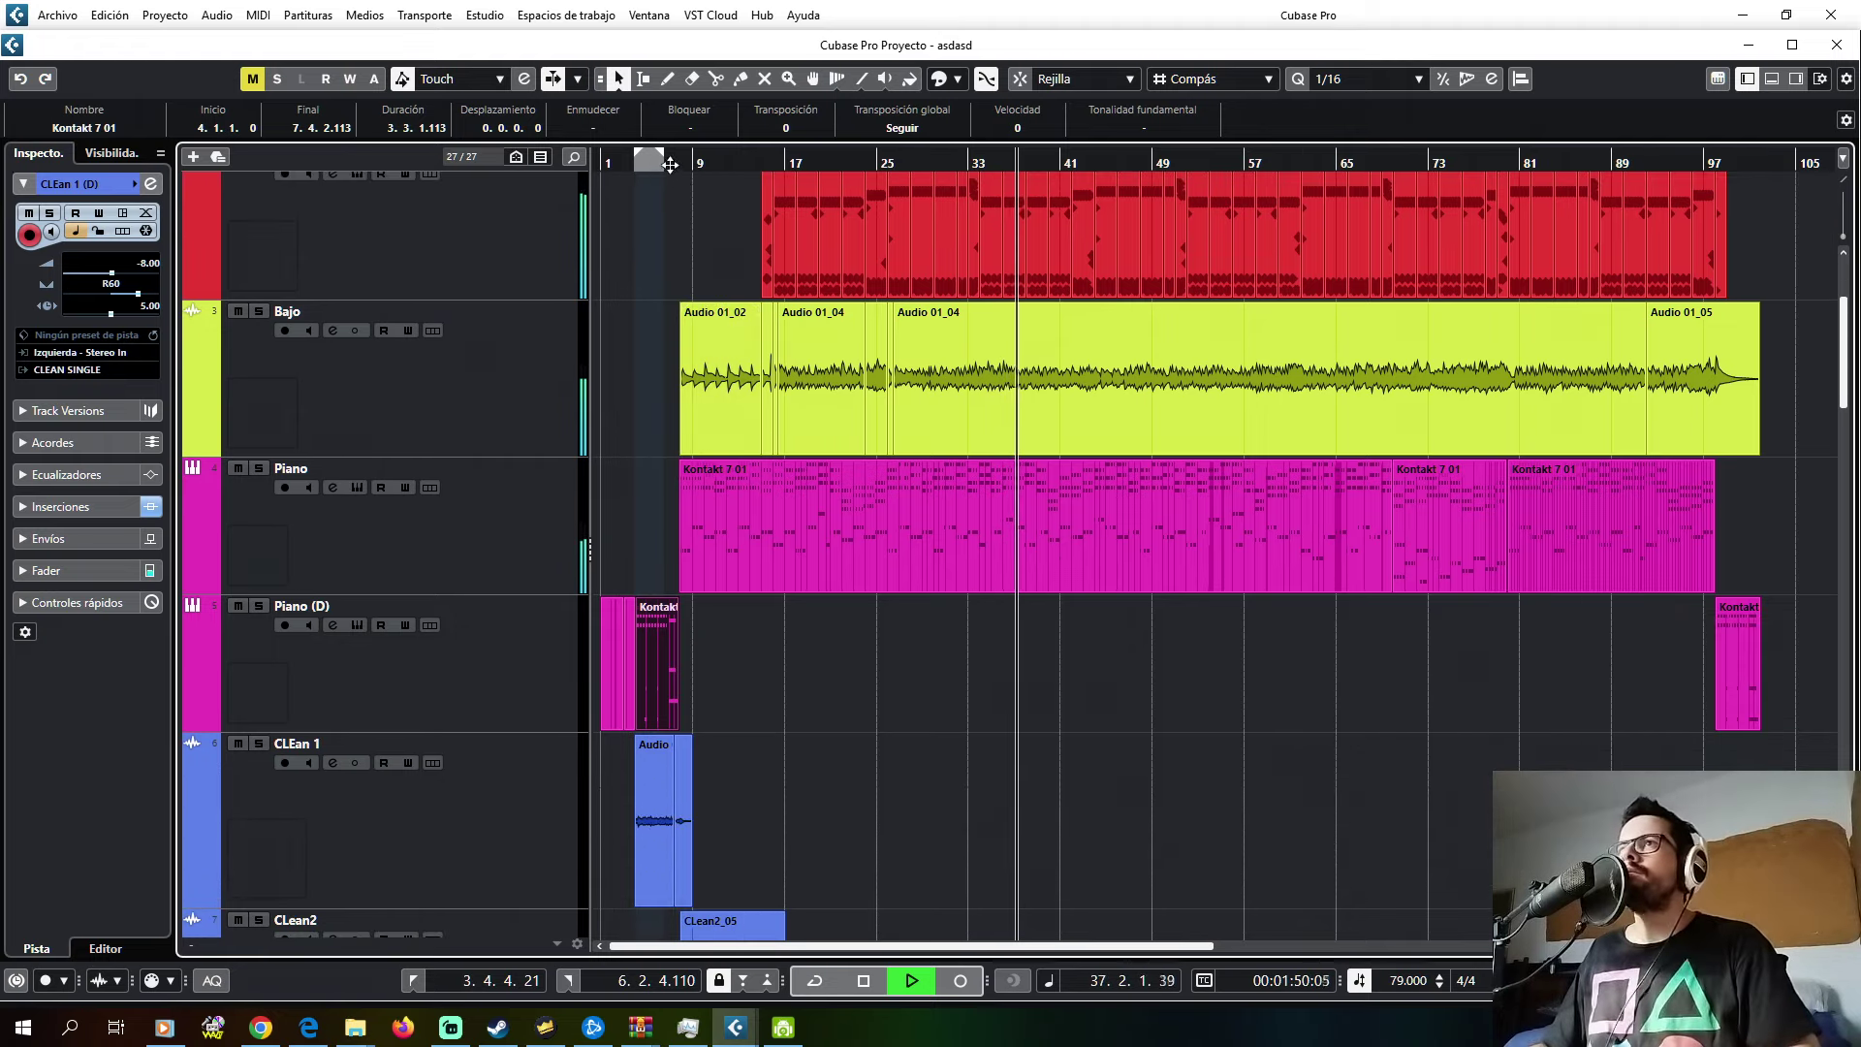
key("space")
left_click(680, 165)
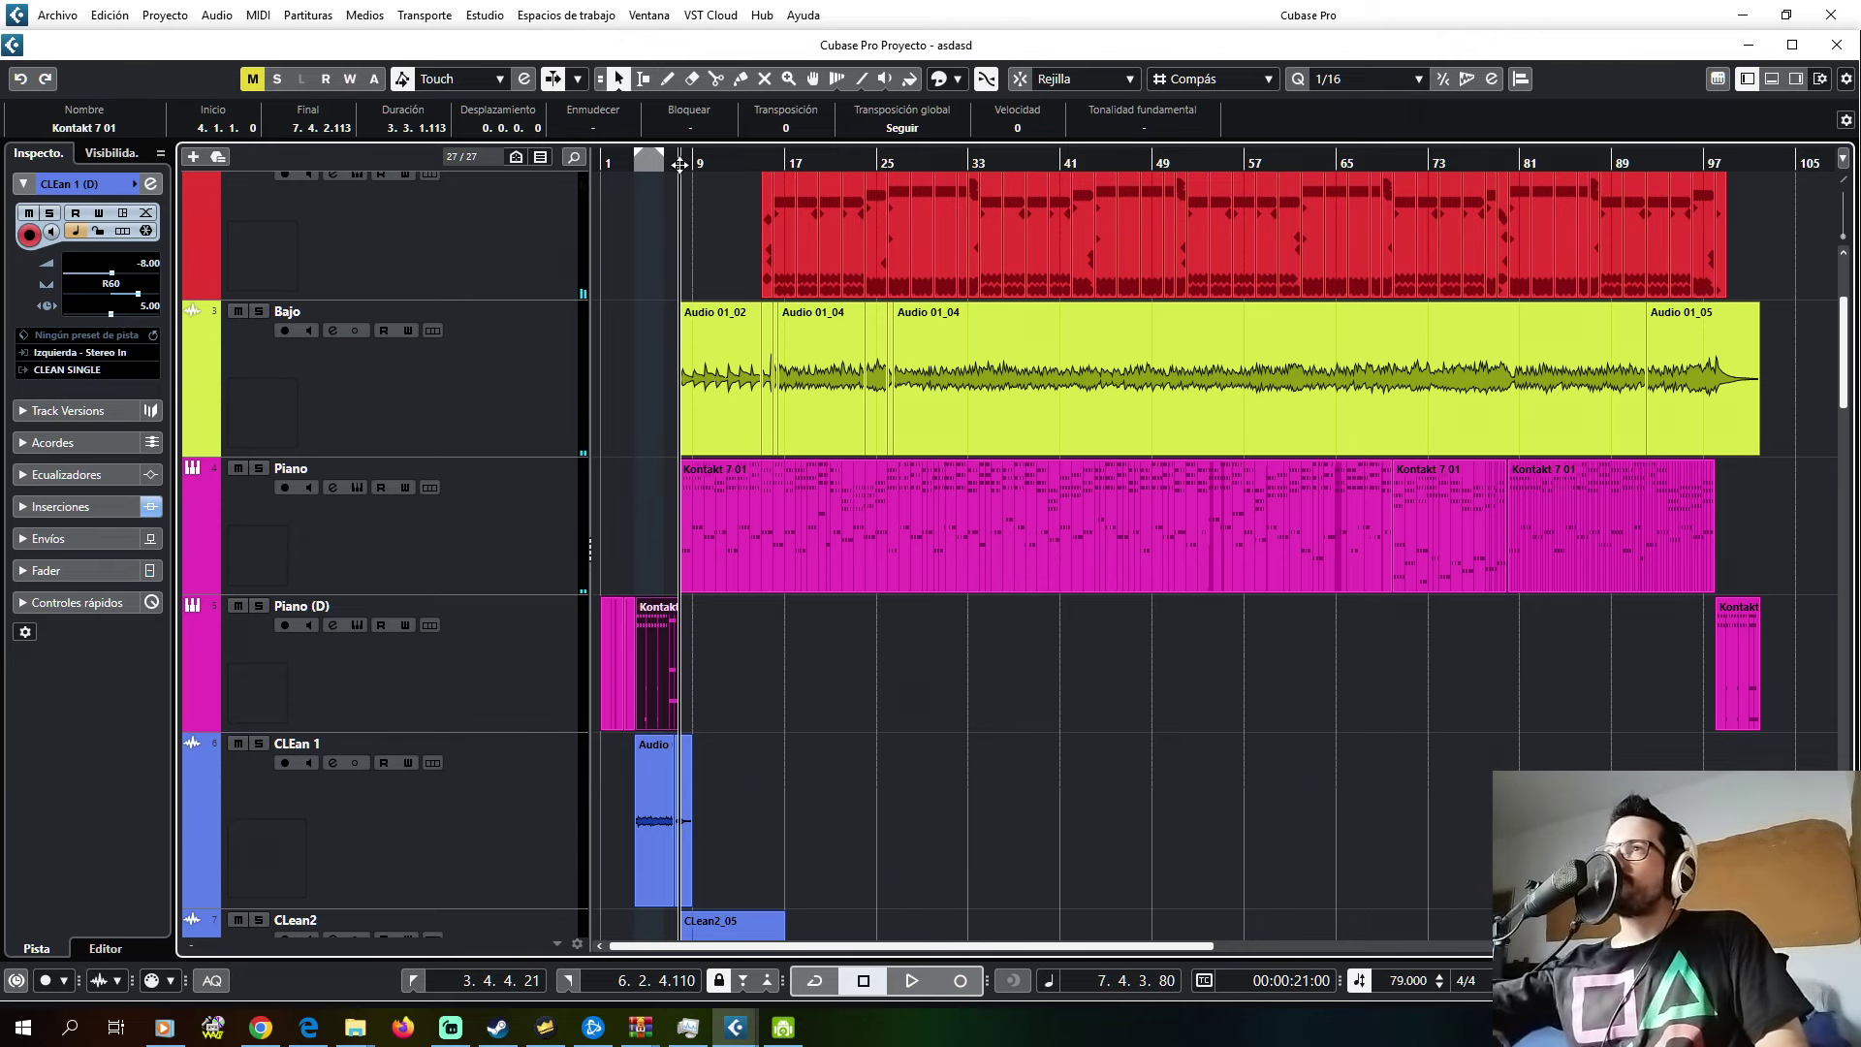
left_click(673, 163)
key("space")
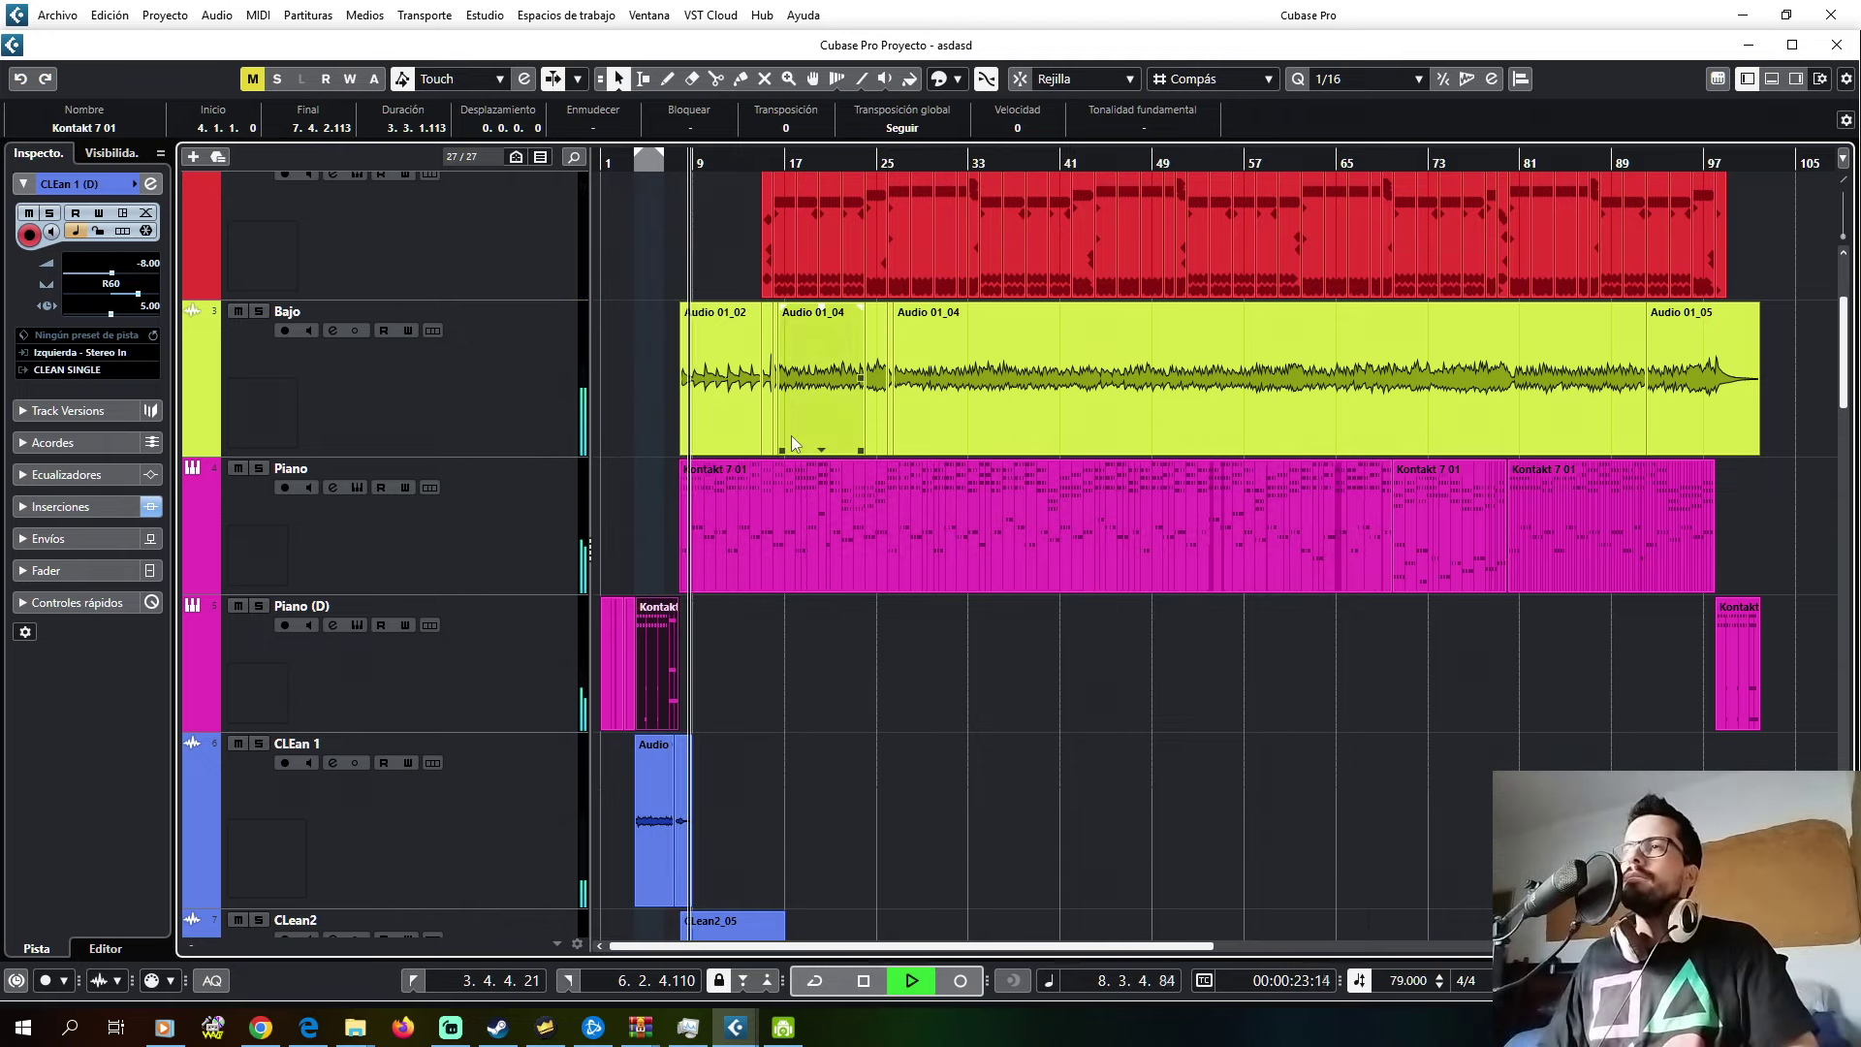
scroll(638, 384, "up", 3)
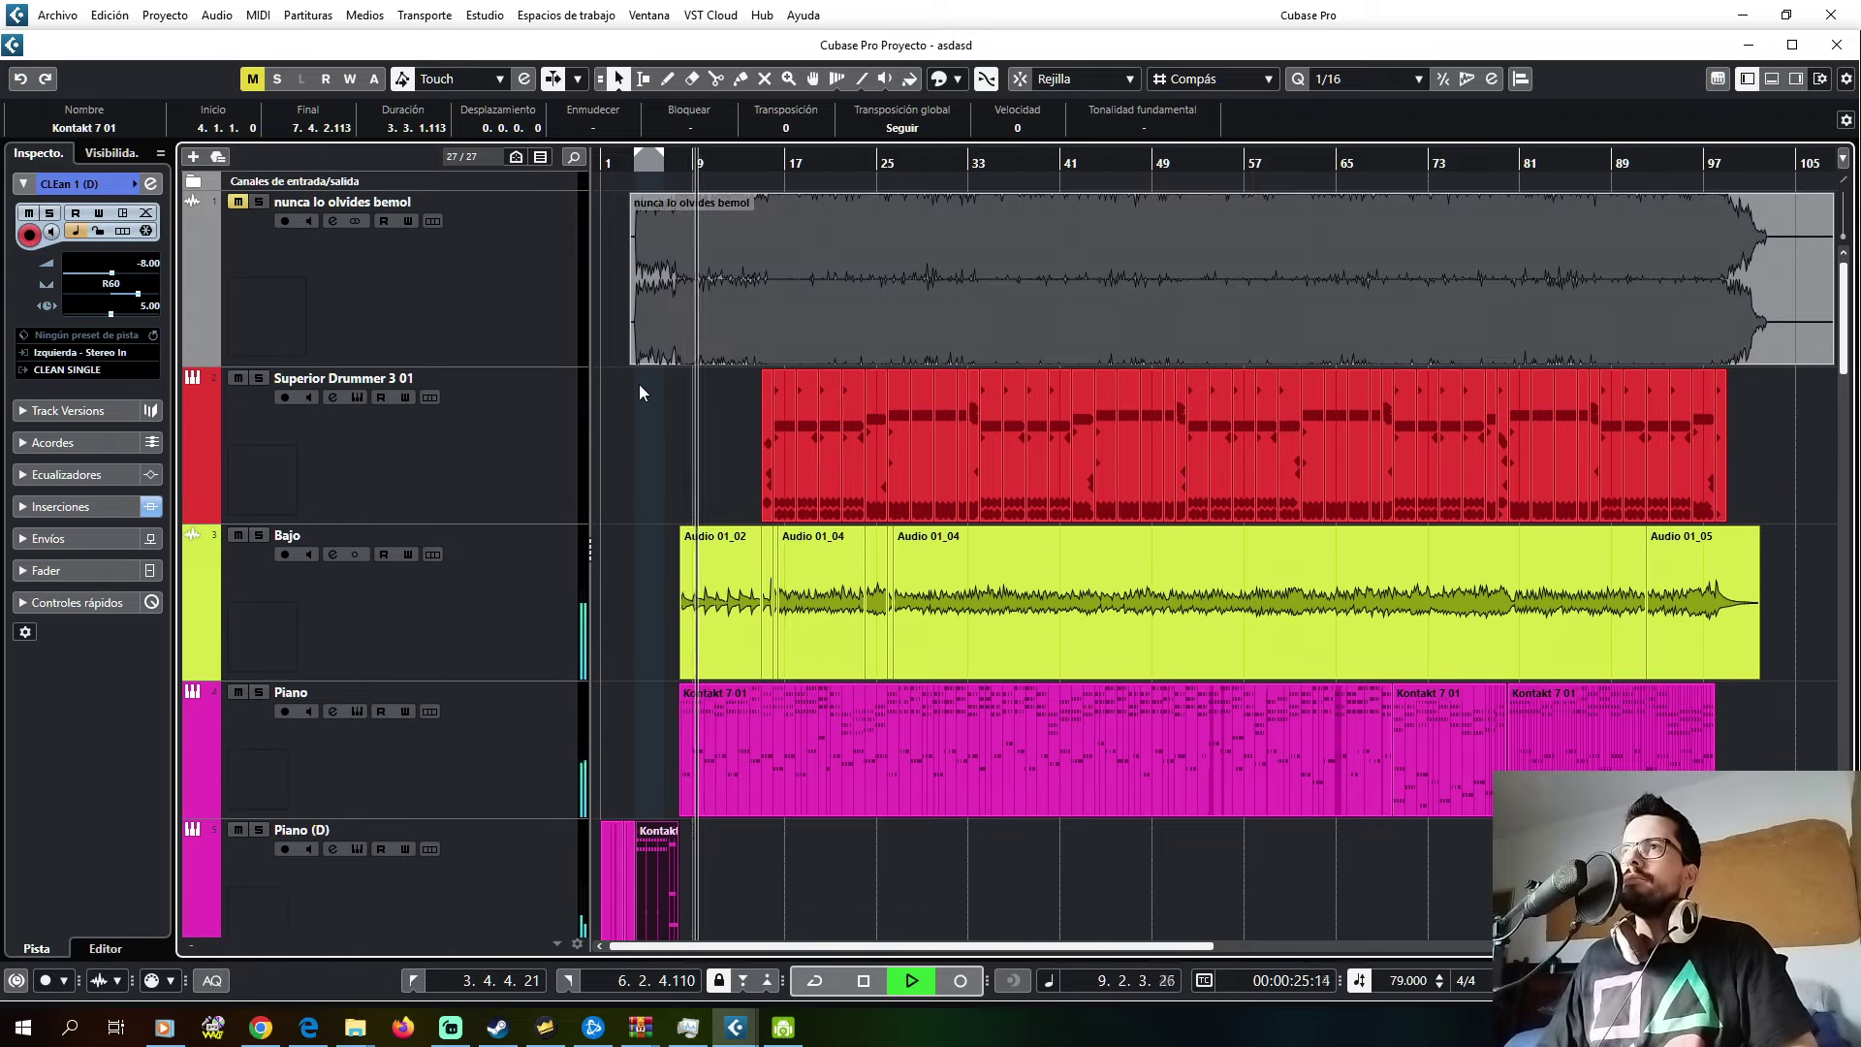
scroll(689, 564, "down", 15)
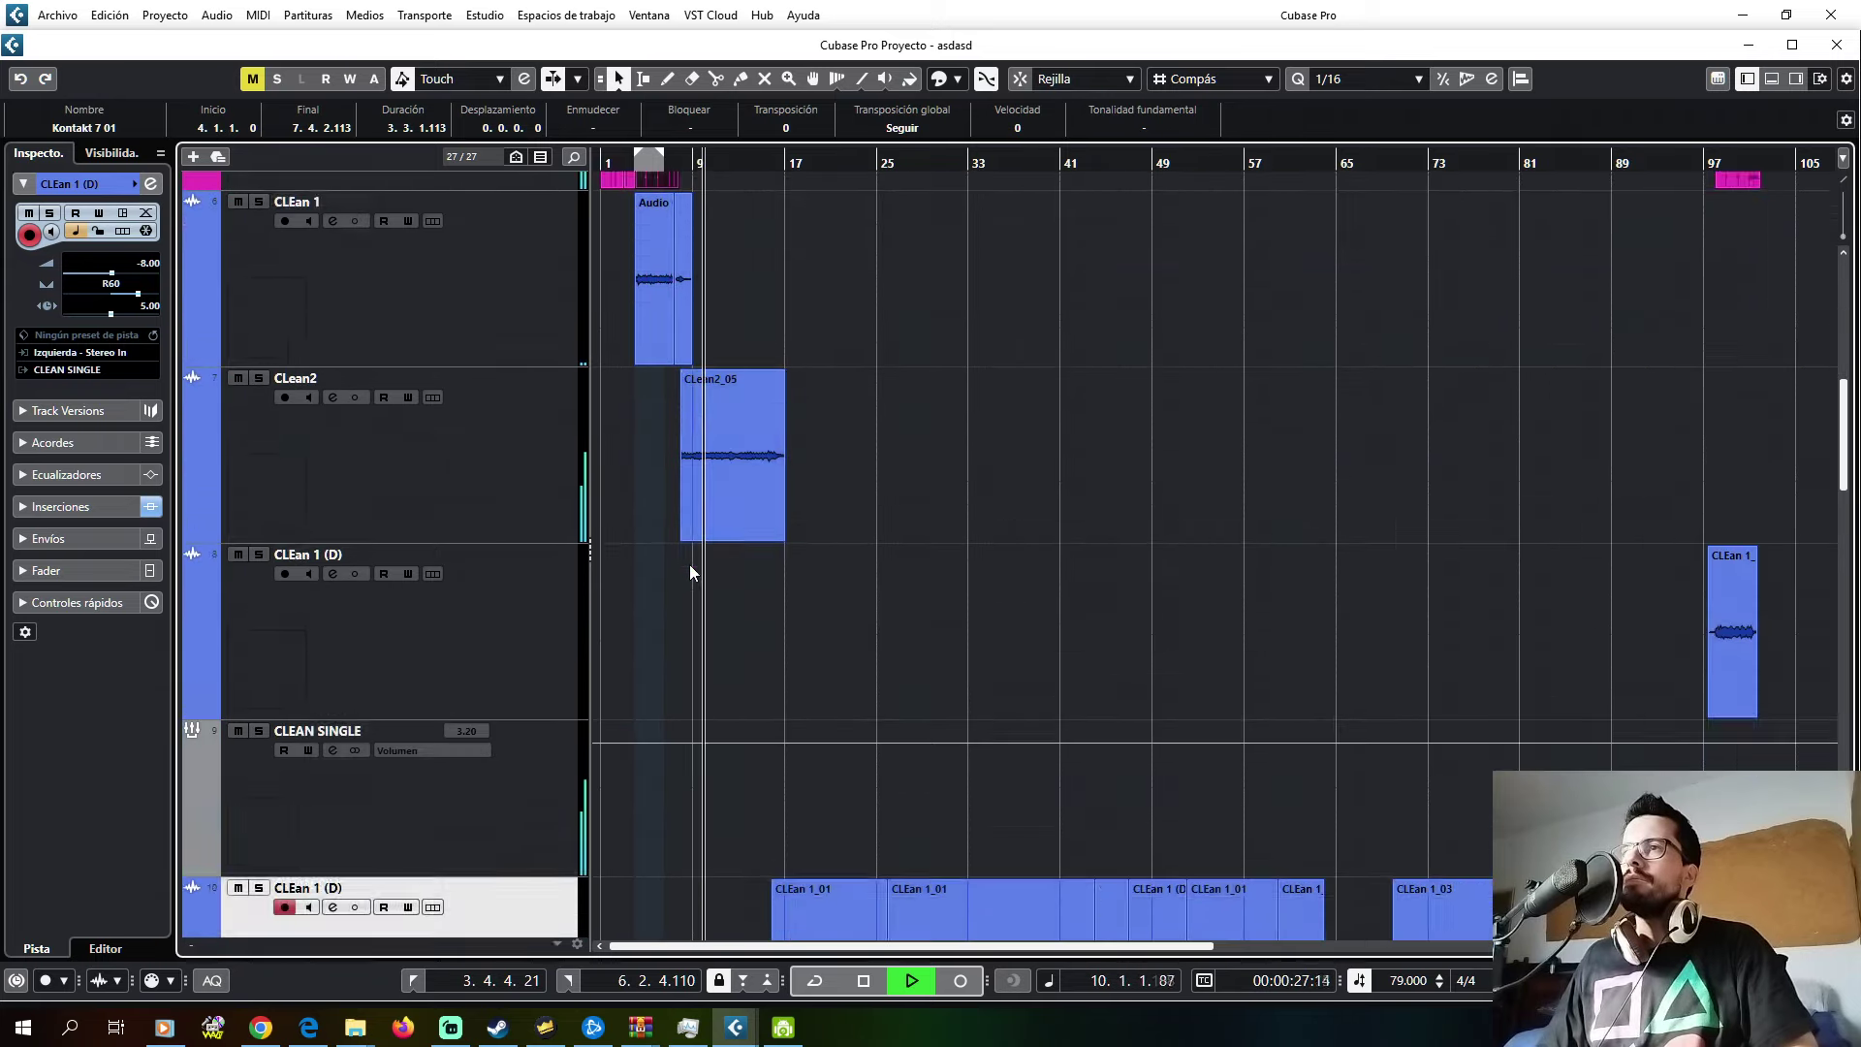
scroll(689, 564, "down", 1)
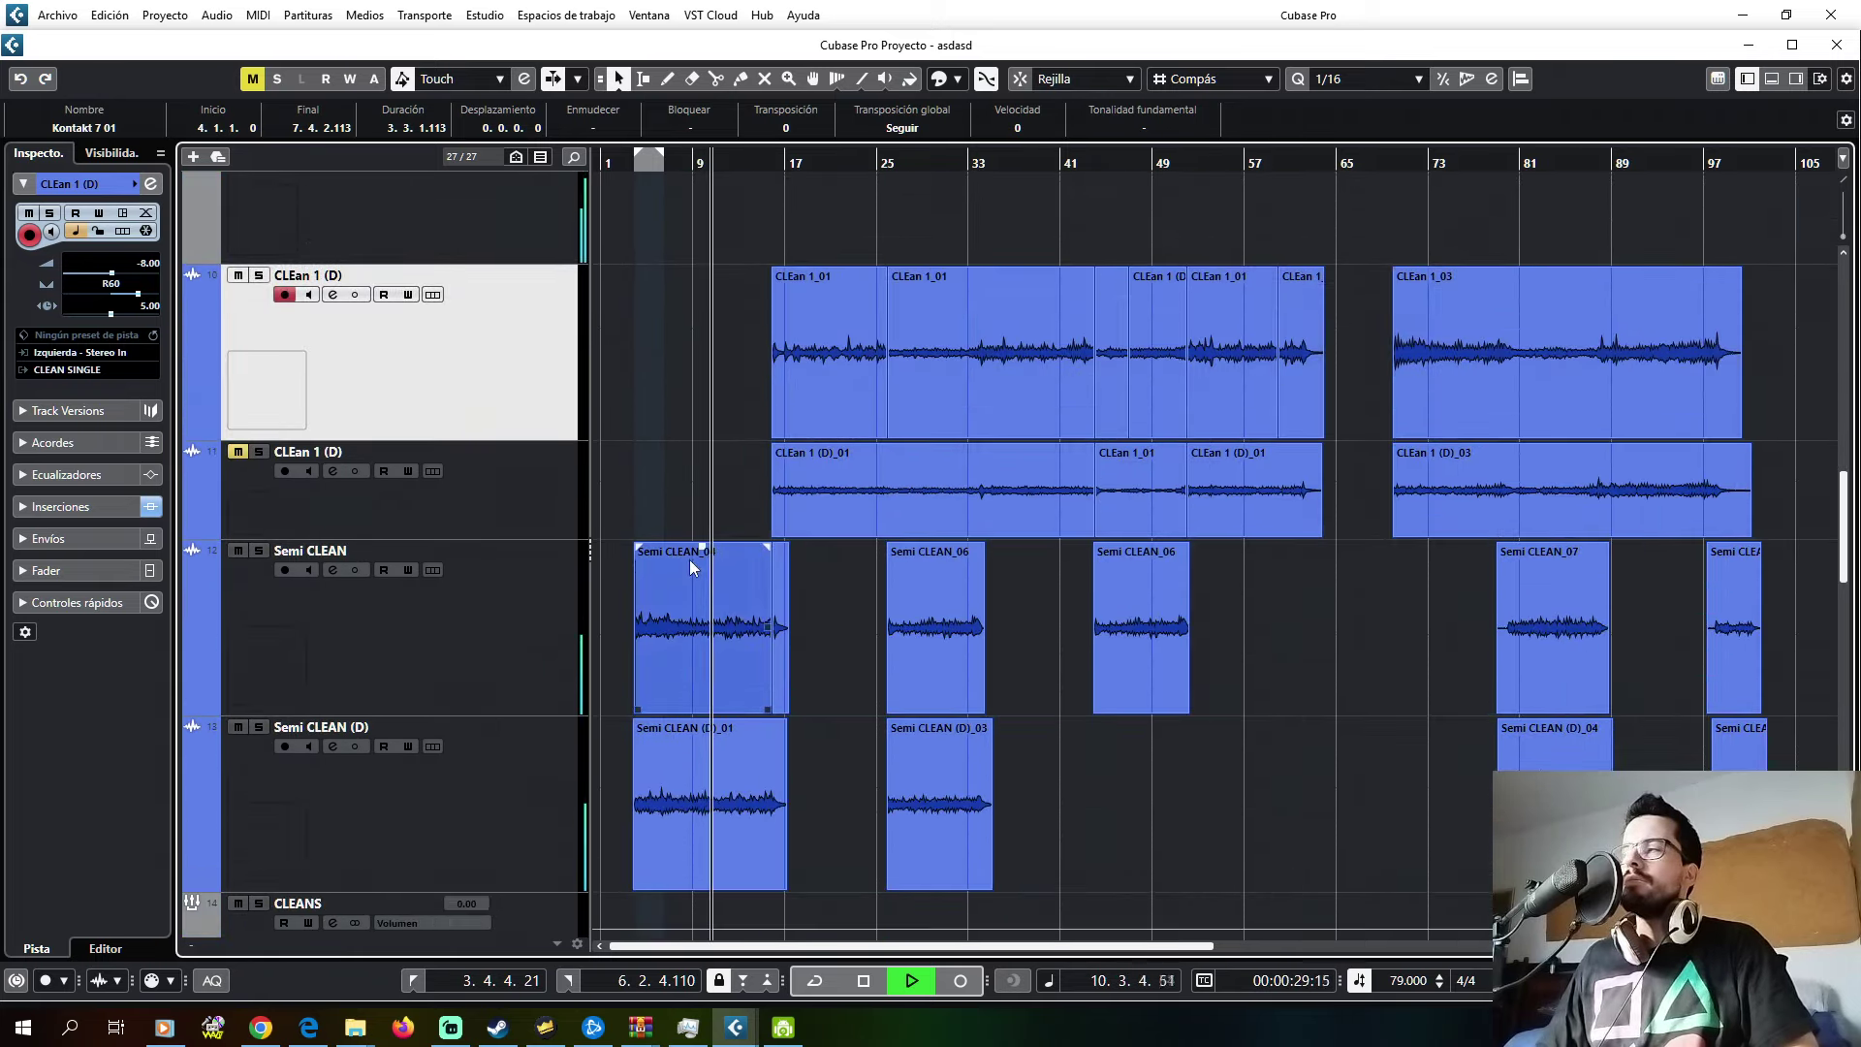
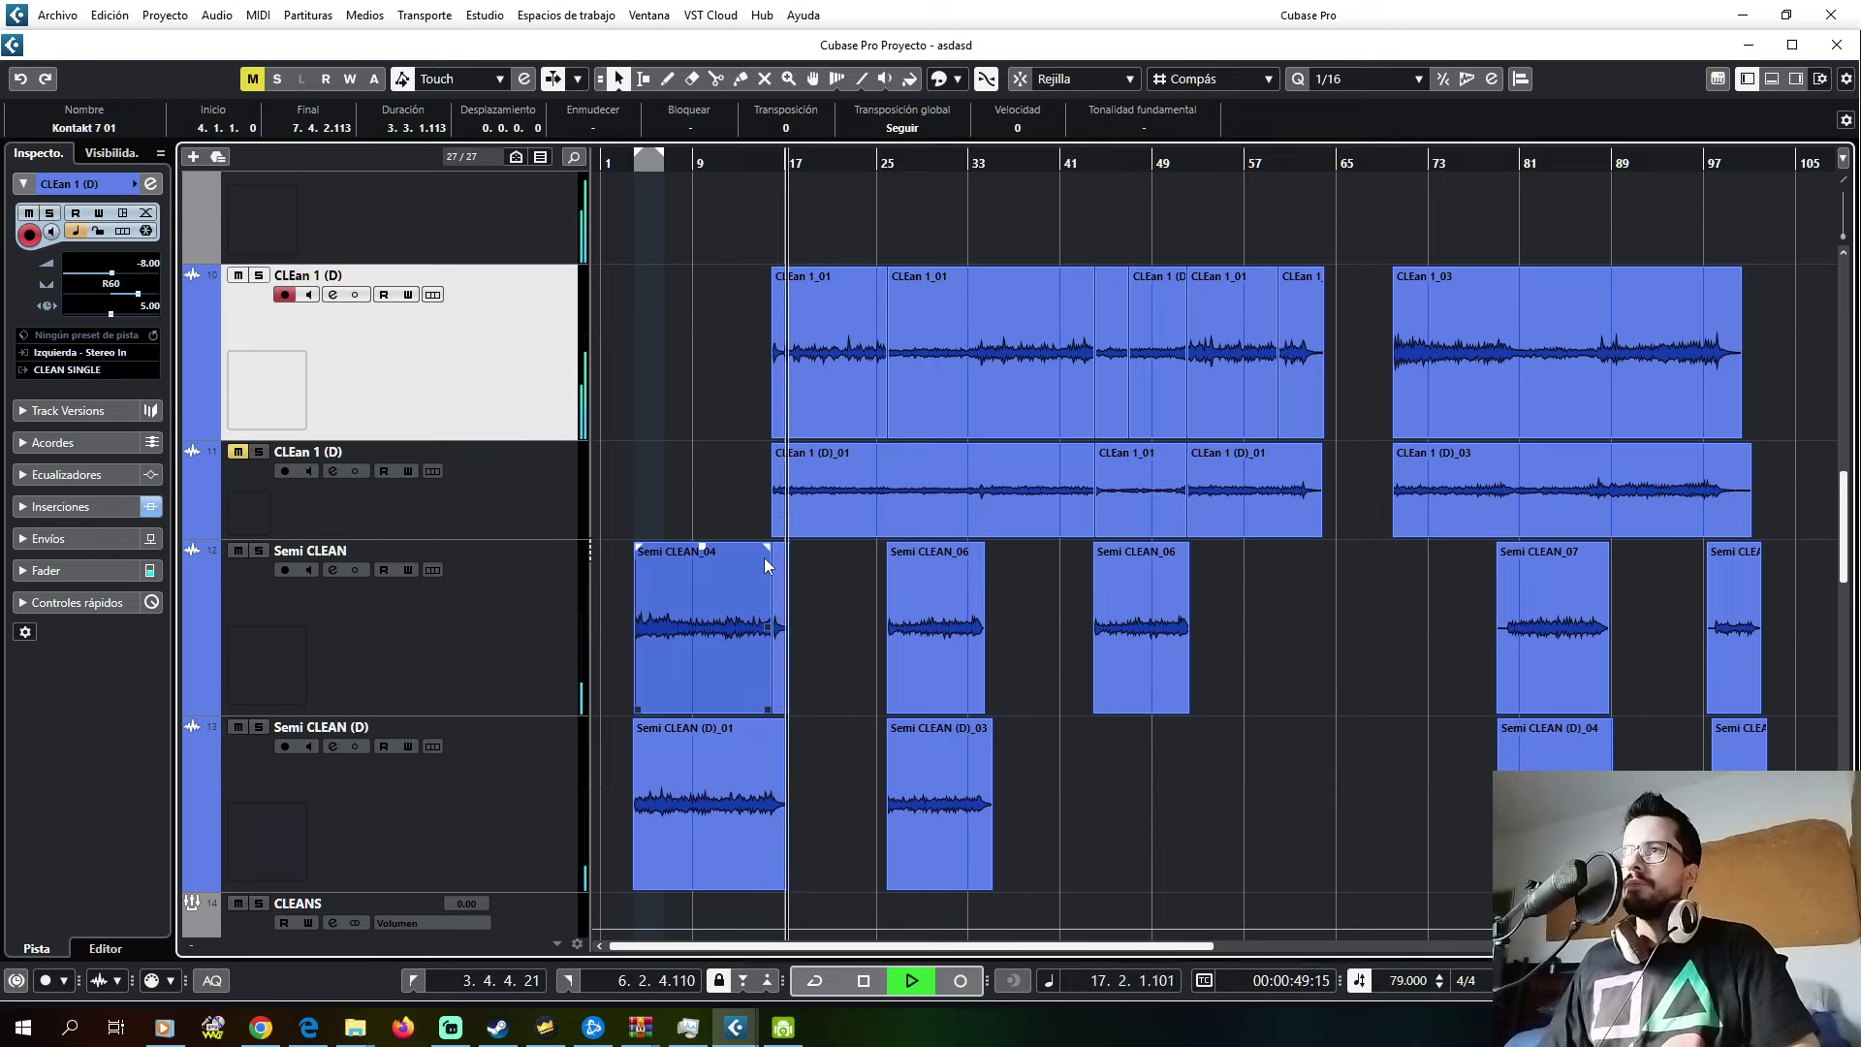
- Solo the two distorted guitar tracks, DIST L and DIST L (D), and play them from about bar 15
left_click(876, 445)
key("space")
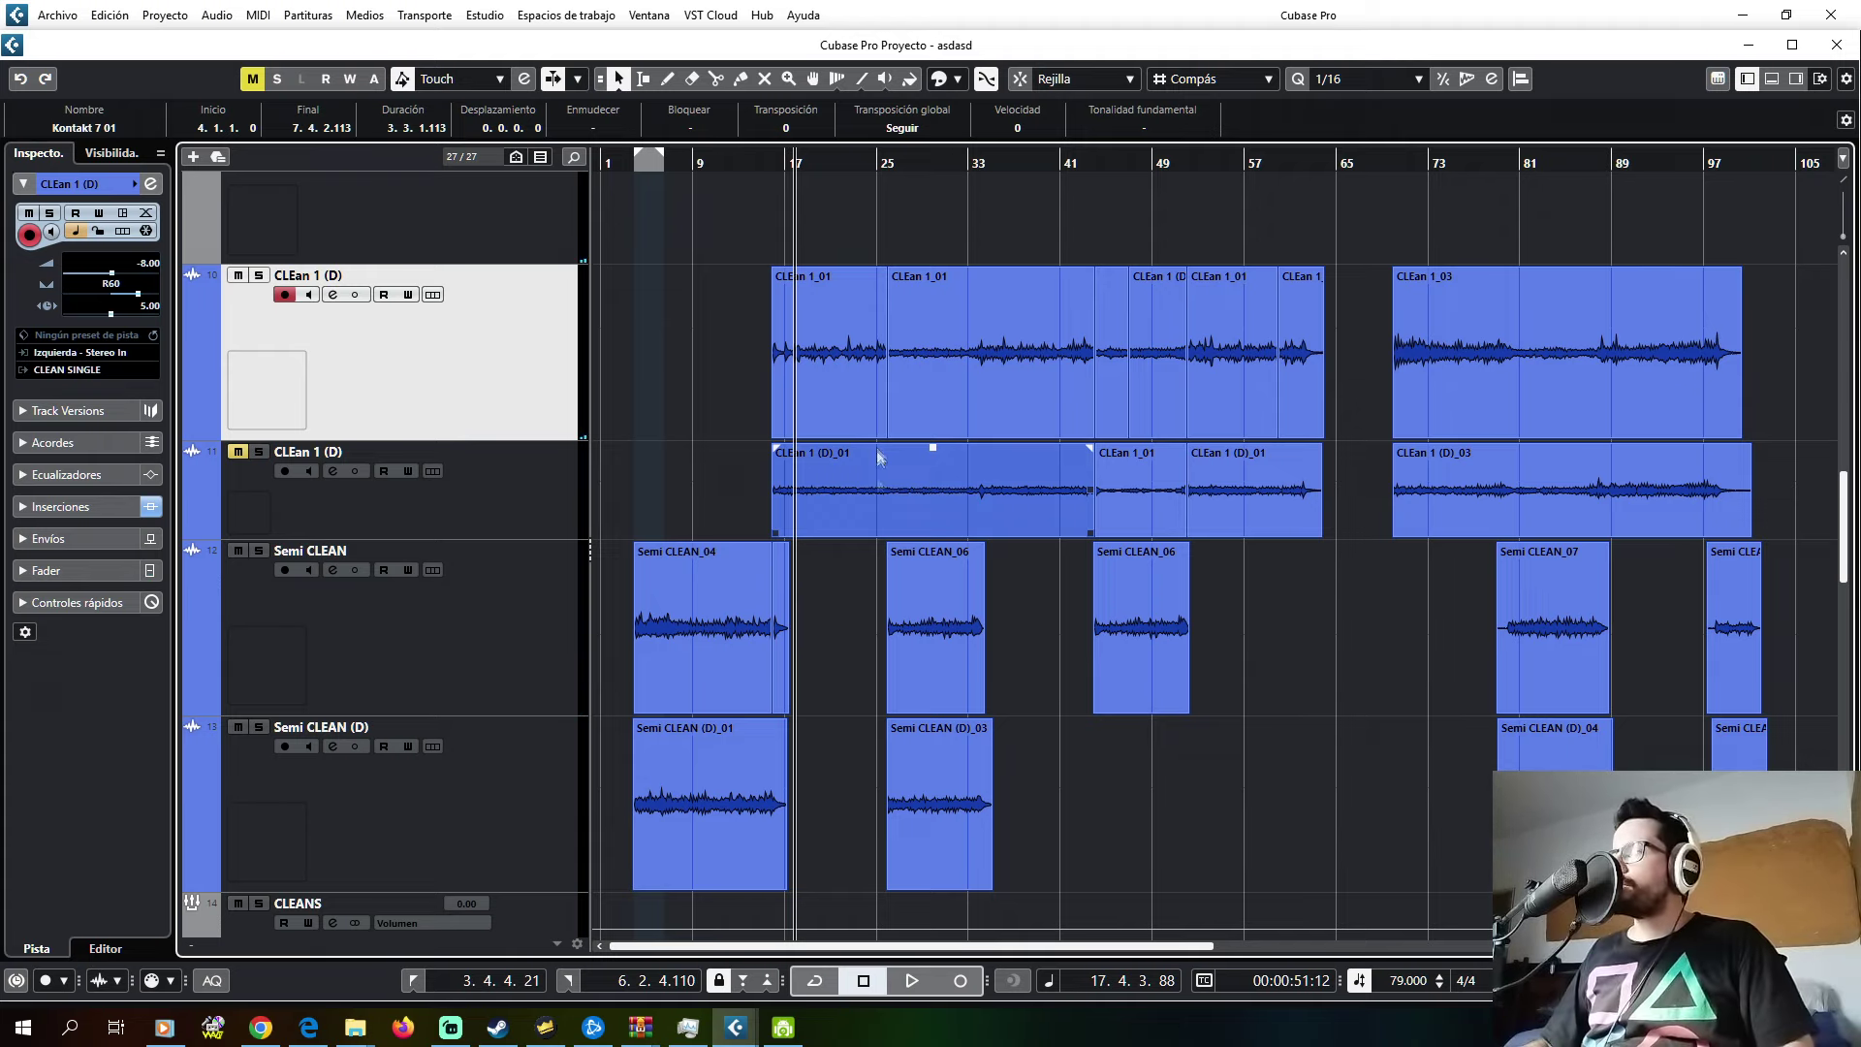
scroll(876, 450, "down", 5)
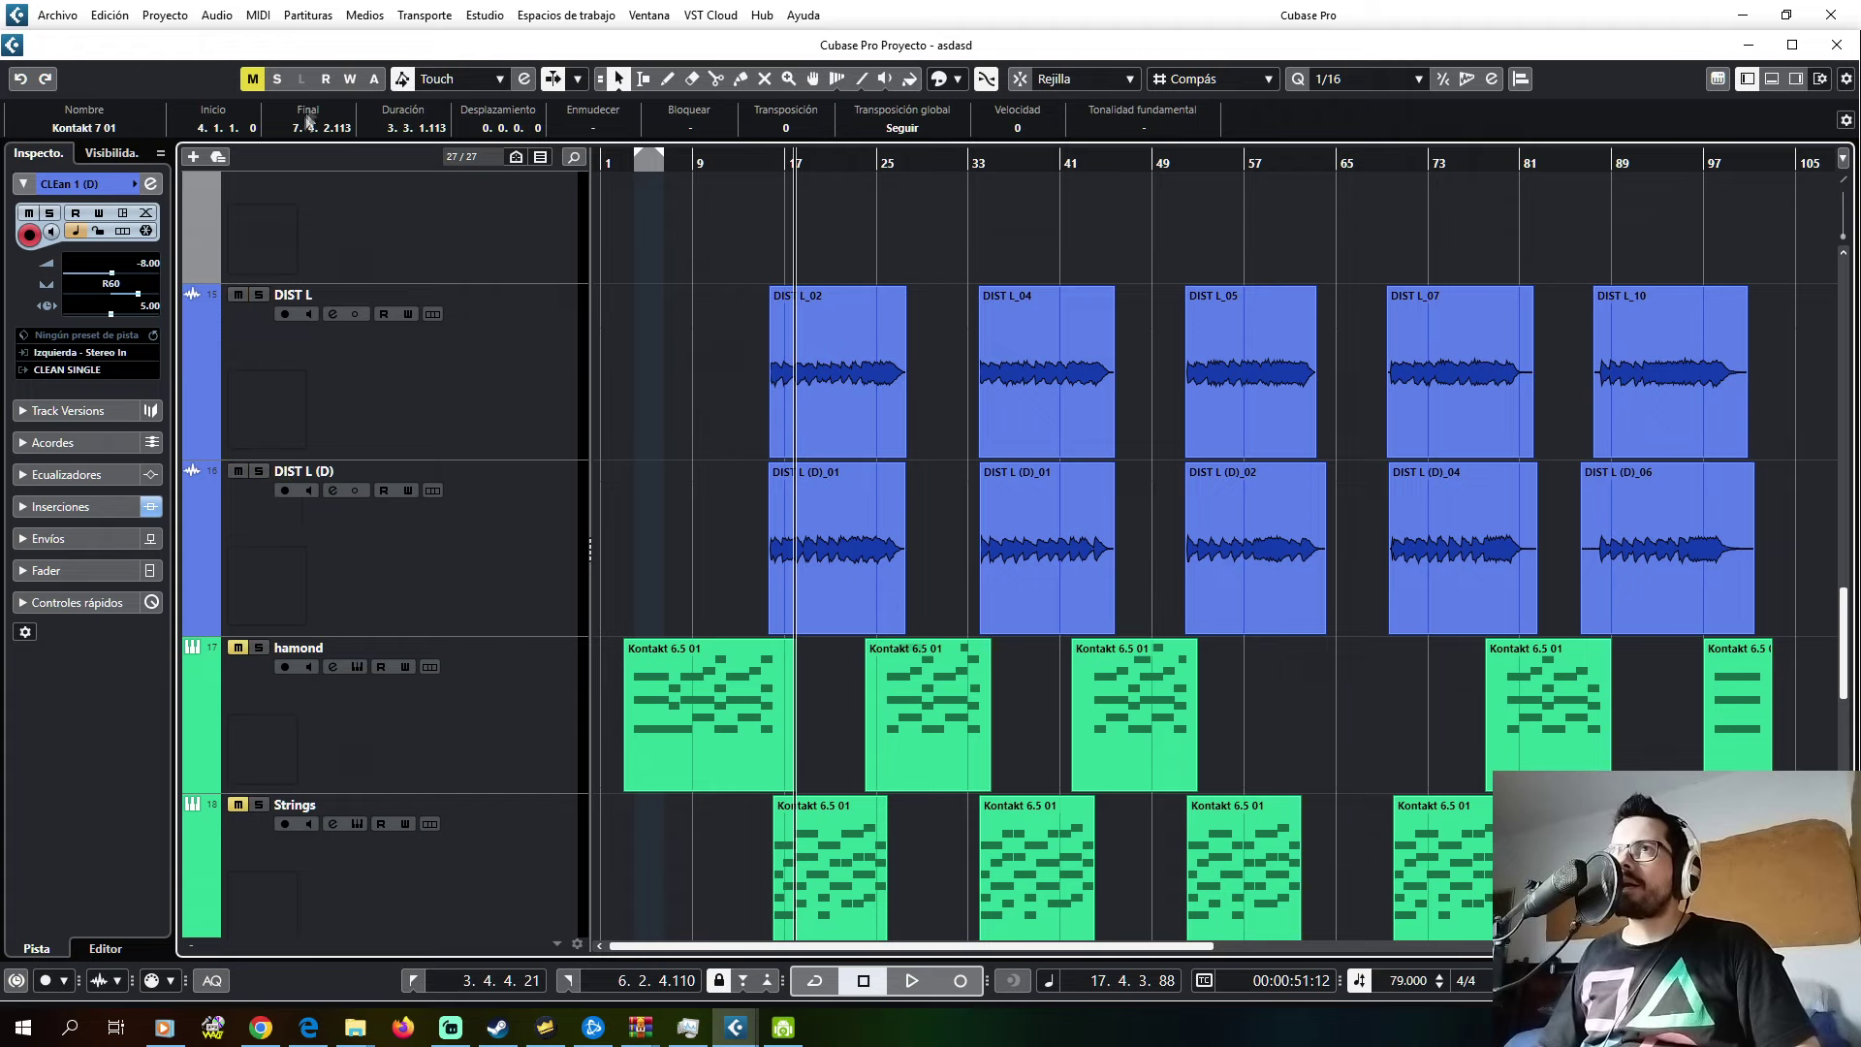
left_click(771, 161)
key("space")
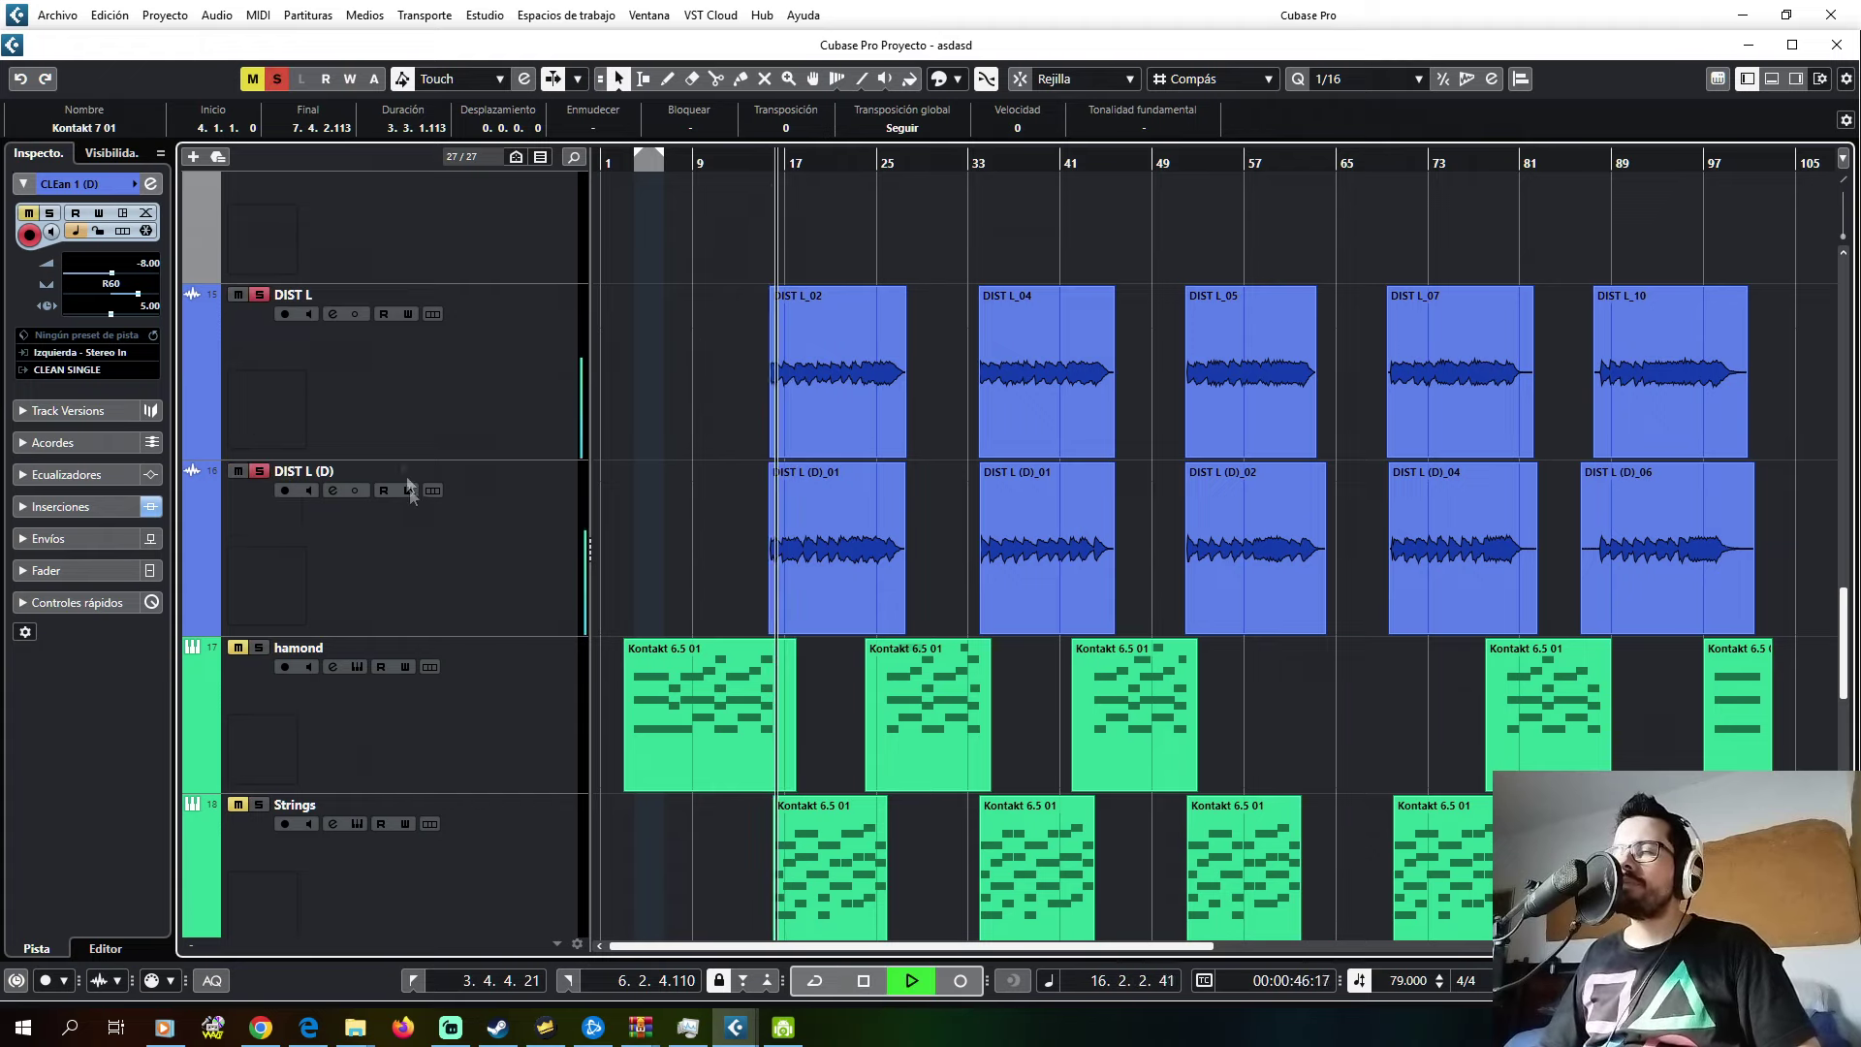
- Add a stereo group track named DIST, routed to Stereo Out
scroll(427, 543, "down", 5)
right_click(424, 917)
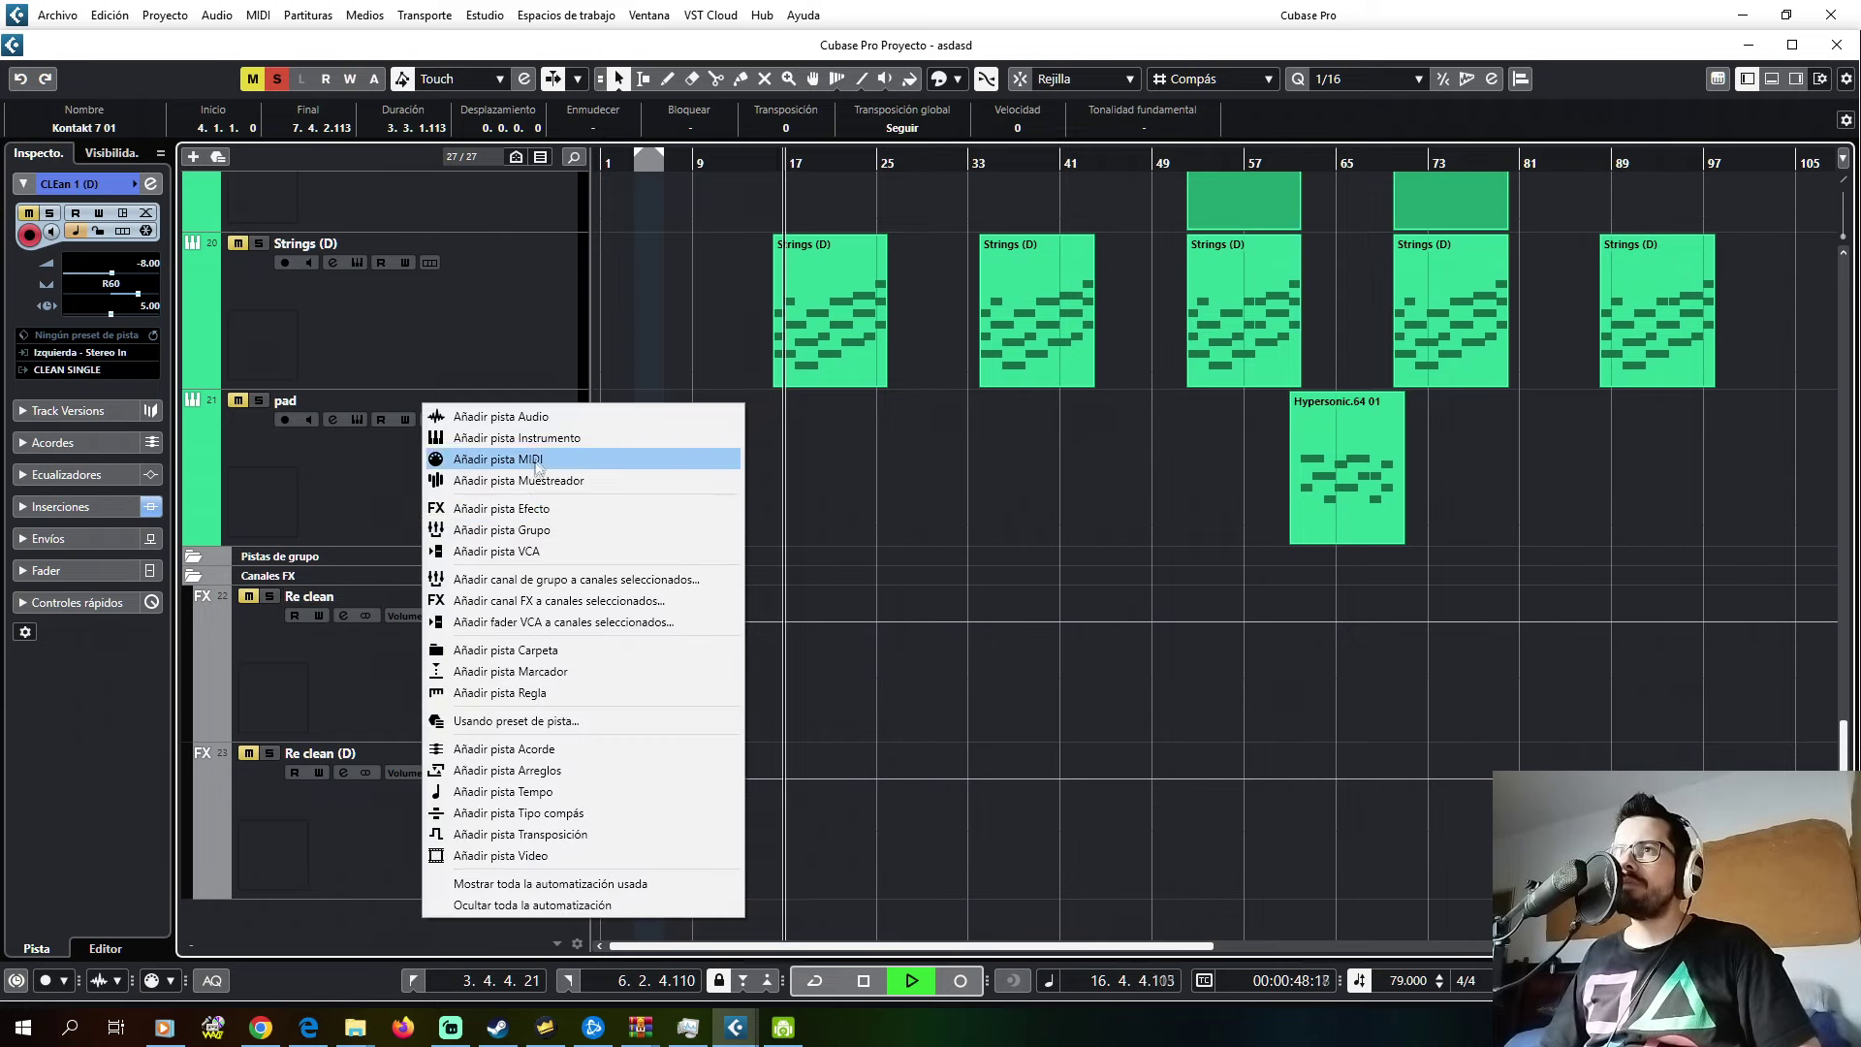
left_click(551, 529)
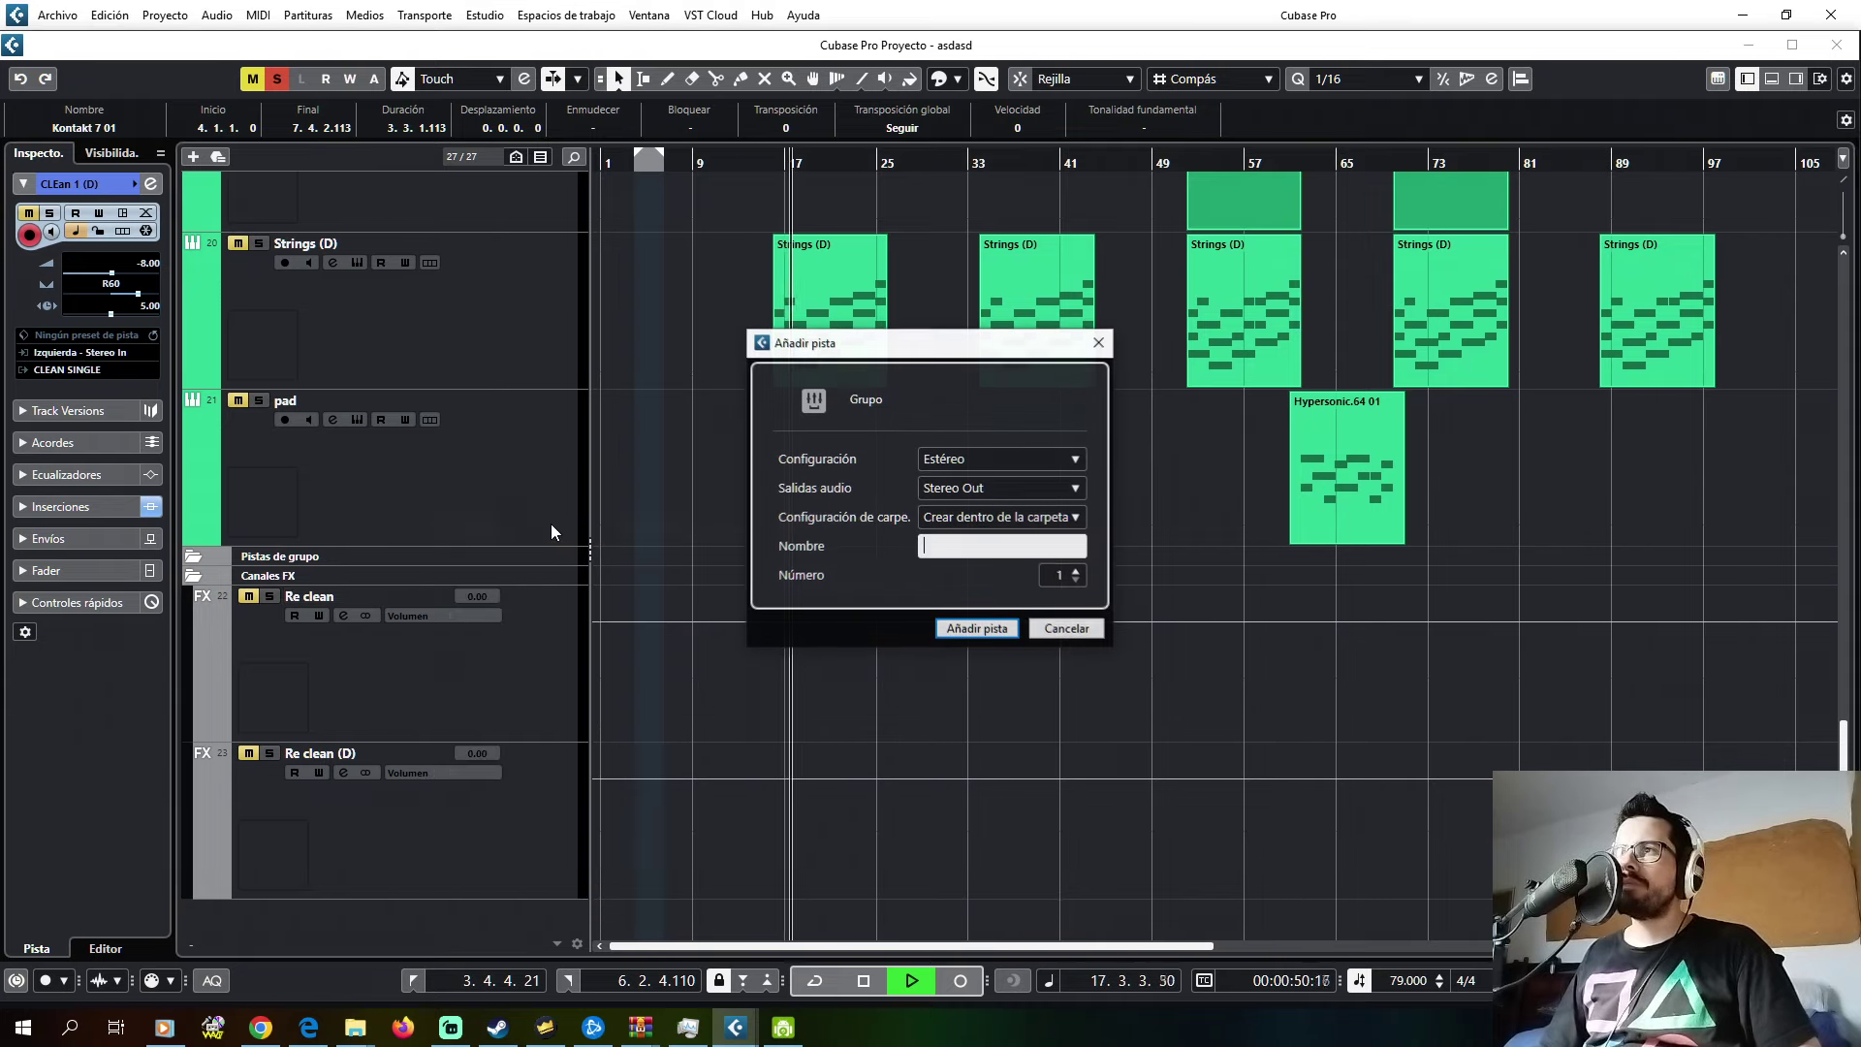
type("DIST")
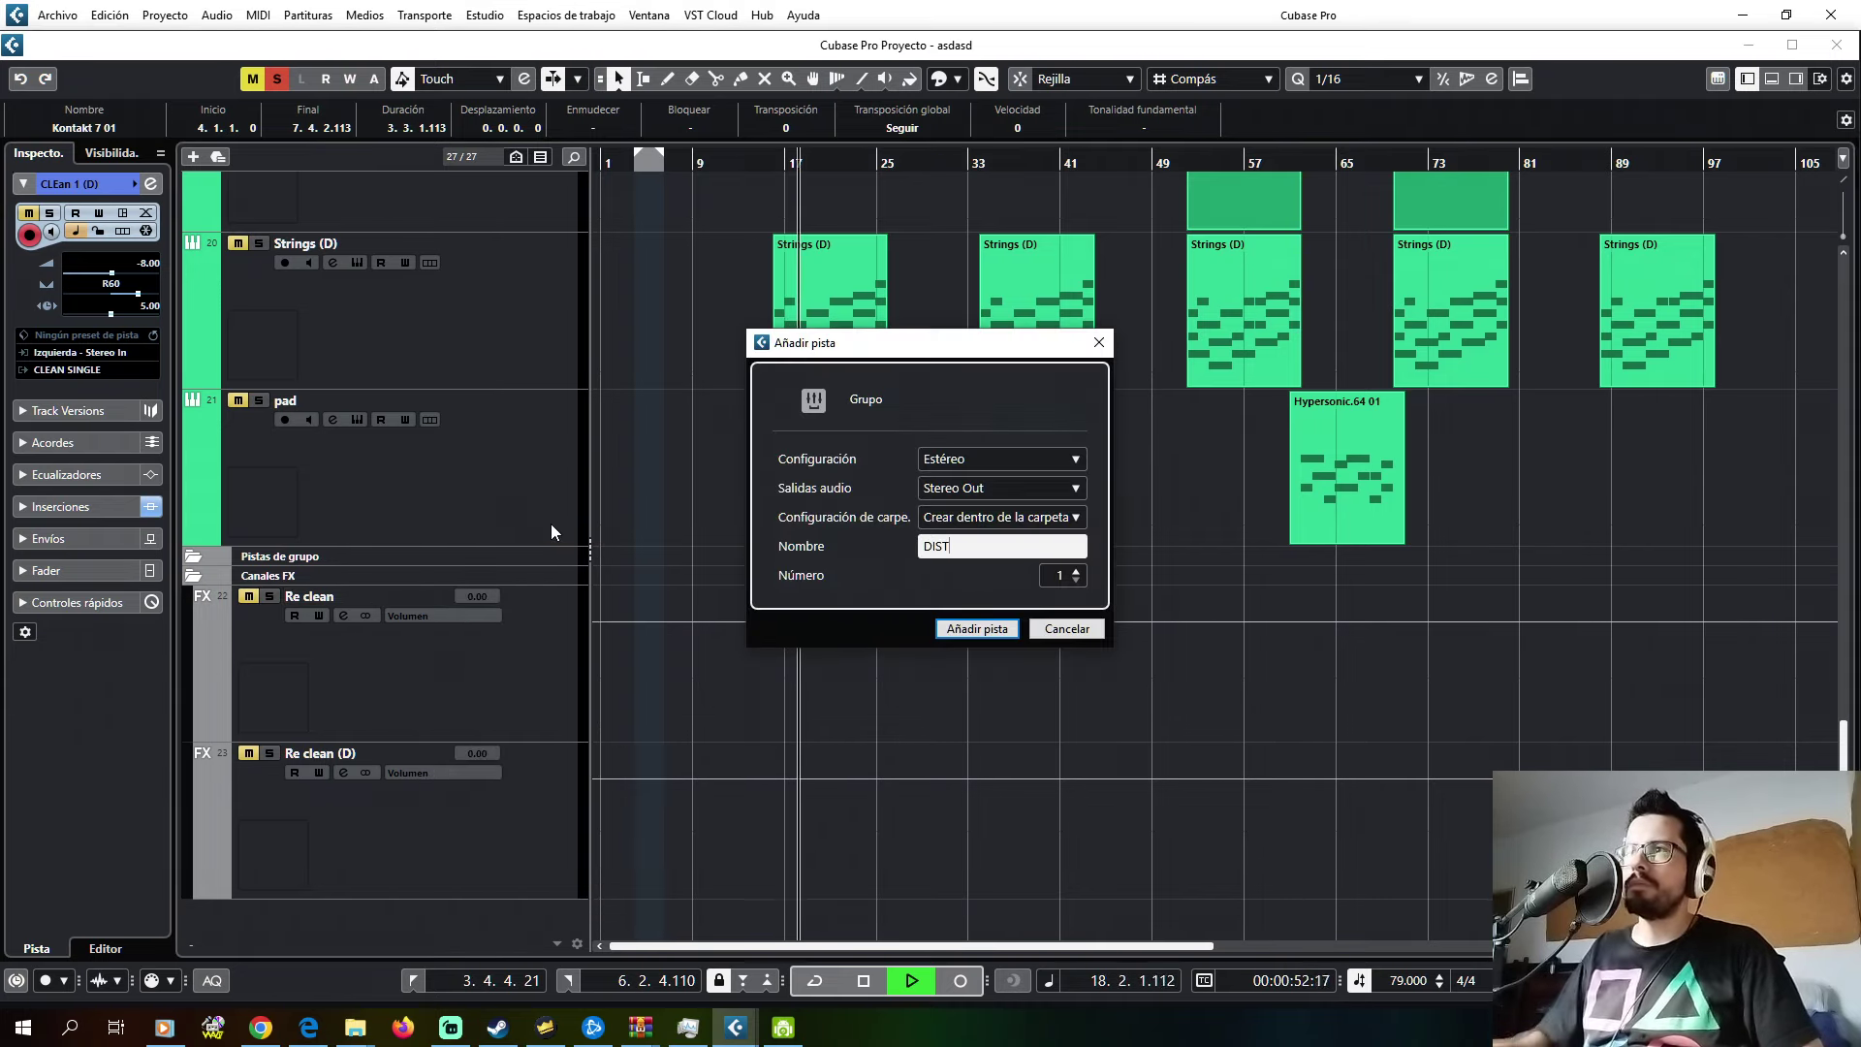
left_click(946, 632)
- Move the DIST group track out of its folder to directly below the DIST L (D) track
left_click(271, 578)
scroll(496, 180, "up", 3)
left_click_drag(495, 186, 490, 309)
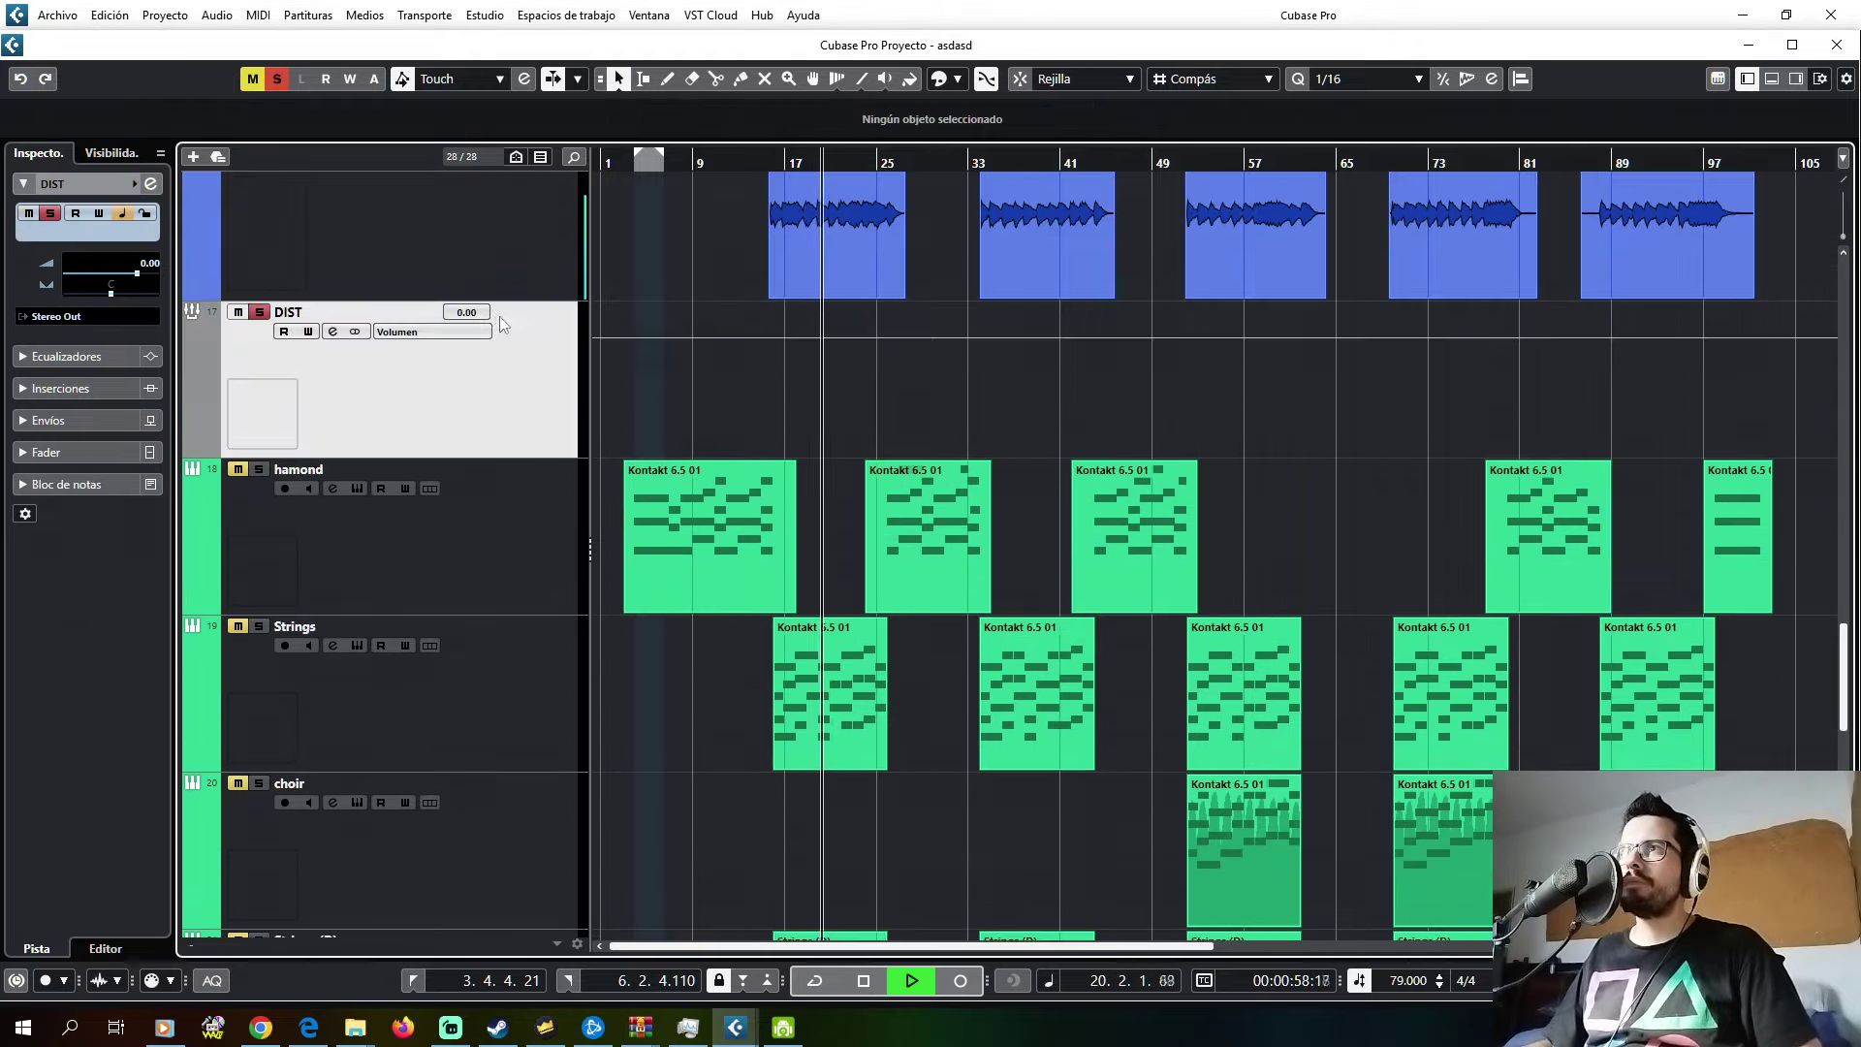
- Route the outputs of the DIST L and DIST L (D) tracks to the DIST group
scroll(502, 323, "up", 3)
left_click(499, 352)
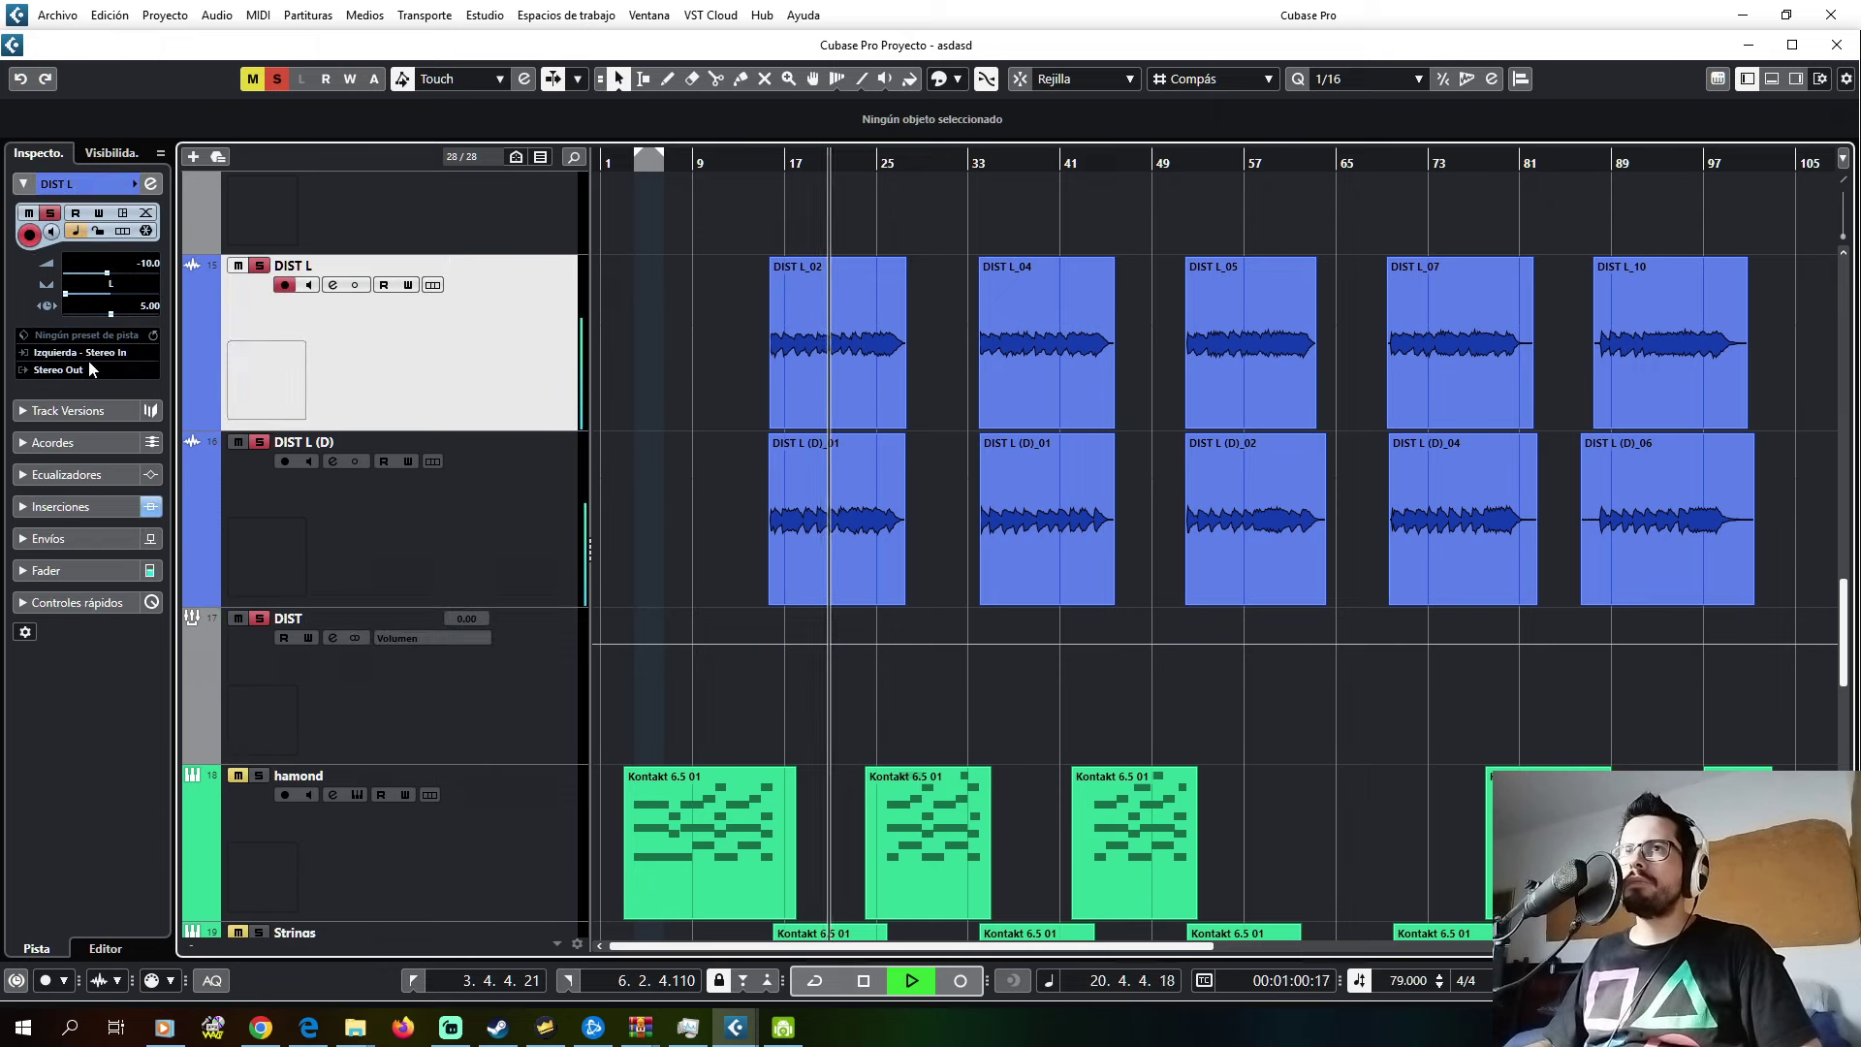
left_click(90, 369)
left_click(105, 585)
left_click(349, 553)
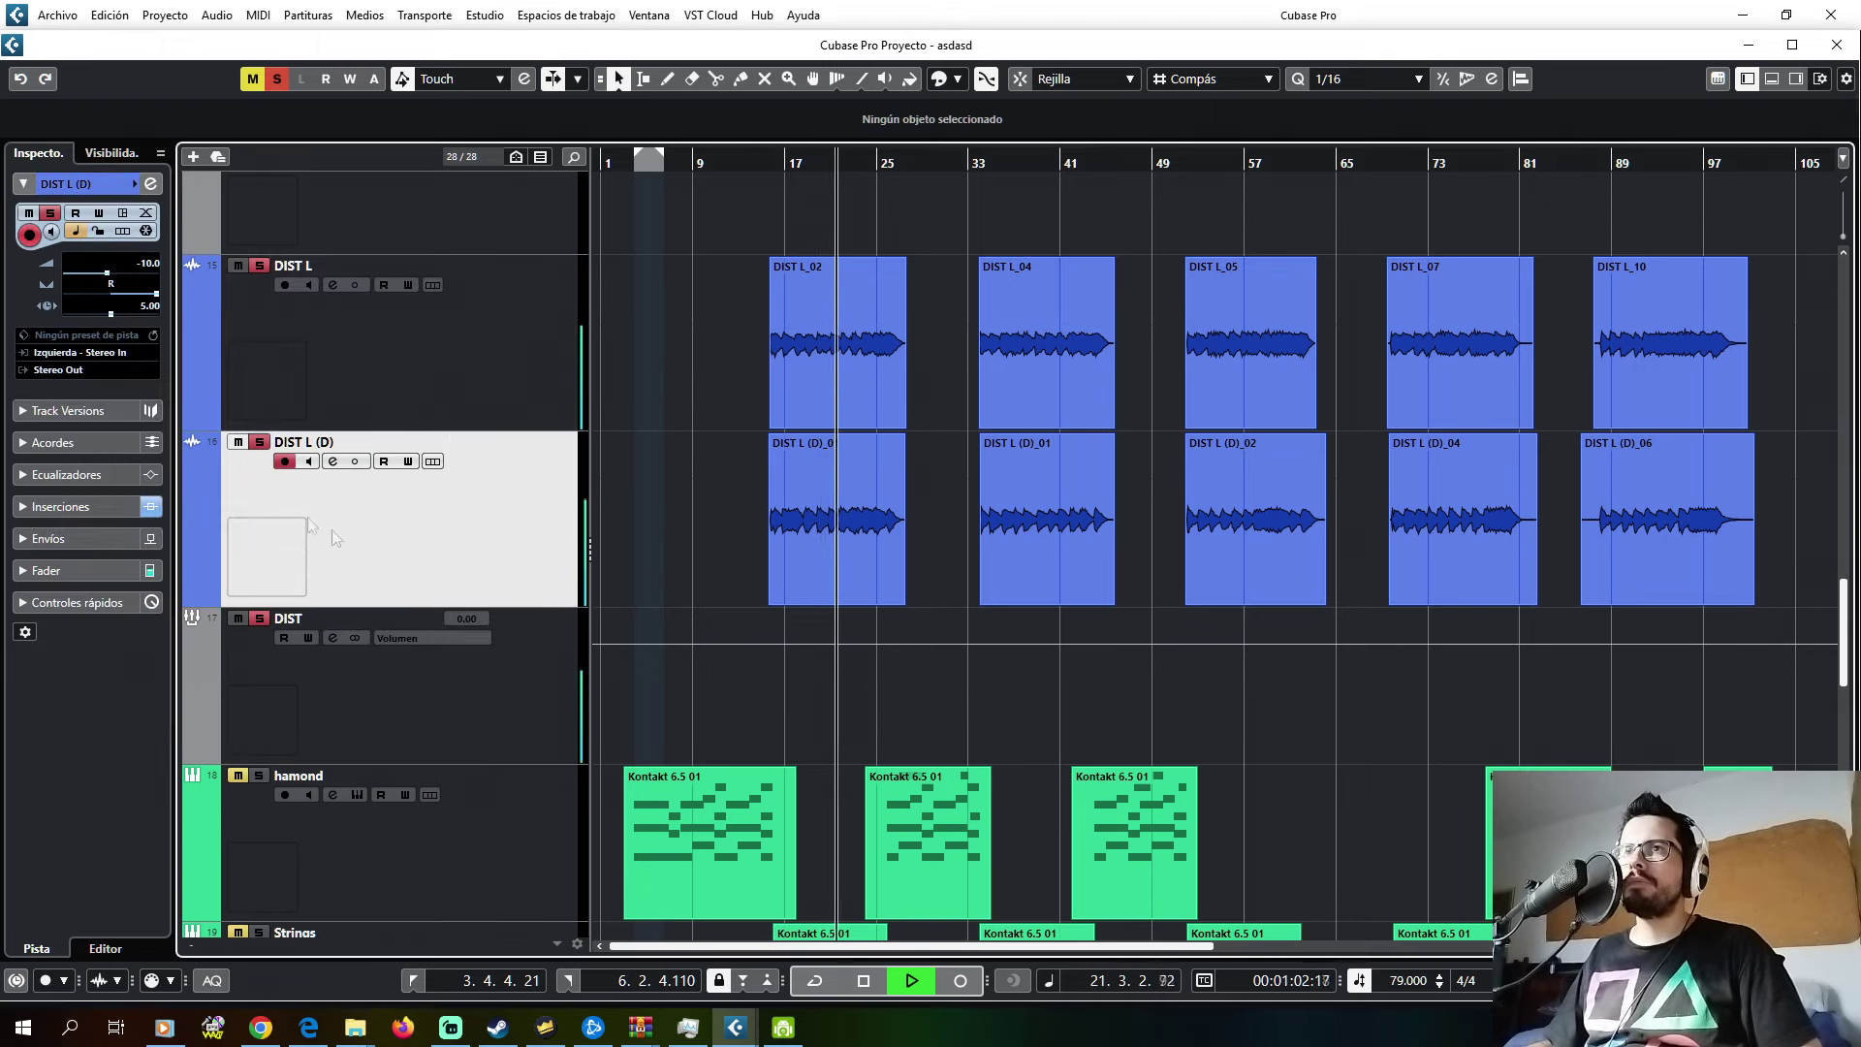
left_click(85, 369)
left_click(106, 585)
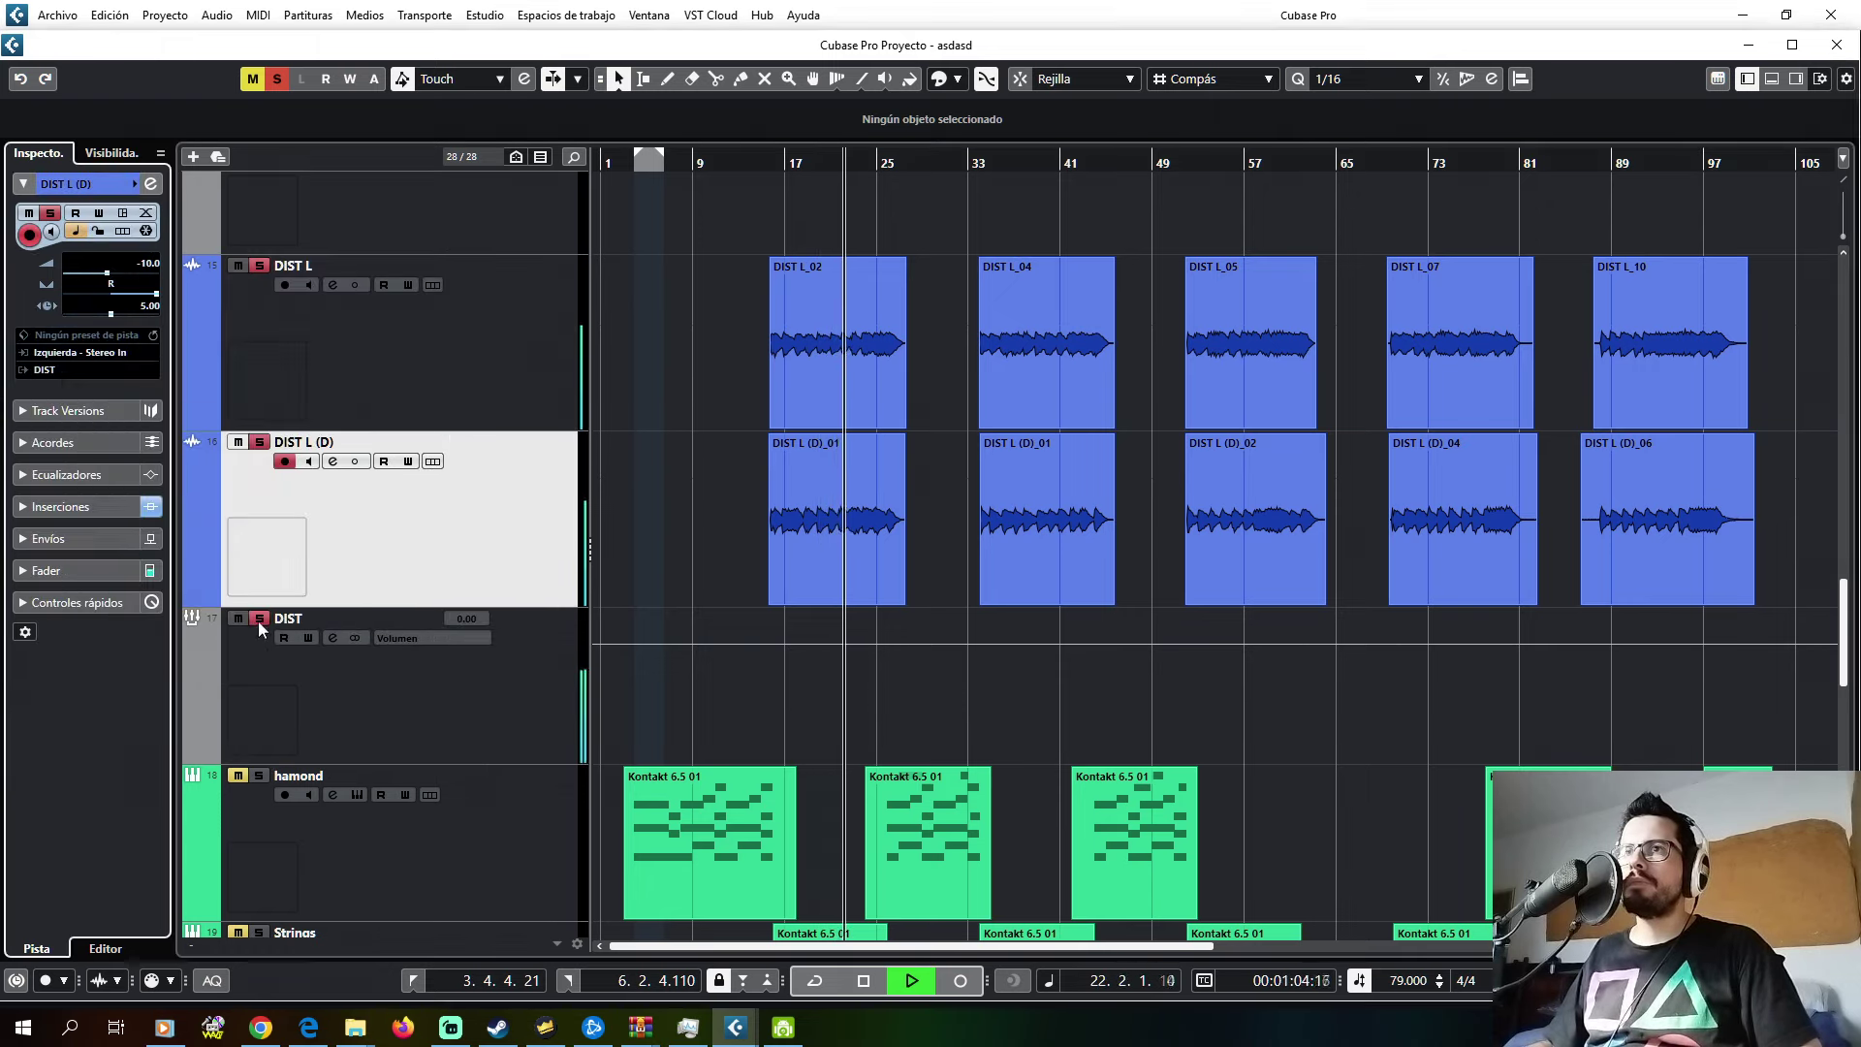
- Insert FabFilter Pro-Q 3 in the DIST group's first insert slot while replaying from about bar 15
left_click(261, 632)
left_click(769, 163)
left_click(152, 184)
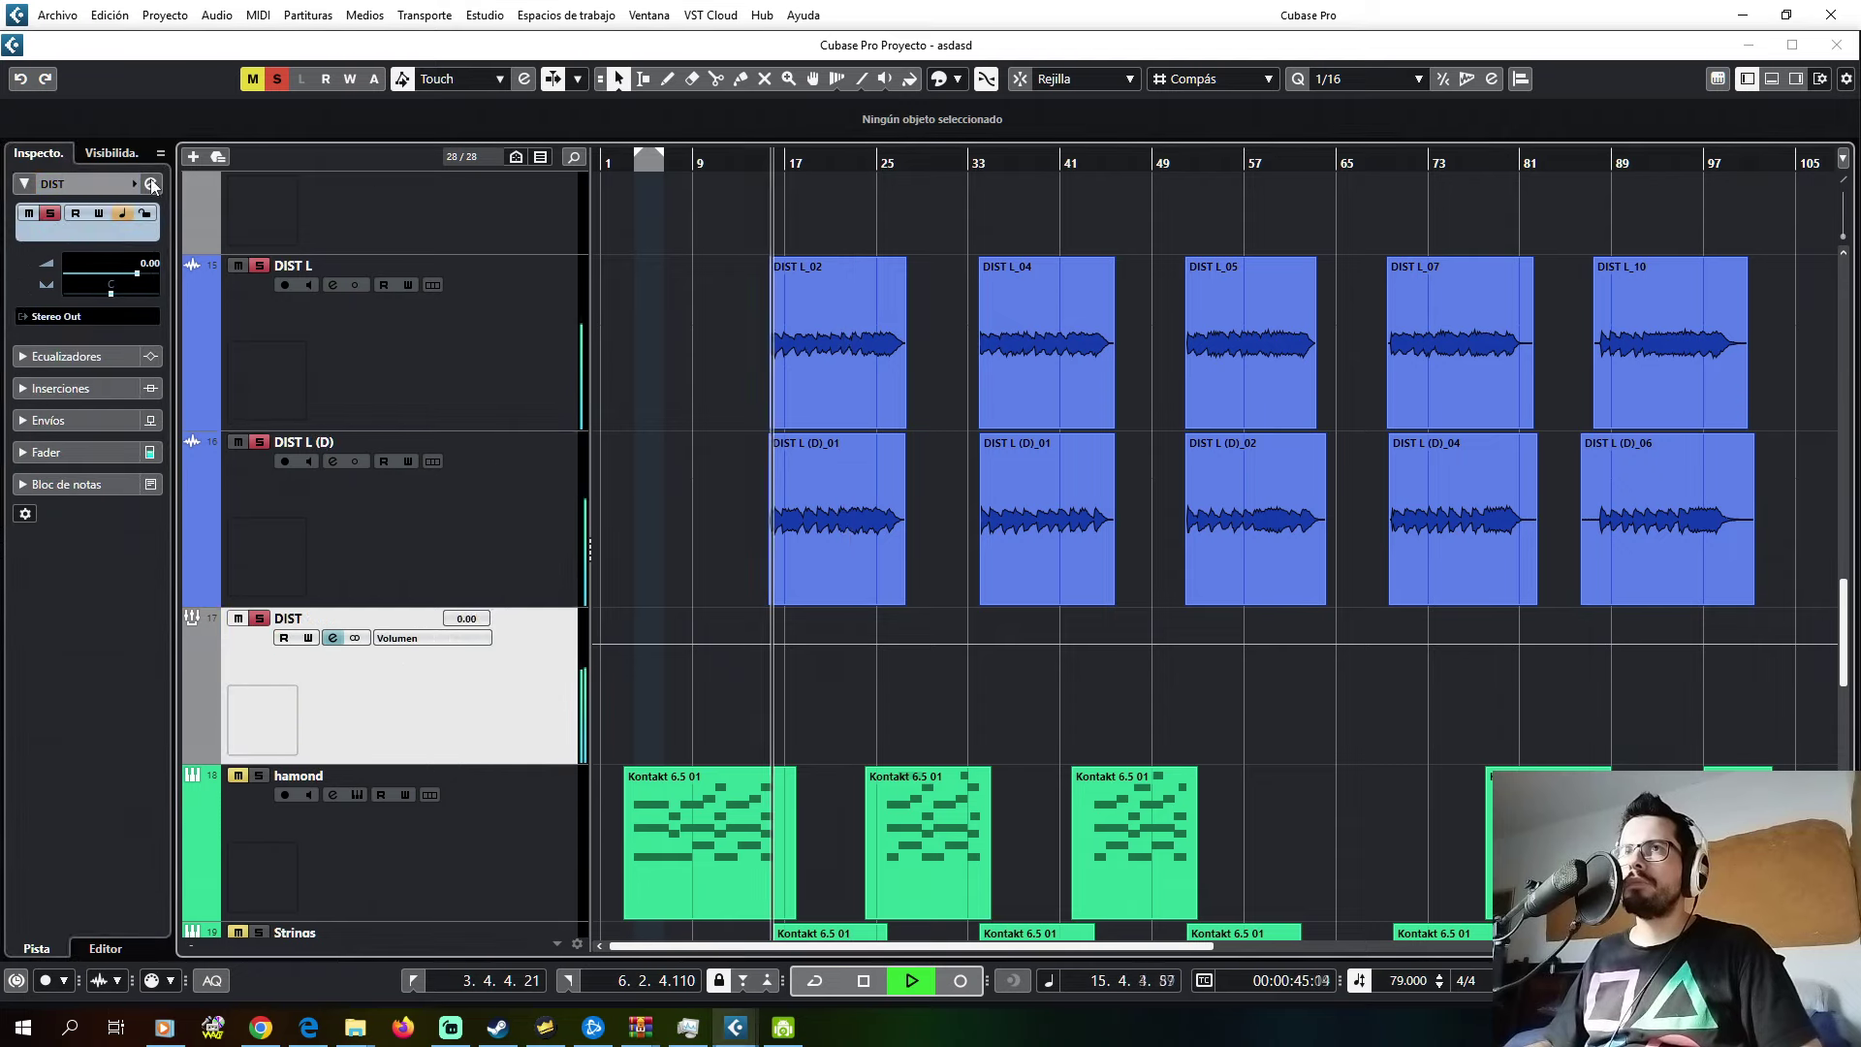
left_click(484, 340)
type("fab")
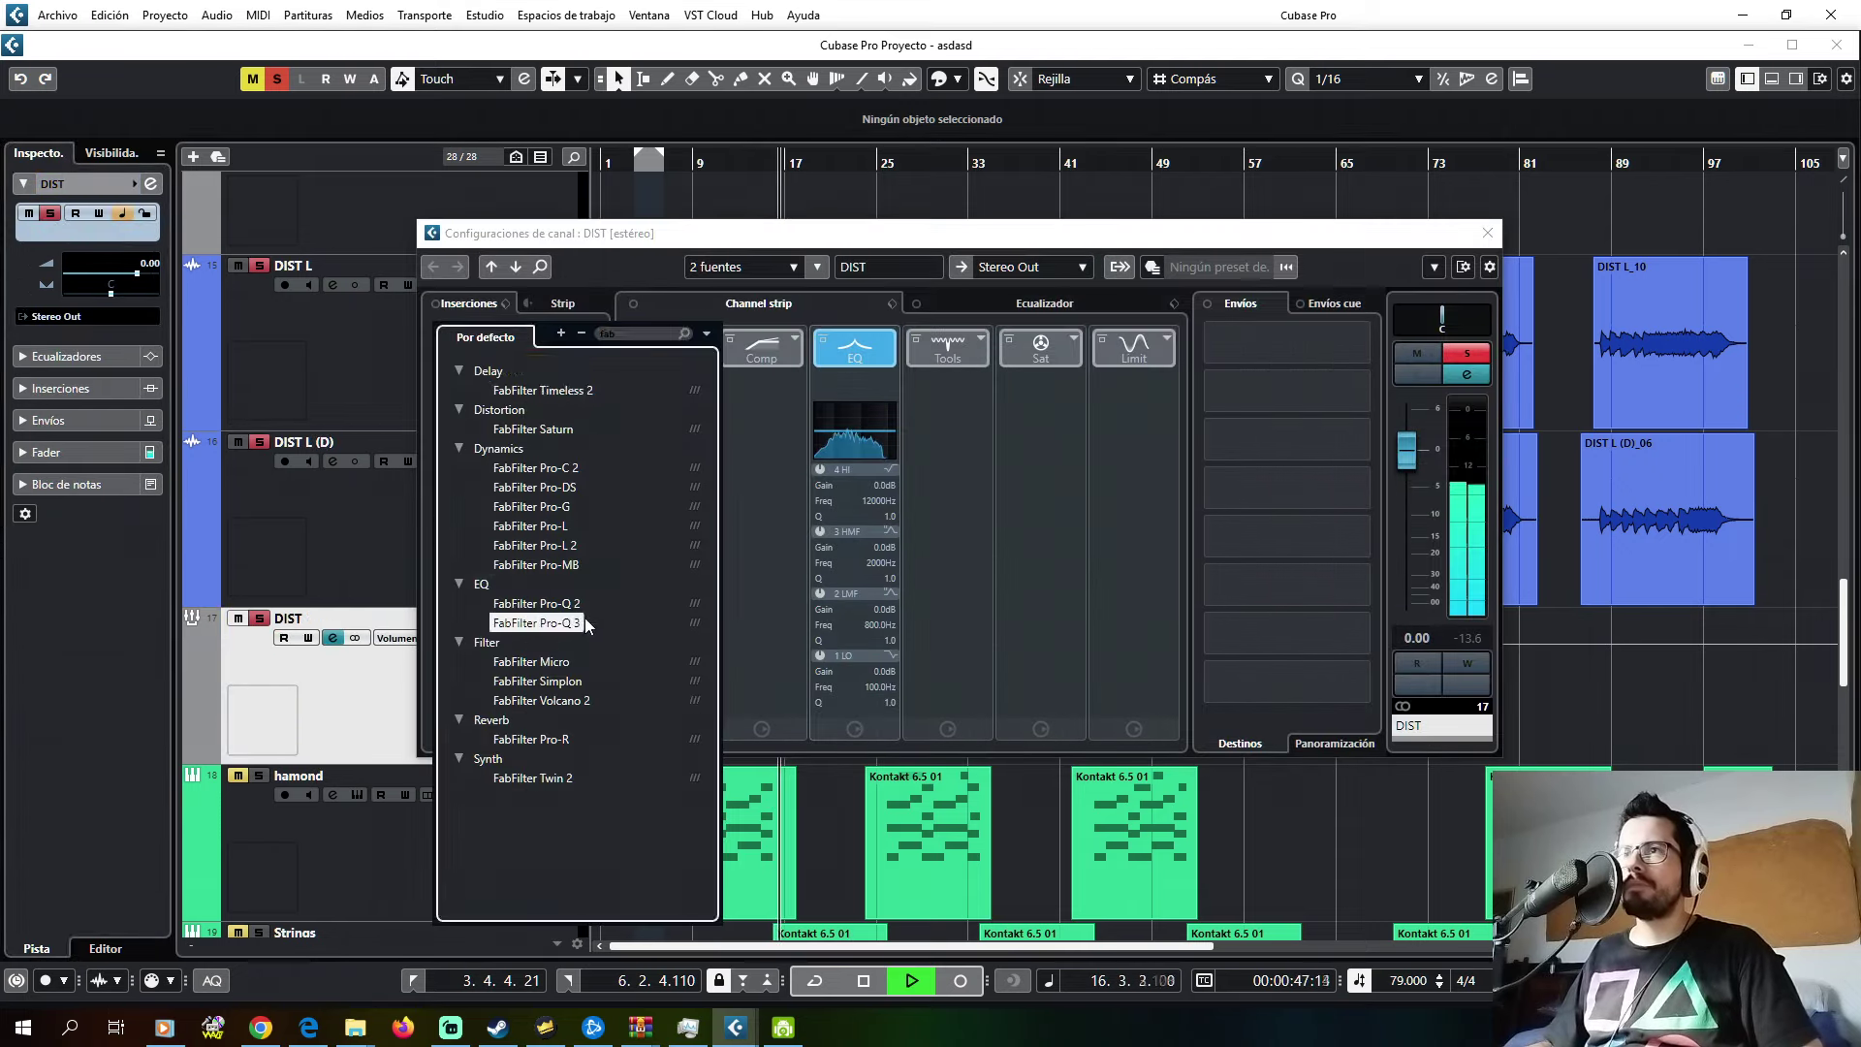
left_click(536, 622)
left_click(531, 279)
left_click(531, 278)
left_click(531, 278)
left_click(898, 218)
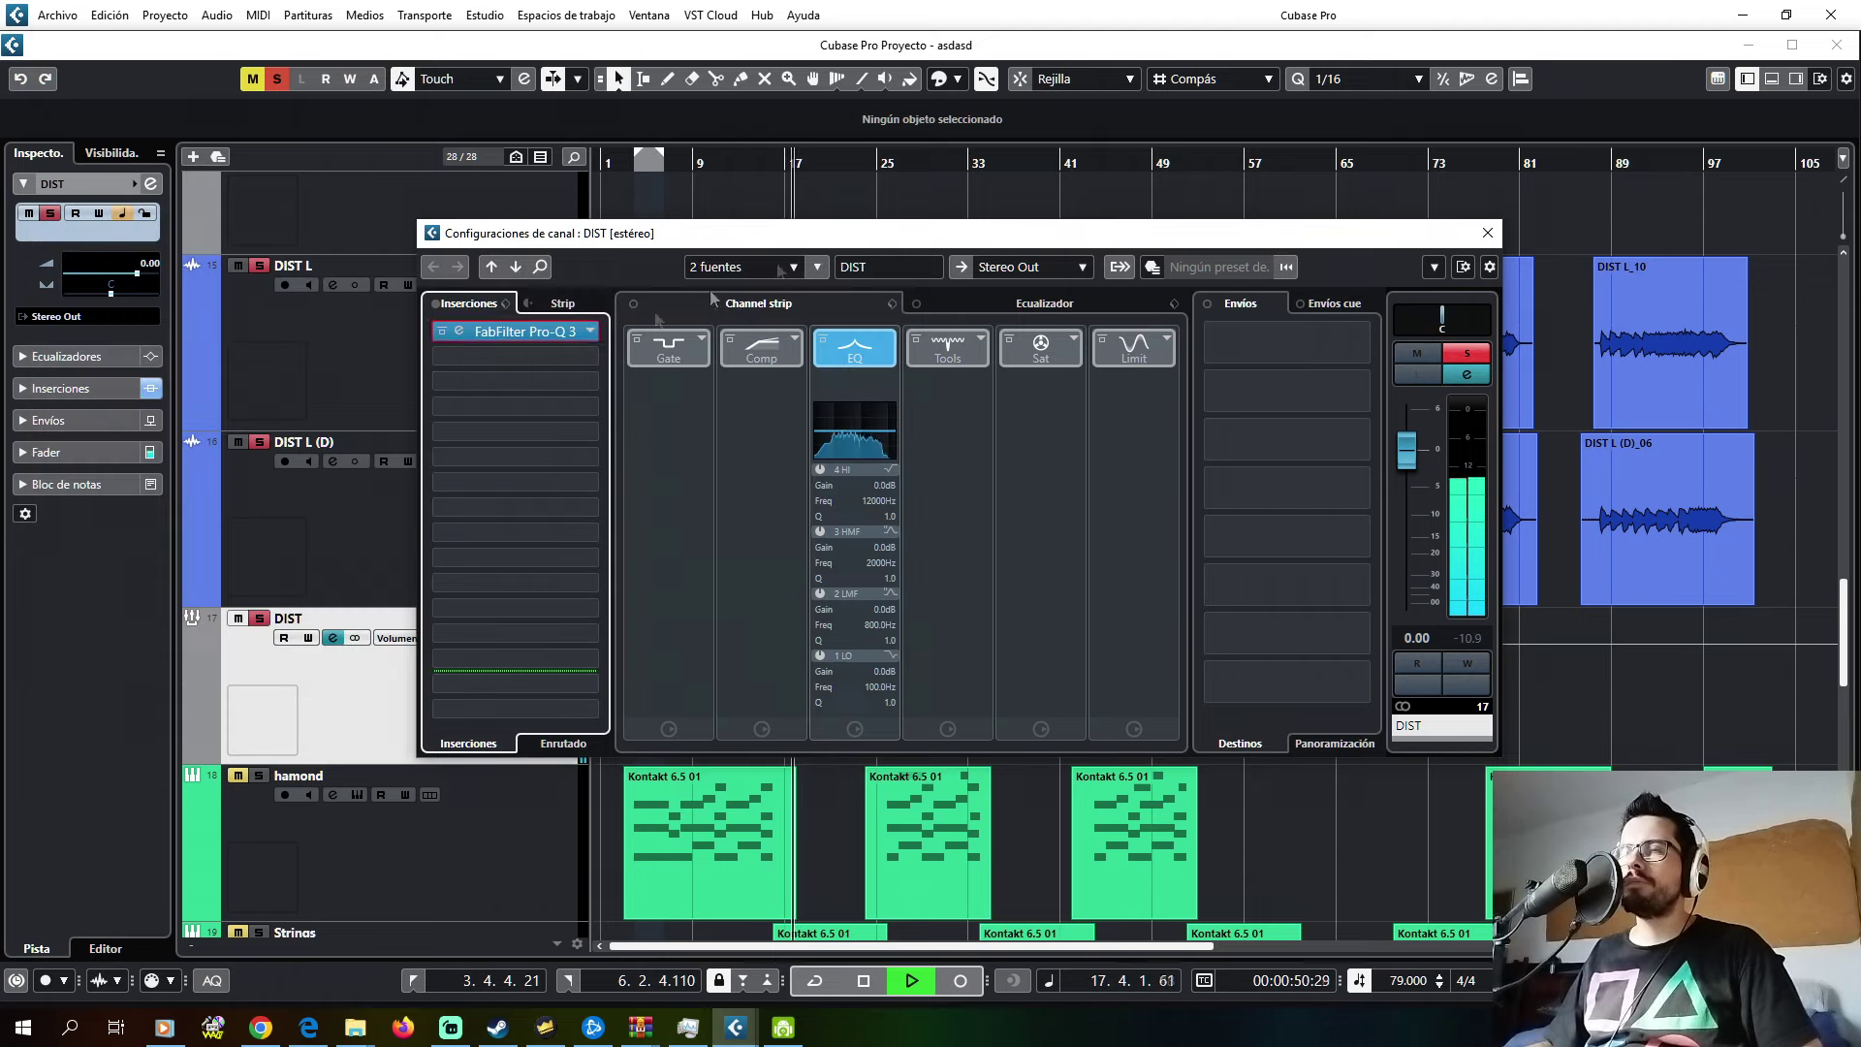
- Insert a second FabFilter Pro-Q 3 on the DIST group and load its "Guitarra Les Paul" preset
left_click(541, 359)
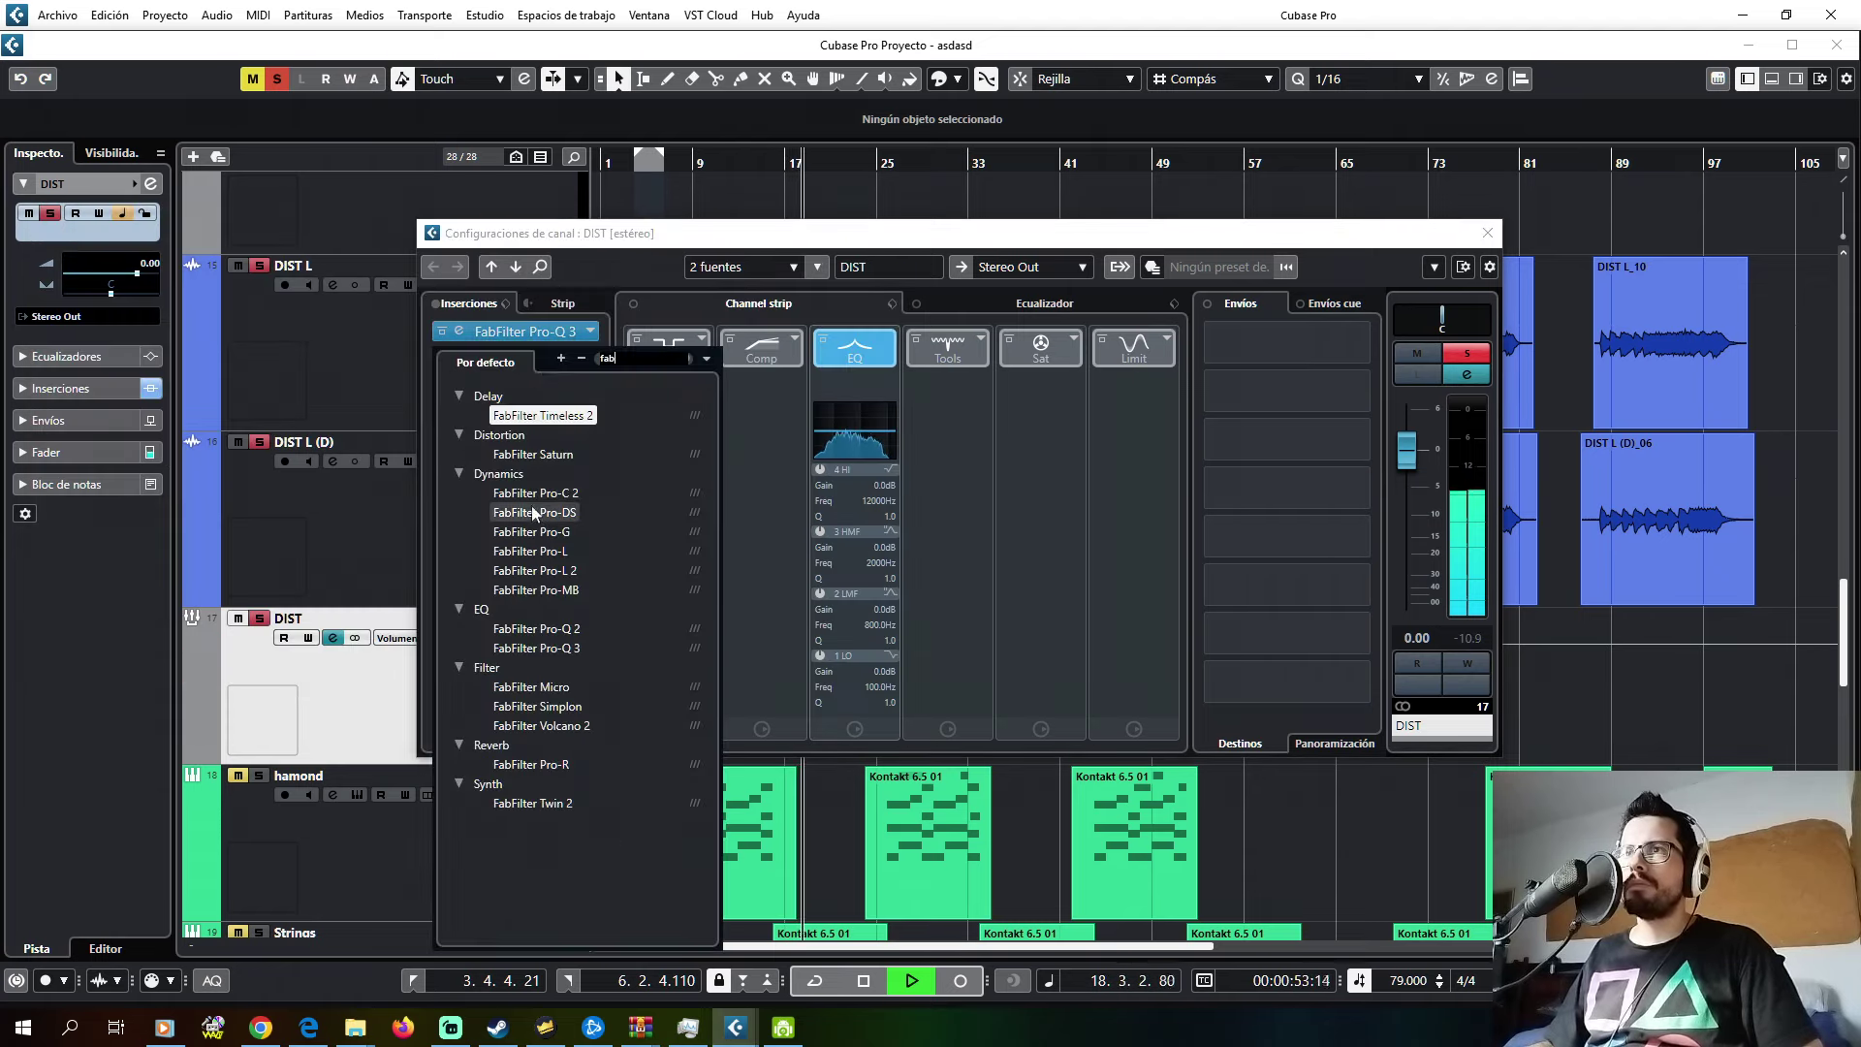
left_click(536, 647)
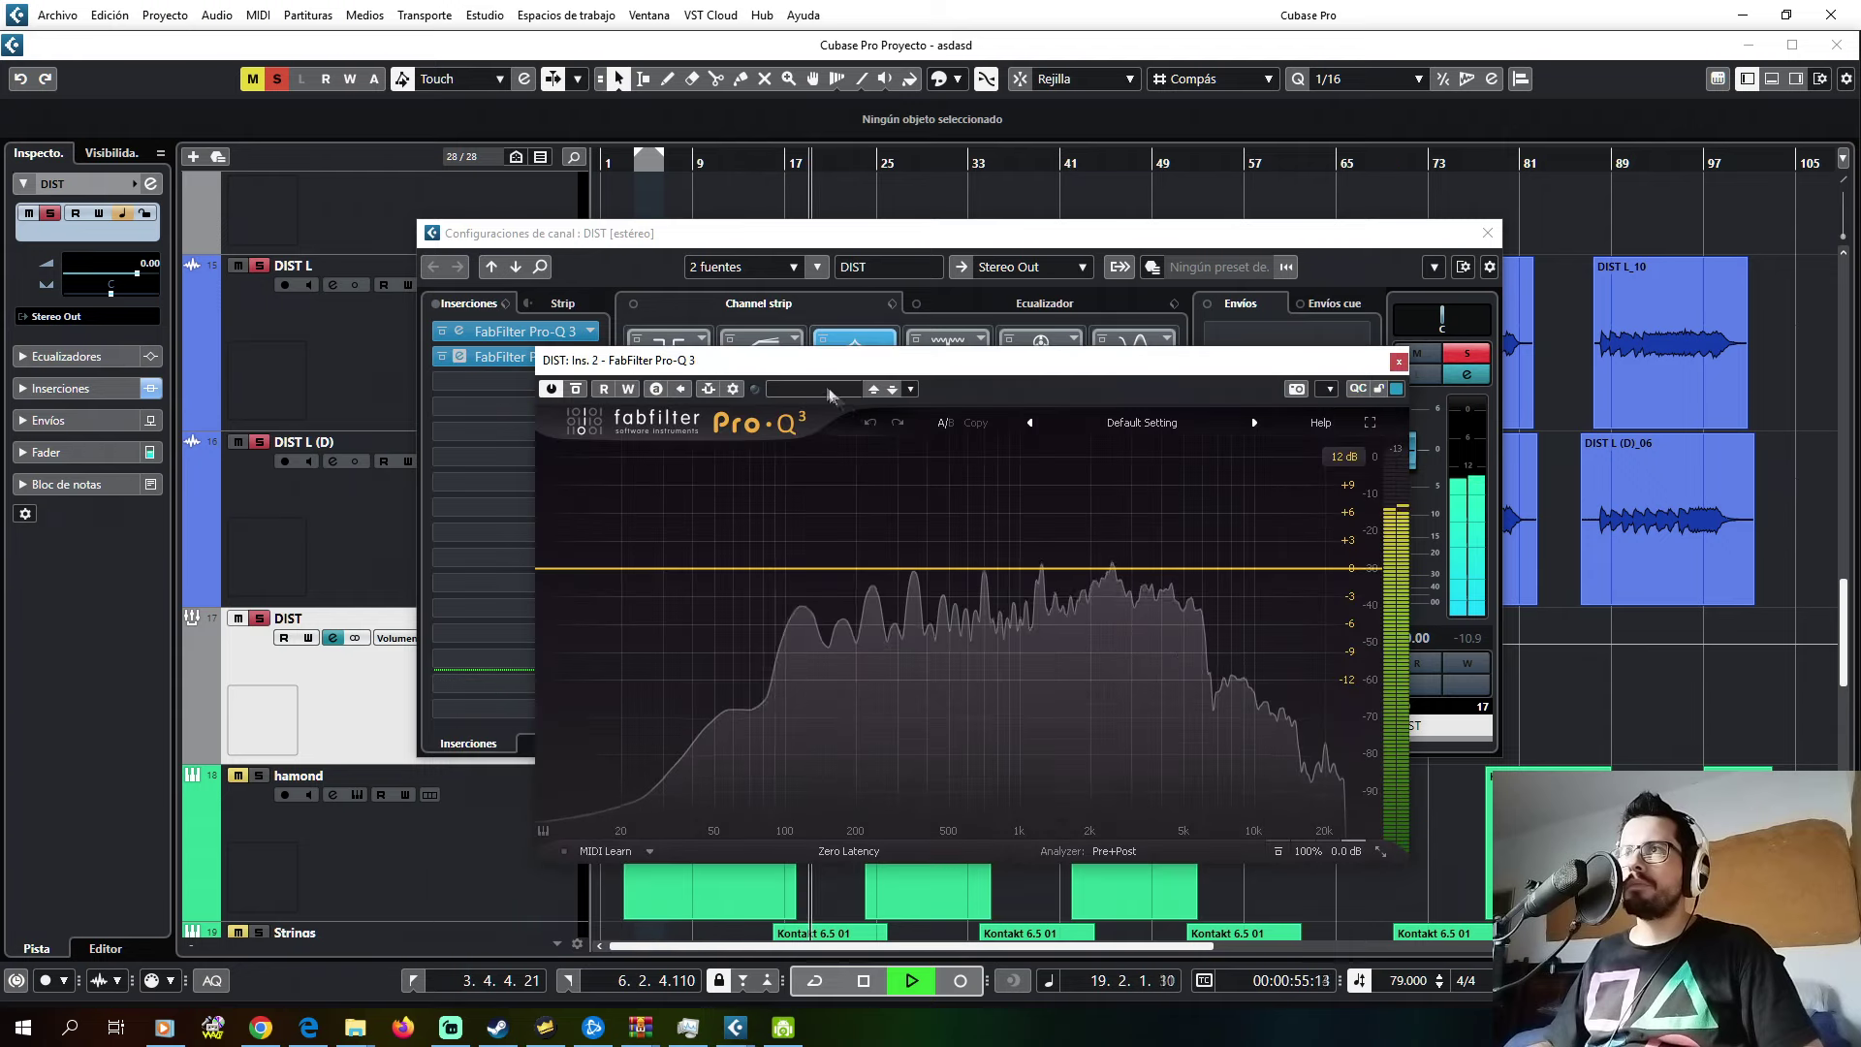
left_click(970, 422)
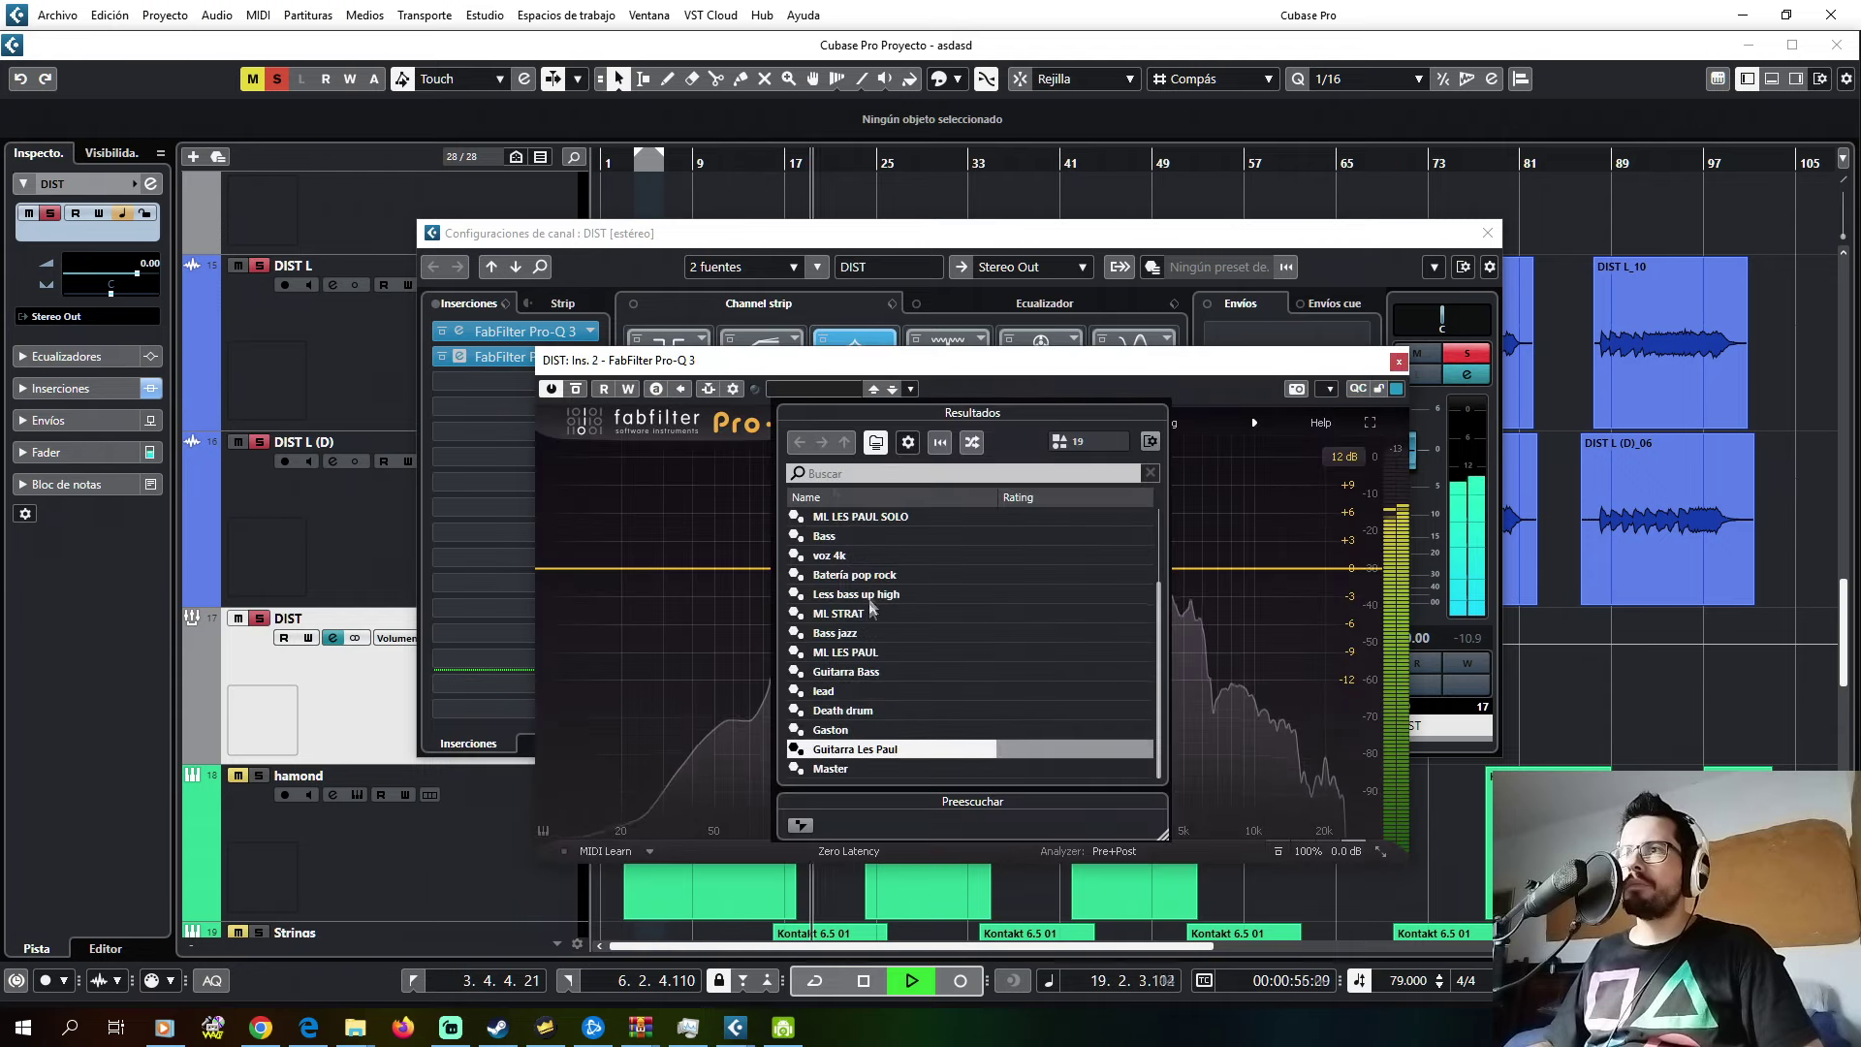
left_click(836, 748)
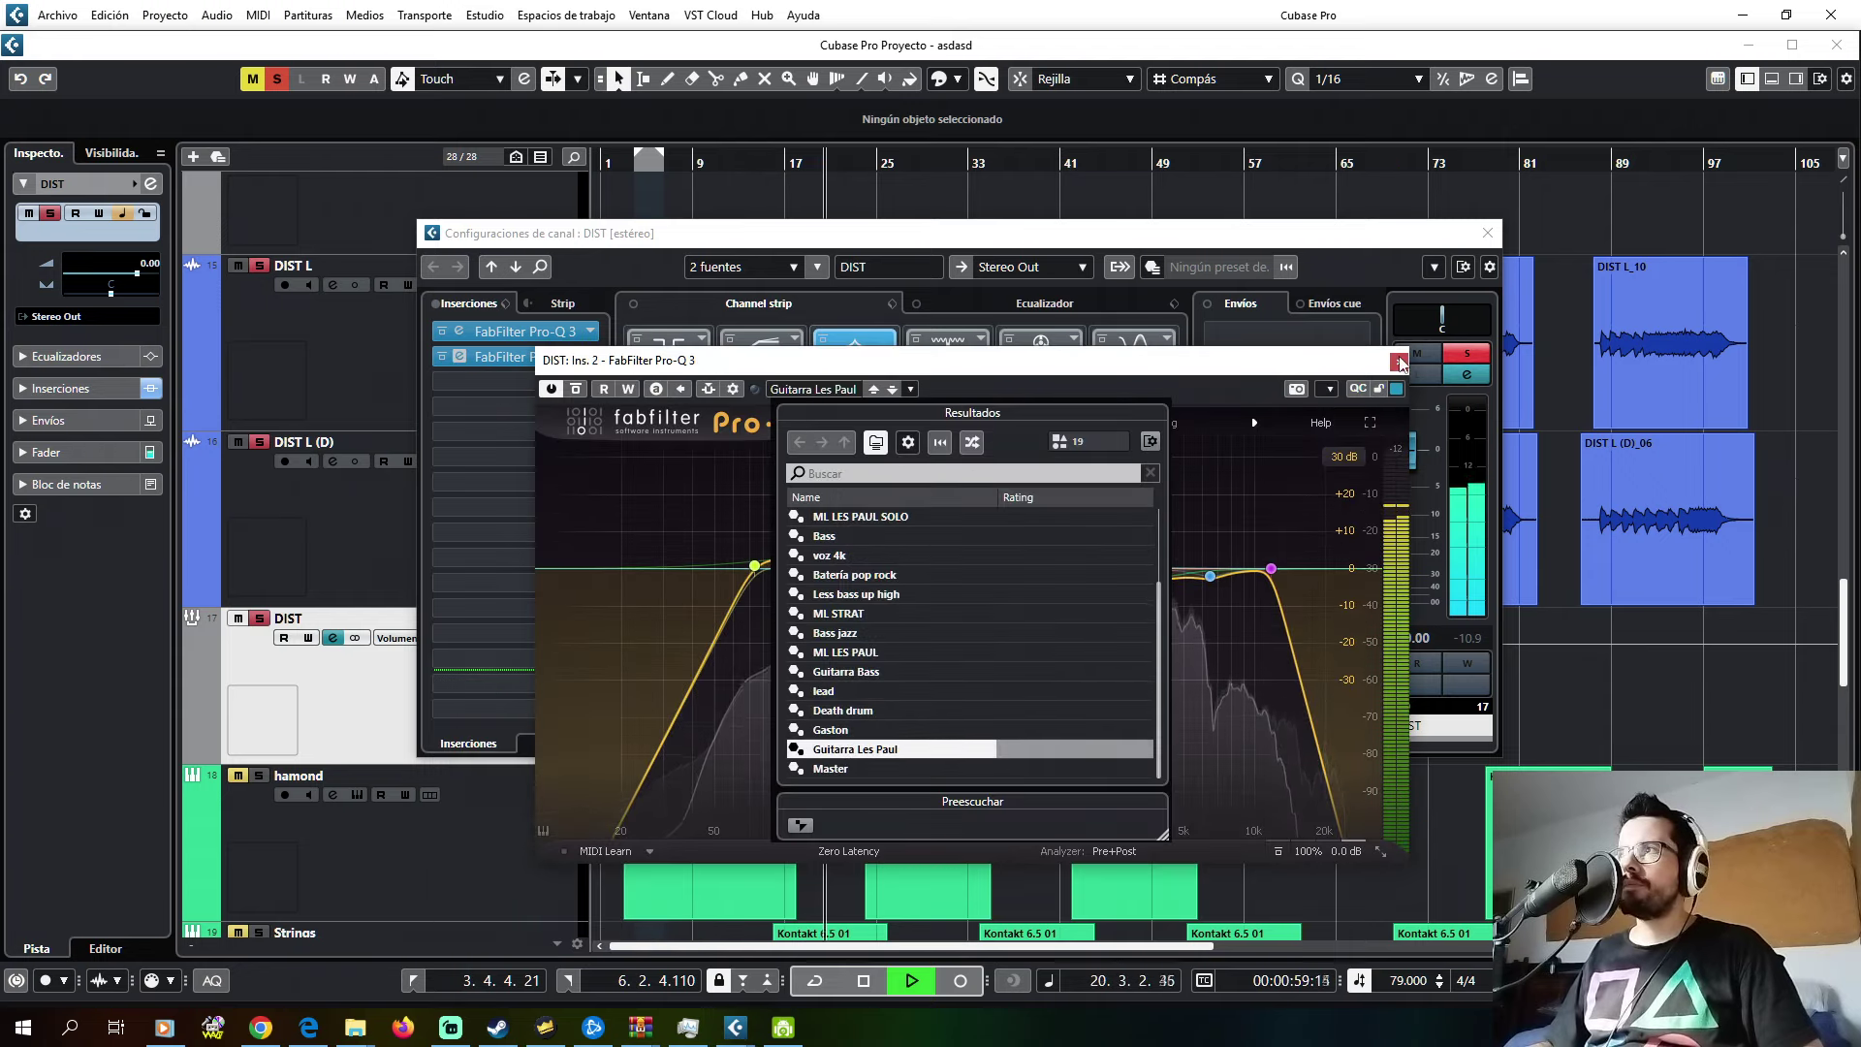
left_click(1397, 366)
left_click(1487, 233)
- Bring up the Stereo Out channel's TR5 Metering and check the levels while replaying from about bar 15
key("F3")
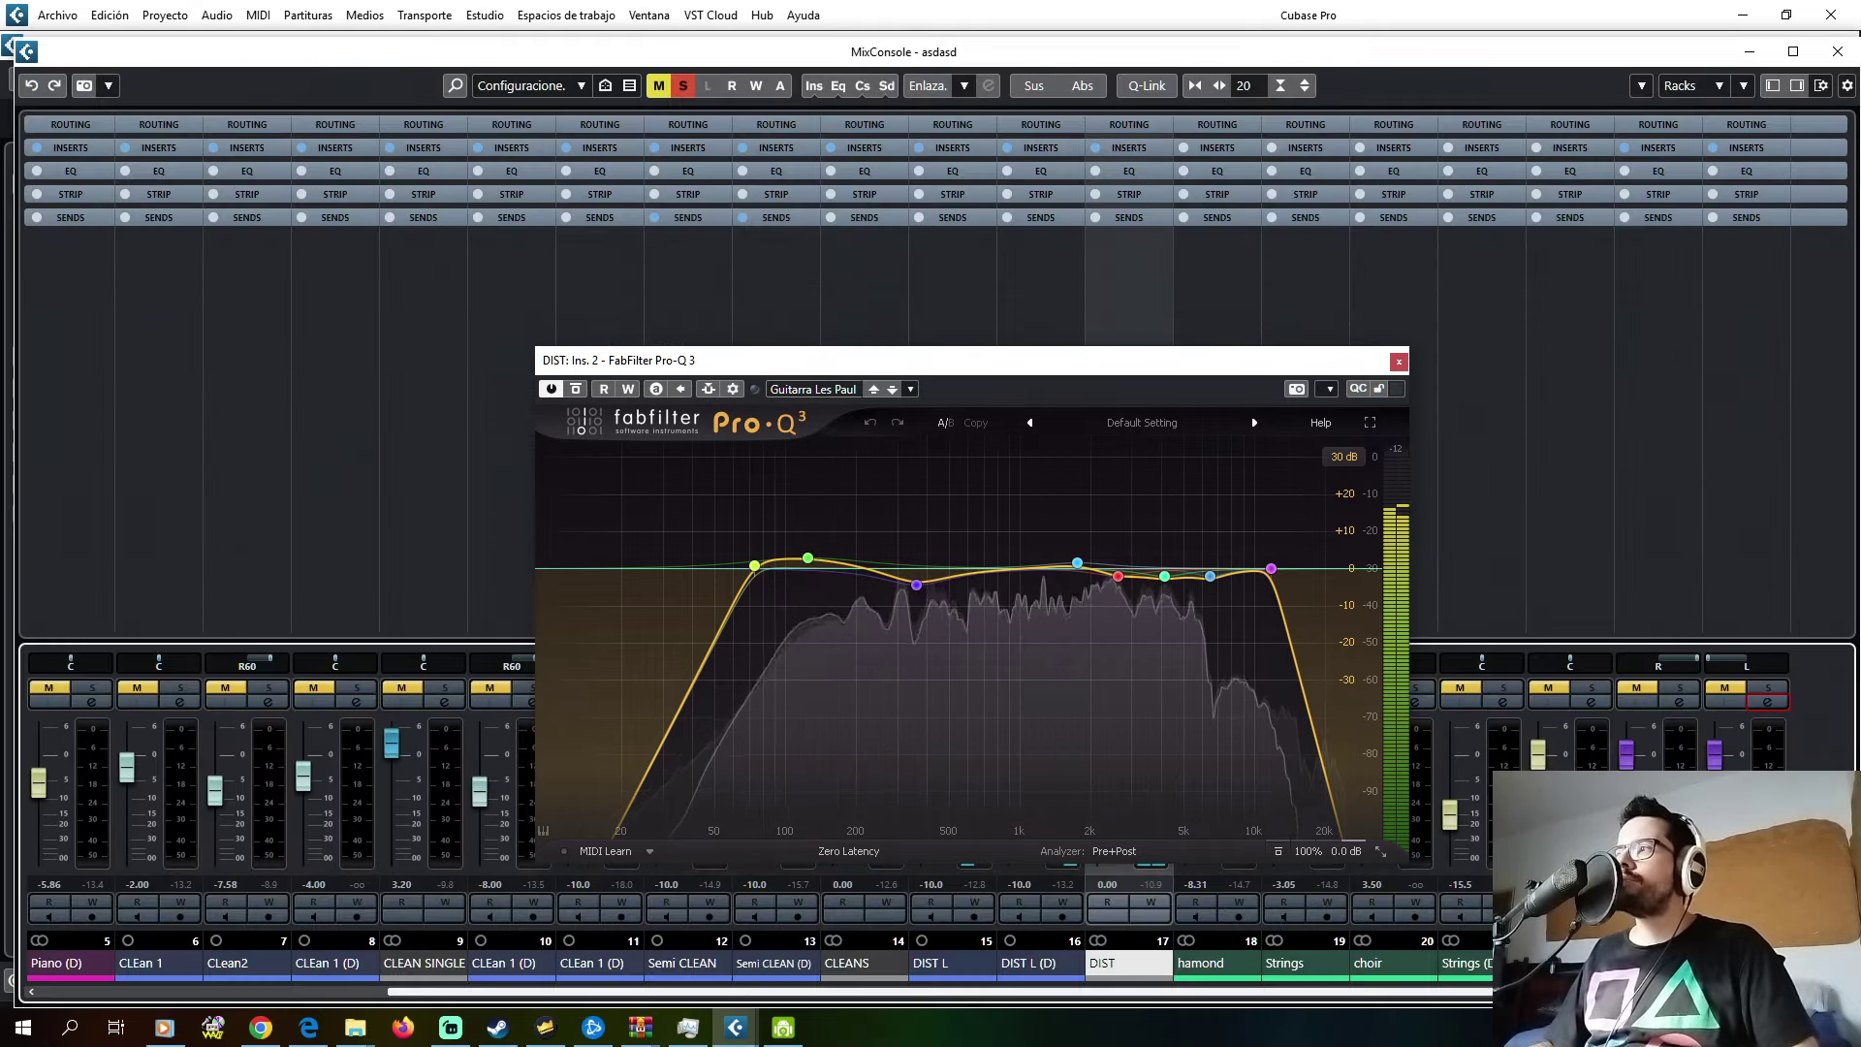
scroll(934, 291, "right", 1)
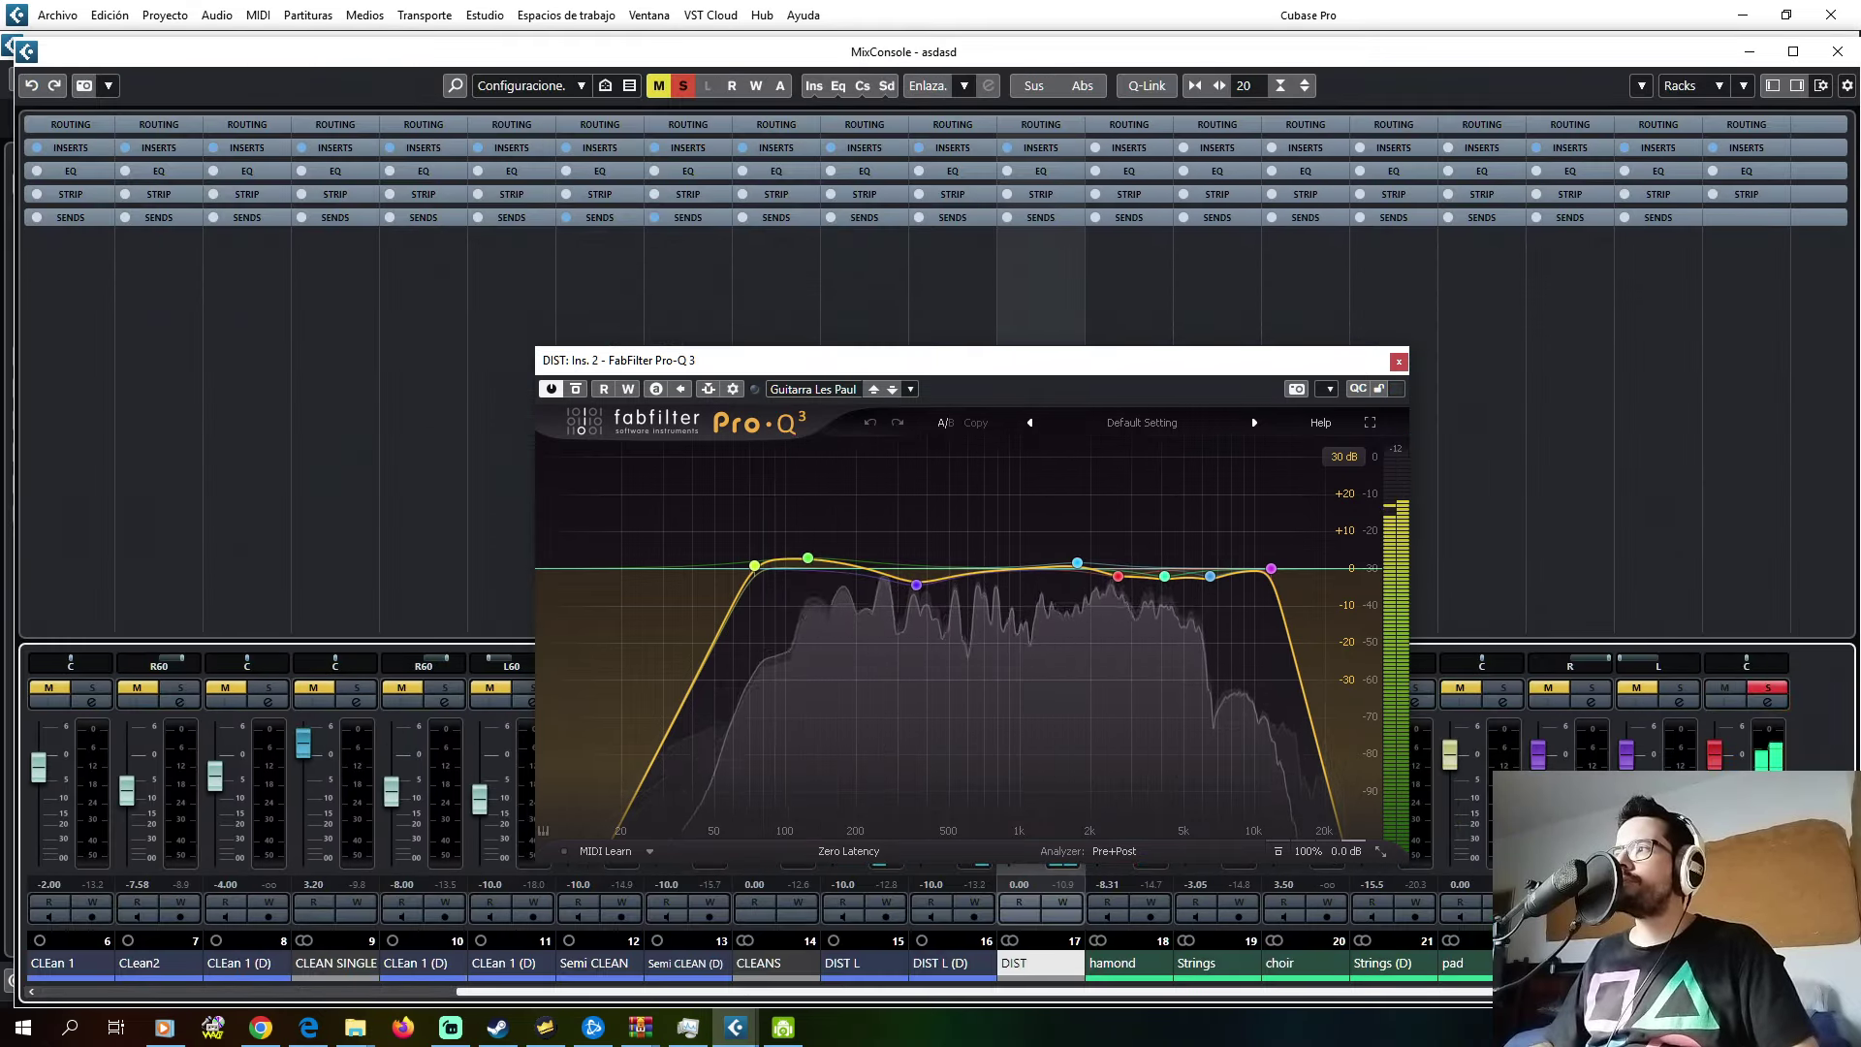
left_click(1765, 705)
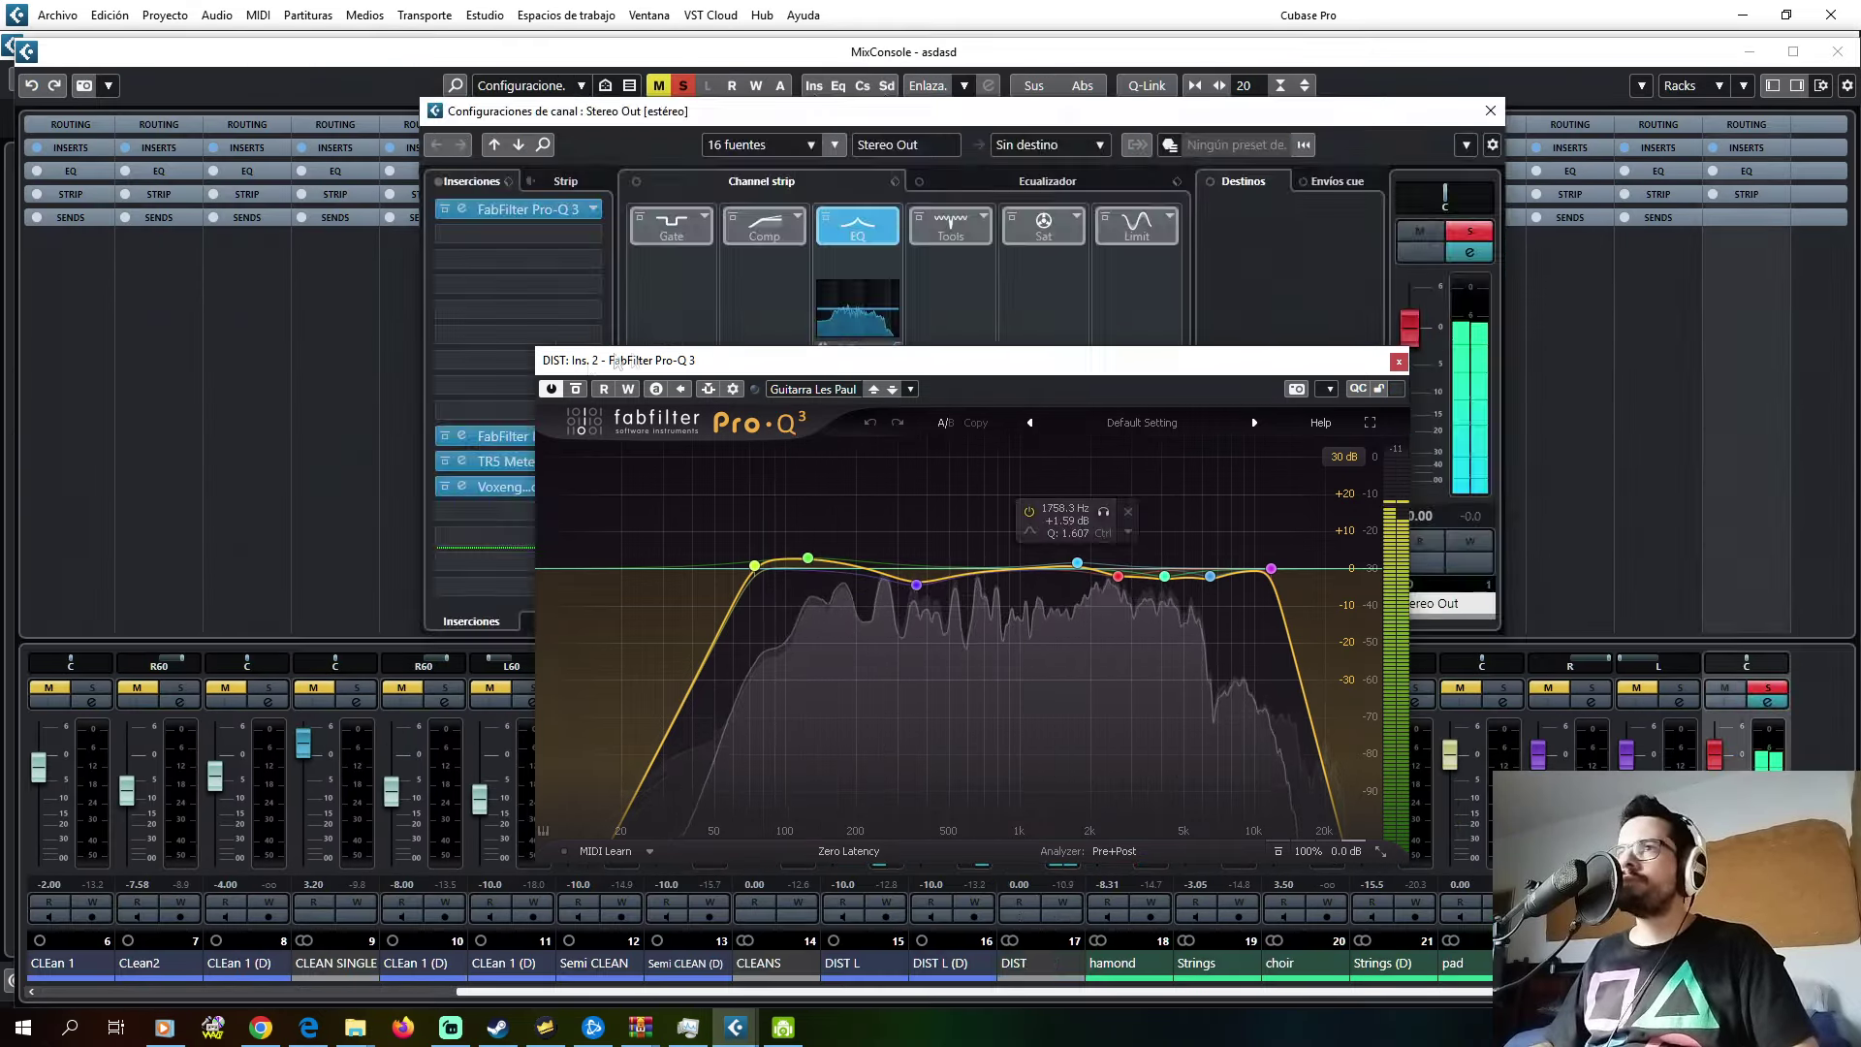
left_click(492, 463)
left_click(1638, 68)
left_click(1837, 52)
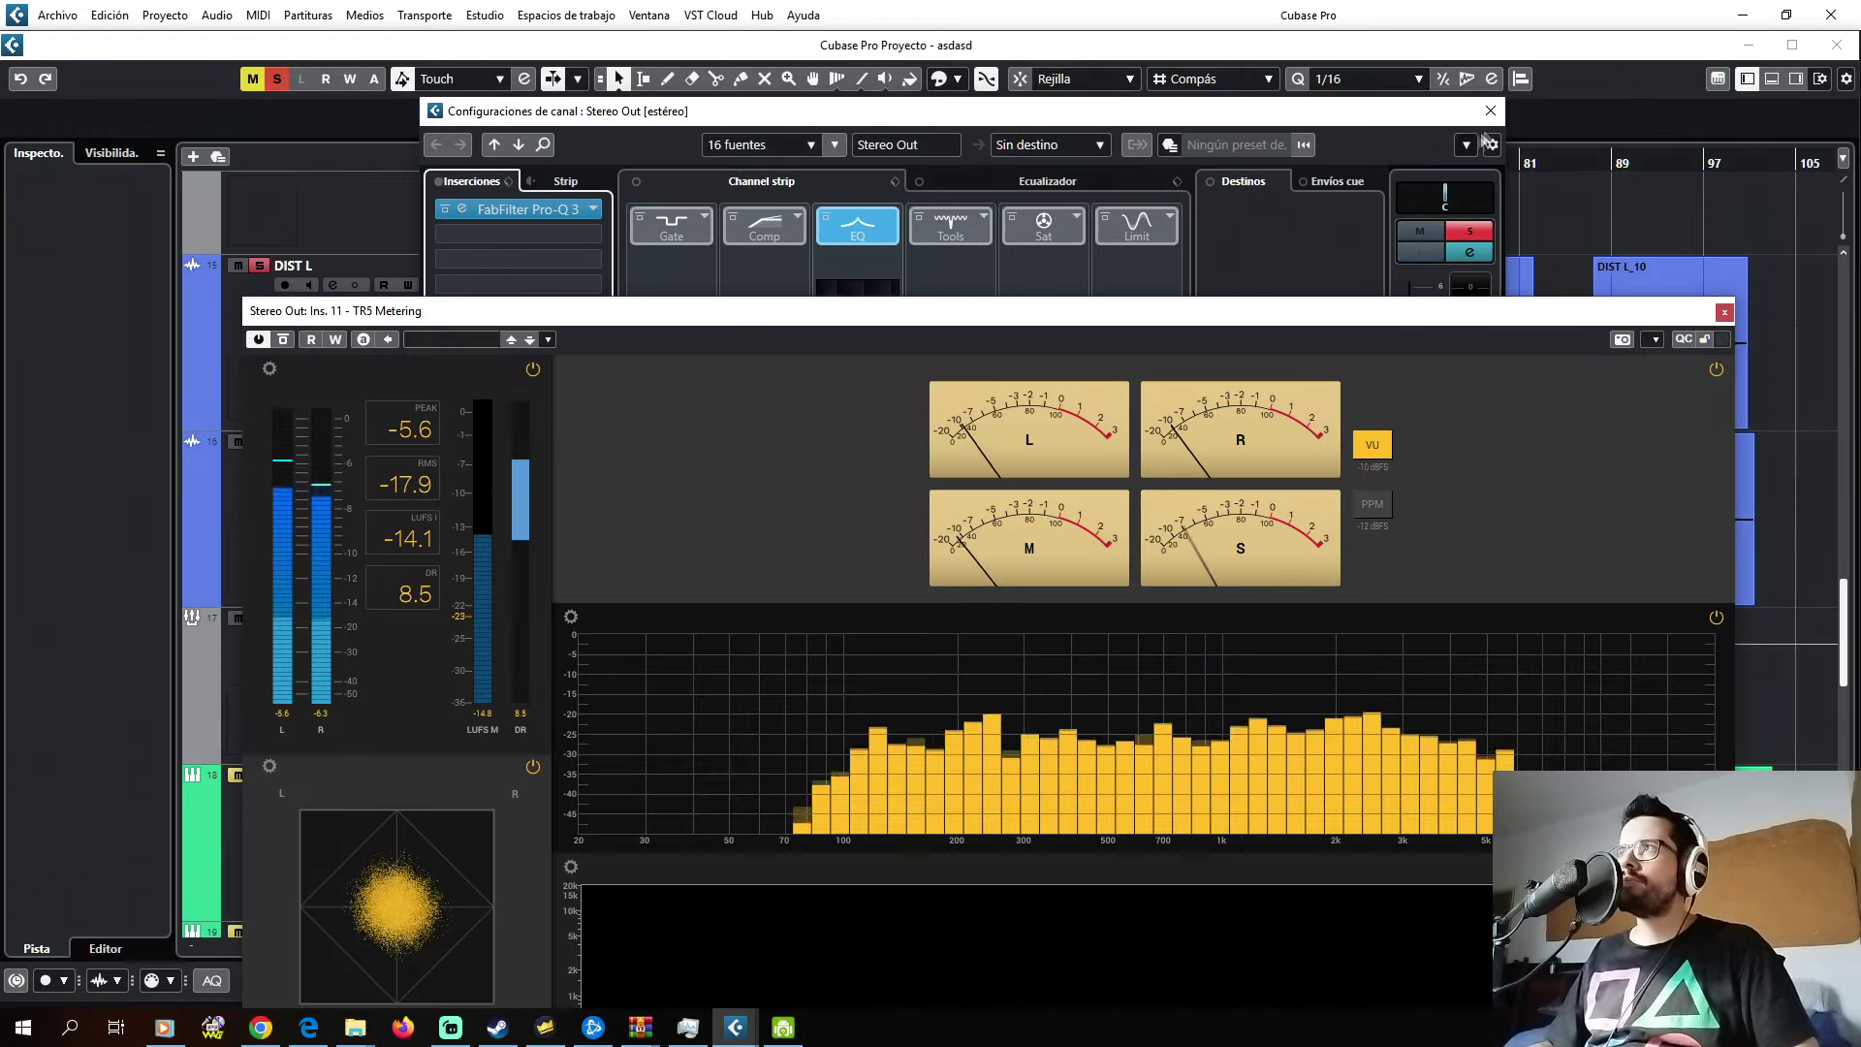
left_click(1491, 110)
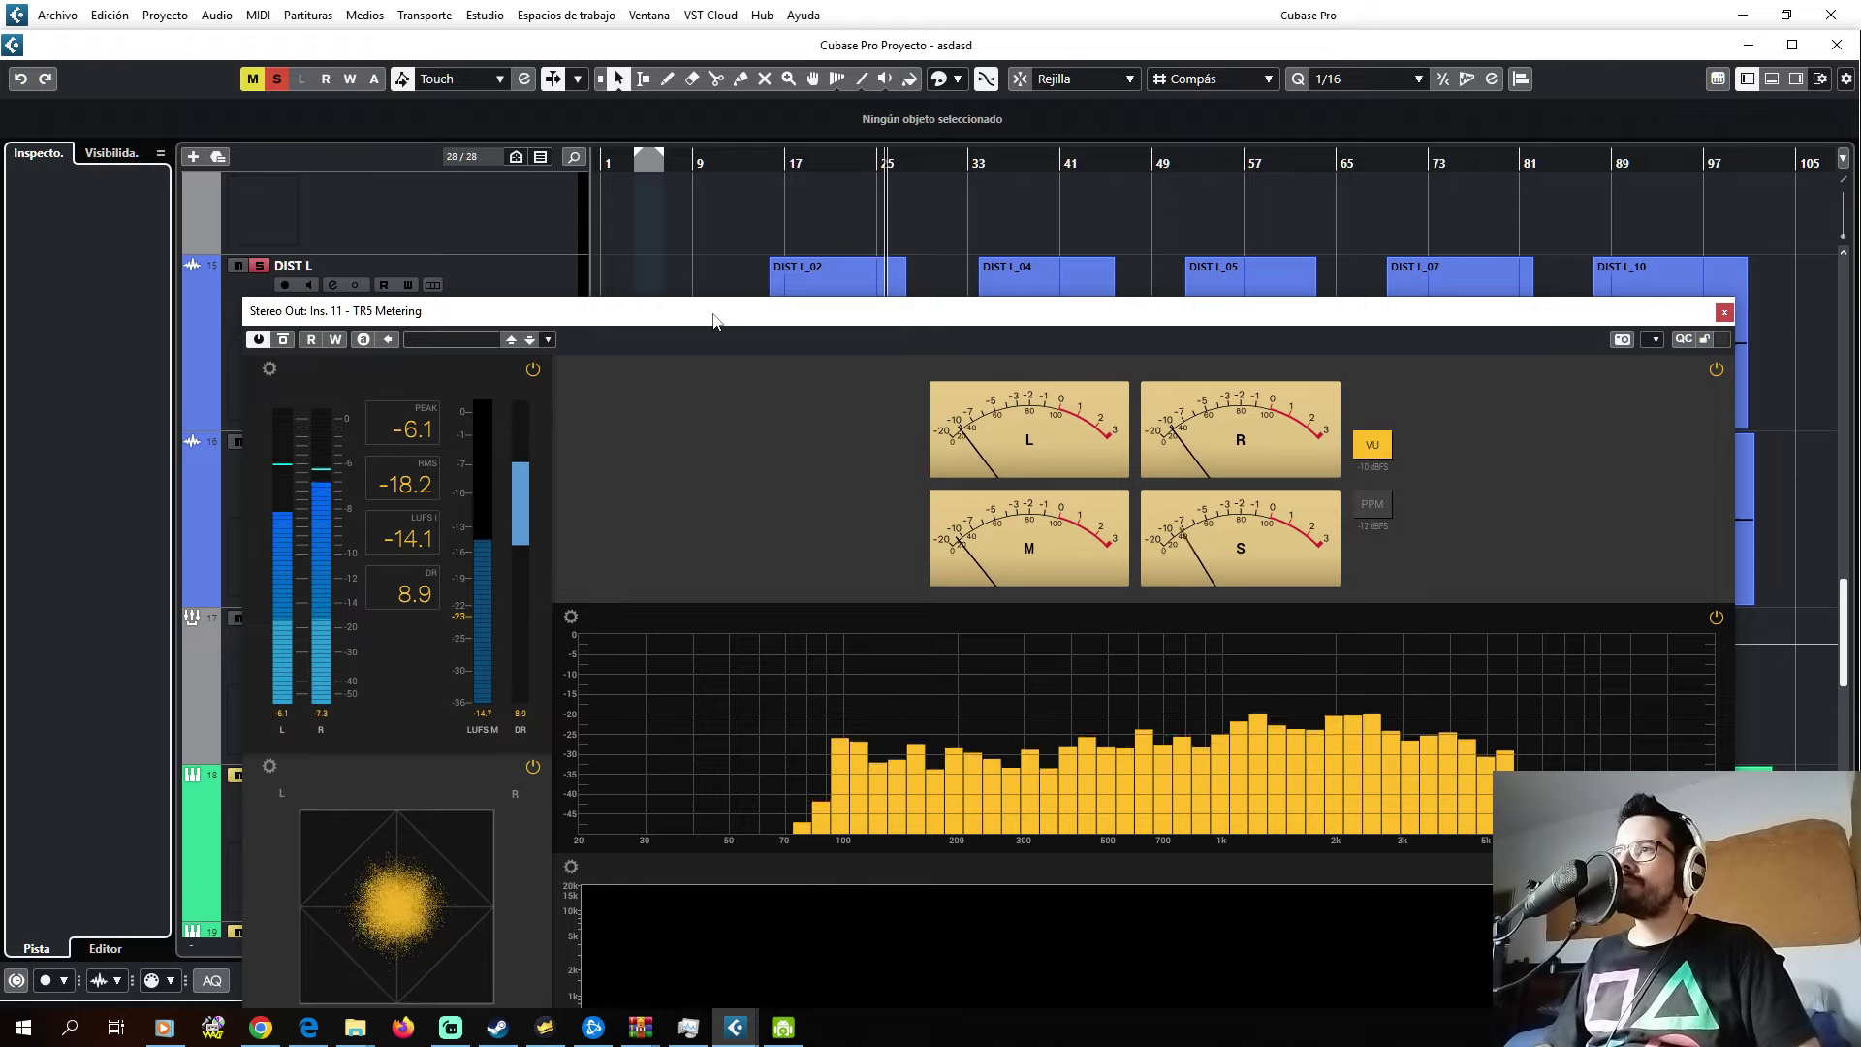
left_click(761, 167)
left_click_drag(690, 315, 775, 262)
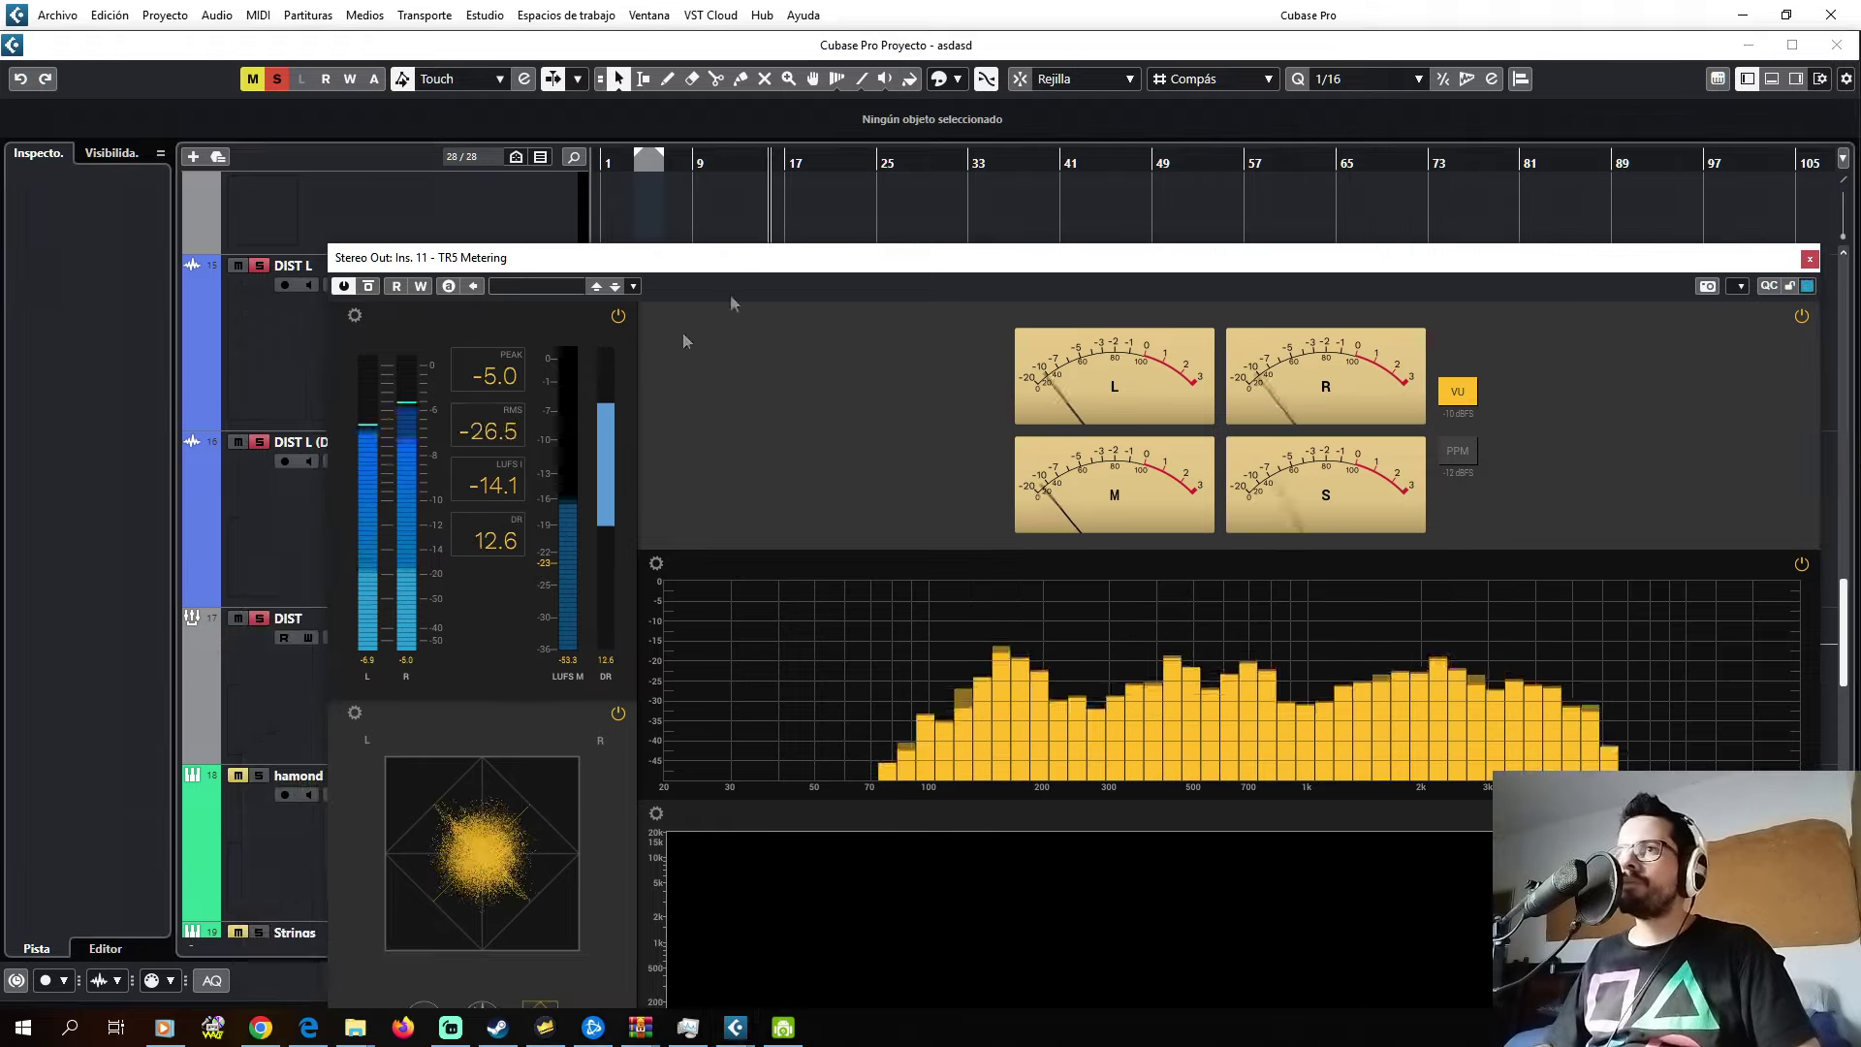
- Reopen the DIST group's second Pro-Q 3, flatten its low-frequency boost and adjust the low cut slightly
left_click(291, 694)
left_click(155, 185)
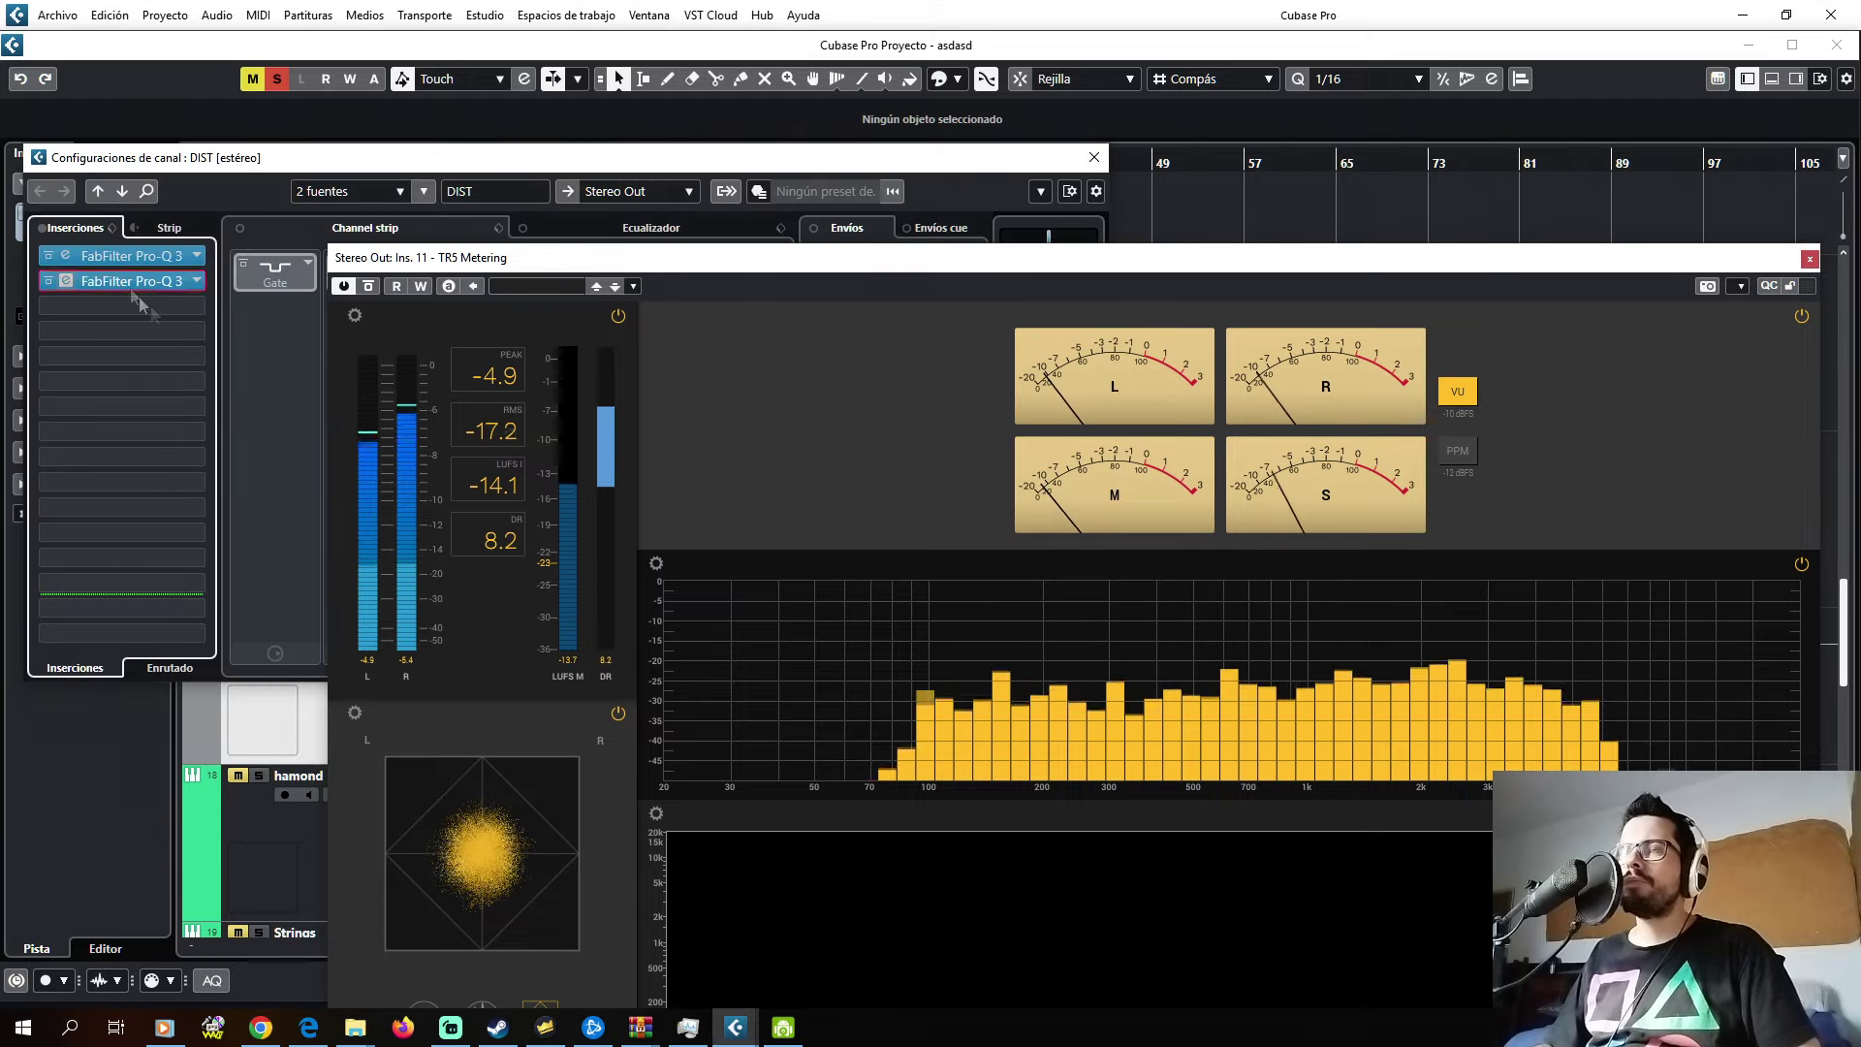
left_click(149, 281)
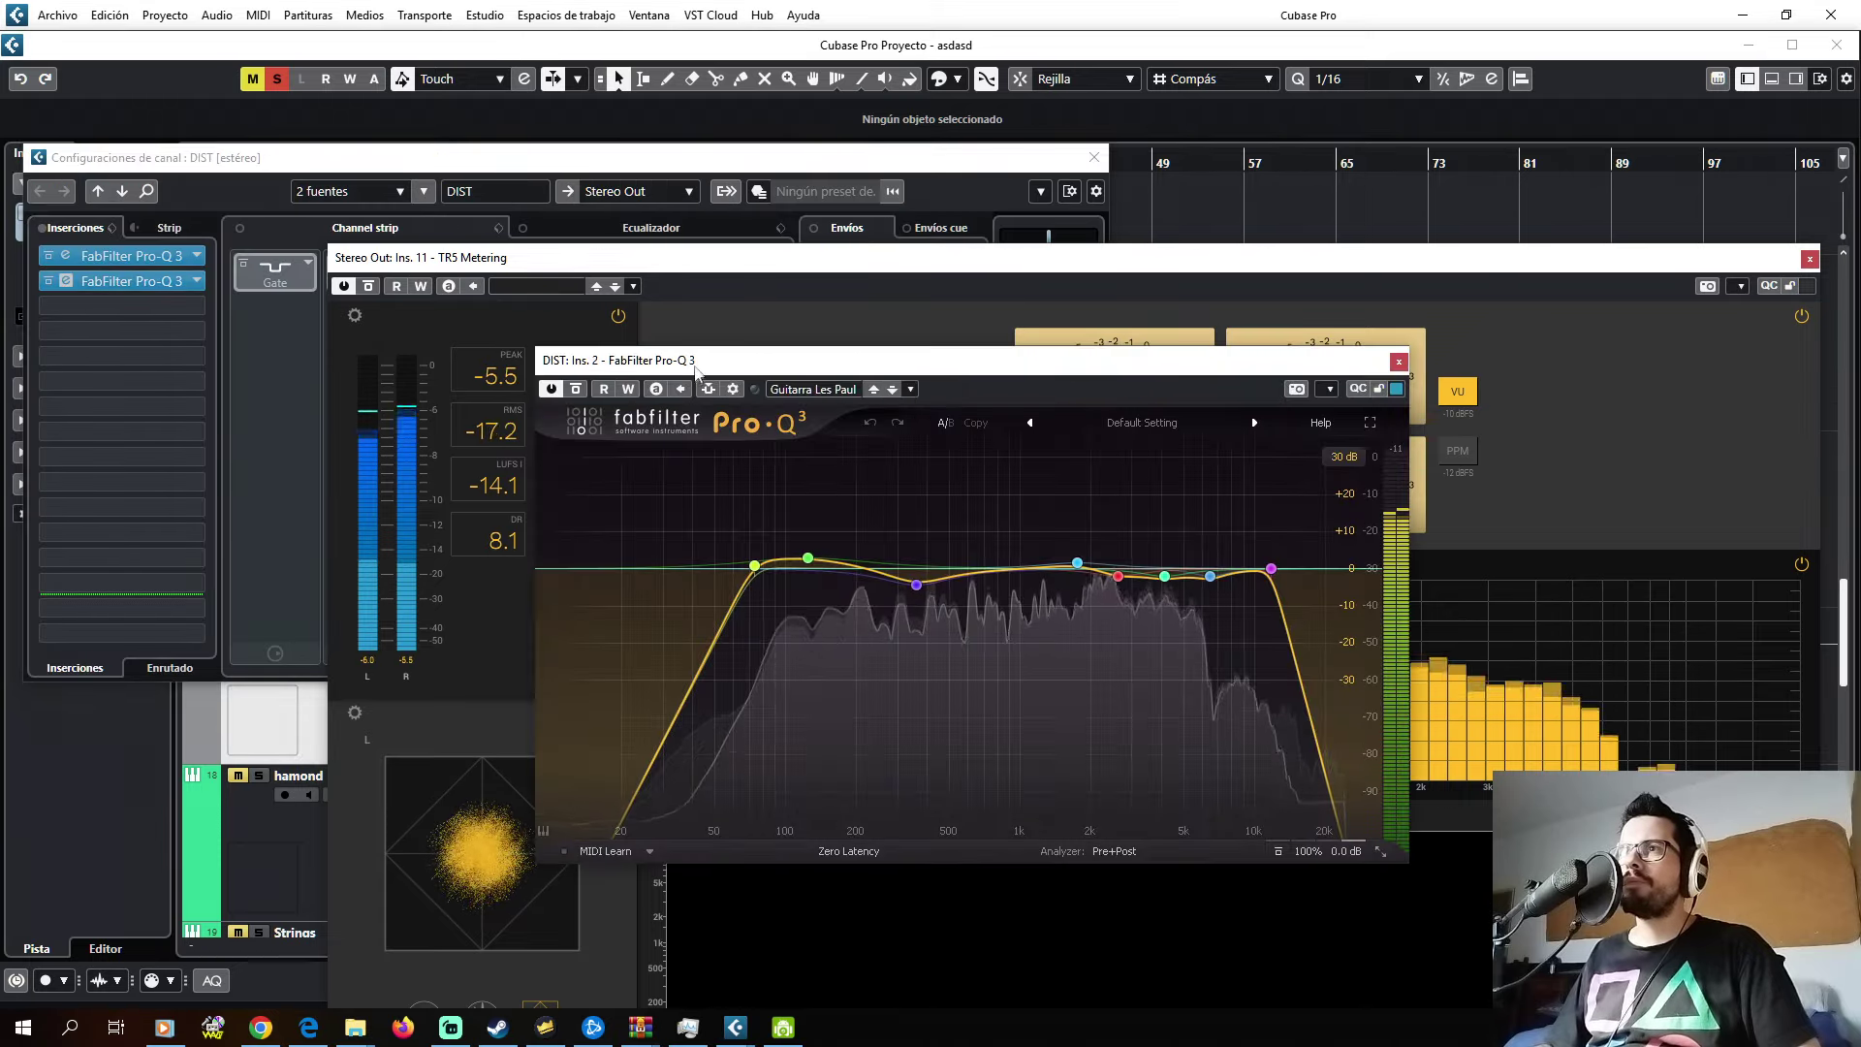
left_click_drag(679, 353, 147, 211)
left_click_drag(271, 409, 228, 414)
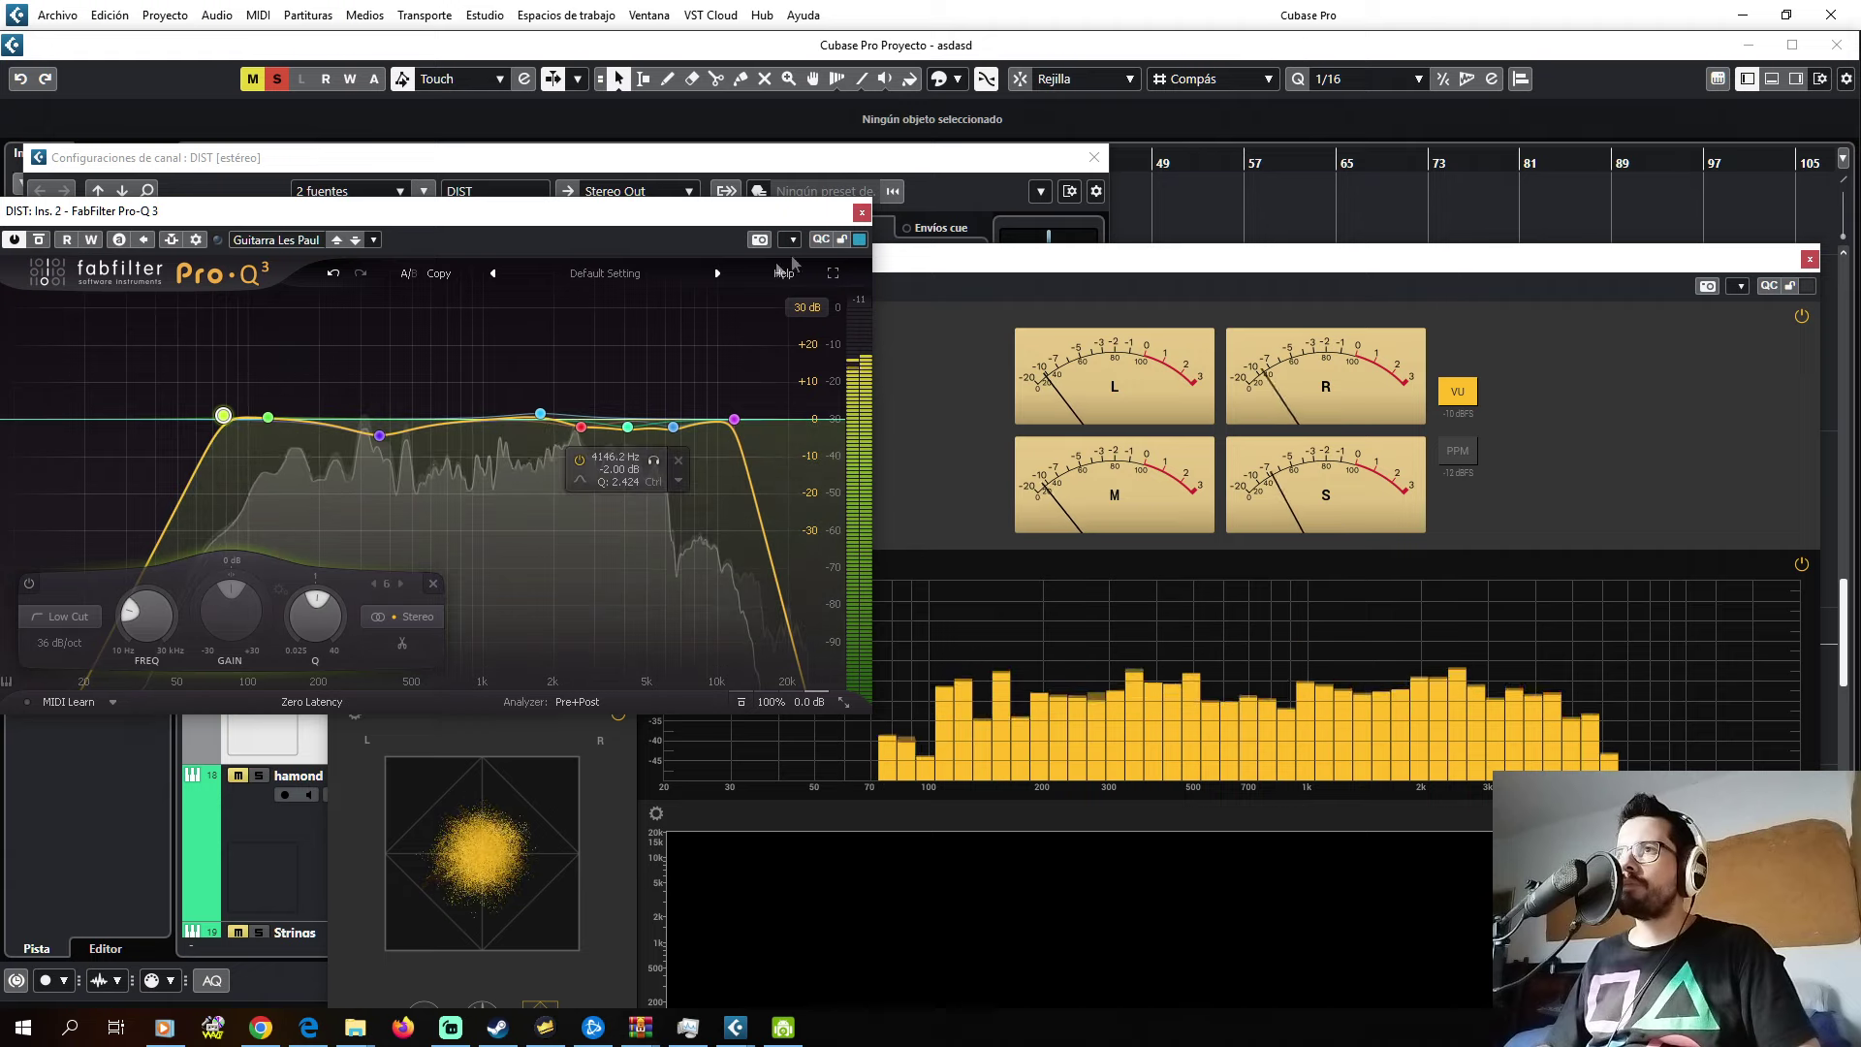
- Set the equalizer's high cut to about 7013 Hz with a 48 dB/oct slope, trying gentler slopes first
left_click(735, 418)
left_click_drag(542, 620, 519, 624)
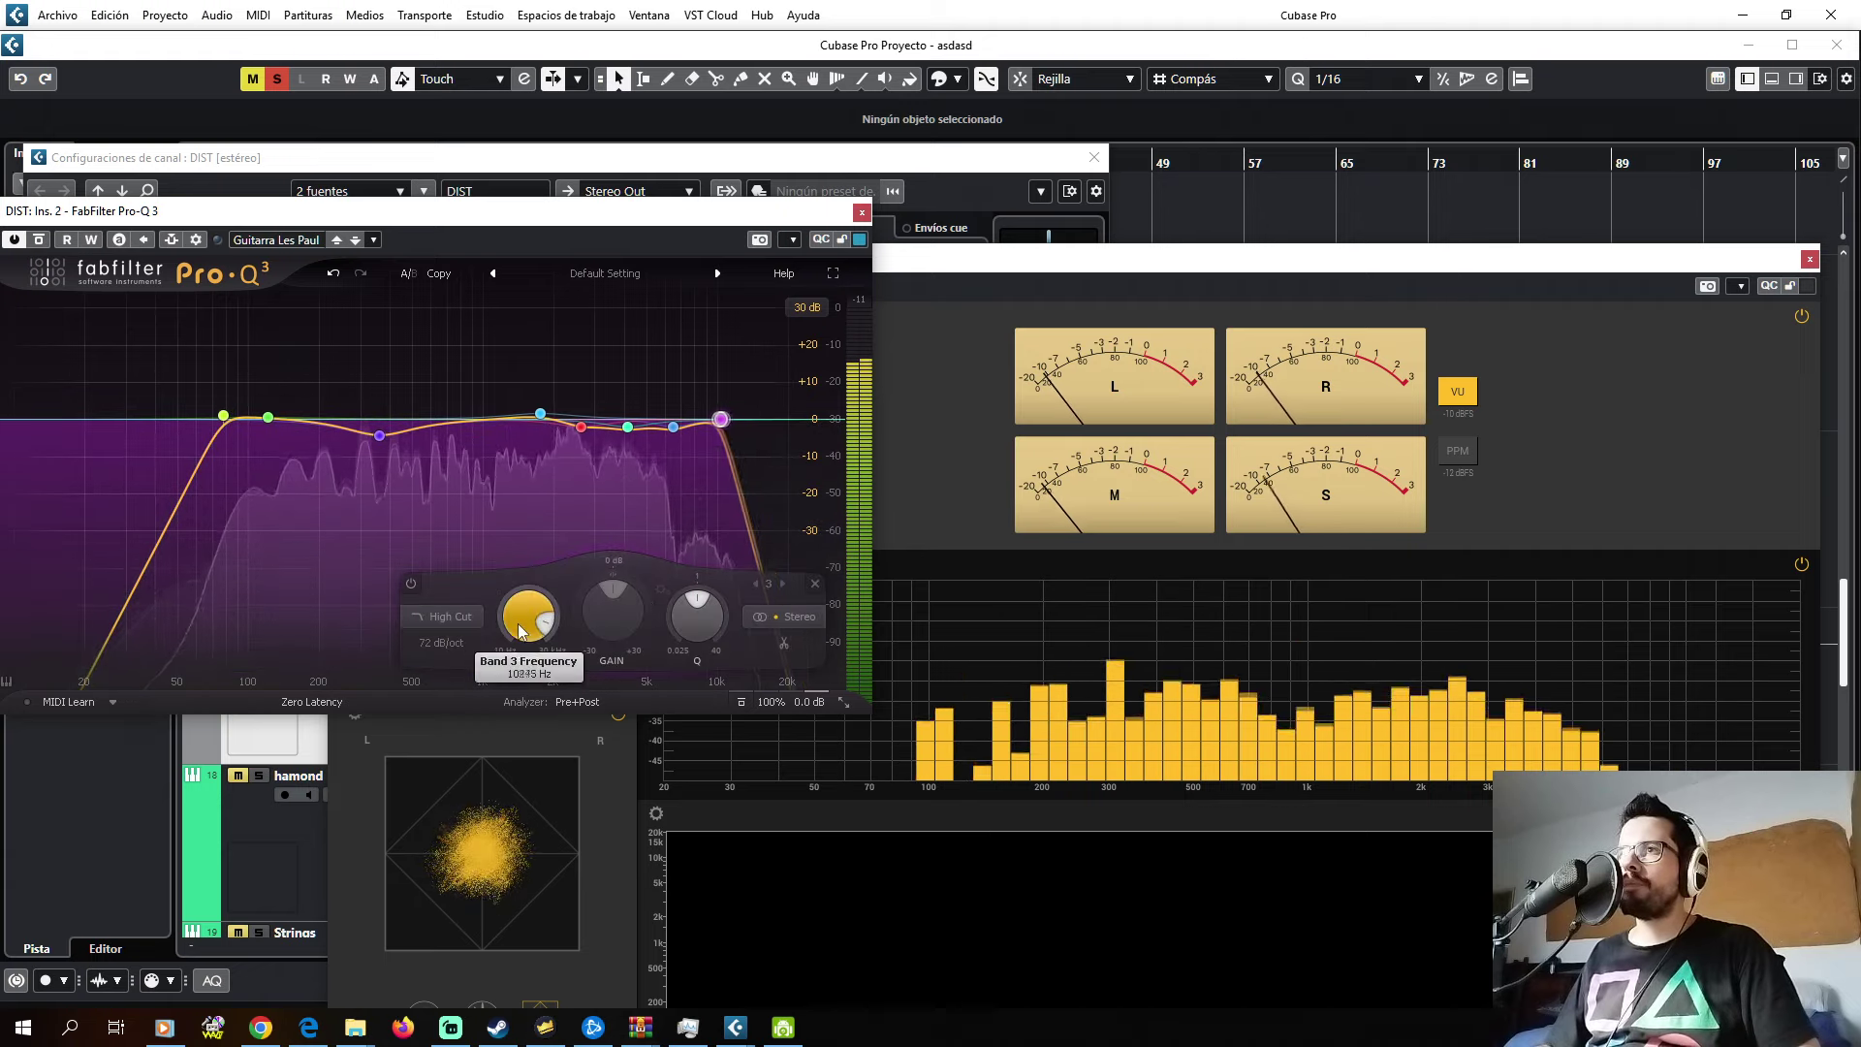
scroll(530, 635, "down", 1)
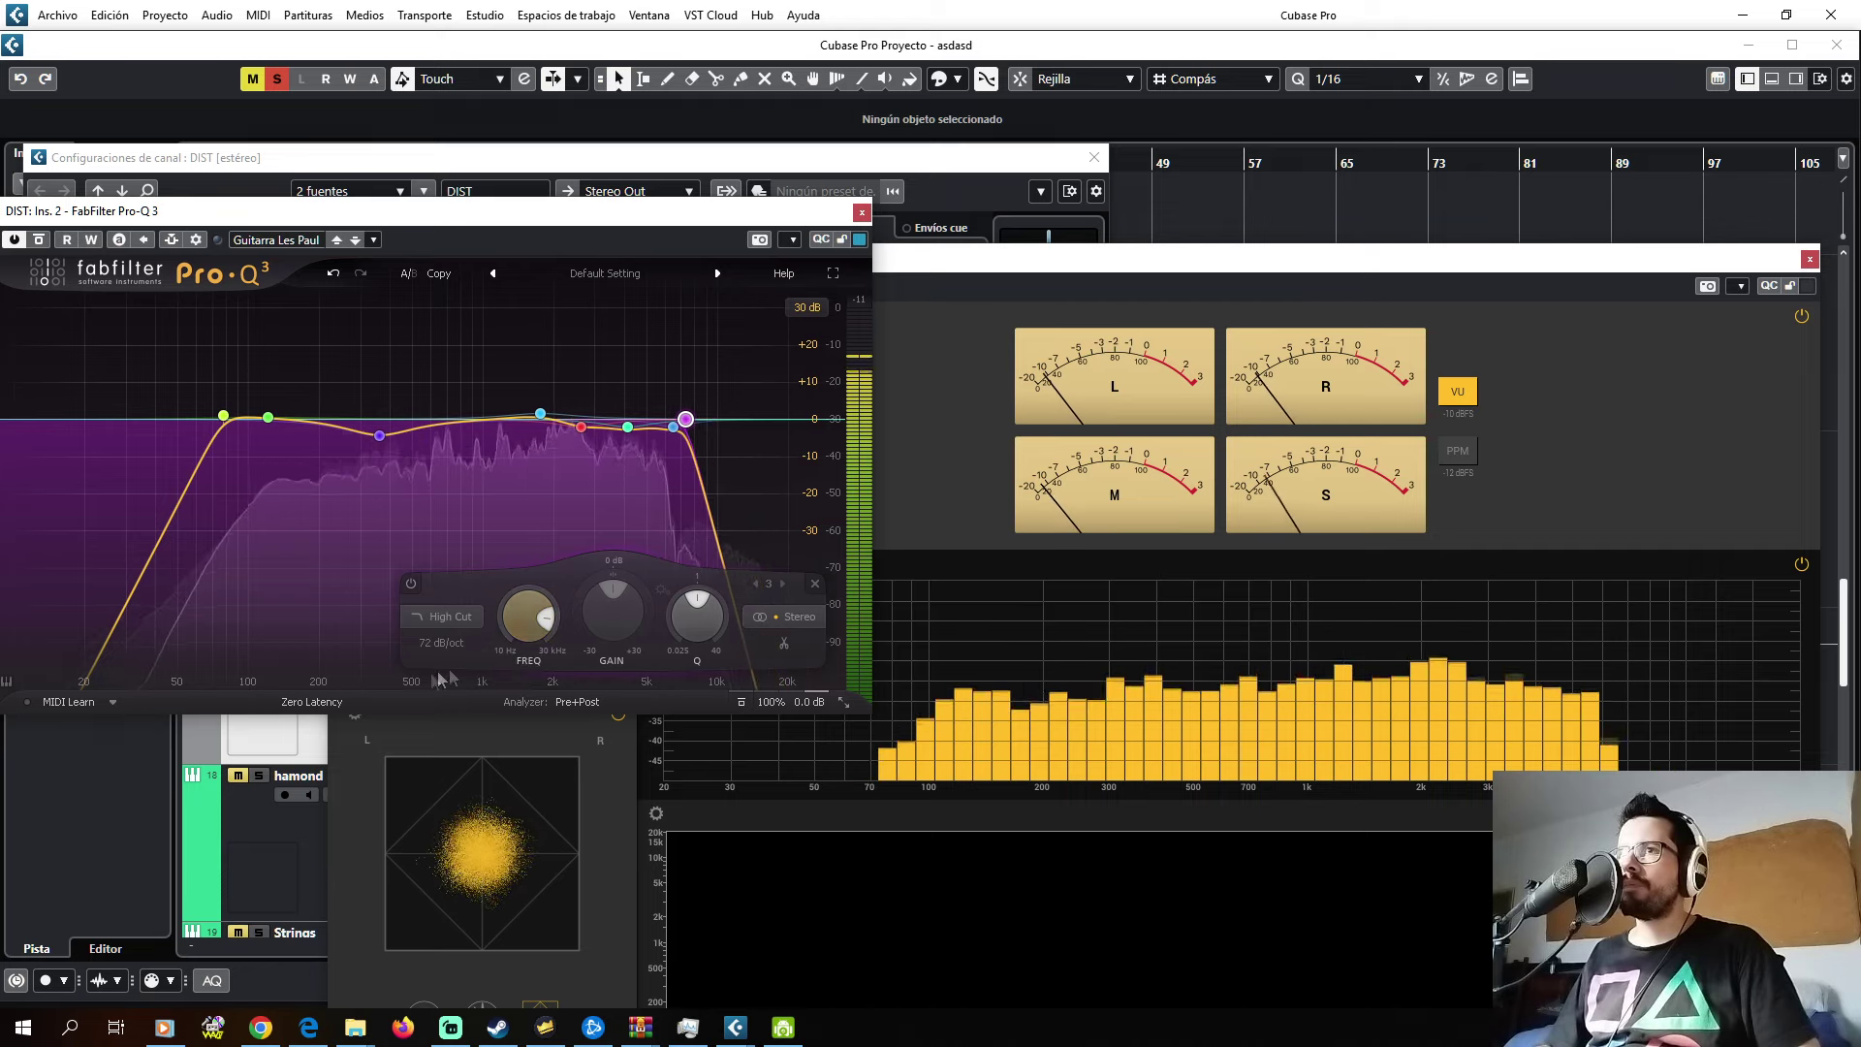
left_click(441, 643)
left_click(456, 752)
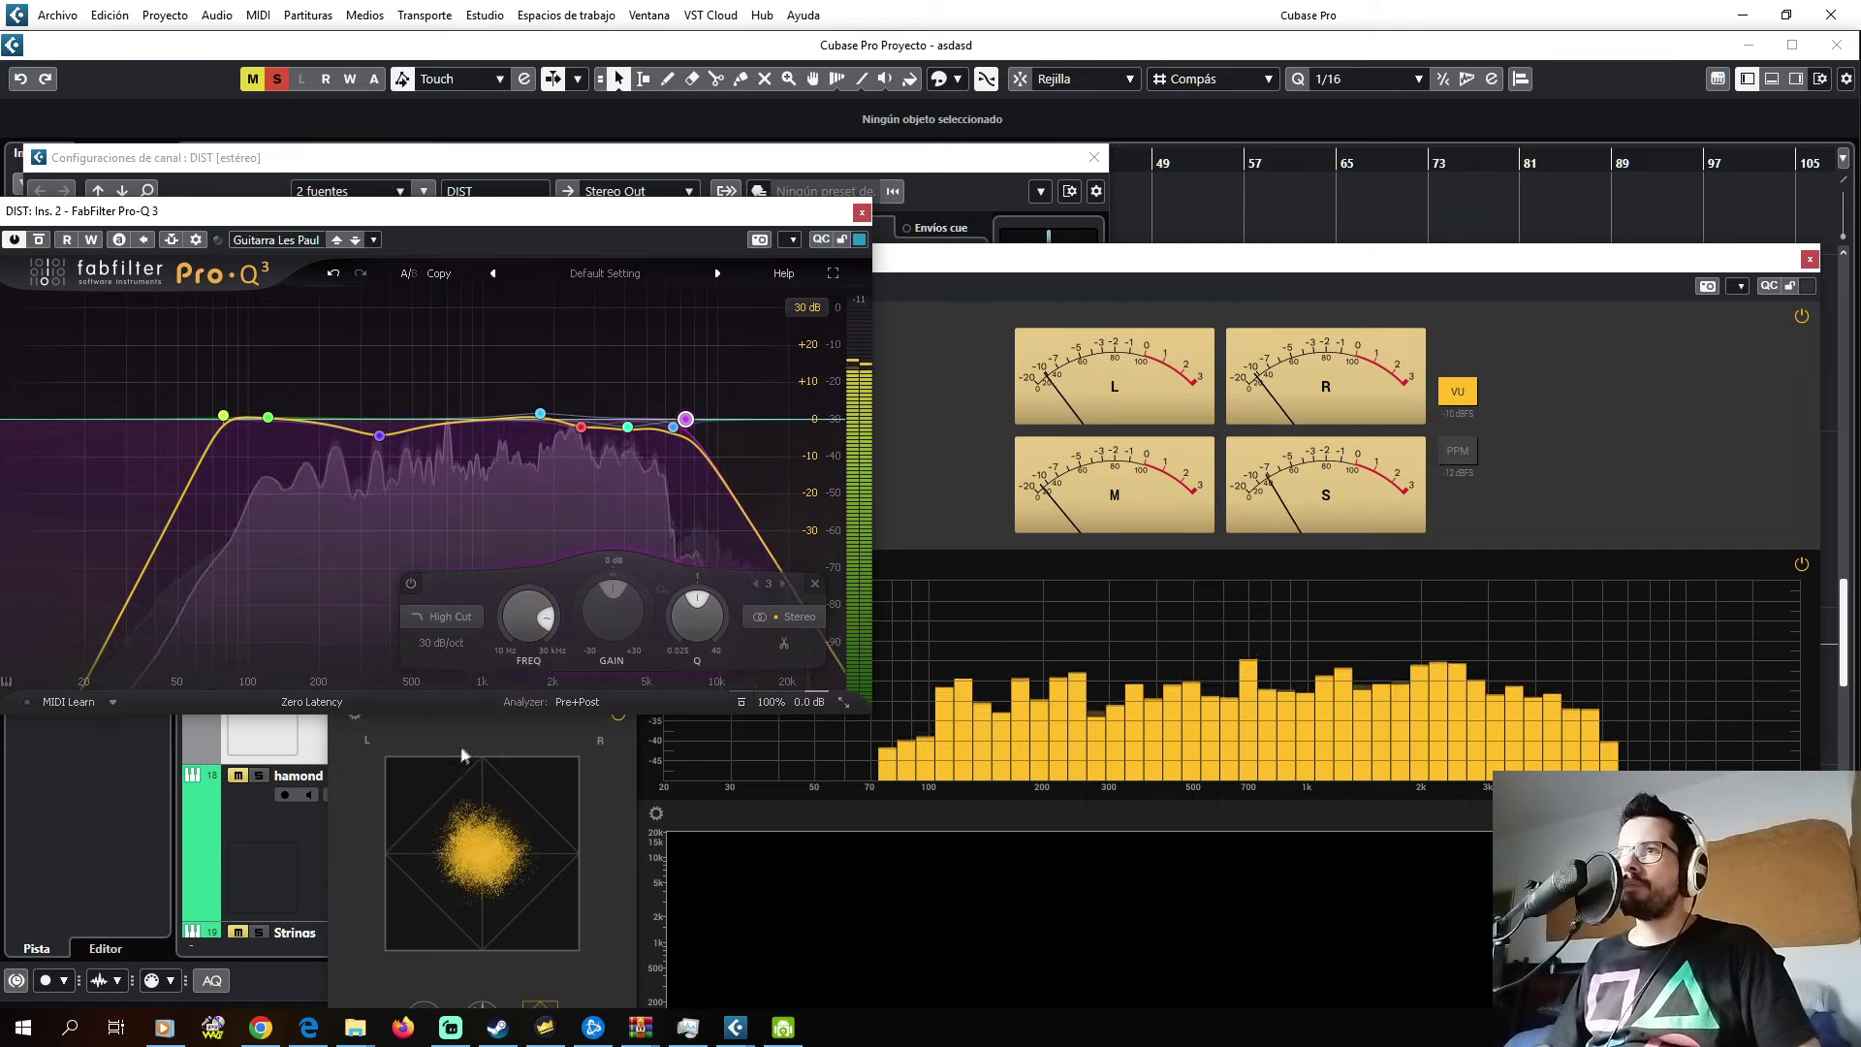
left_click(441, 643)
left_click(456, 769)
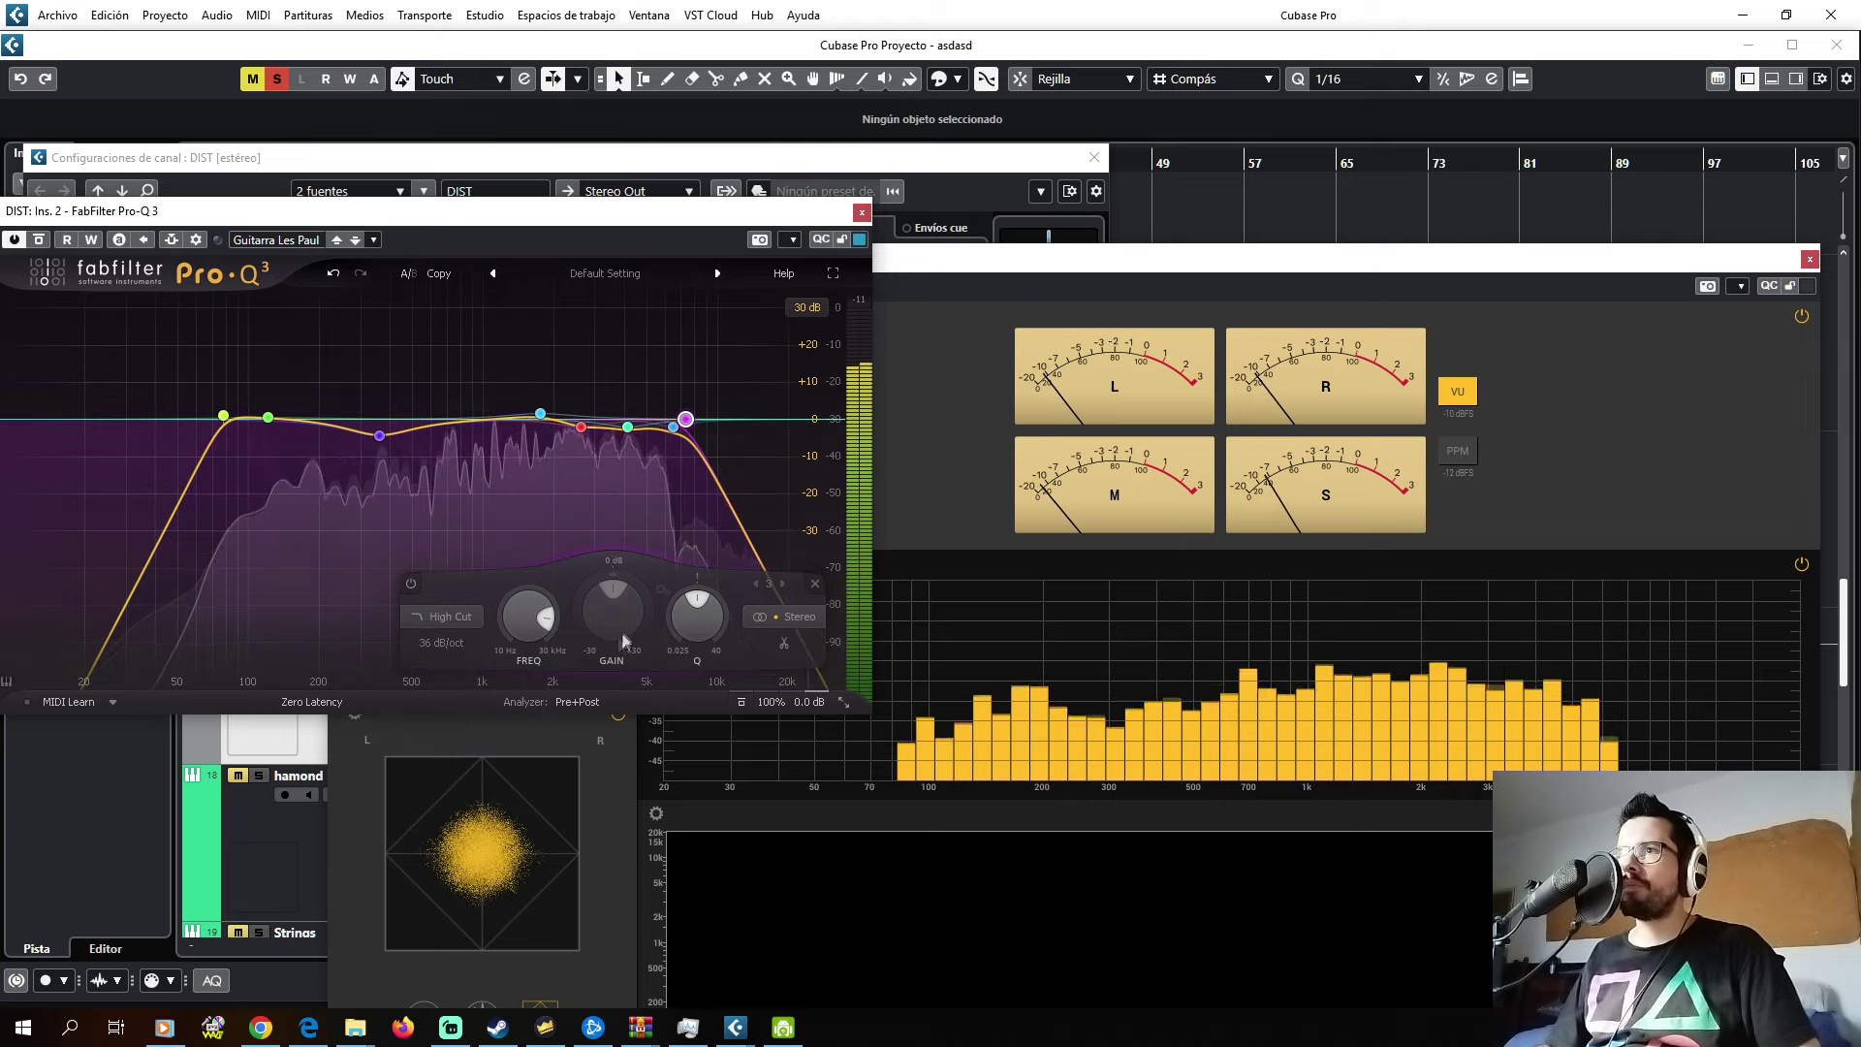
left_click(441, 643)
left_click(455, 785)
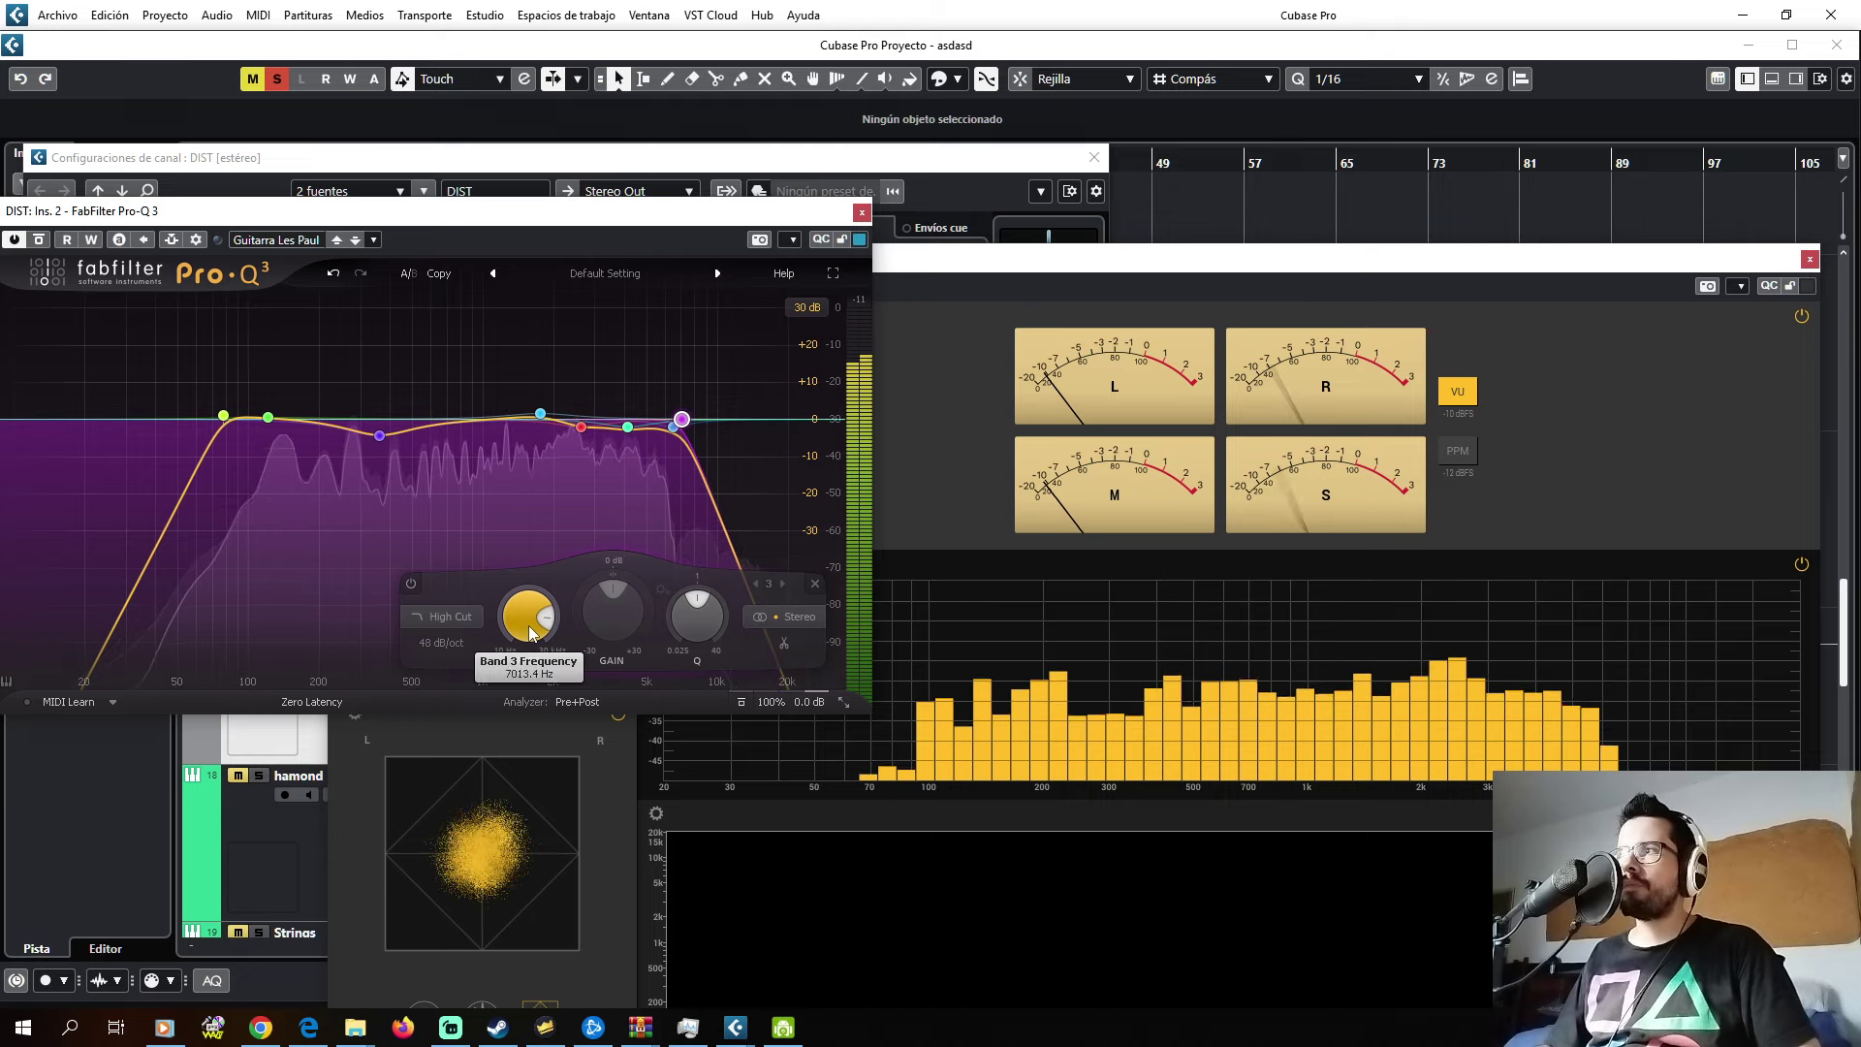
- Stop playback, close the DIST channel and equalizer windows, and move TR5 Metering clear of the guitar tracks
left_click(1094, 157)
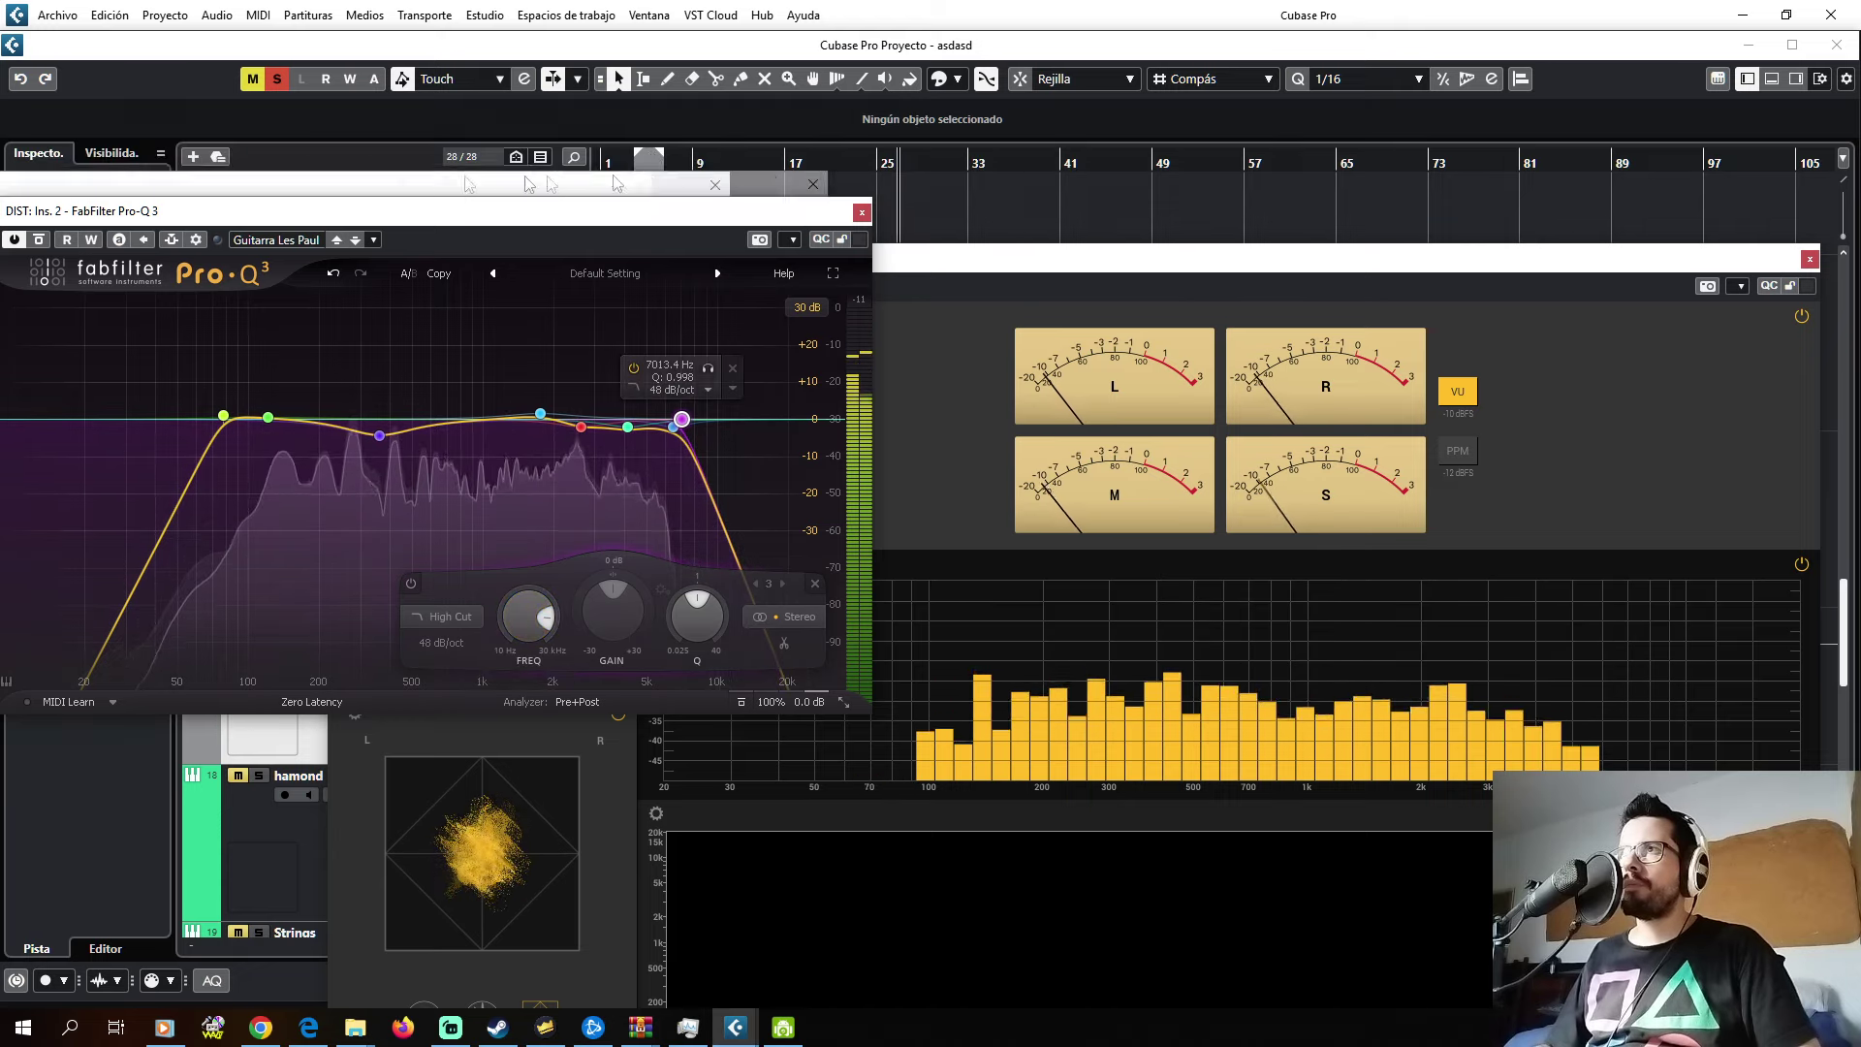
key("space")
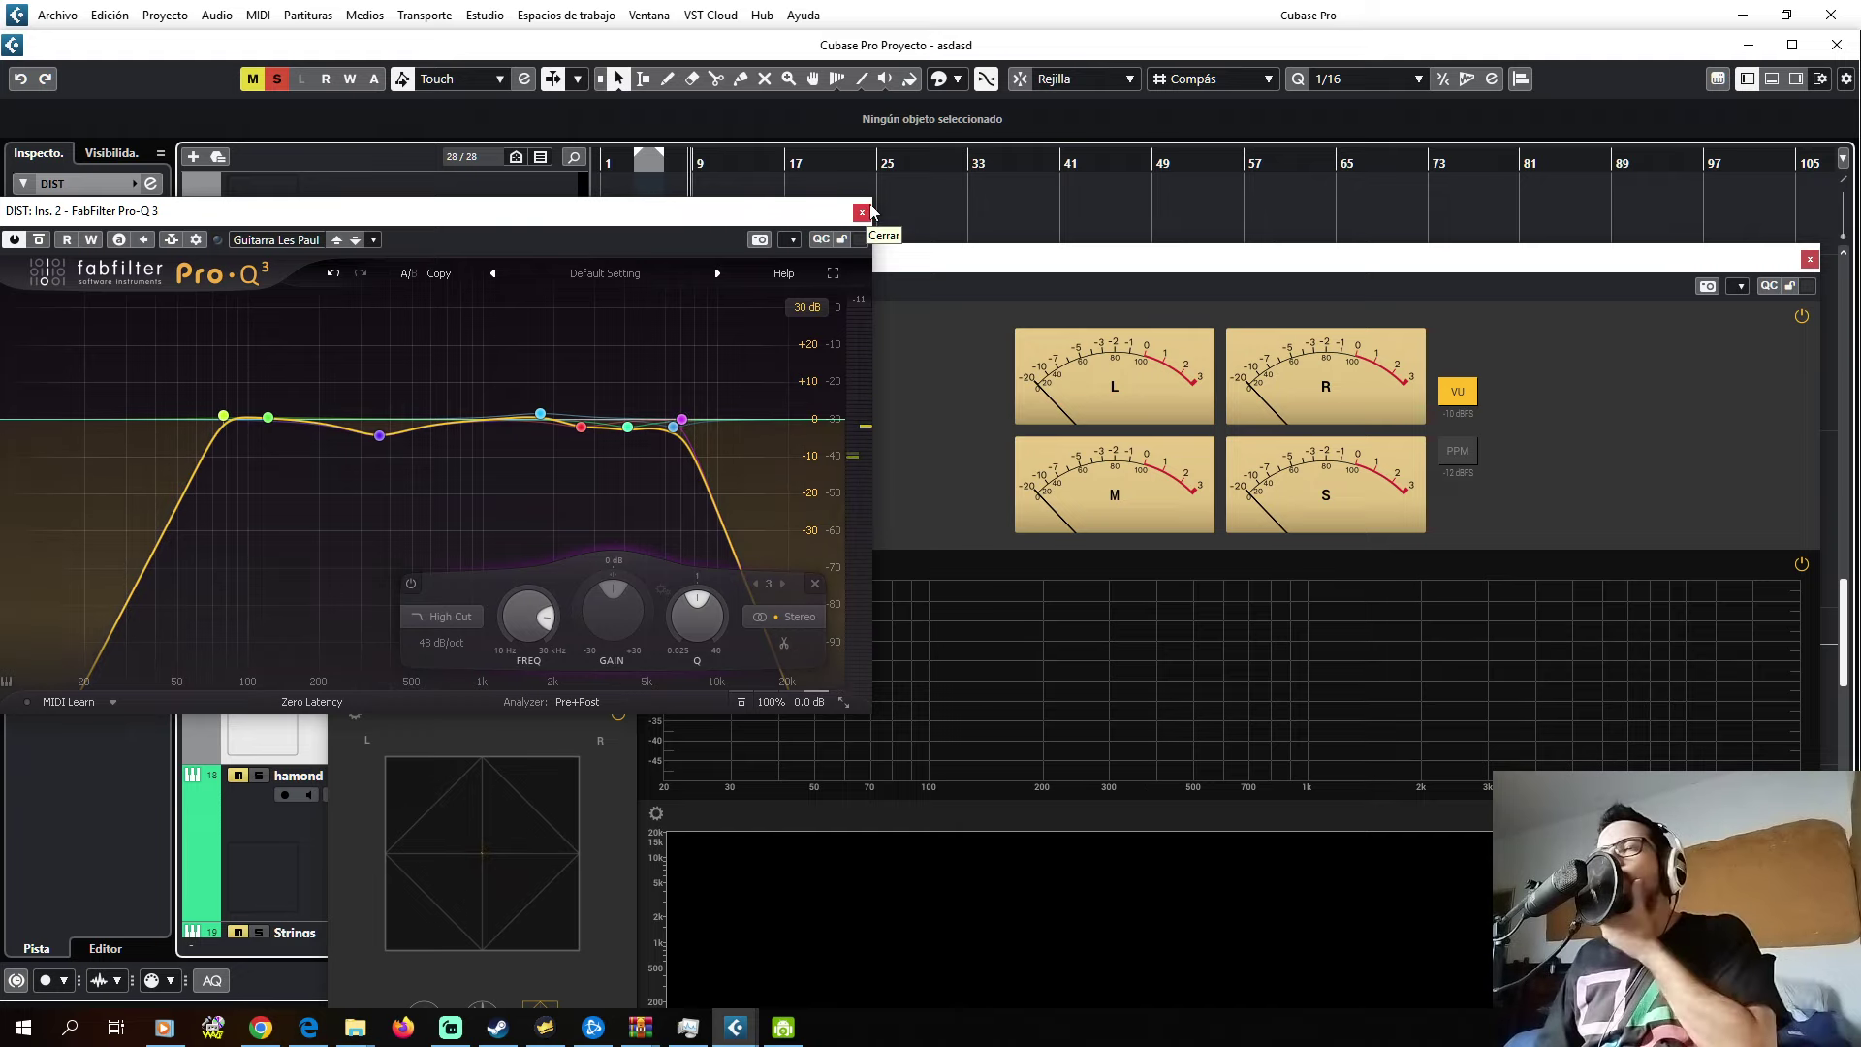
left_click(862, 213)
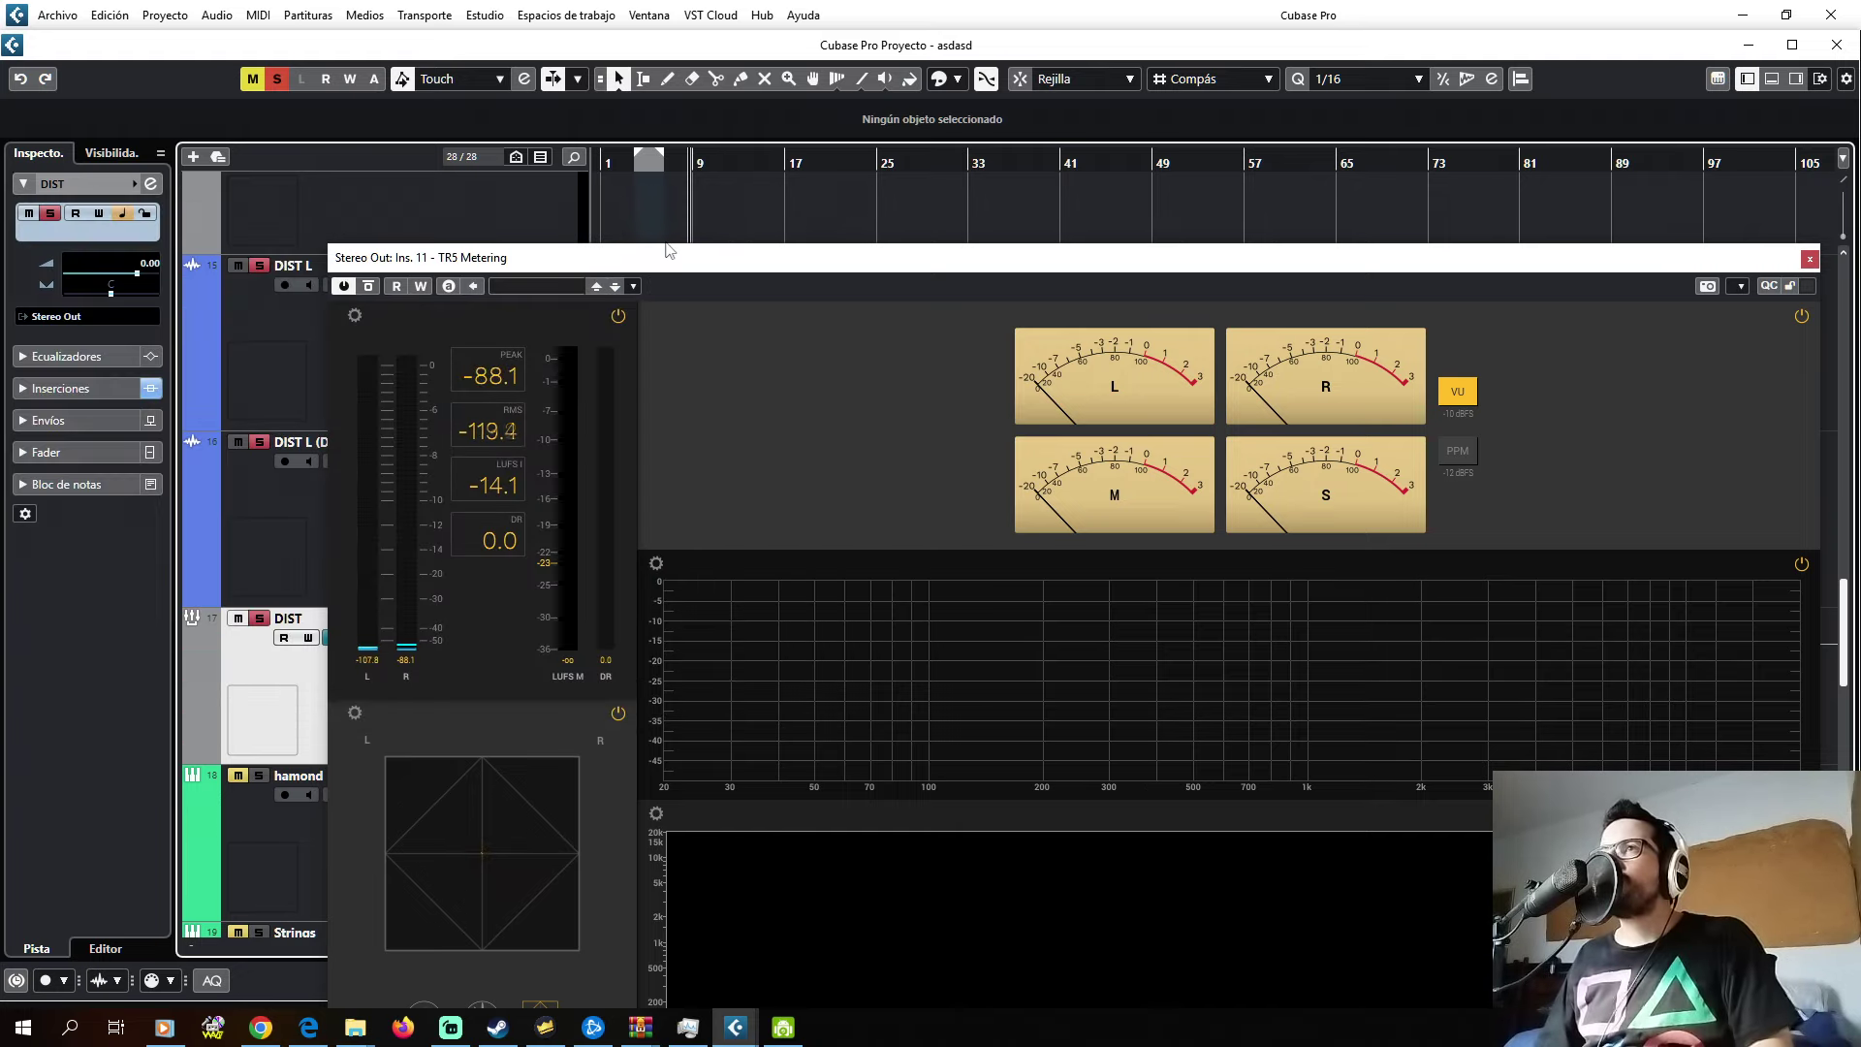
left_click_drag(867, 259, 1493, 506)
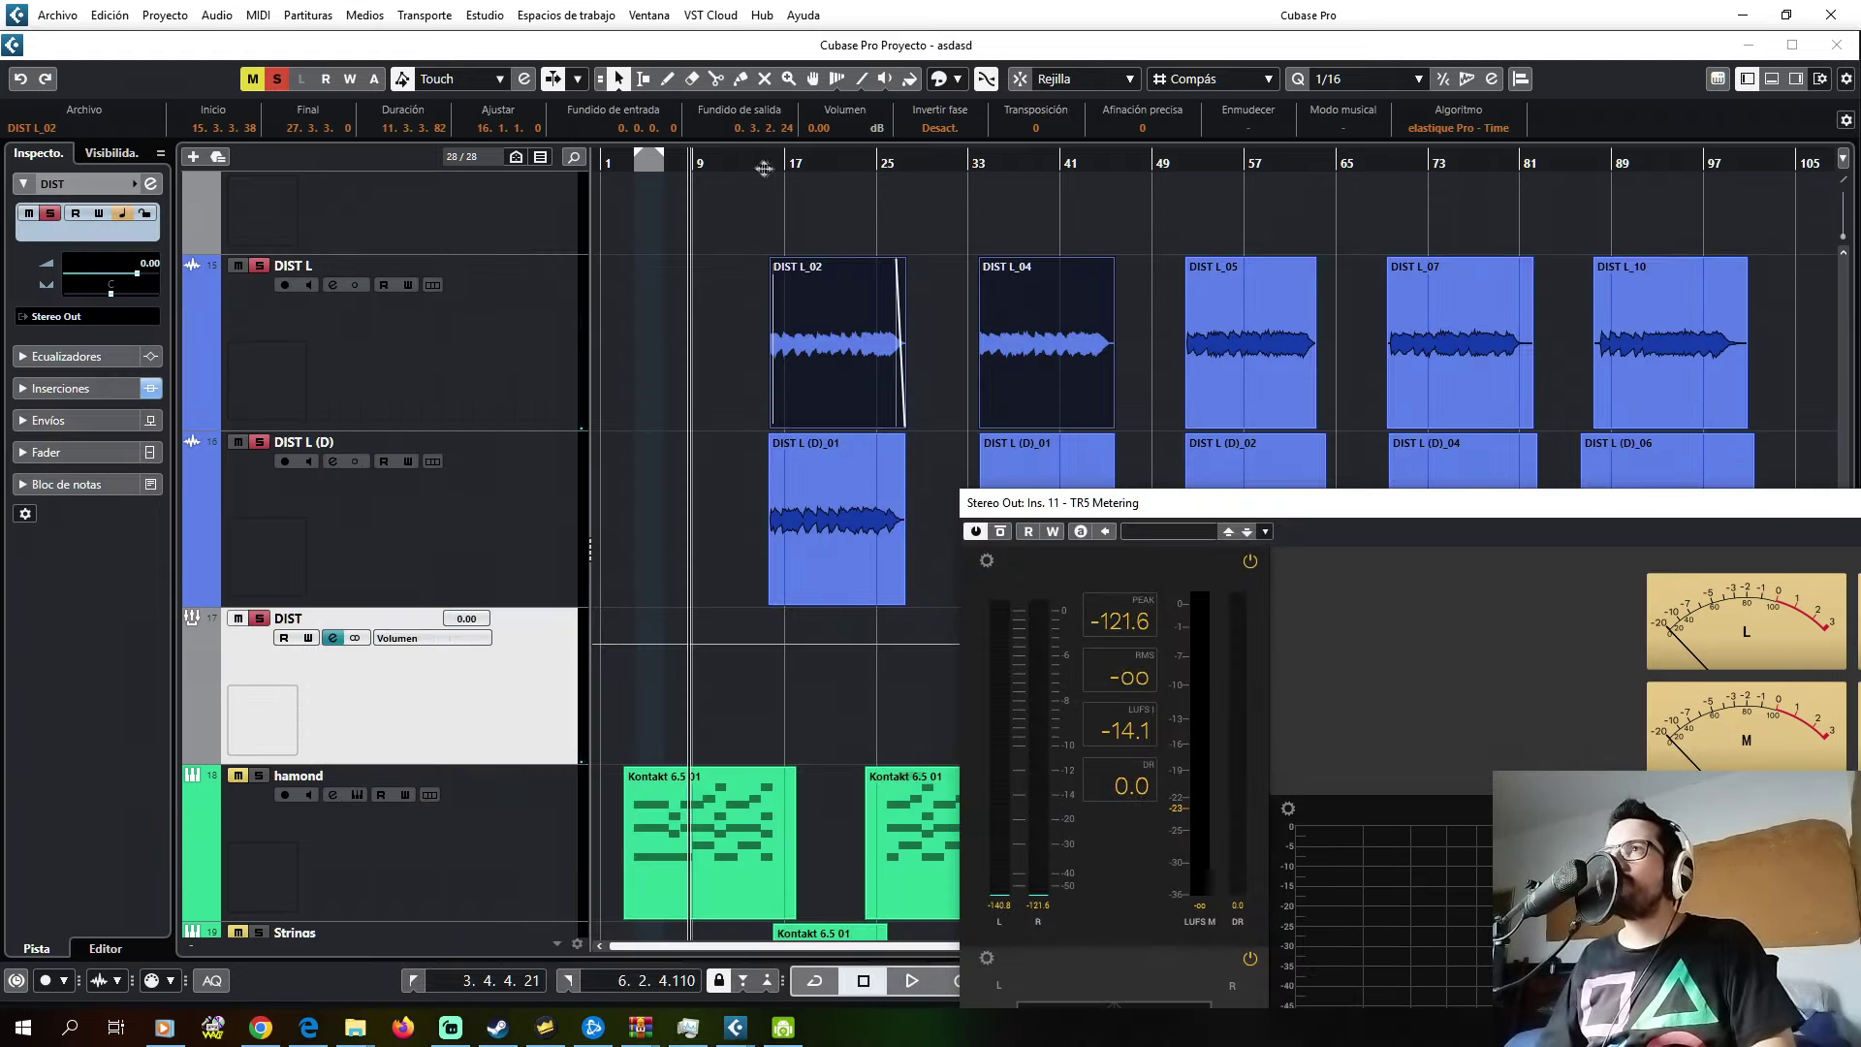
- Clear all solos, replay the full mix from about bar 15 and reposition TR5 Metering to check its levels
left_click_drag(764, 169, 746, 158)
key("space")
left_click(277, 78)
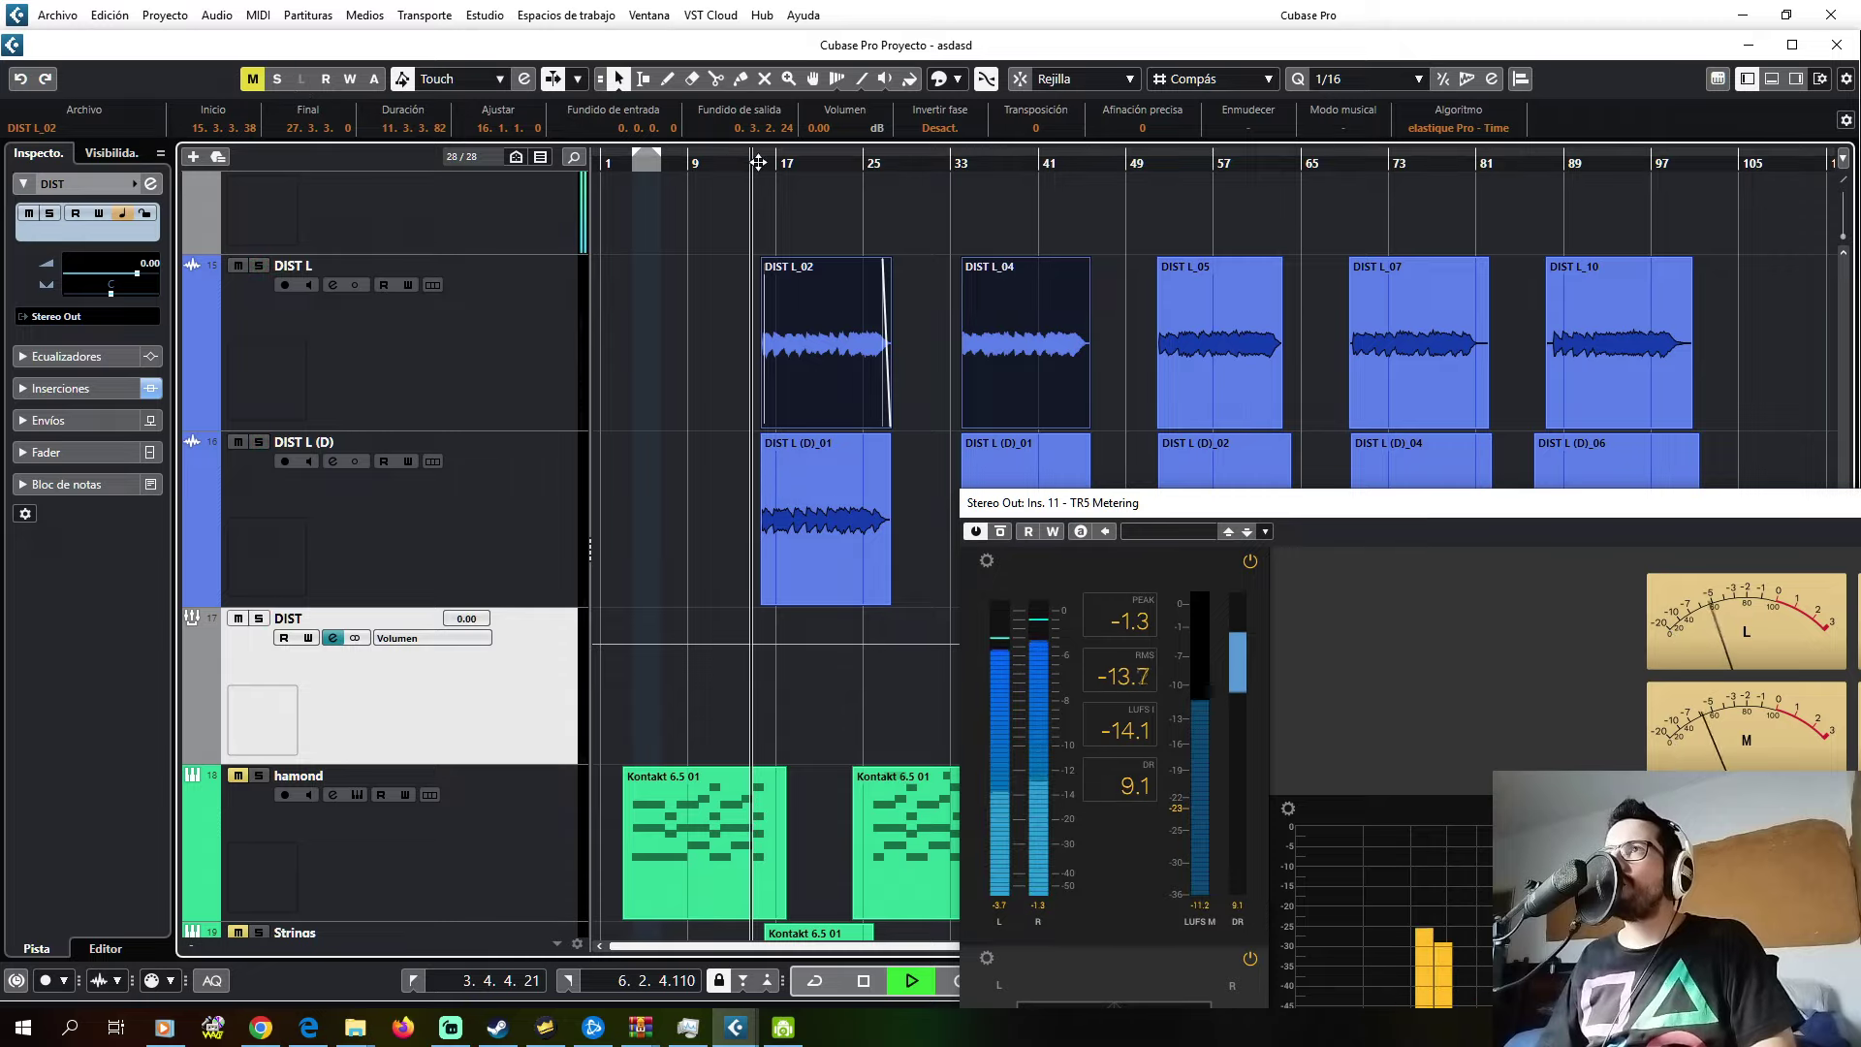
left_click_drag(1086, 503, 523, 492)
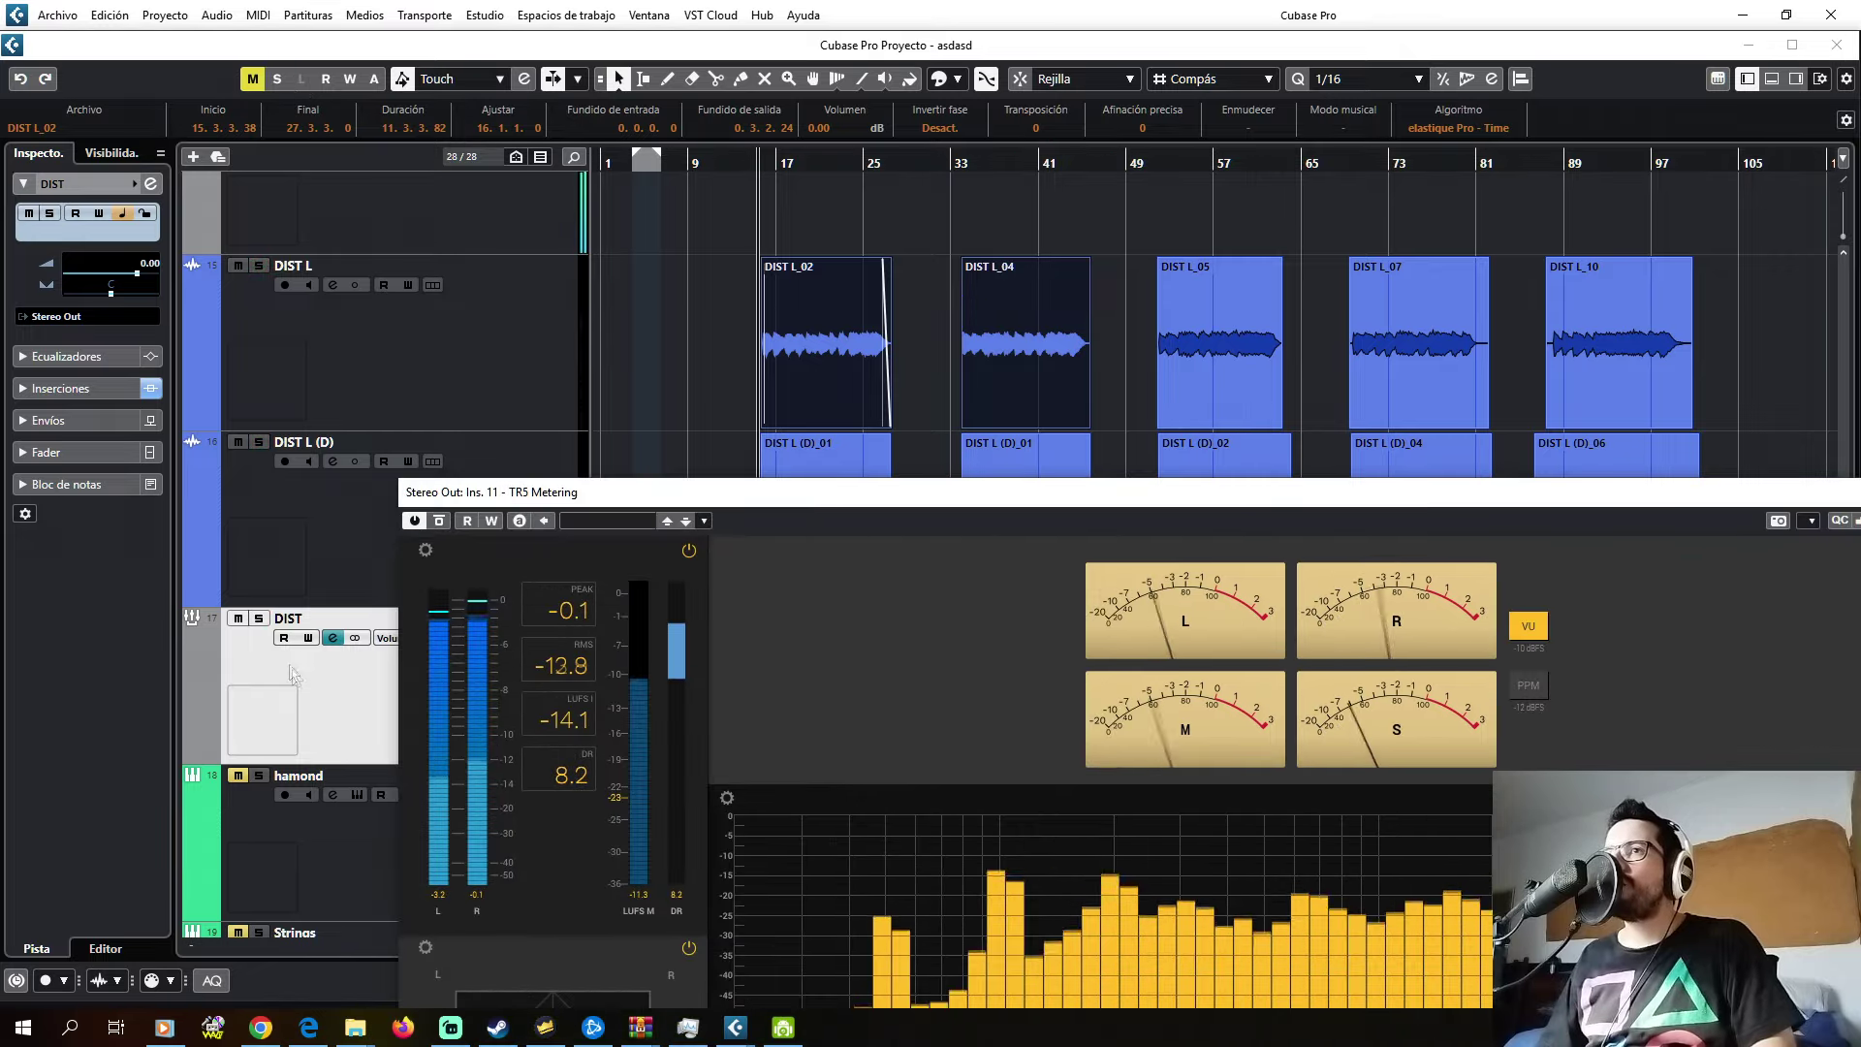
left_click_drag(664, 501, 278, 453)
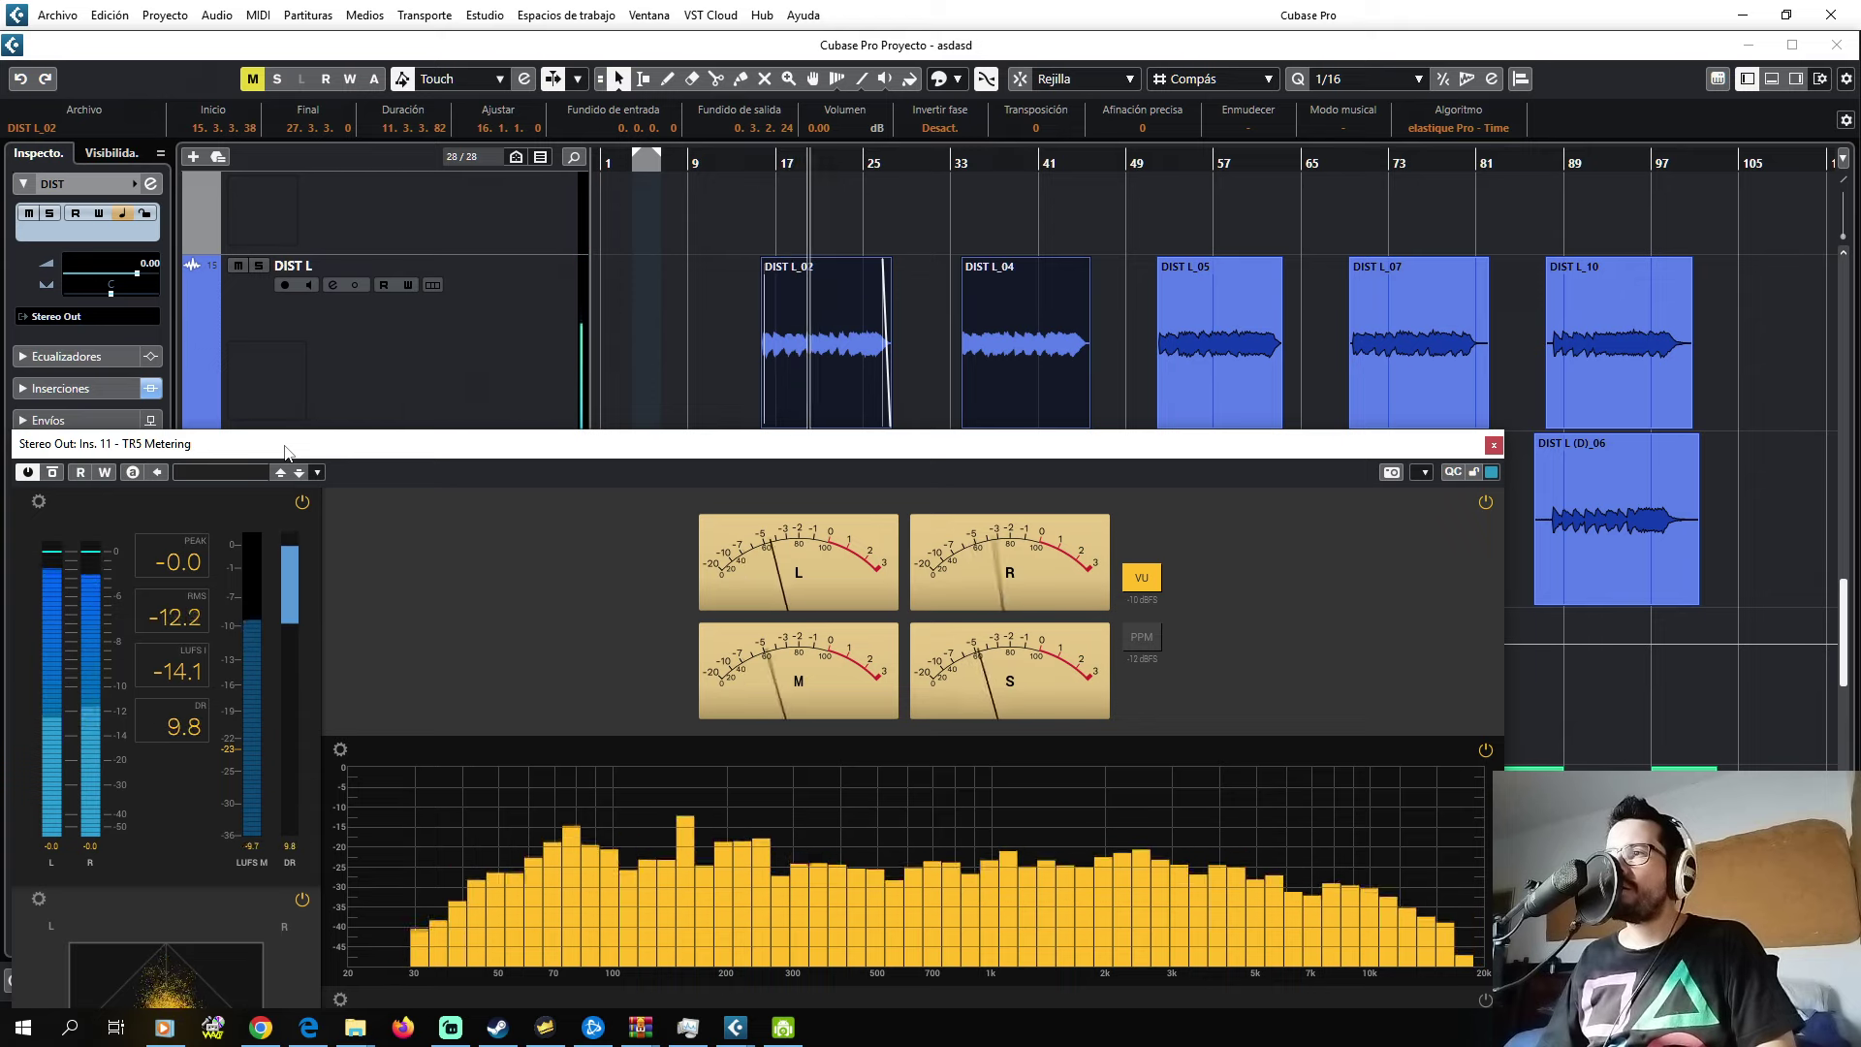
left_click_drag(285, 448, 583, 474)
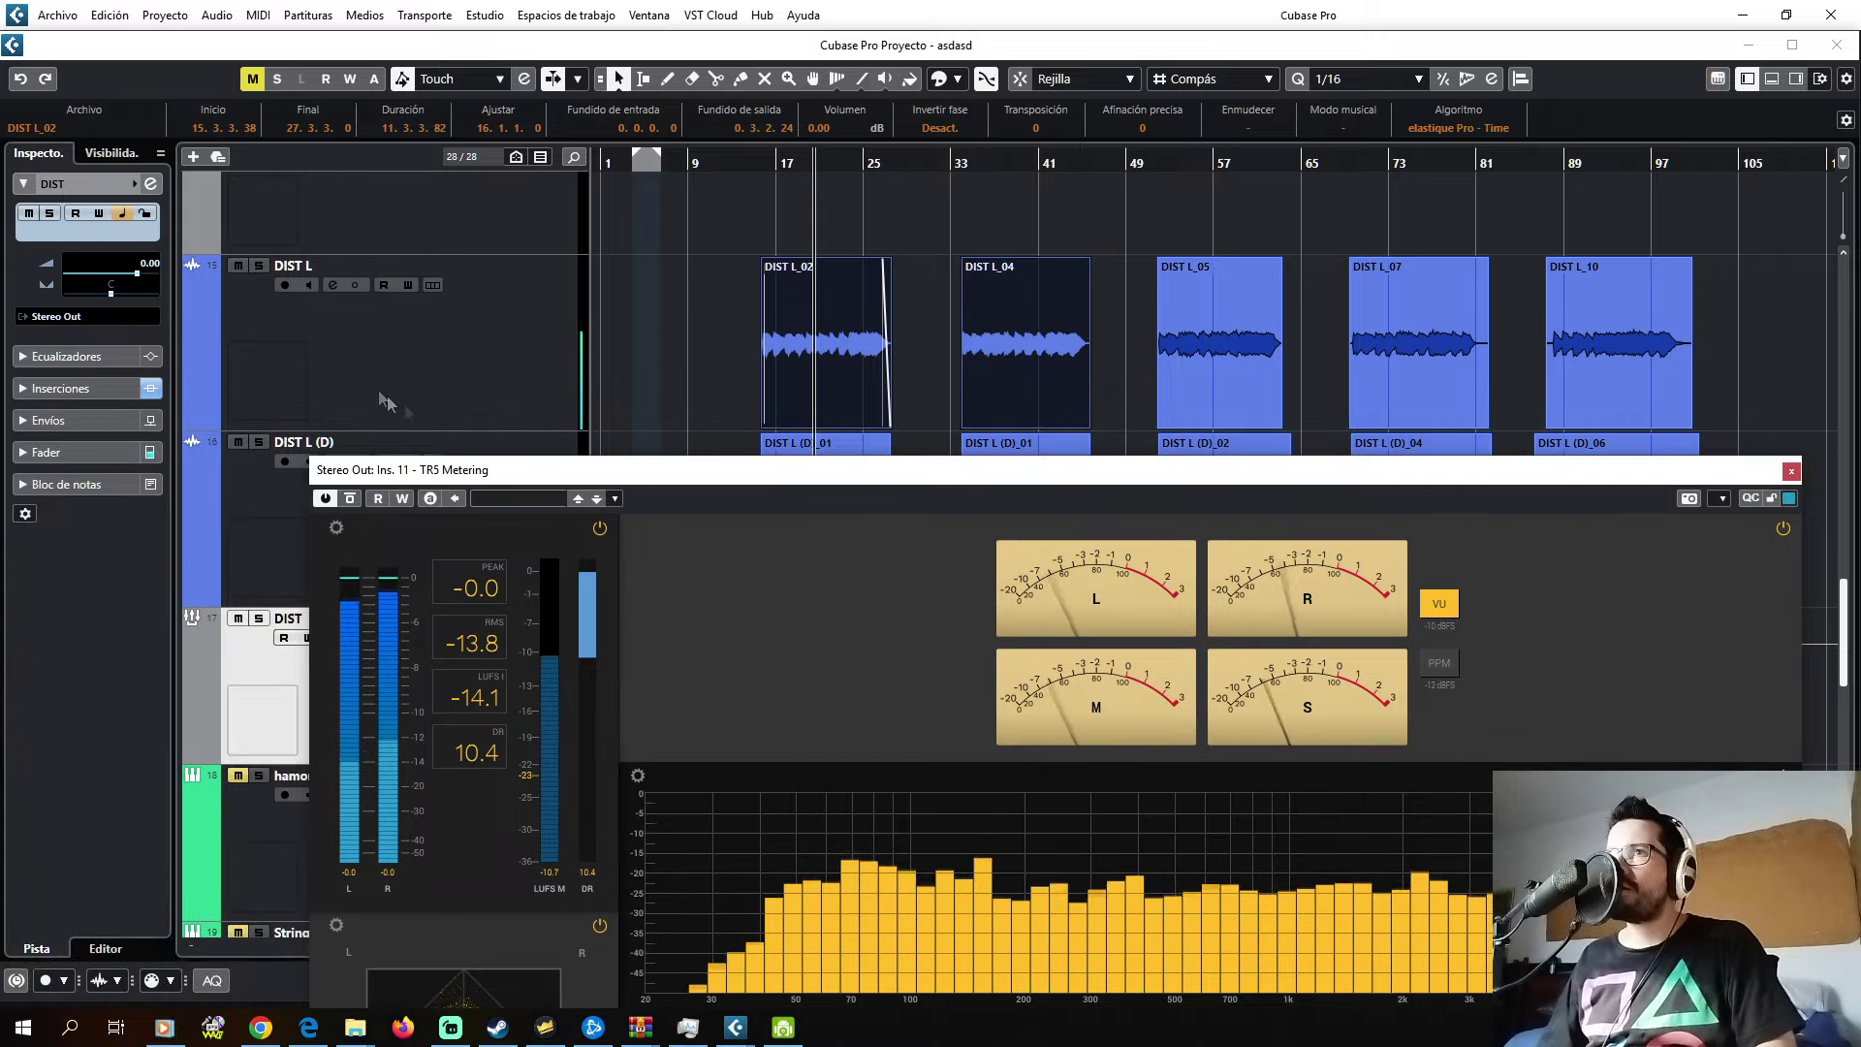
- Solo DIST L, replay it from about bar 15 to check its level on TR5 Metering, and unsolo it
left_click(259, 265)
left_click(755, 169)
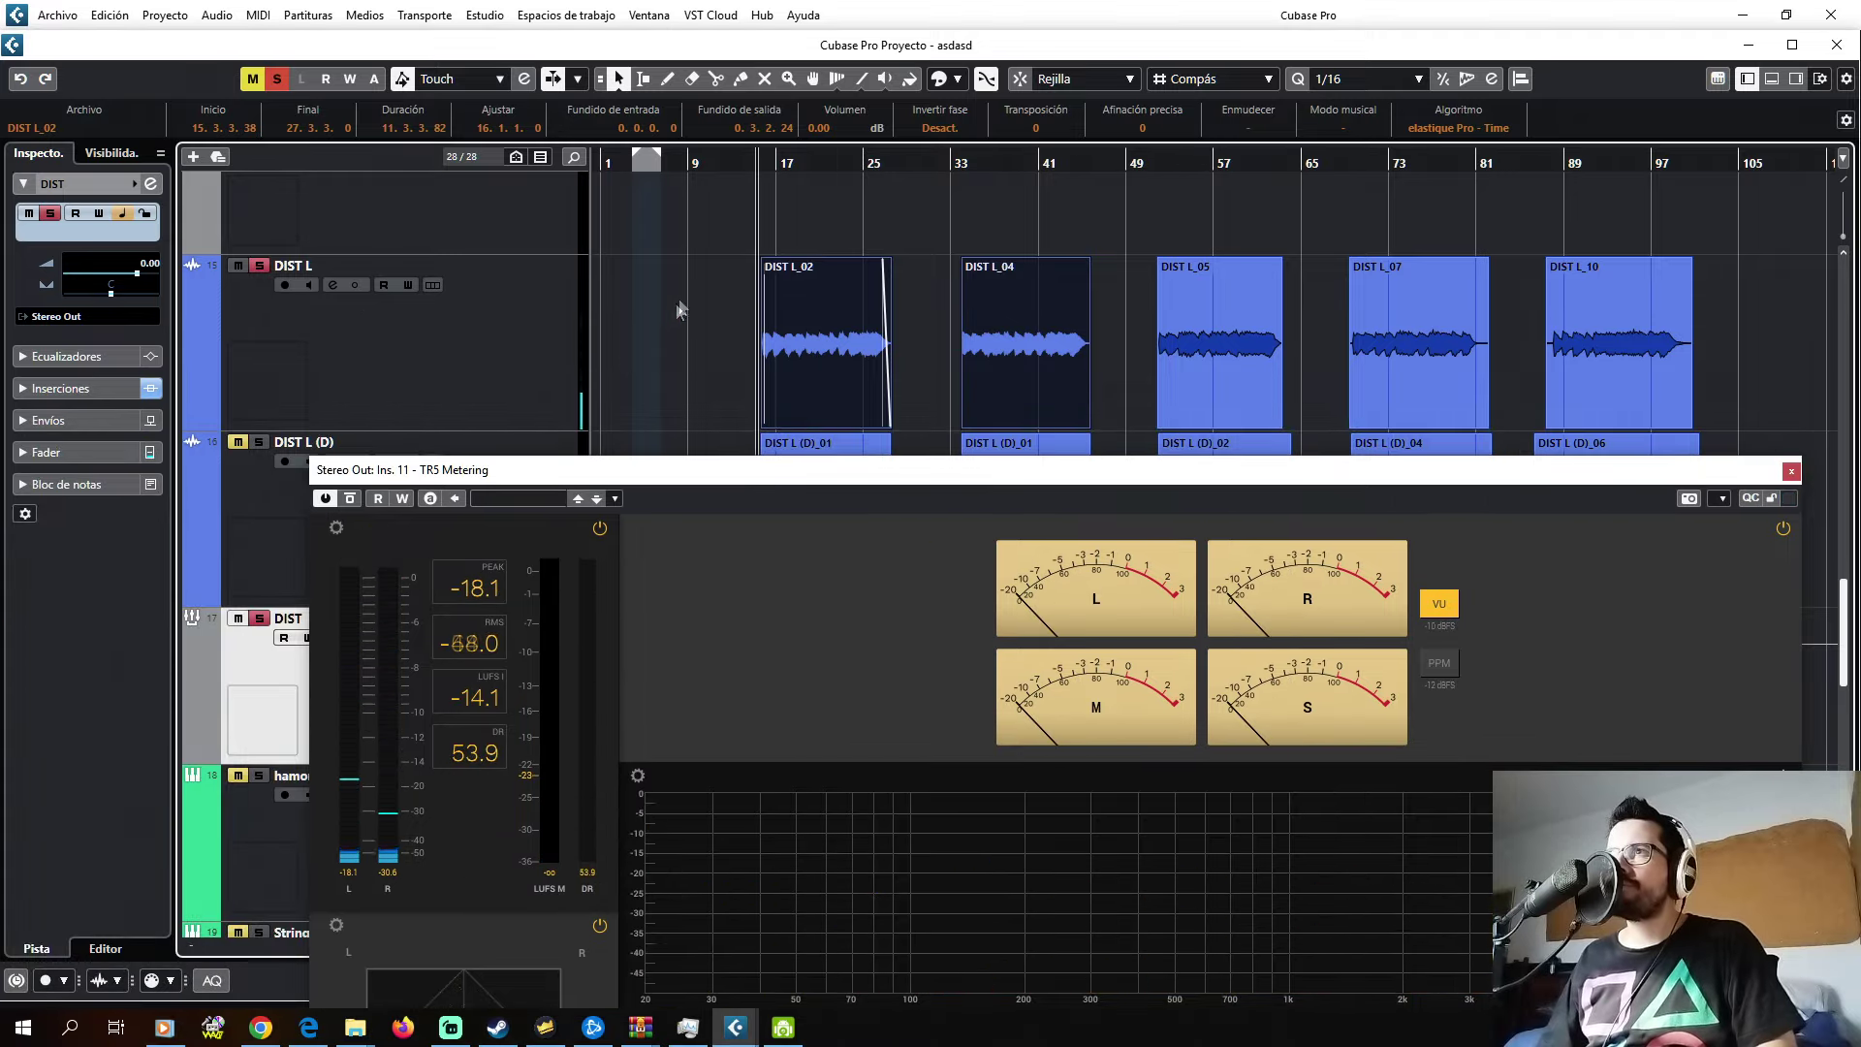
left_click_drag(771, 166, 771, 160)
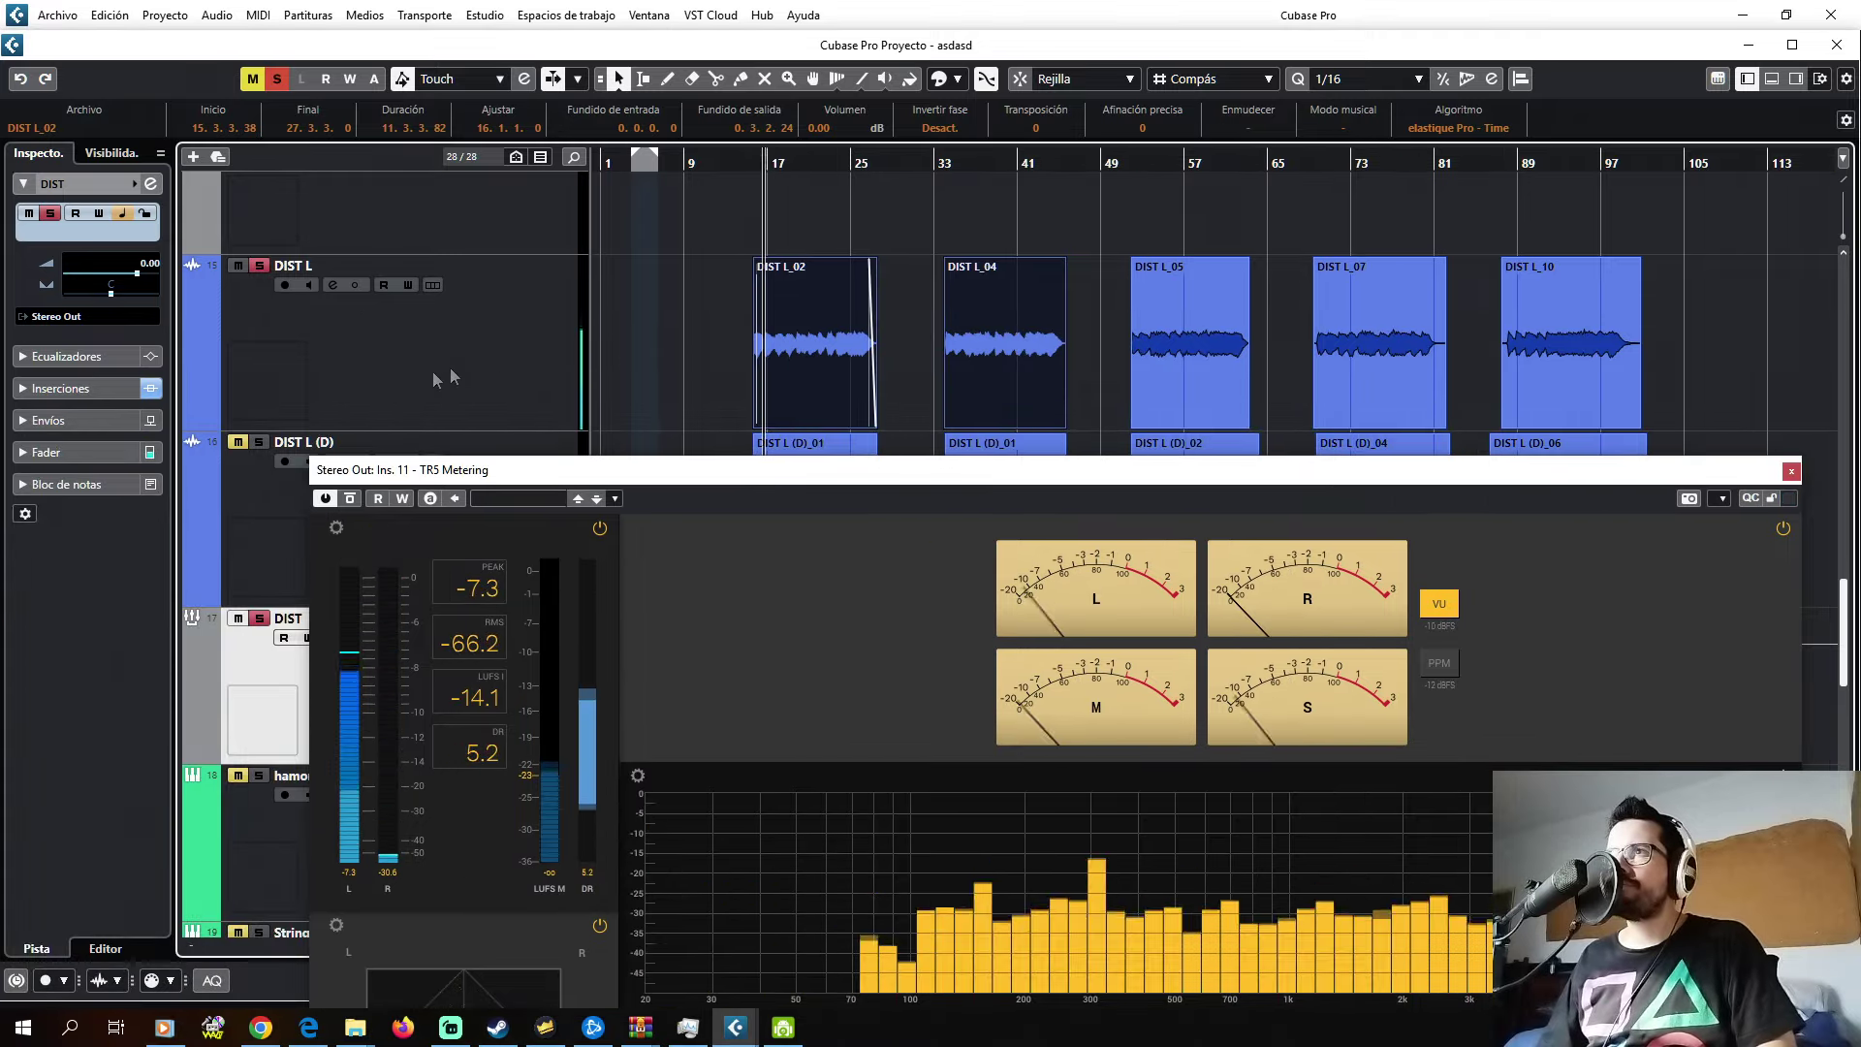
left_click(258, 266)
- Select the upper CLEan 1 (D) track, listen to it soloed to compare its level, and unsolo it
scroll(577, 329, "up", 1)
scroll(578, 322, "up", 2)
scroll(468, 326, "up", 2)
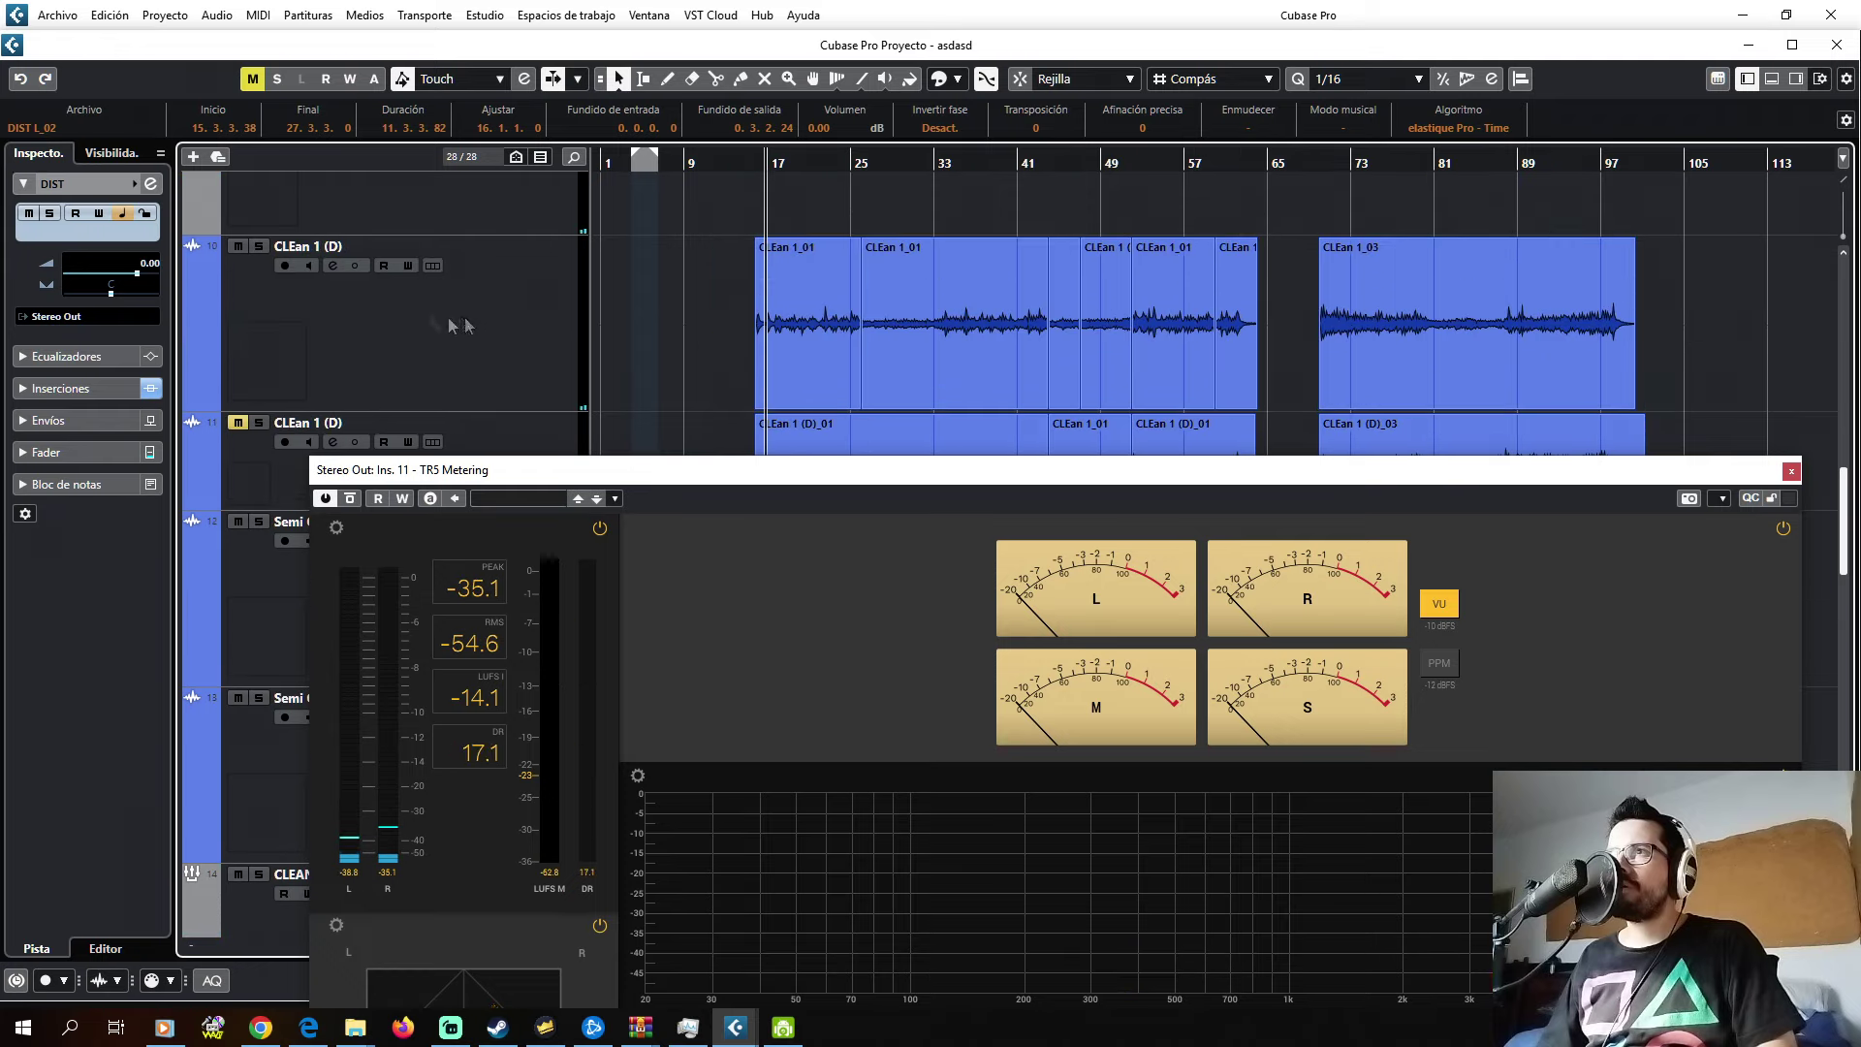
left_click(330, 337)
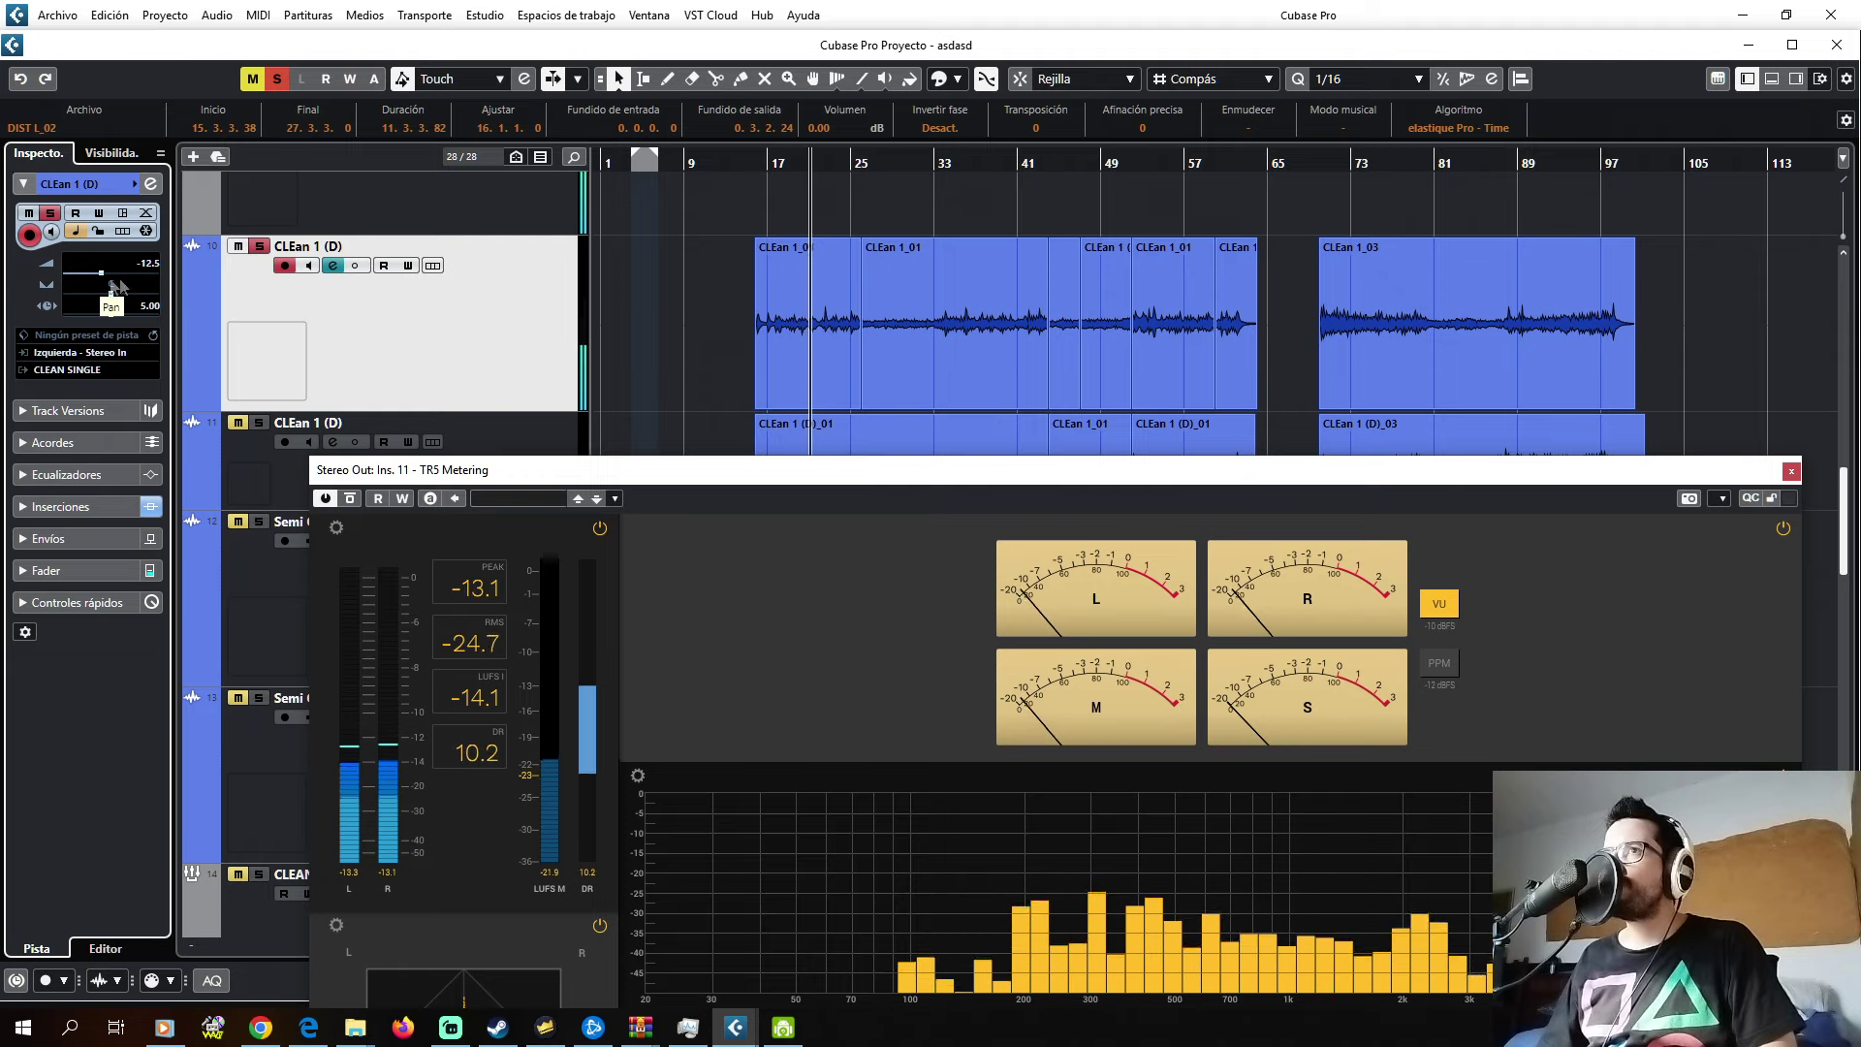
left_click(258, 246)
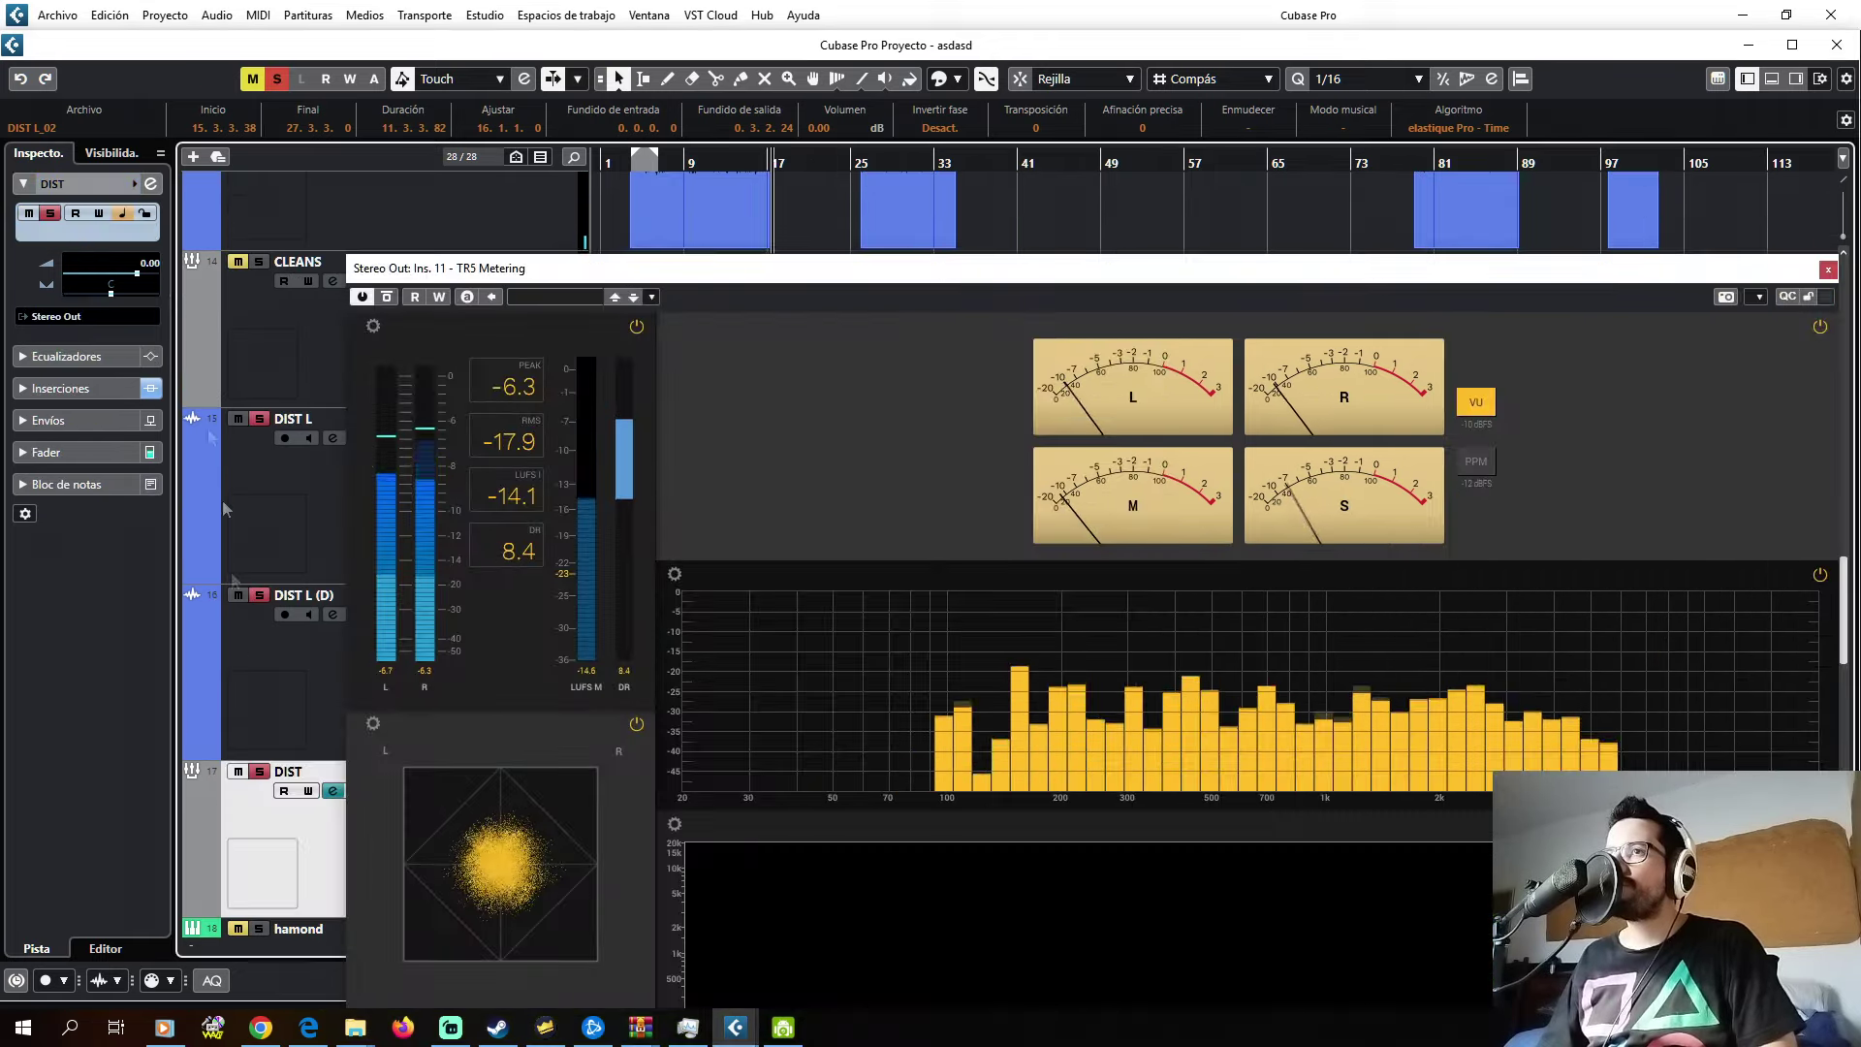
- In the DIST group's second Pro-Q 3, lower the high cut to about 6478 Hz and place the bell near 6666 Hz at about -4.09 dB
left_click(150, 184)
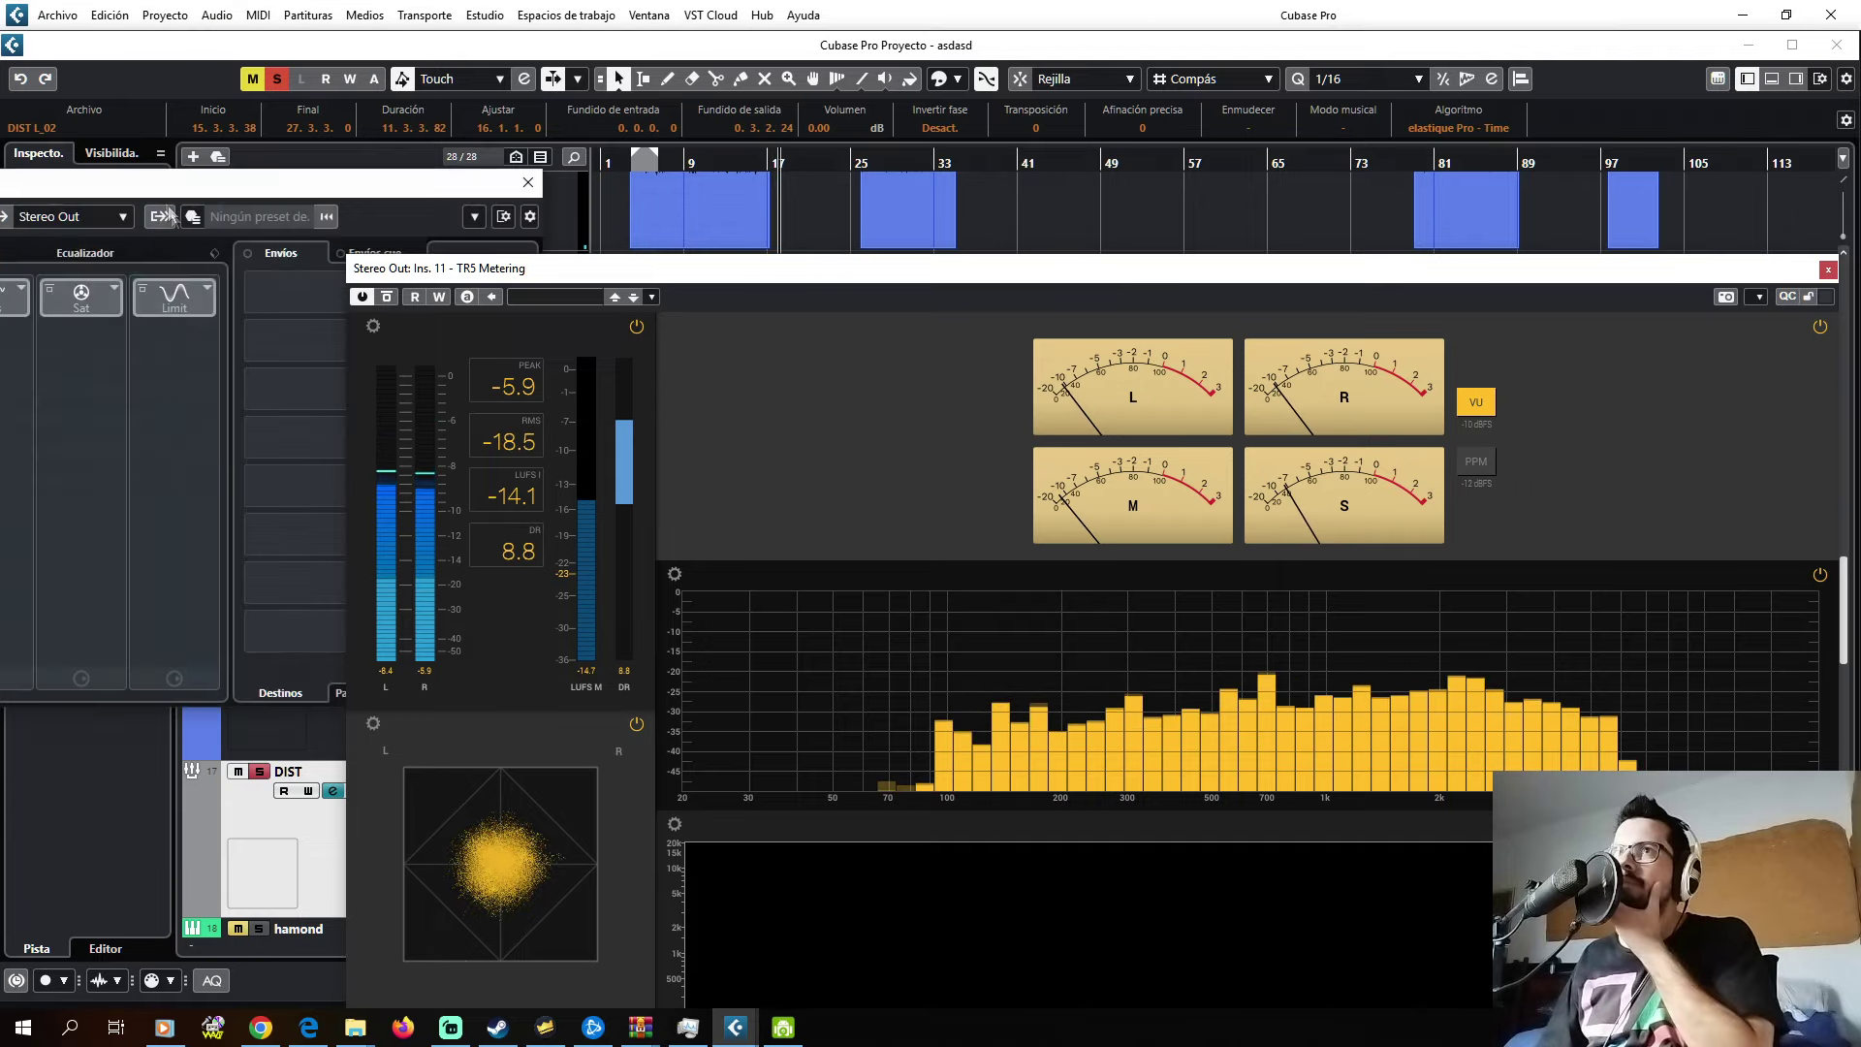
left_click(56, 258)
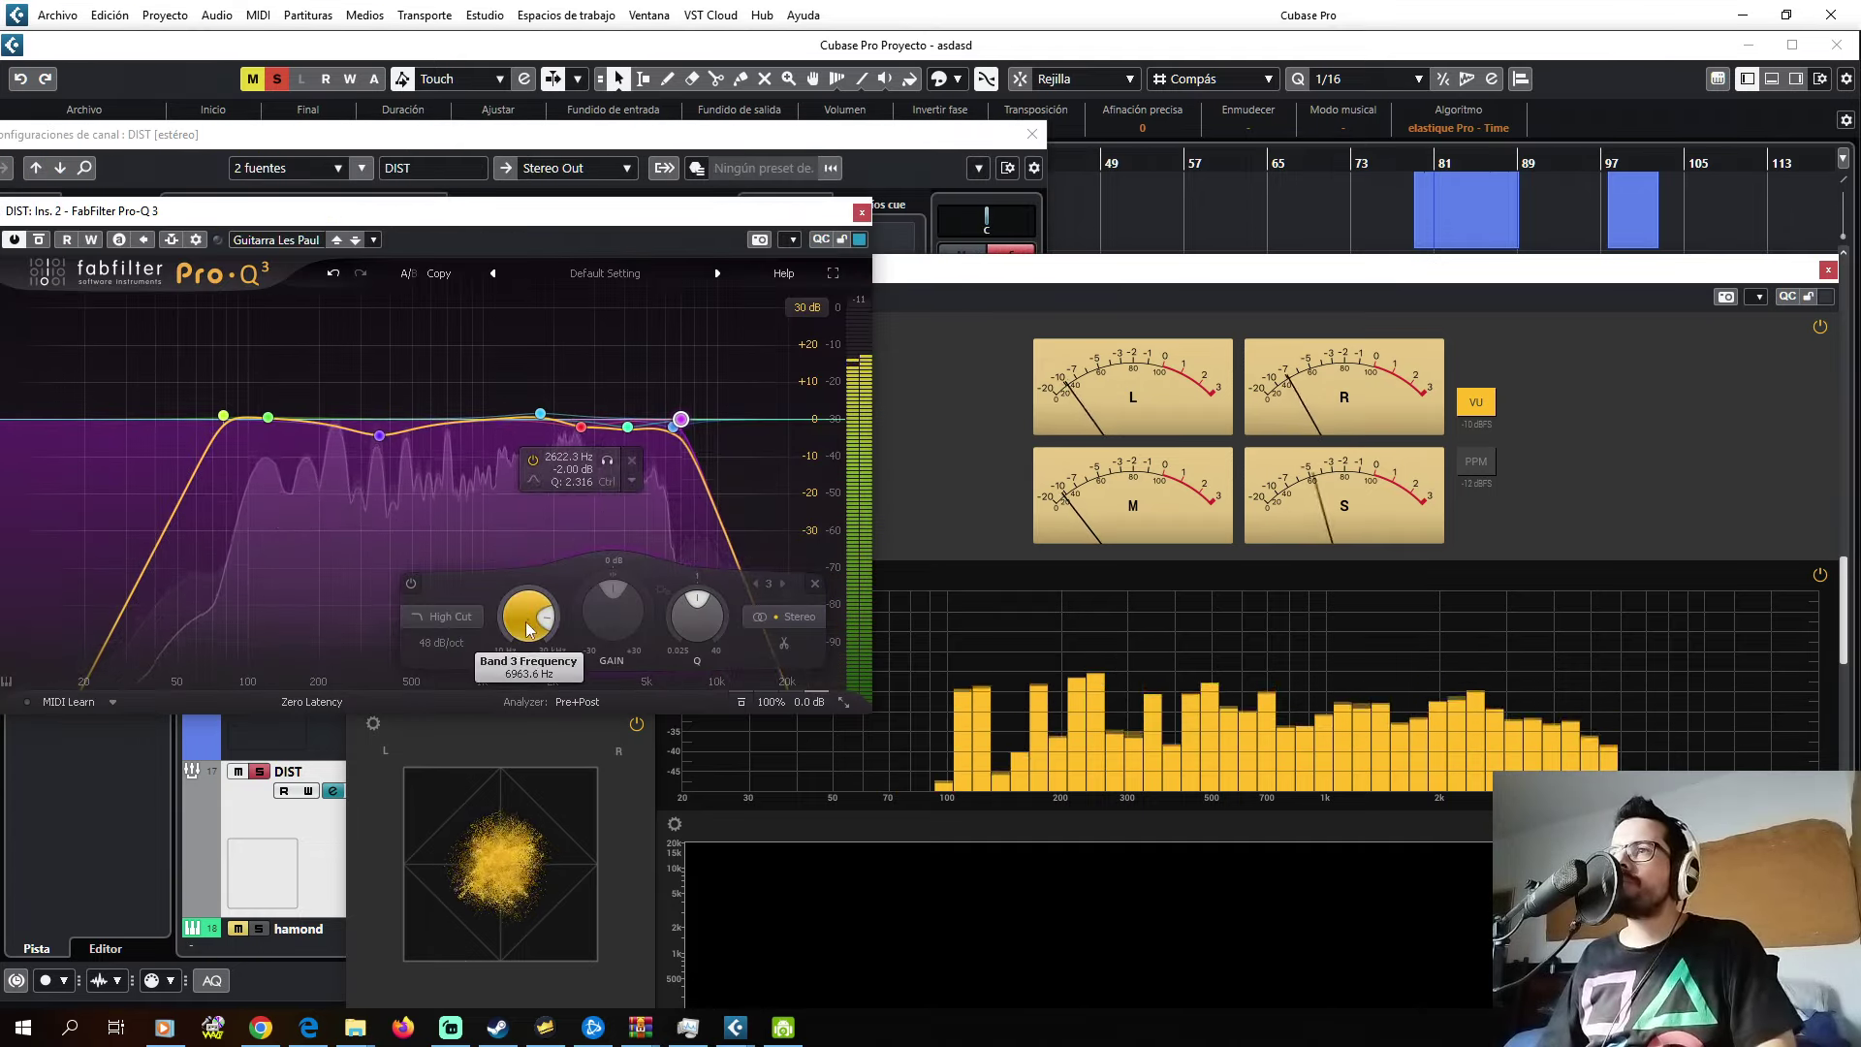
scroll(530, 621, "down", 2)
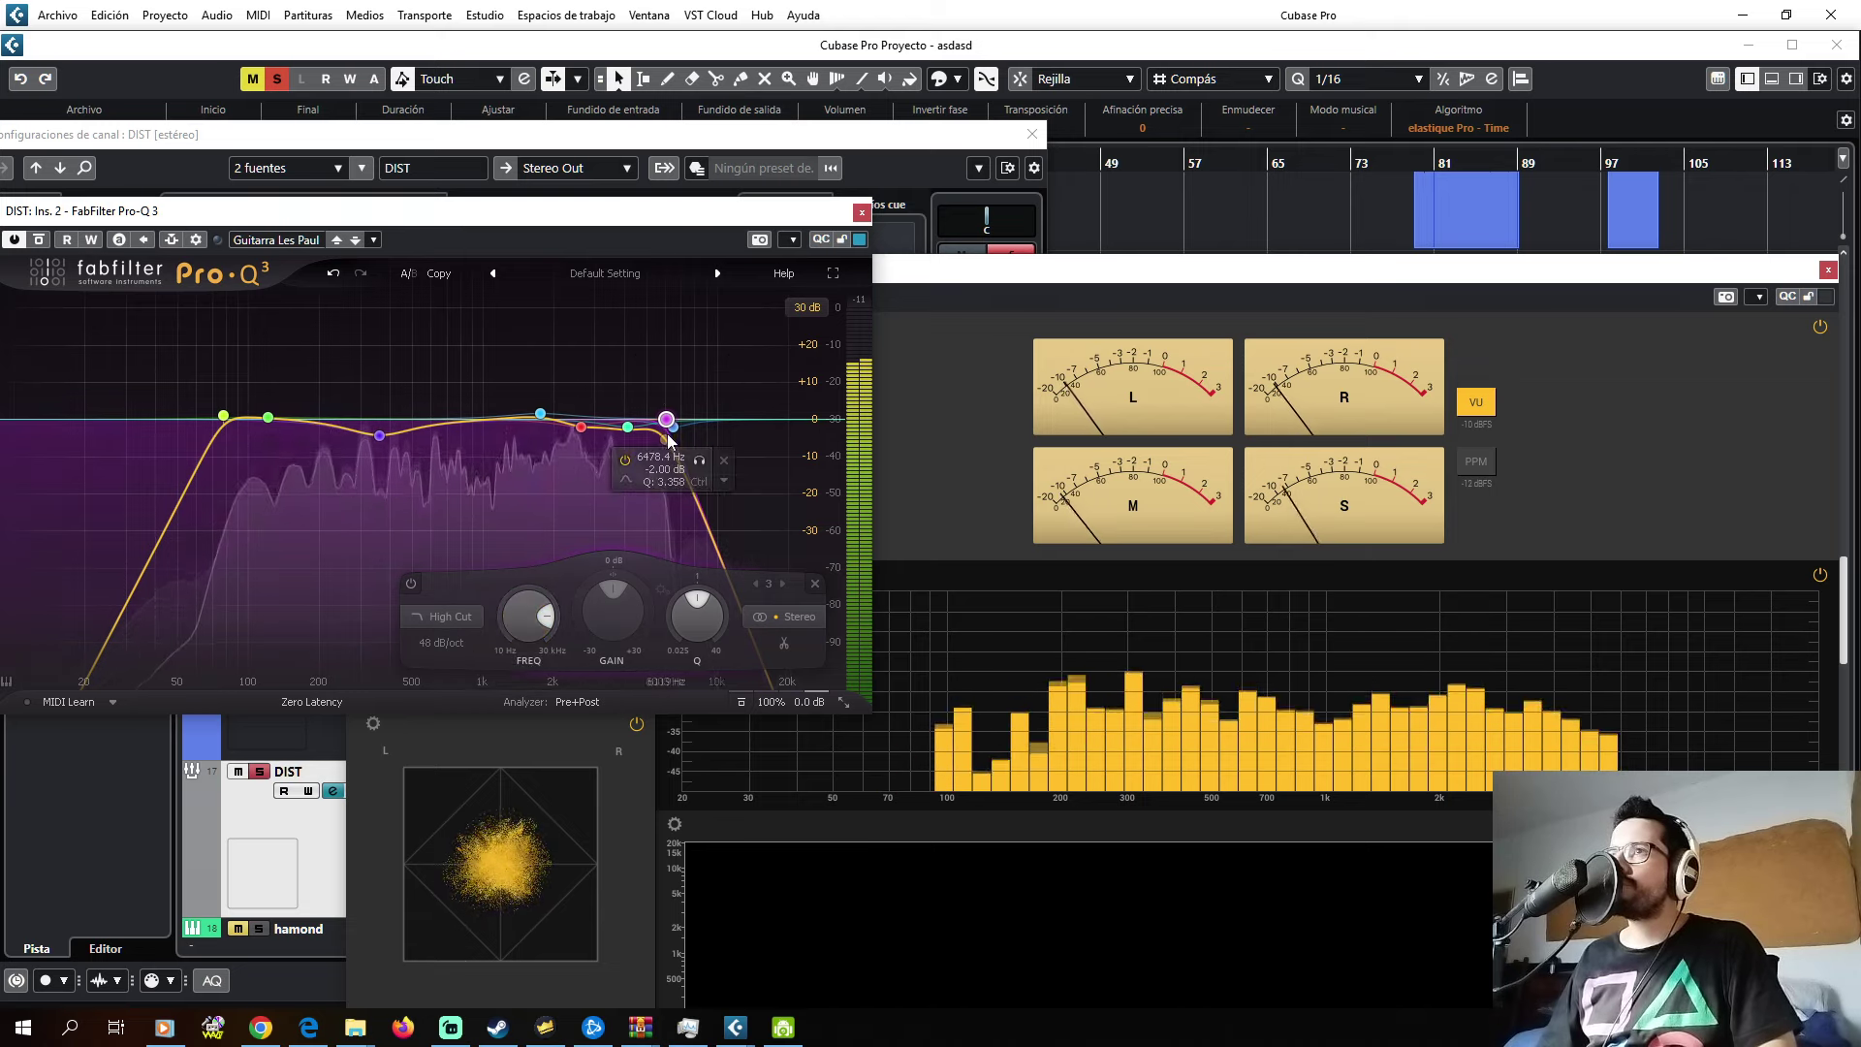
left_click_drag(669, 441, 675, 443)
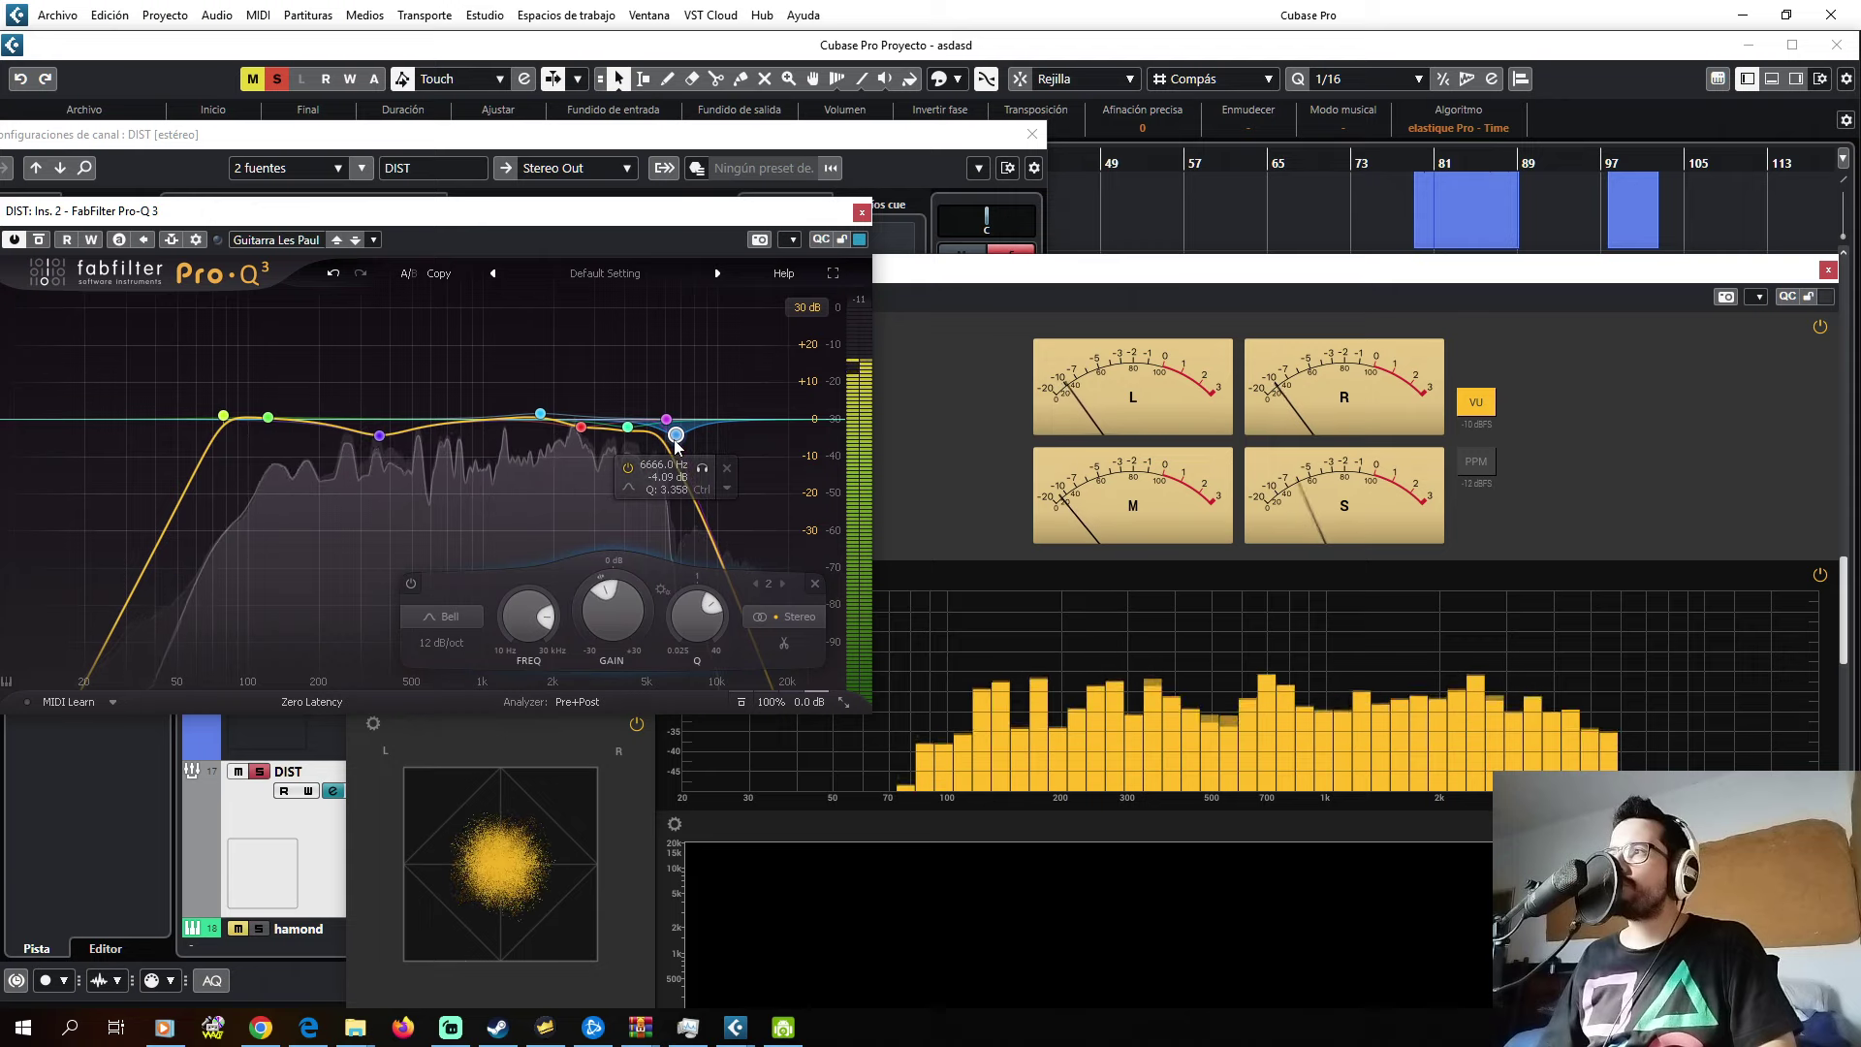
left_click(861, 213)
left_click(1032, 134)
- Clear all solos during playback of the full mix and mute the Strings and Strings (D) tracks
left_click(276, 79)
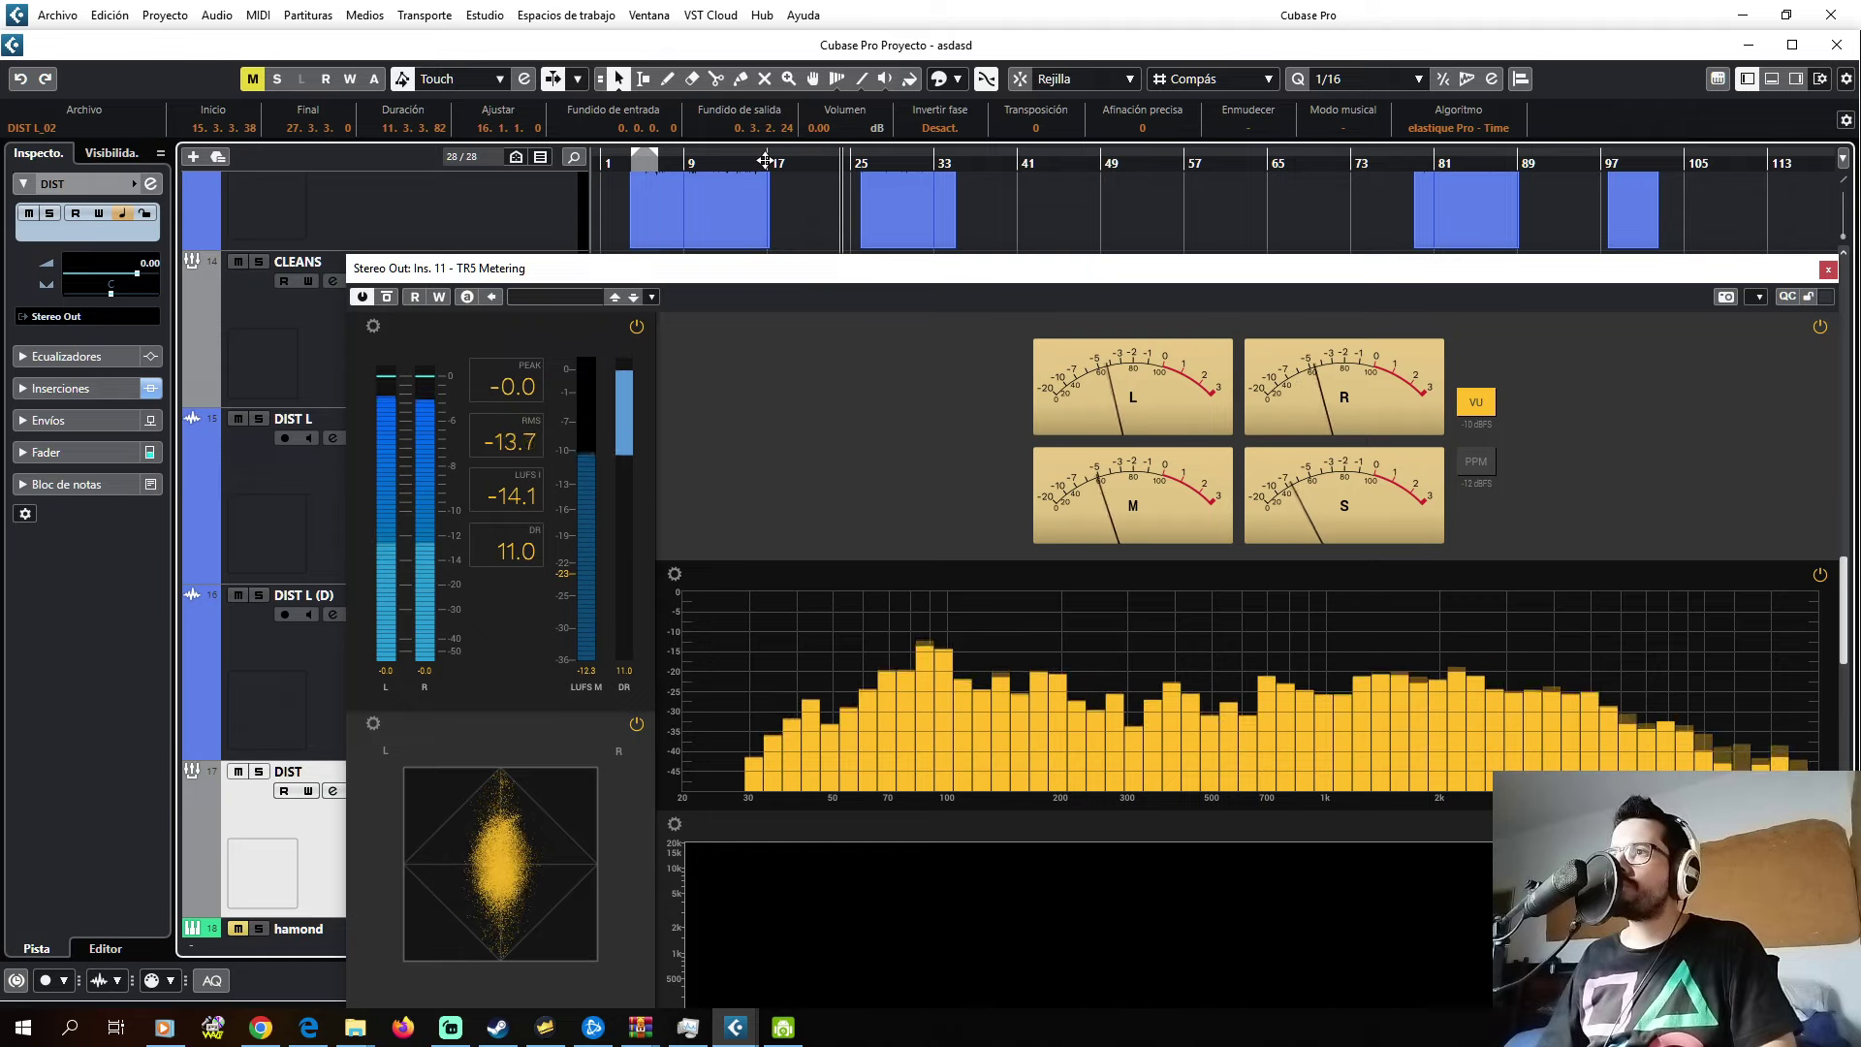
left_click_drag(737, 269, 1314, 404)
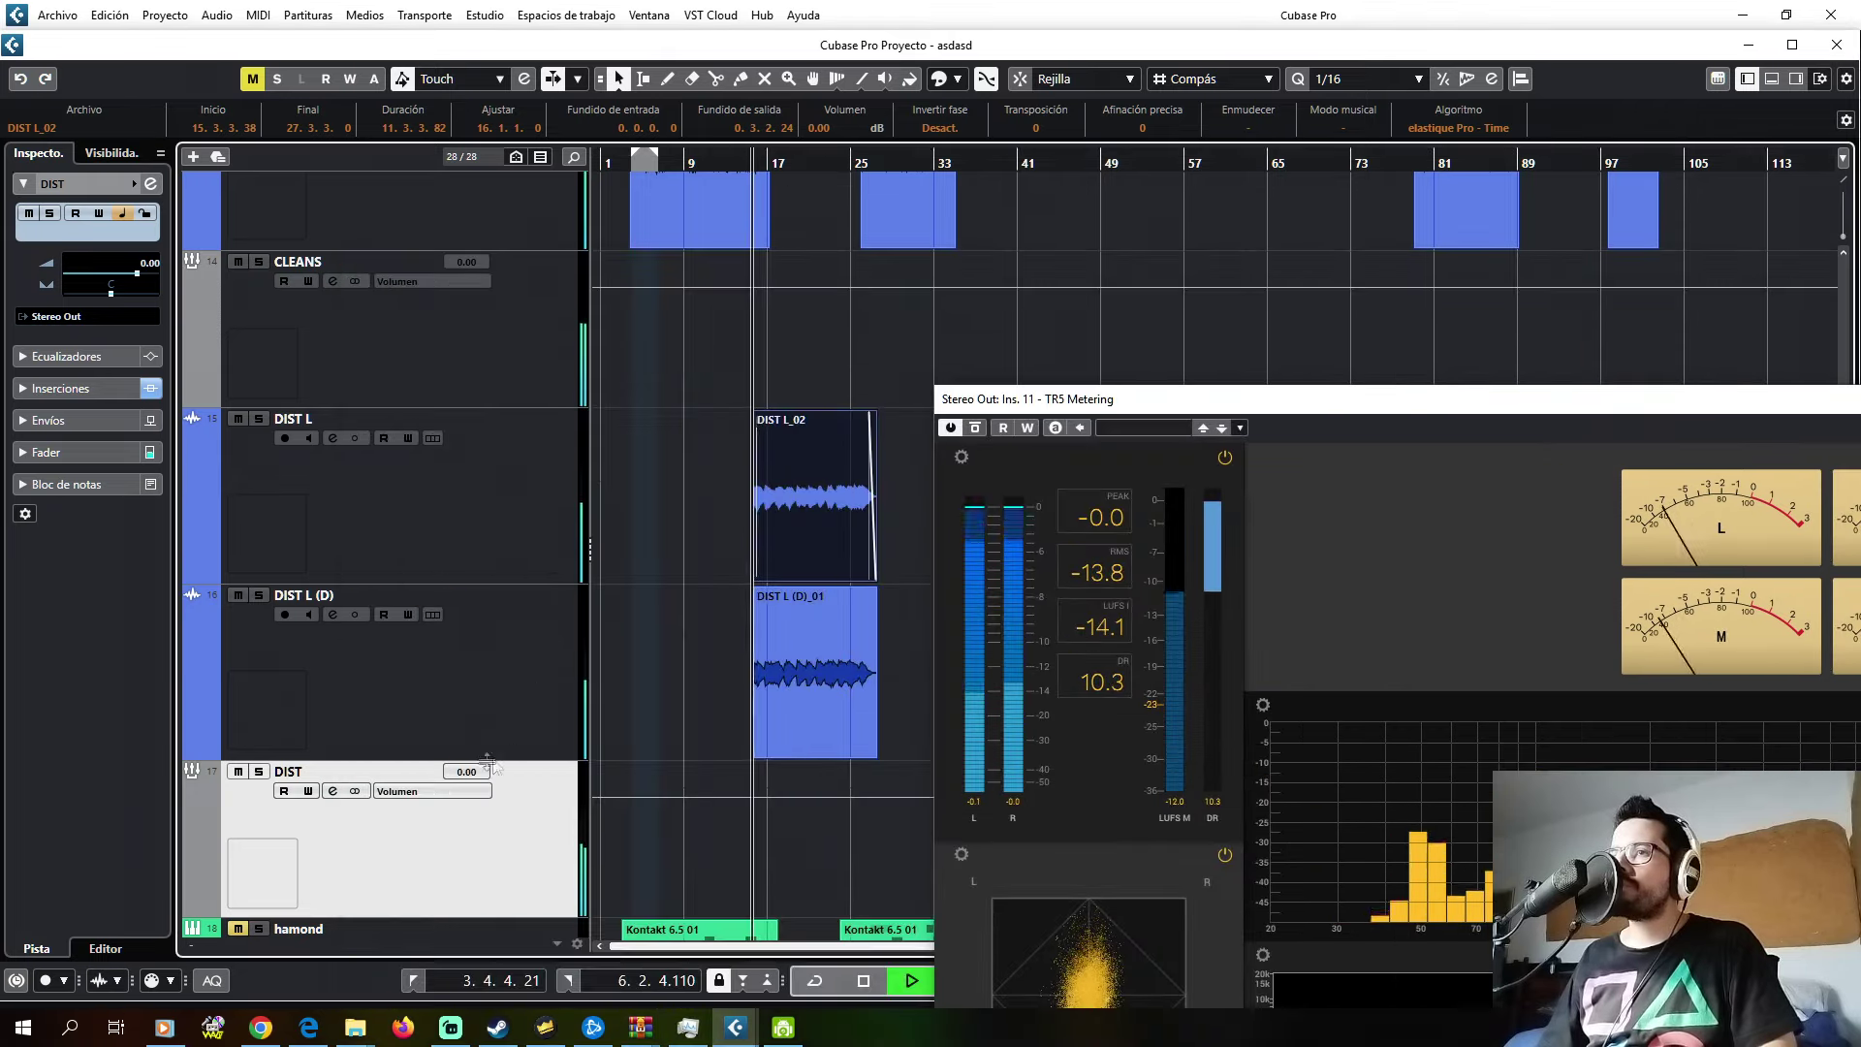
scroll(340, 828, "down", 3)
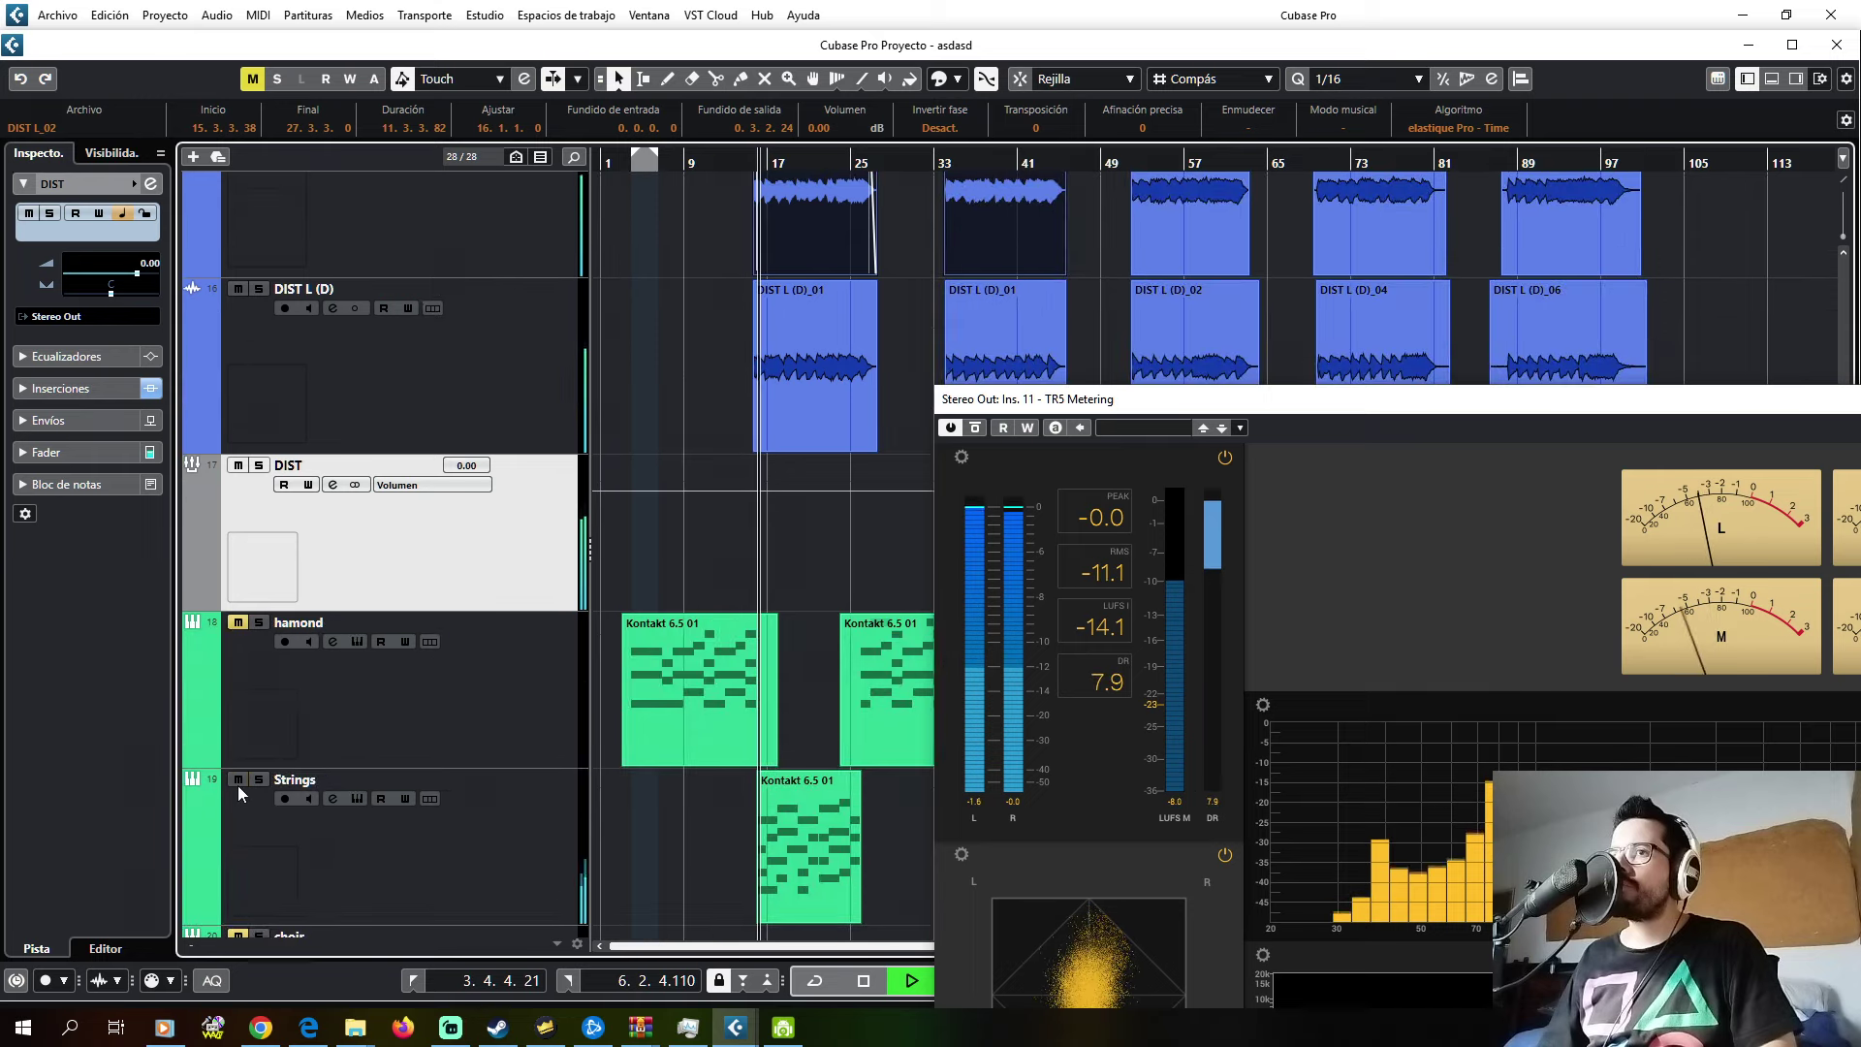
left_click(270, 818)
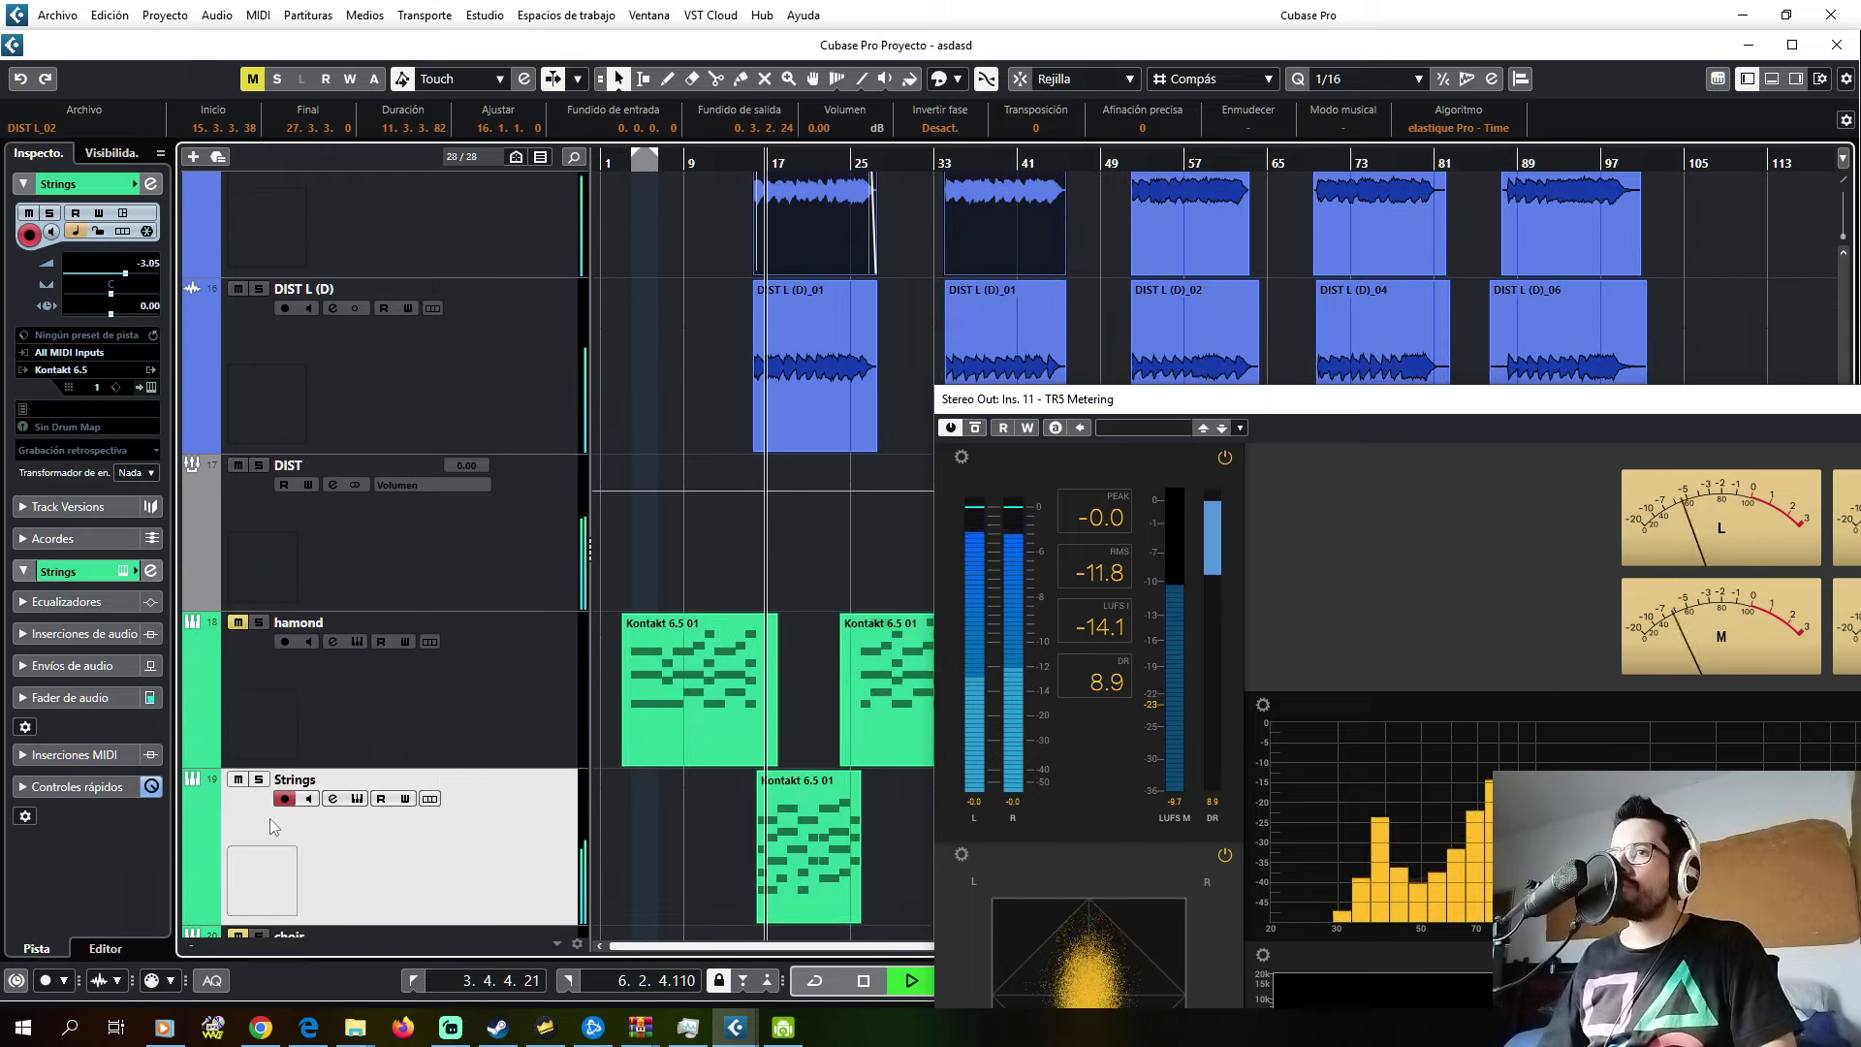
scroll(244, 822, "down", 2)
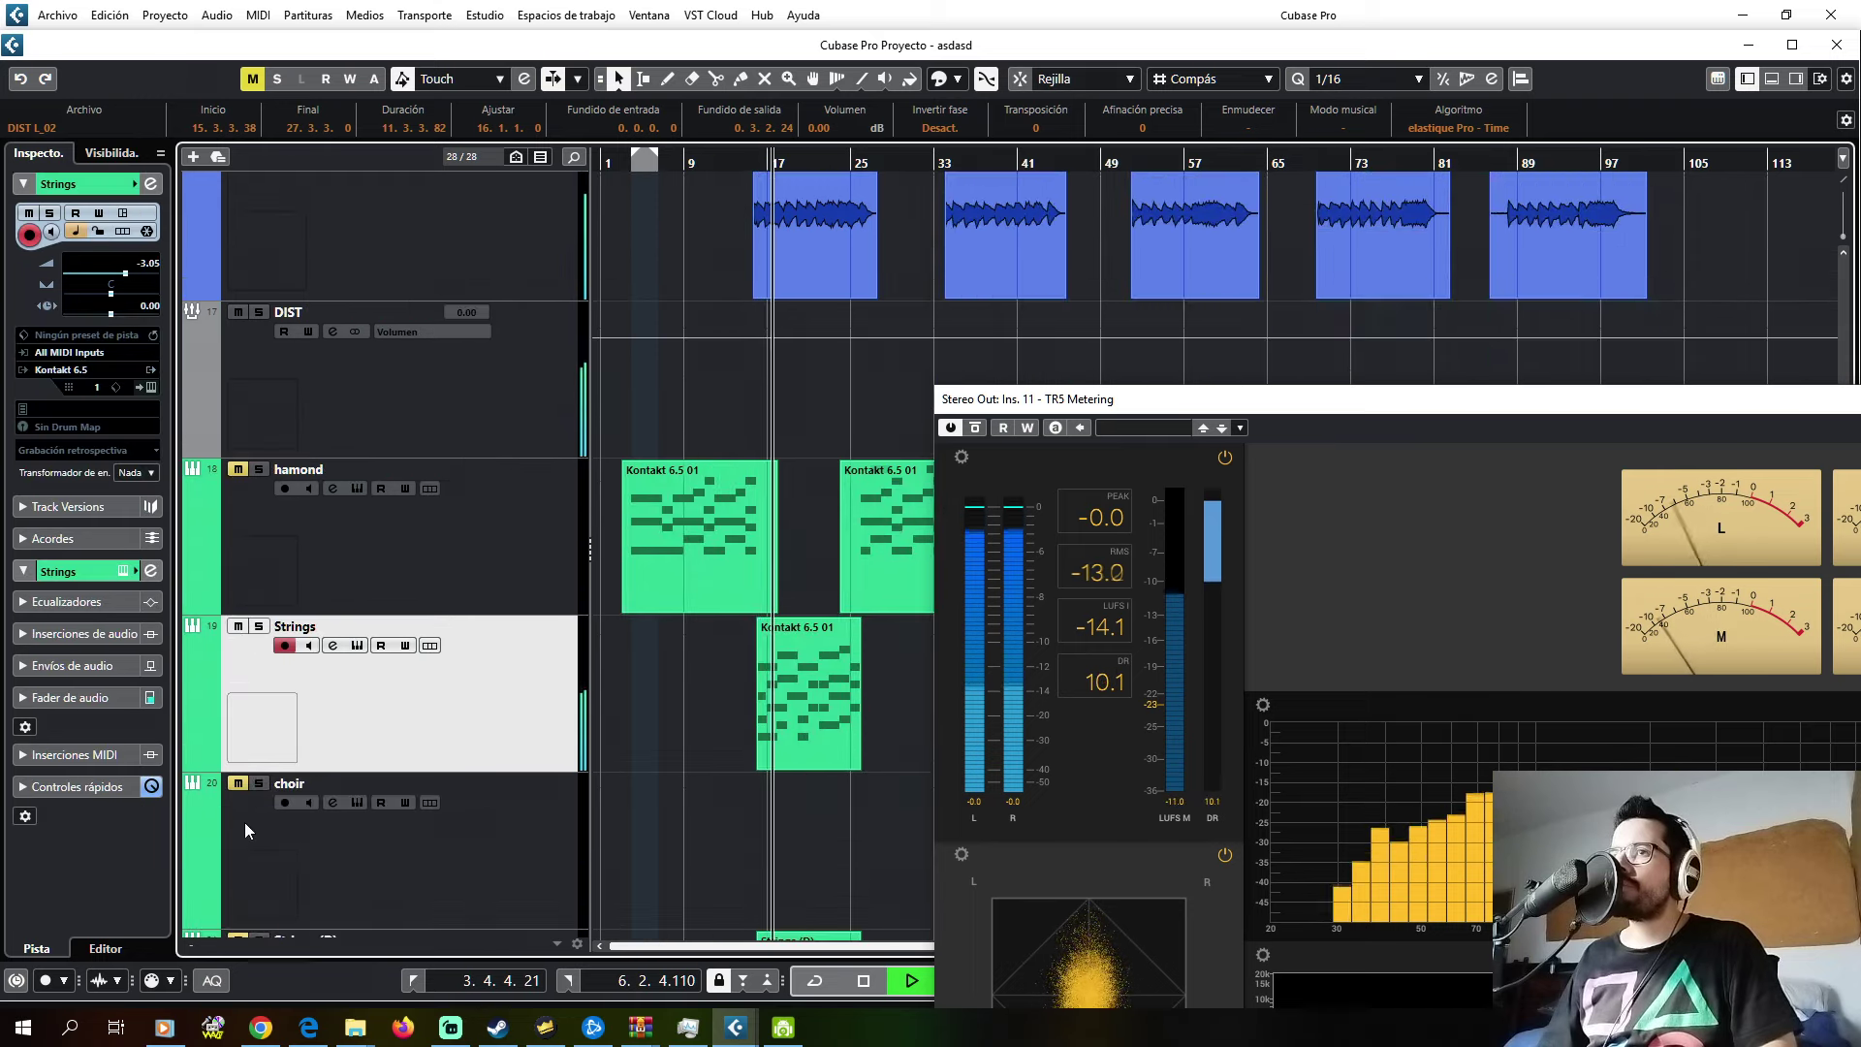
scroll(244, 830, "down", 2)
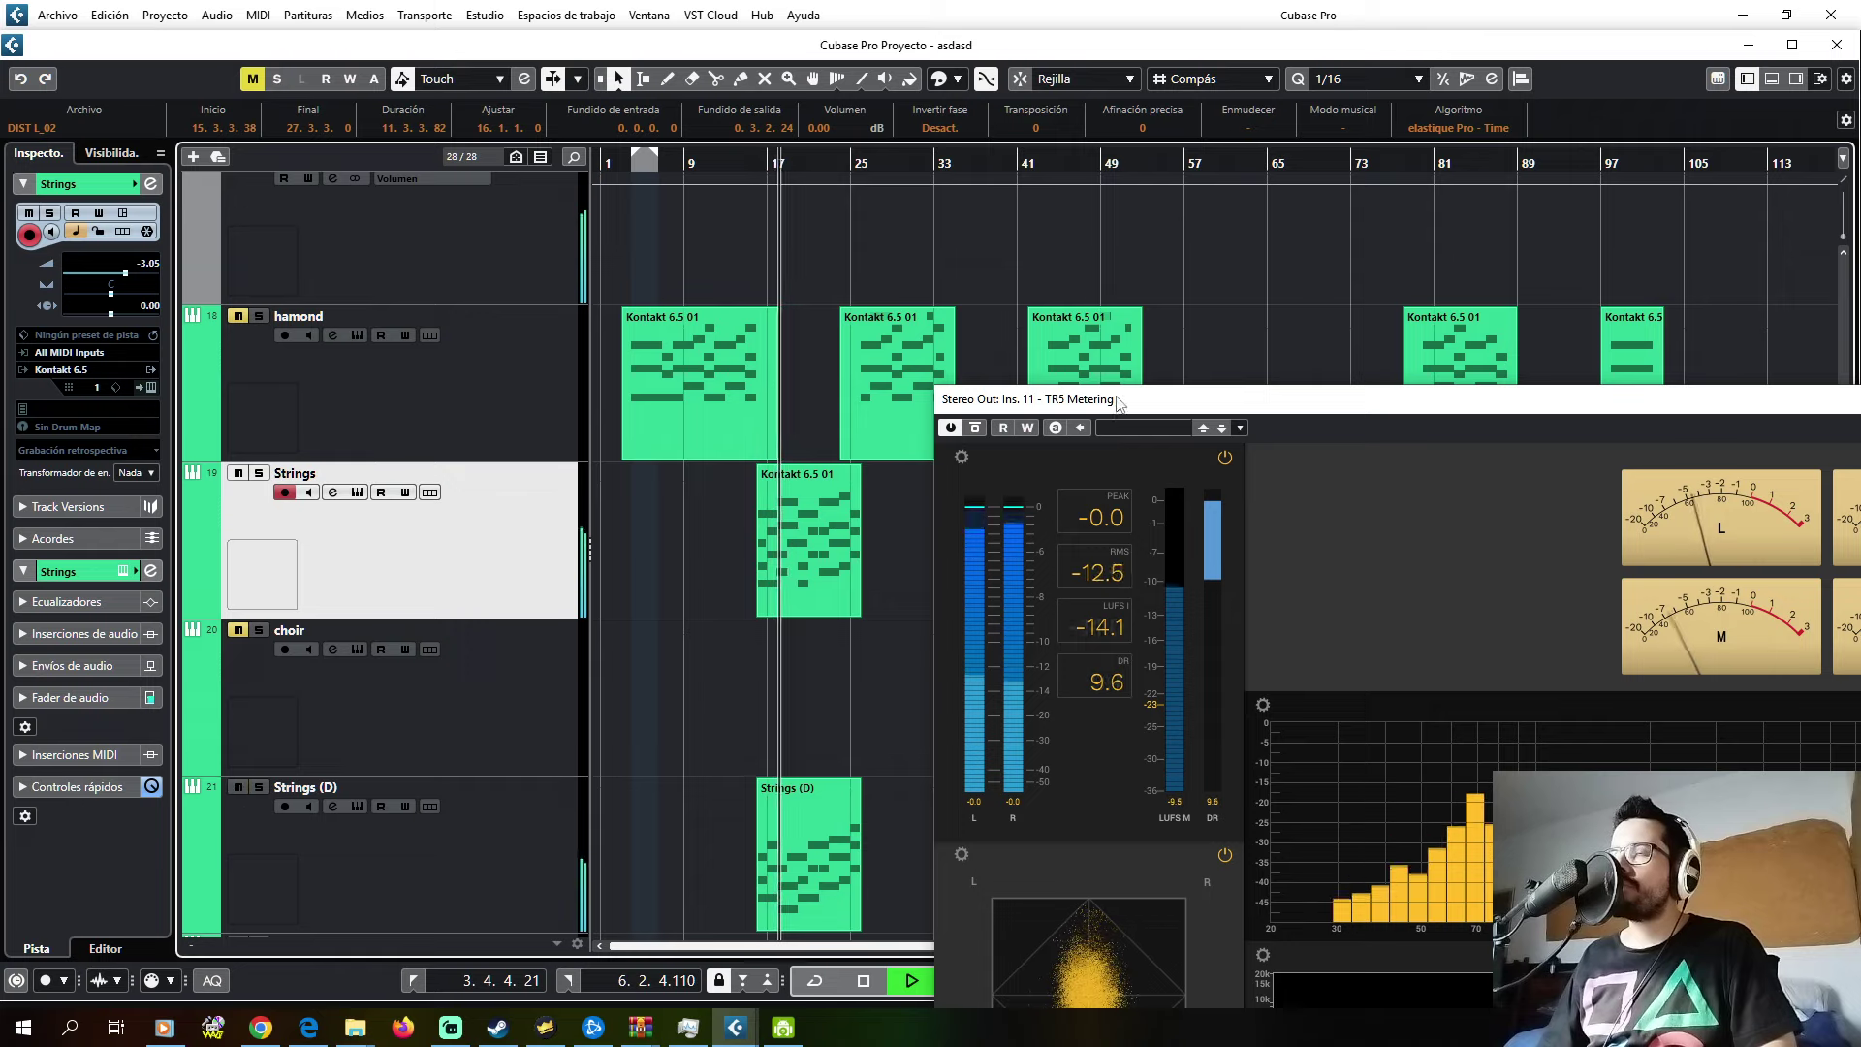
left_click_drag(1019, 402, 879, 384)
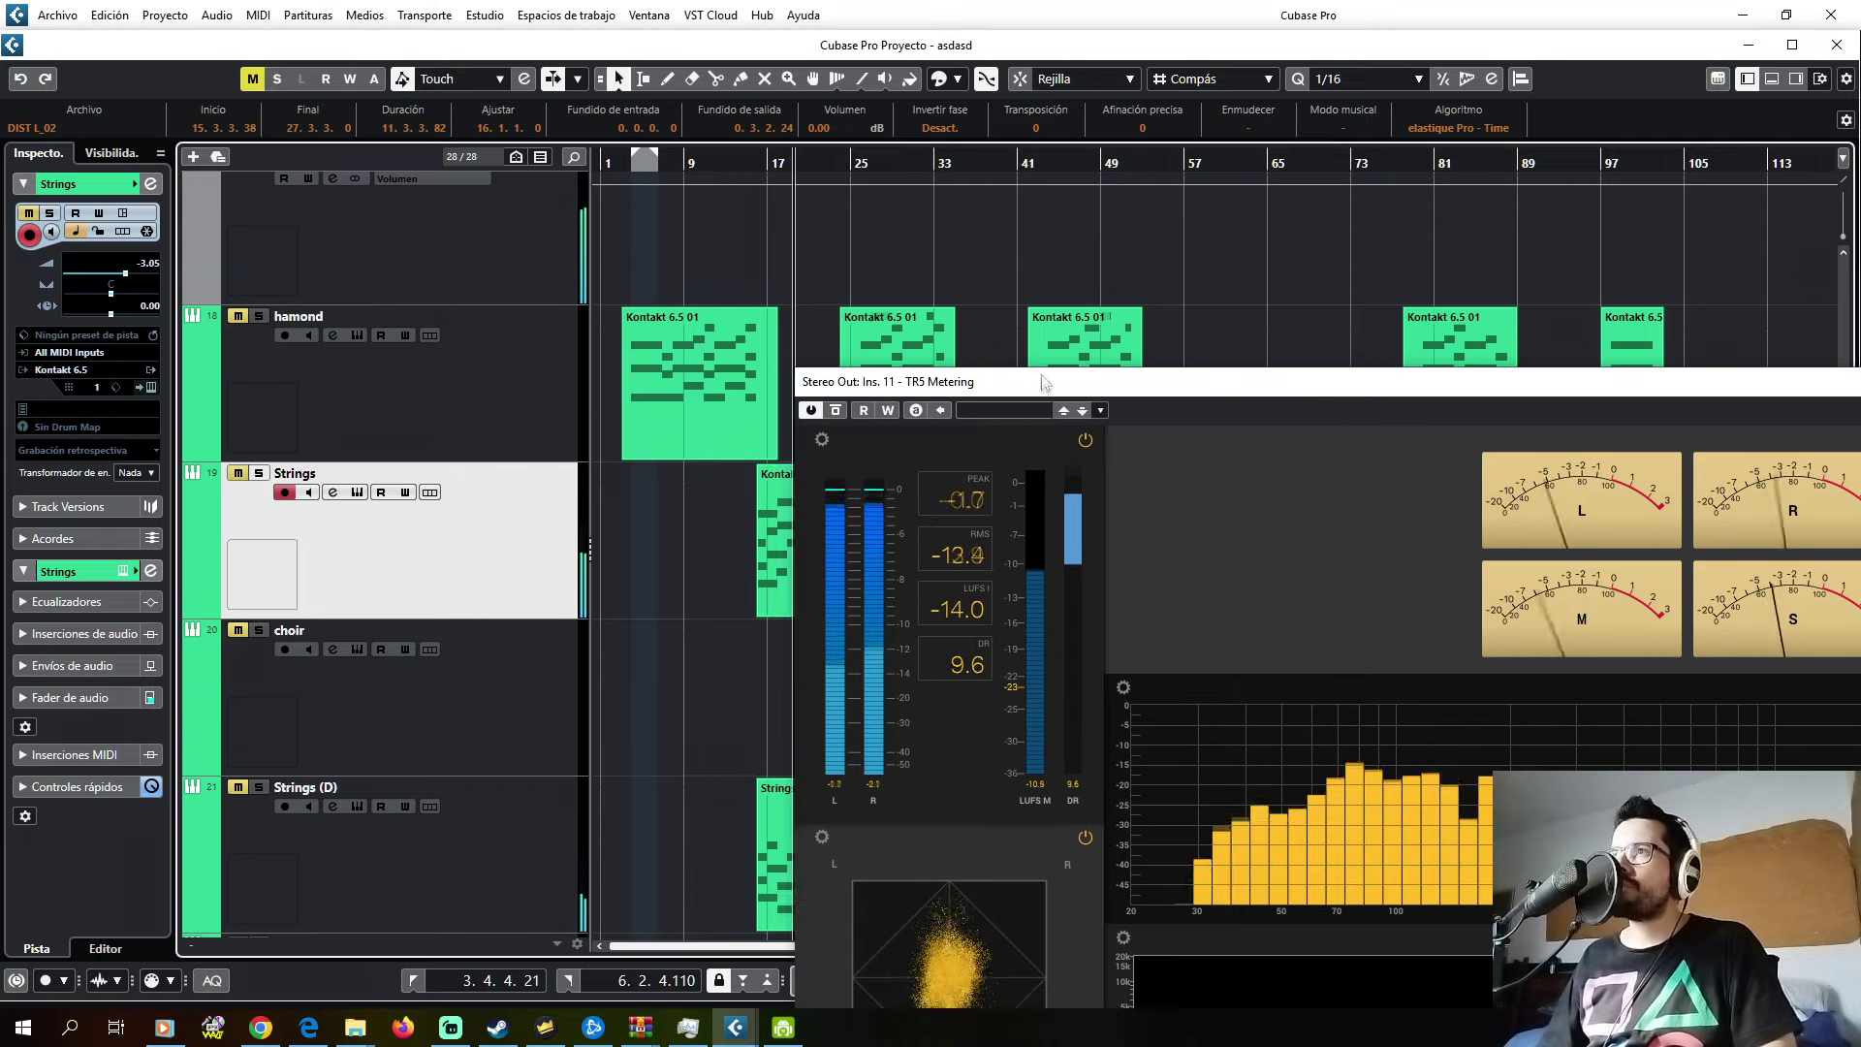
- Check the mix on TR5 Metering, close it, and stop playback with the DIST L track selected
left_click_drag(1020, 382, 506, 362)
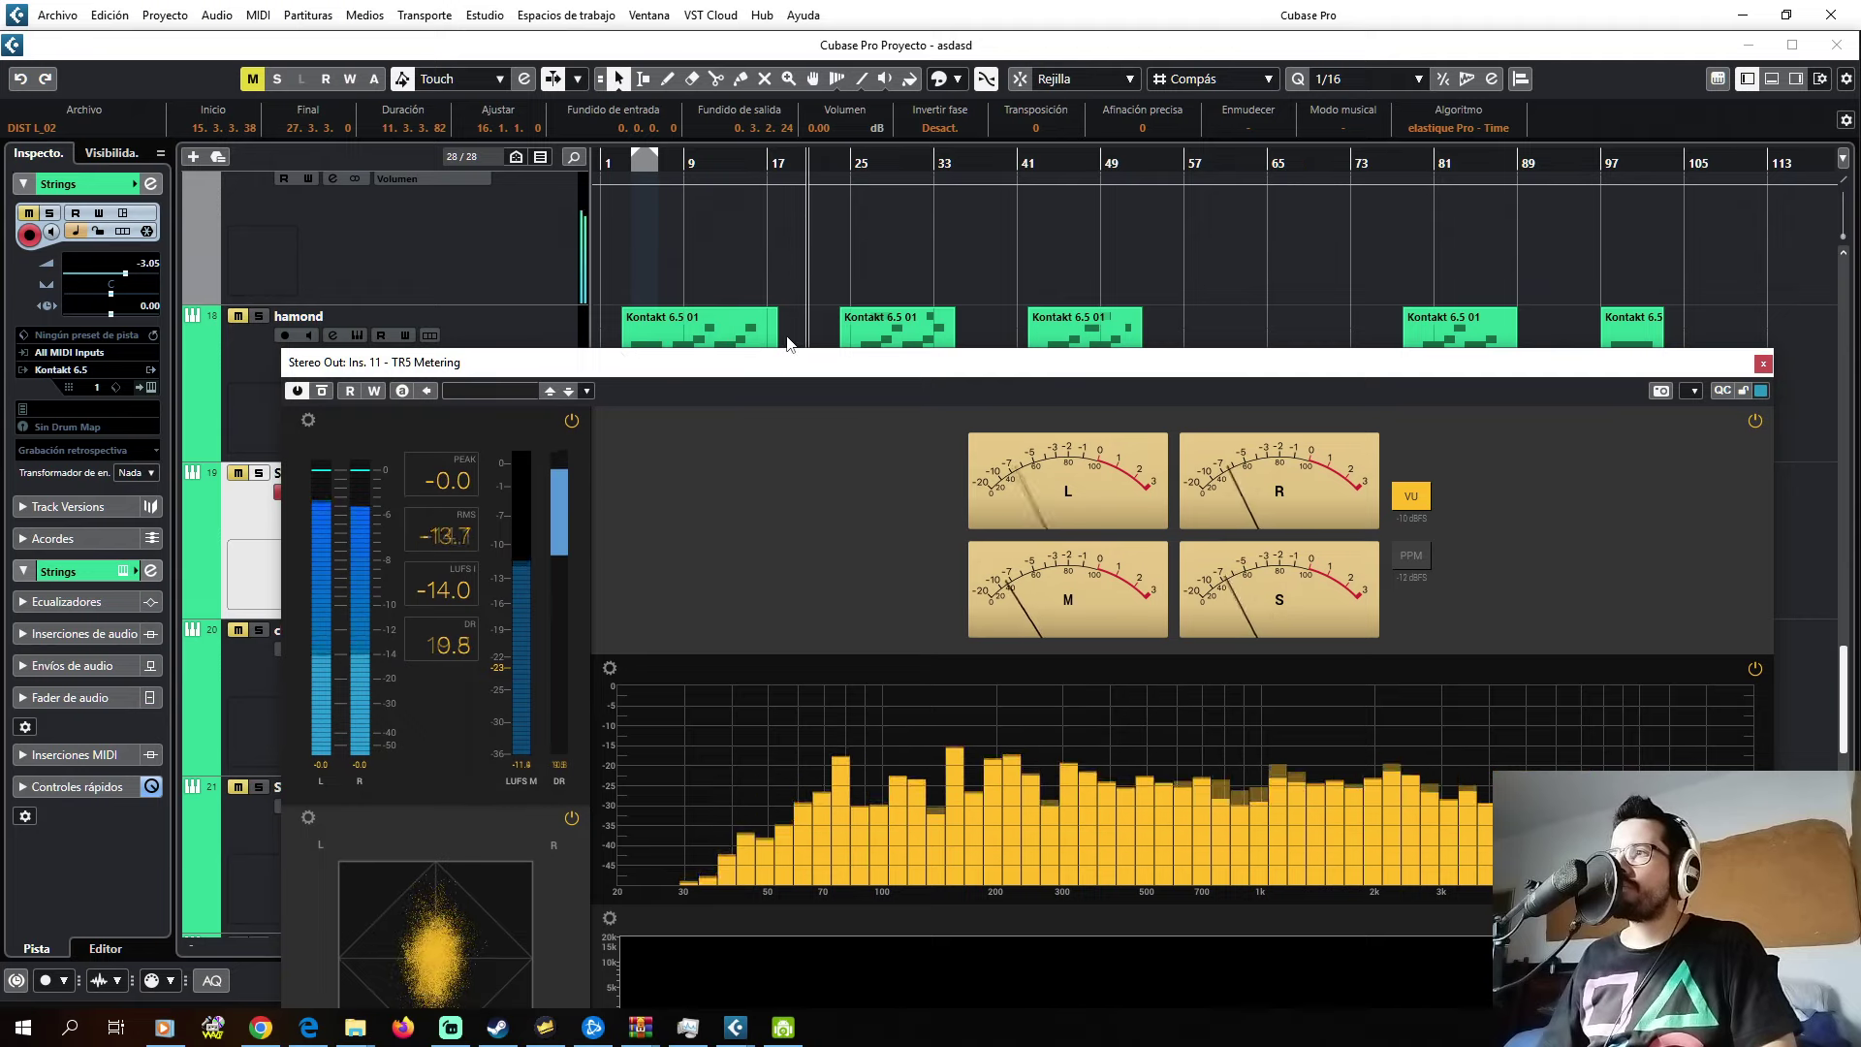
left_click(1761, 363)
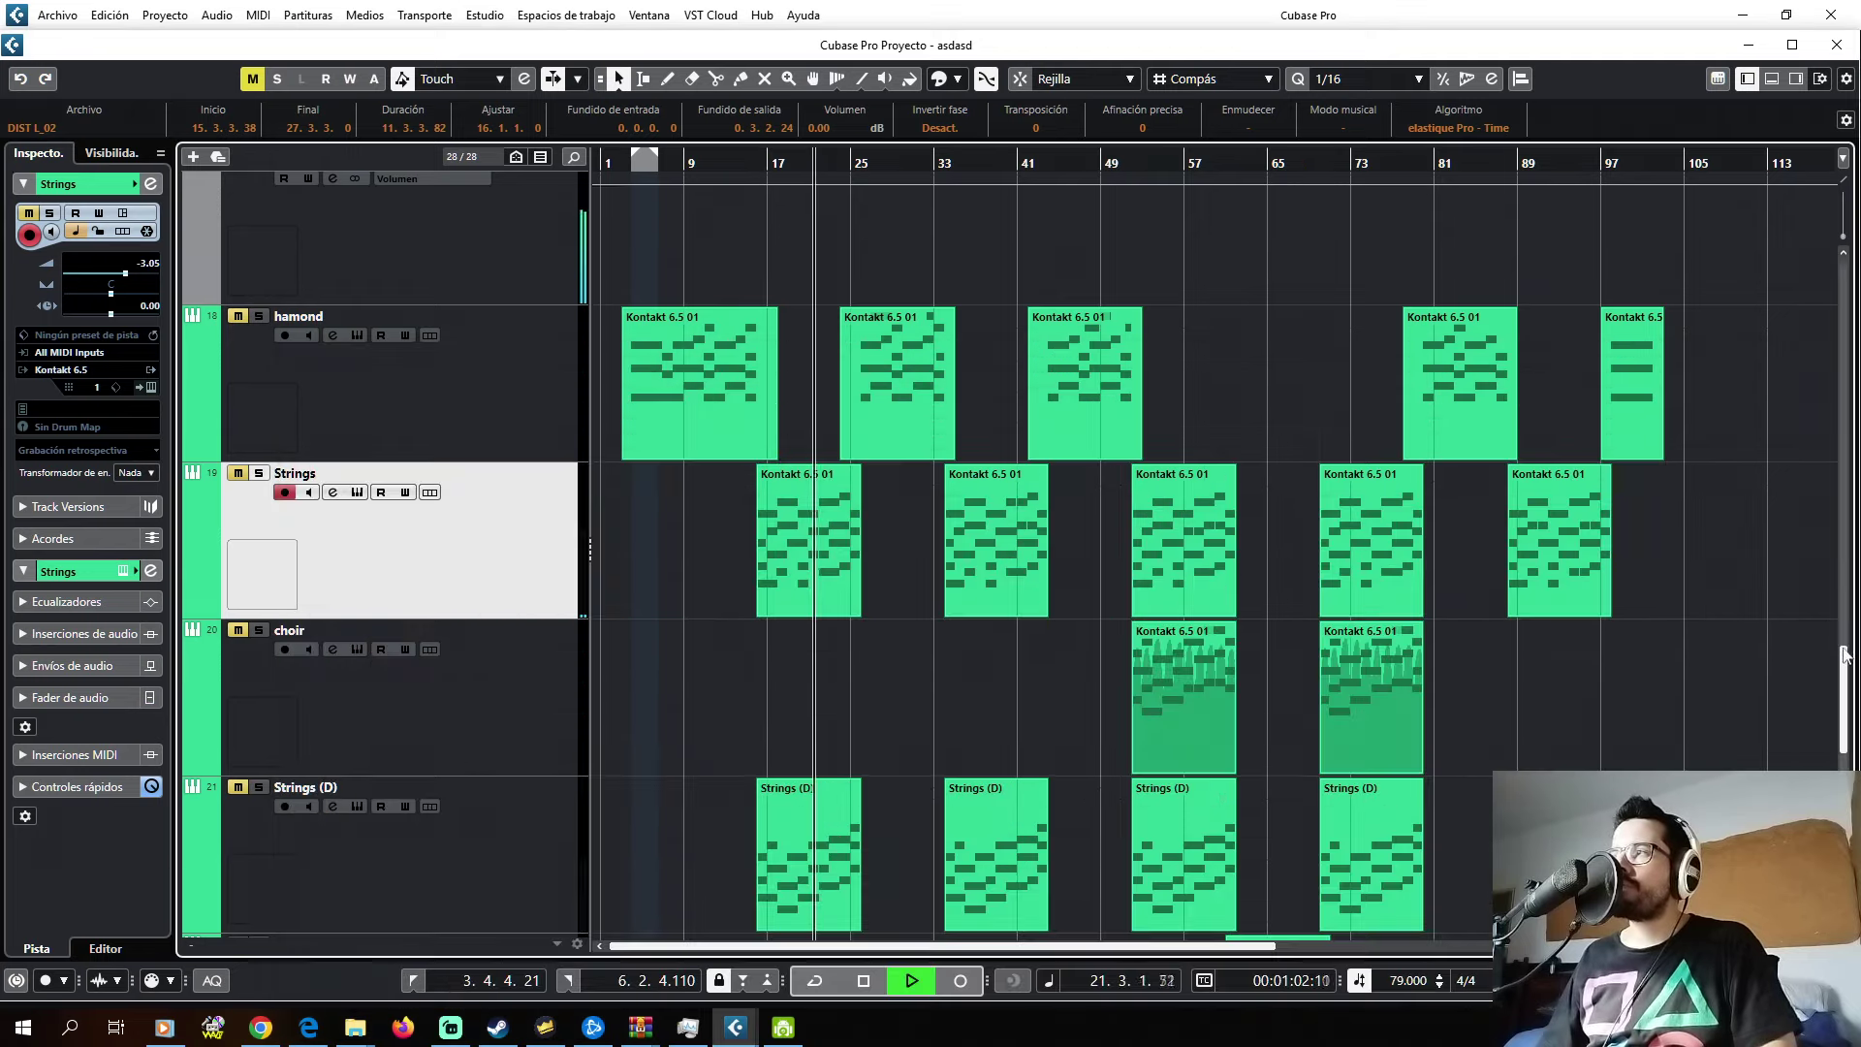
scroll(1744, 387, "down", 5)
scroll(1848, 586, "up", 7)
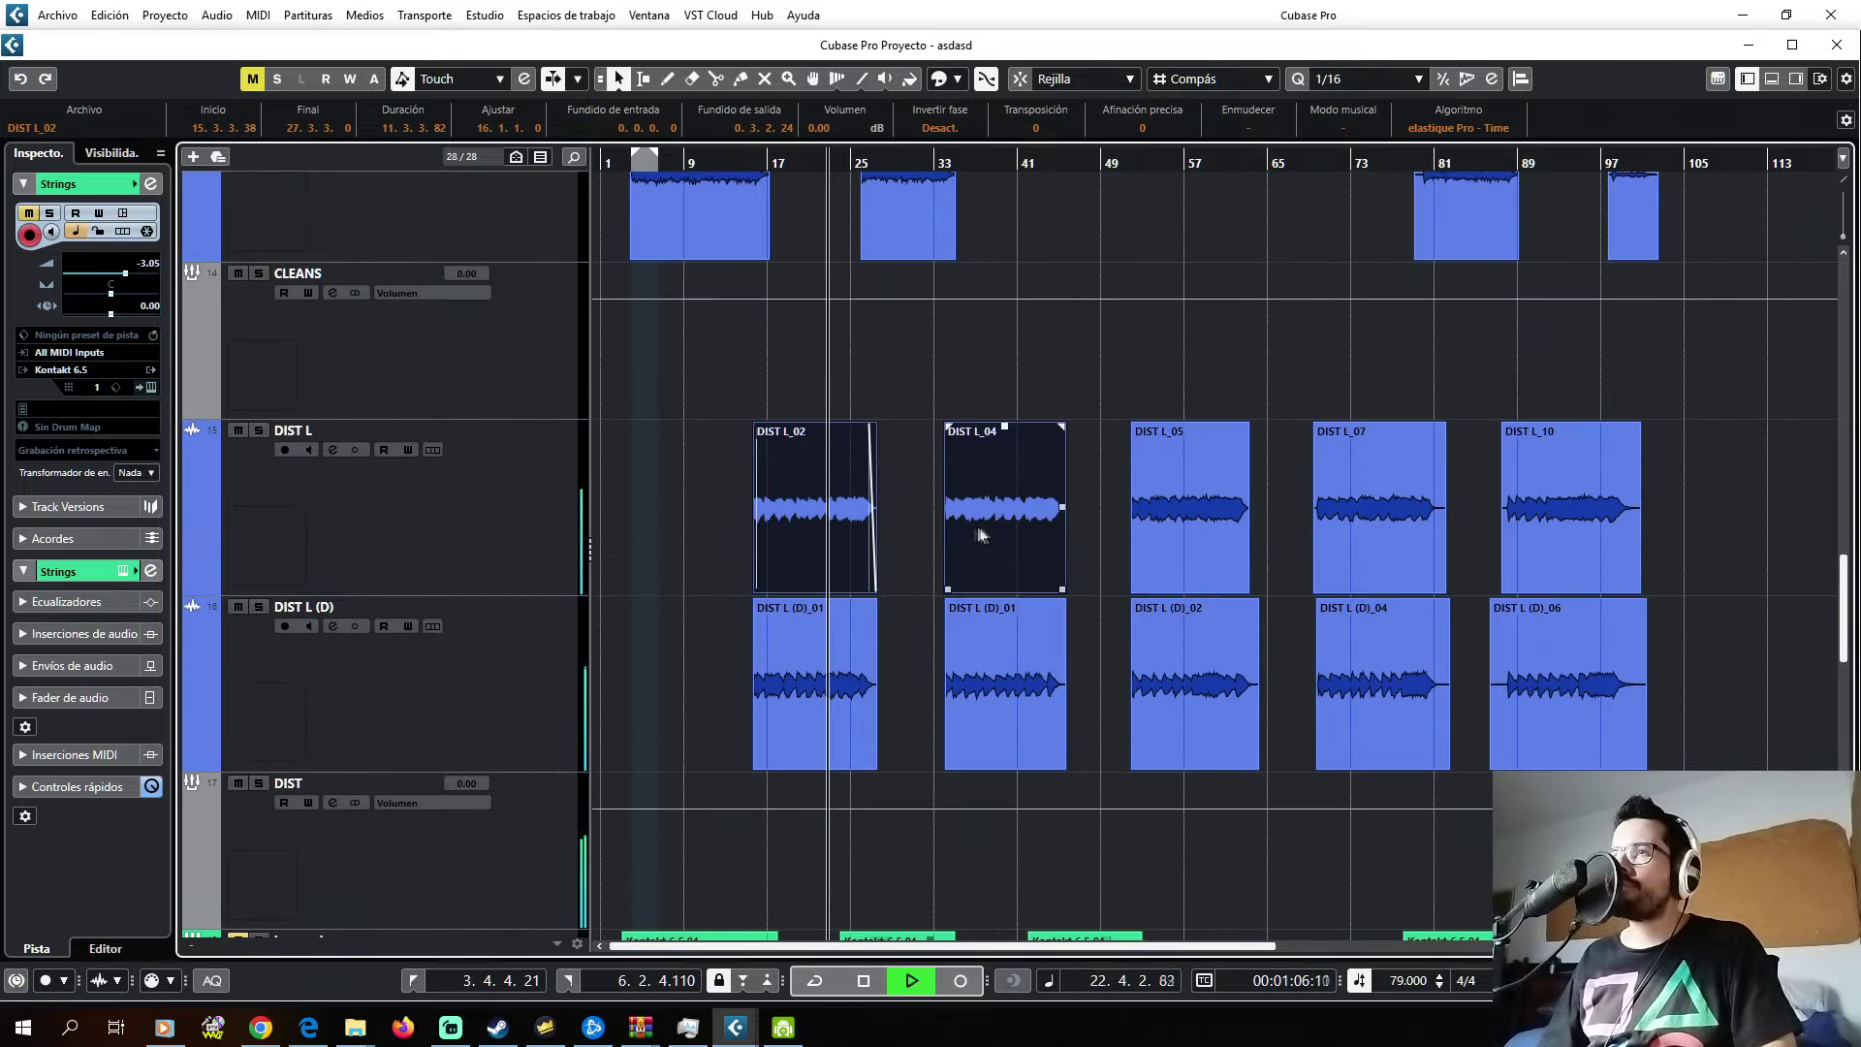
left_click(473, 522)
key("space")
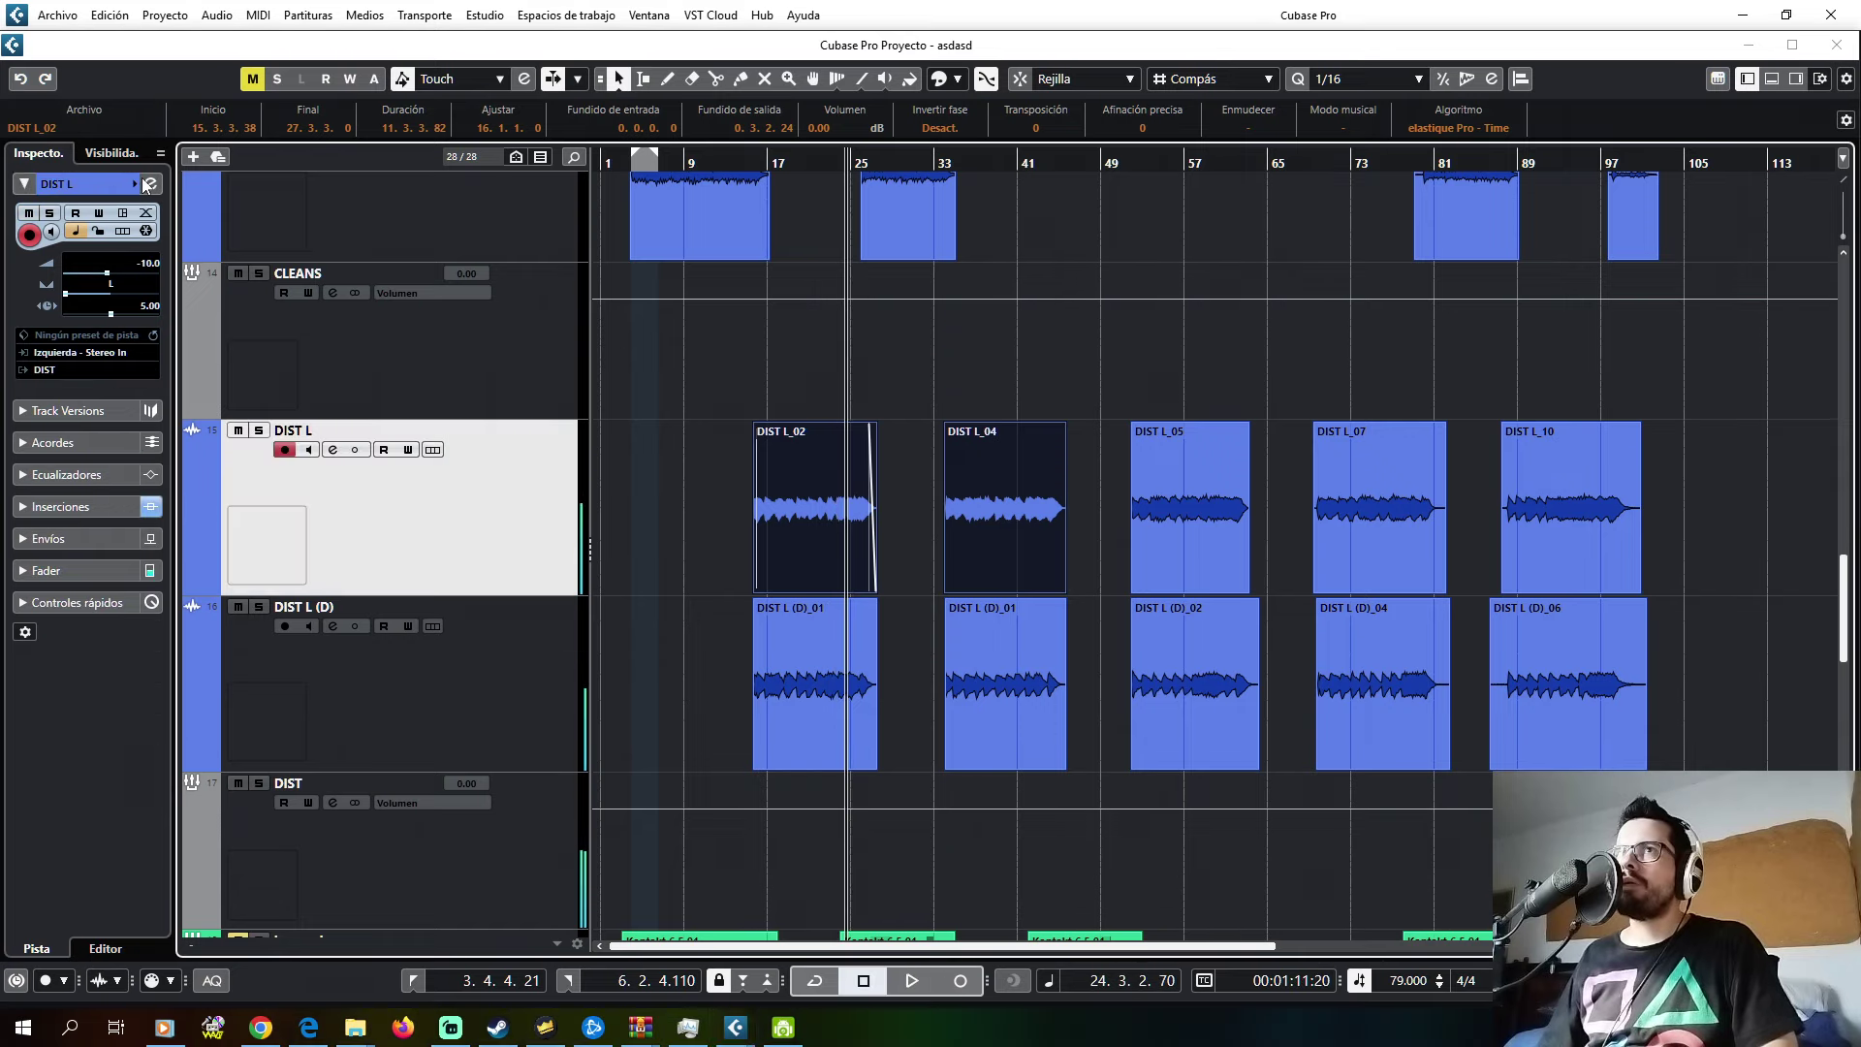
- Add an active send from DIST L to Re clean at -15 dB and close its channel settings
key("e")
left_click(812, 252)
left_click(829, 319)
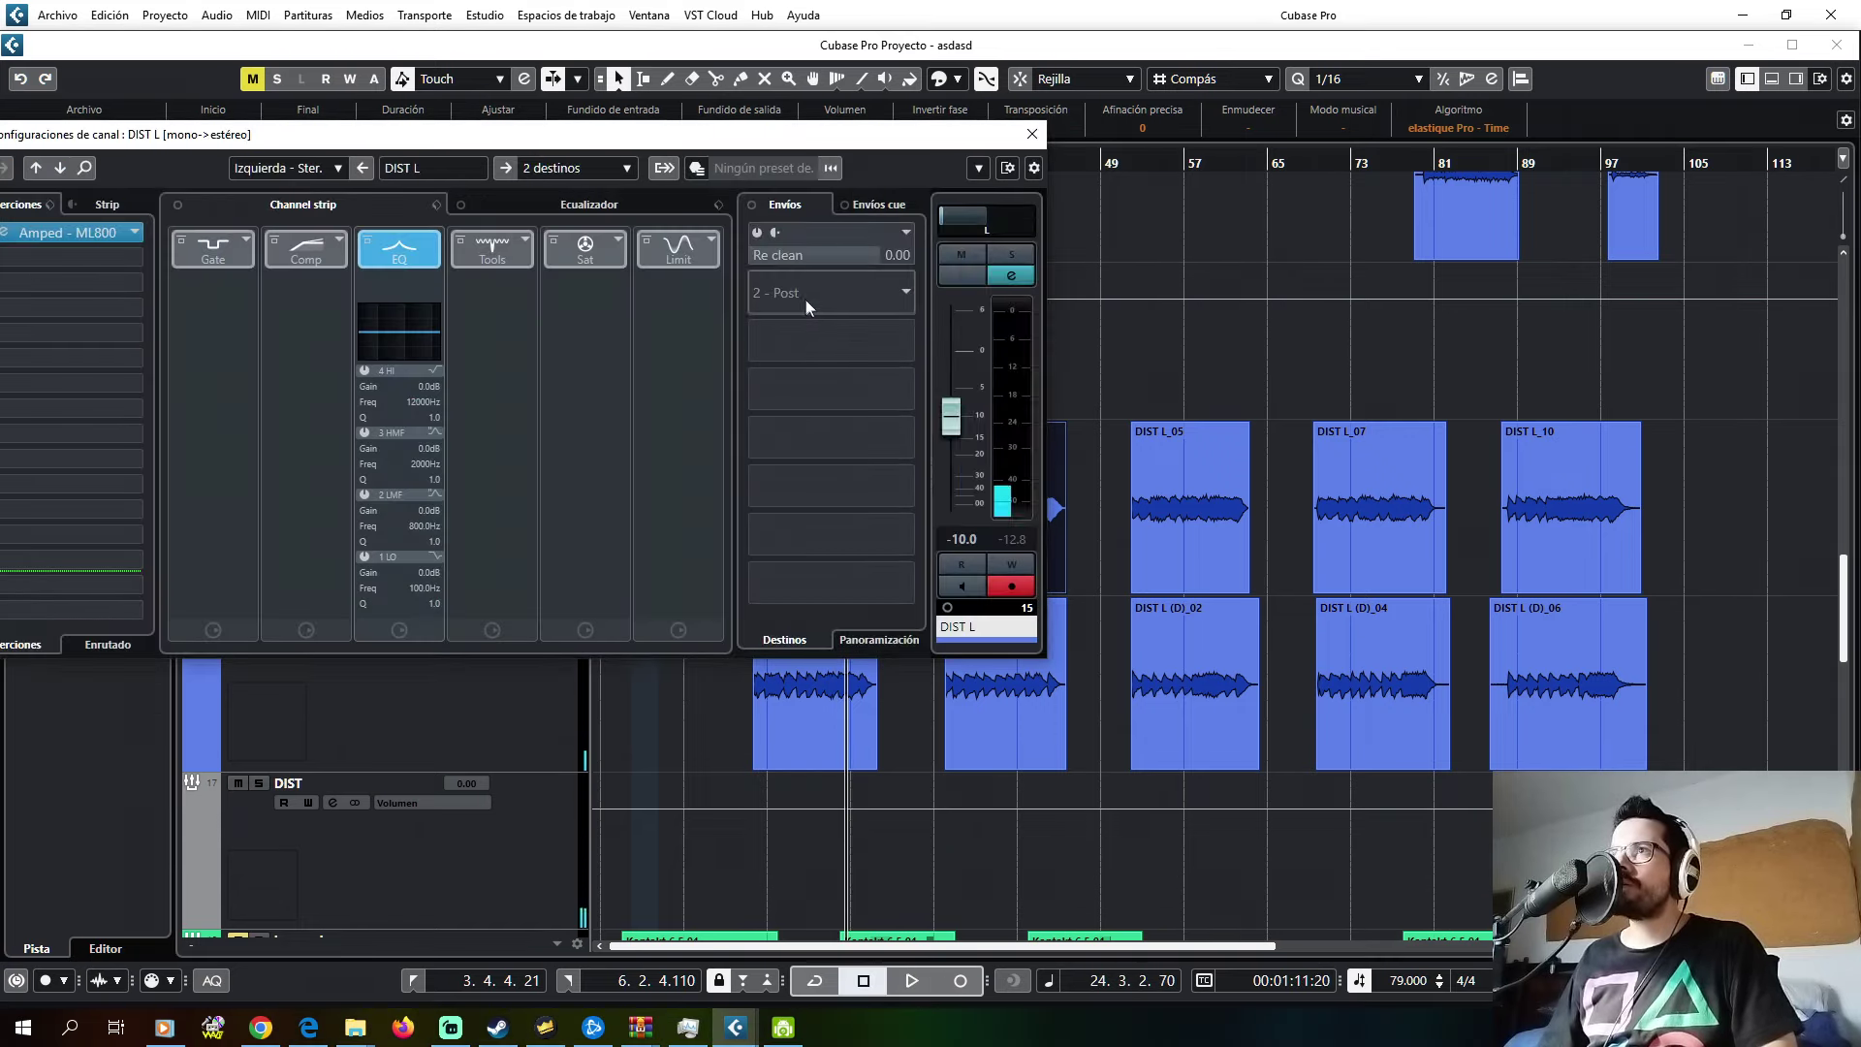
left_click(759, 235)
double_click(901, 257)
type("-16")
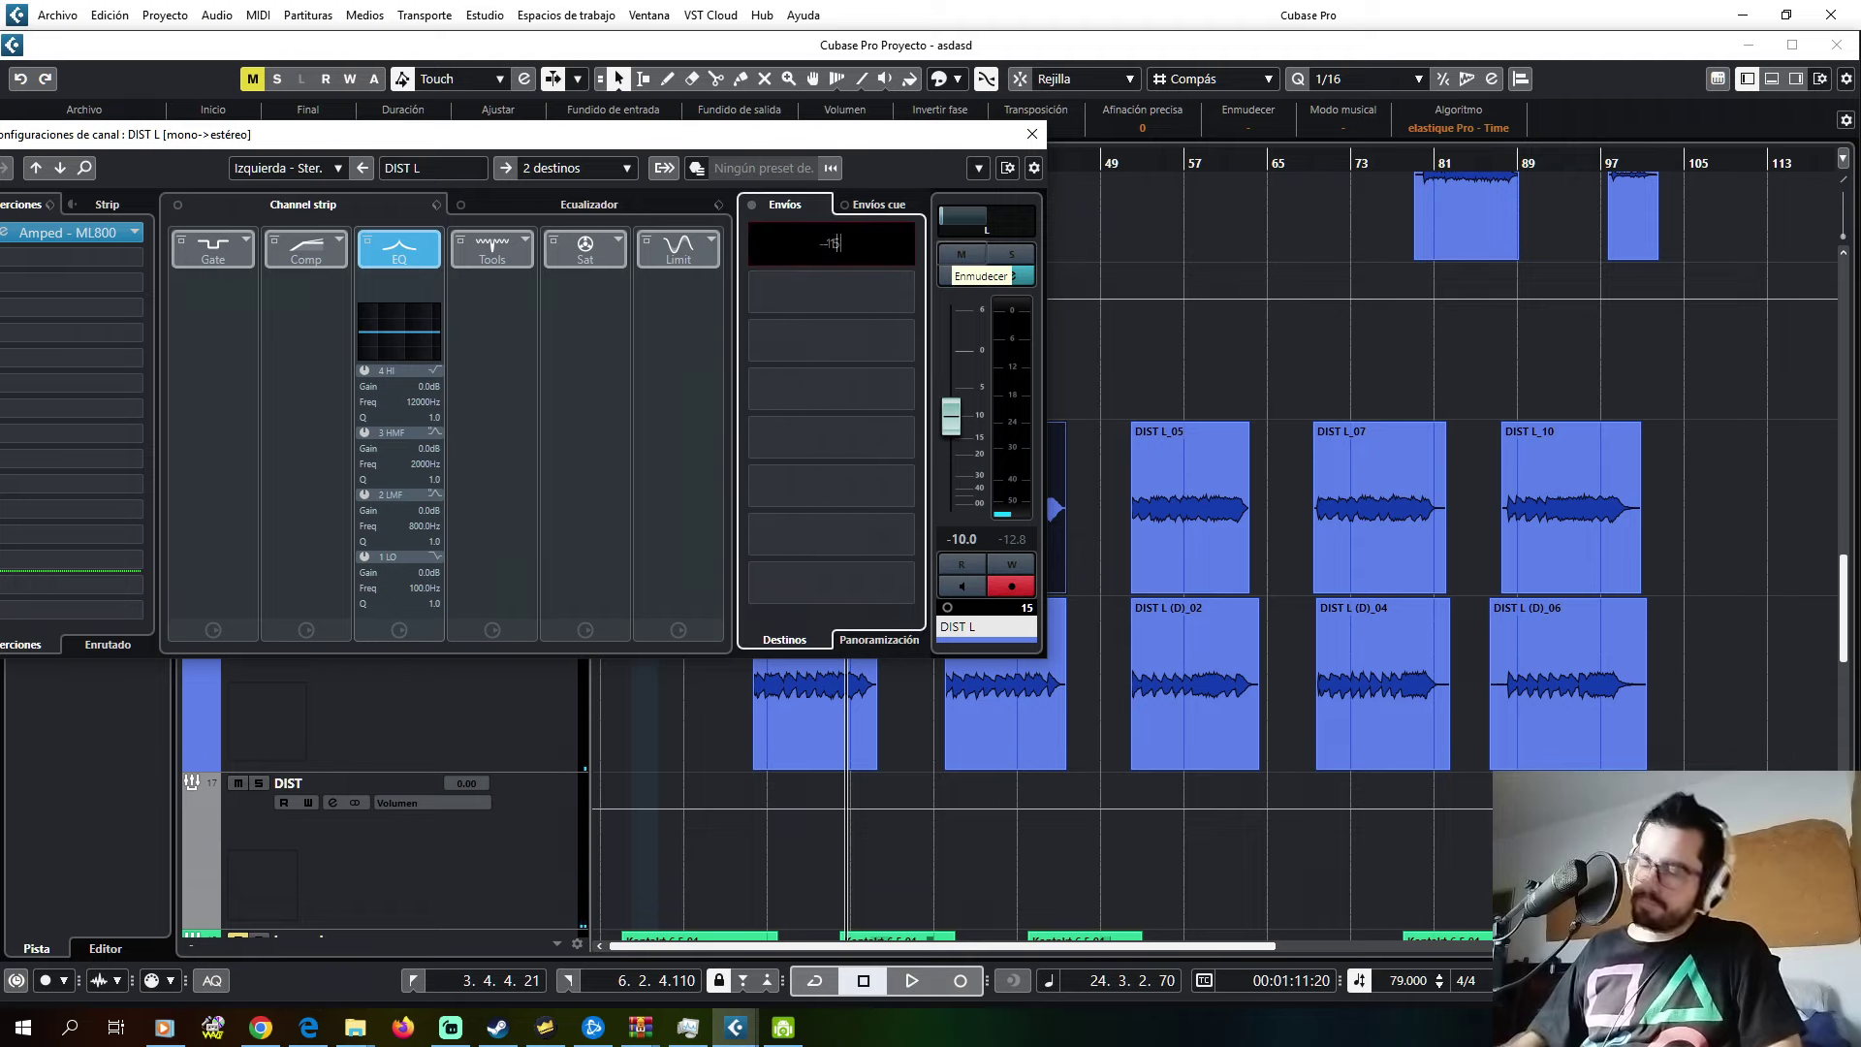
type("5")
key("Return")
key("space")
left_click(1030, 133)
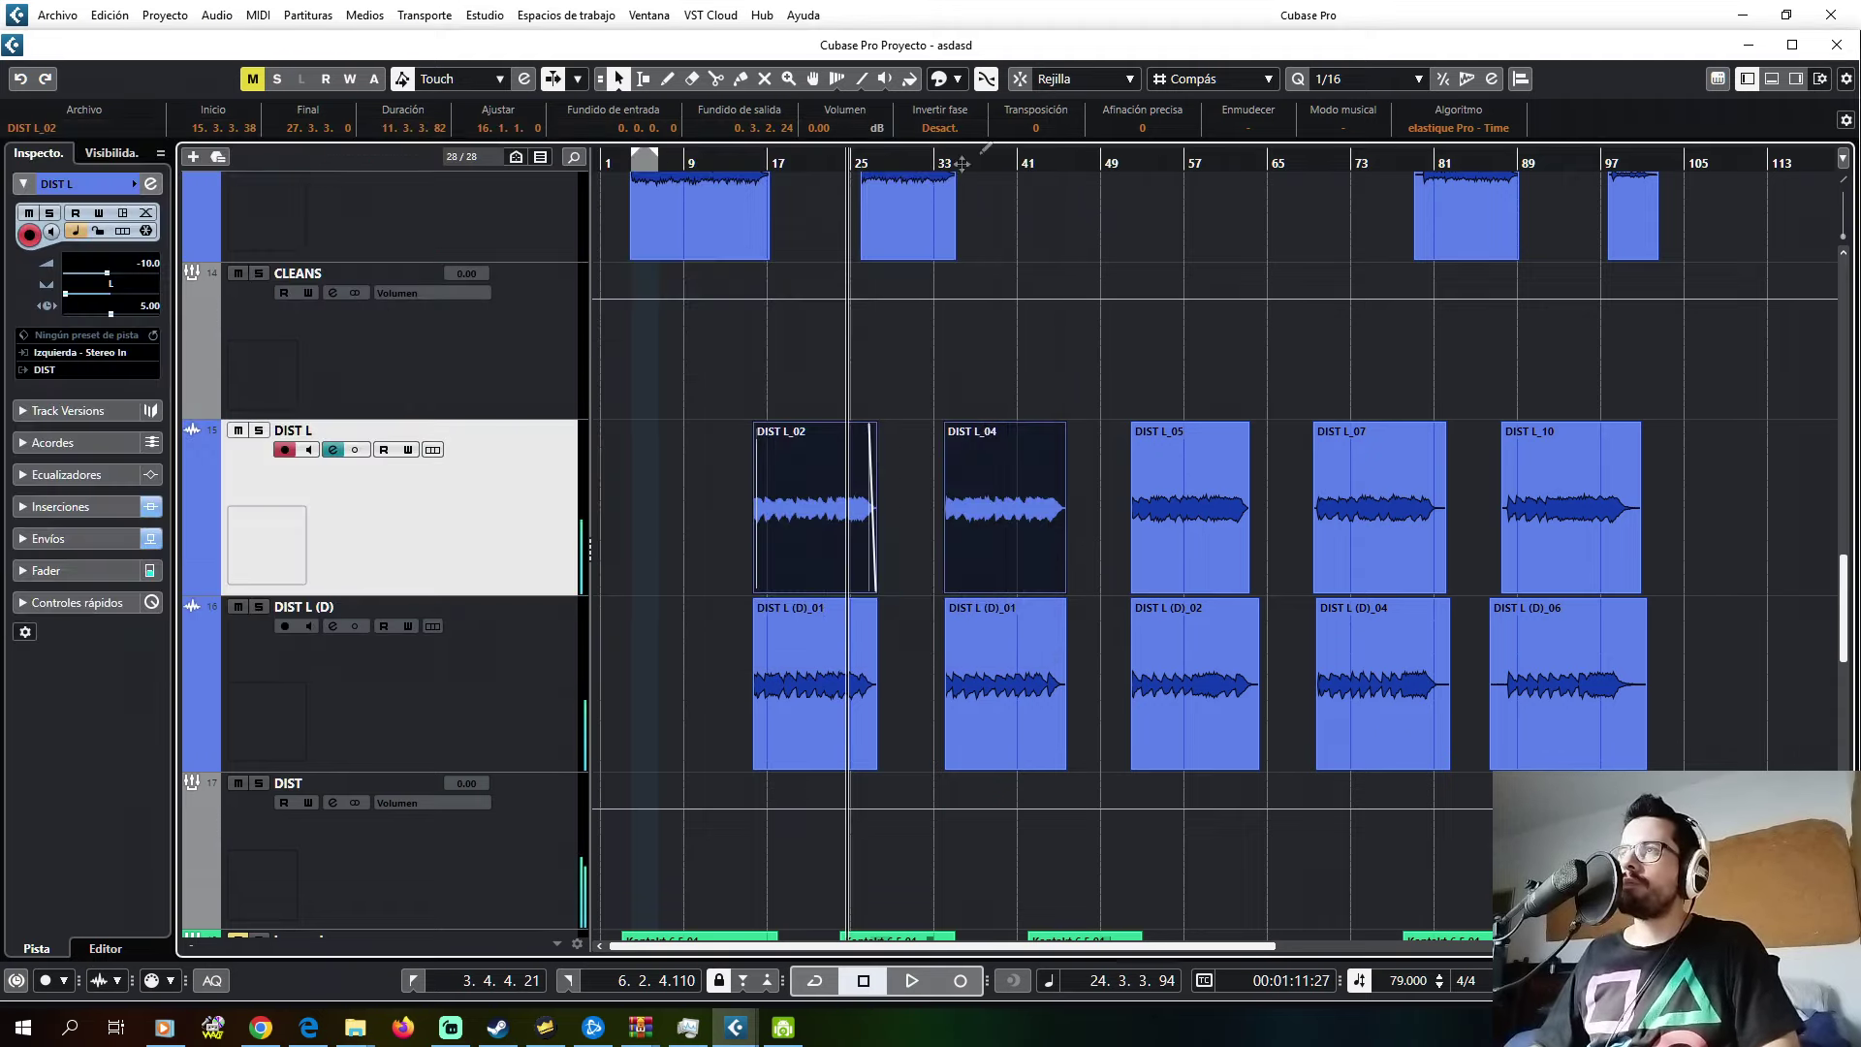
- Solo the distorted guitars and replay them from about bar 16 to hear the reverb send
scroll(647, 589, "down", 10)
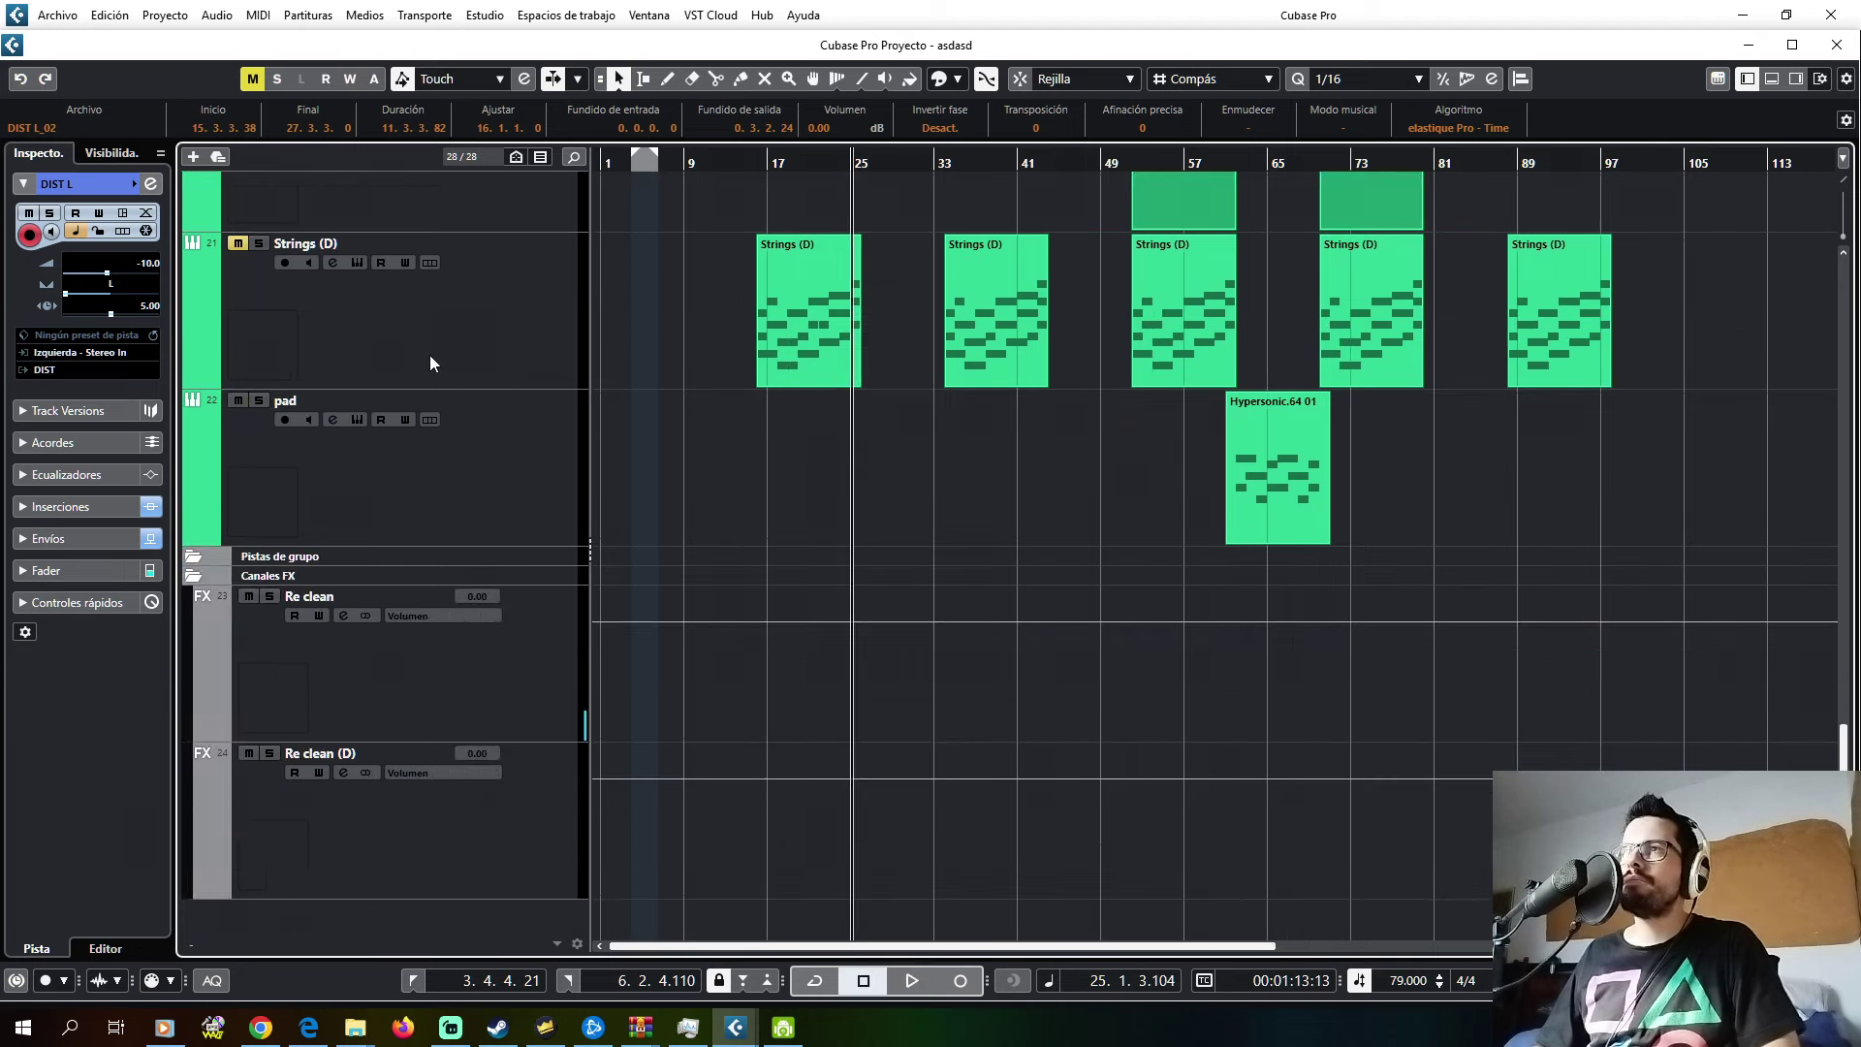
scroll(432, 362, "up", 7)
key("space")
left_click(760, 164)
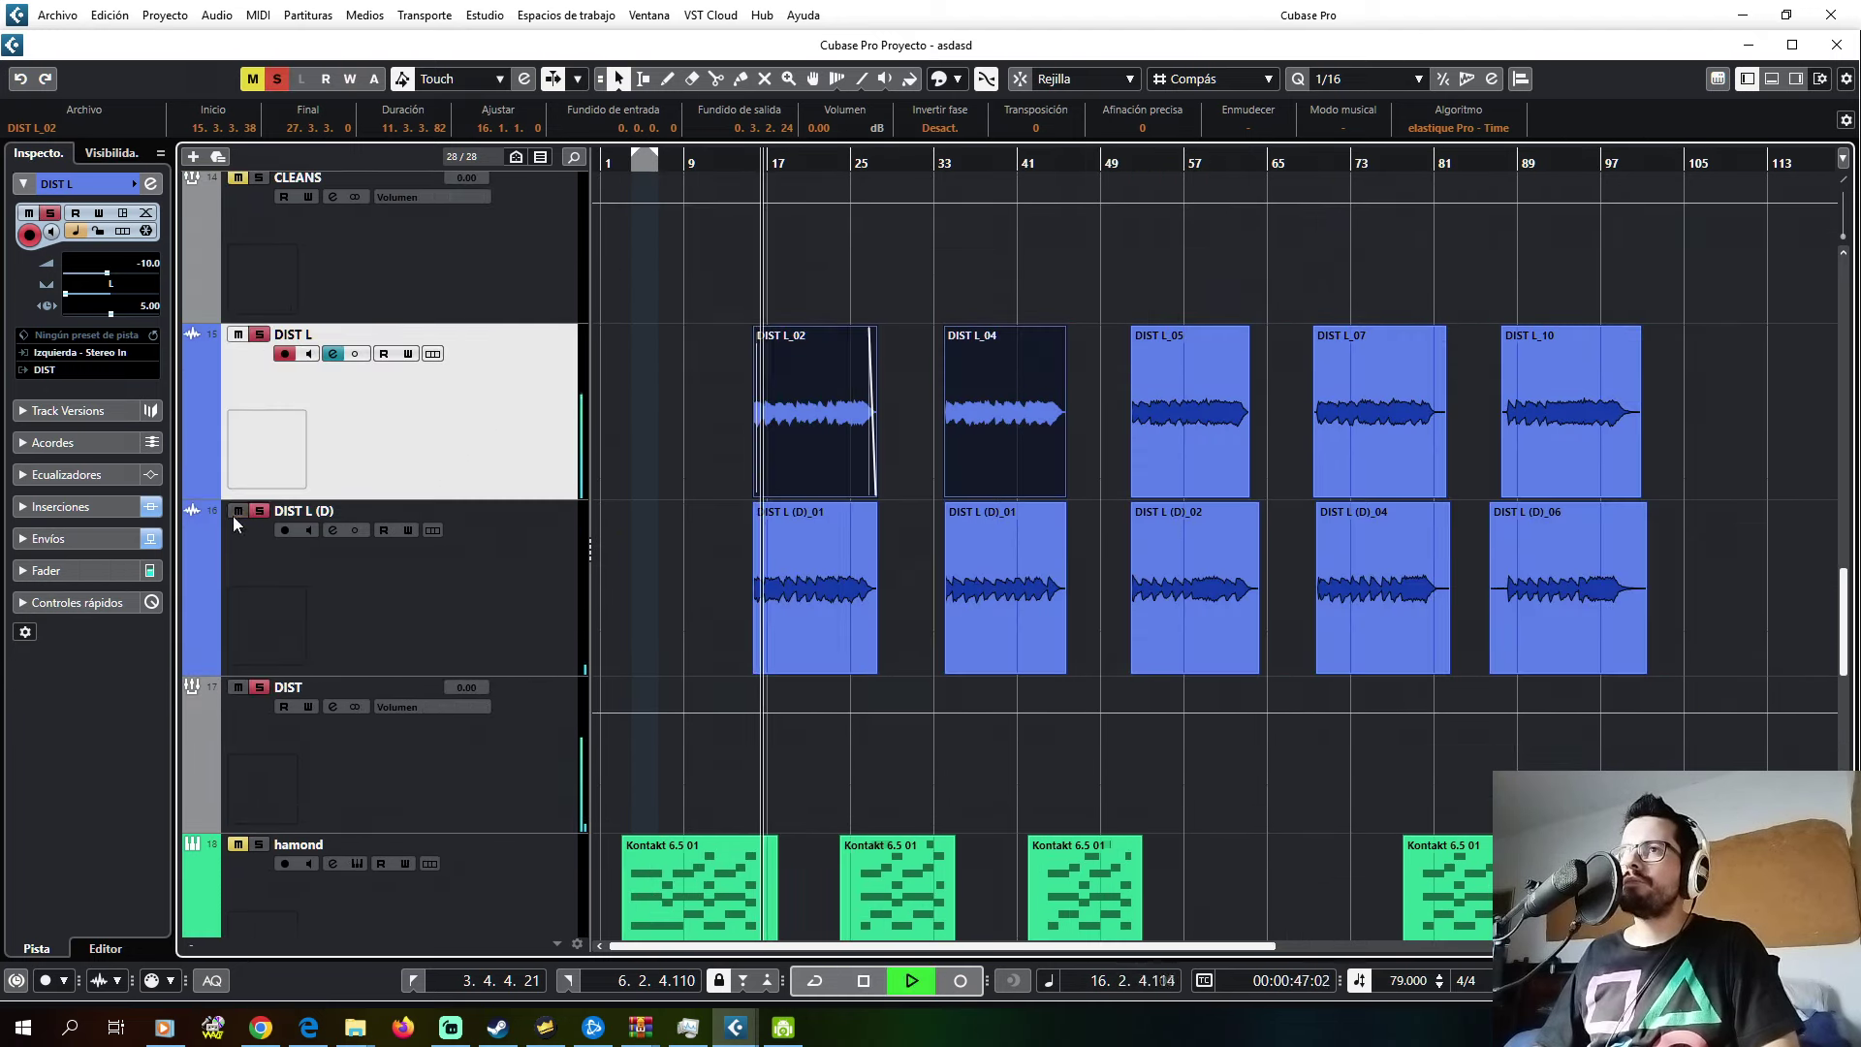
- Add an active send from DIST L (D) to Re clean (D) at -15 dB and close its channel settings
left_click(233, 516)
left_click(153, 184)
left_click(787, 254)
left_click(806, 335)
left_click(757, 232)
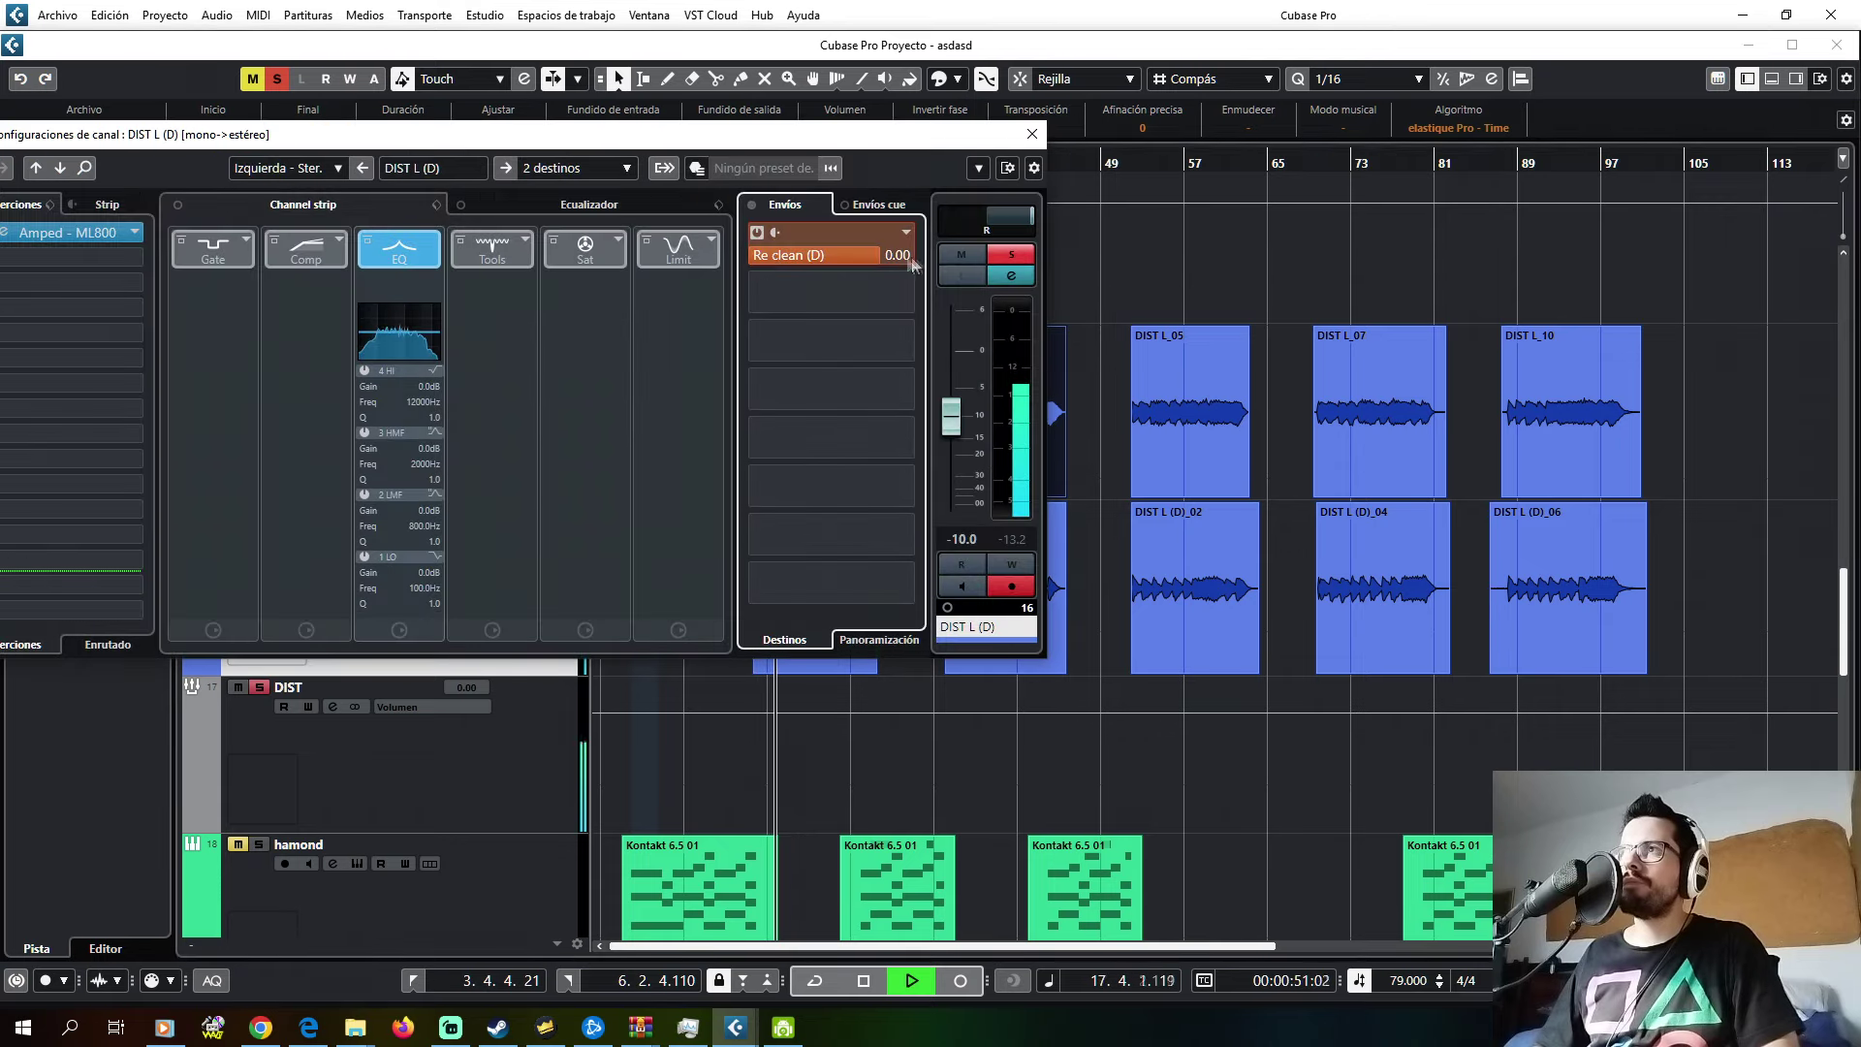
type("-15")
key("Return")
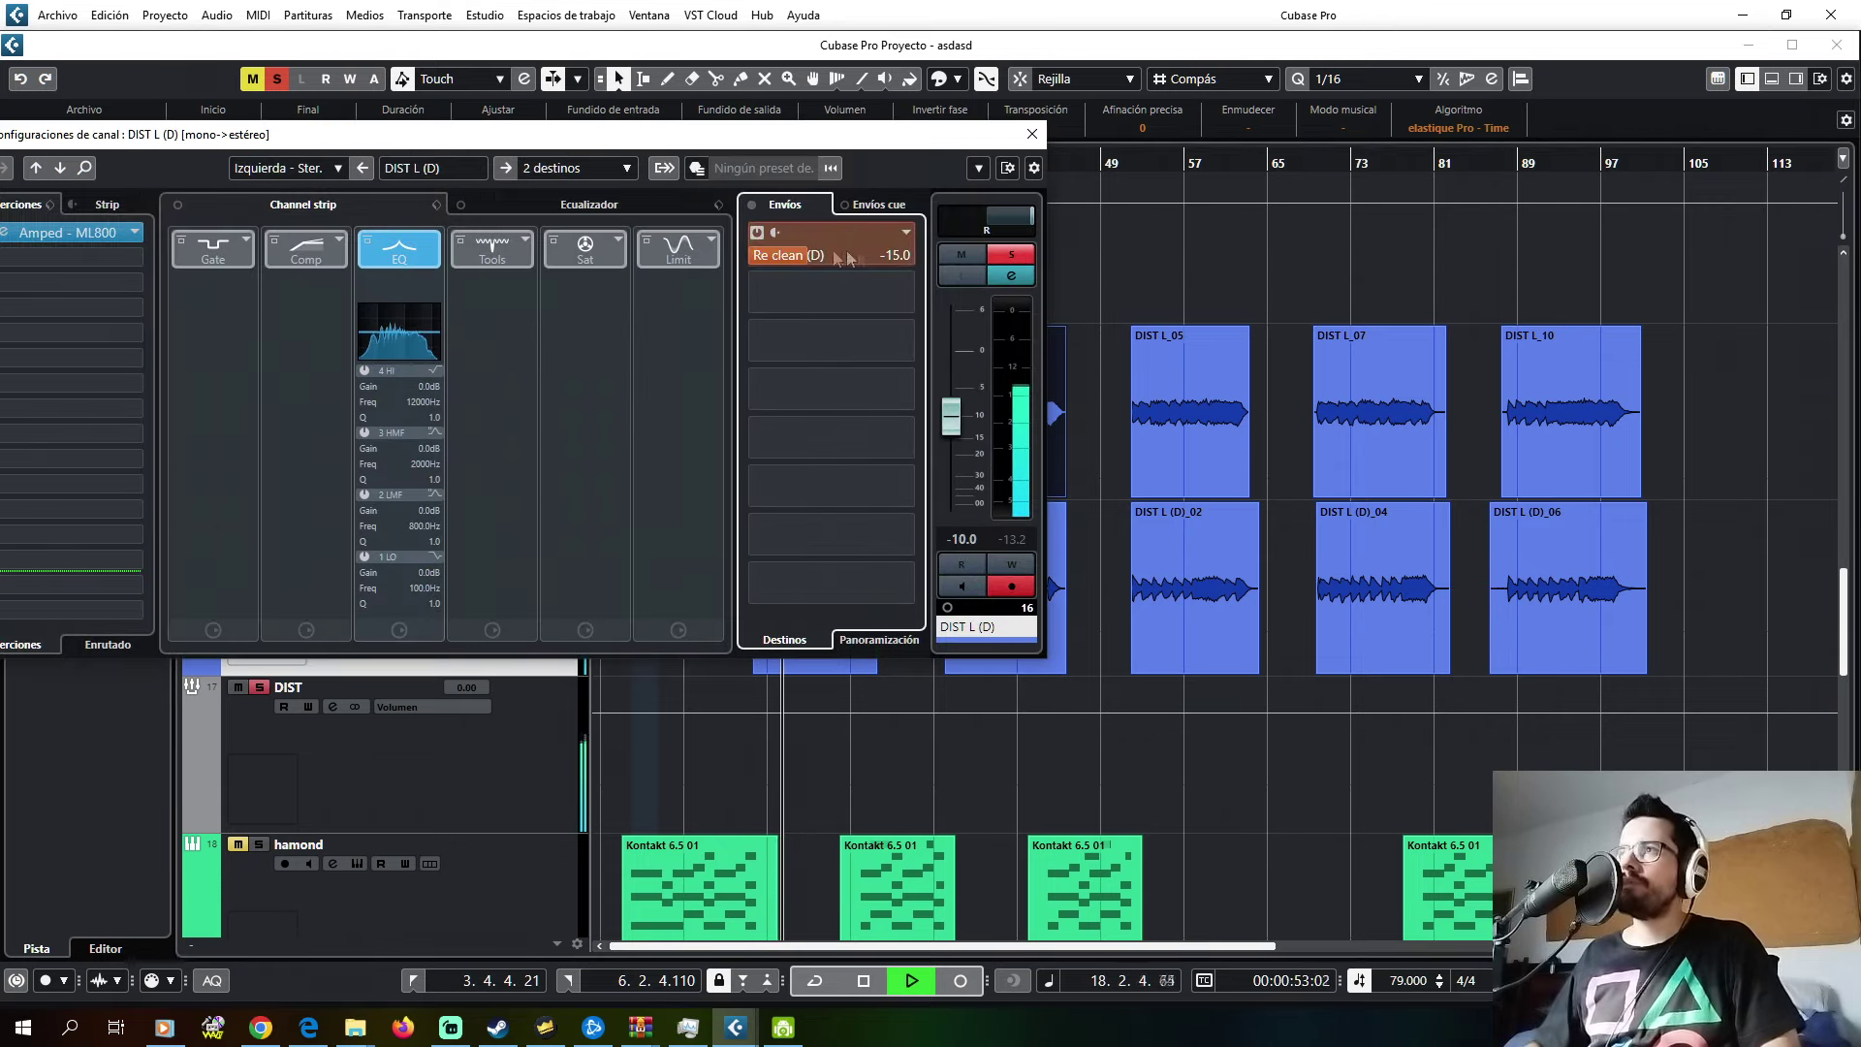
left_click(1032, 133)
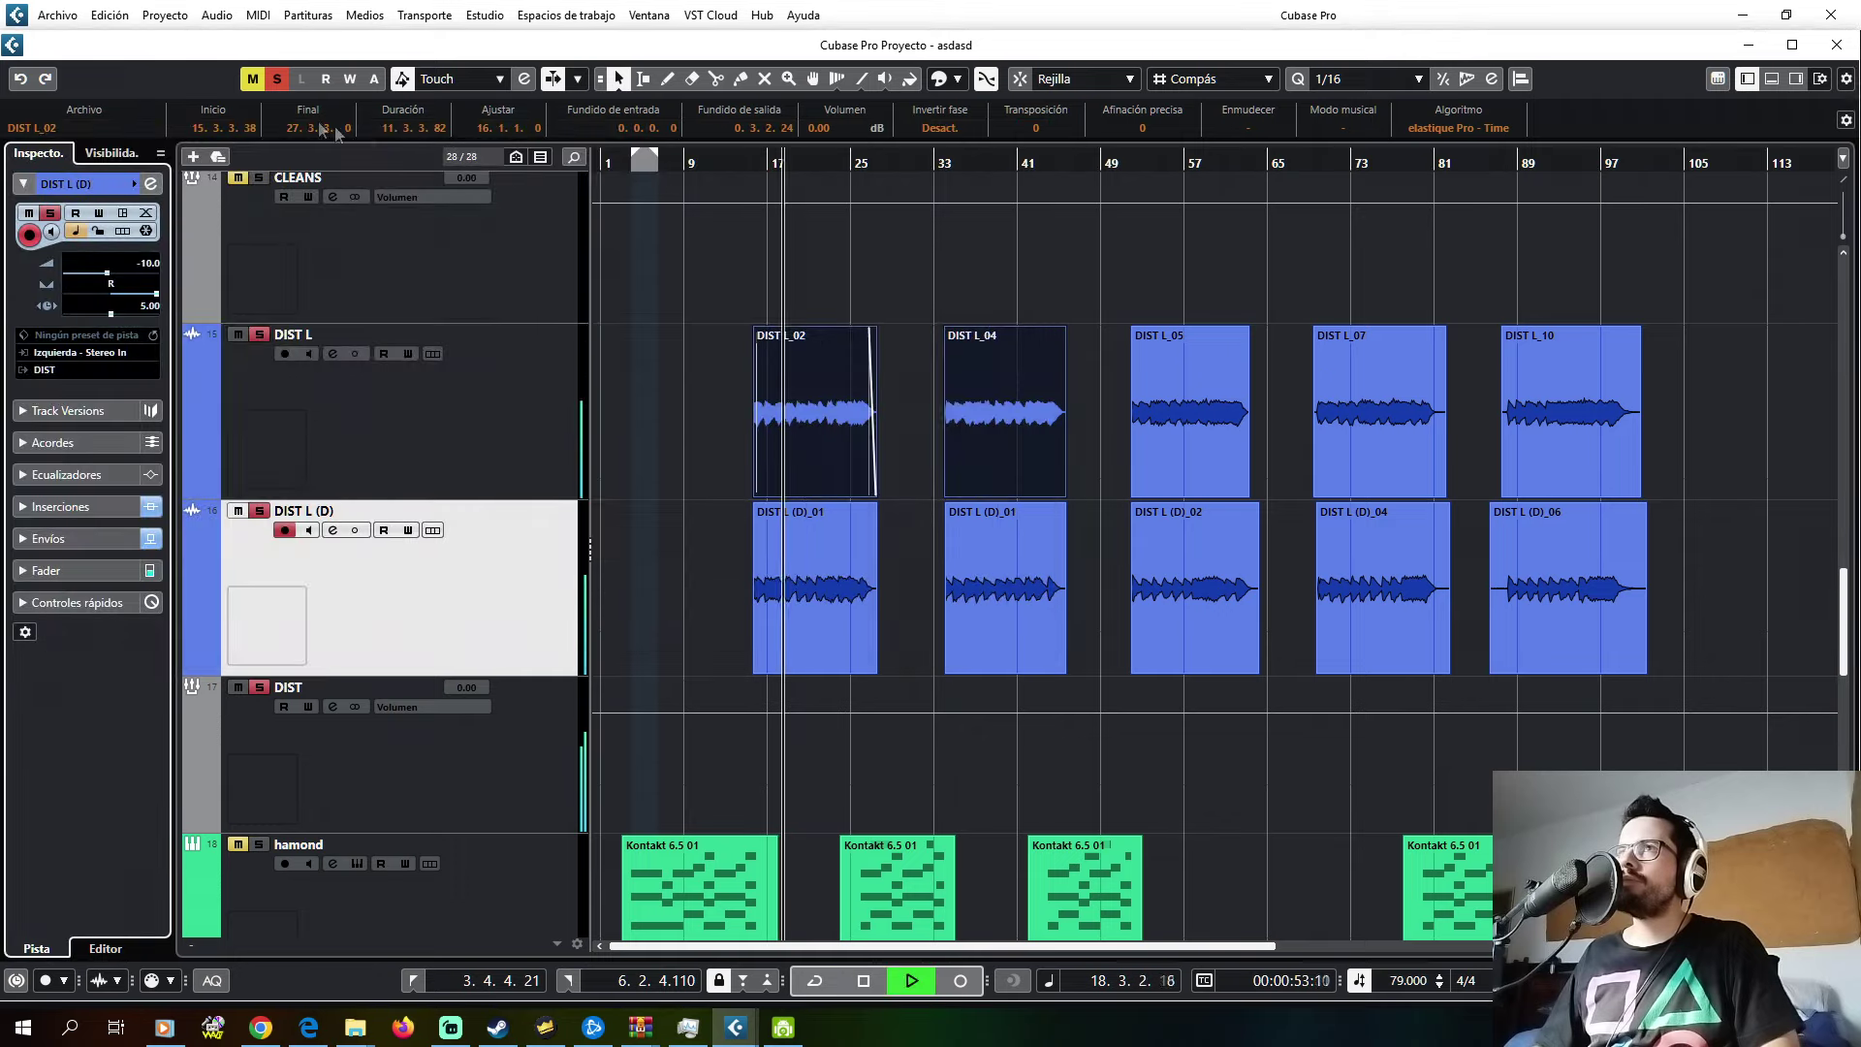
- Clear all solos and replay the full mix from about bar 15
left_click(277, 79)
left_click(745, 164)
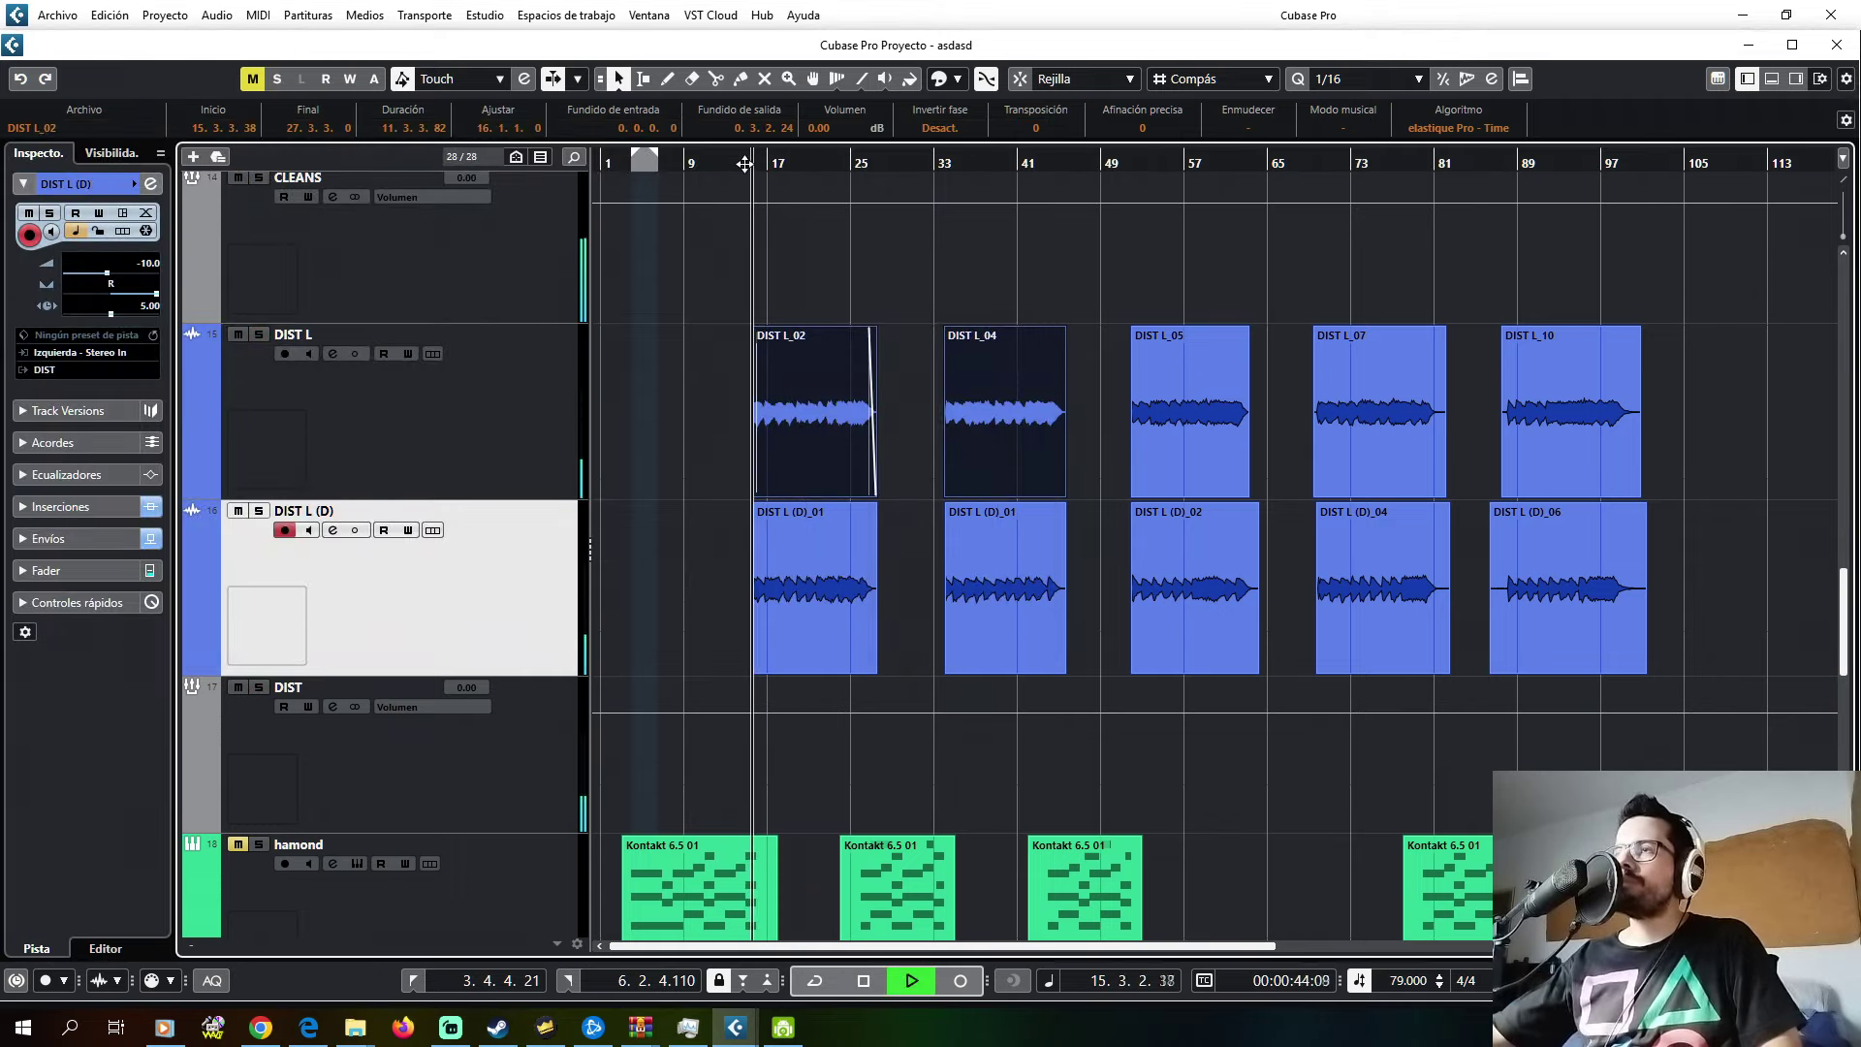
- Open the DIST group's channel settings and load the bx_opto compressor in its third insert slot
left_click(474, 809)
left_click(150, 185)
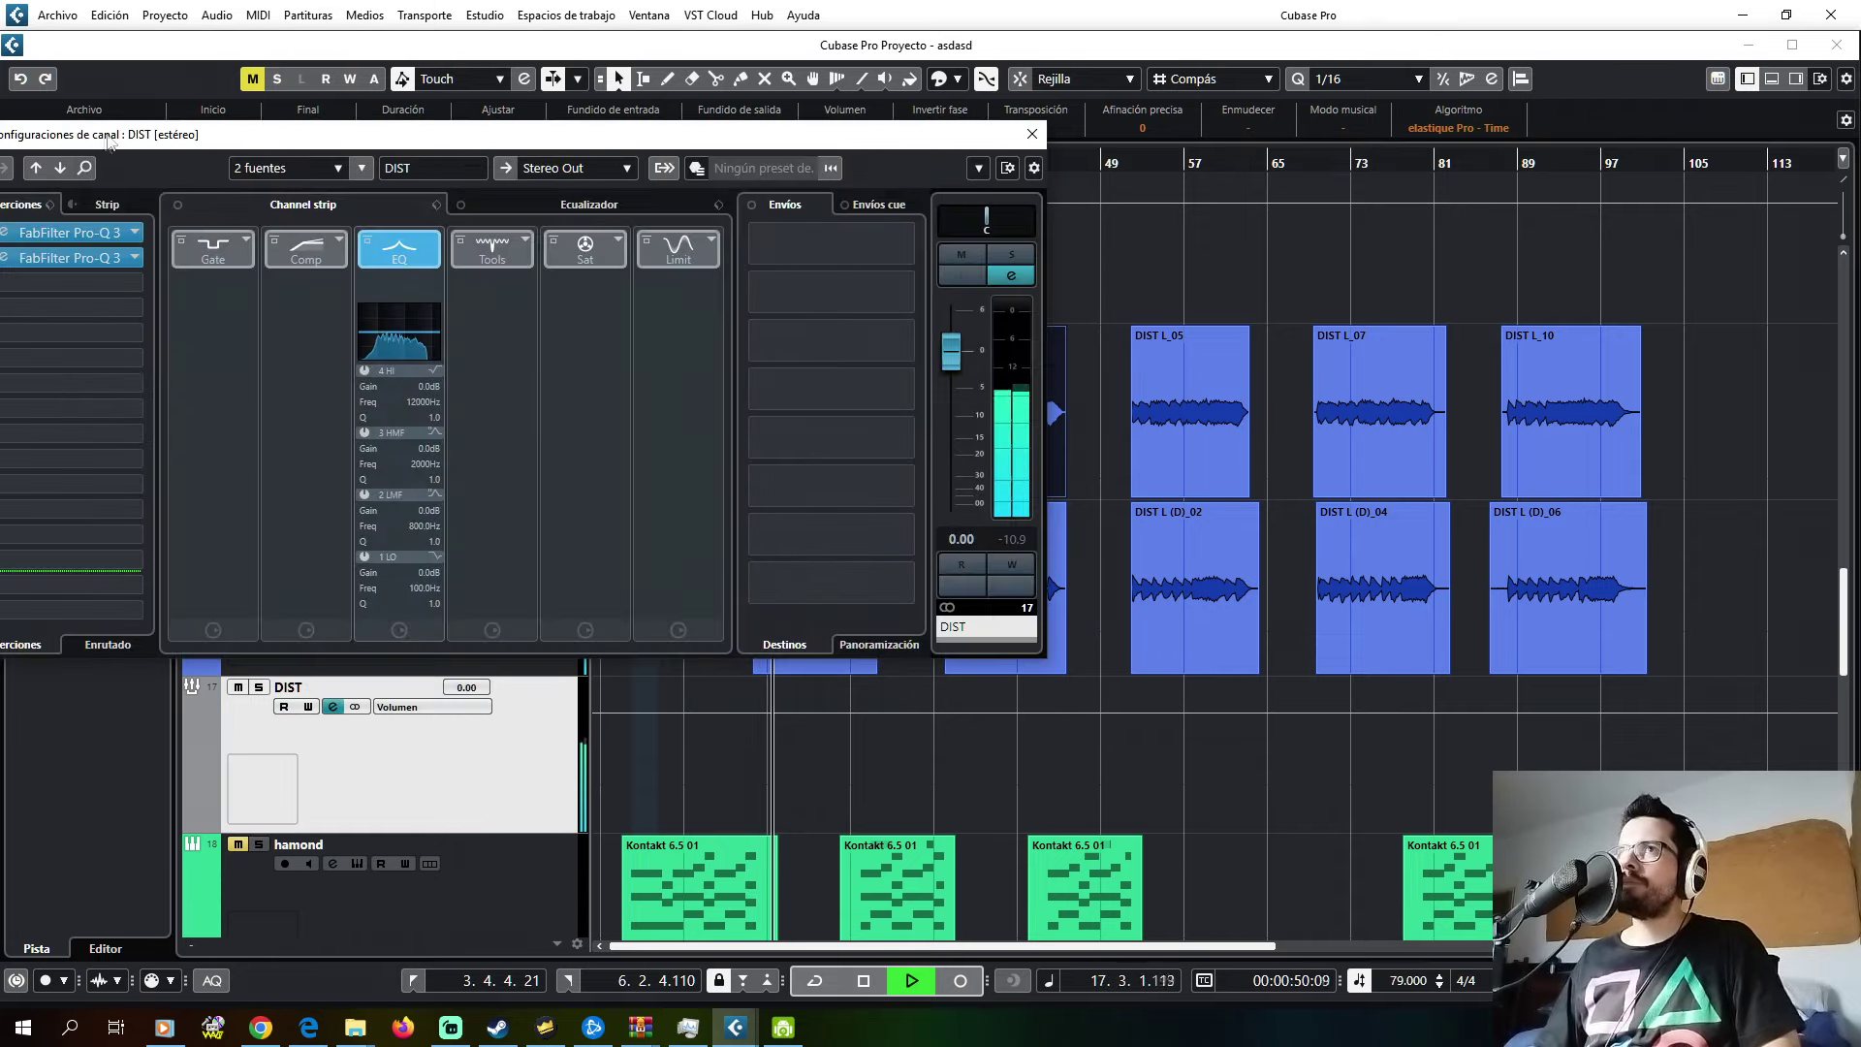
left_click(352, 284)
type("opto")
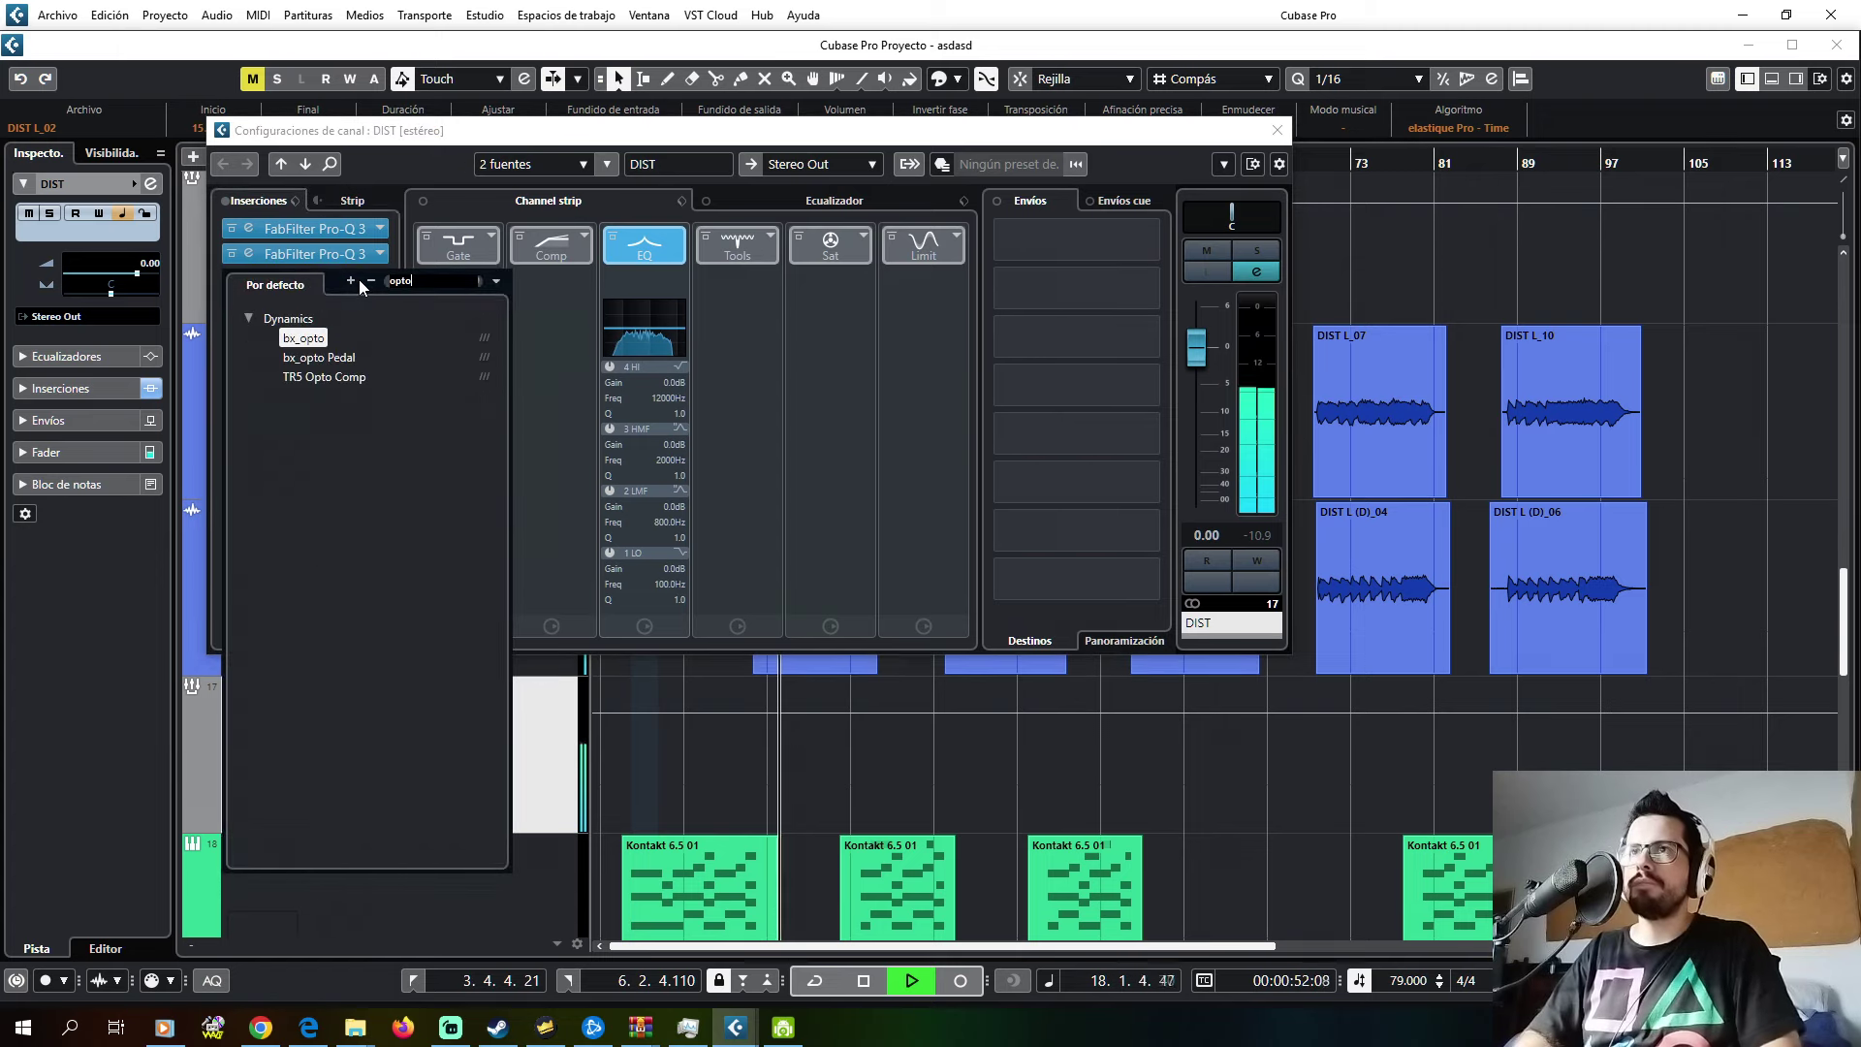
key("Return")
- Set Peak Reduction to 51 in the DIST group's bx_opto and close the plug-in and channel settings
left_click_drag(187, 626, 188, 588)
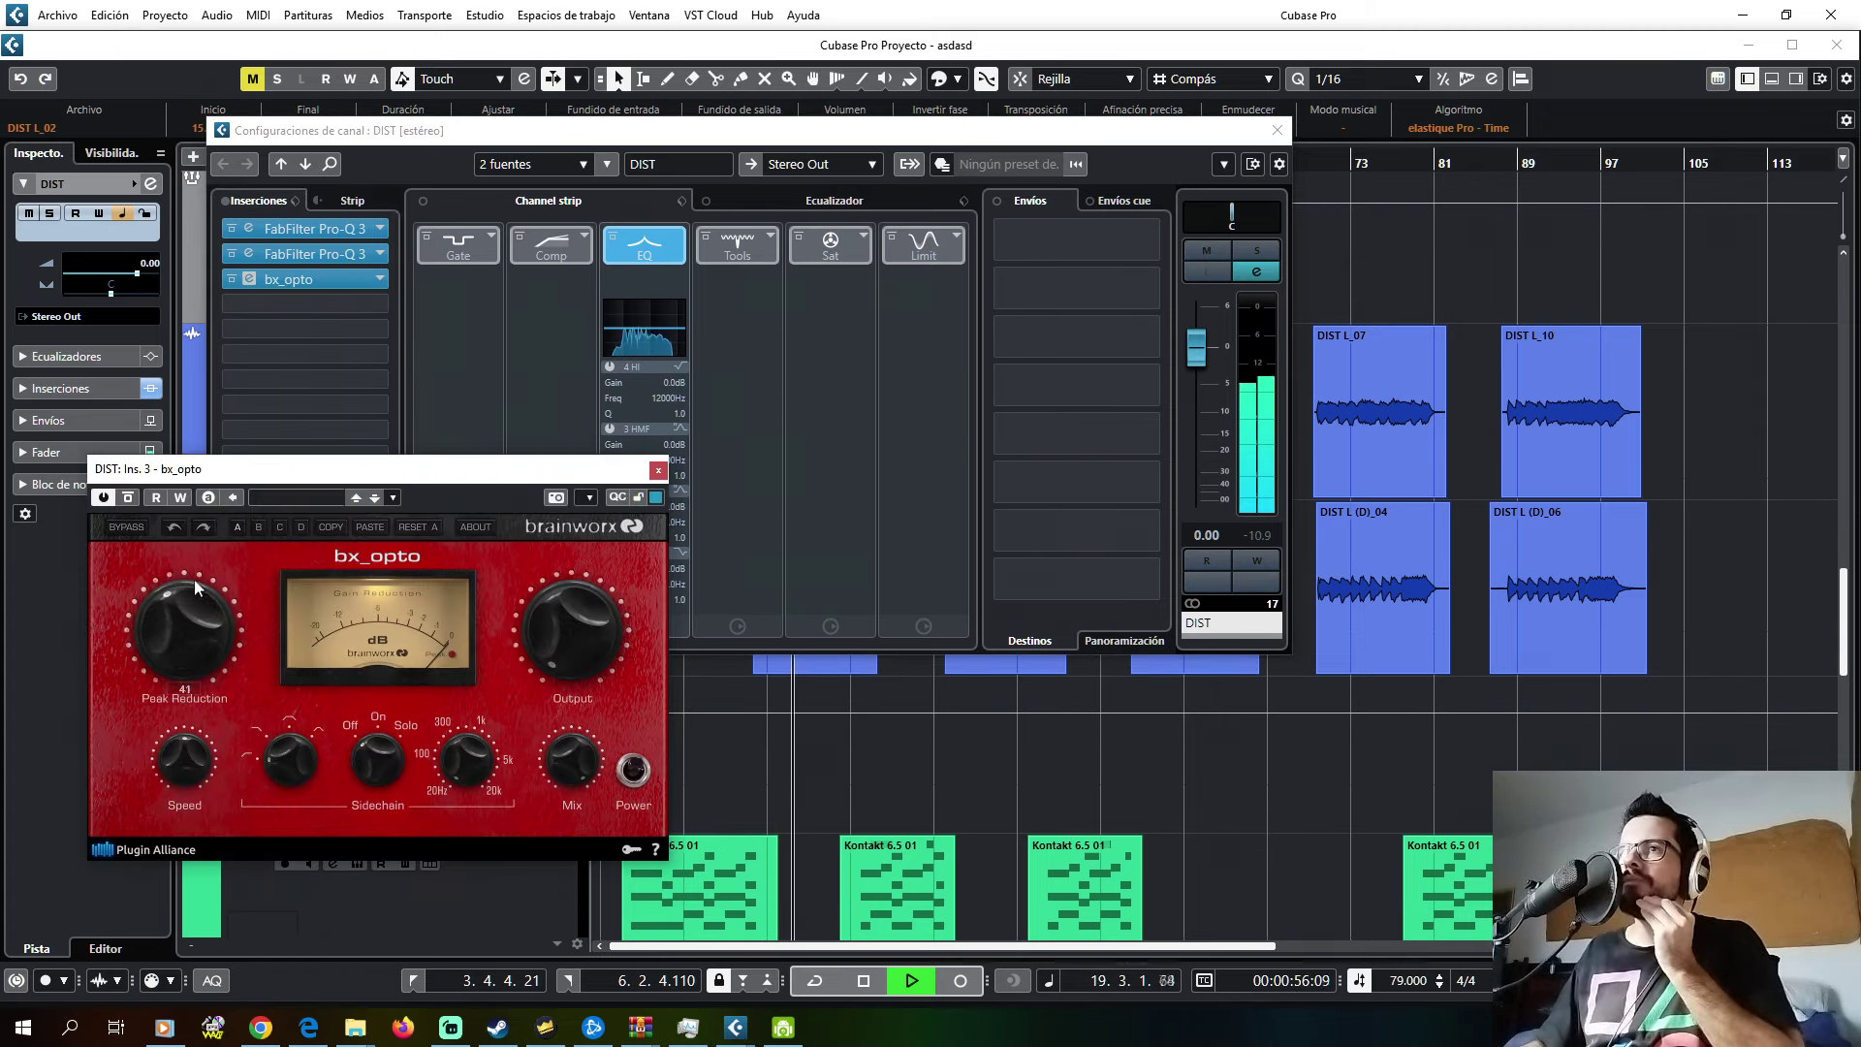
left_click_drag(198, 570, 198, 569)
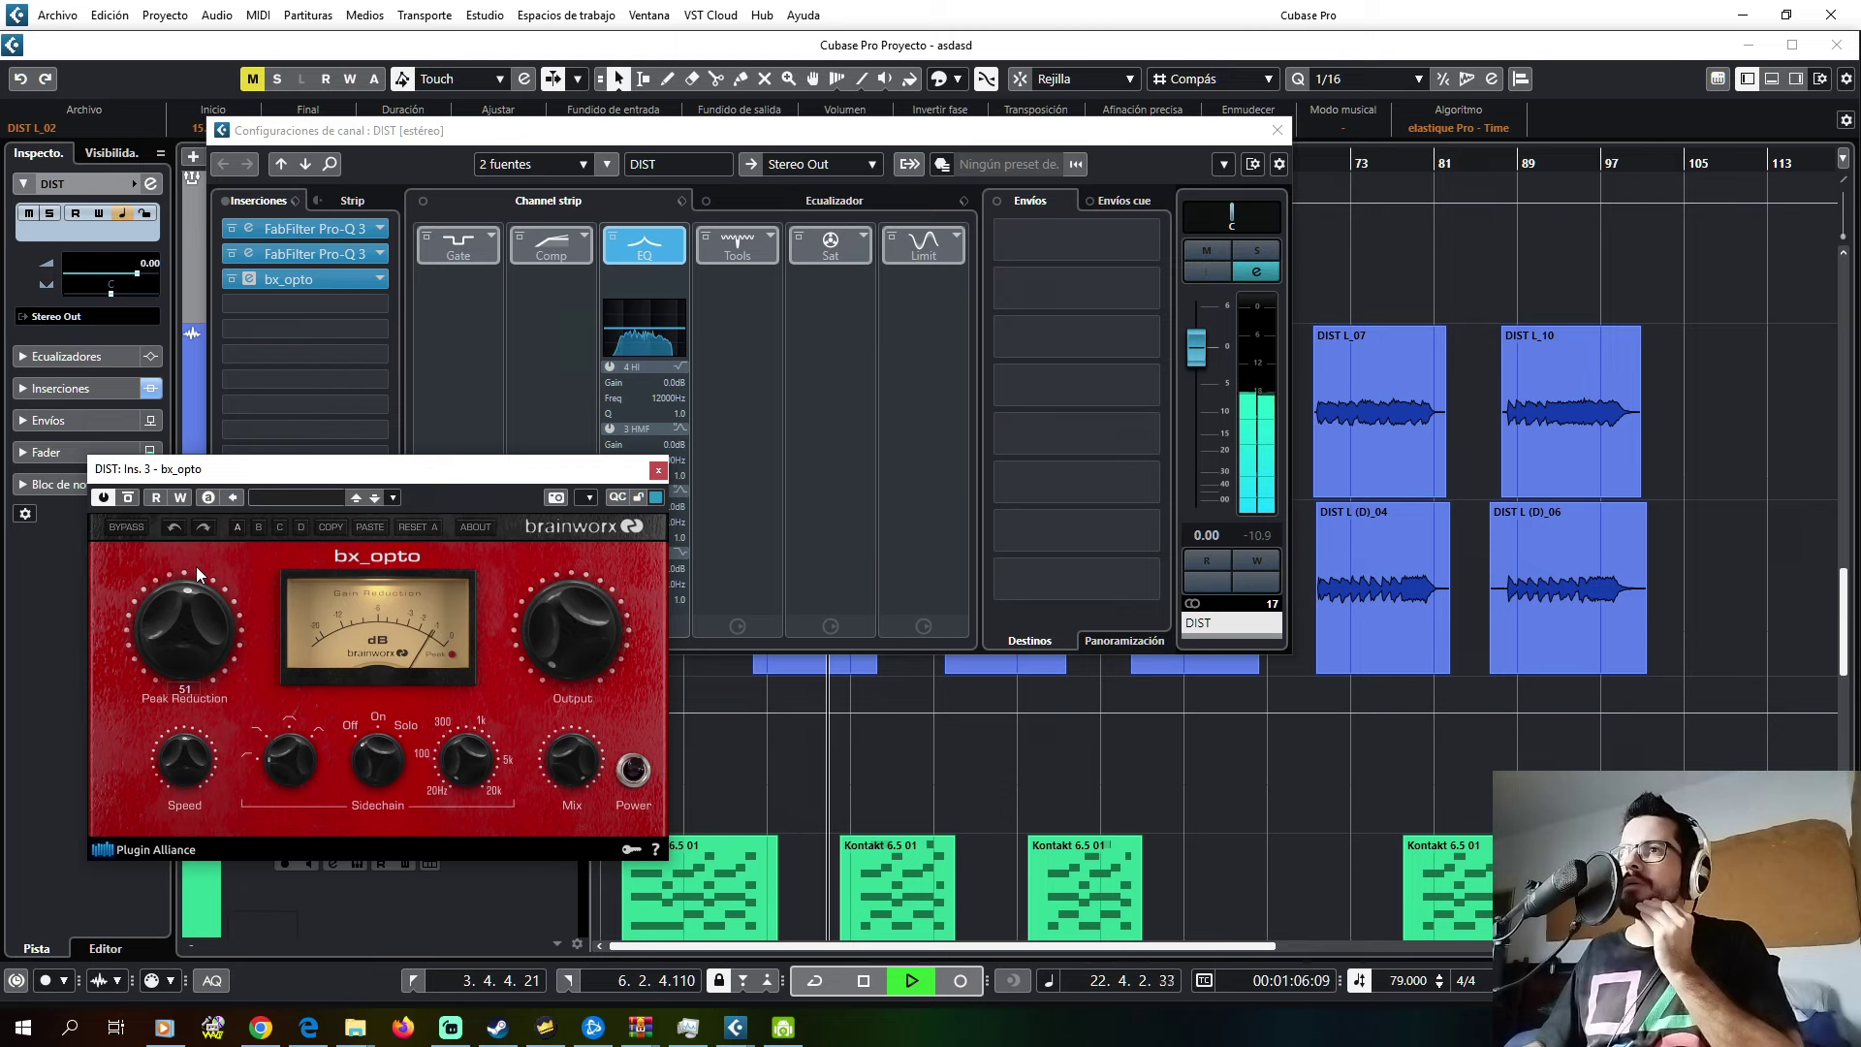
left_click(658, 471)
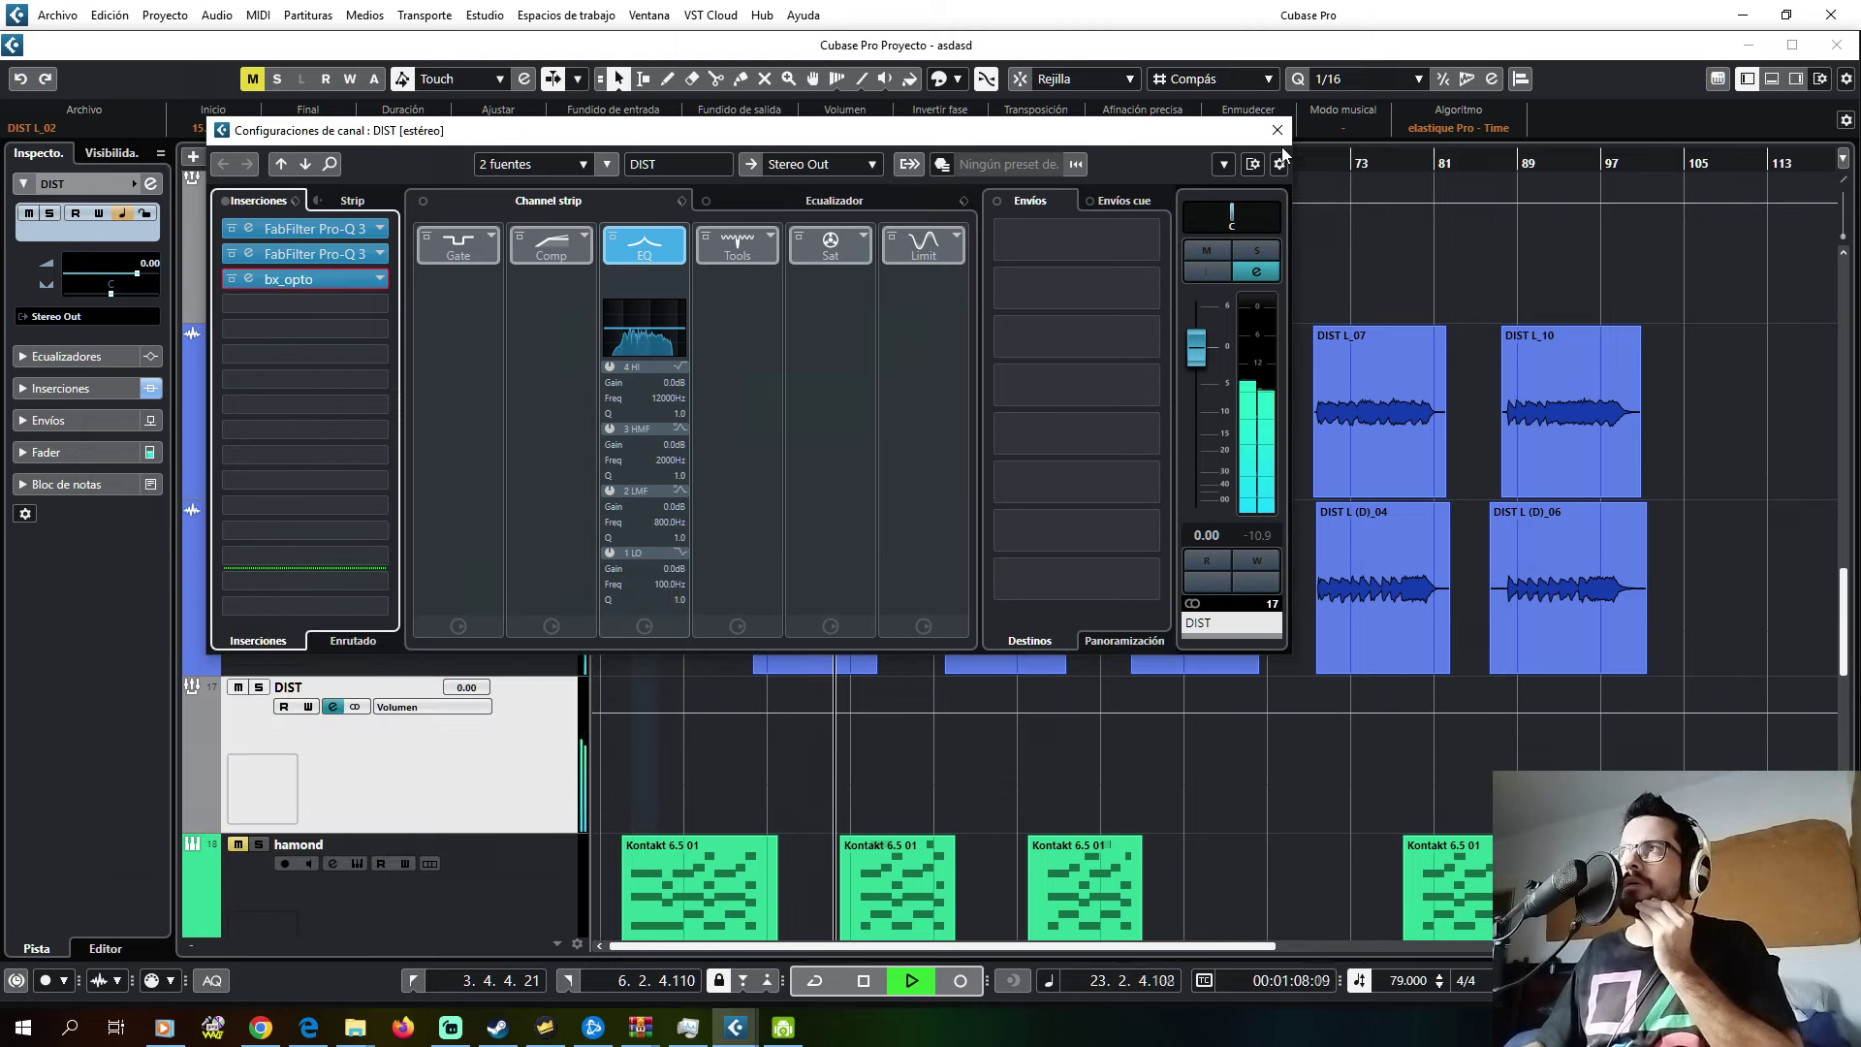
left_click(1278, 132)
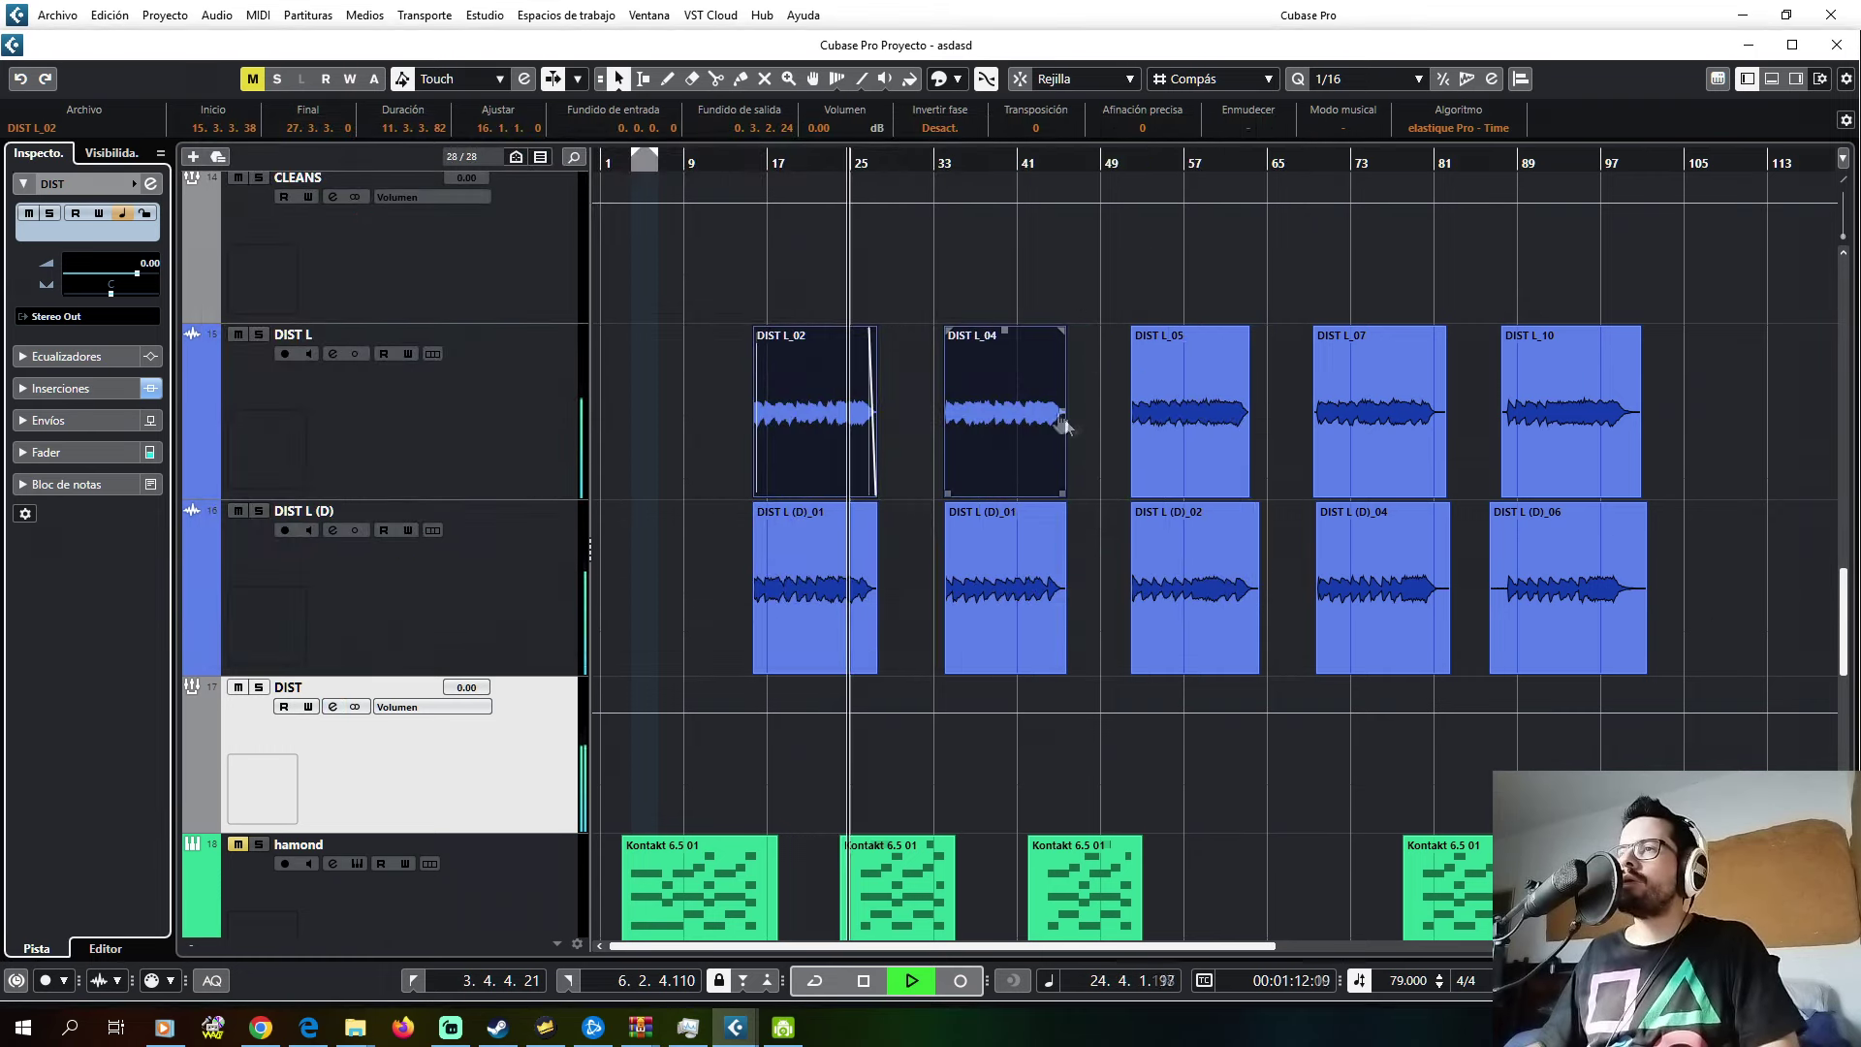
- Solo and unsolo the reference track "nunca lo olvides bemol" twice during playback to compare it with the mix
scroll(984, 375, "up", 2)
scroll(982, 372, "up", 2)
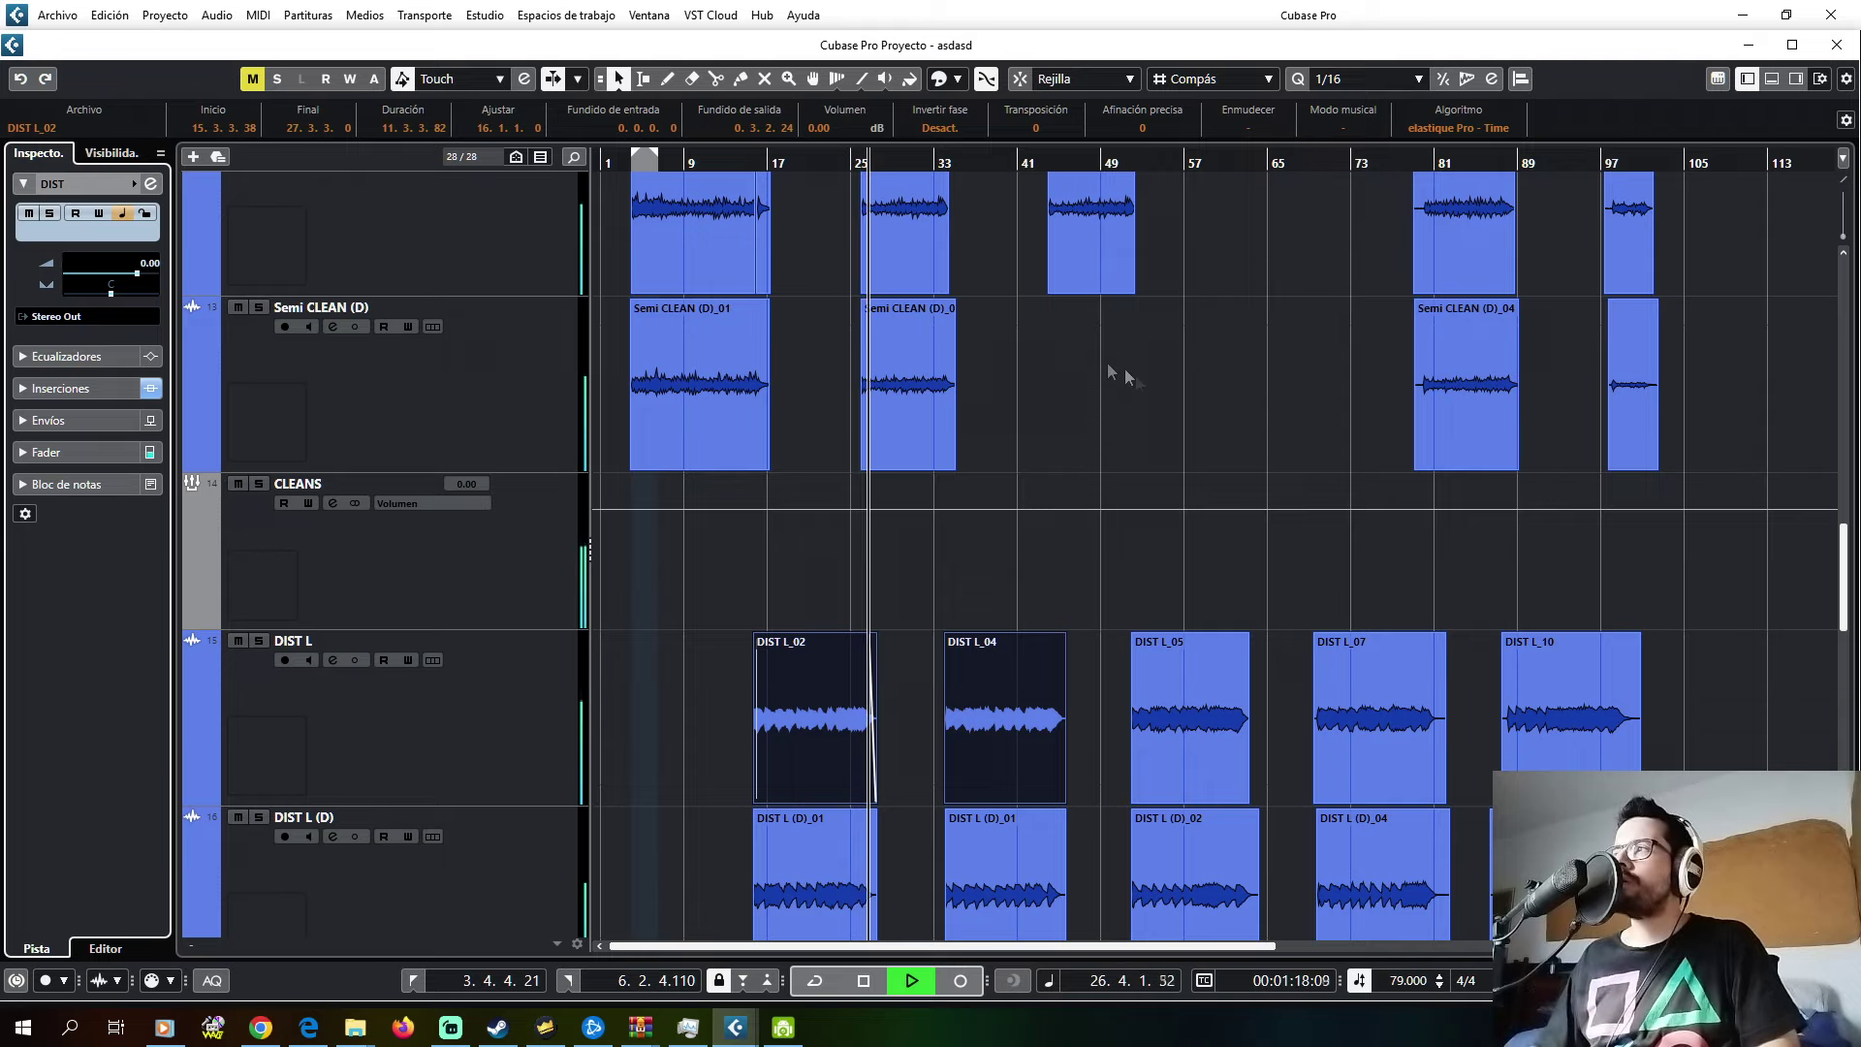
left_click_drag(1843, 572, 1843, 303)
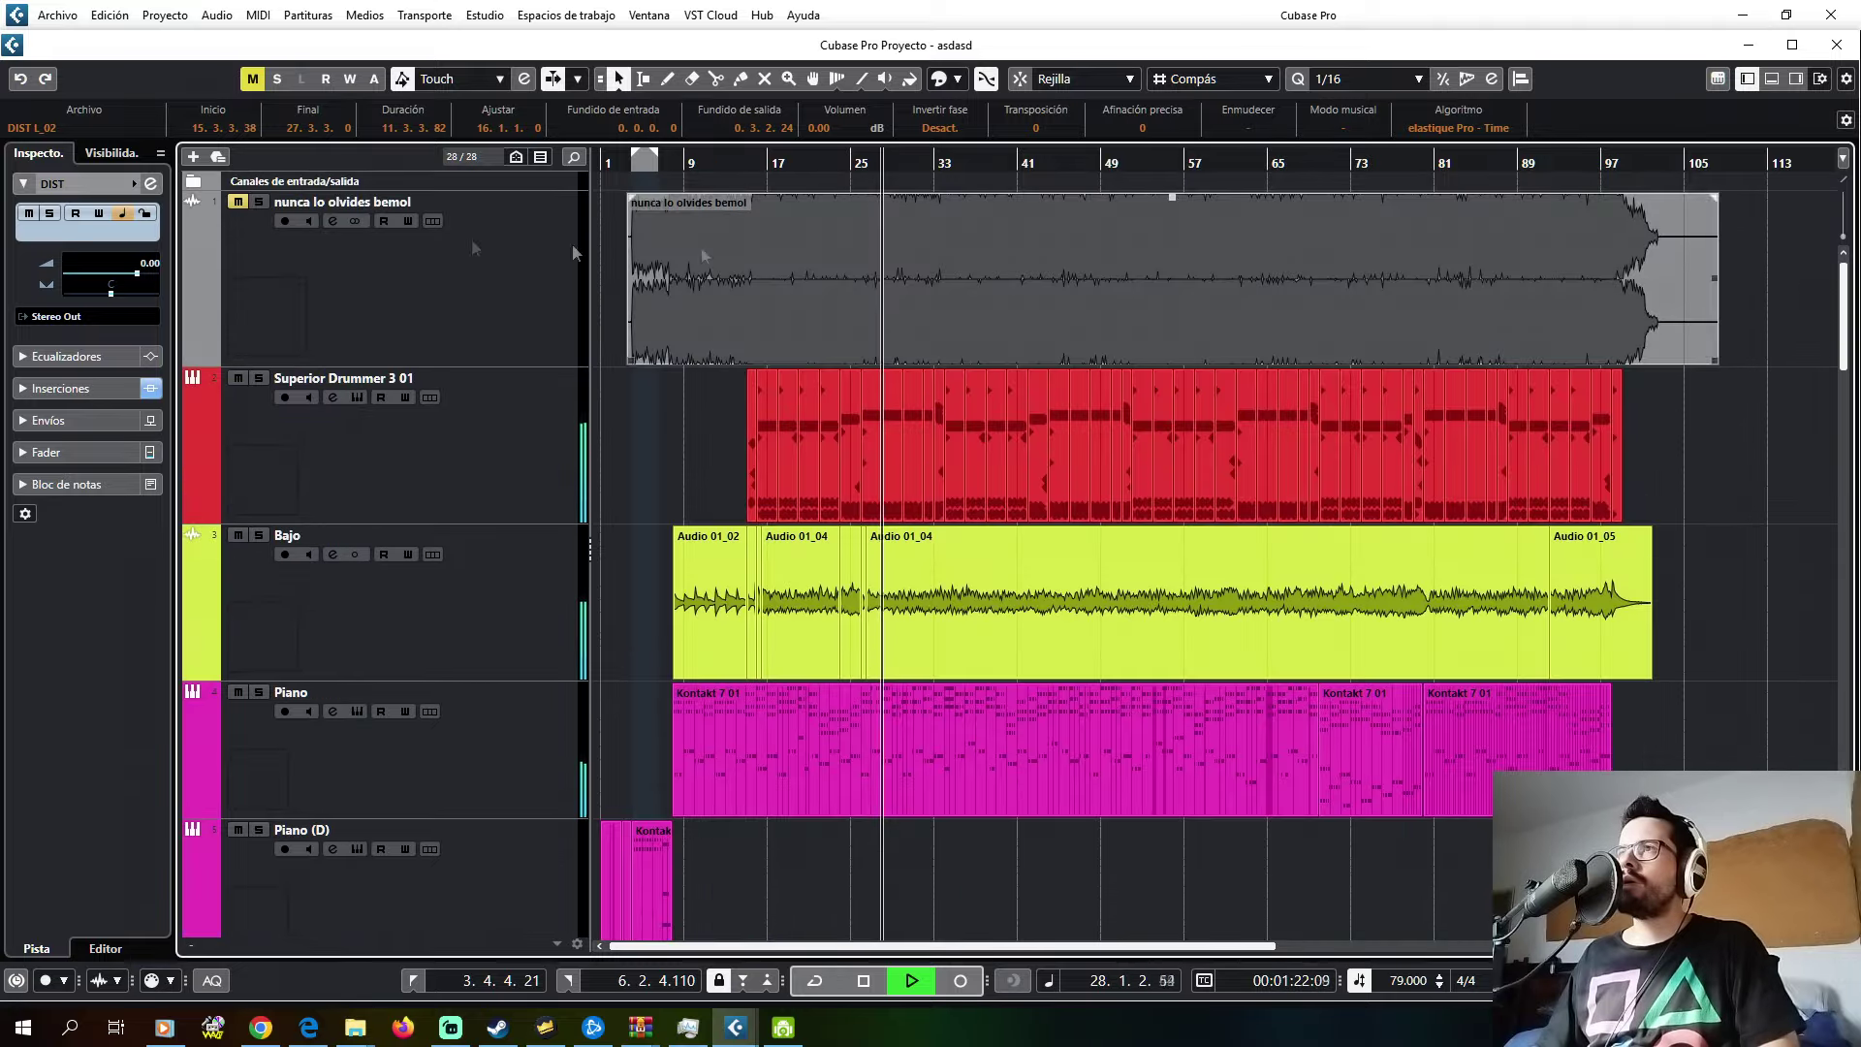
left_click(259, 202)
left_click(259, 203)
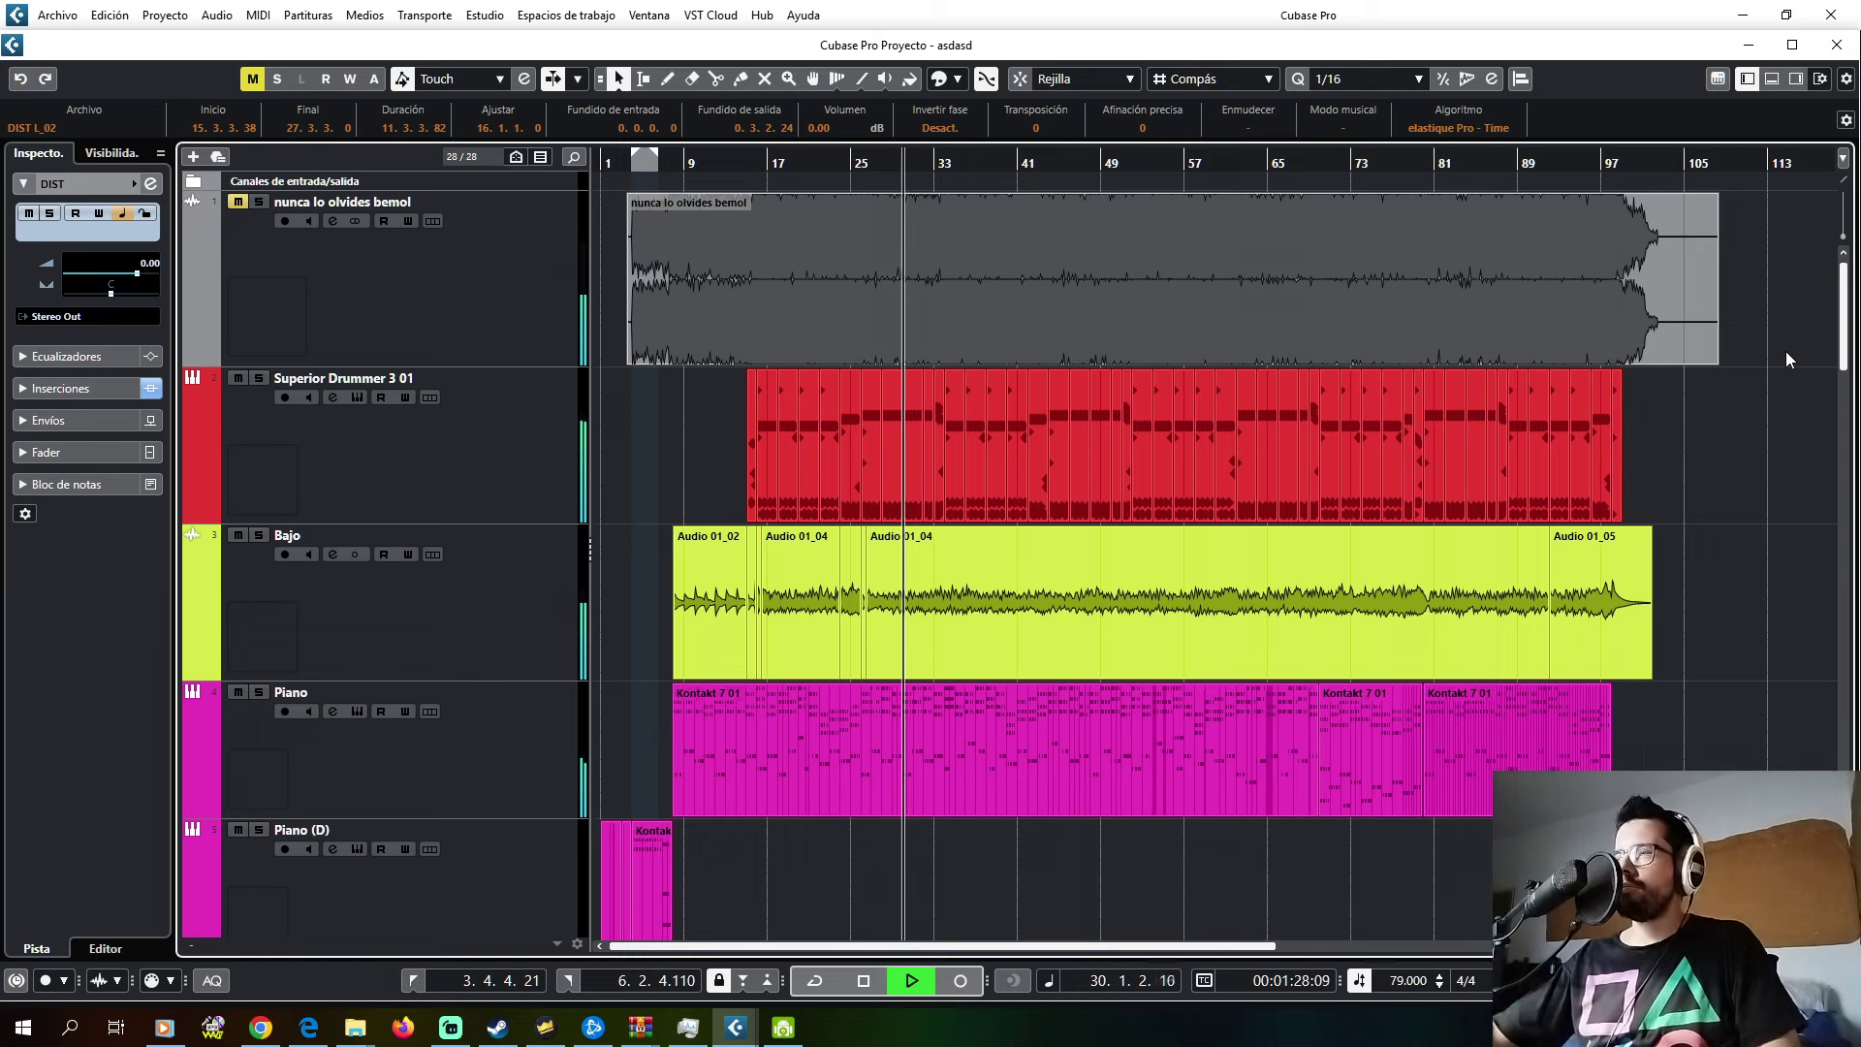
left_click(263, 208)
left_click(264, 208)
- Inspect the bell band at 6666 Hz in the DIST group's second Pro-Q 3 and close its windows
scroll(1101, 361, "down", 15)
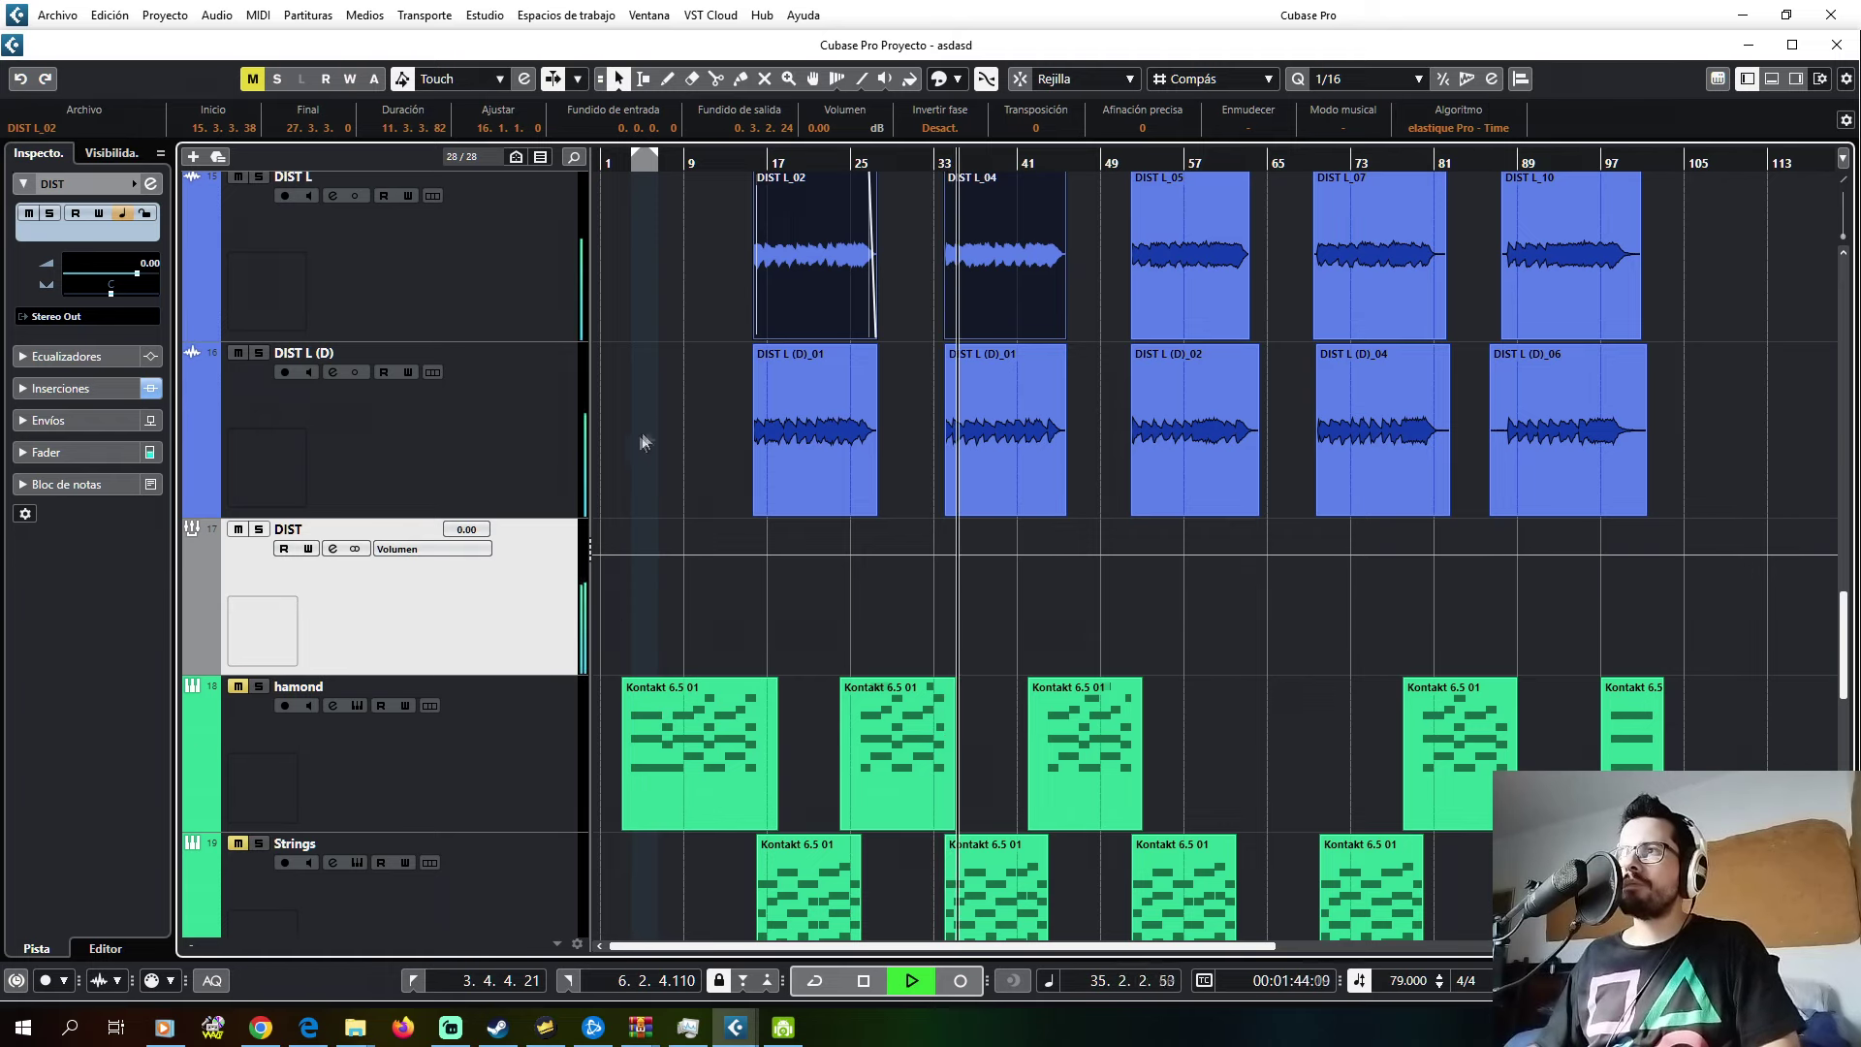
left_click(151, 186)
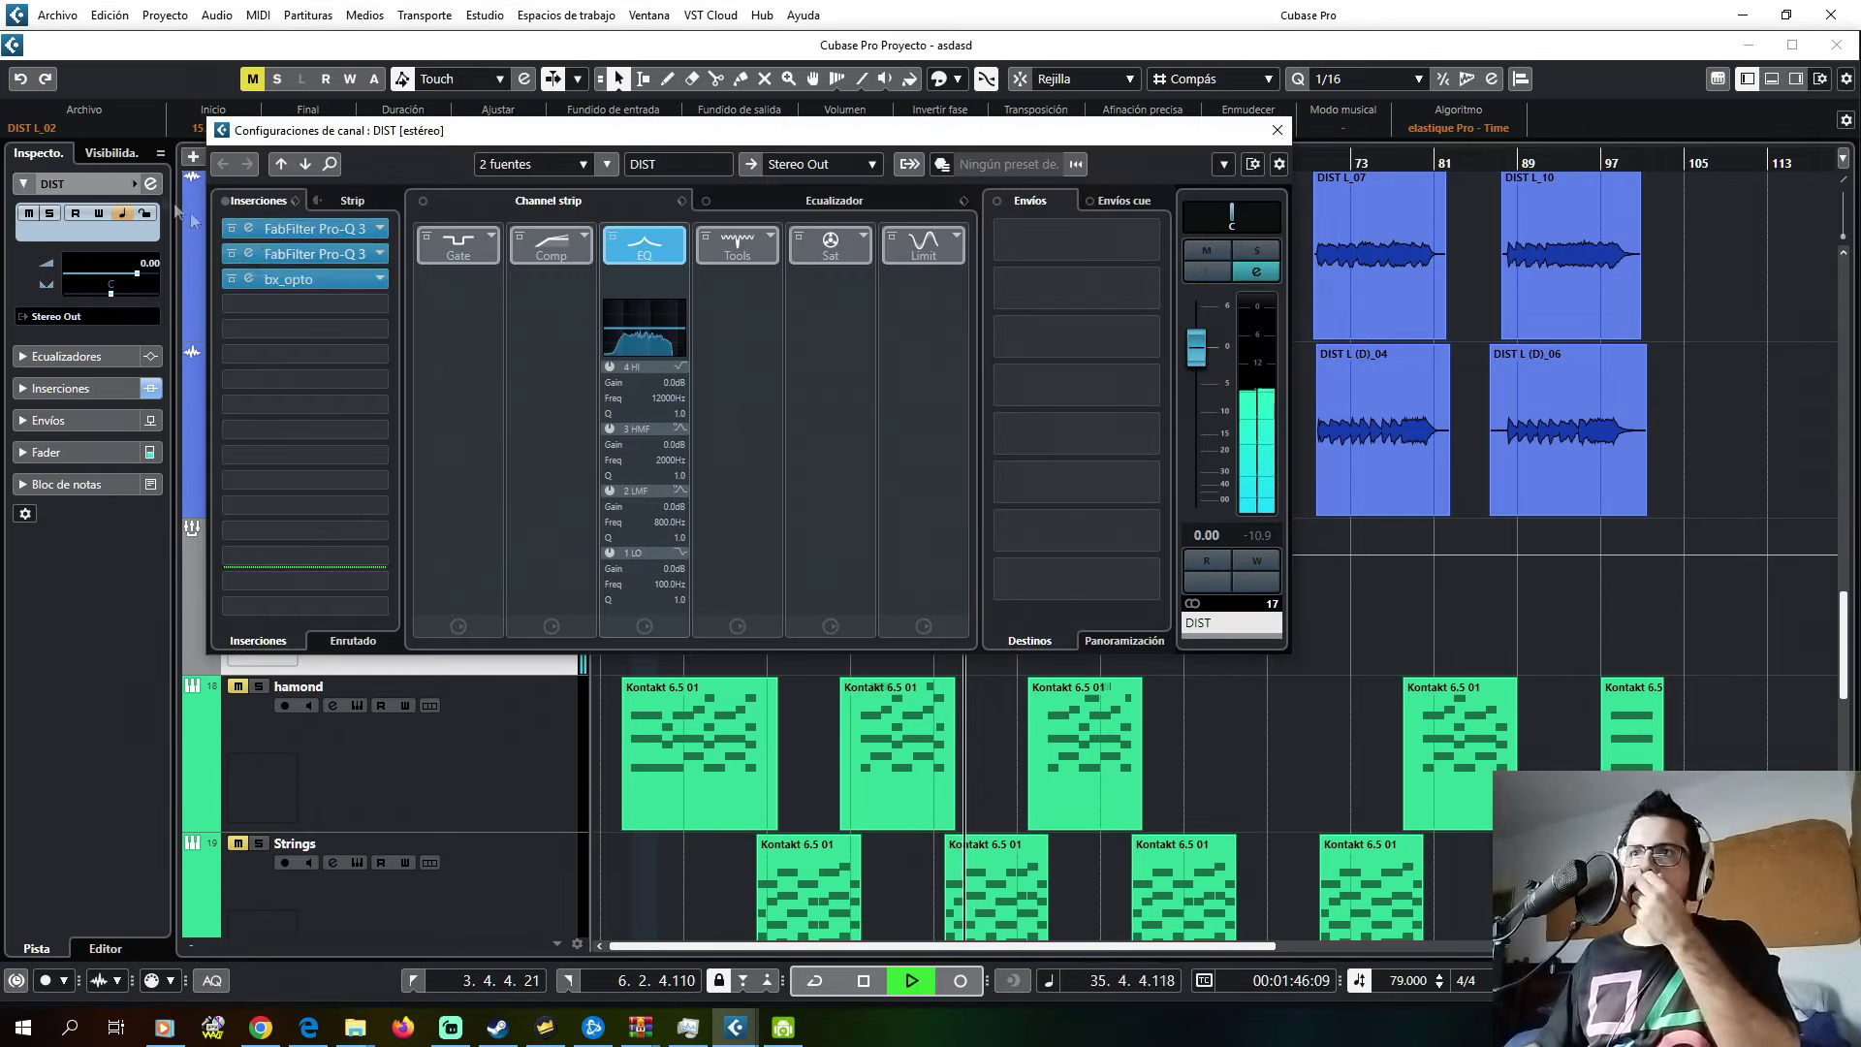
left_click(345, 258)
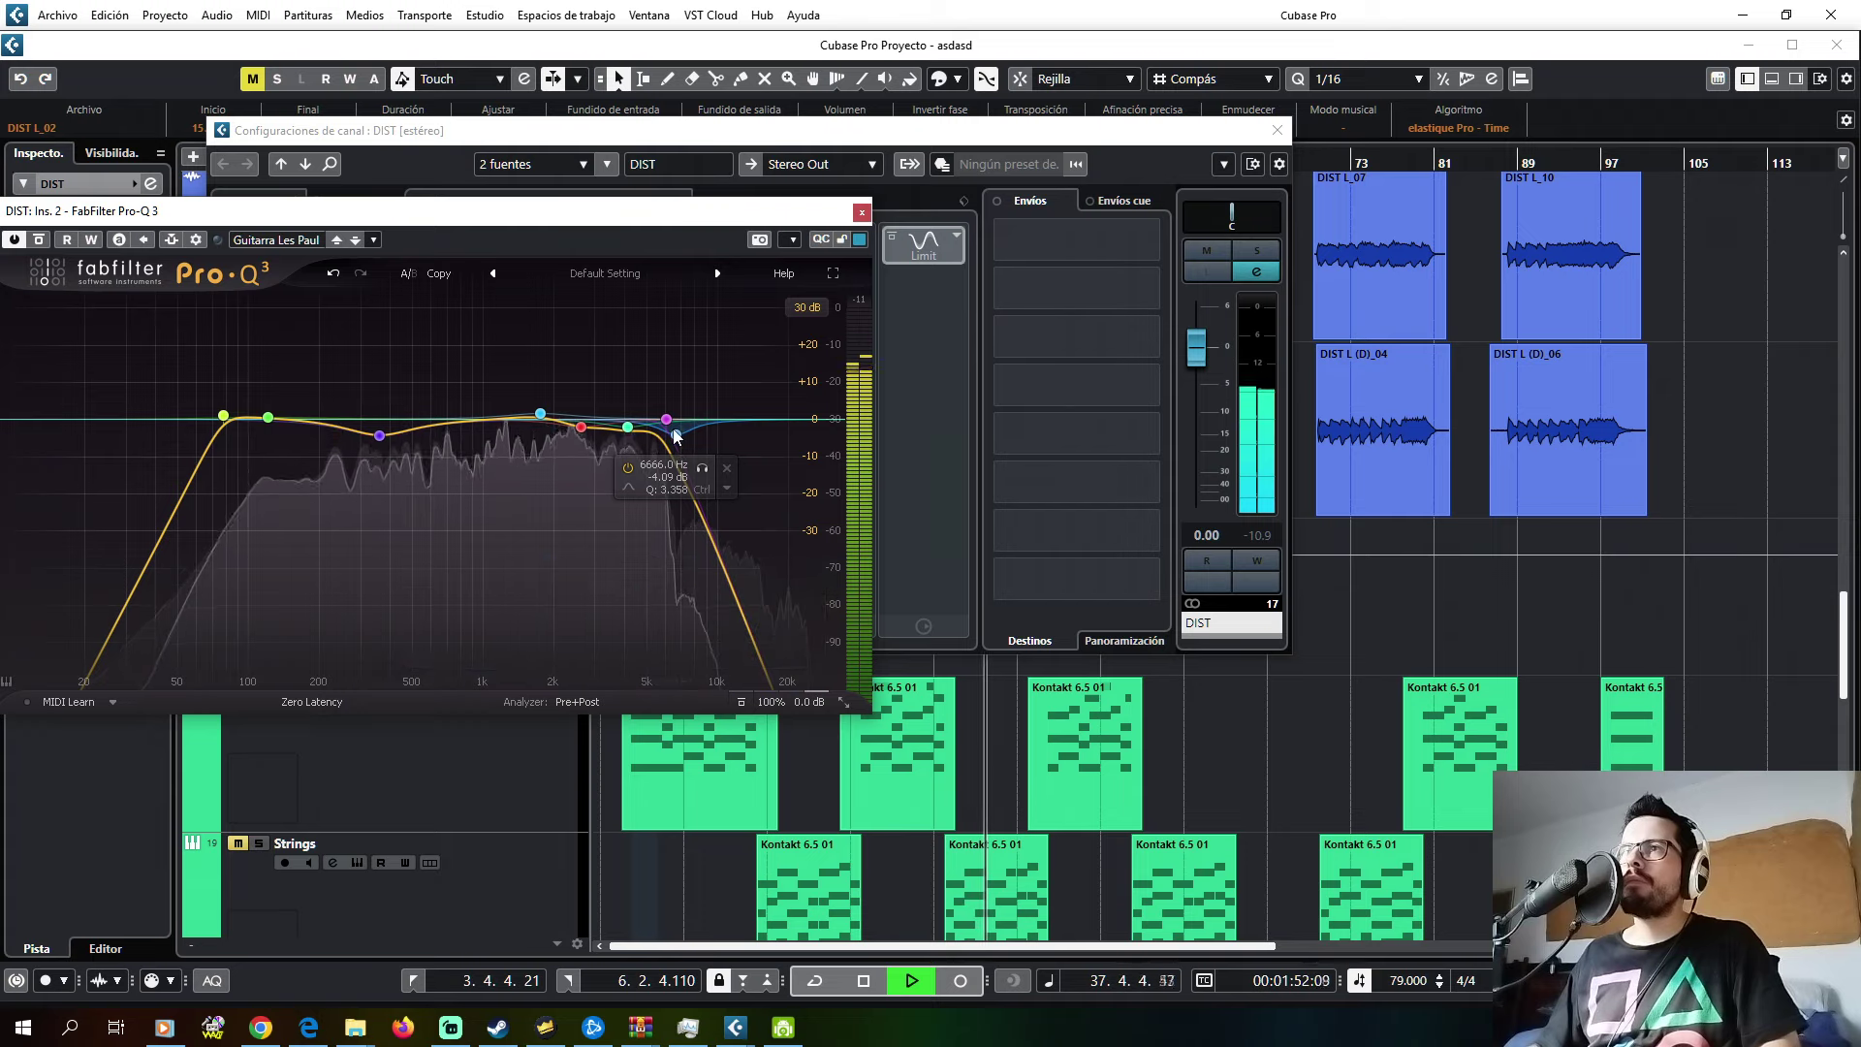
left_click(676, 437)
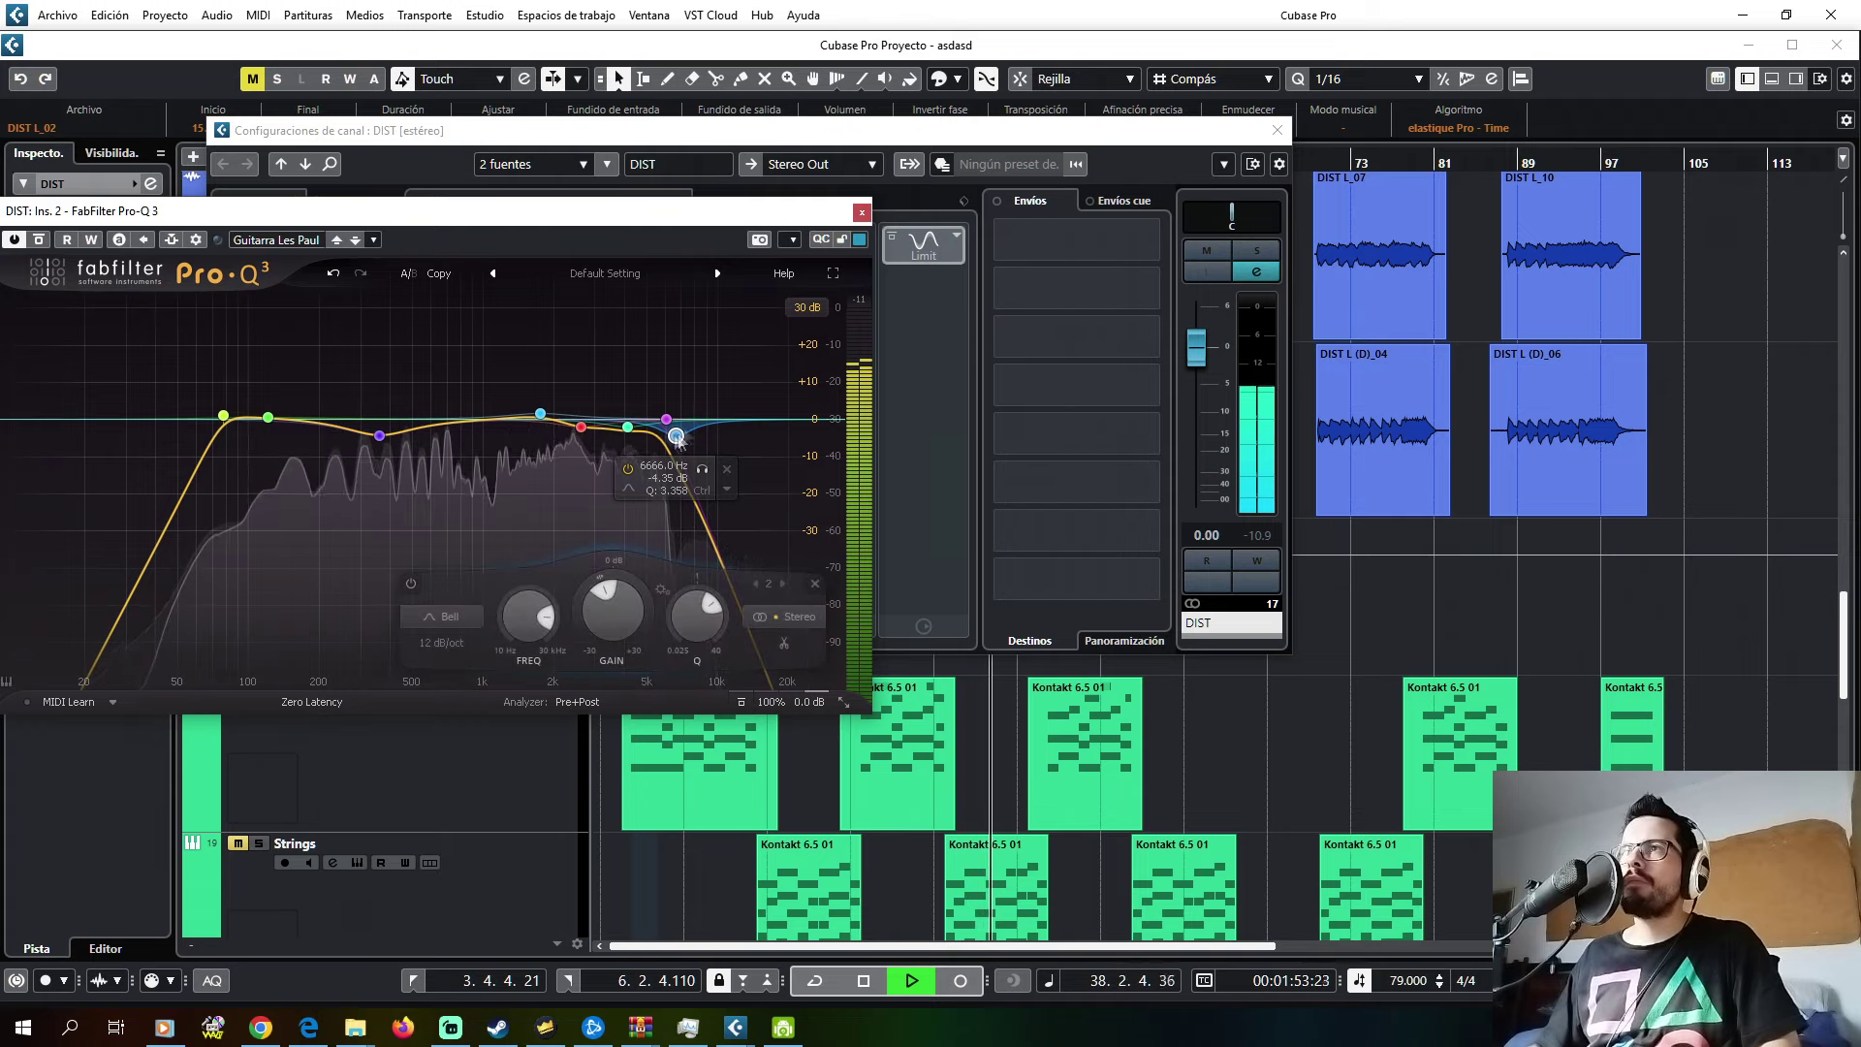
left_click(860, 212)
left_click(1281, 128)
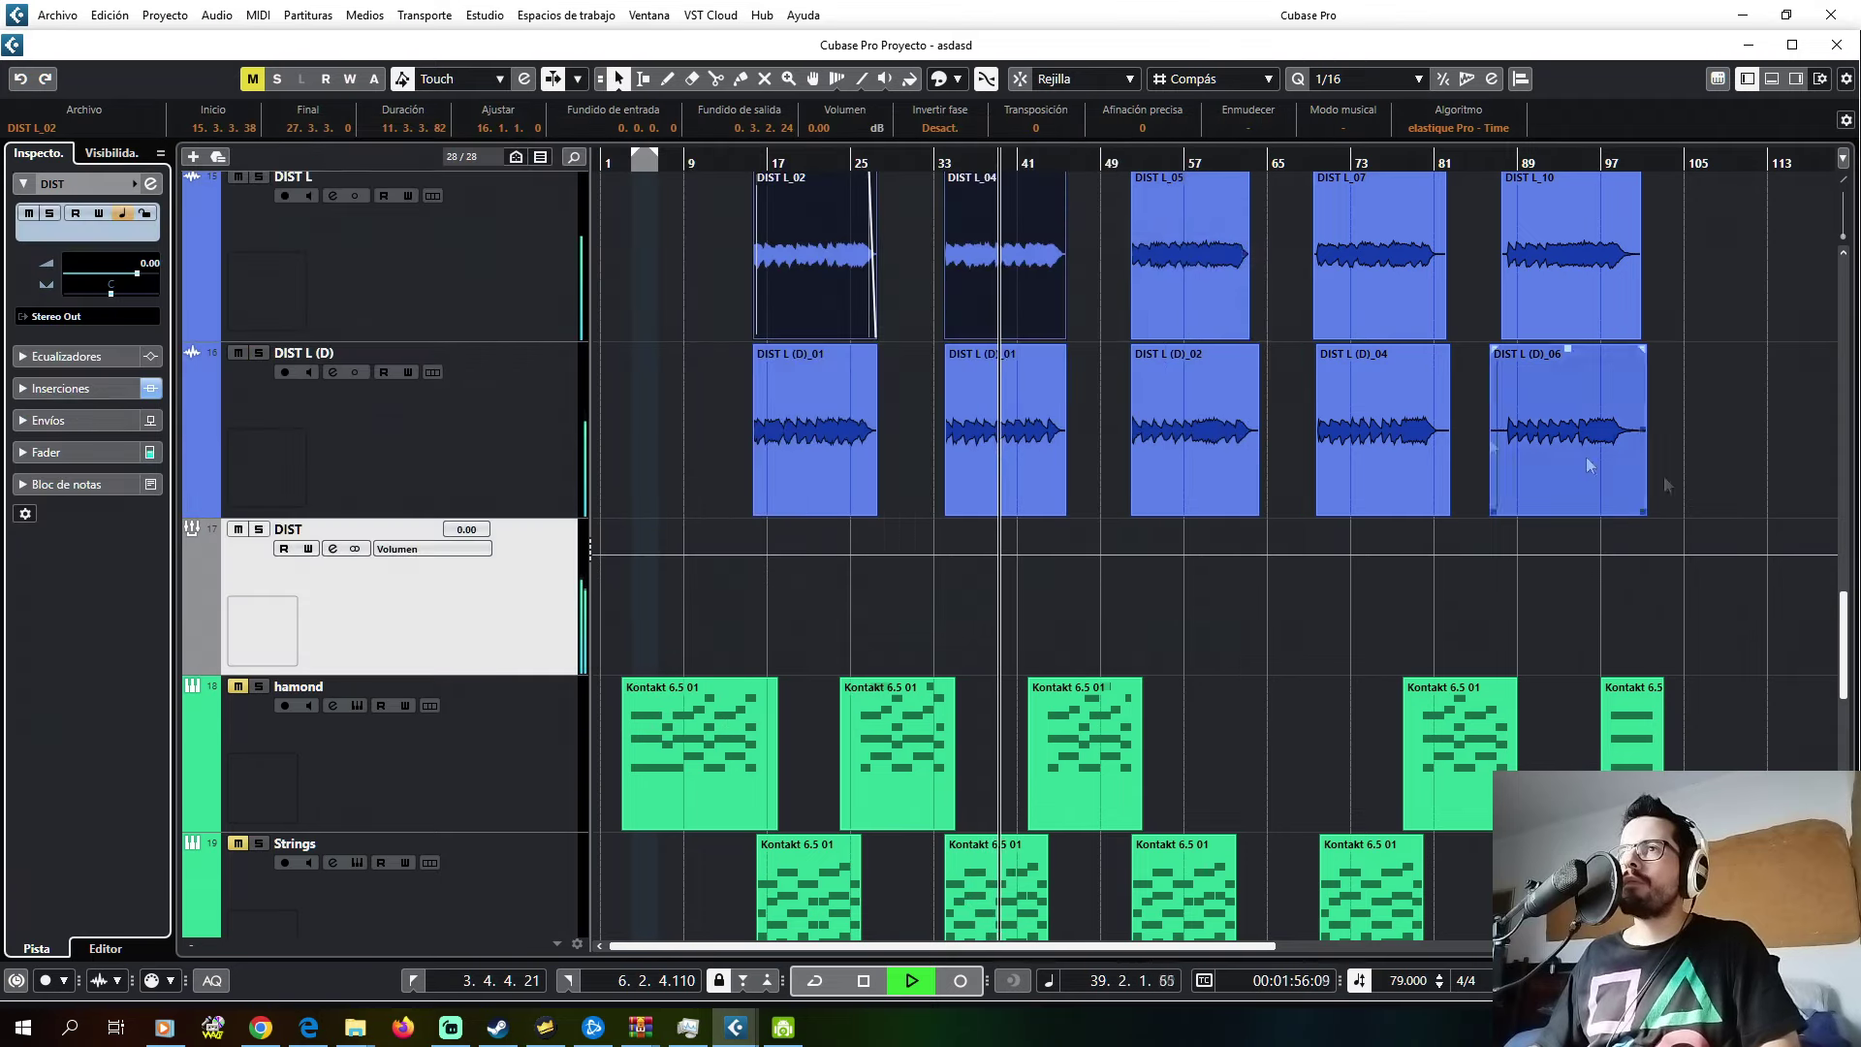
- Stop playback and look over the arrangement from the clean and distorted guitars to the hamond, Strings and choir tracks
left_click_drag(1847, 642, 1848, 499)
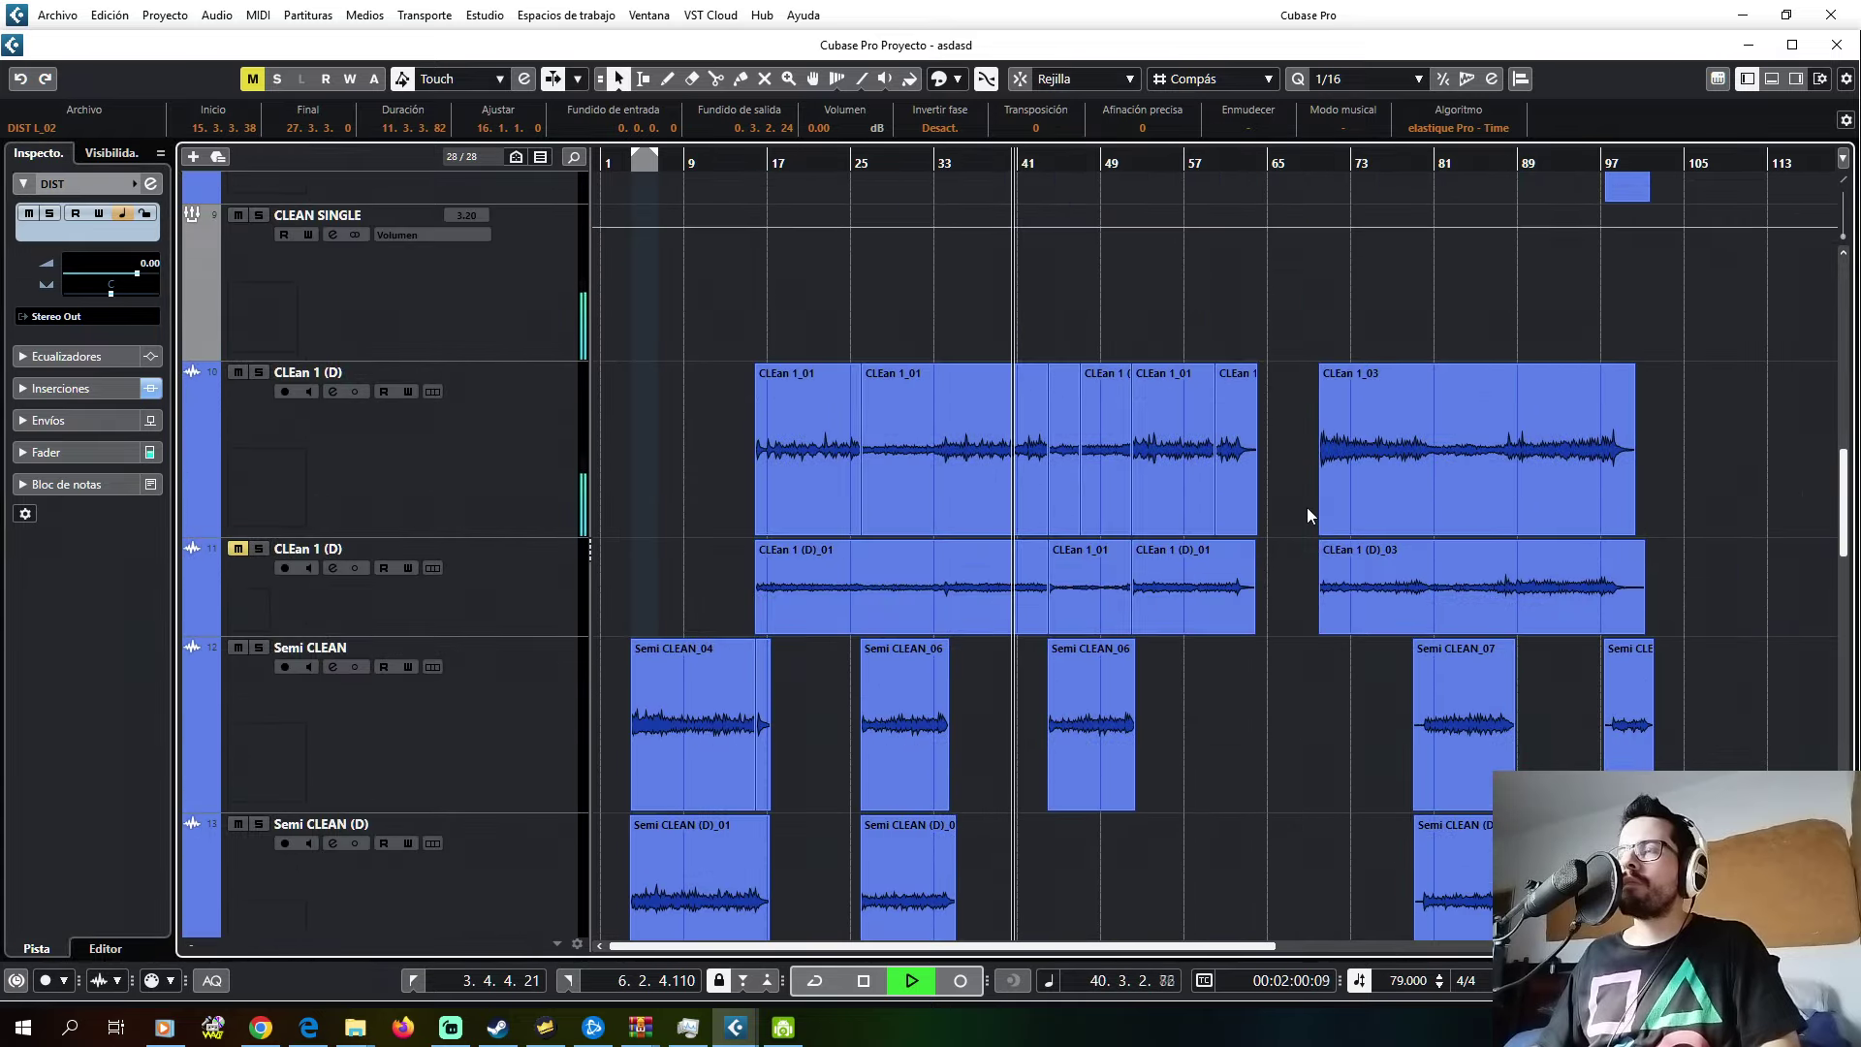
key("space")
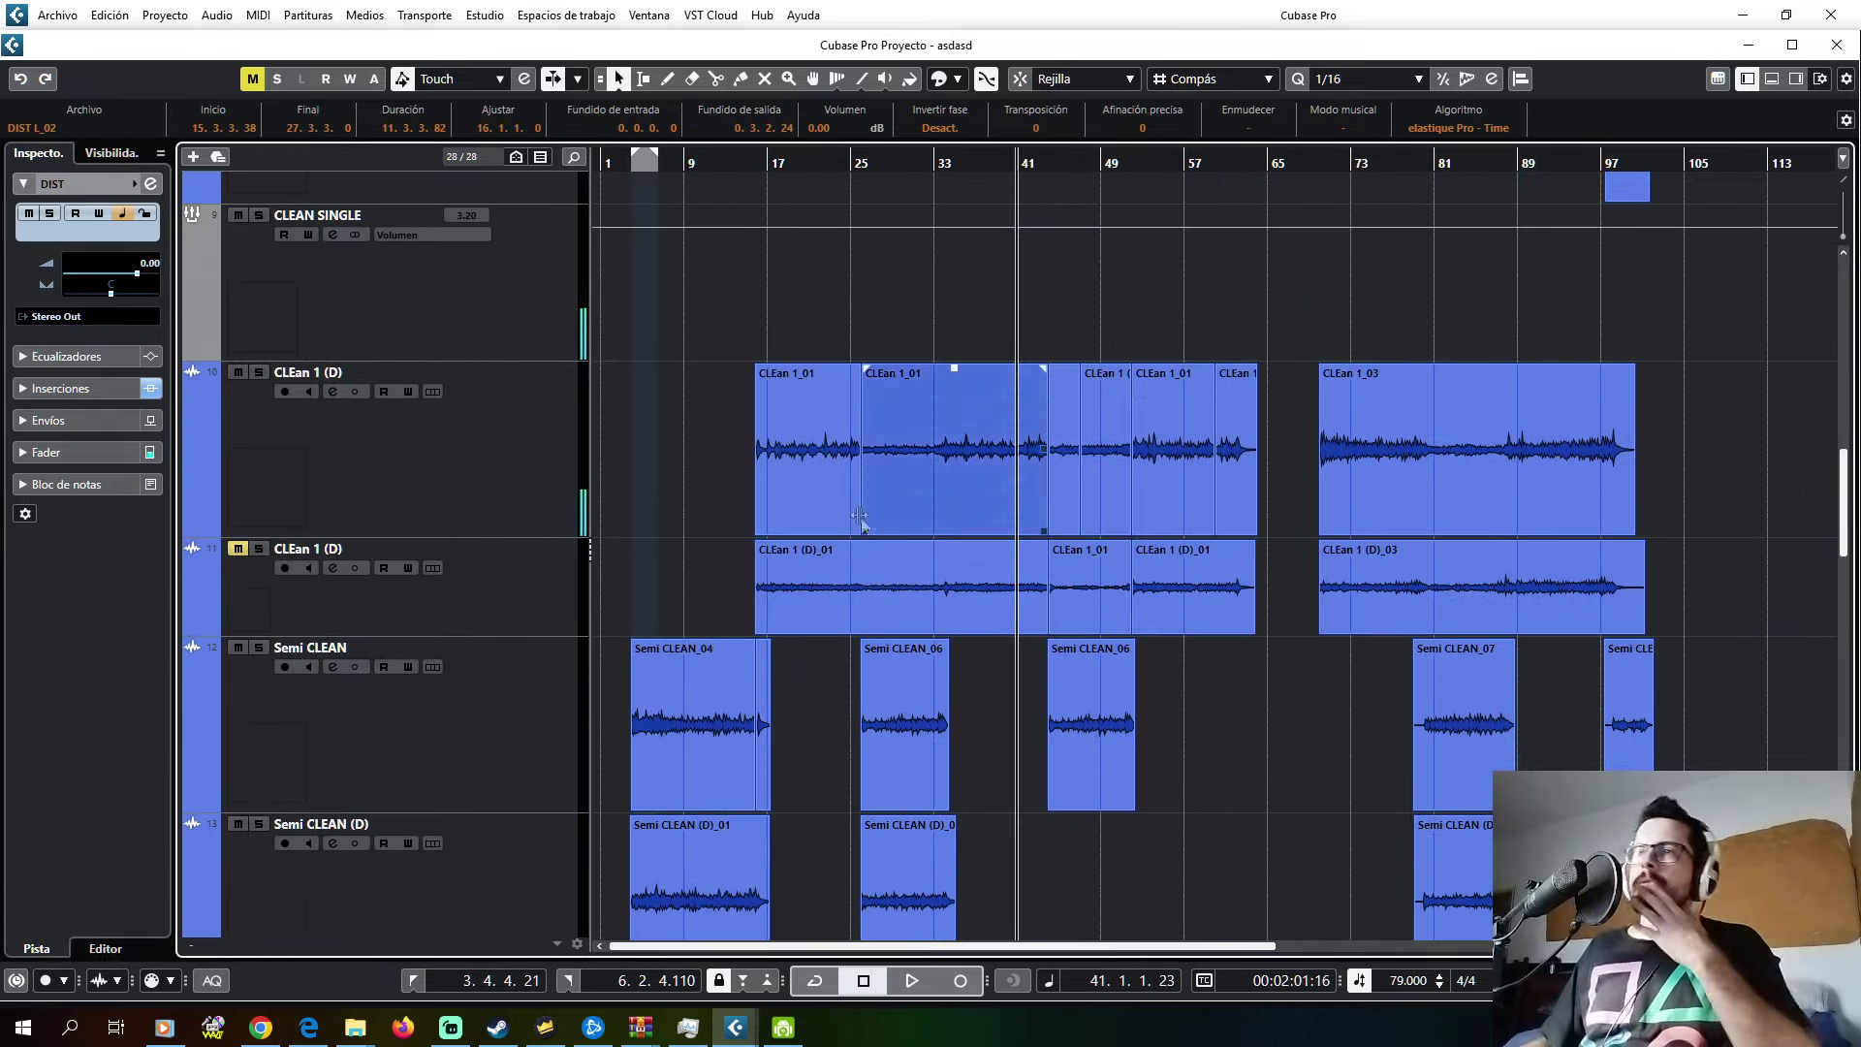
scroll(909, 477, "down", 2)
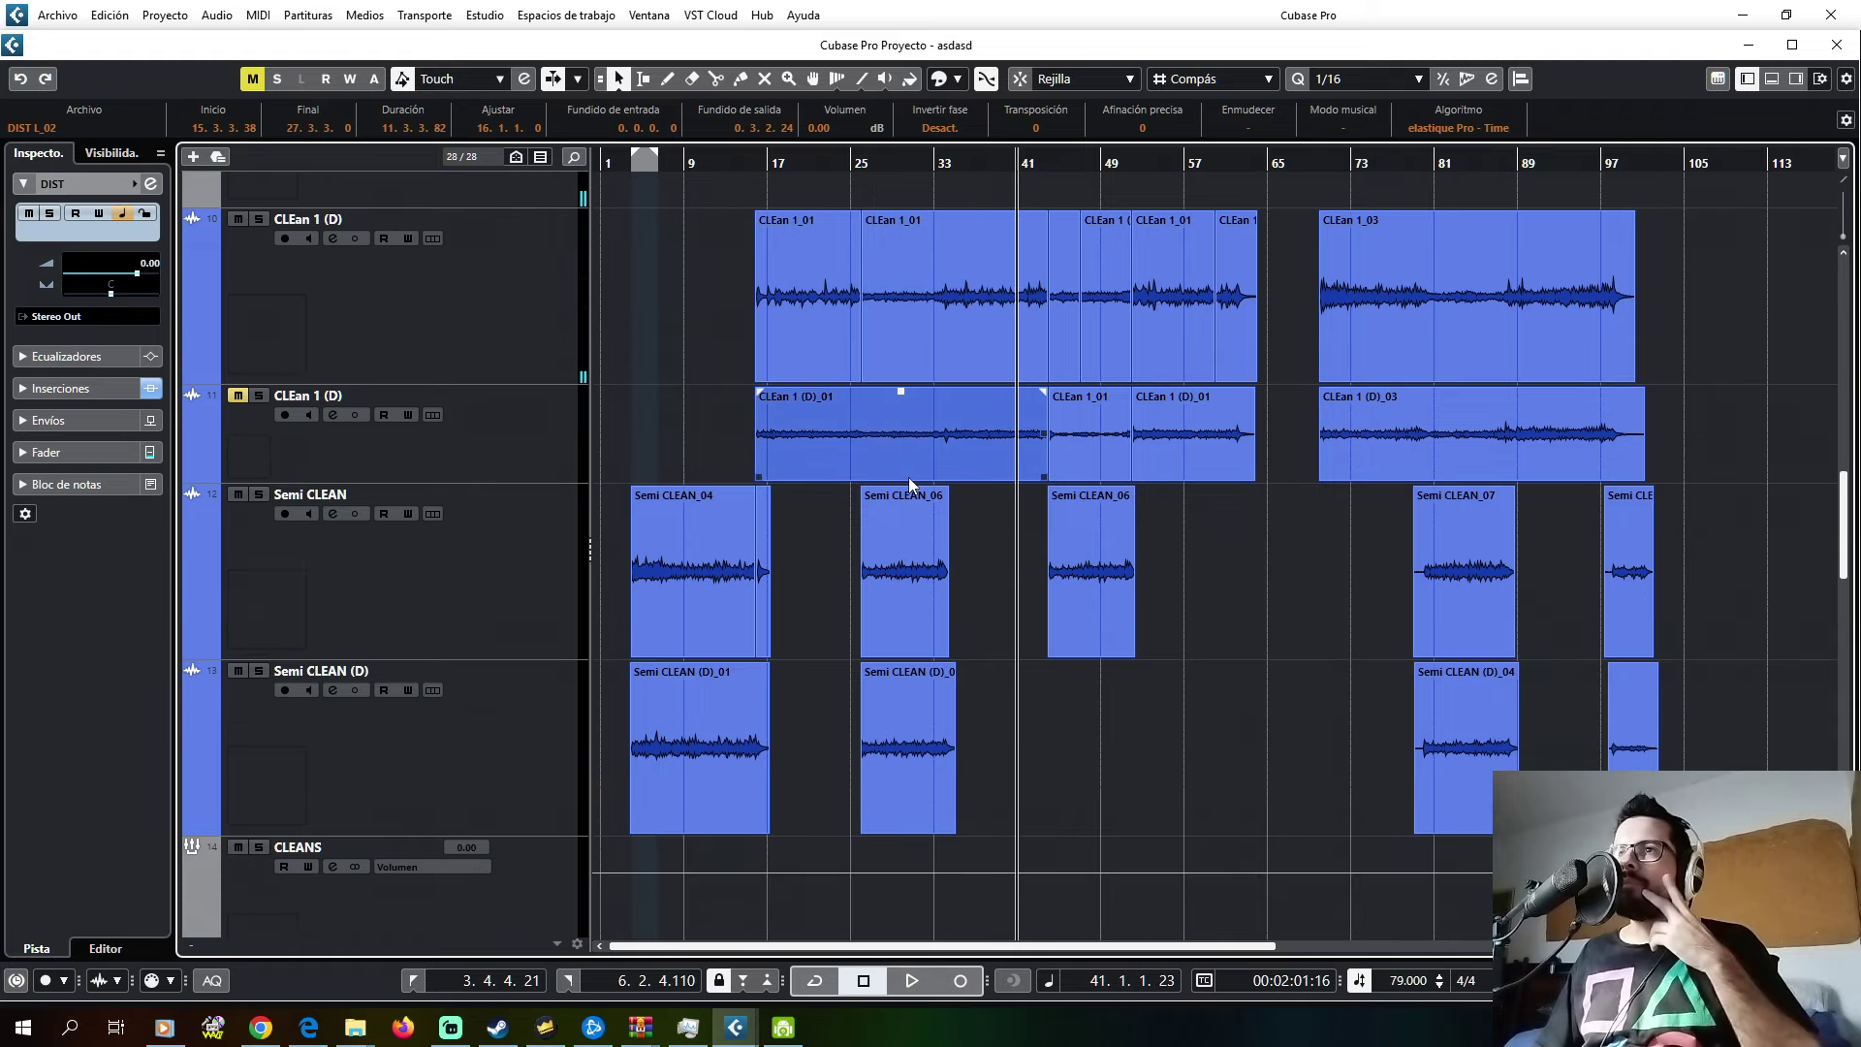
scroll(909, 477, "down", 4)
scroll(909, 477, "down", 1)
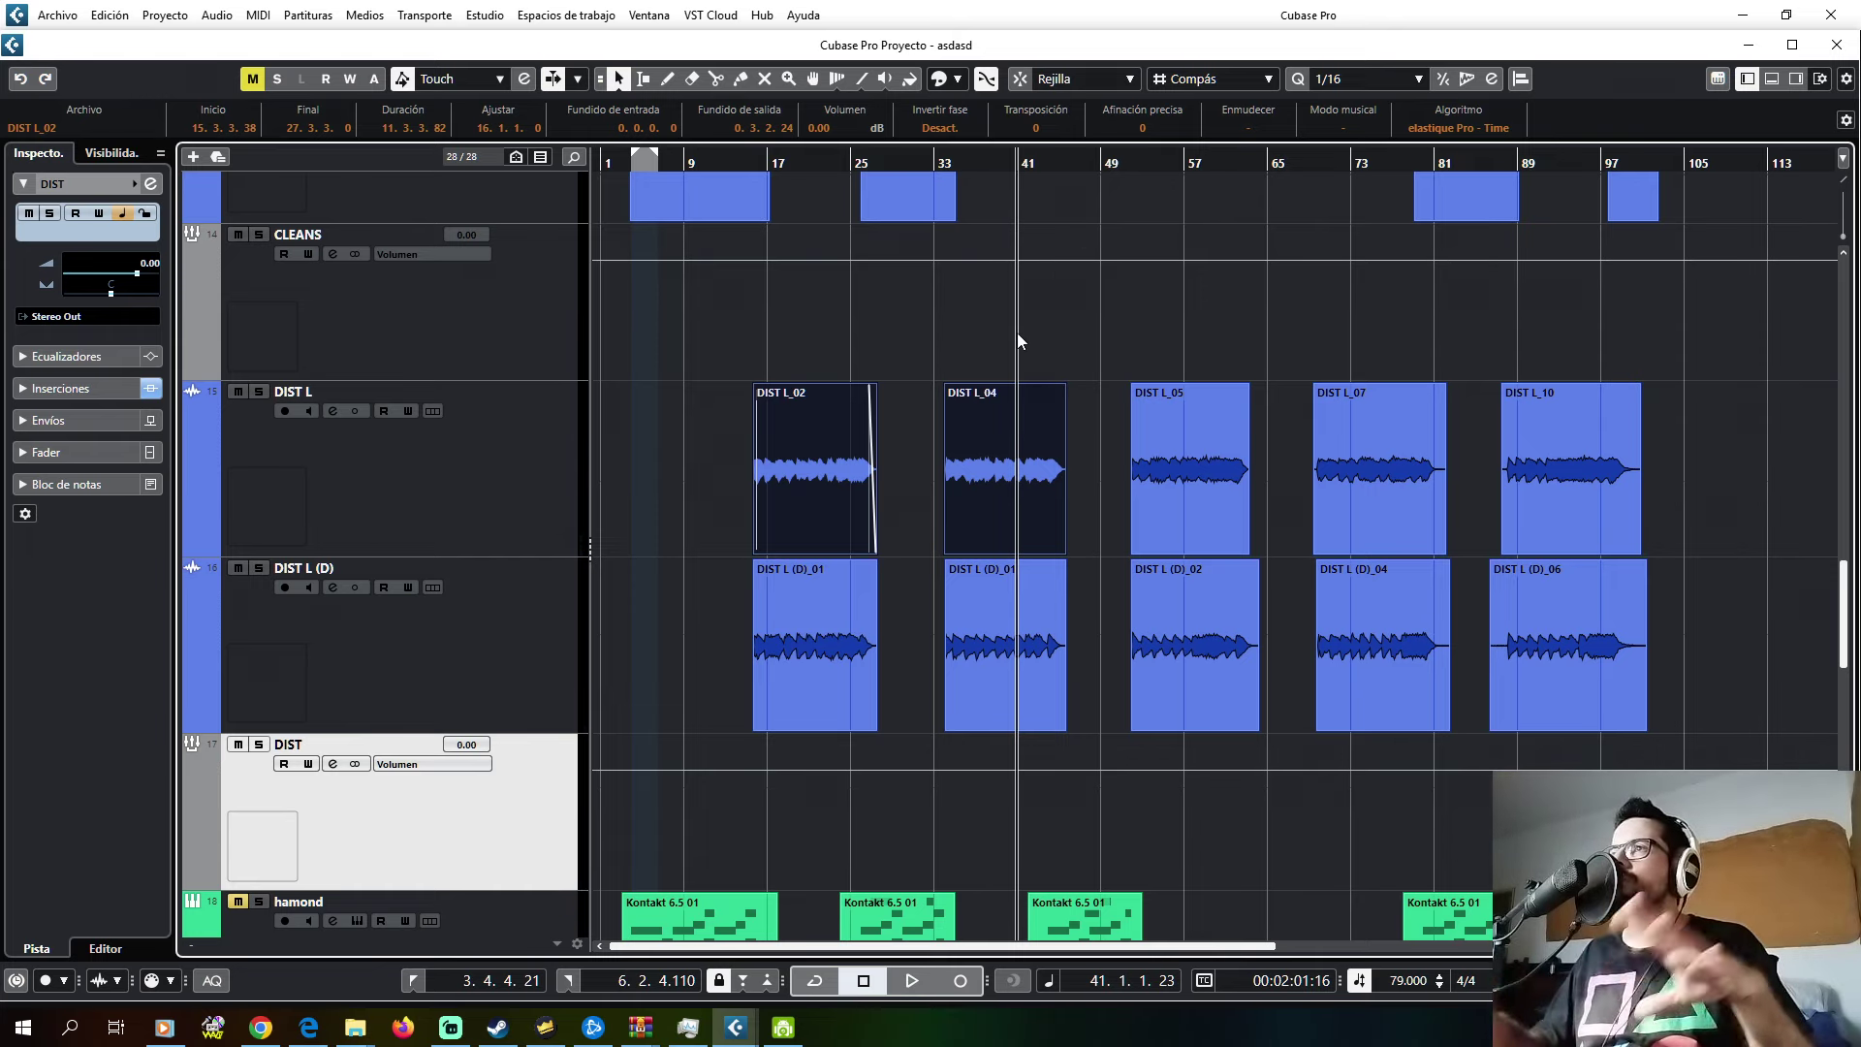
scroll(907, 339, "down", 5)
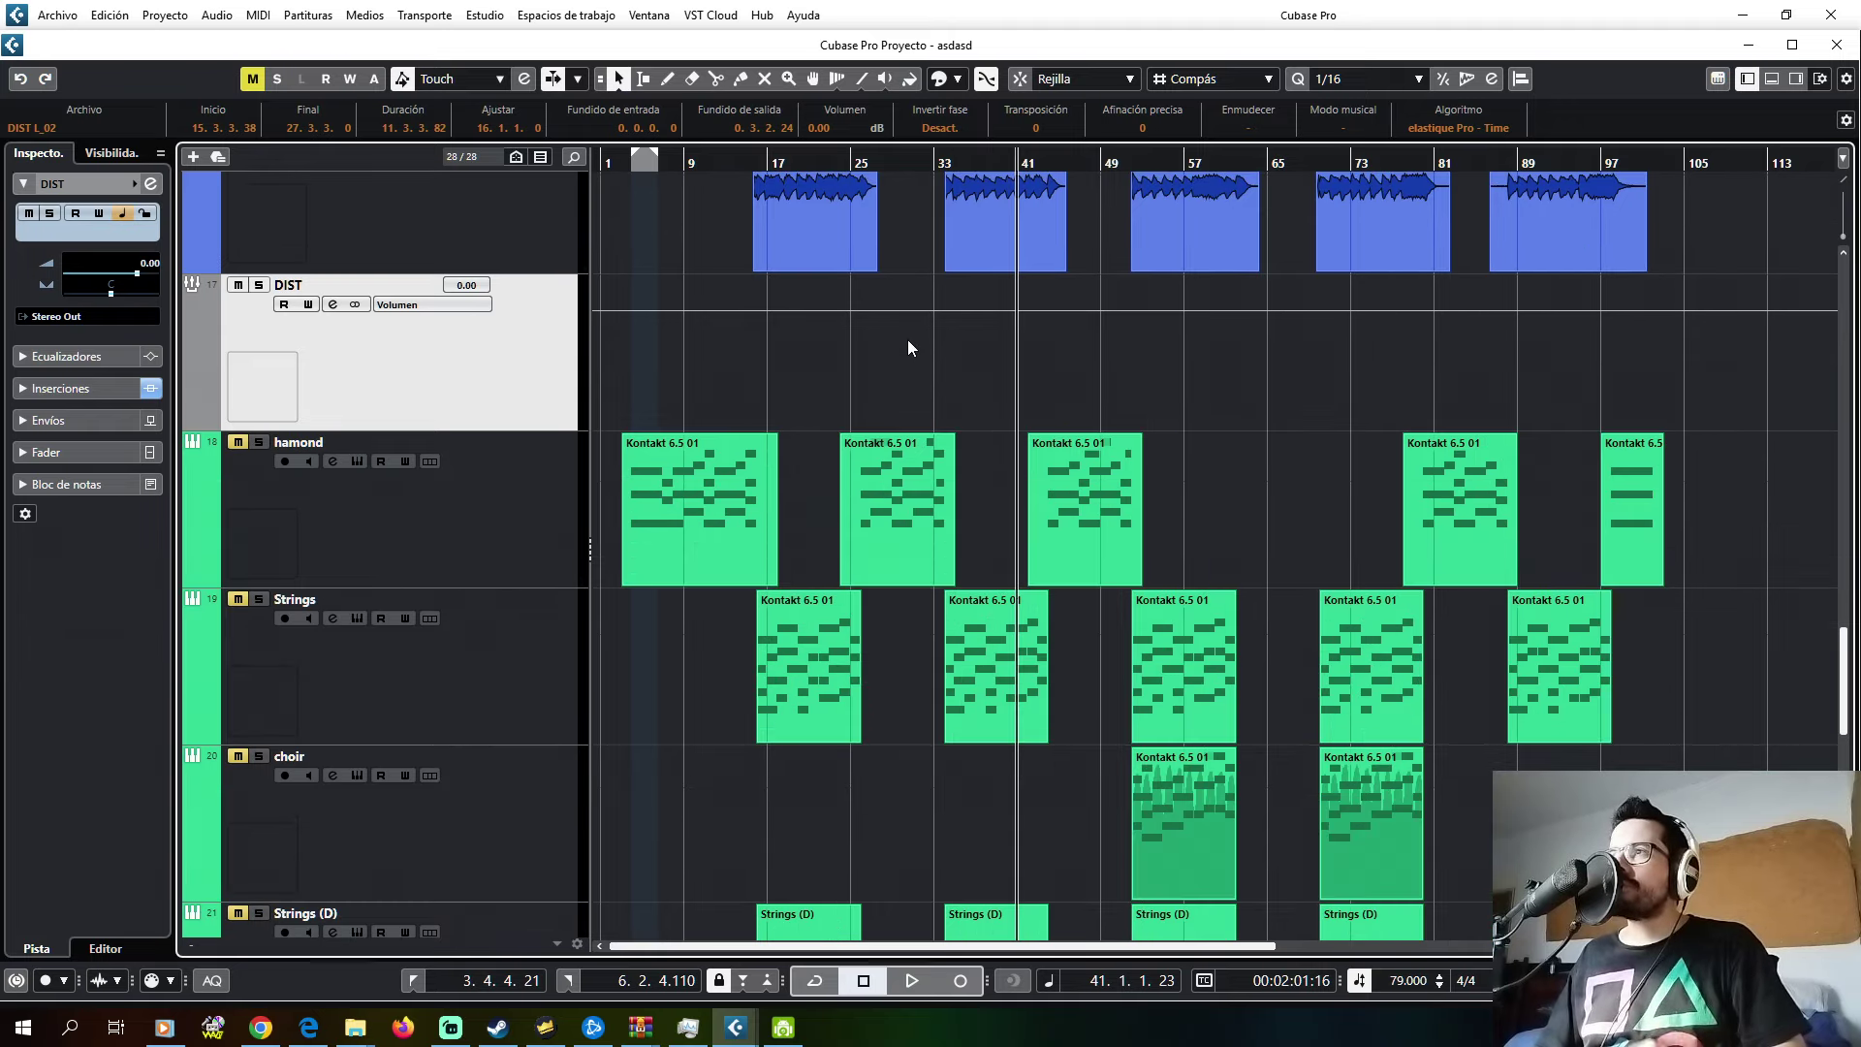
scroll(911, 347, "down", 3)
scroll(969, 380, "up", 3)
scroll(914, 463, "down", 2)
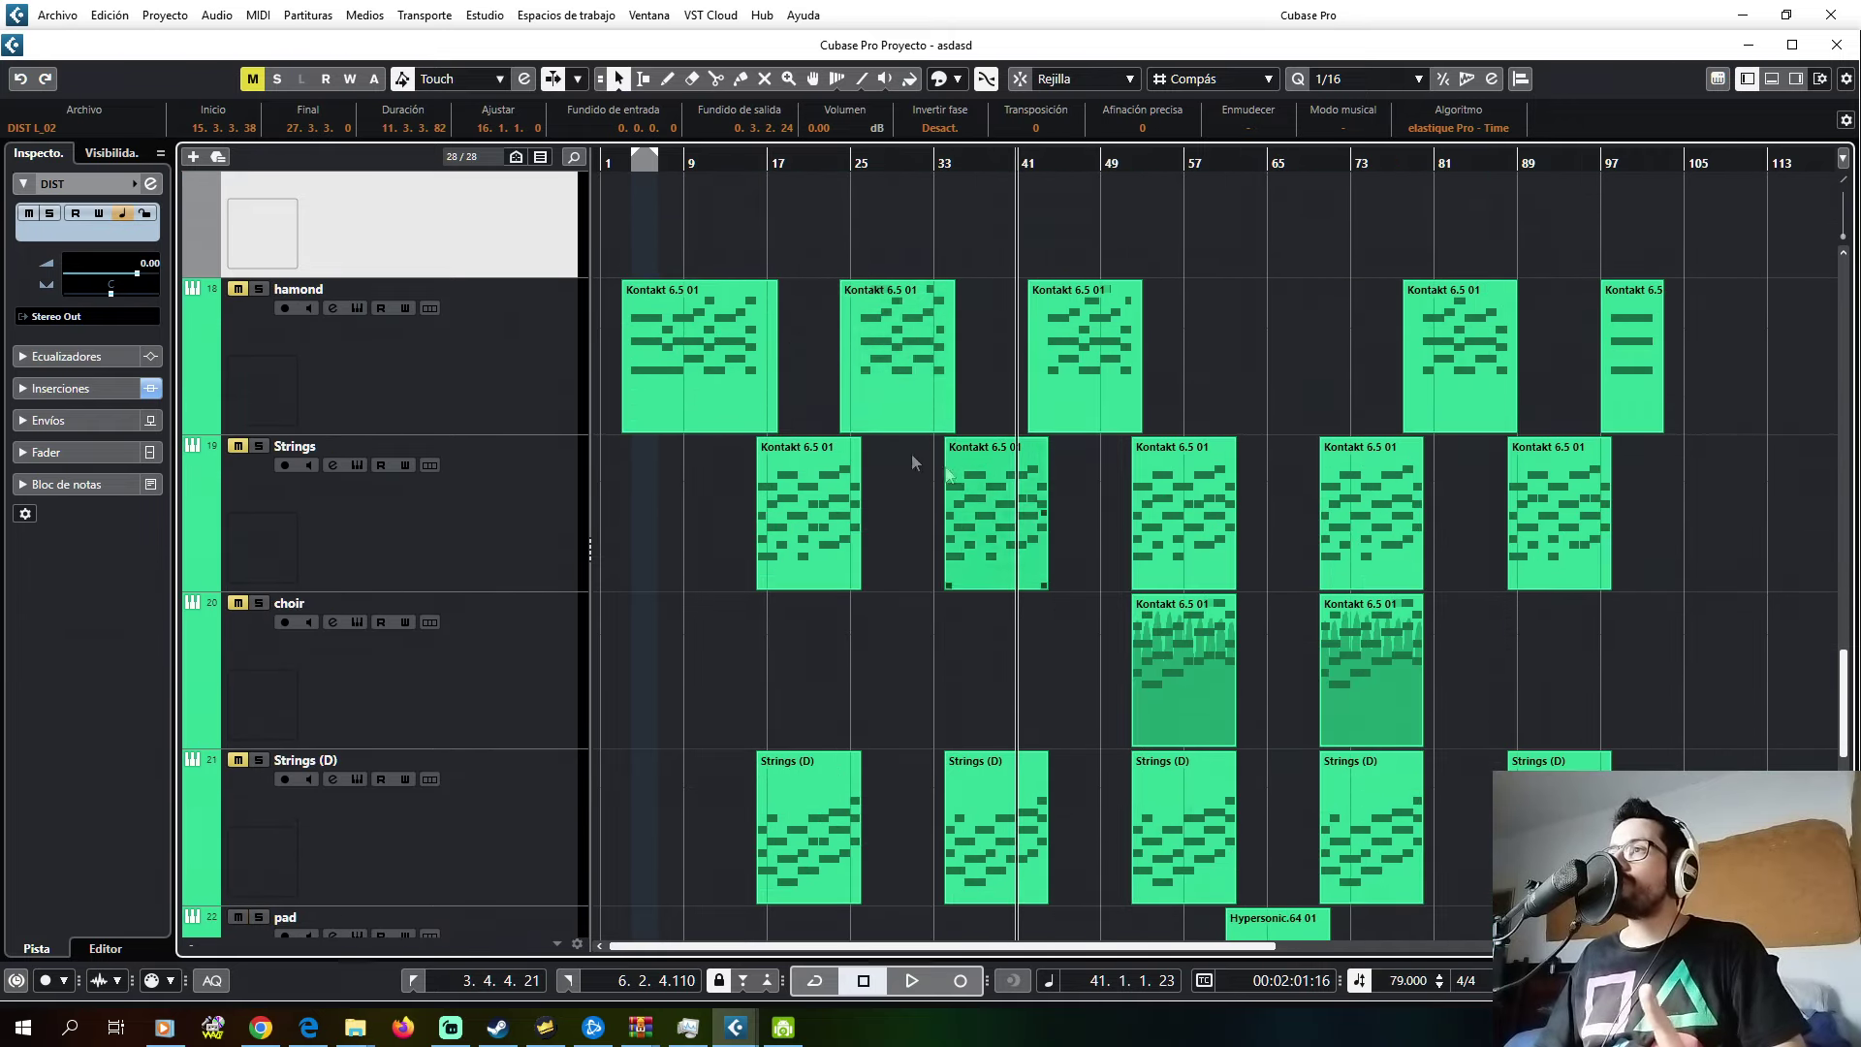